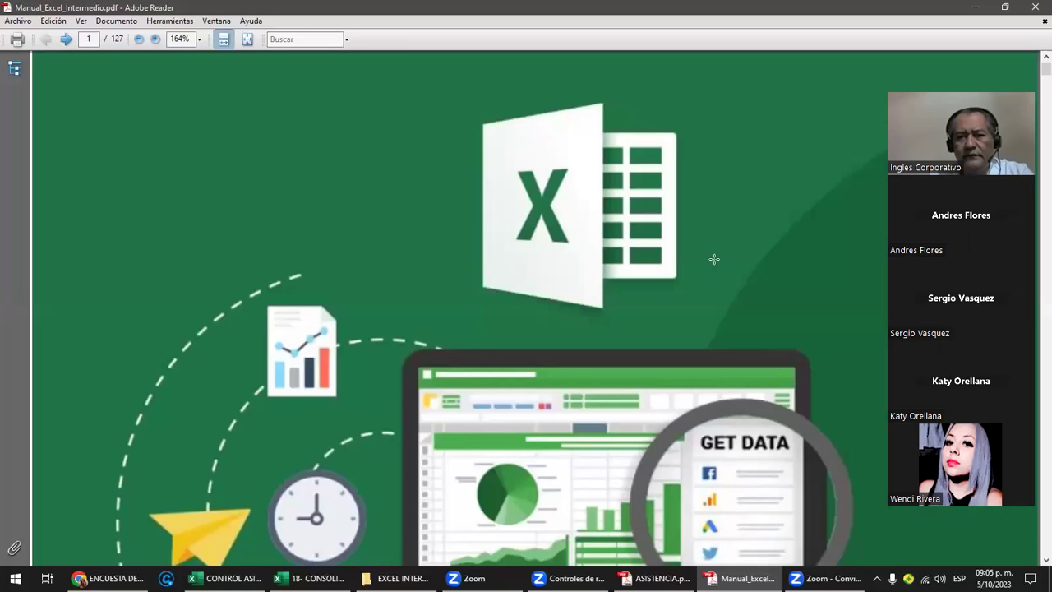
Step: Try the Funciones Condicionales link in the table of contents, then return to the manual's cover
scroll(714, 258, "down", 5)
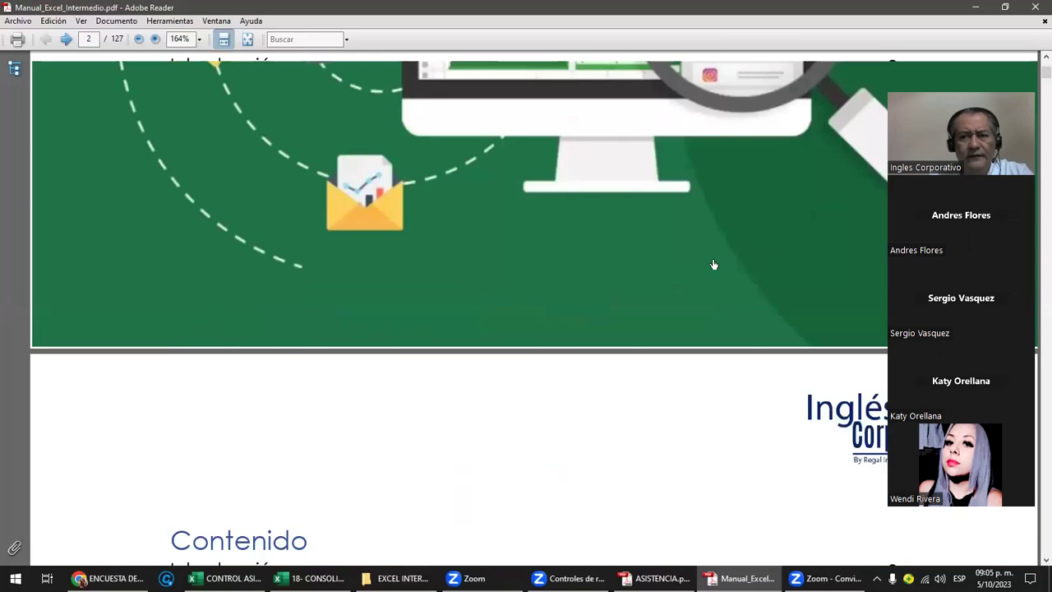
scroll(805, 249, "down", 5)
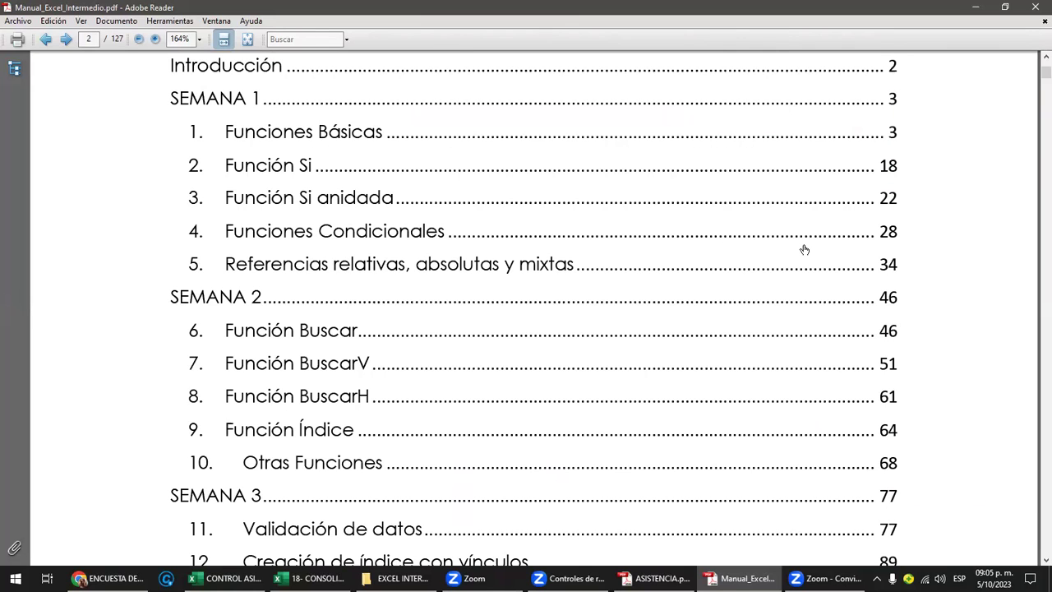
left_click(595, 242)
key("Home")
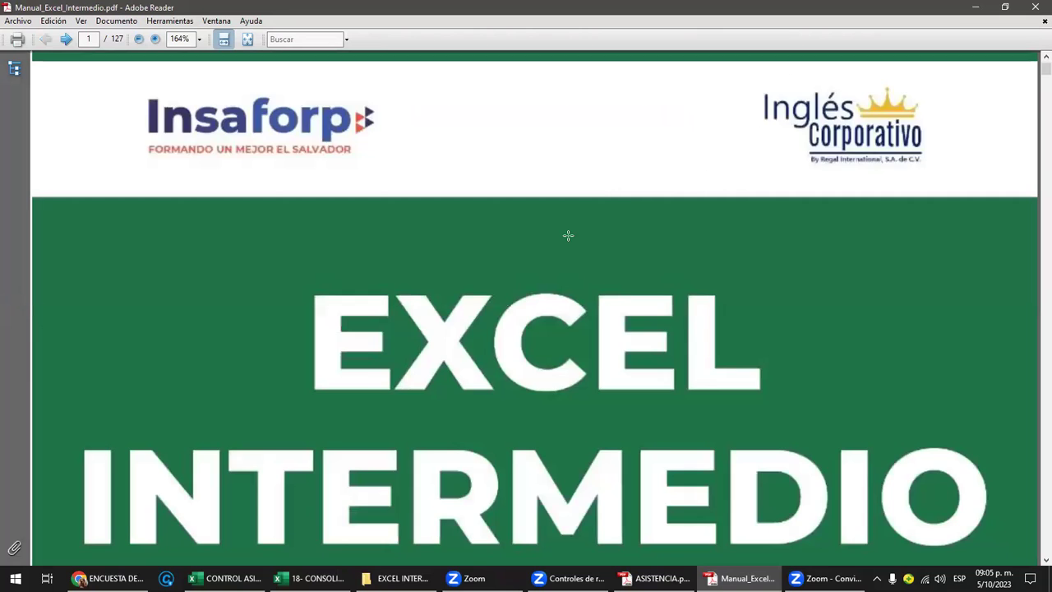
Step: Scroll down to page 2 so the whole Contenido page is visible
scroll(567, 235, "down", 5)
scroll(568, 235, "down", 3)
scroll(568, 240, "down", 3)
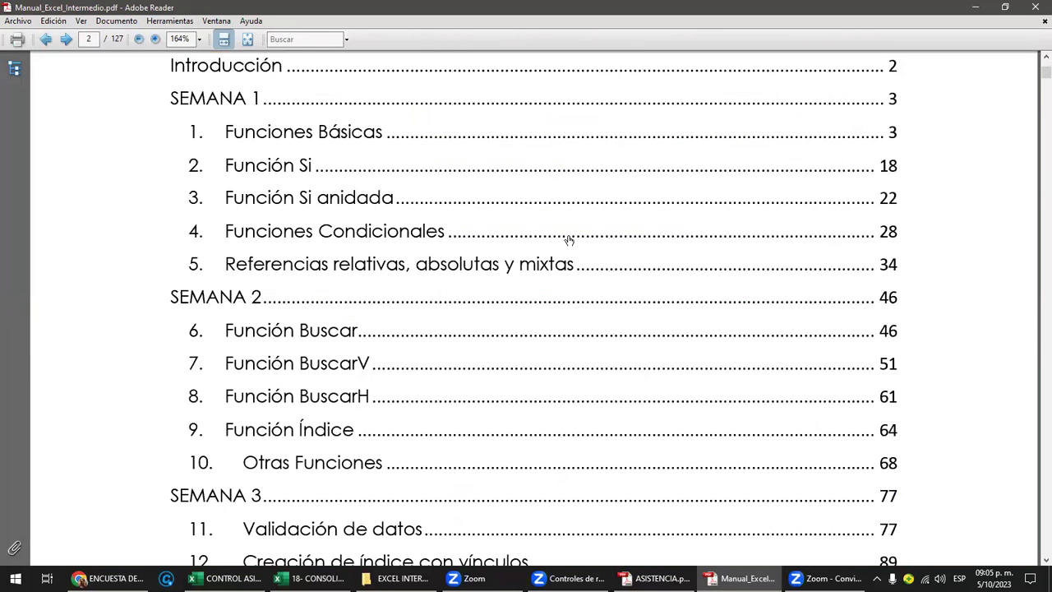
scroll(569, 242, "down", 4, "ctrl")
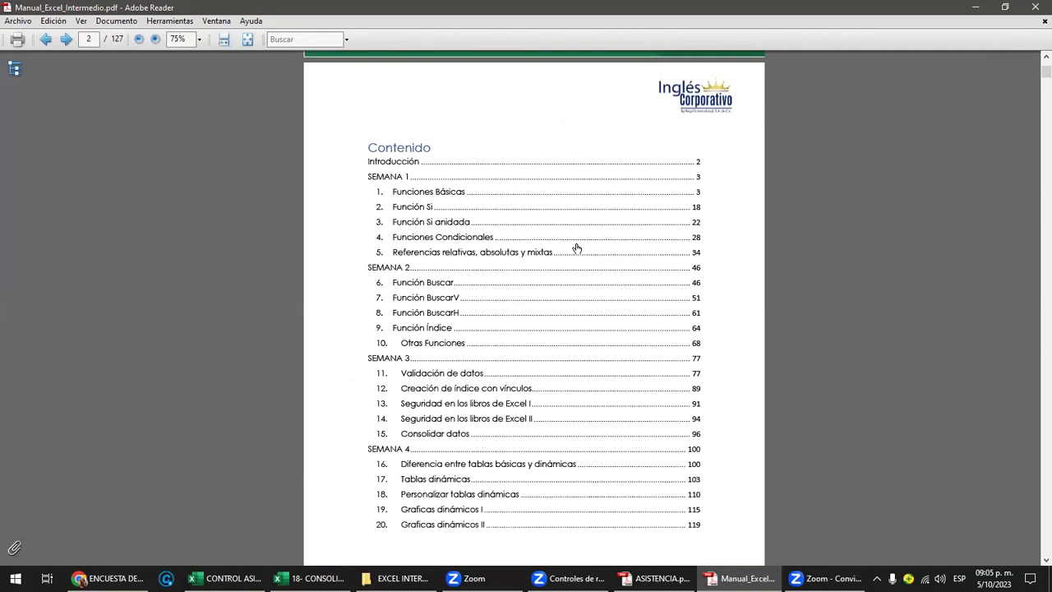
scroll(577, 248, "down", 1)
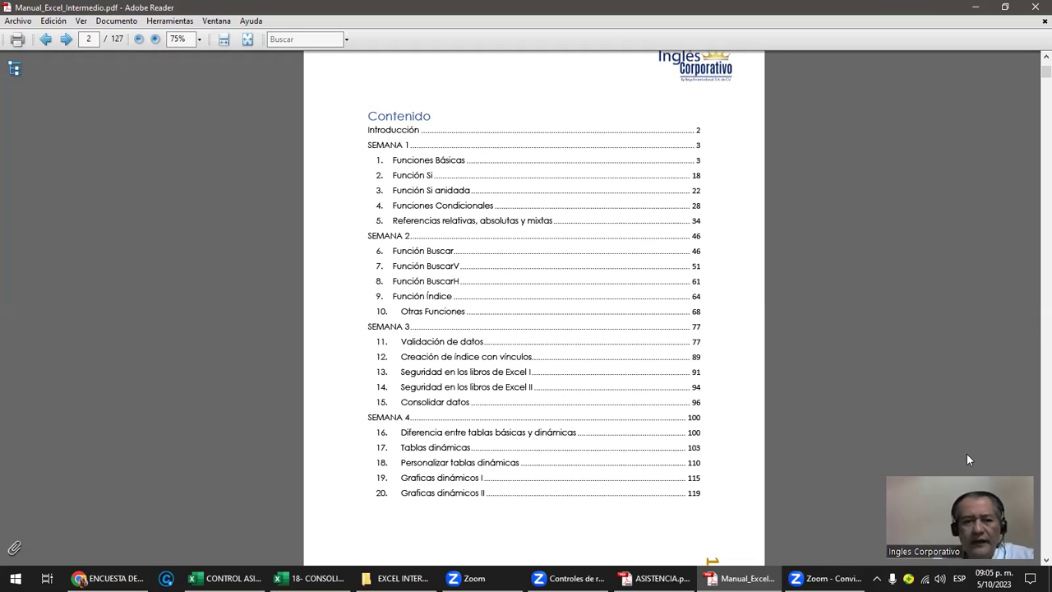
Step: Jump to the Graficas dinámicos II section via the contents, then bring the satisfaction survey forward
left_click(415, 498)
scroll(531, 296, "up", 1)
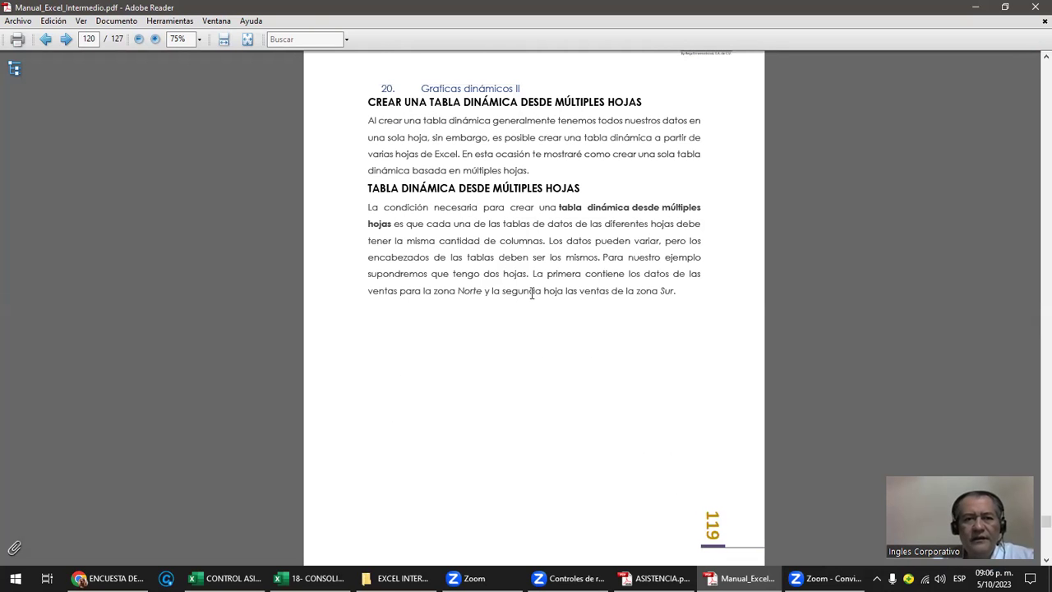
scroll(531, 294, "up", 1)
scroll(531, 294, "up", 1)
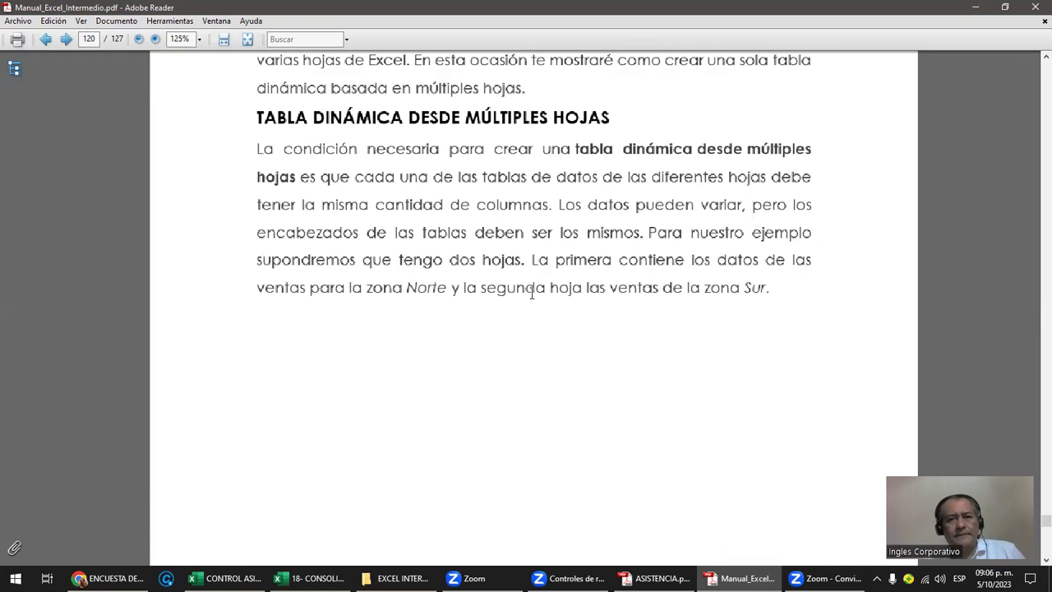
scroll(531, 294, "up", 1)
scroll(531, 294, "up", 1)
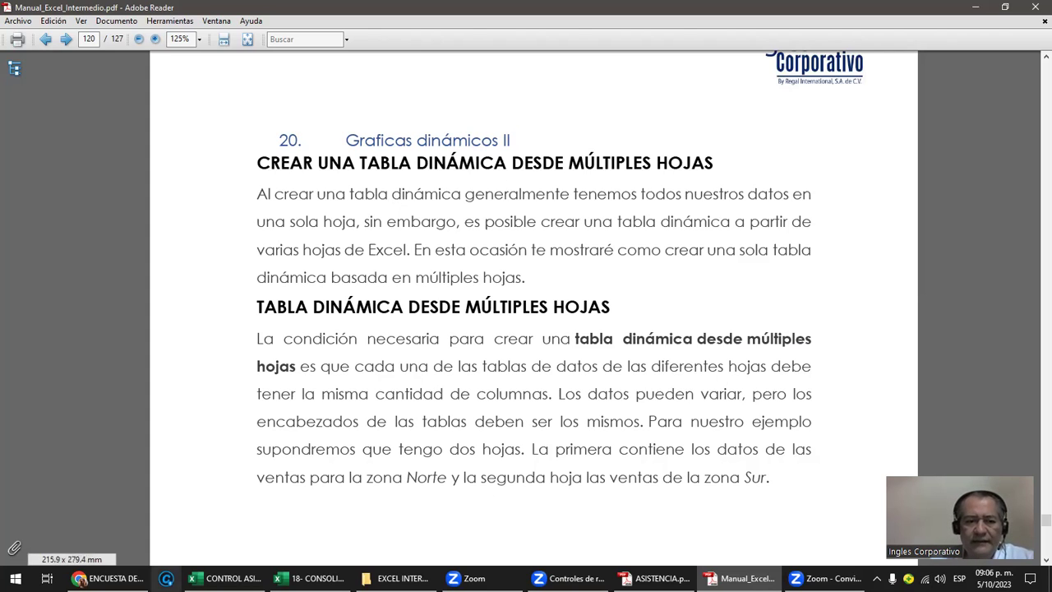
left_click(107, 577)
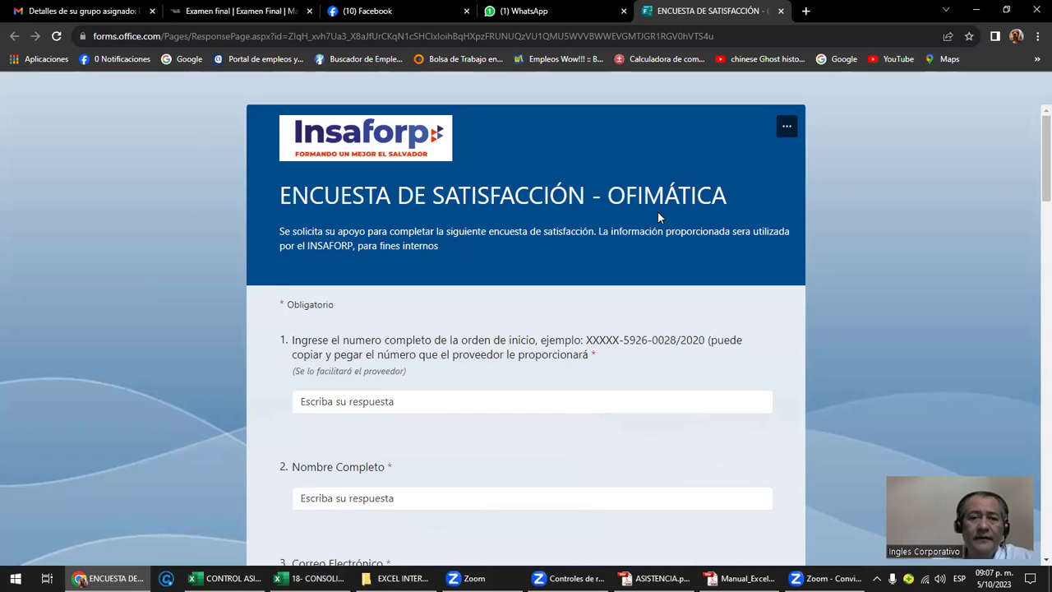
scroll(617, 251, "down", 2)
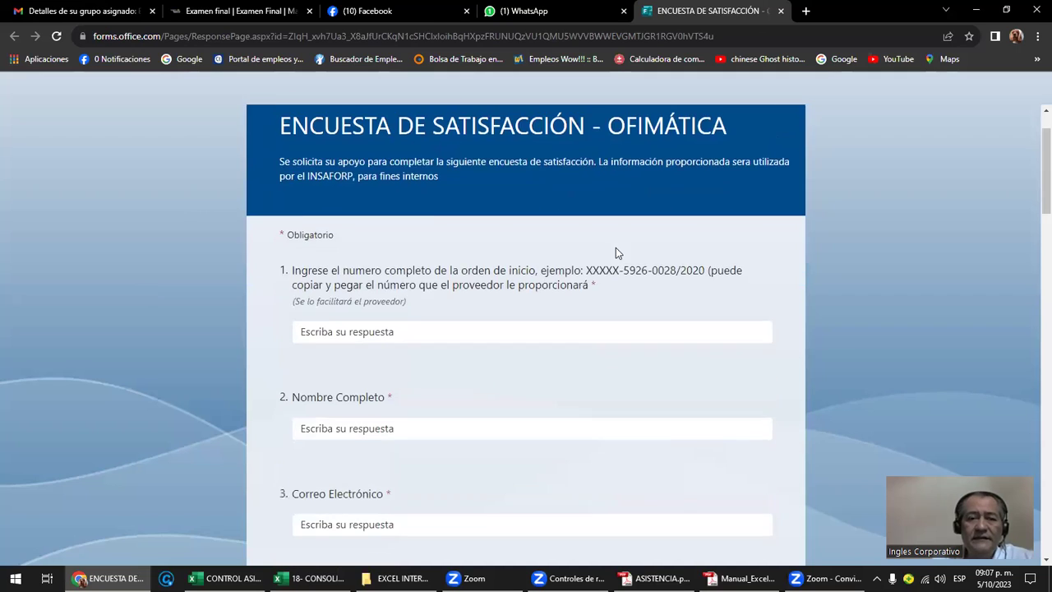
left_click(435, 263)
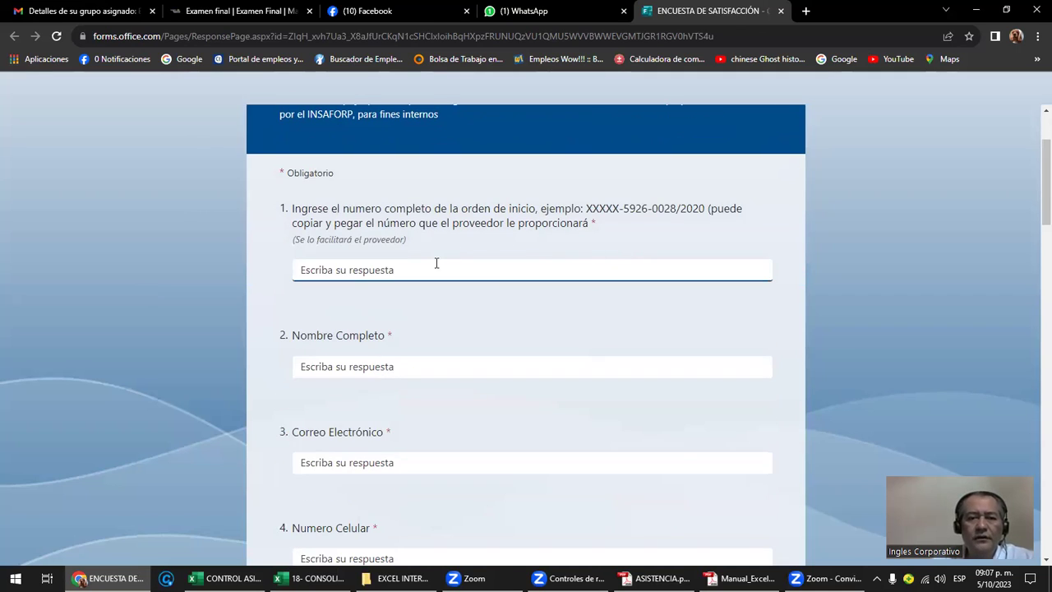
scroll(436, 263, "down", 2)
scroll(437, 263, "down", 1)
scroll(434, 260, "up", 2)
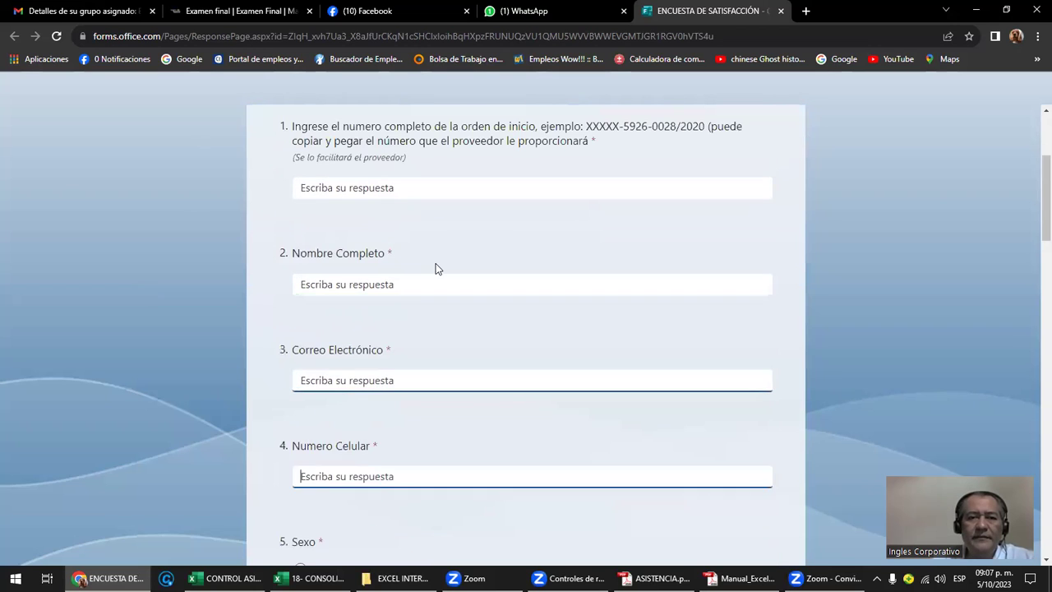
scroll(435, 262, "up", 2)
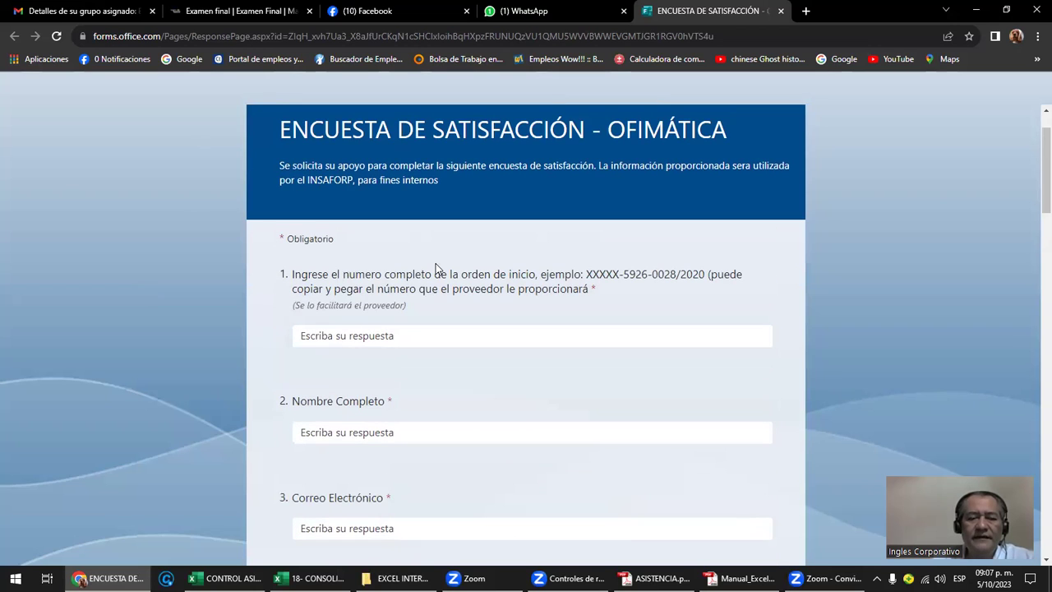
scroll(417, 317, "down", 1)
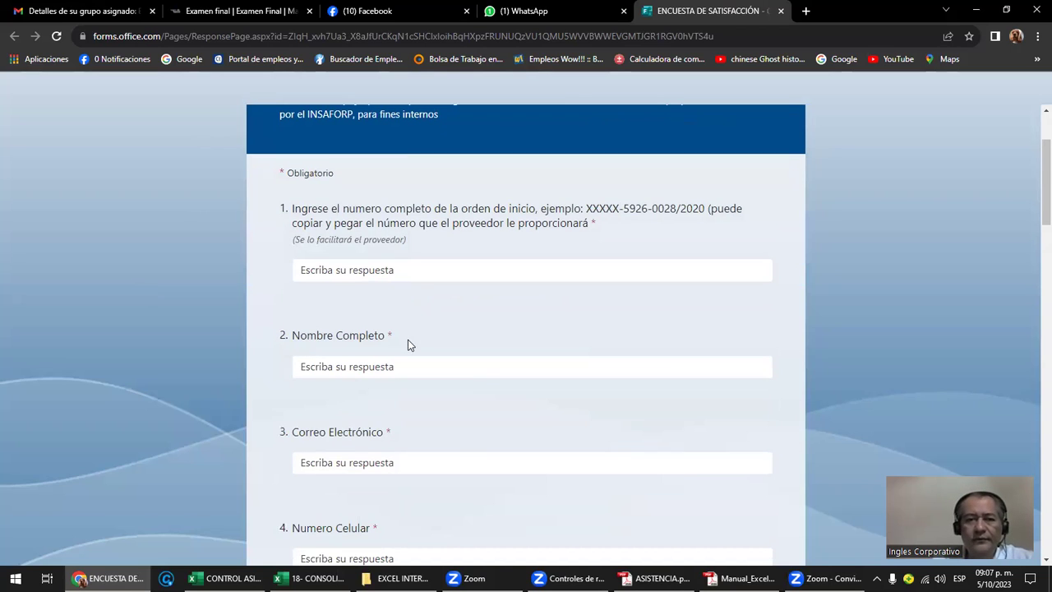
scroll(407, 339, "down", 3)
left_click(415, 267)
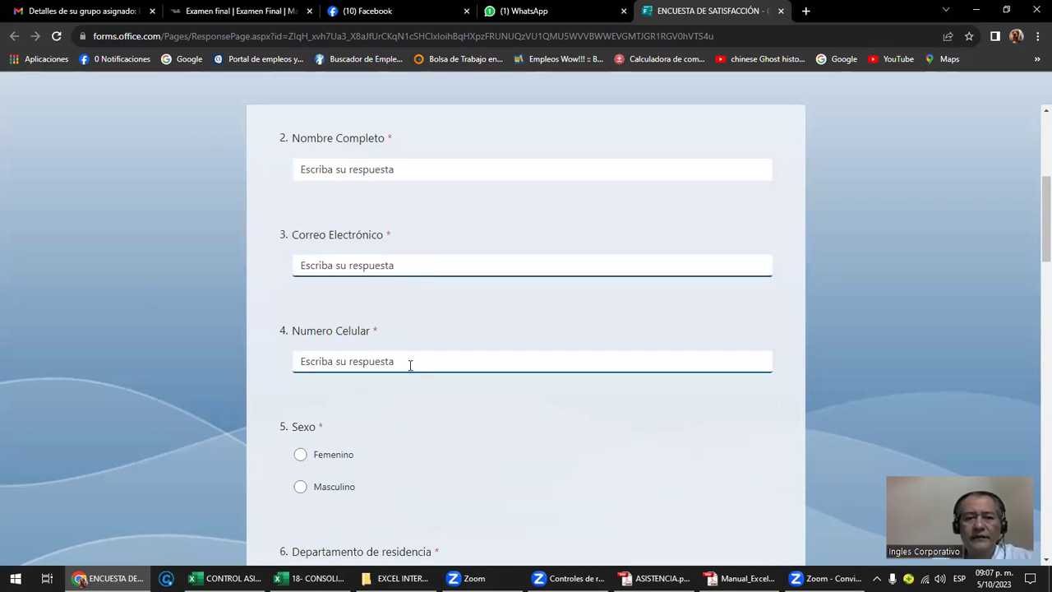
scroll(410, 365, "down", 3)
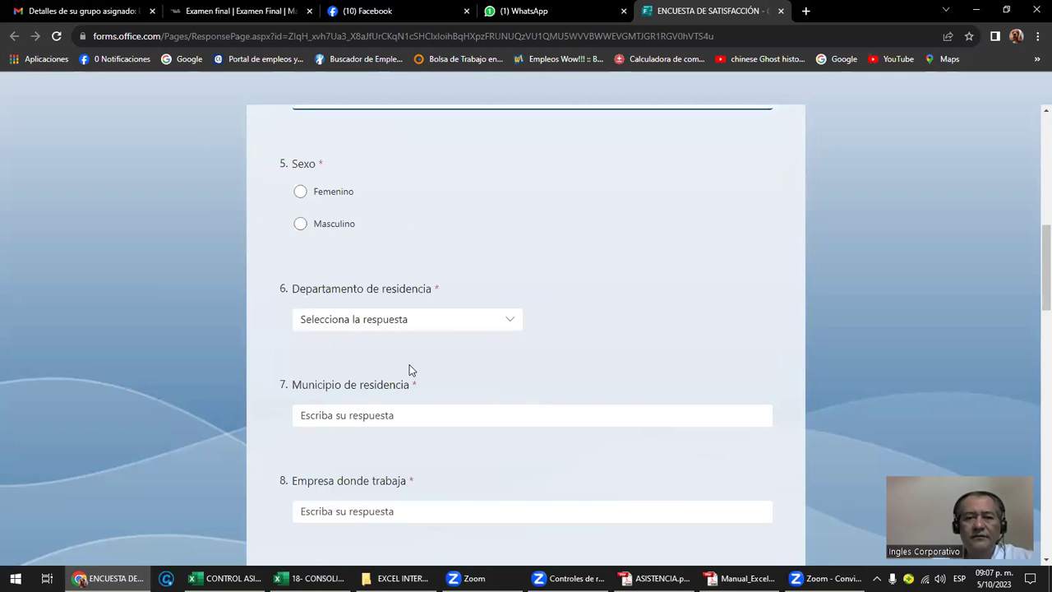
scroll(485, 345, "down", 1)
left_click(486, 338)
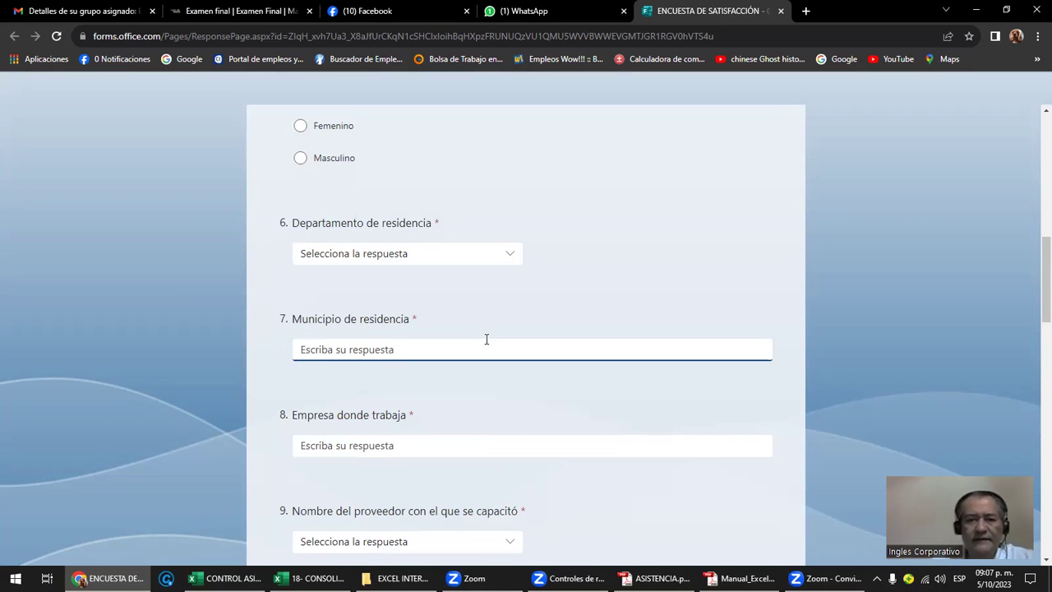
scroll(486, 339, "down", 1)
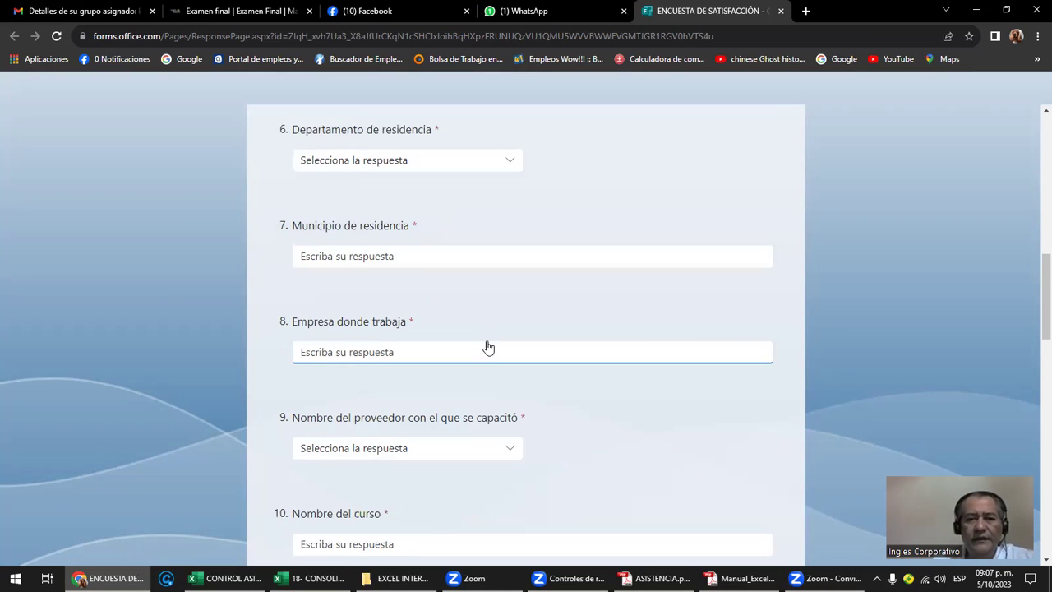
scroll(488, 347, "down", 1)
scroll(486, 345, "down", 1)
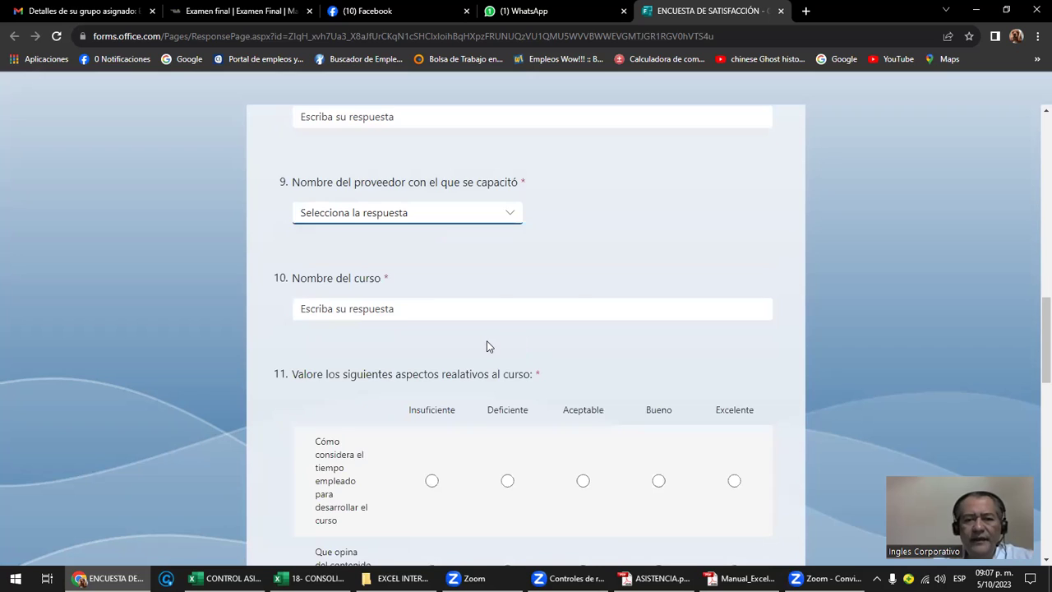
scroll(487, 345, "down", 1)
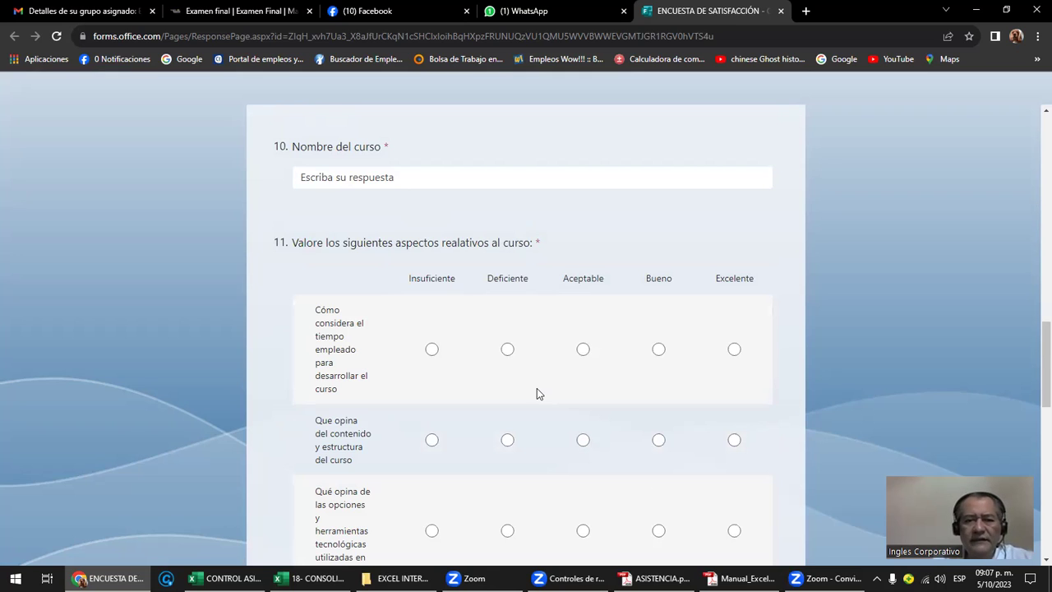
scroll(537, 390, "down", 3)
scroll(536, 389, "down", 1)
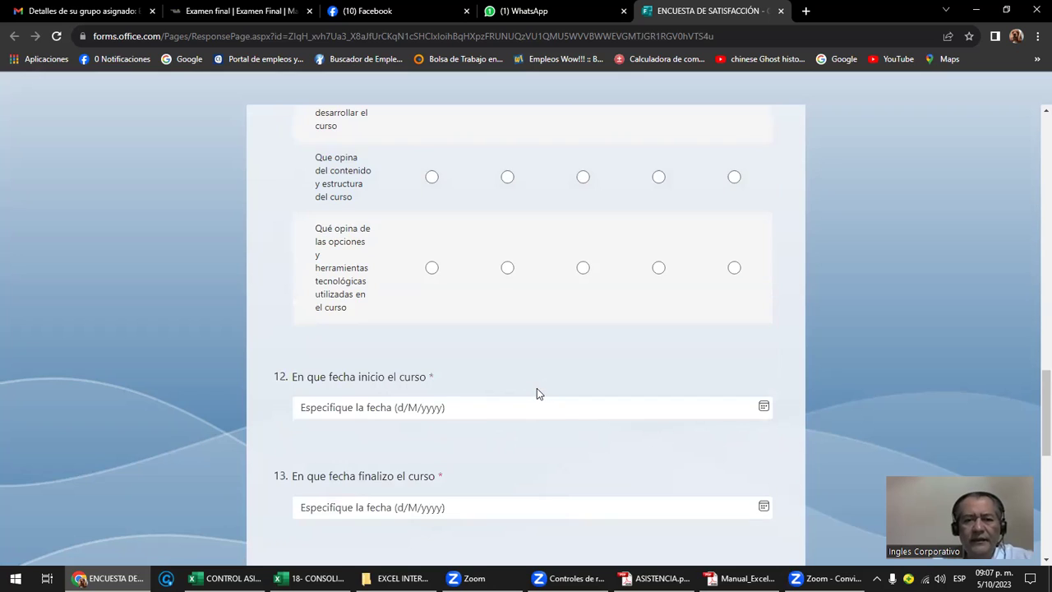
scroll(537, 392, "down", 2)
left_click(399, 276)
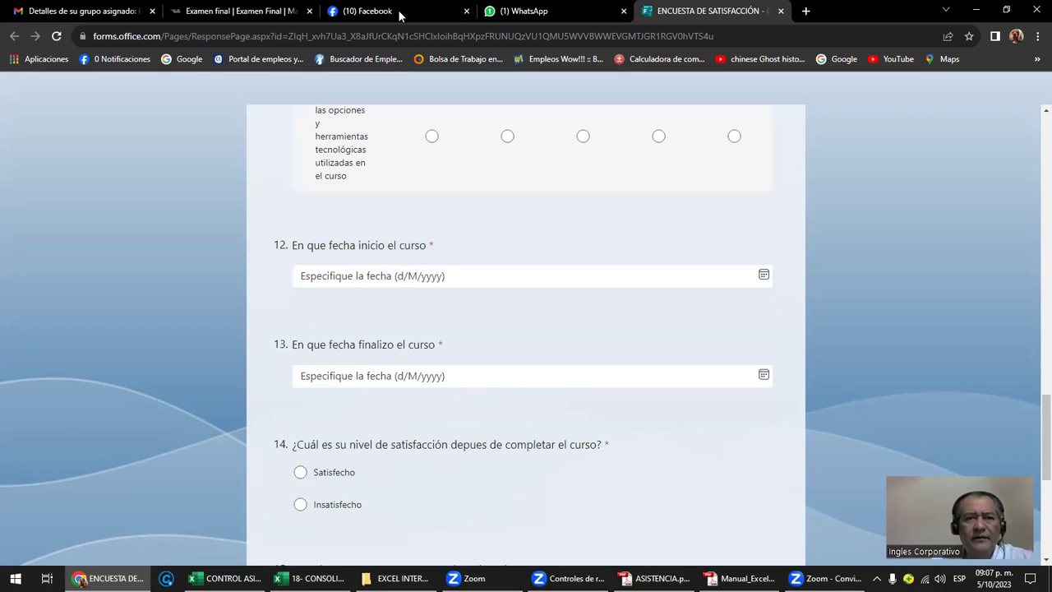
left_click(530, 16)
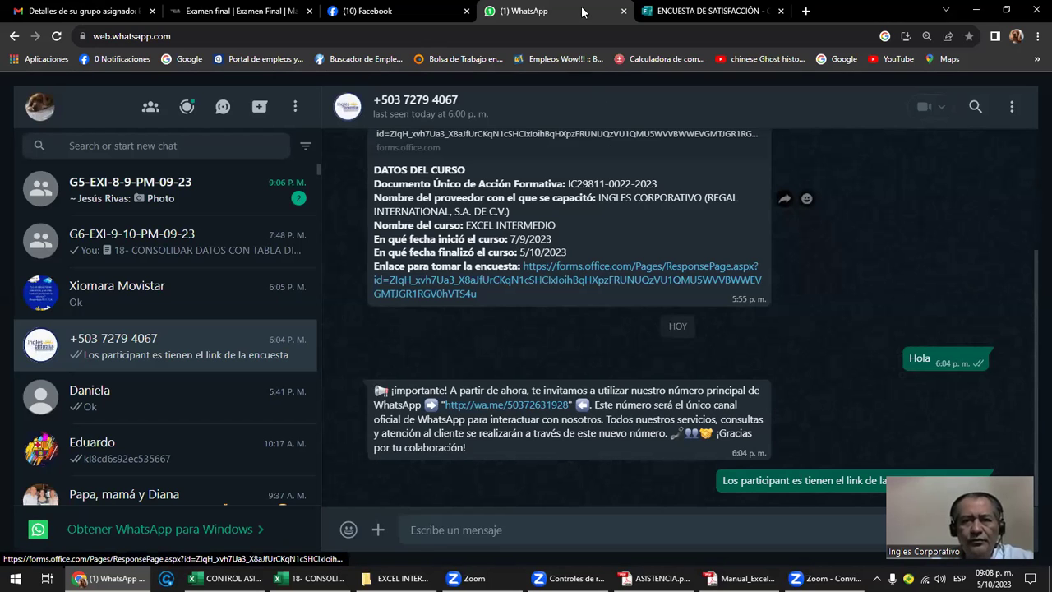
left_click(679, 10)
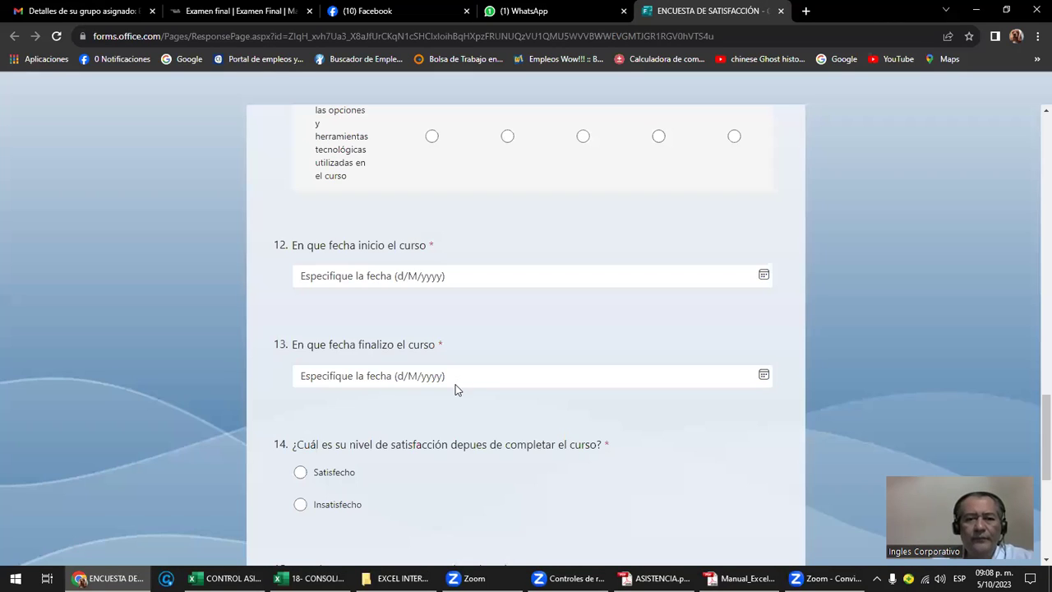
scroll(457, 390, "down", 3)
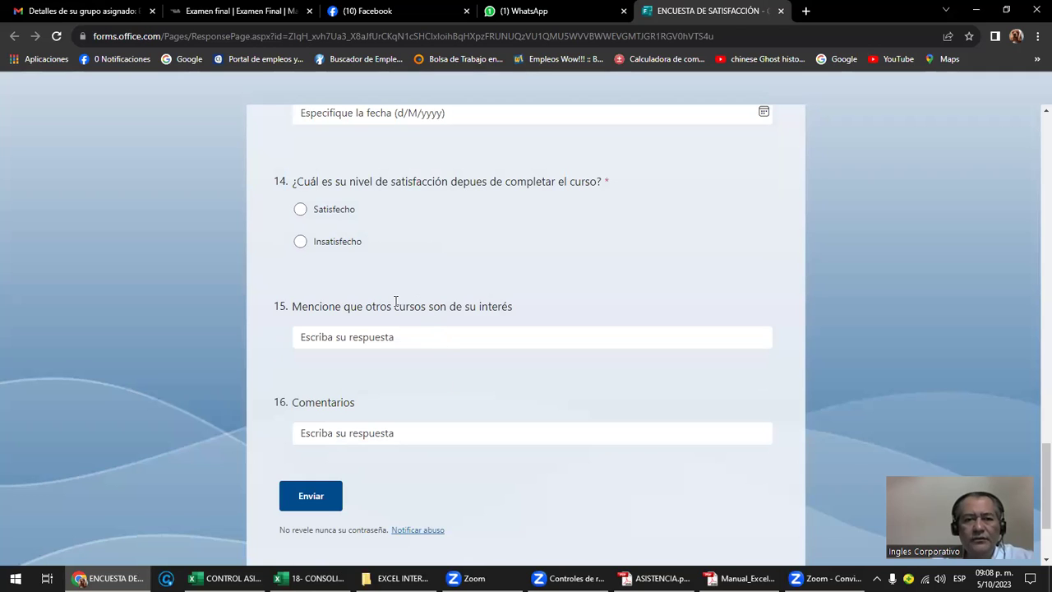
scroll(394, 304, "up", 1)
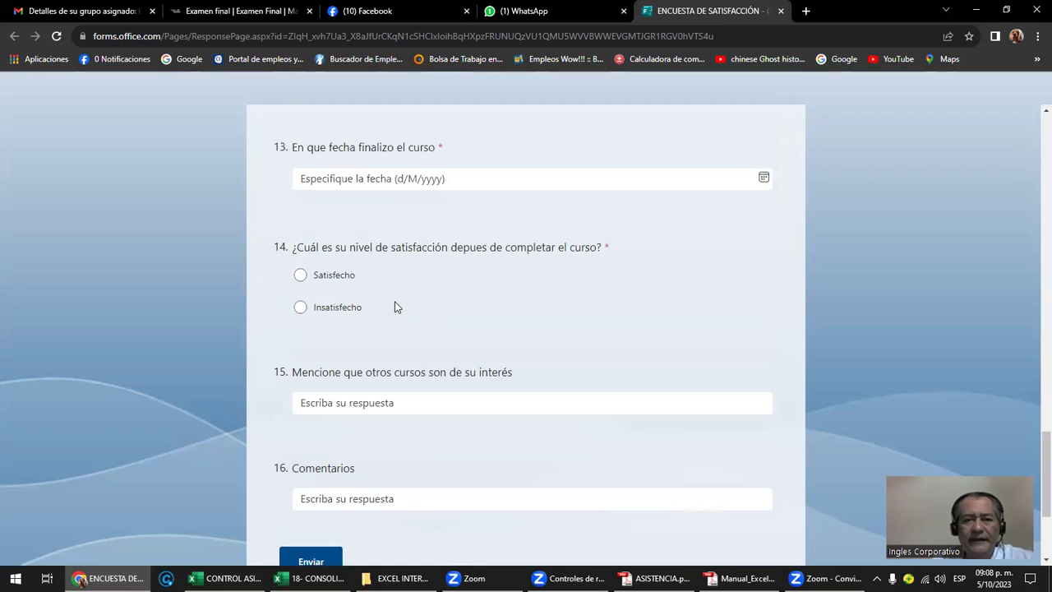
scroll(394, 305, "down", 1)
scroll(394, 305, "down", 2)
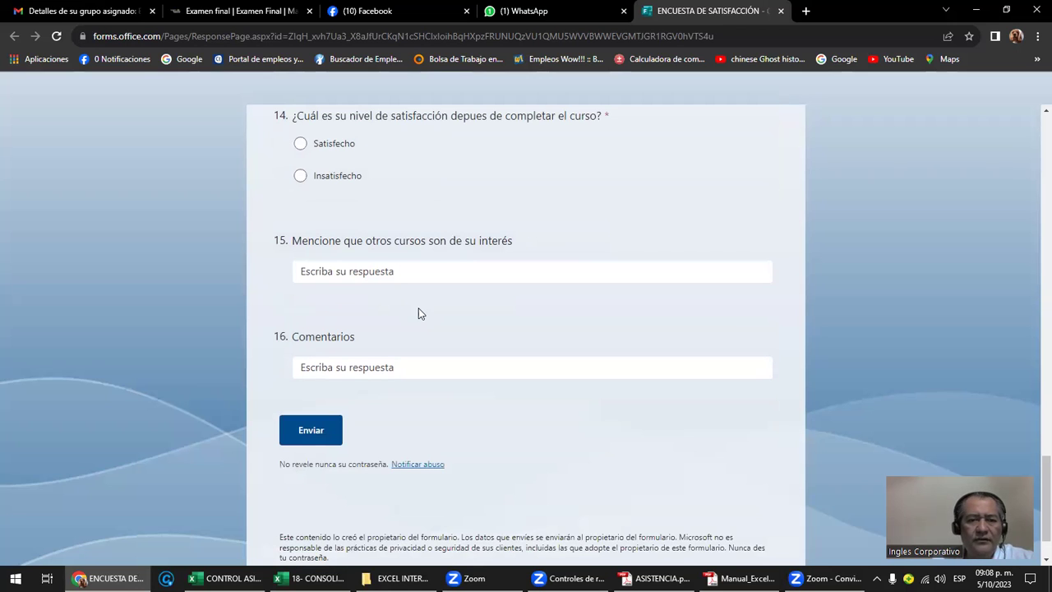
scroll(417, 315, "down", 1)
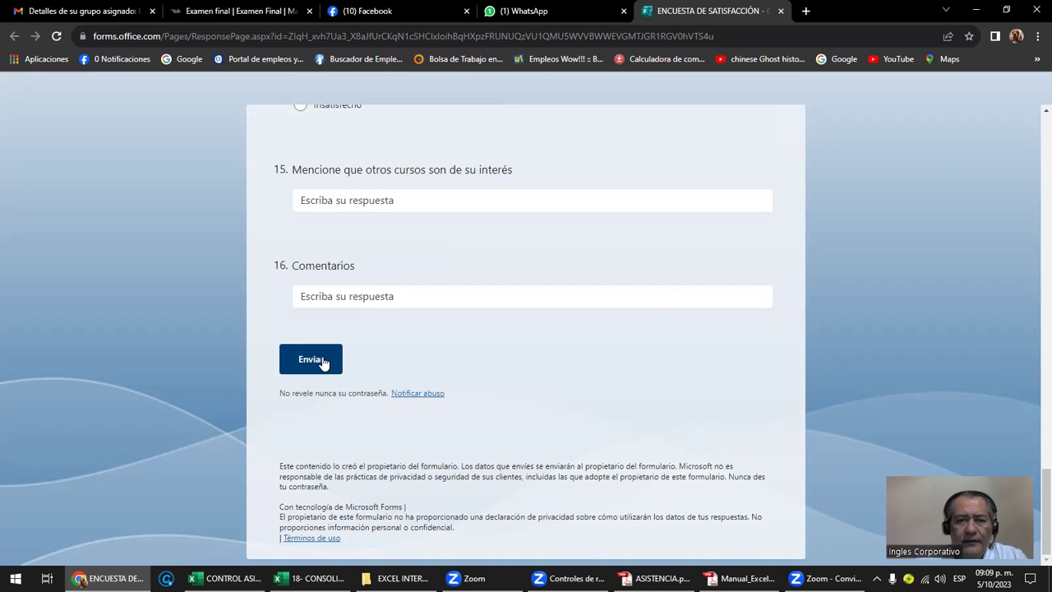
Step: Review the questions on the Examen final tab, then leave for the course outline
left_click(220, 15)
scroll(321, 313, "up", 3)
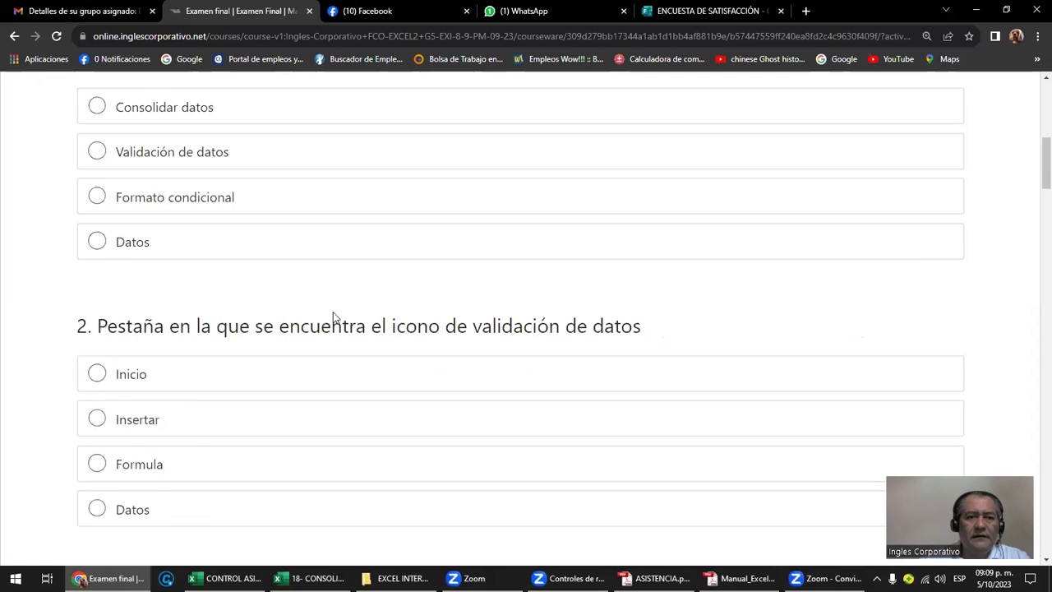
scroll(334, 316, "up", 6)
scroll(334, 317, "down", 2)
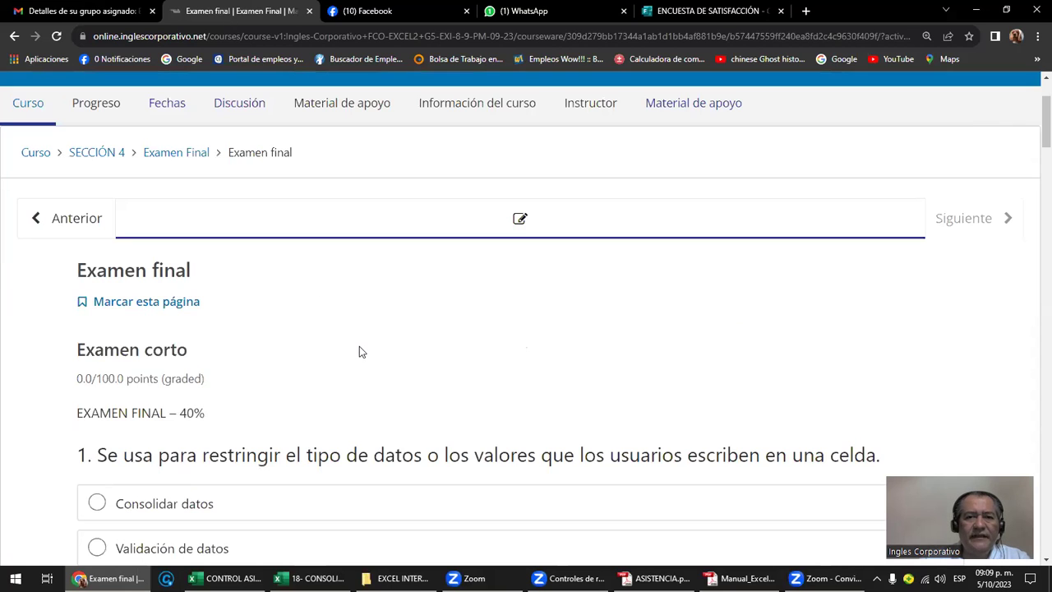
left_click(79, 231)
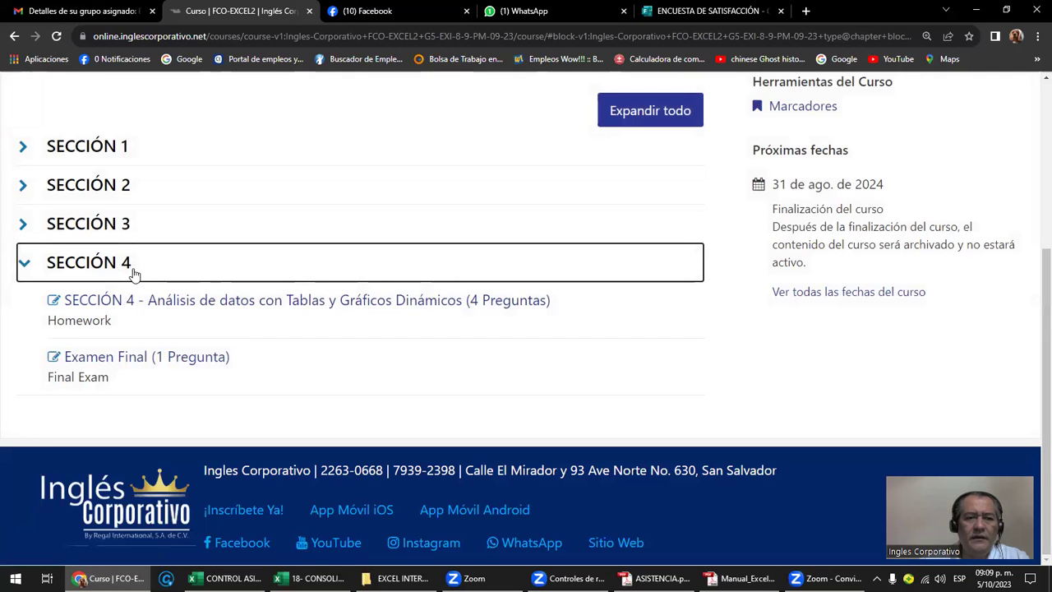
Step: Look over Sección 4's Examen Final entry, then return to the course outline
left_click(129, 365)
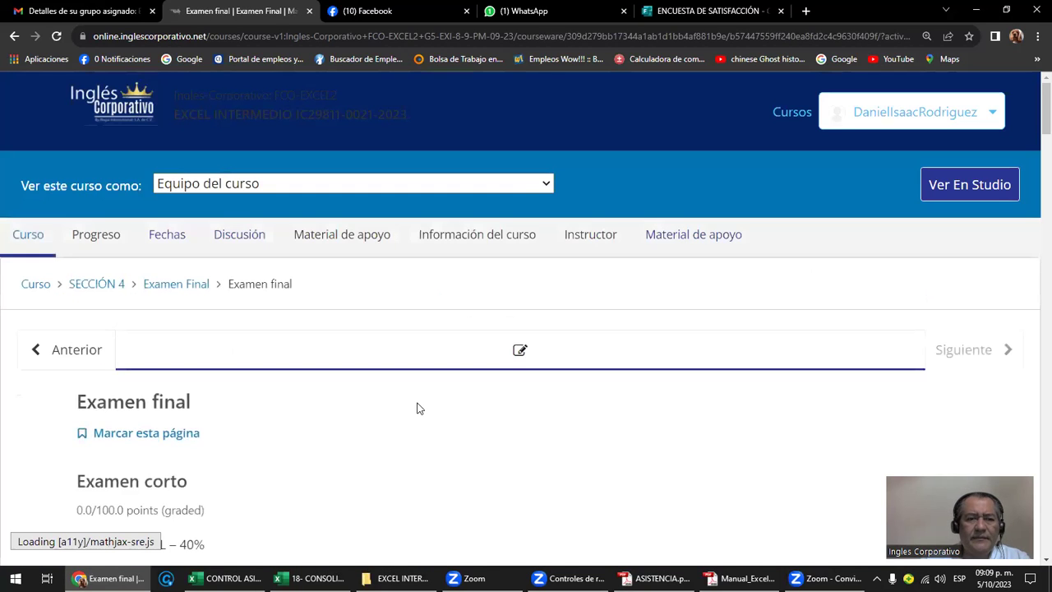
scroll(205, 371, "down", 2)
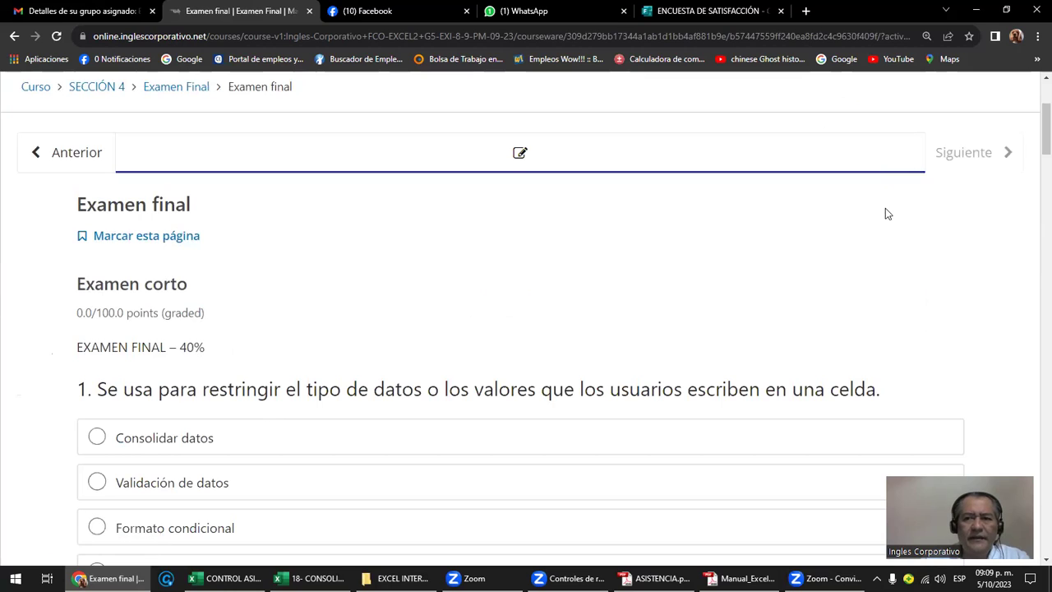
left_click_drag(1034, 136, 1035, 499)
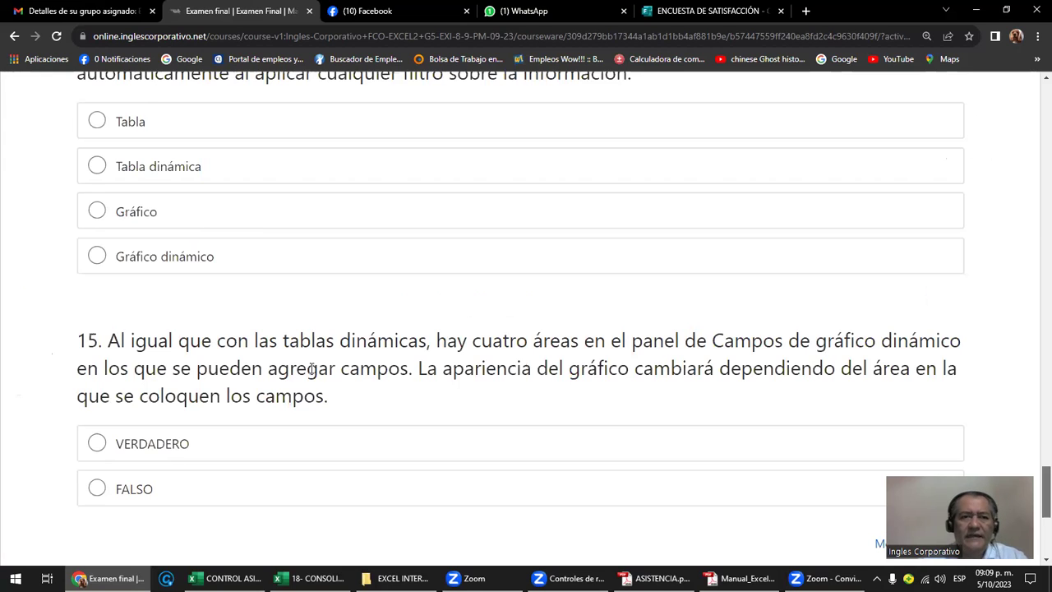
scroll(312, 367, "up", 10)
scroll(312, 367, "up", 12)
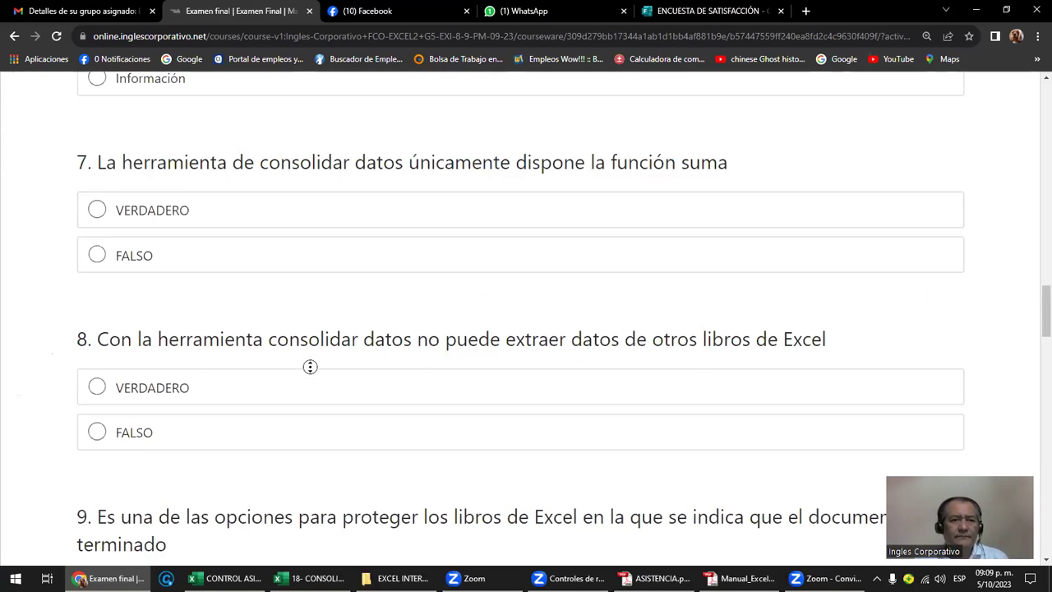
scroll(312, 354, "up", 15)
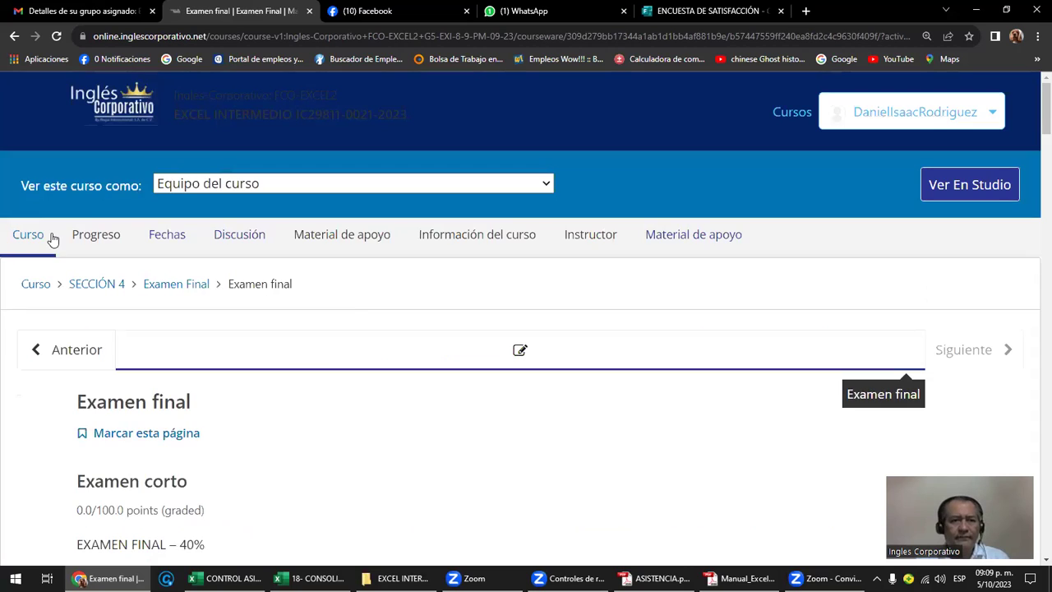
left_click(15, 38)
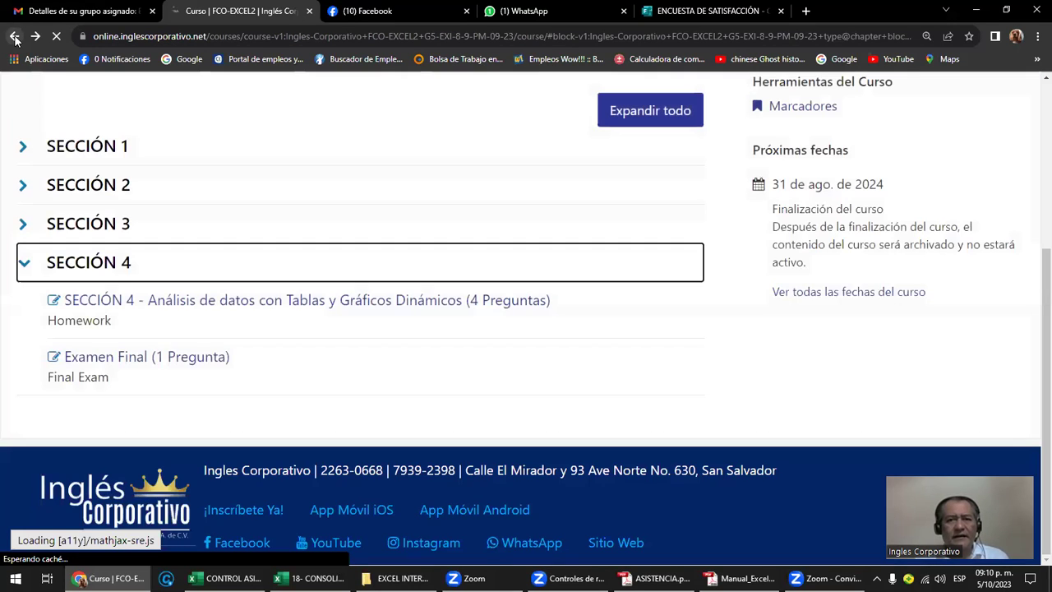
left_click(15, 37)
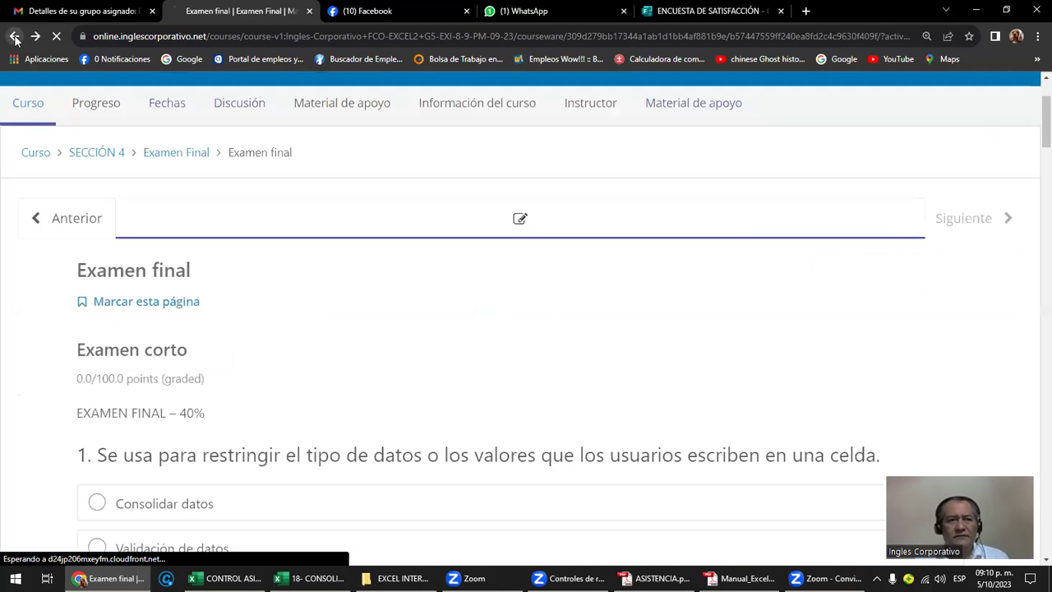
left_click(15, 38)
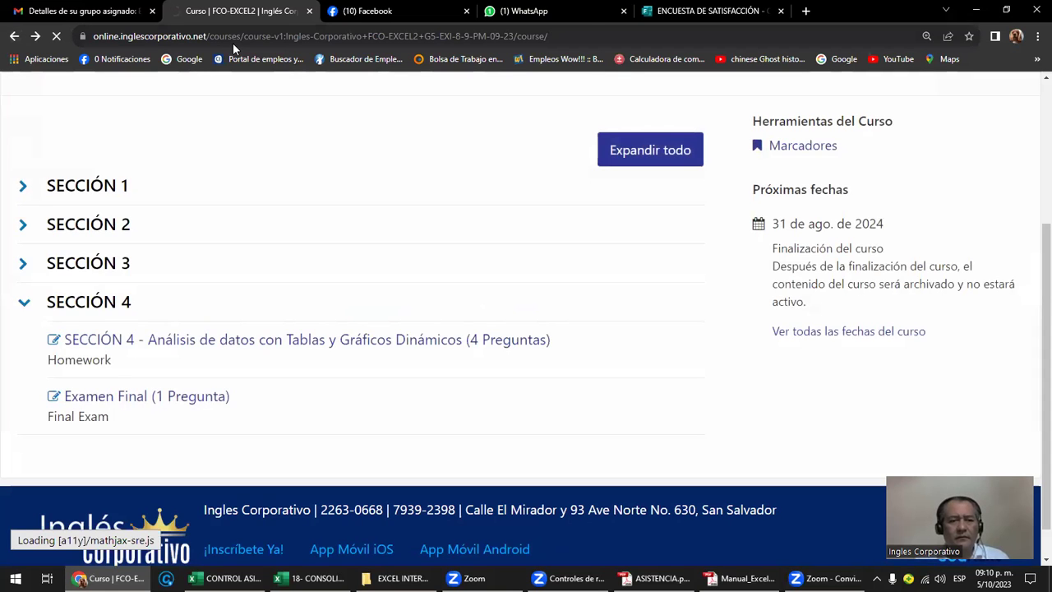
Step: Follow the URL de plataforma link in the group-details email and close the Progreso del curso tab
left_click(111, 17)
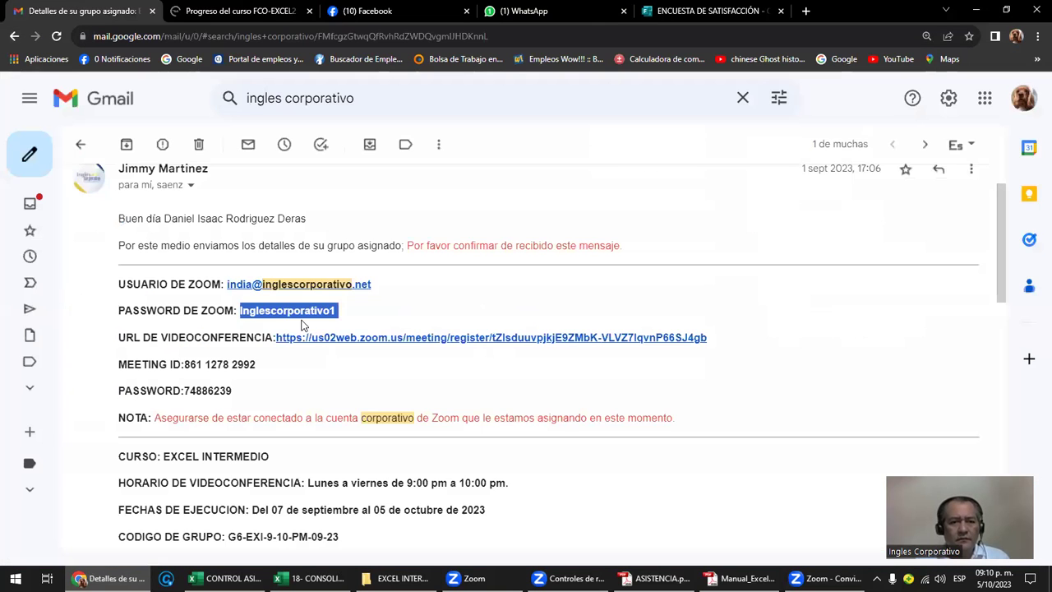
scroll(343, 392, "down", 3)
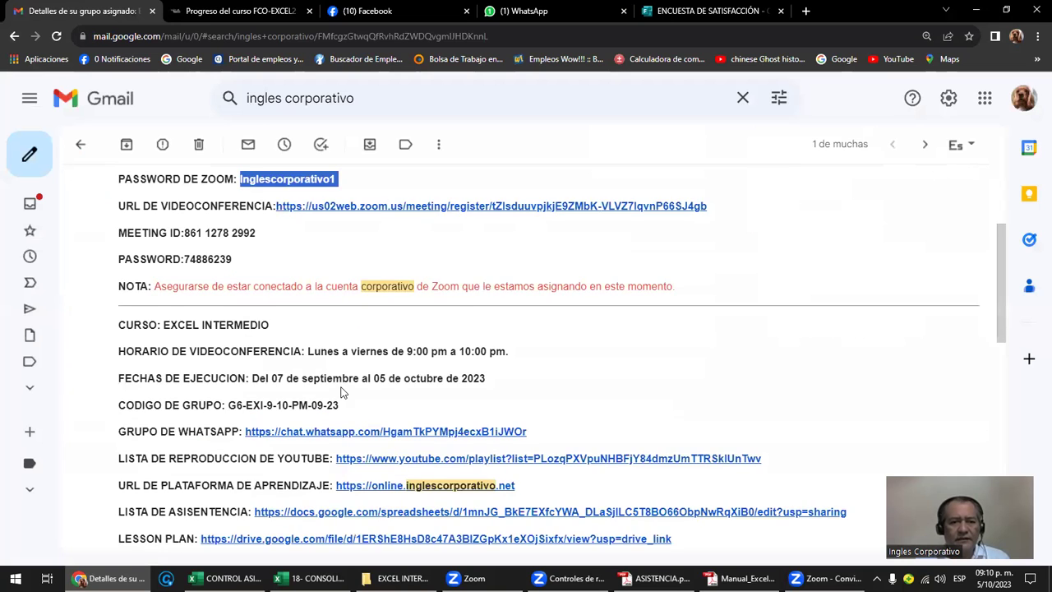
scroll(342, 392, "down", 1)
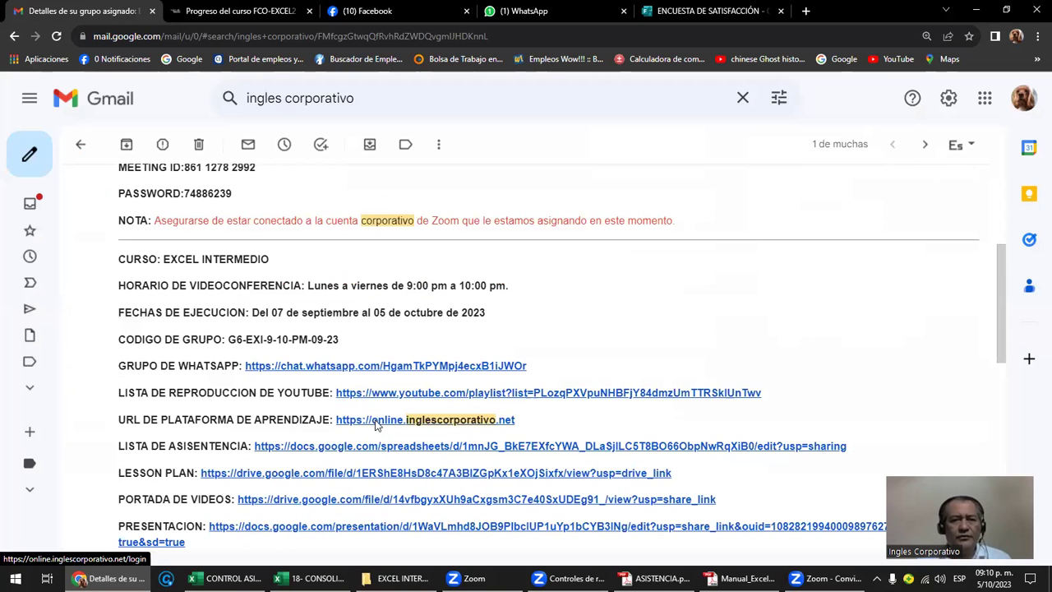
left_click(375, 421)
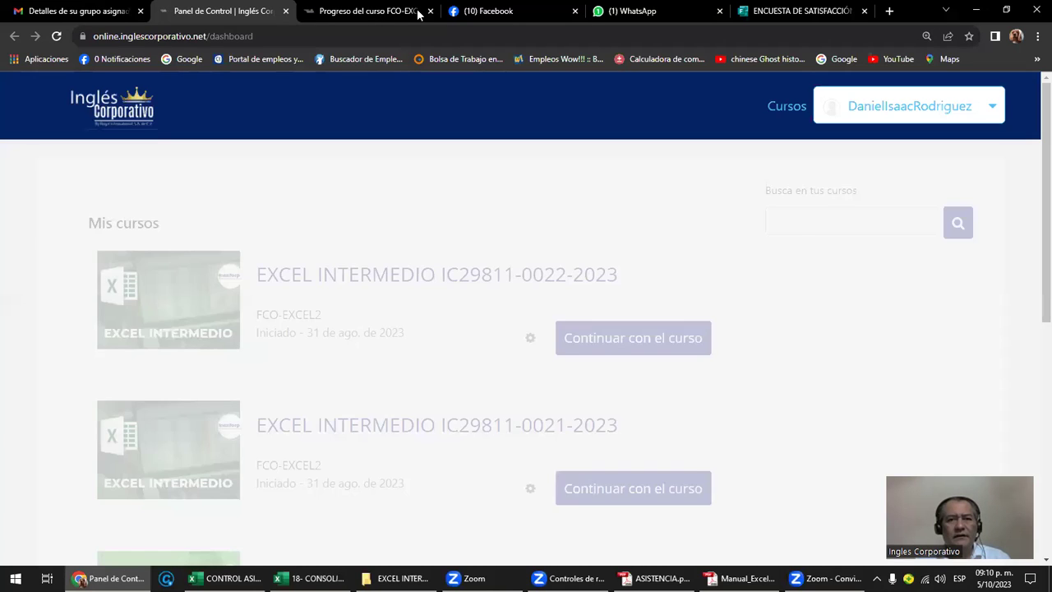
left_click(420, 12)
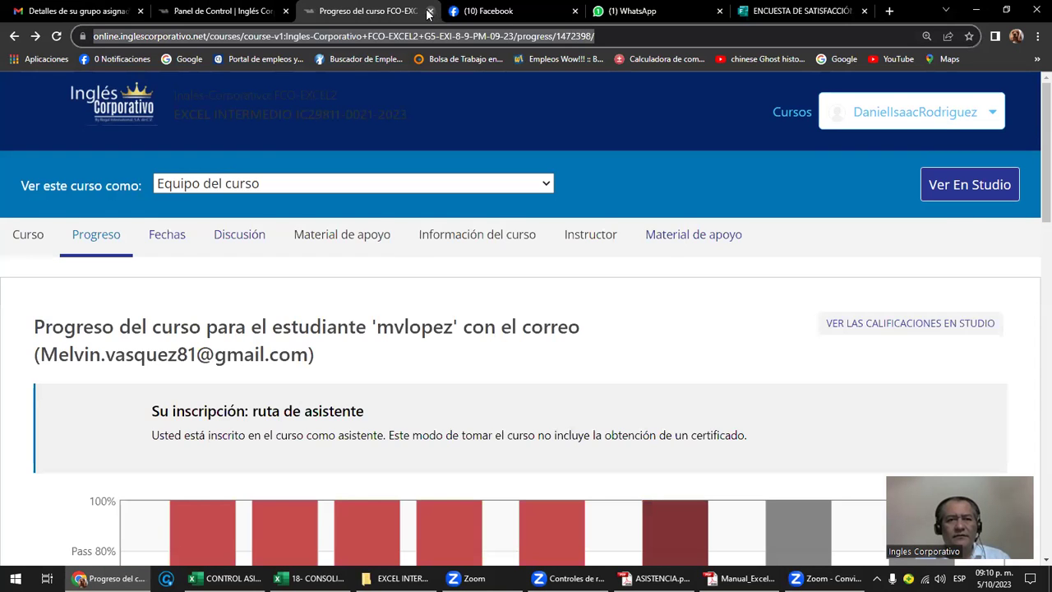
left_click(428, 12)
left_click(215, 12)
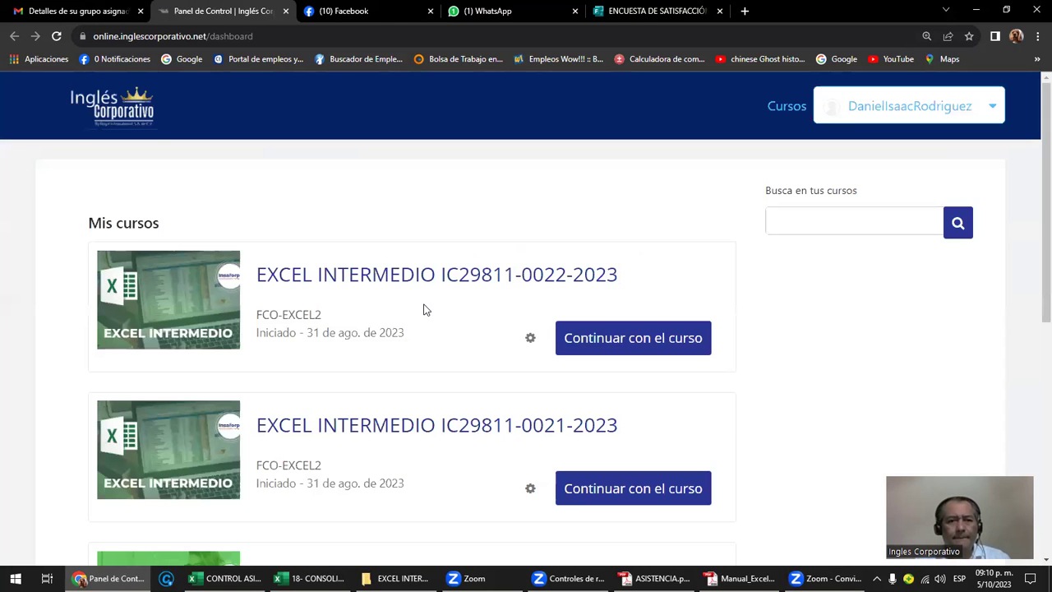
left_click(414, 275)
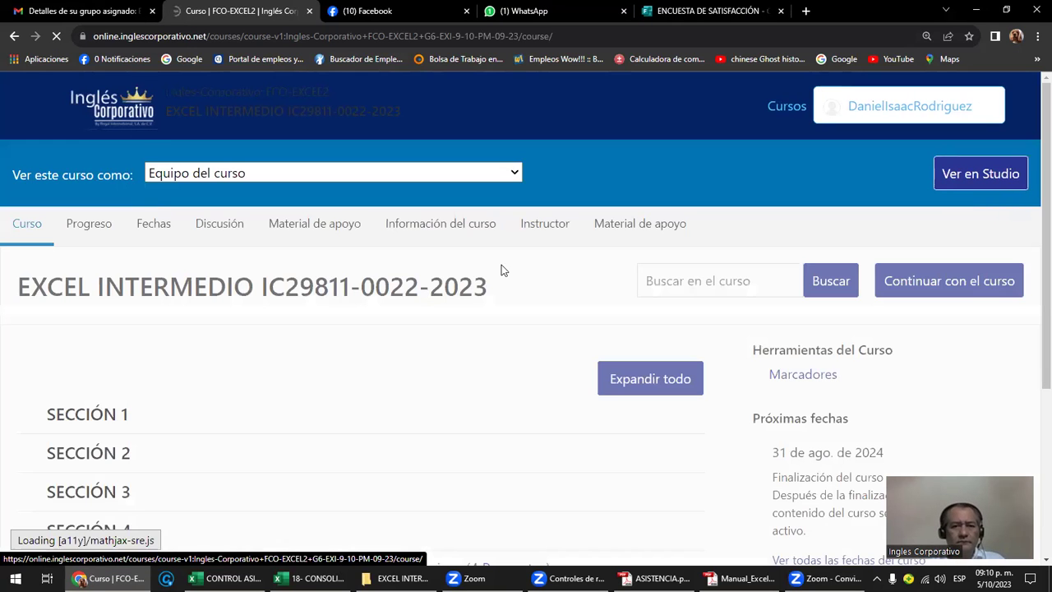
left_click(527, 229)
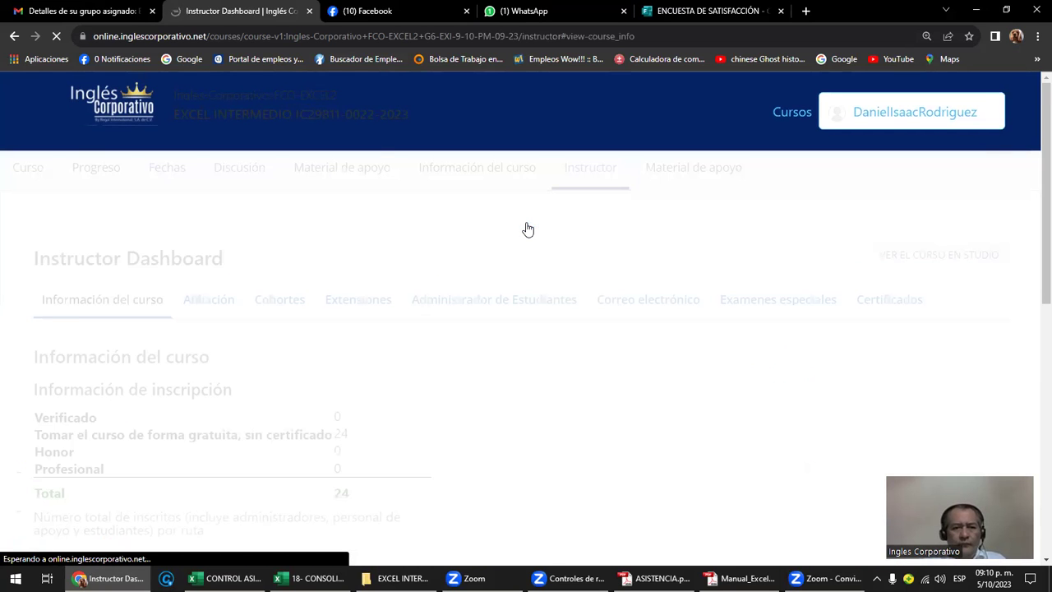
scroll(526, 237, "down", 1)
left_click(526, 238)
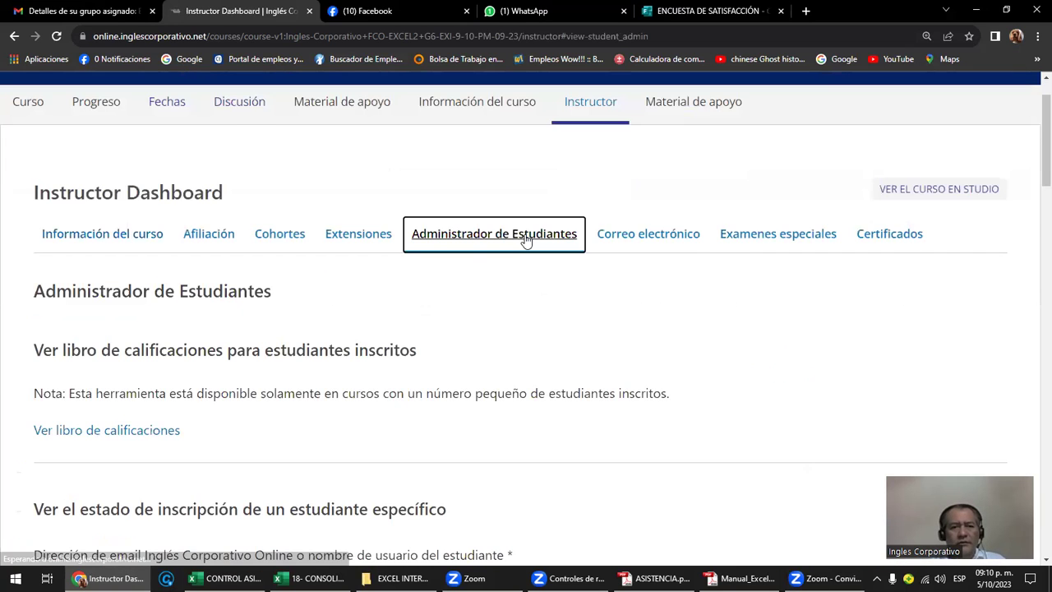
scroll(164, 232, "down", 3)
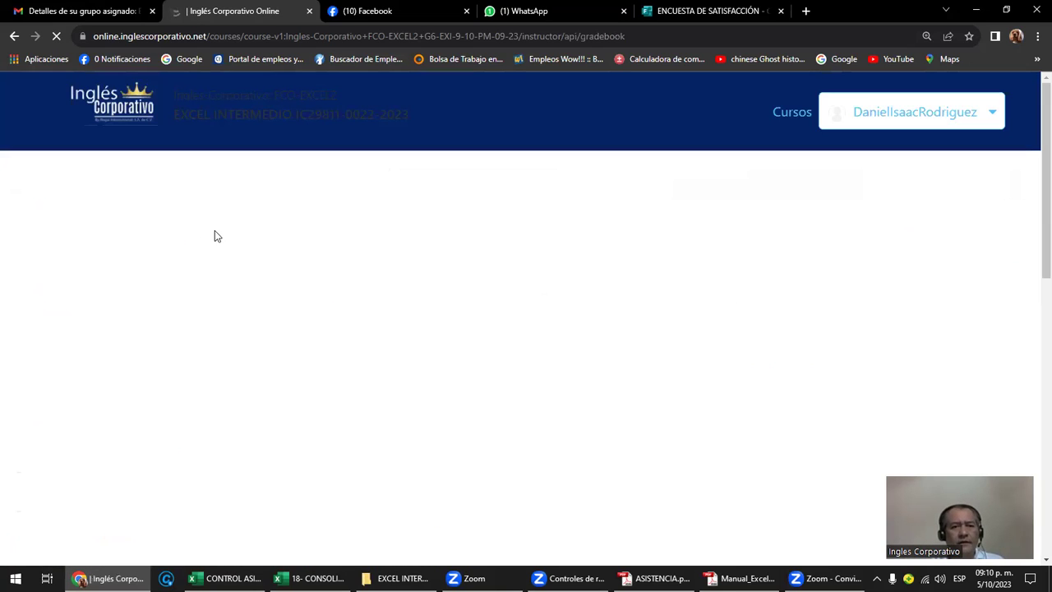
scroll(230, 246, "down", 2)
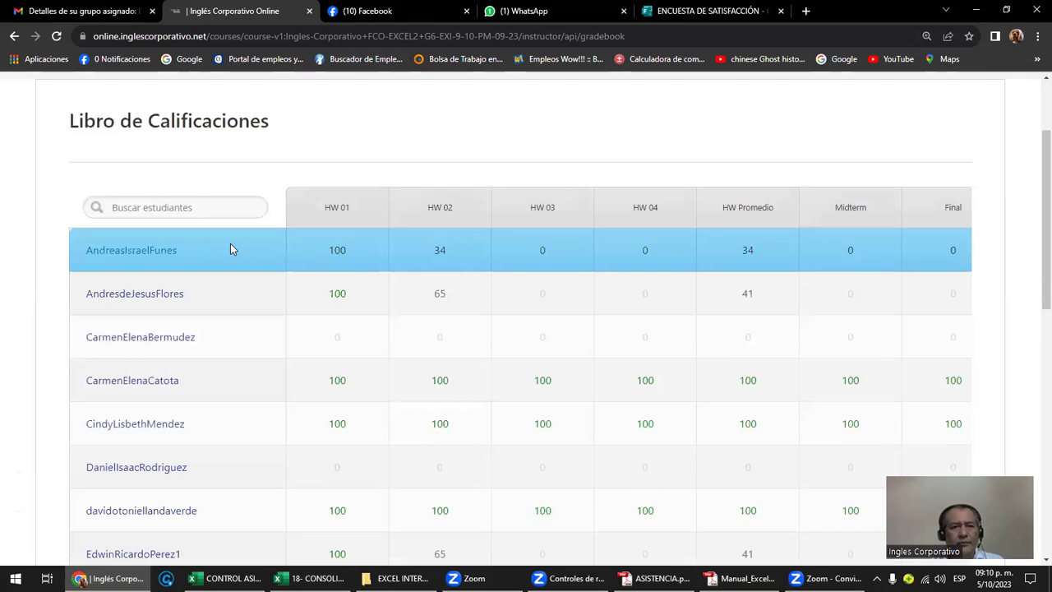
scroll(231, 249, "down", 1)
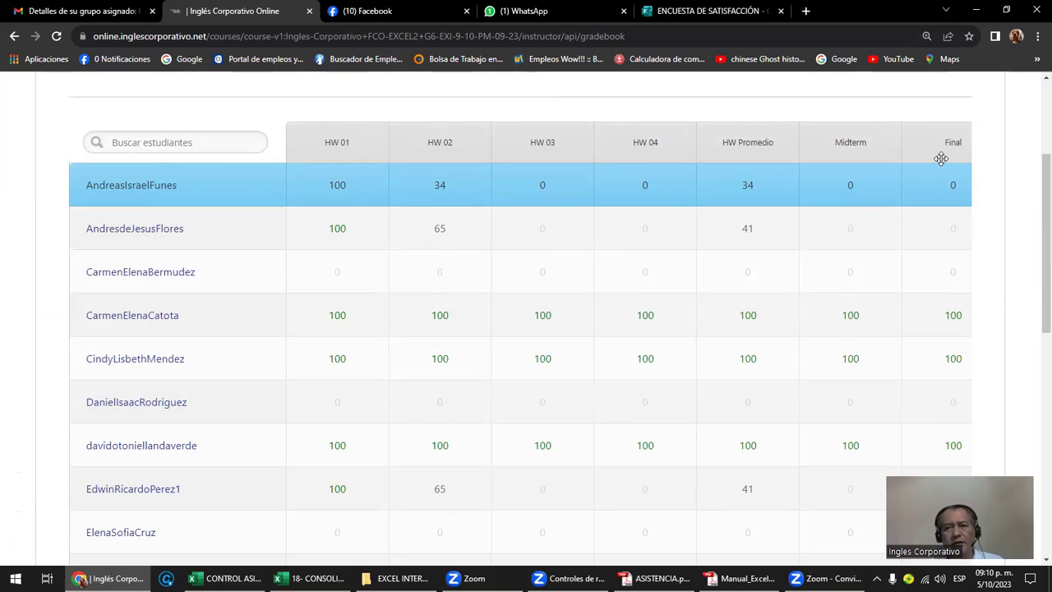
Step: Review the Libro de Calificaciones grades, highlighting another student's row
mouse_move(948, 185)
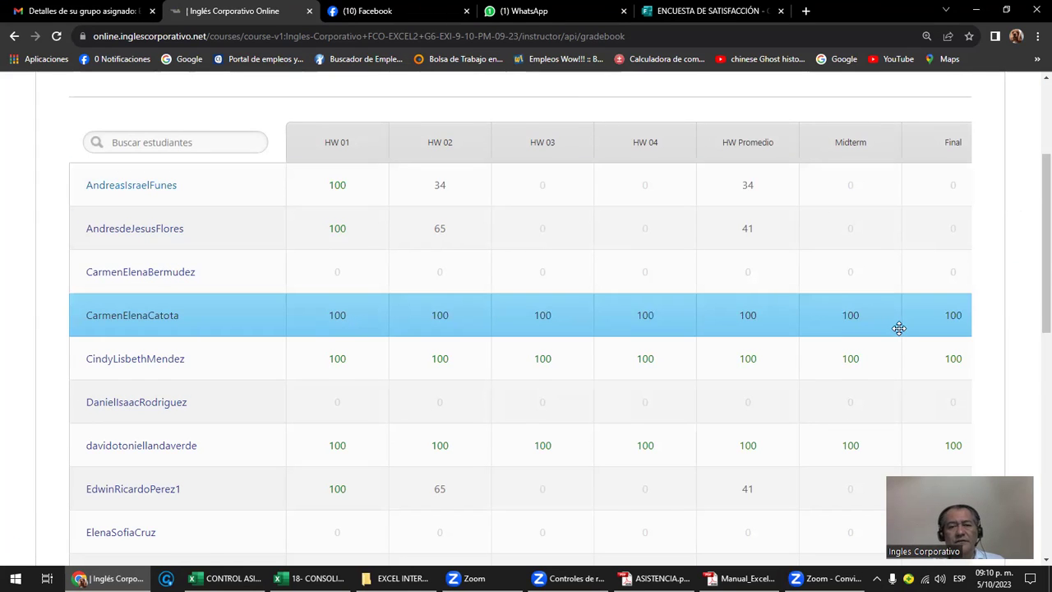
scroll(899, 328, "down", 2)
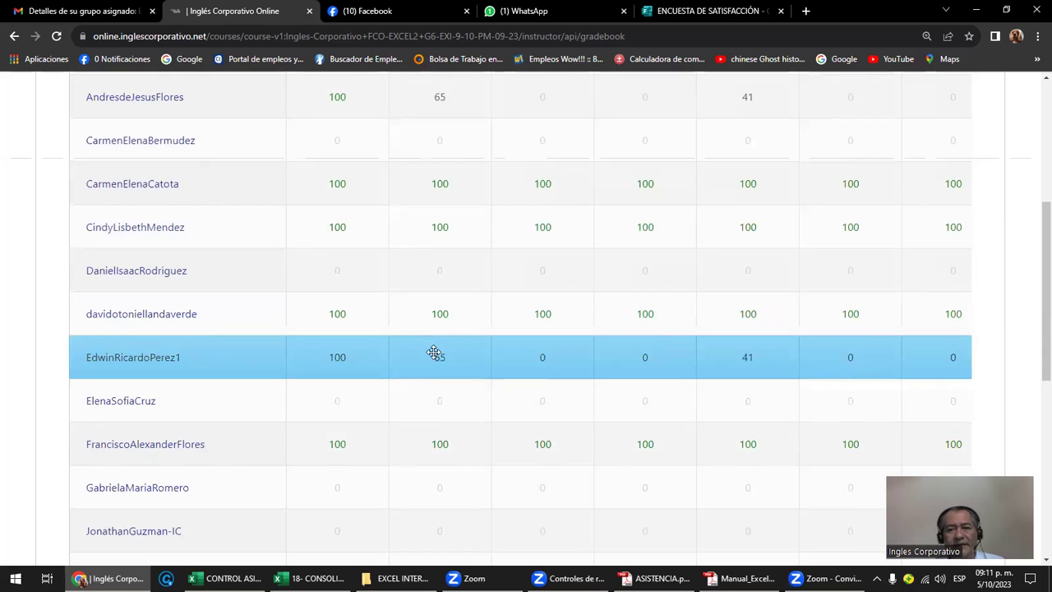
scroll(830, 365, "down", 2)
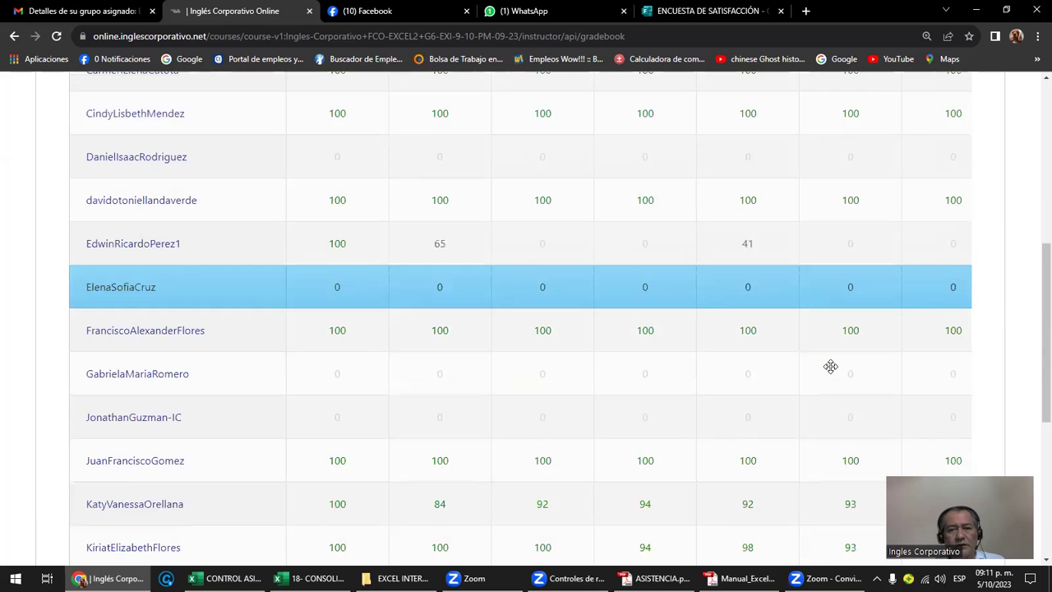
scroll(830, 365, "down", 1)
scroll(830, 366, "down", 3)
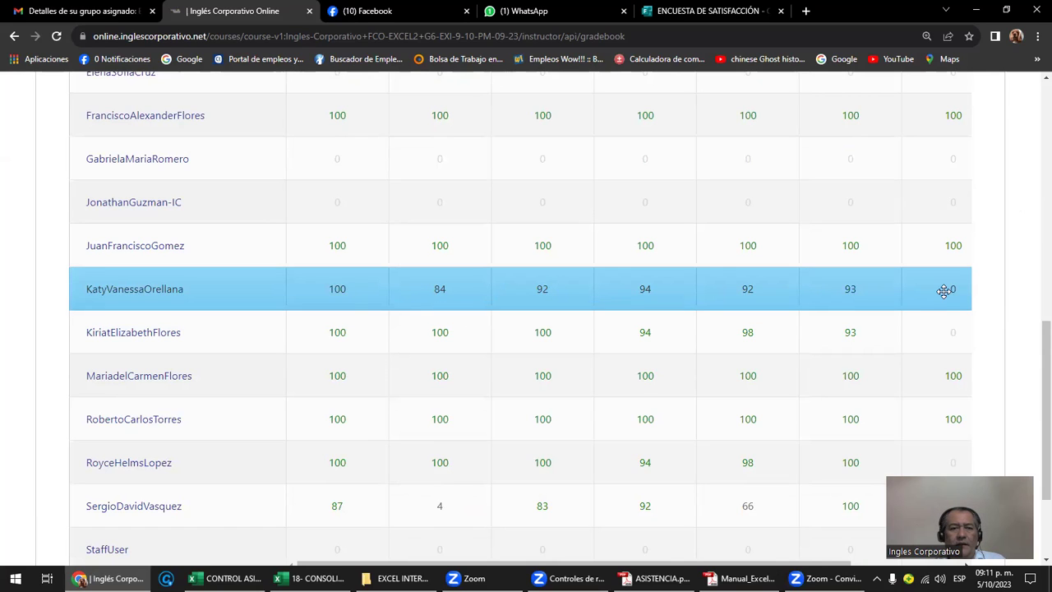
left_click(636, 332)
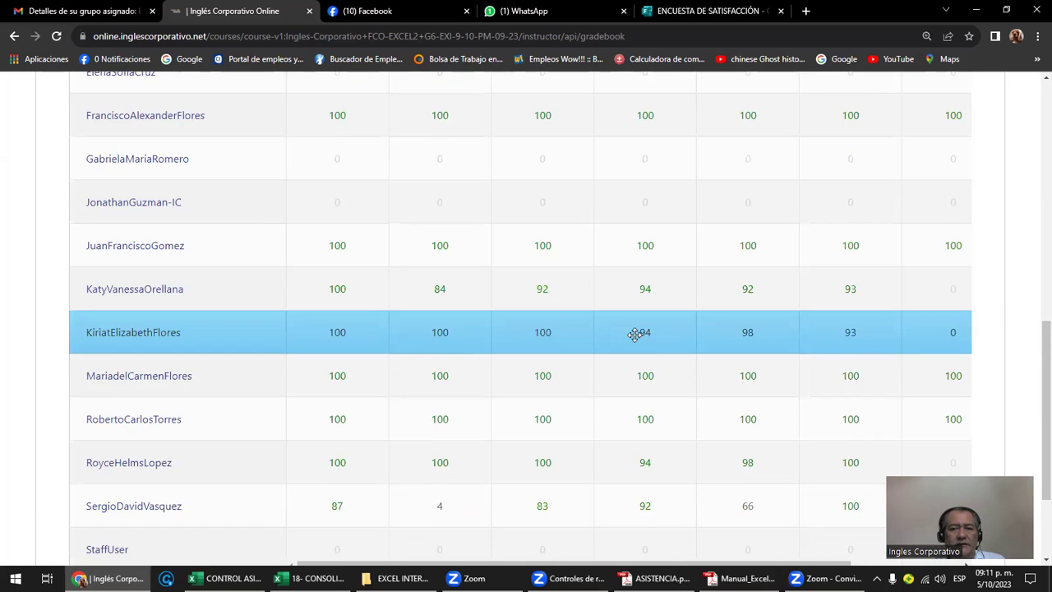
scroll(636, 332, "down", 2)
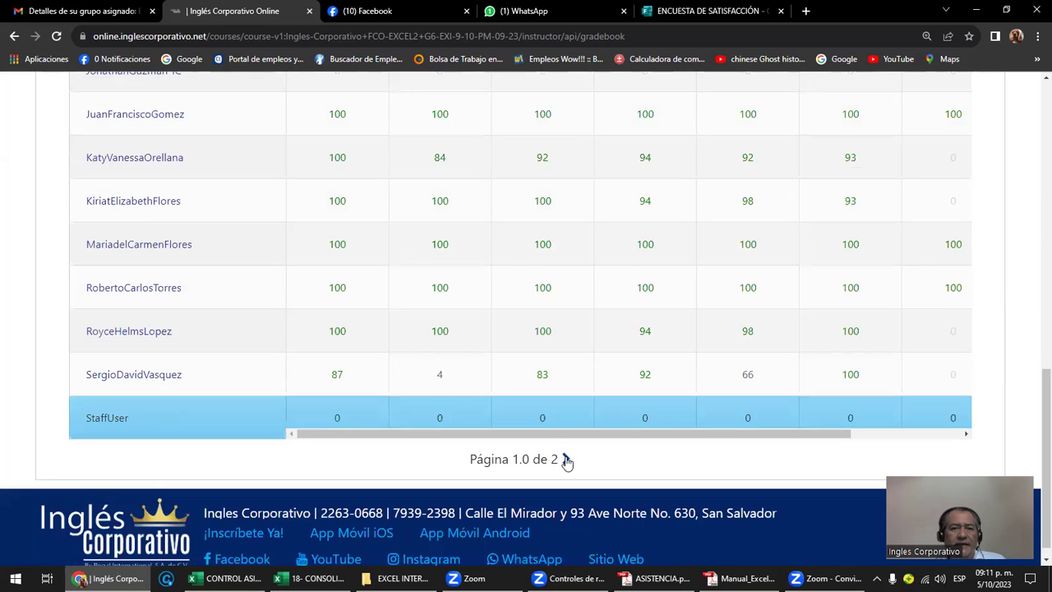
Step: Go to página 2 of the gradebook and open the last student's course progress
left_click(565, 460)
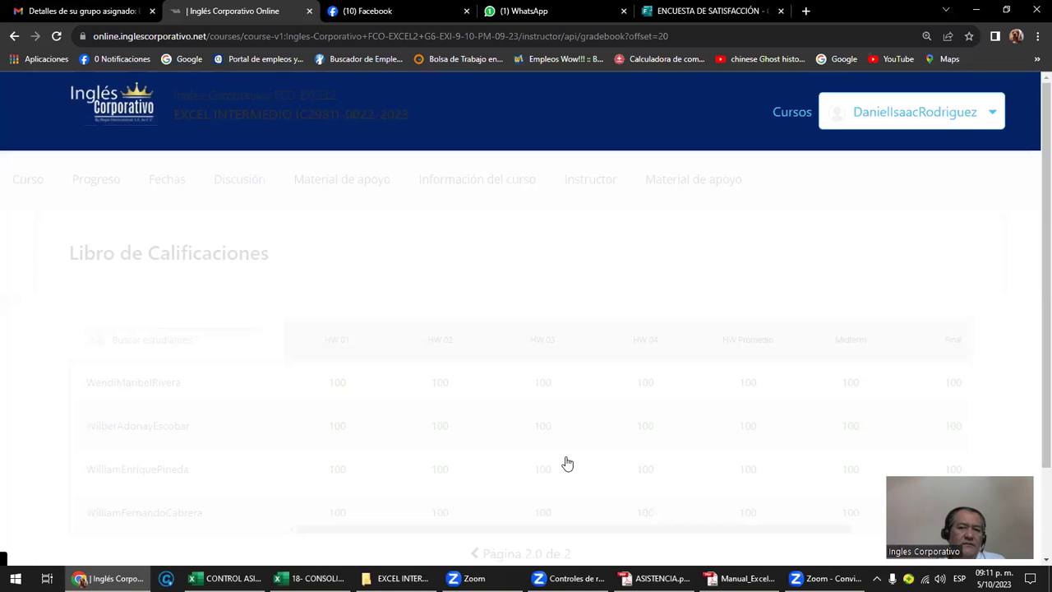
scroll(567, 465, "down", 1)
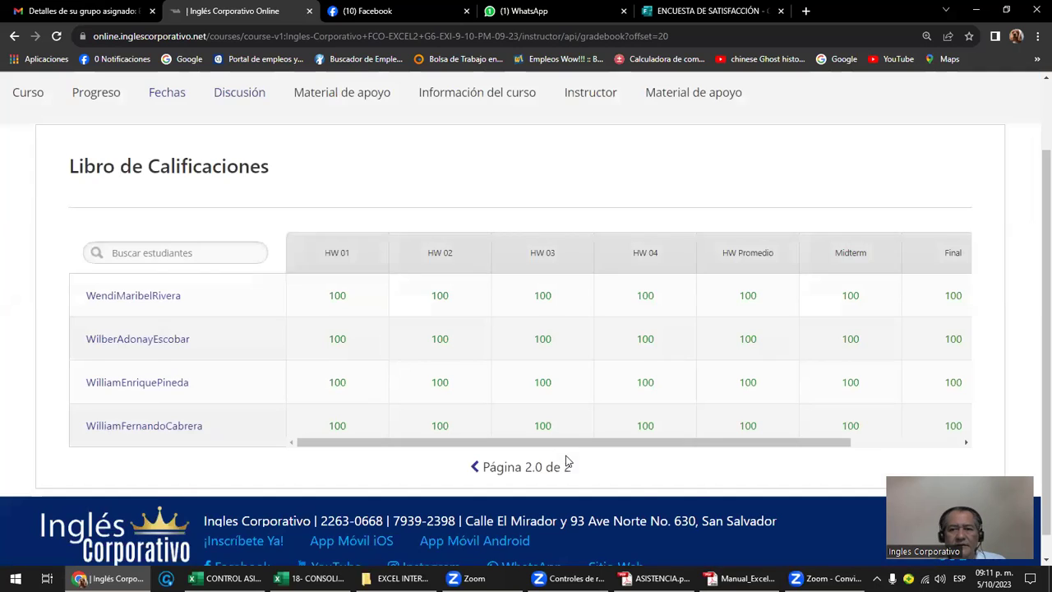
left_click(793, 320)
left_click(227, 395)
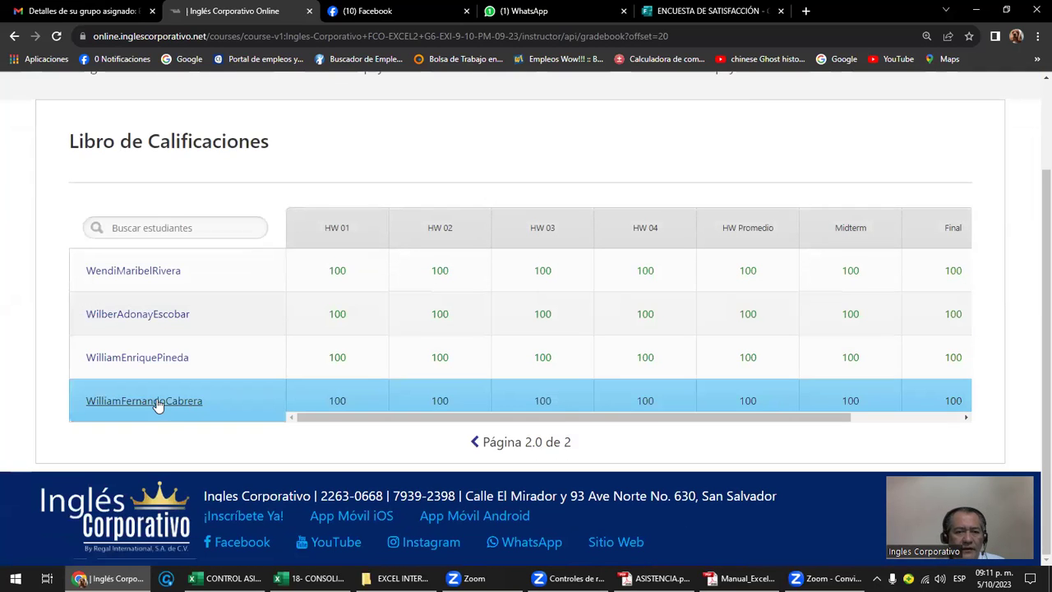
left_click(158, 402)
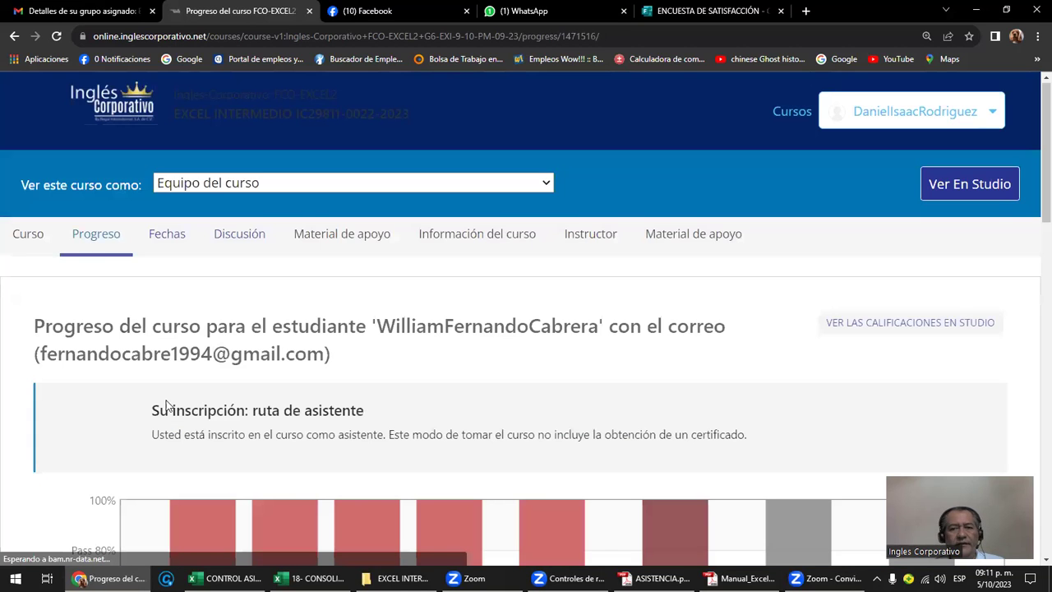
Step: Review the student's grade bar chart, showing 100% overall with Sección 1 106/106 and Sección 2 108/108
scroll(167, 404, "down", 2)
scroll(166, 405, "down", 1)
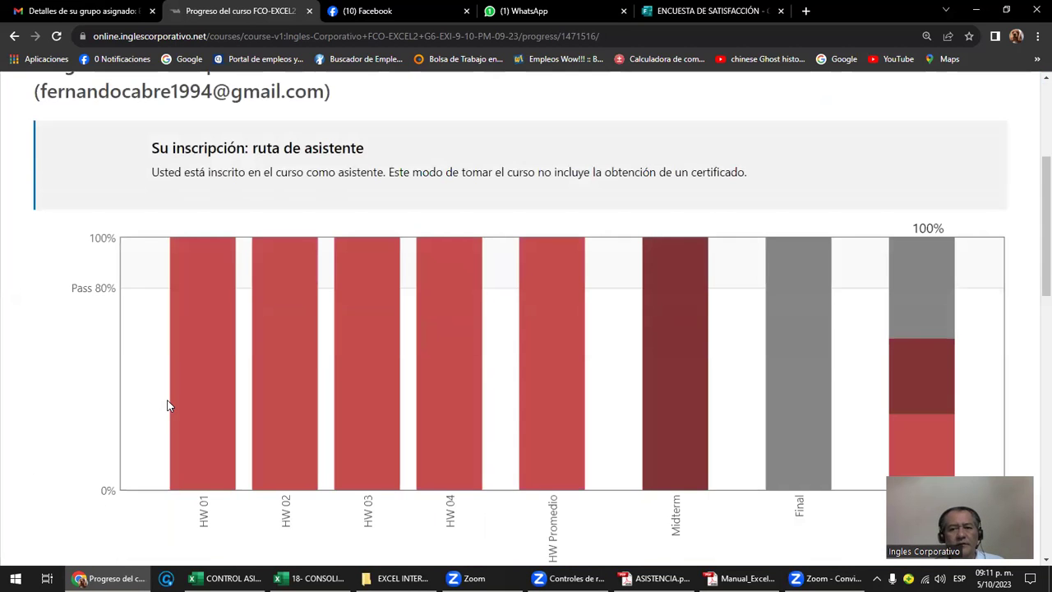
scroll(167, 404, "down", 1)
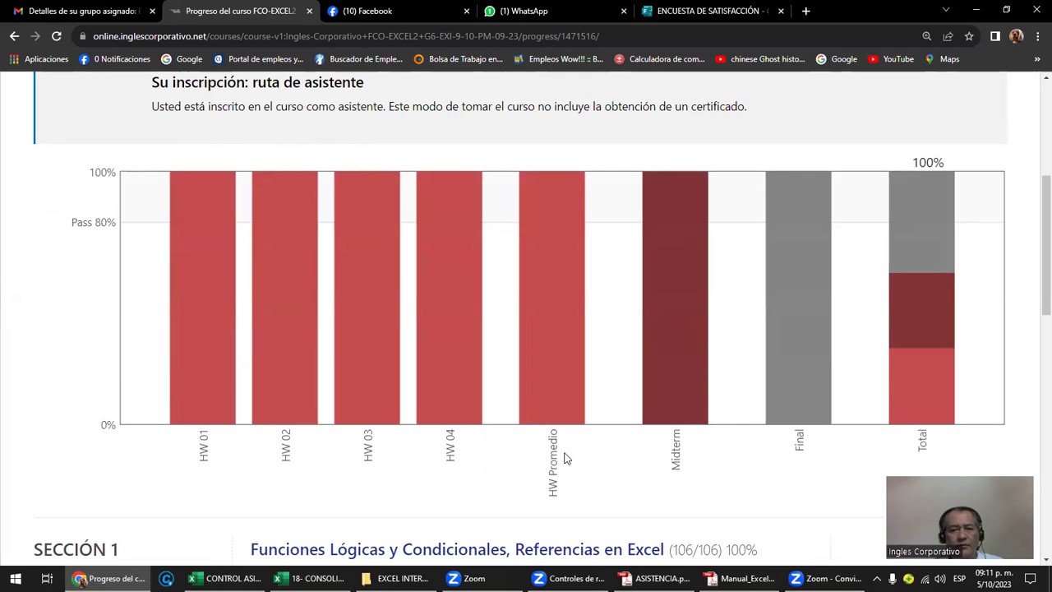
mouse_move(761, 282)
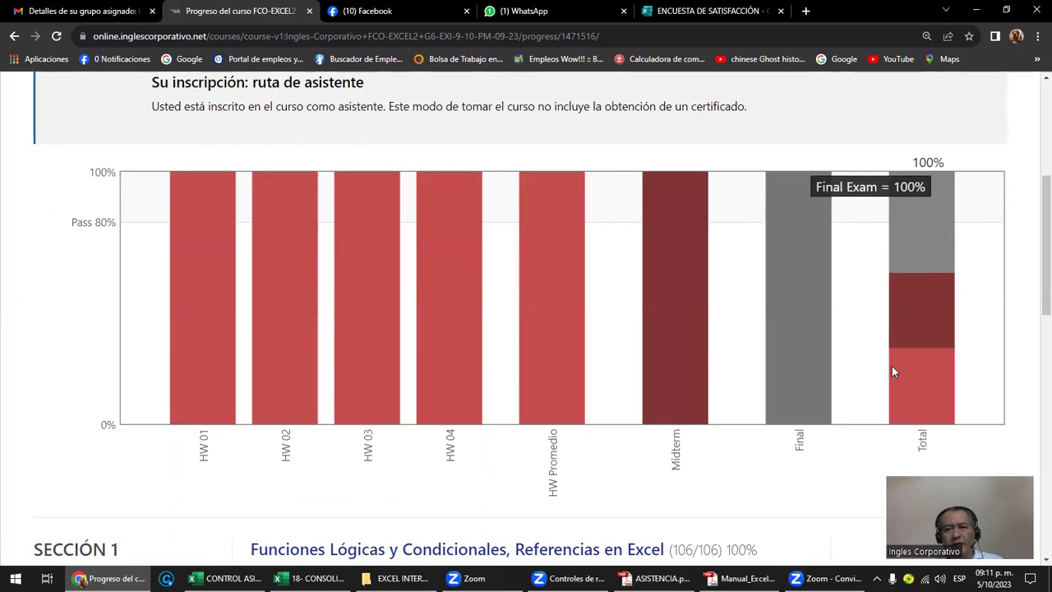
mouse_move(895, 367)
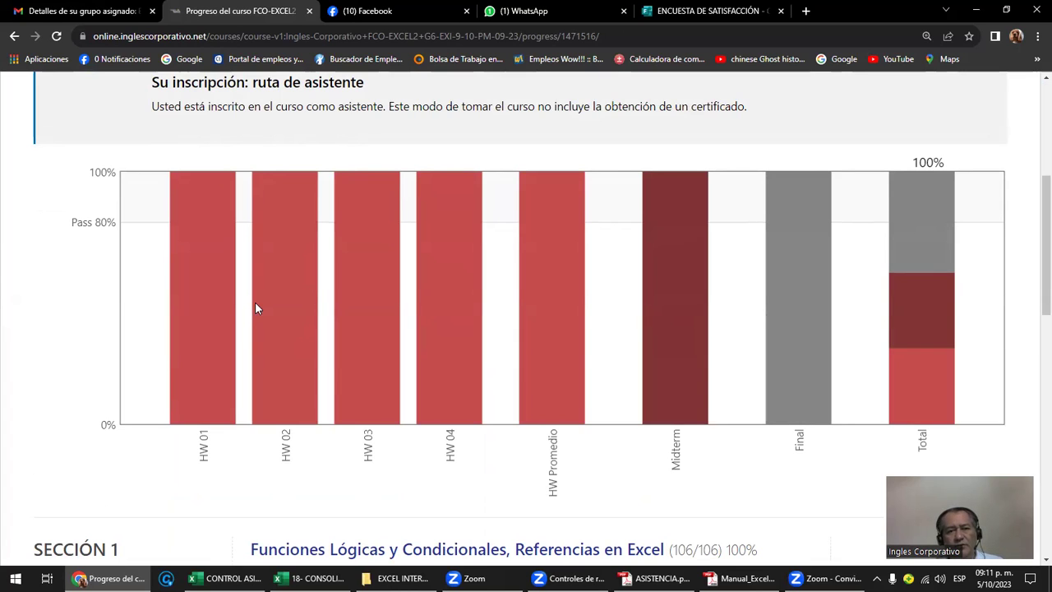
mouse_move(211, 258)
mouse_move(826, 284)
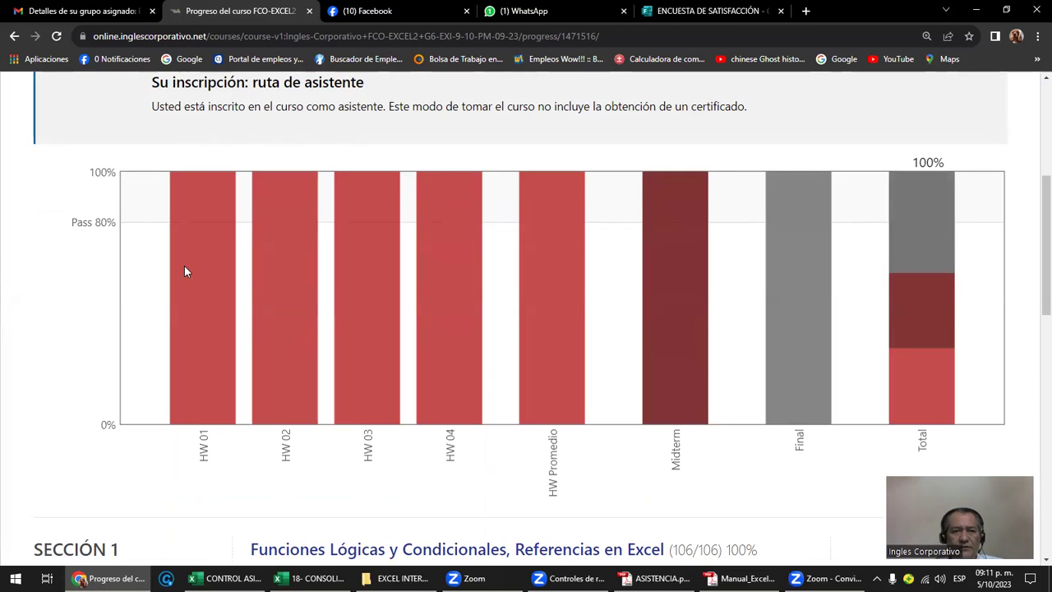
mouse_move(185, 267)
scroll(180, 289, "down", 2)
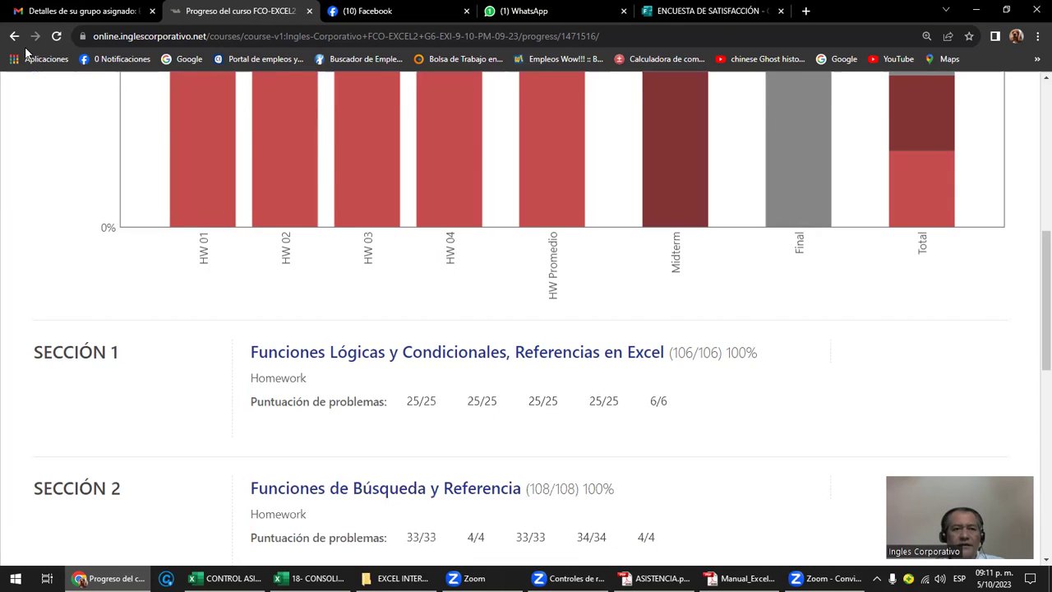
left_click(14, 37)
Step: Go back to the gradebook and return from página 2 to página 1 of student grades
left_click(15, 37)
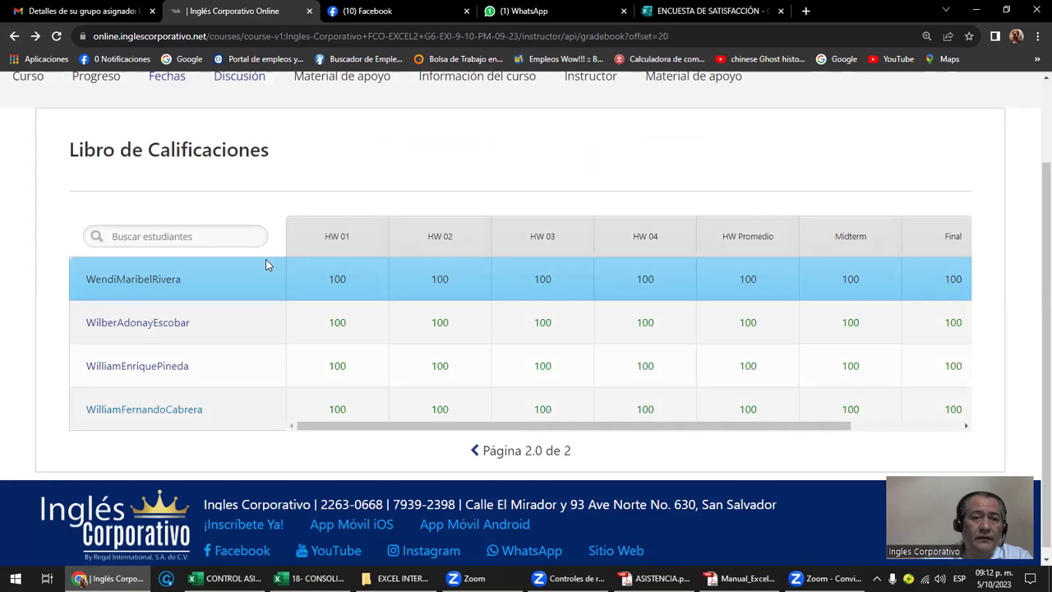
scroll(277, 248, "up", 1)
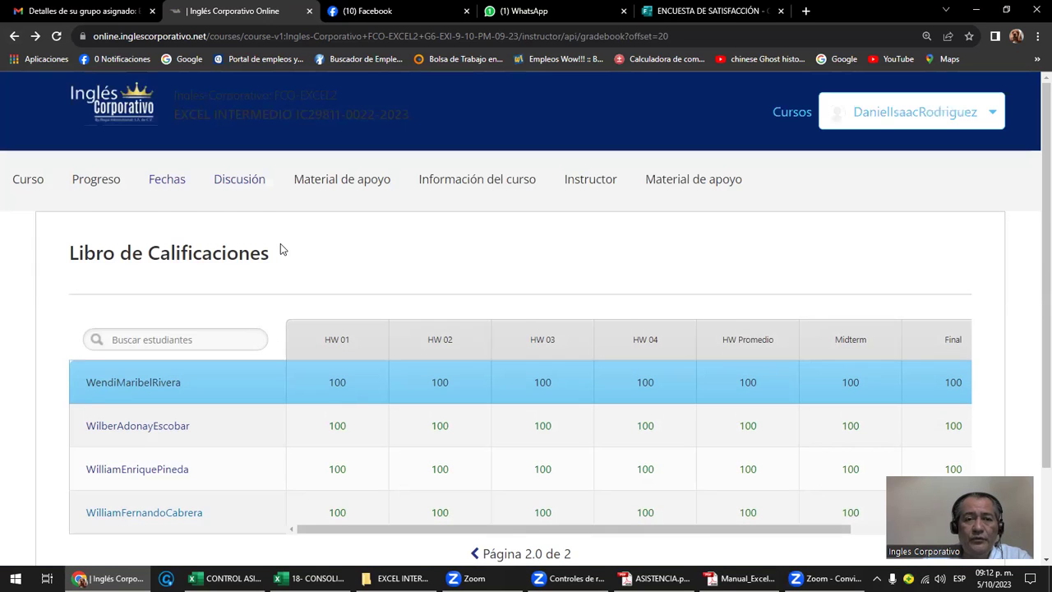
scroll(280, 243, "down", 1)
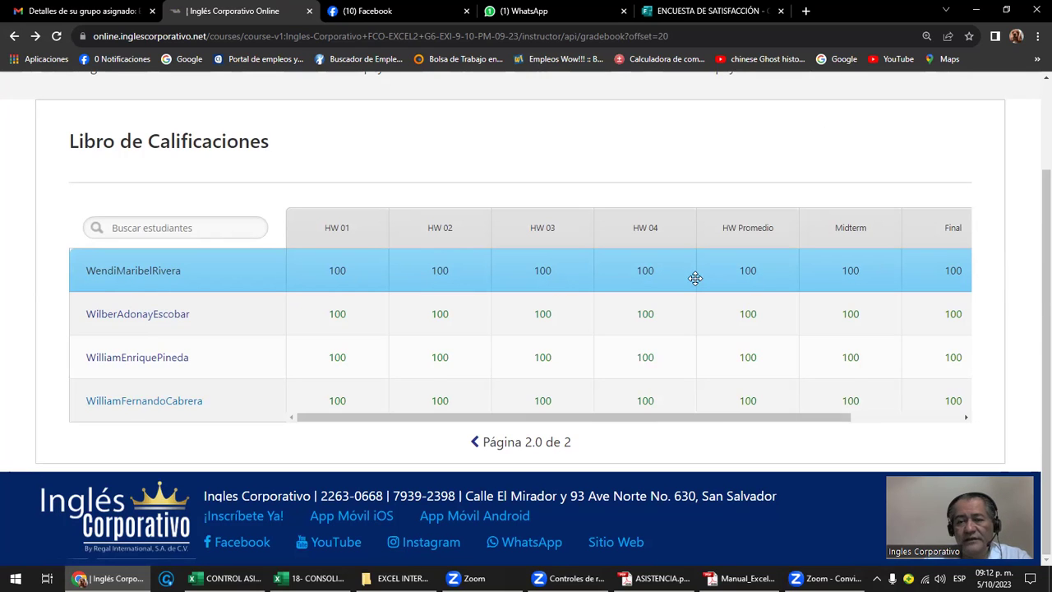
mouse_move(695, 278)
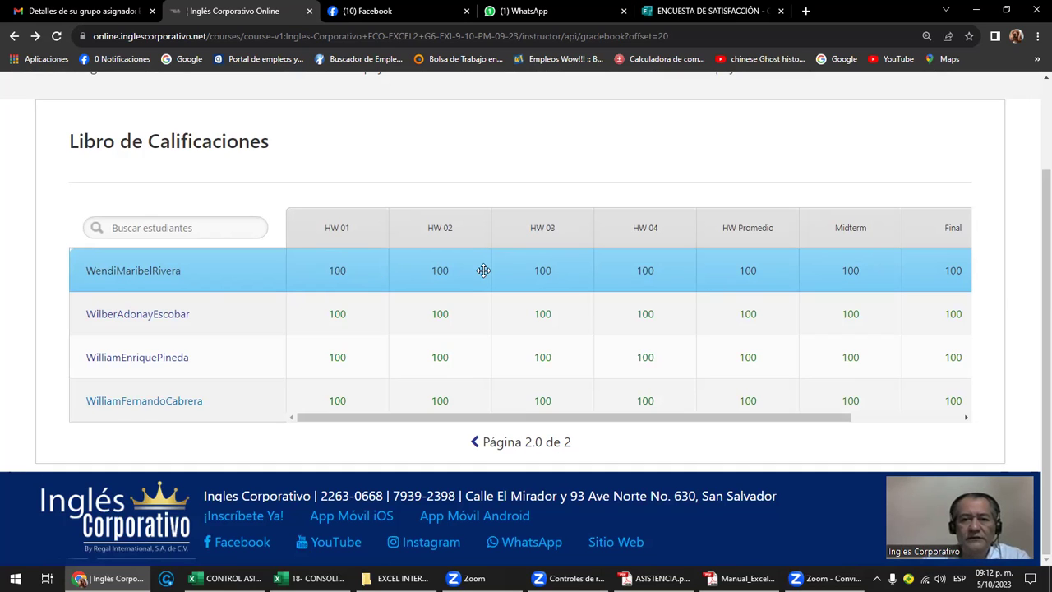
mouse_move(484, 271)
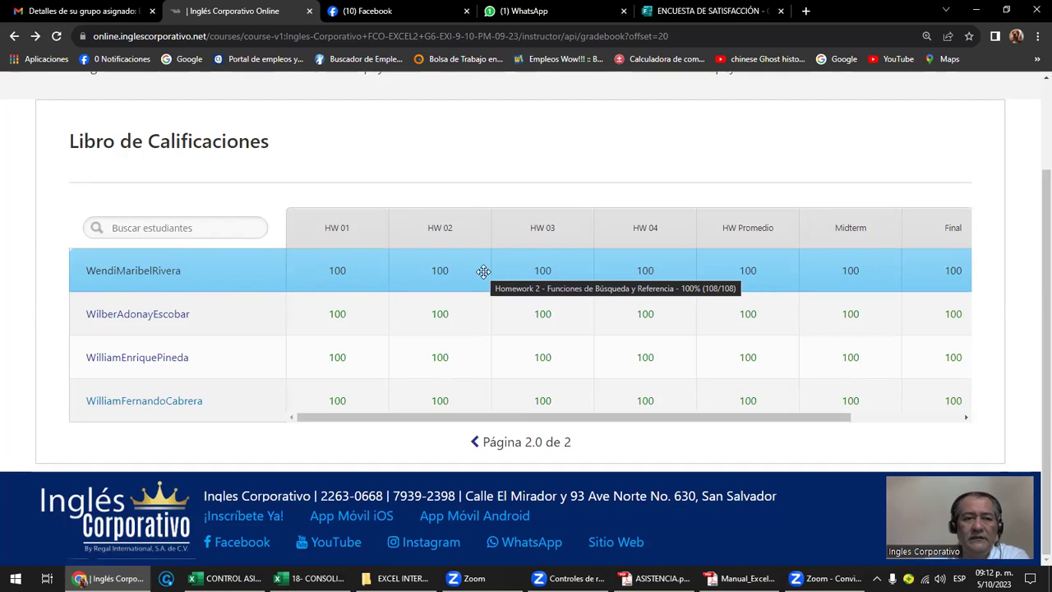
left_click(474, 444)
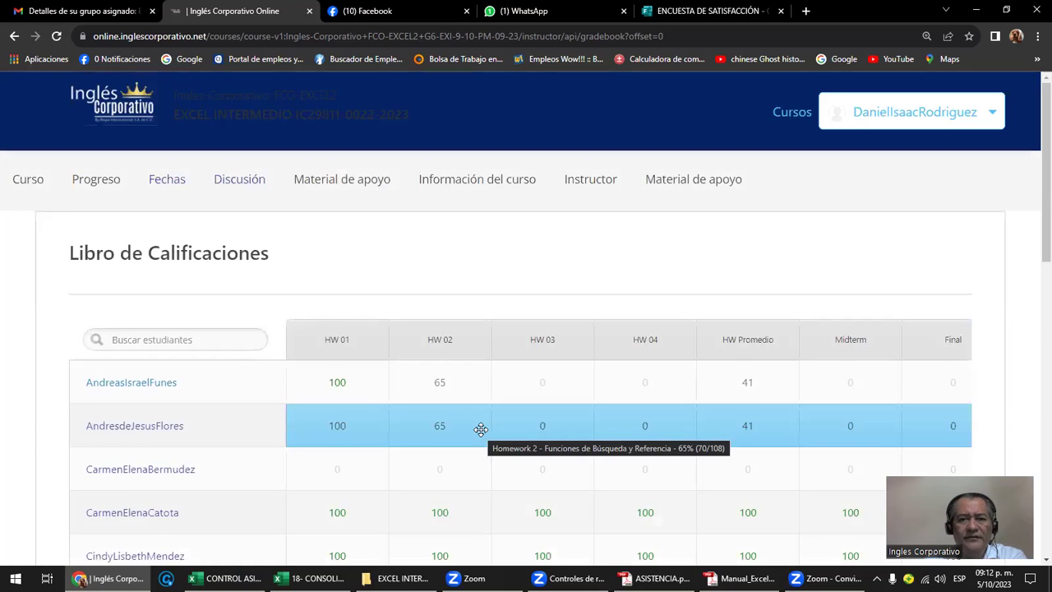
scroll(480, 429, "down", 3)
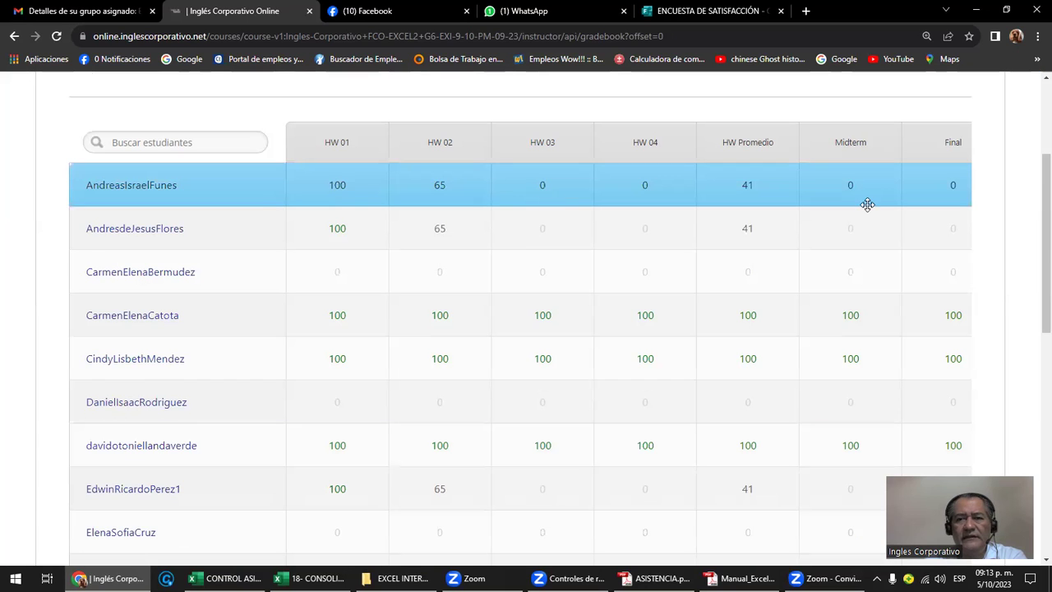
scroll(609, 240, "down", 1)
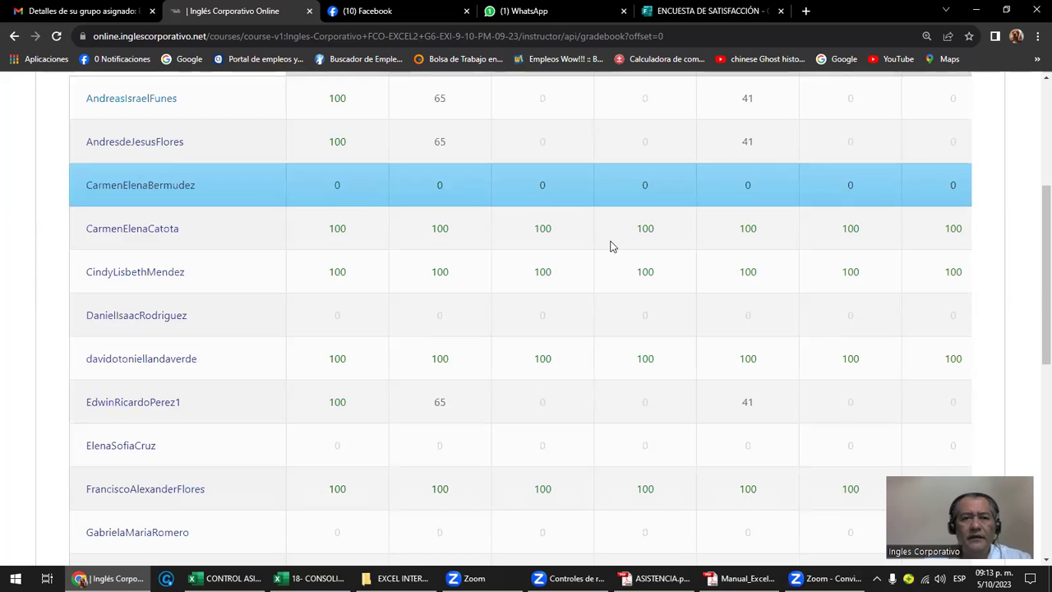
scroll(610, 244, "up", 4)
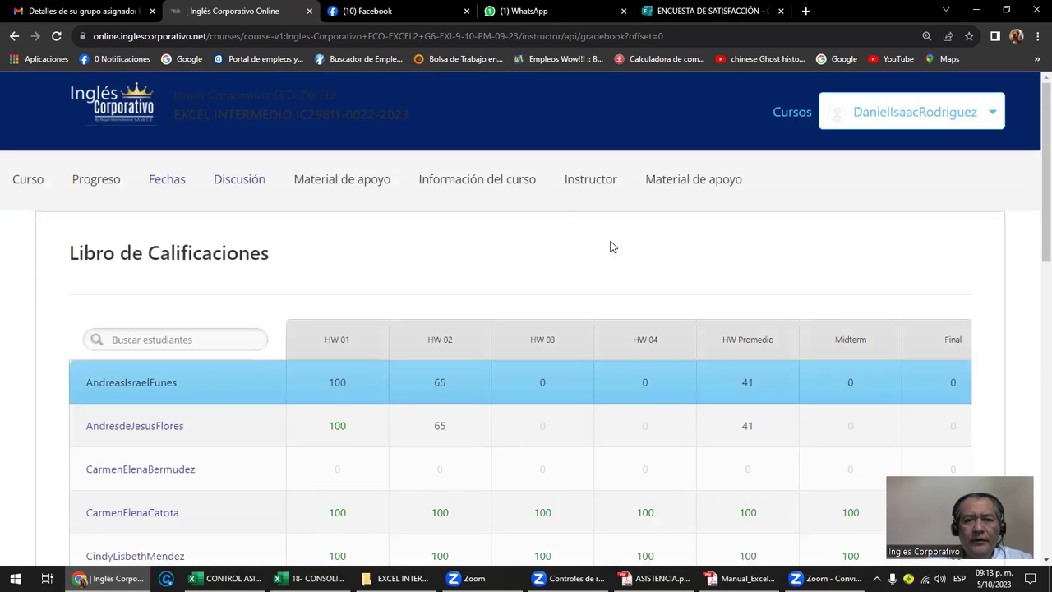
Step: Open Sección 4's pivot tables homework and visit the Videoconferencia #19 and #20 units
left_click(26, 187)
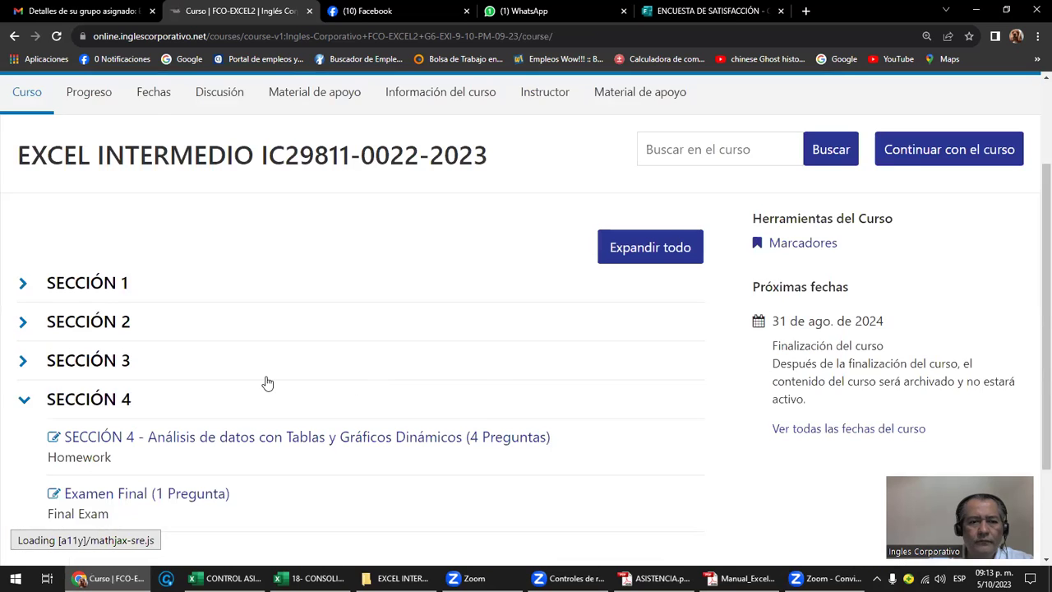
scroll(267, 383, "down", 2)
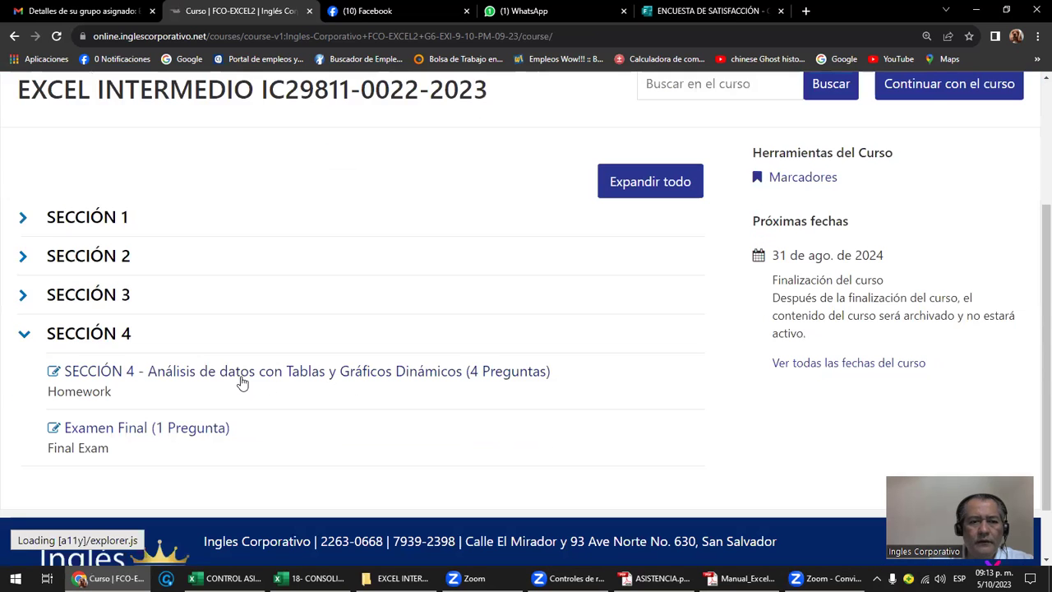
left_click(187, 376)
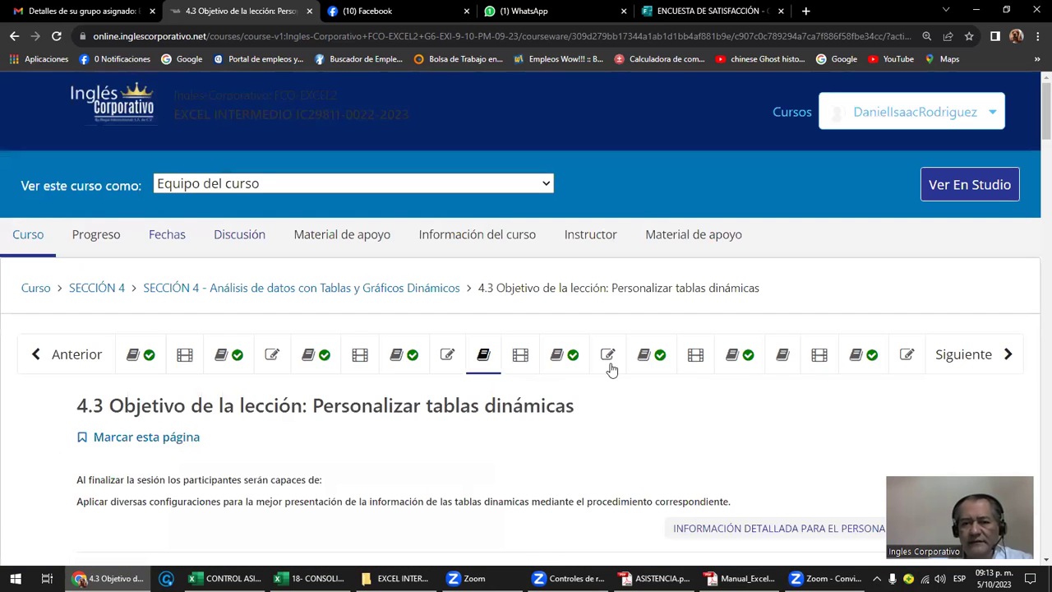
left_click(695, 358)
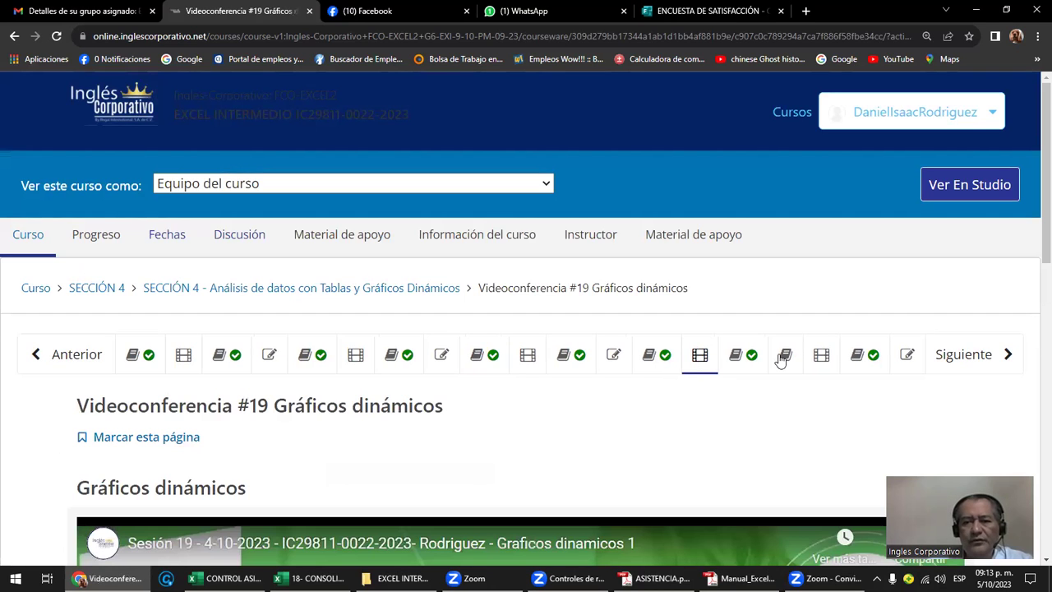
left_click(820, 358)
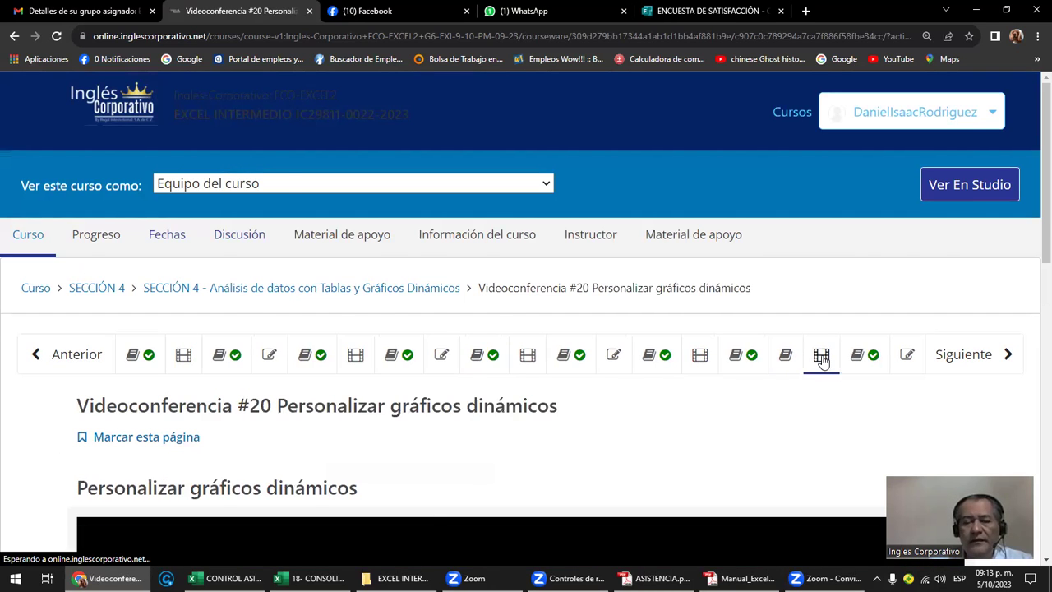
scroll(817, 368, "down", 1)
scroll(827, 284, "down", 1)
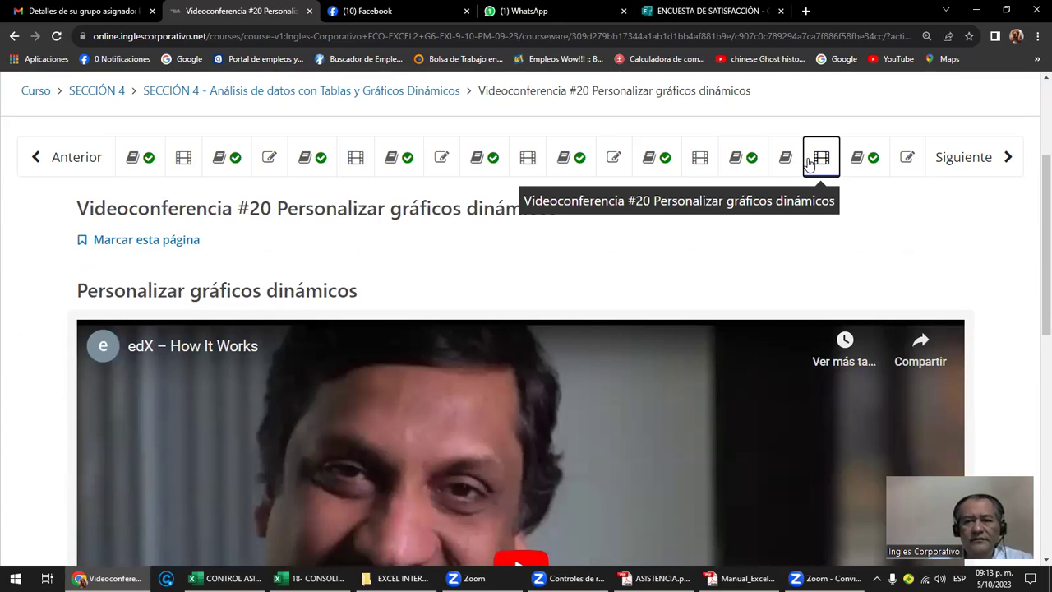
Step: Advance through the units to the Examen final, then step back to the Foro de discusión clase #20 page
left_click(966, 157)
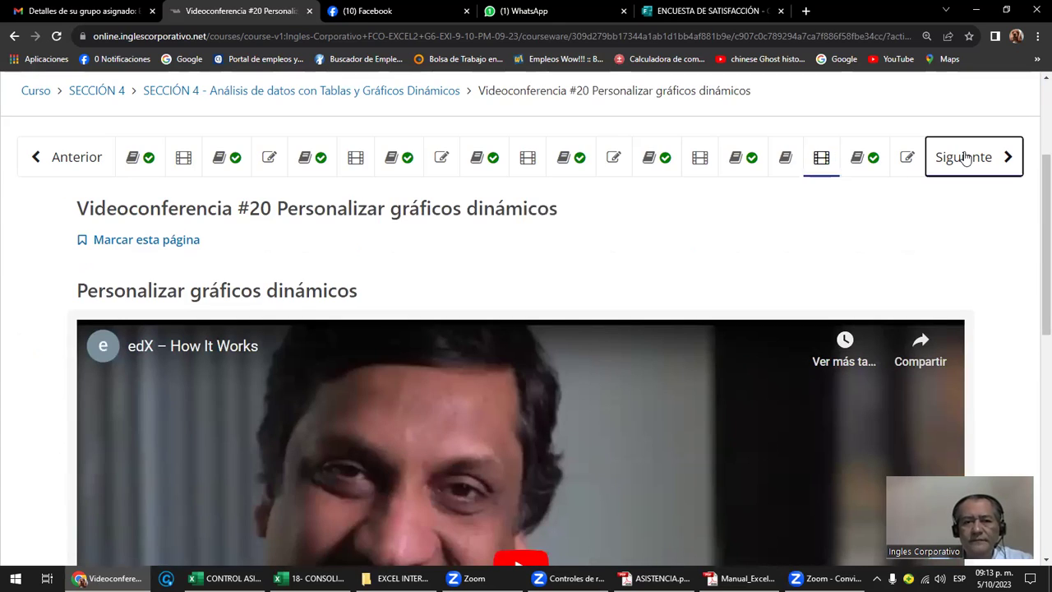
left_click(966, 157)
left_click(966, 157)
left_click(966, 157)
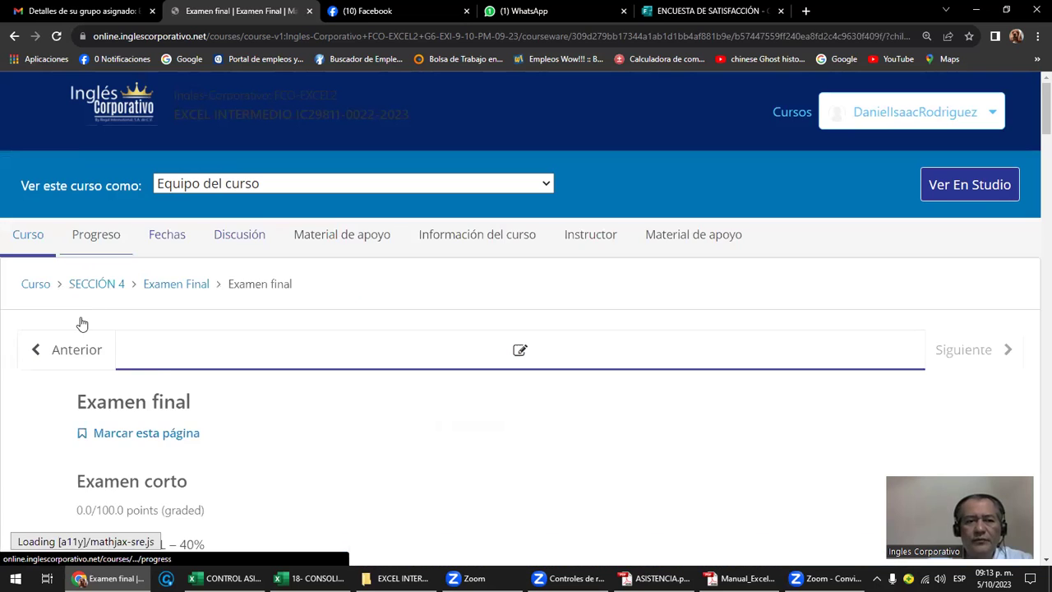
scroll(156, 366, "down", 3)
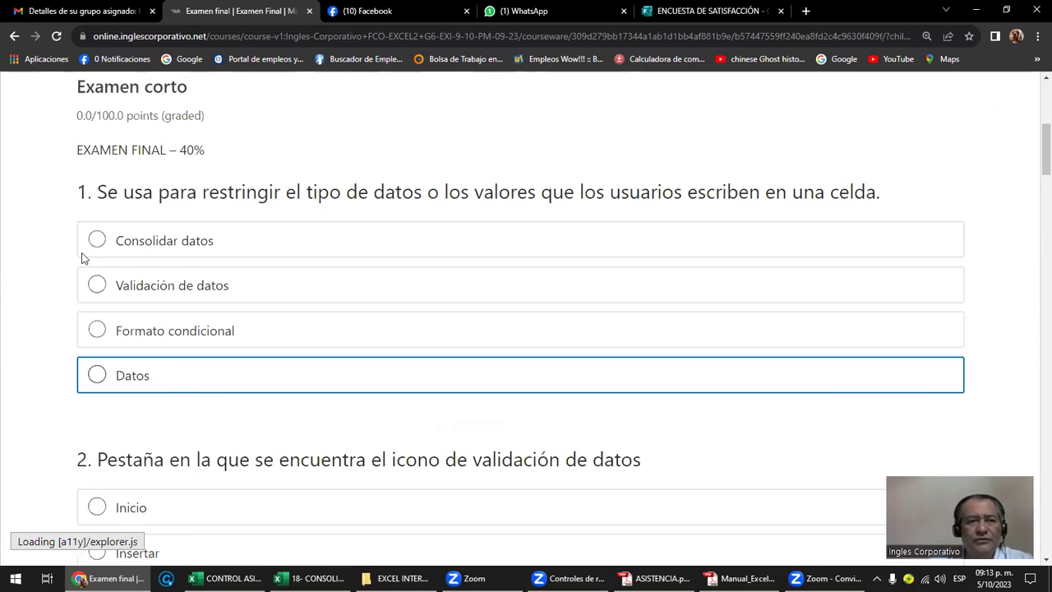
scroll(67, 231, "up", 2)
left_click(68, 230)
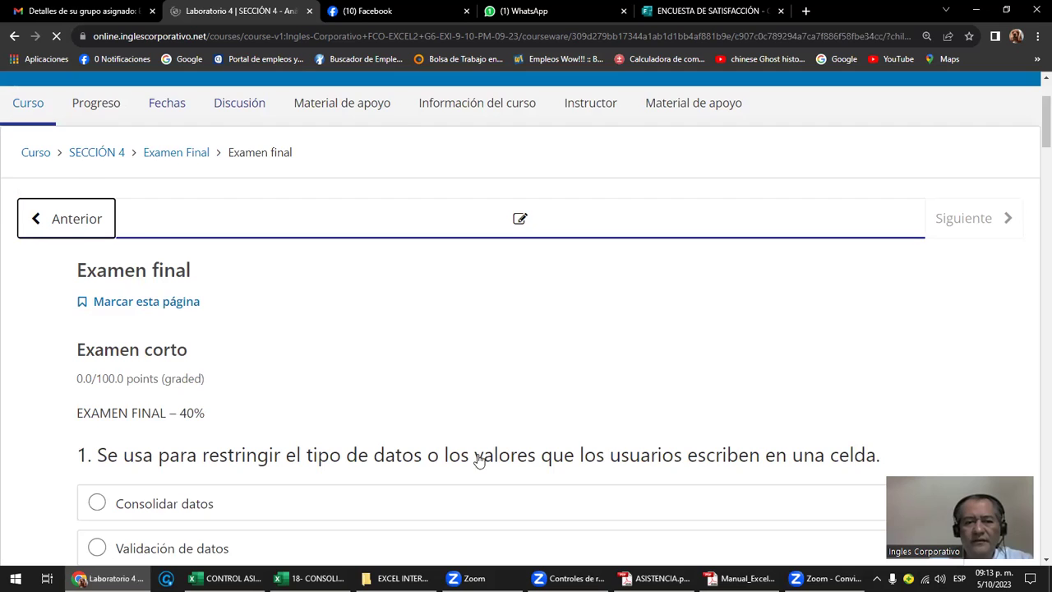
left_click(74, 95)
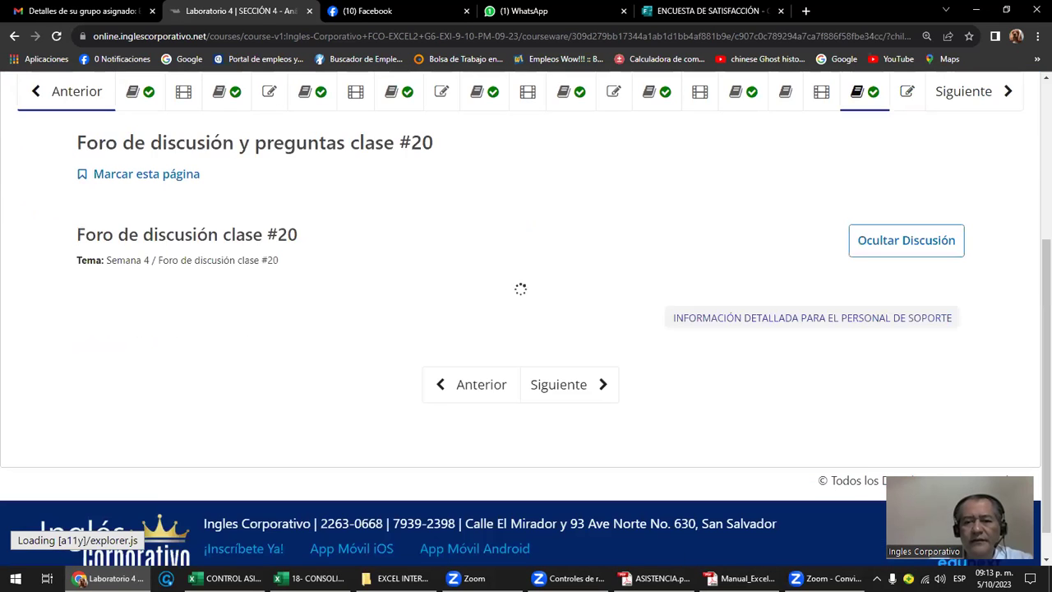
key("alt+Tab")
Step: Bring the Excel manual forward and scroll to the page 121 multi-sheet pivot example
left_click(361, 179)
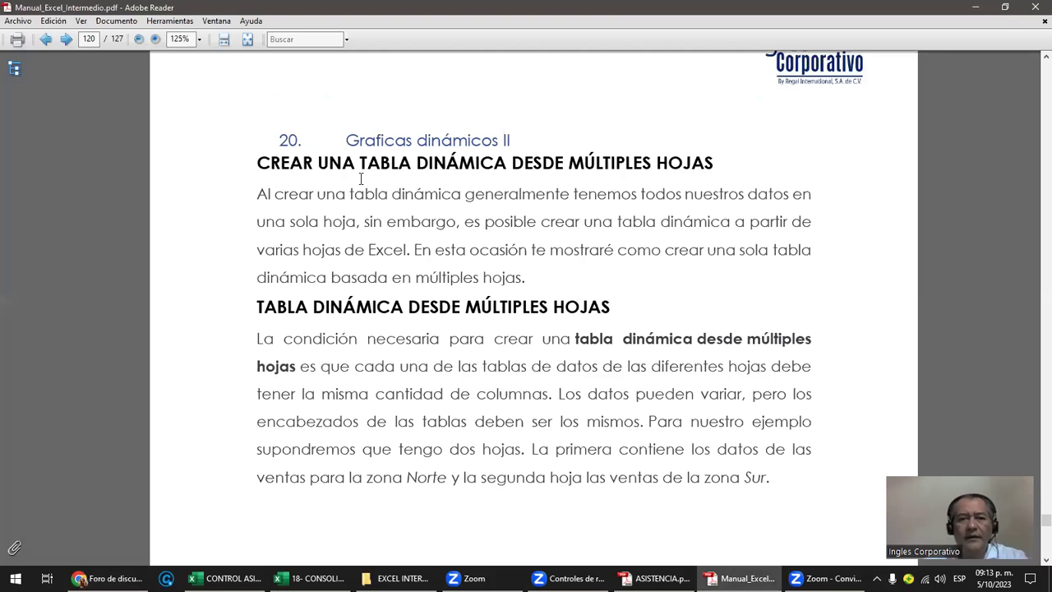
scroll(361, 179, "down", 3)
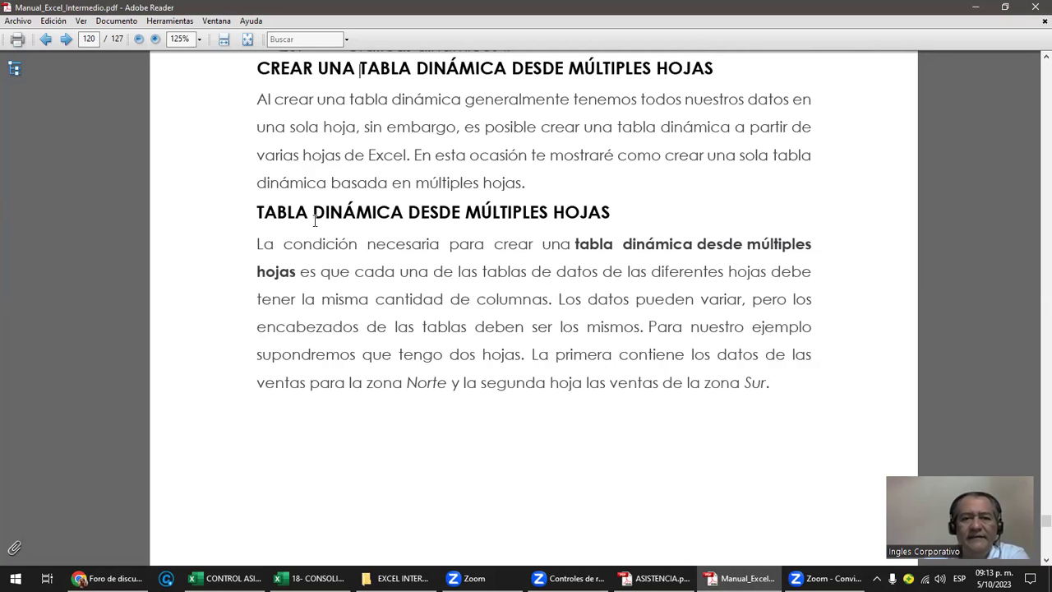
scroll(315, 218, "down", 5)
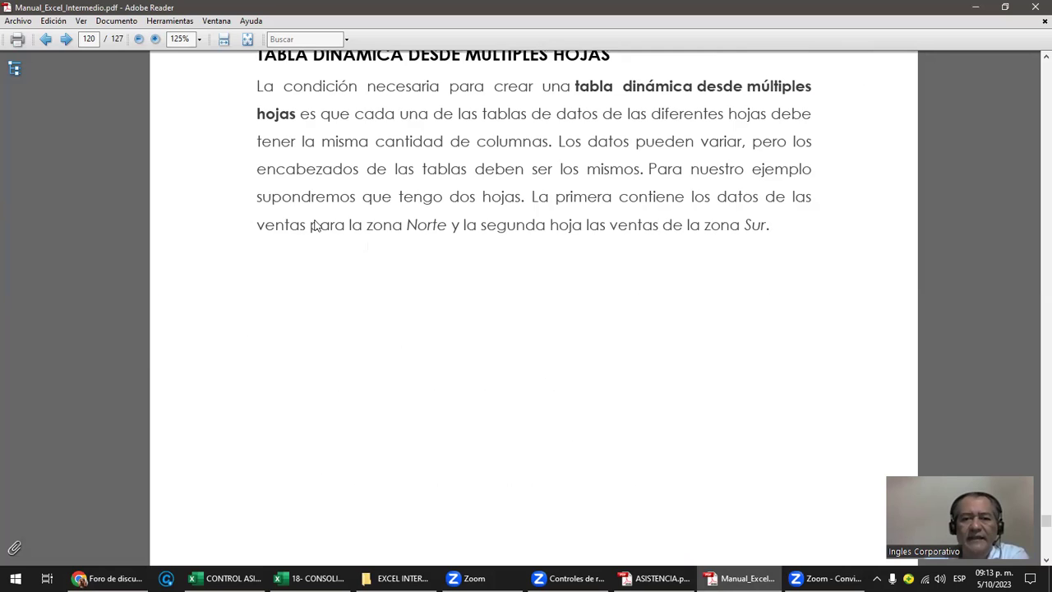
scroll(316, 225, "down", 15)
scroll(314, 225, "down", 10)
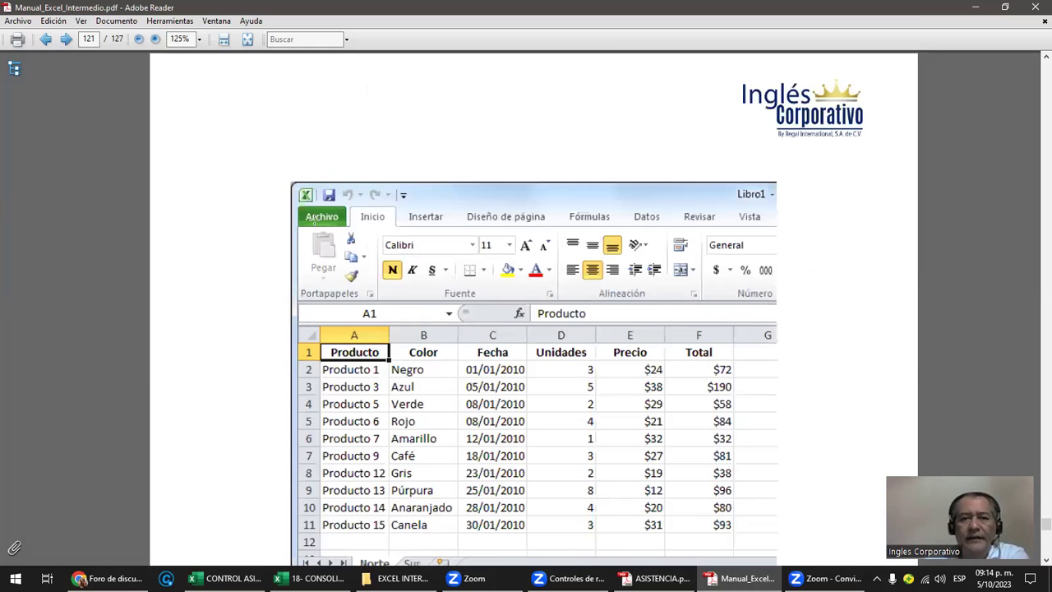
scroll(313, 219, "down", 5)
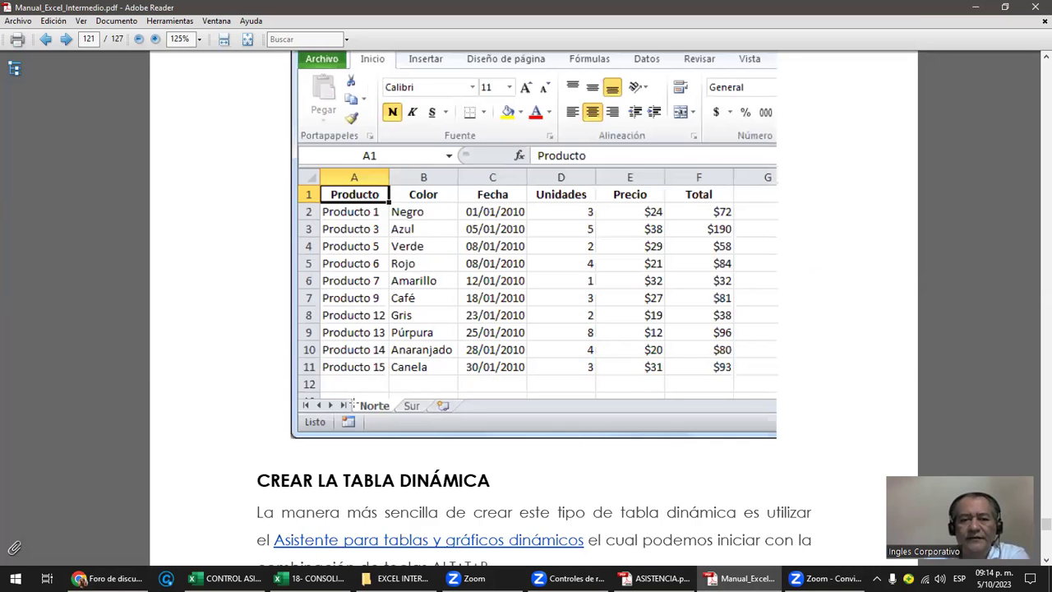
Step: Mark the Norte and Sur sheet tabs, the table range and the product names in the example
left_click_drag(389, 419, 353, 398)
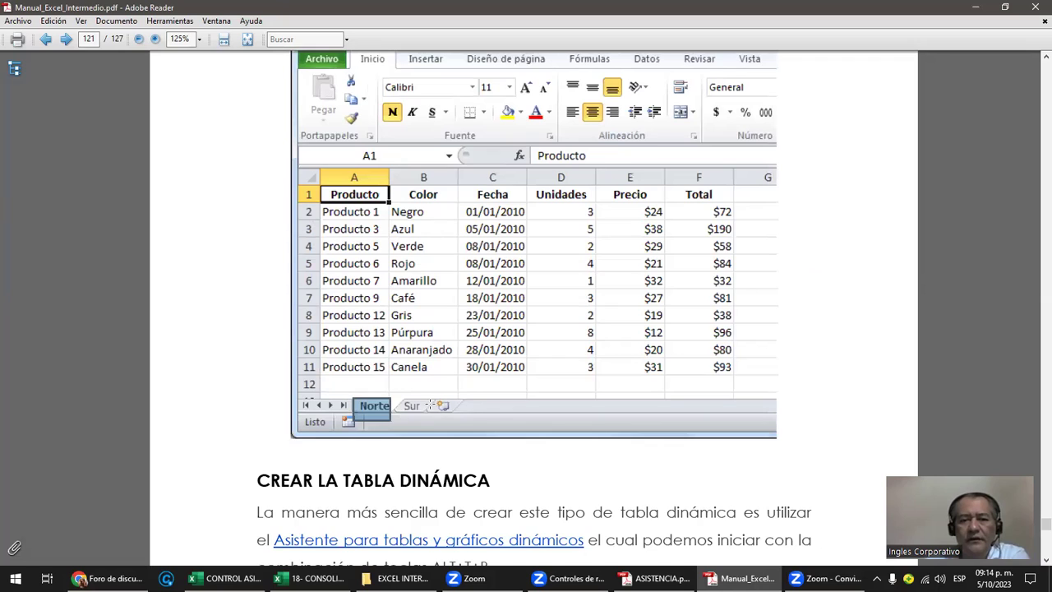
left_click_drag(432, 396, 400, 416)
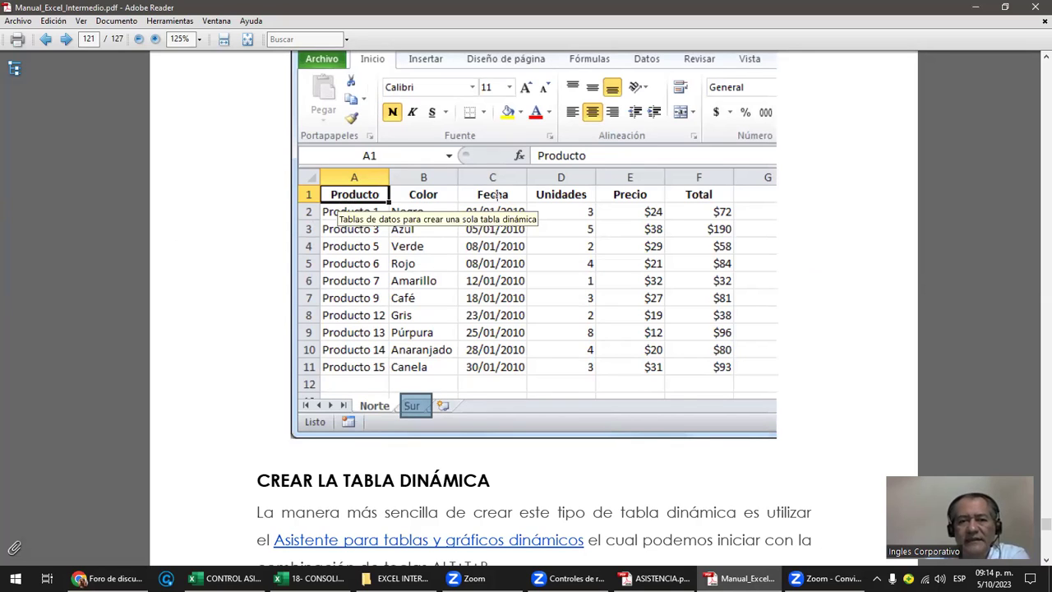
left_click_drag(335, 191, 734, 373)
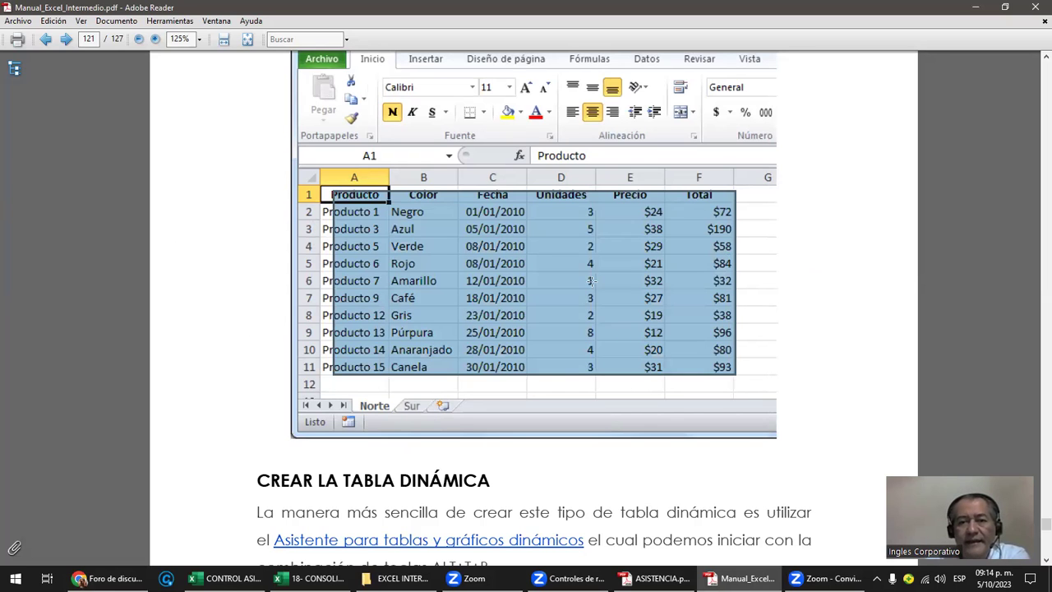
left_click(591, 281)
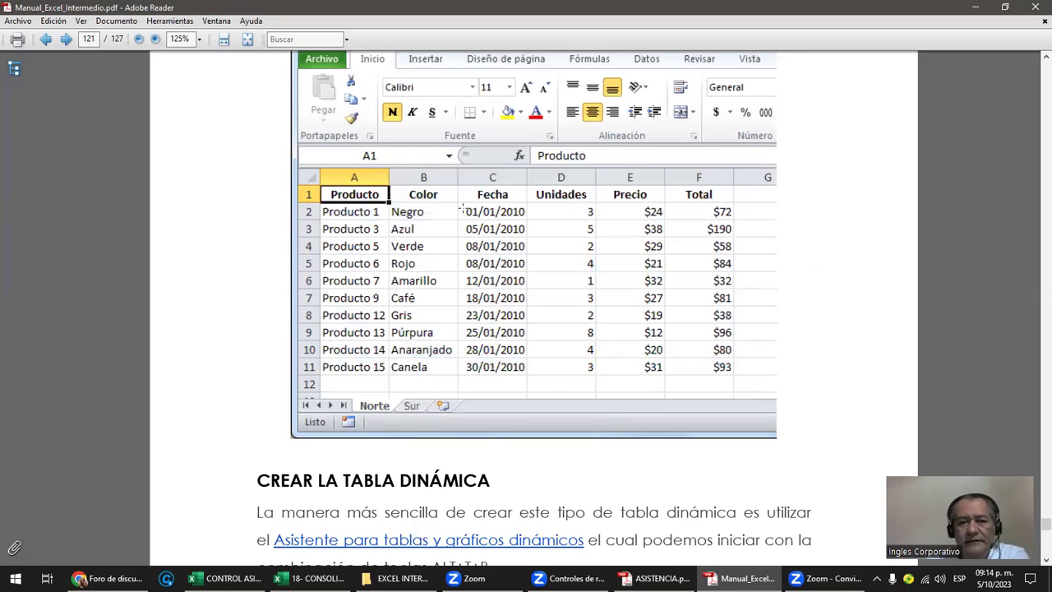
left_click_drag(609, 369, 734, 378)
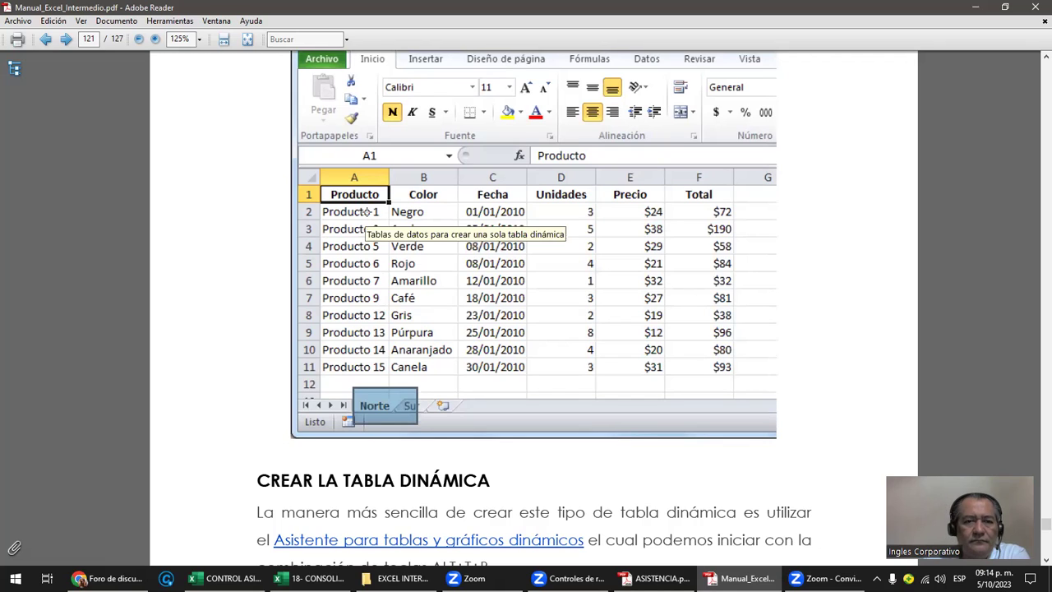
left_click_drag(364, 212, 385, 335)
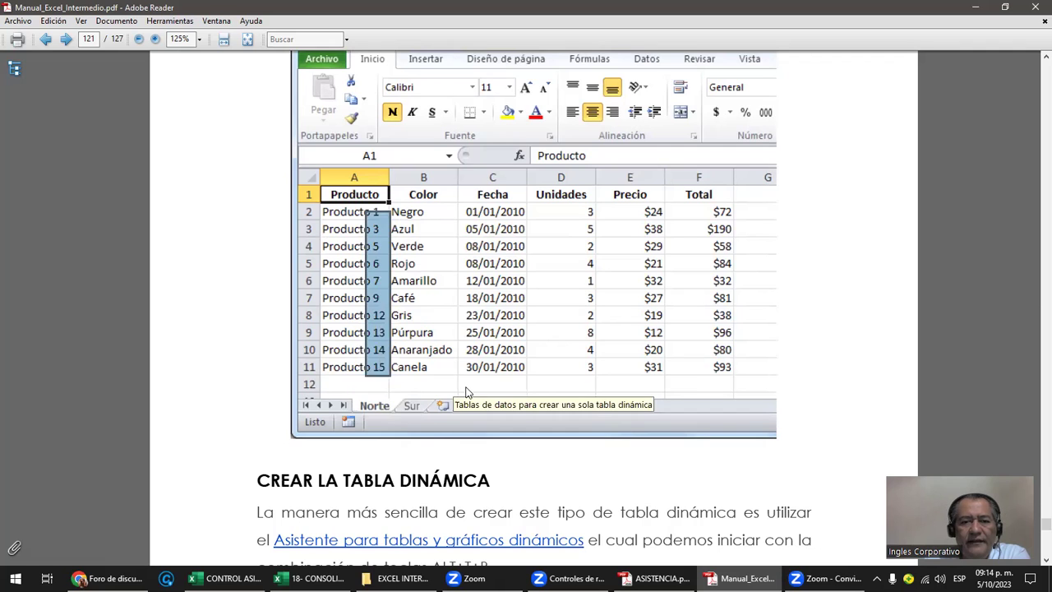
Step: Scroll from page 122 through the pivot table wizard steps in the manual
scroll(466, 392, "down", 4)
scroll(467, 392, "down", 4)
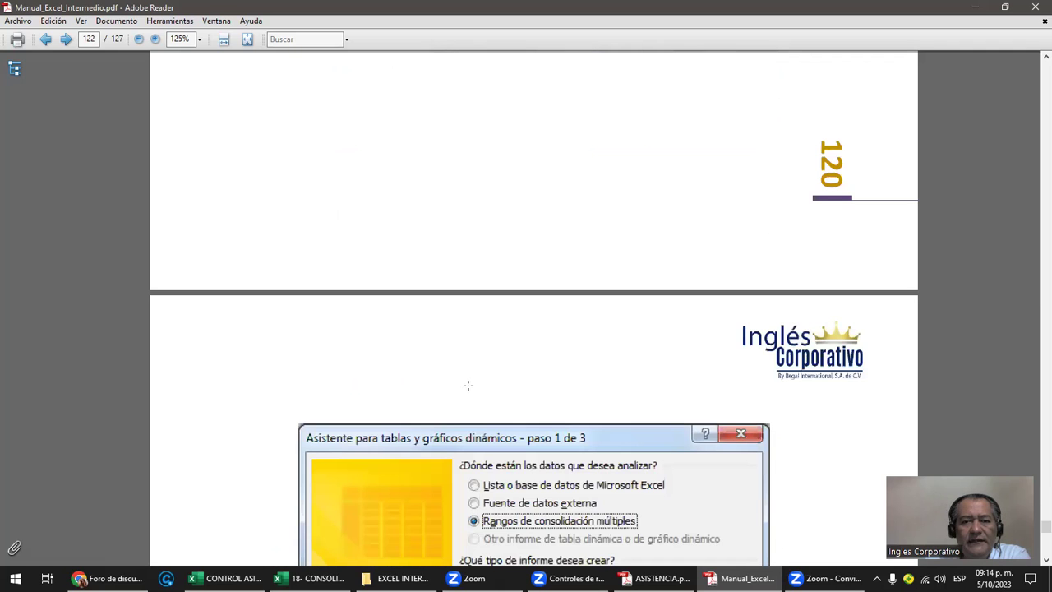
scroll(468, 387, "down", 4)
scroll(472, 386, "down", 5)
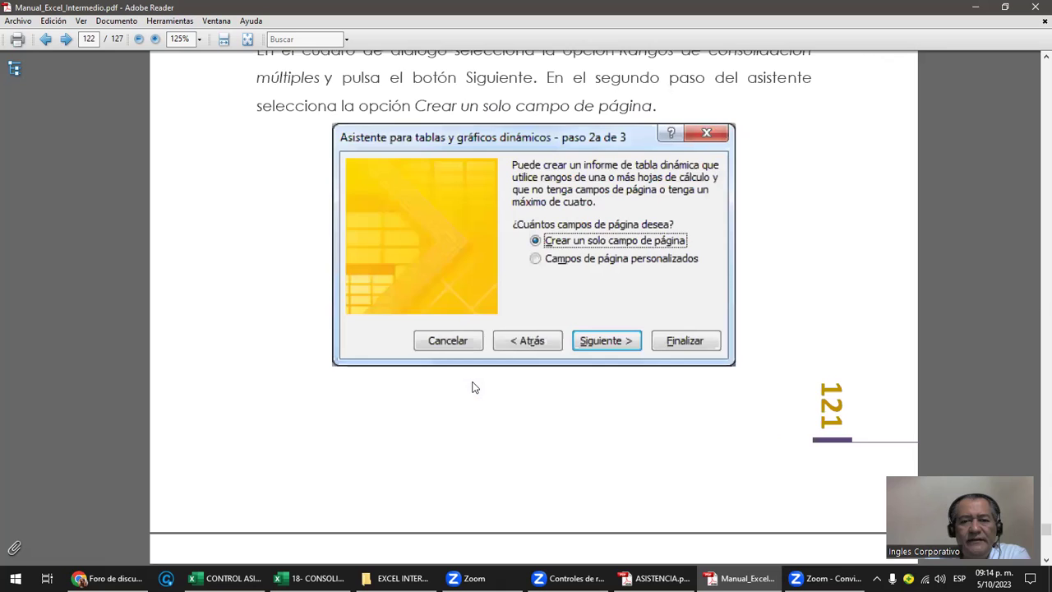
scroll(473, 386, "down", 3)
scroll(471, 385, "down", 4)
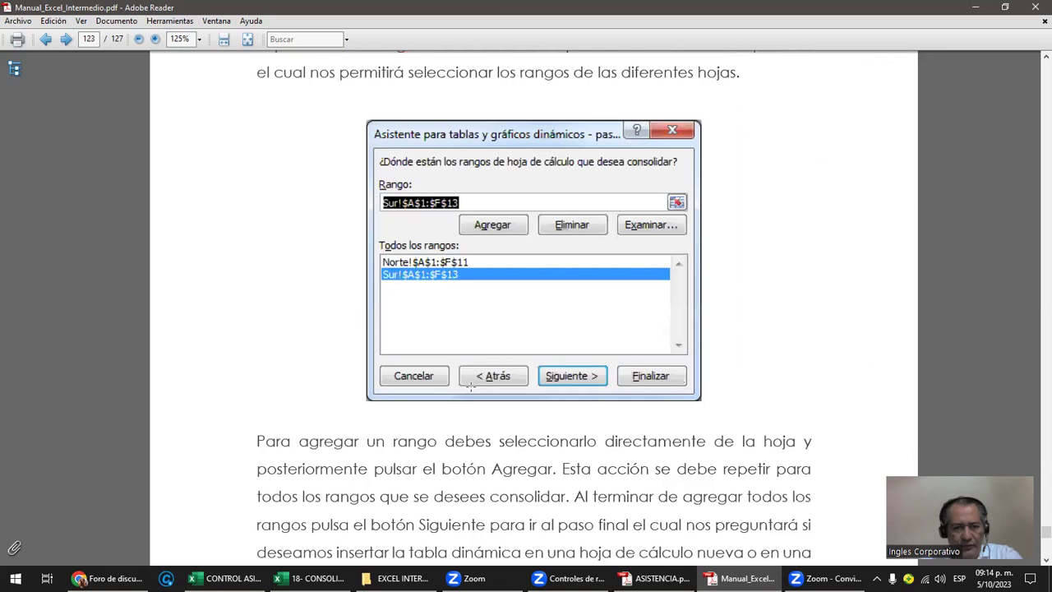
scroll(471, 386, "down", 1)
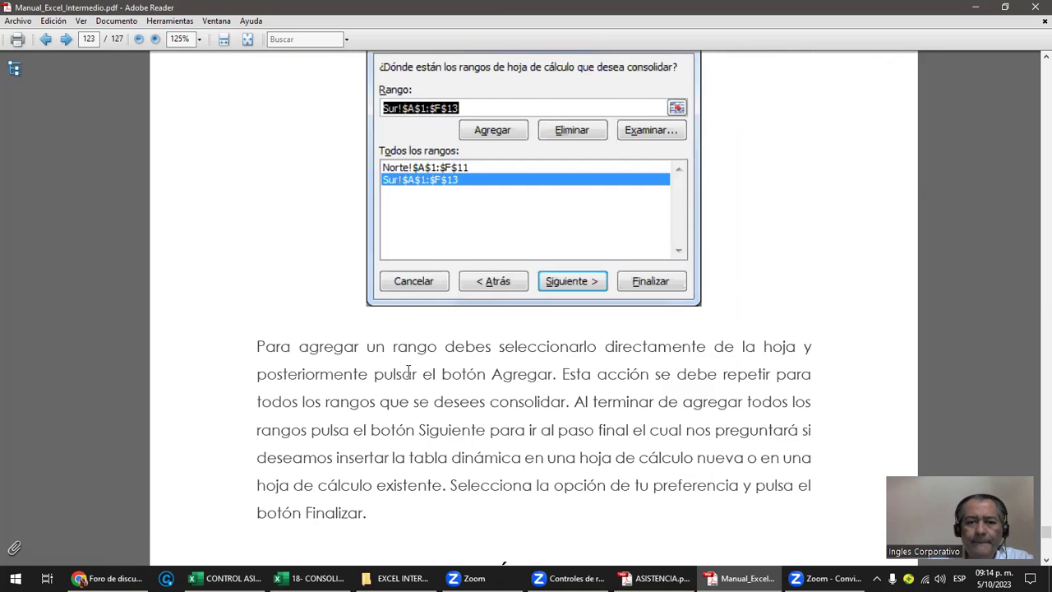
scroll(408, 374, "down", 3)
scroll(409, 378, "down", 5)
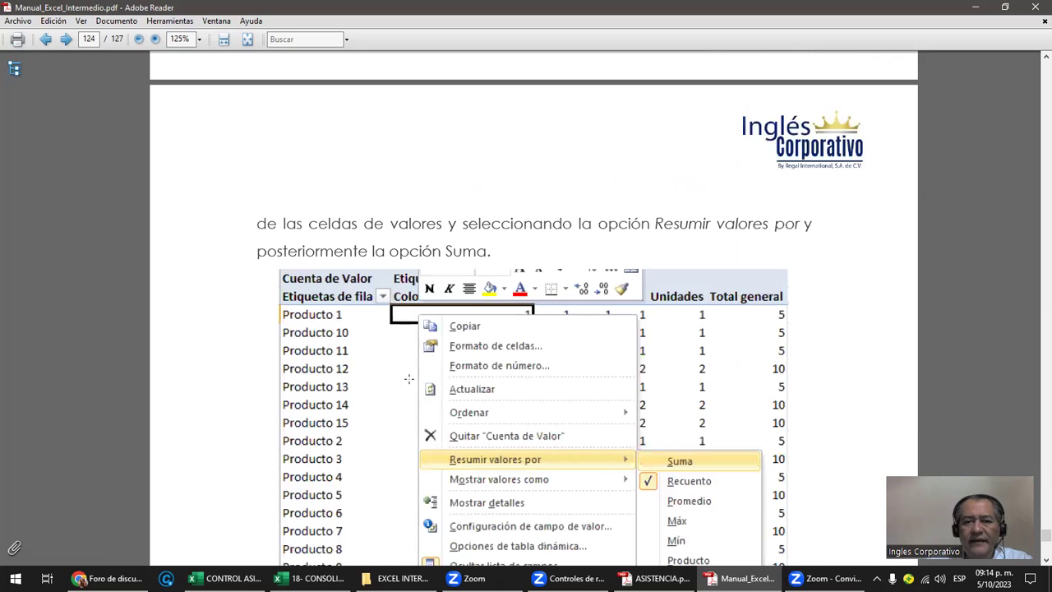
scroll(408, 378, "down", 1)
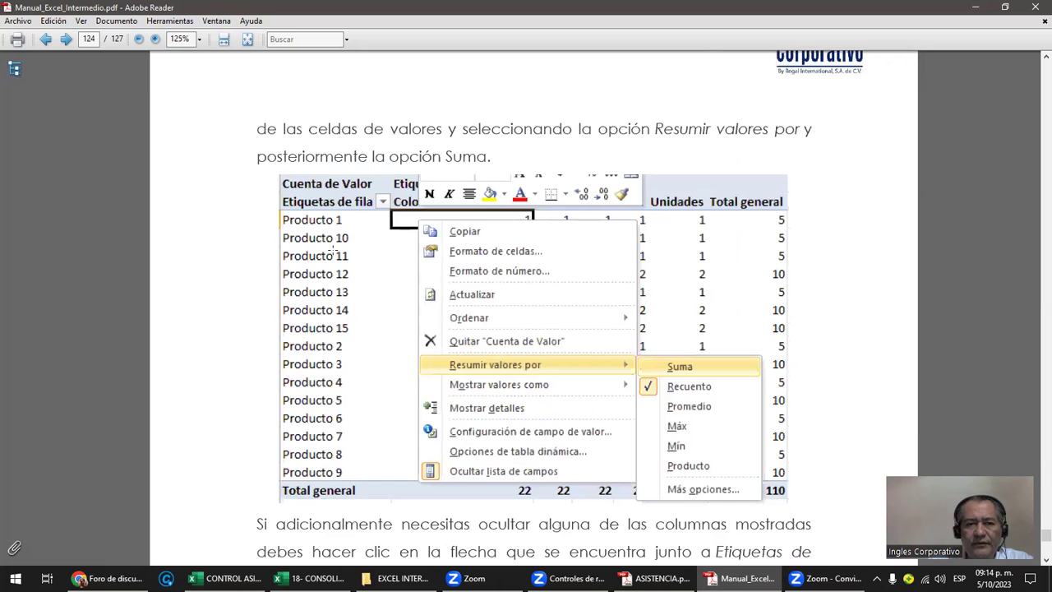
left_click_drag(306, 217, 373, 484)
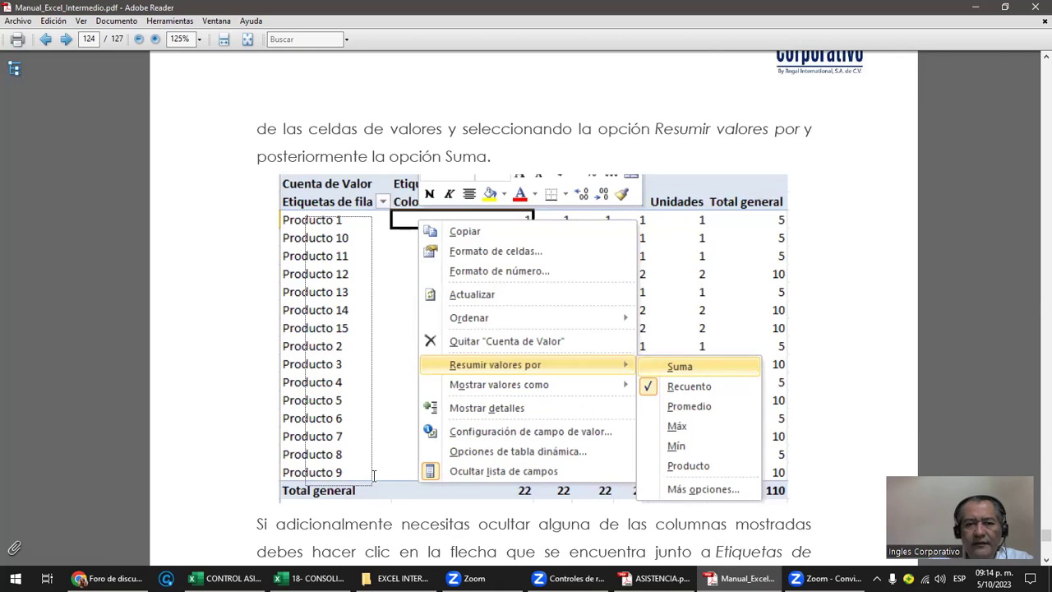
Step: Reach the finished pivot table on page 127, then switch to the Excel consolidation workbook
scroll(402, 465, "down", 2)
scroll(402, 465, "down", 5)
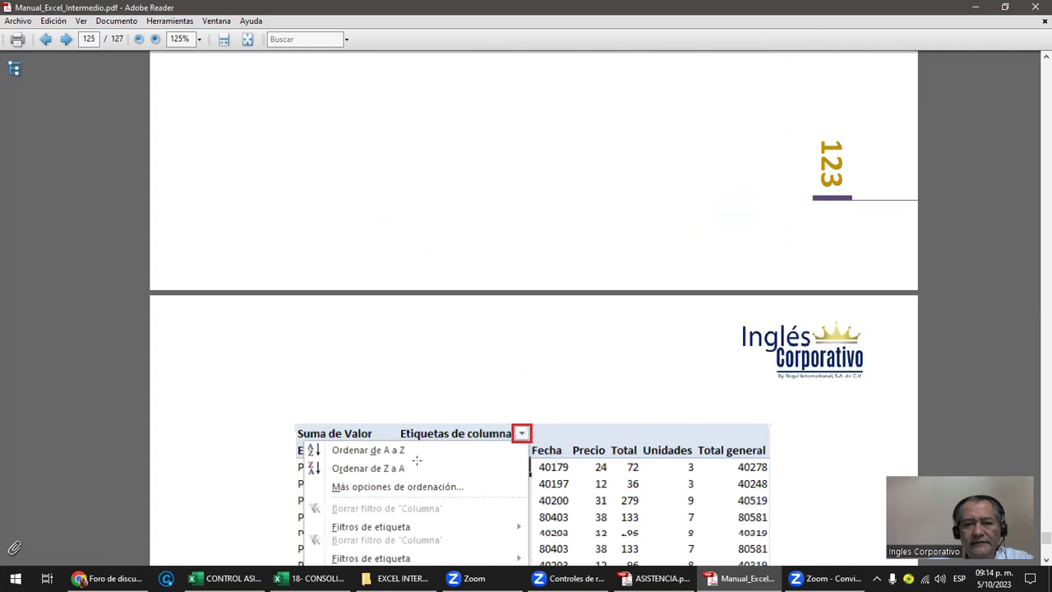
scroll(416, 460, "down", 3)
scroll(440, 463, "down", 5)
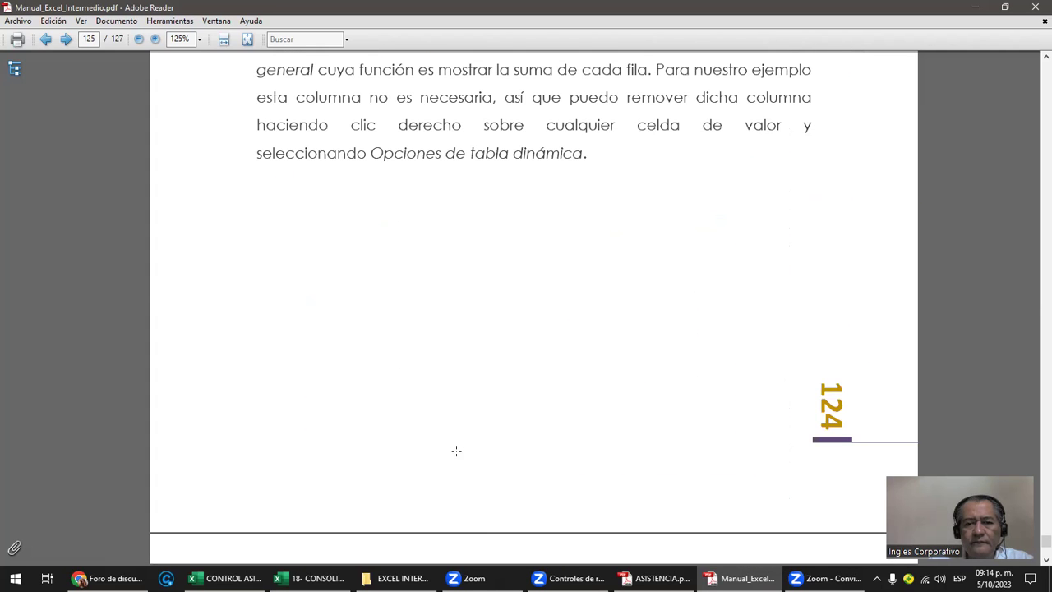
scroll(454, 458, "down", 4)
scroll(465, 449, "down", 5)
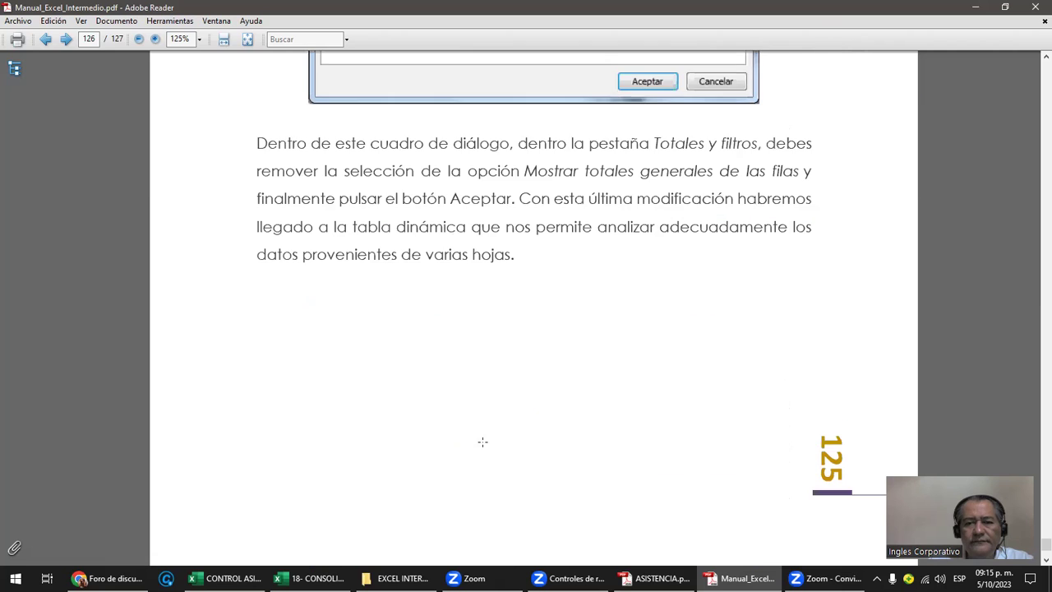
scroll(483, 441, "down", 5)
scroll(487, 445, "down", 4)
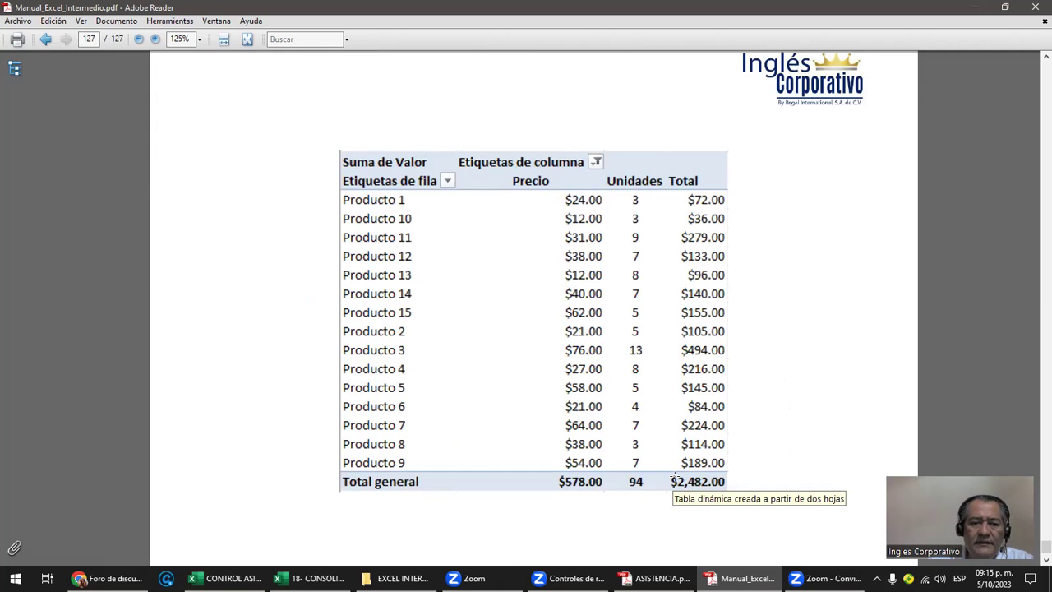
key("alt+Tab")
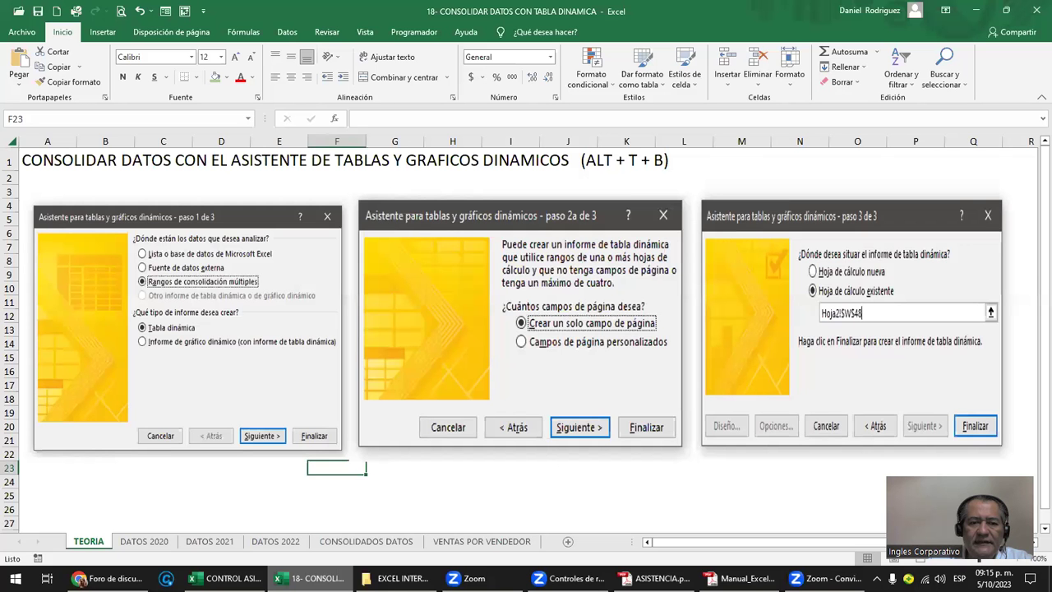
Step: Leave the Excel wizard sheet and bring up the WhatsApp Web tab in Chrome
left_click(434, 483)
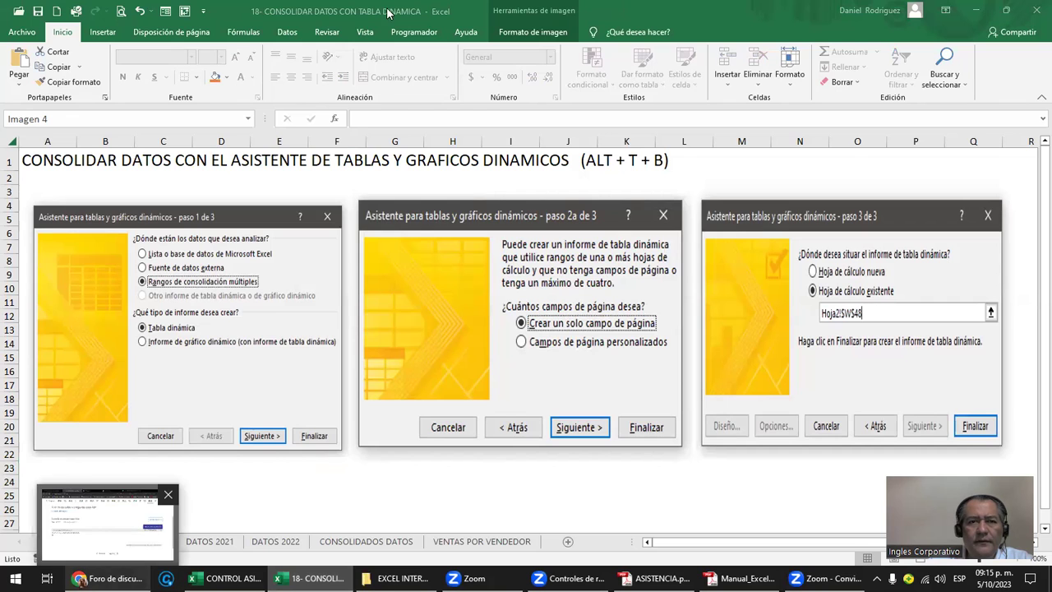
left_click(106, 517)
left_click(526, 14)
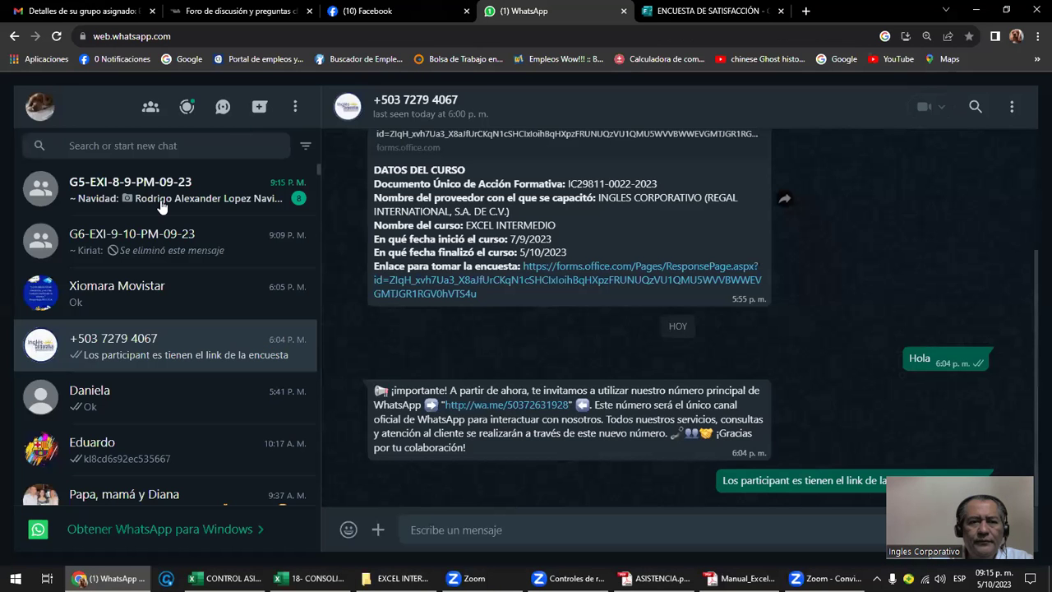
Step: Browse the G6-EXI-9-10-PM-09-23 group chat's shared class files, then Alt+Tab back to Excel
left_click(169, 245)
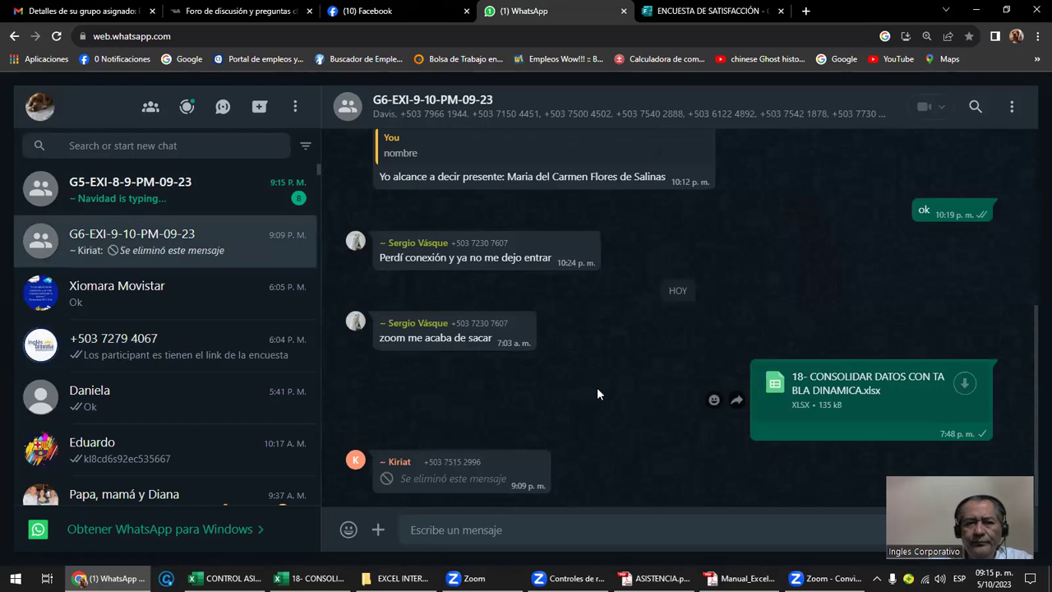
scroll(597, 393, "up", 2)
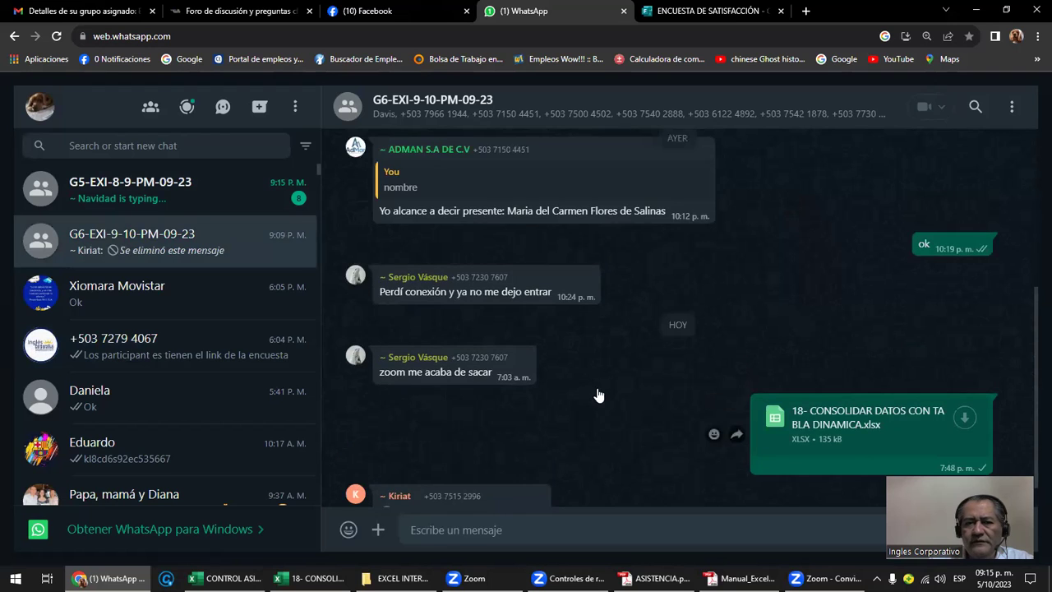
scroll(597, 393, "up", 2)
scroll(597, 394, "up", 3)
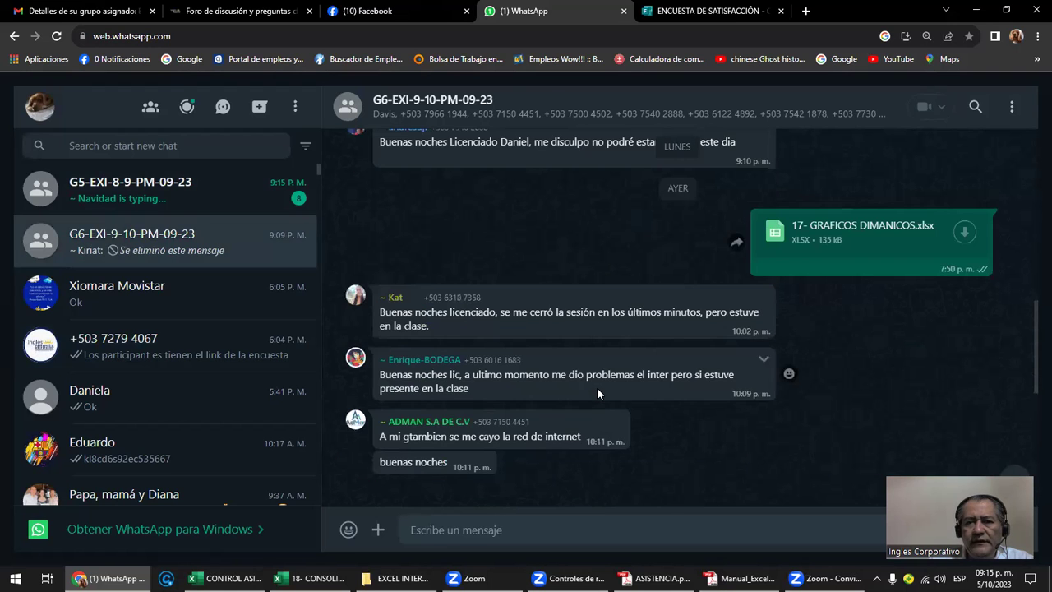
scroll(597, 394, "up", 2)
scroll(597, 394, "up", 3)
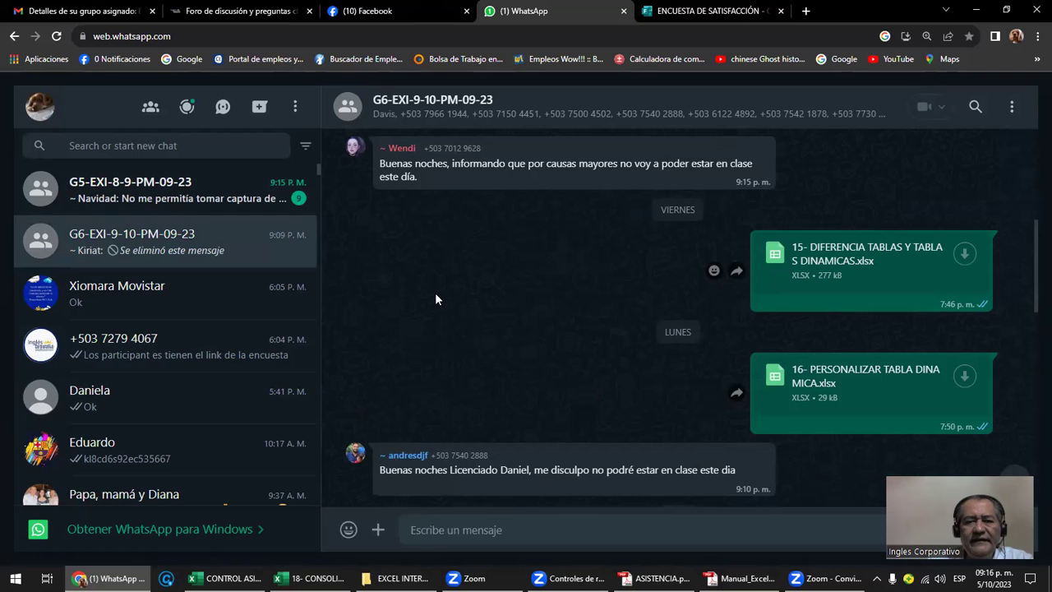
scroll(436, 299, "down", 3)
scroll(435, 301, "down", 5)
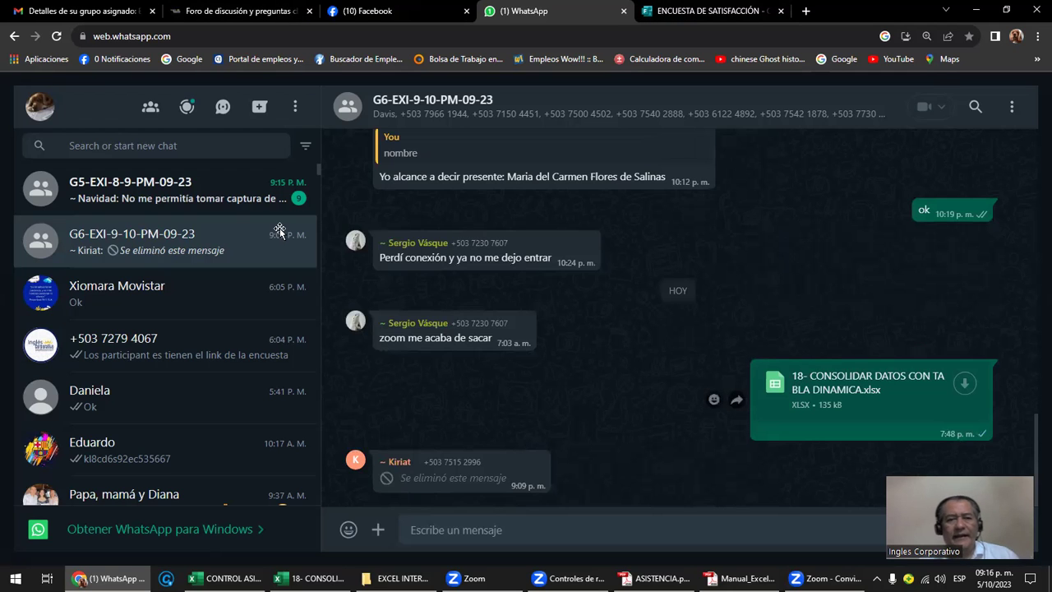
key("alt+Tab")
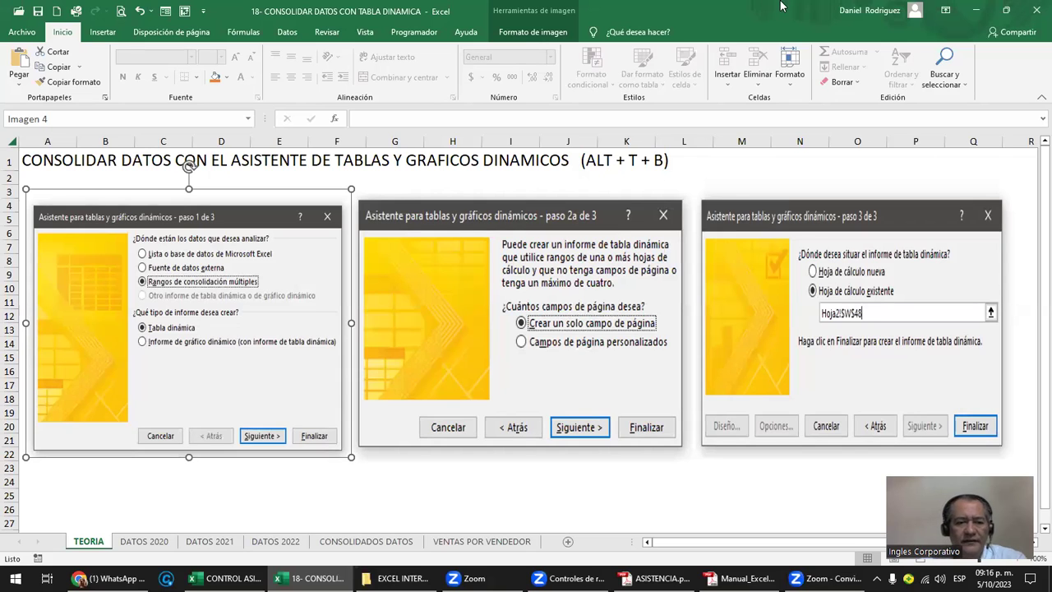
left_click(90, 538)
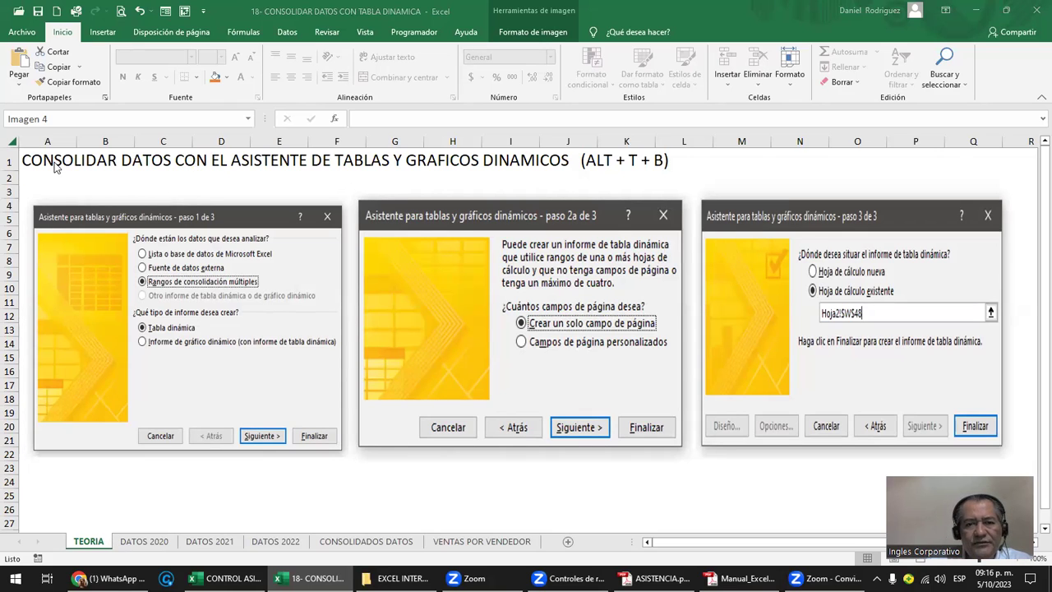
left_click(140, 257)
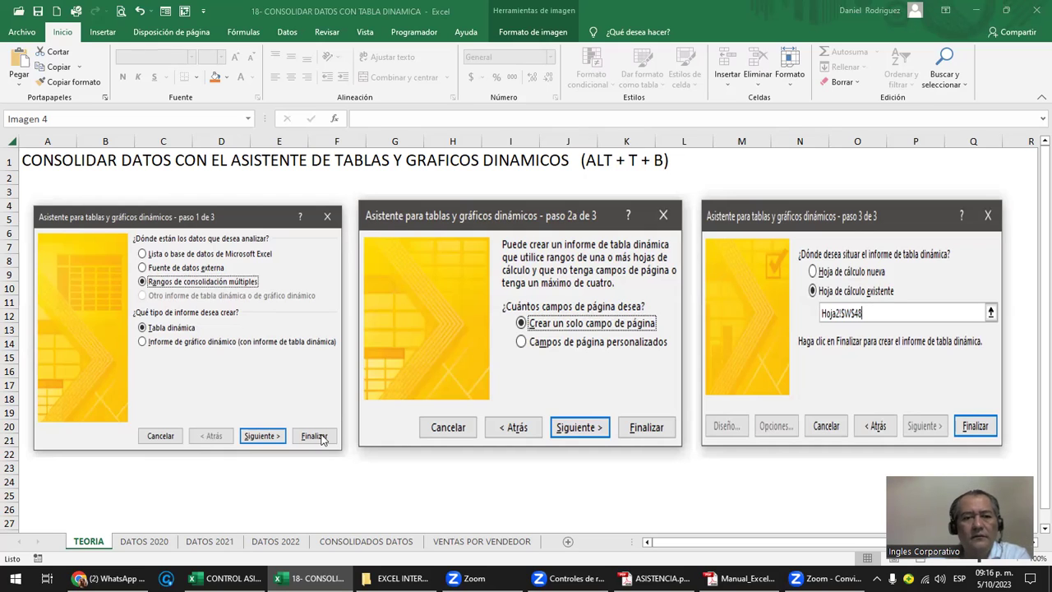
left_click(351, 456)
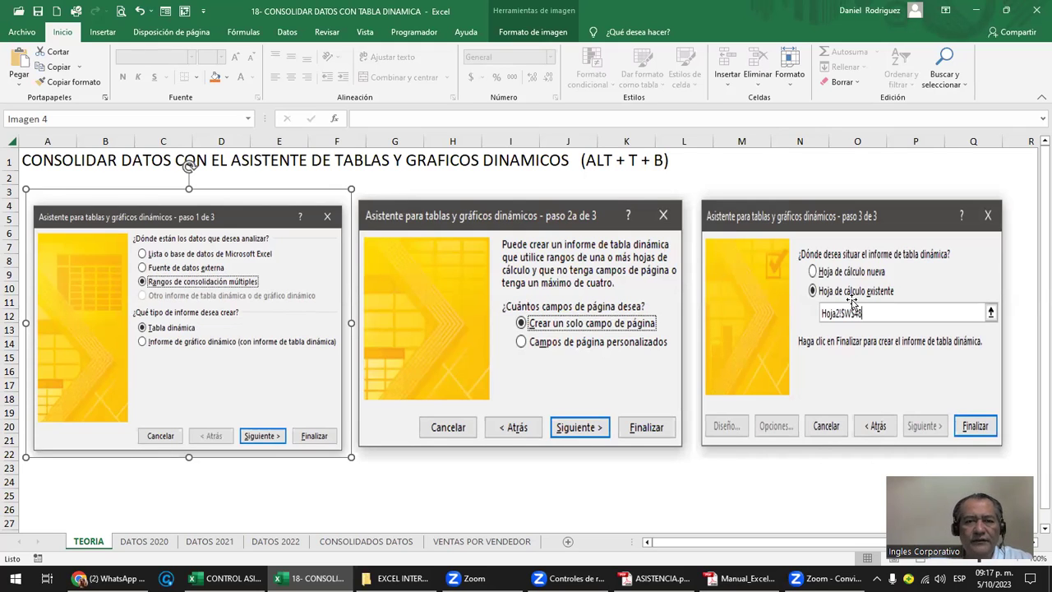
left_click(584, 258)
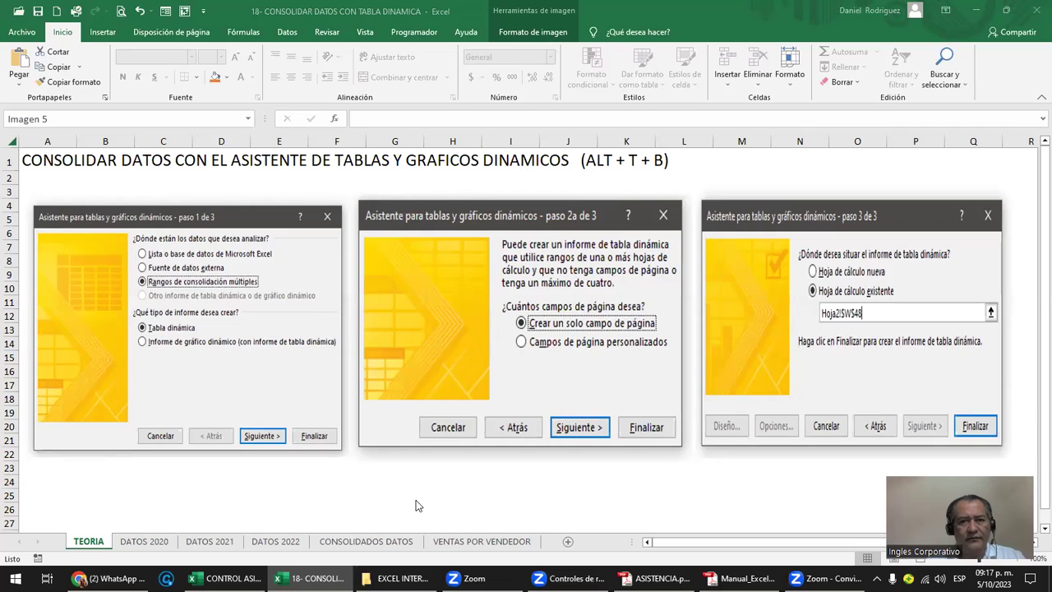
left_click(471, 476)
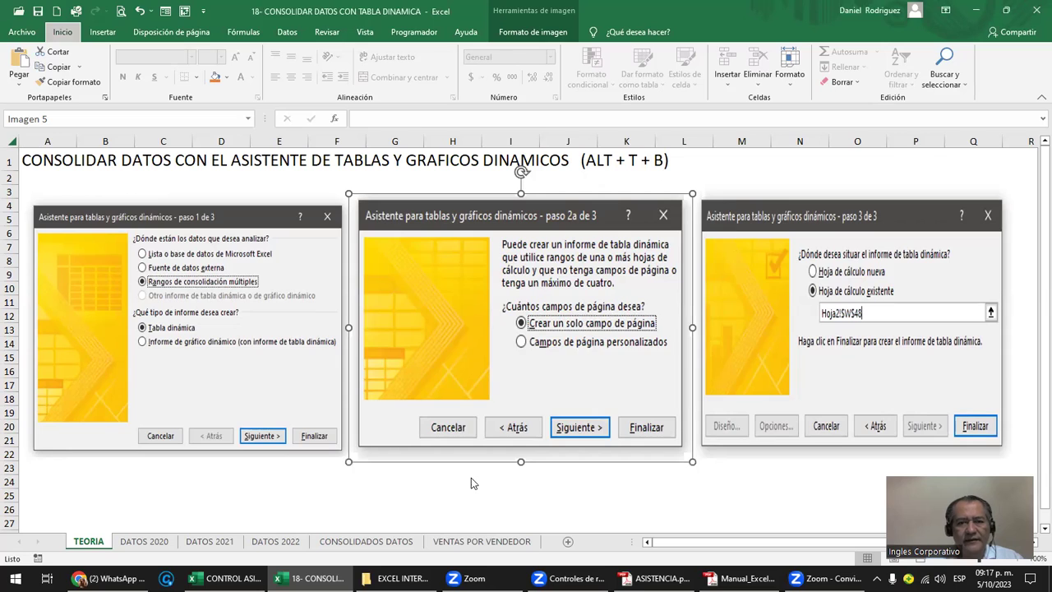
key("alt+t")
key("b")
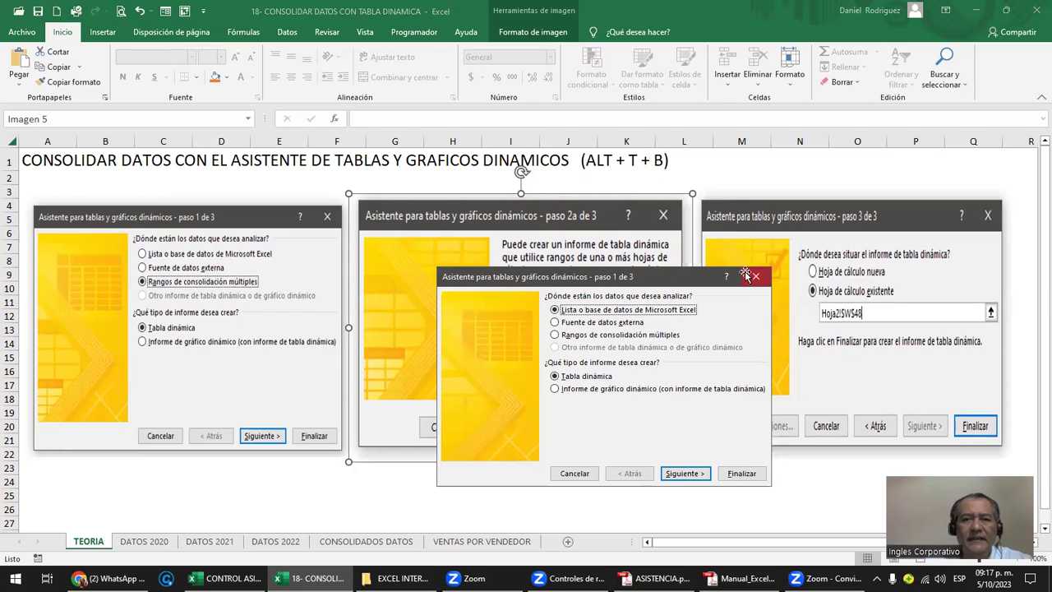
left_click(754, 277)
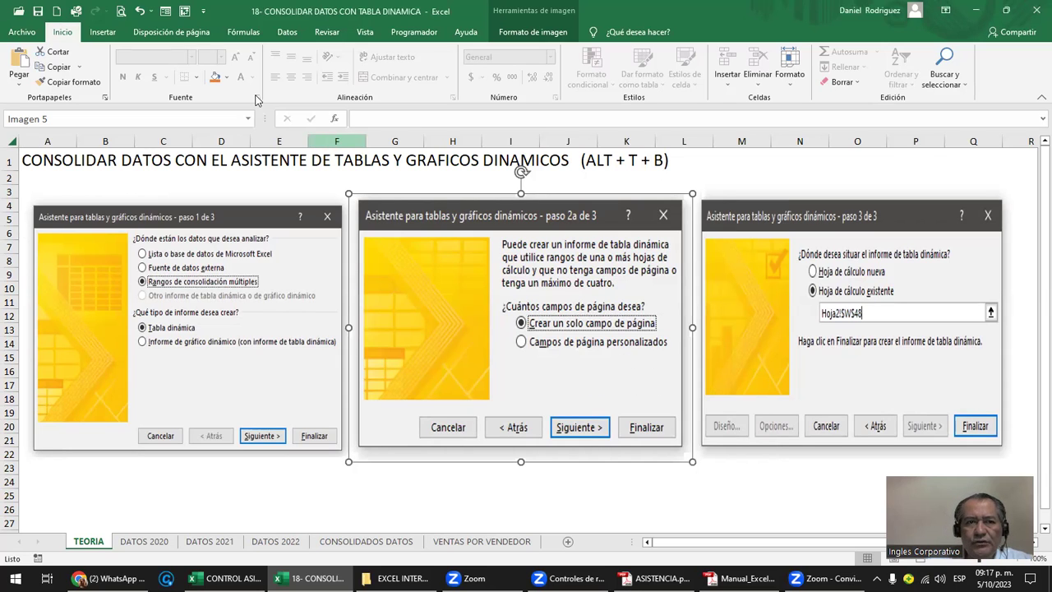
left_click(204, 10)
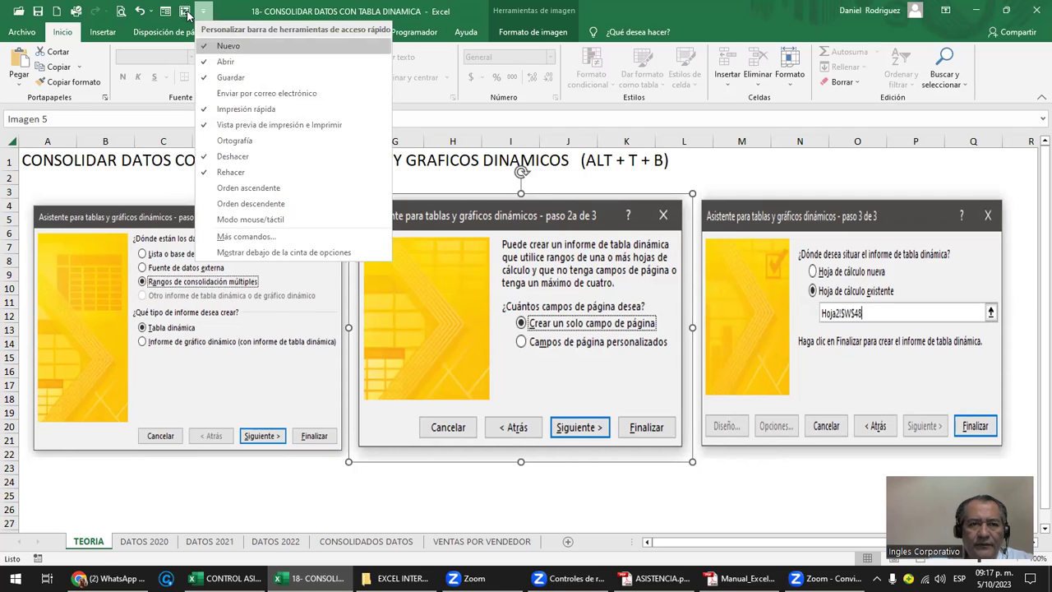
left_click(626, 251)
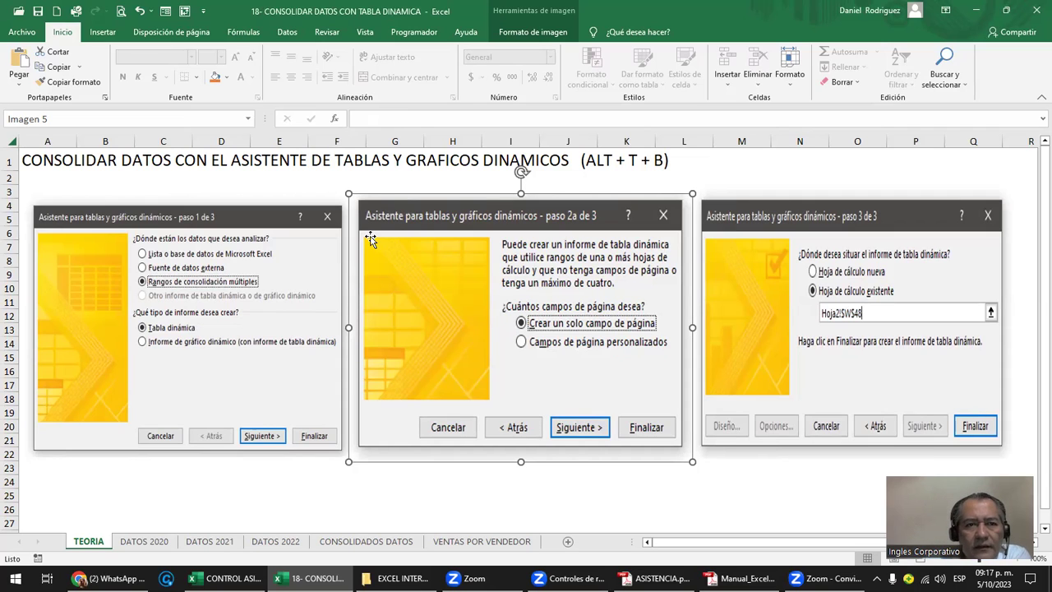
Step: Remove the PivotTable and PivotChart Wizard command from the Quick Access Toolbar in Excel Options
left_click(209, 19)
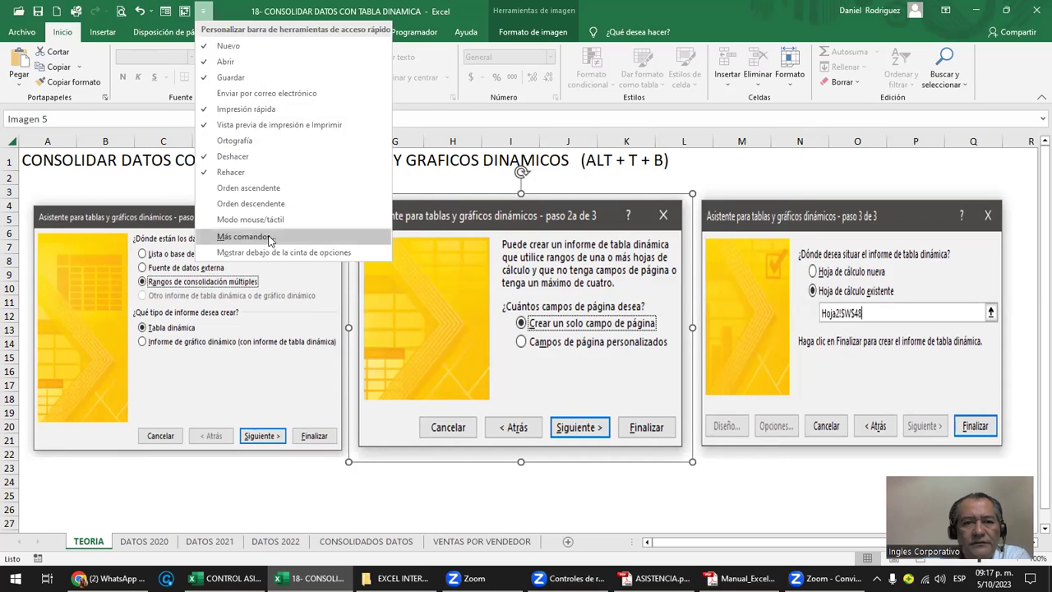
left_click(270, 238)
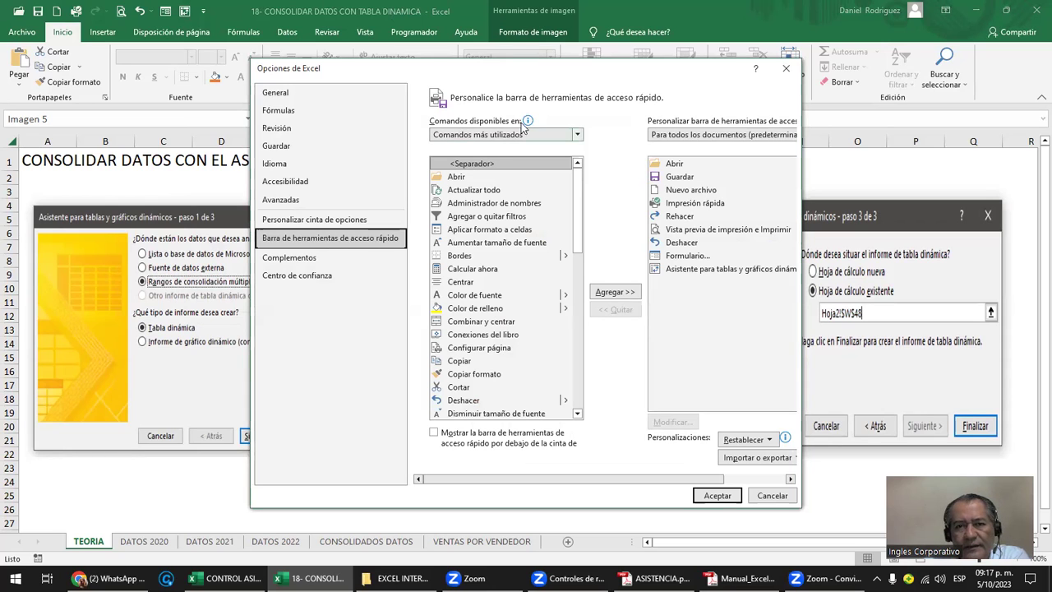
left_click(577, 137)
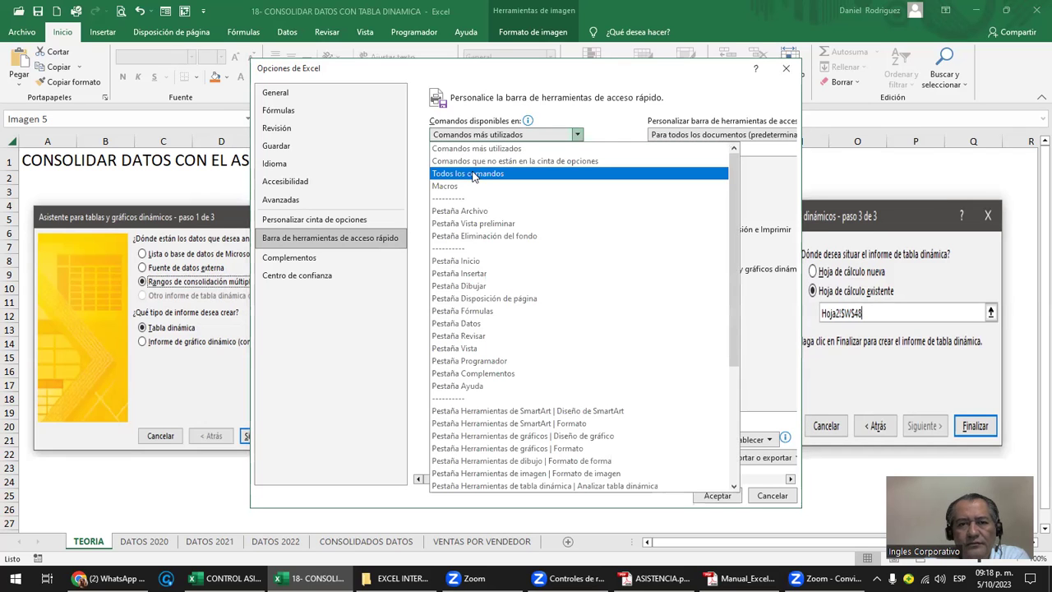
left_click(474, 174)
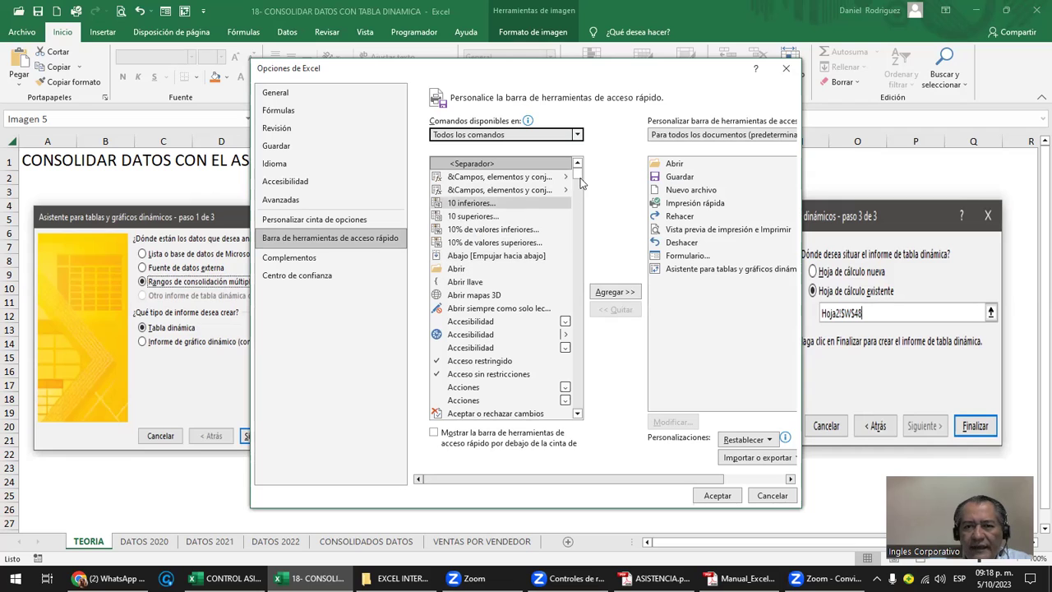
left_click_drag(578, 175, 575, 197)
scroll(575, 197, "down", 10)
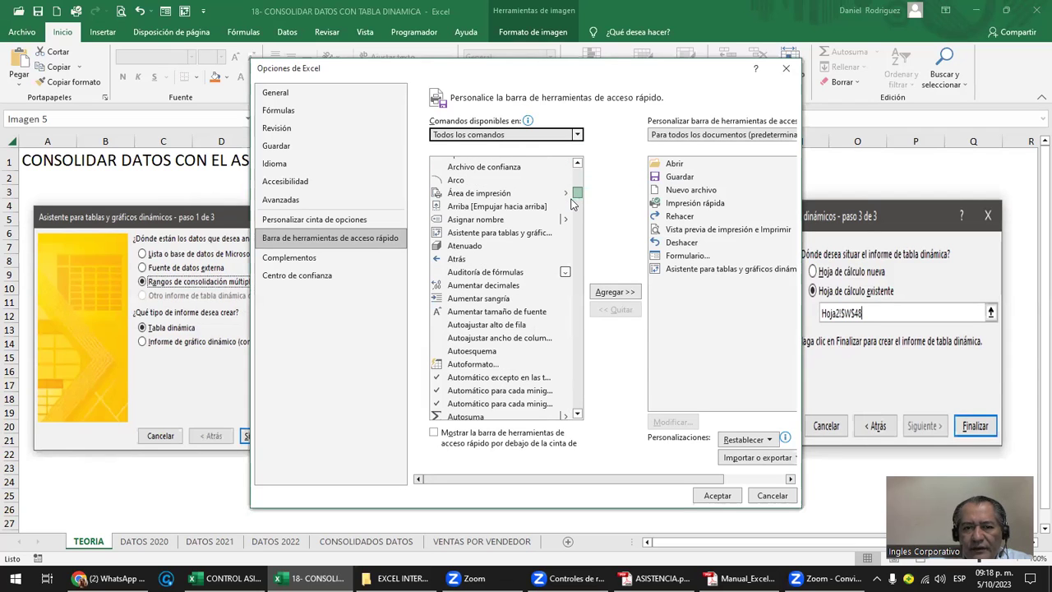
scroll(571, 196, "down", 10)
scroll(565, 191, "up", 15)
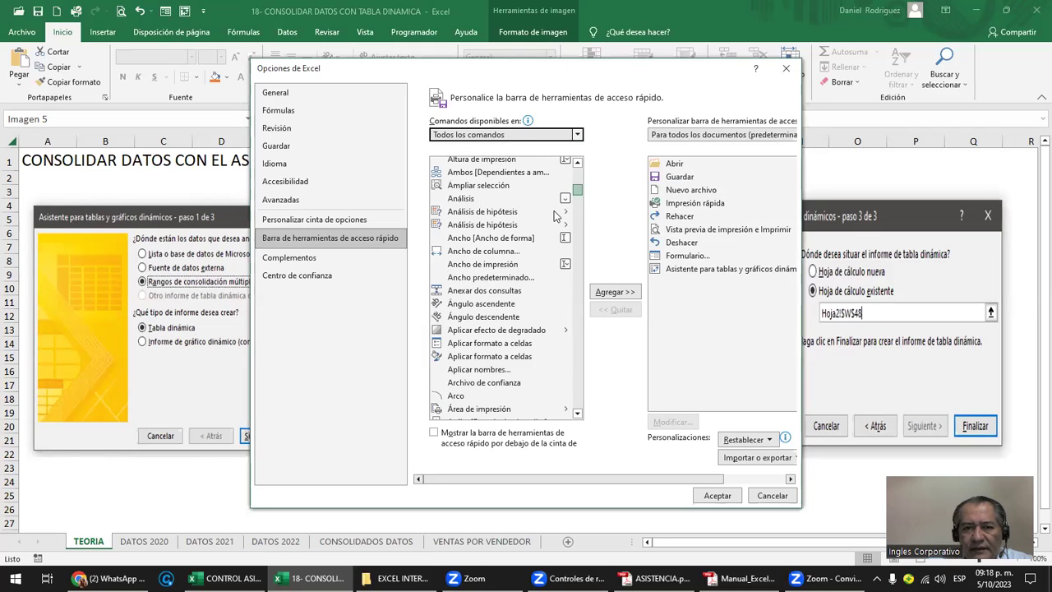
left_click(722, 271)
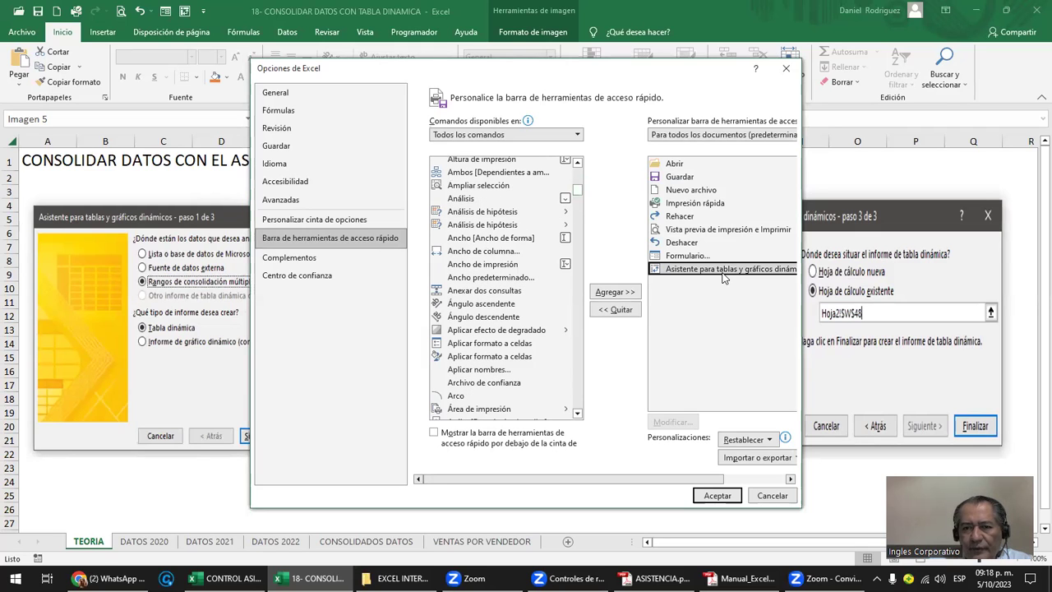
left_click(622, 312)
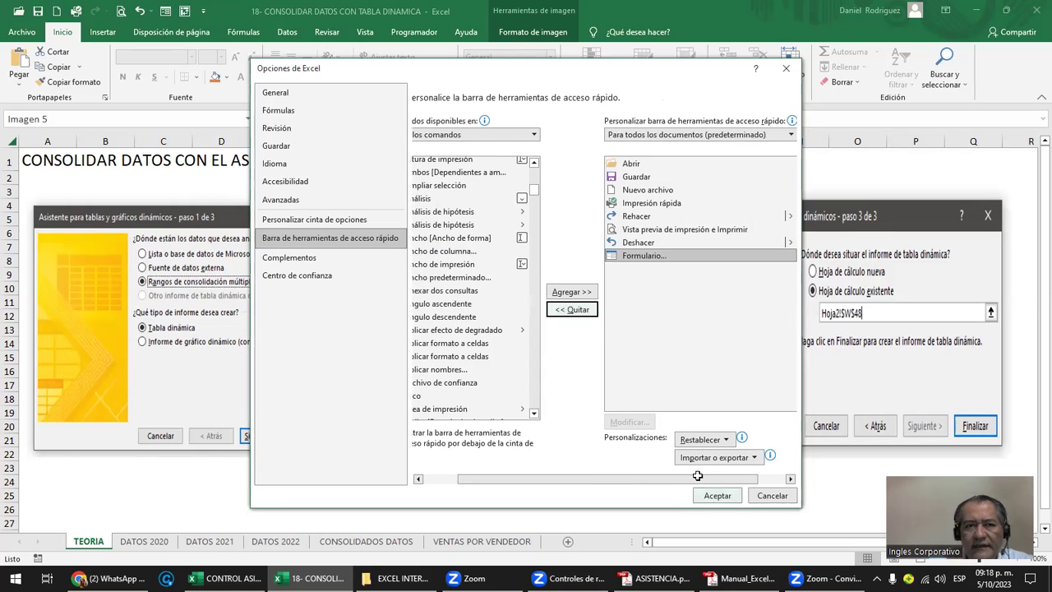
left_click(717, 495)
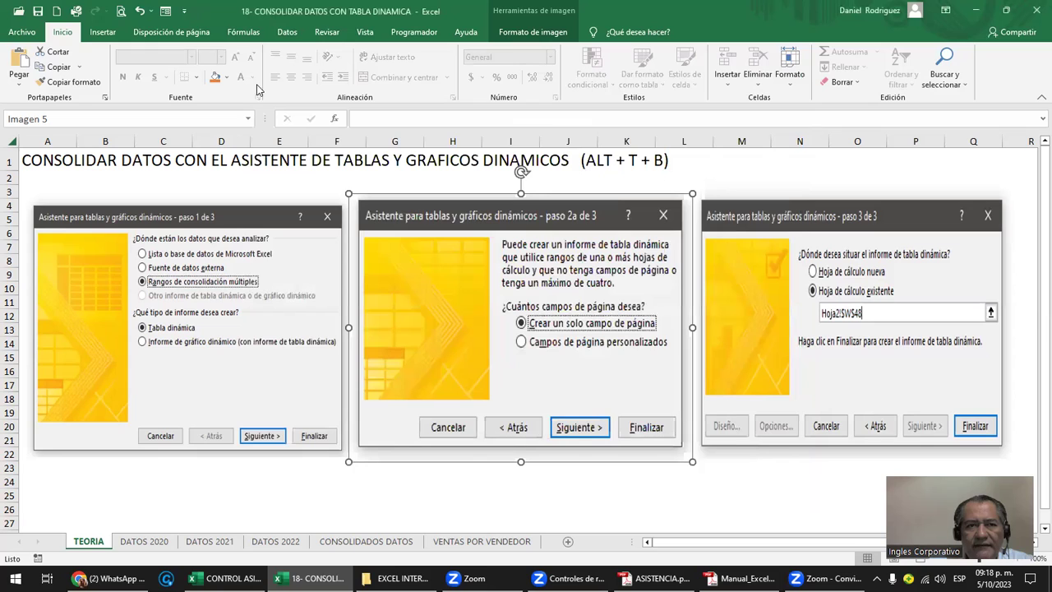
Step: Add 'Asistente para tablas y gráficos dinámicos' from All Commands to the Quick Access Toolbar and confirm
left_click(187, 15)
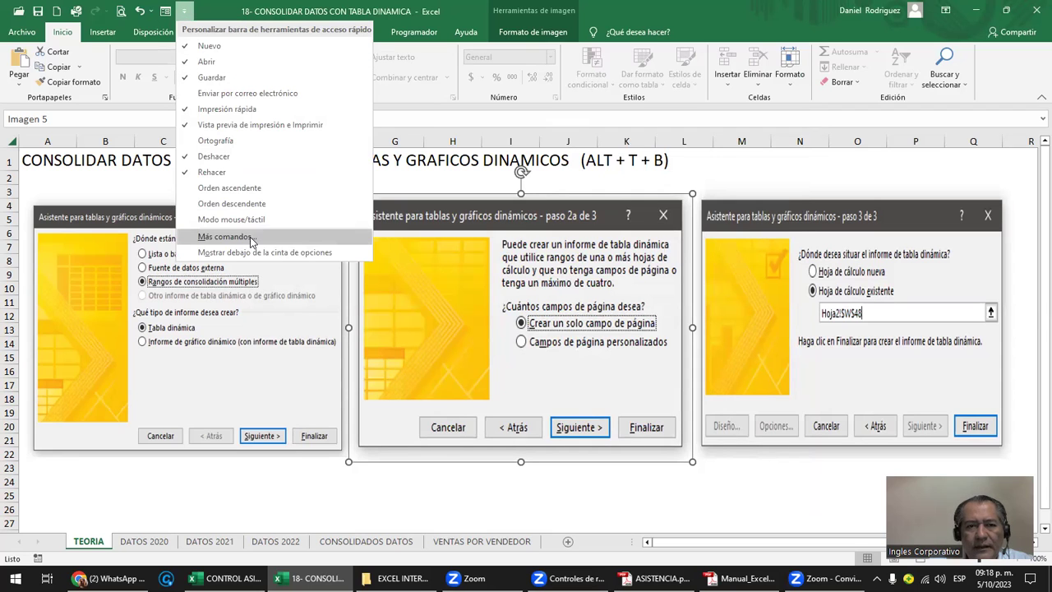
left_click(225, 236)
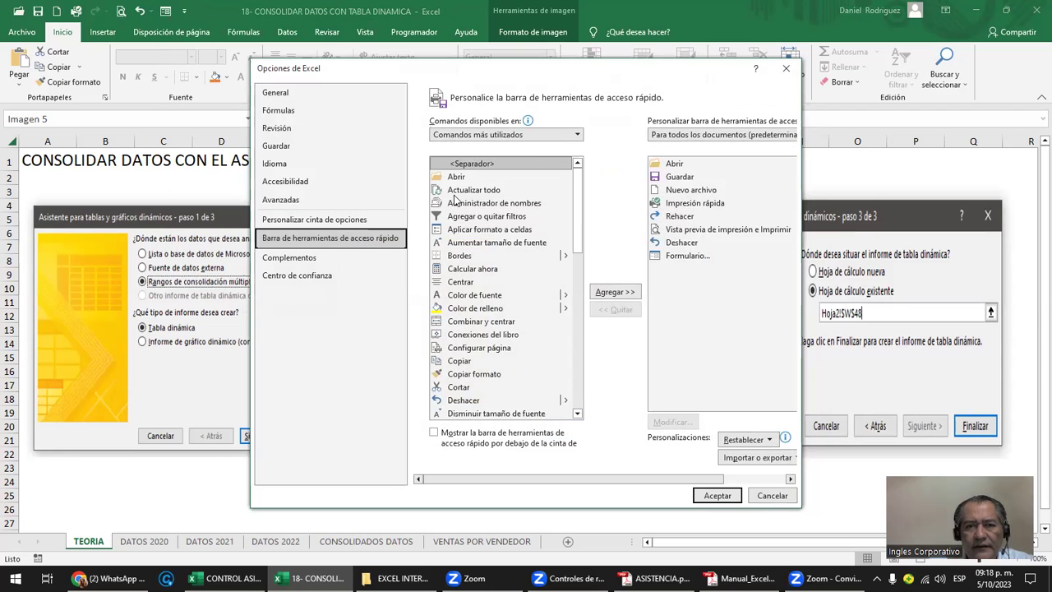
left_click(559, 136)
key("Escape")
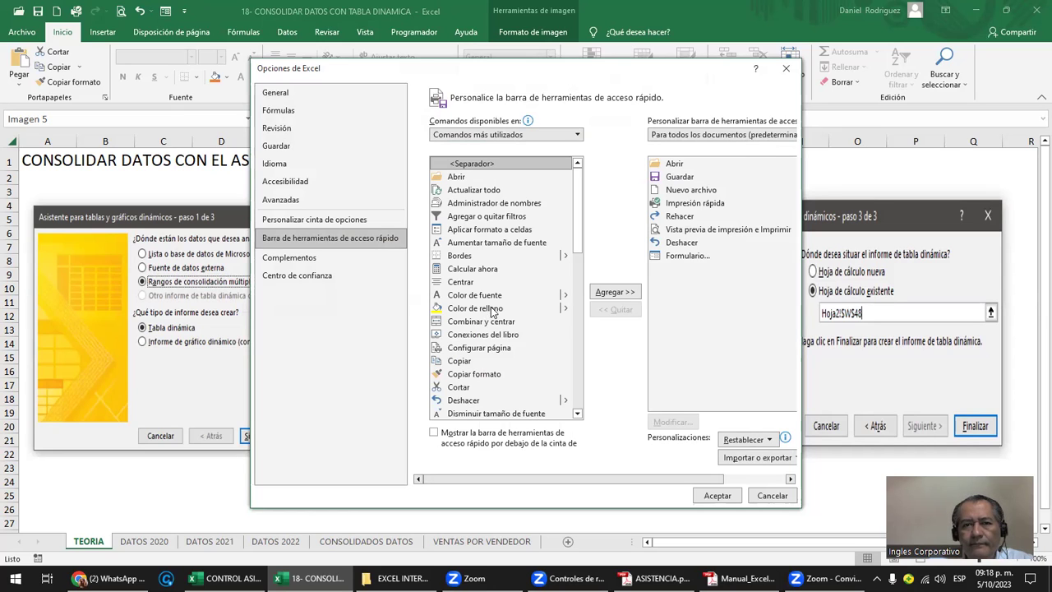
key("Down")
key("Down")
mouse_move(579, 174)
left_mouse_down()
mouse_move(580, 240)
mouse_move(589, 199)
left_mouse_up()
scroll(492, 193, "up", 1)
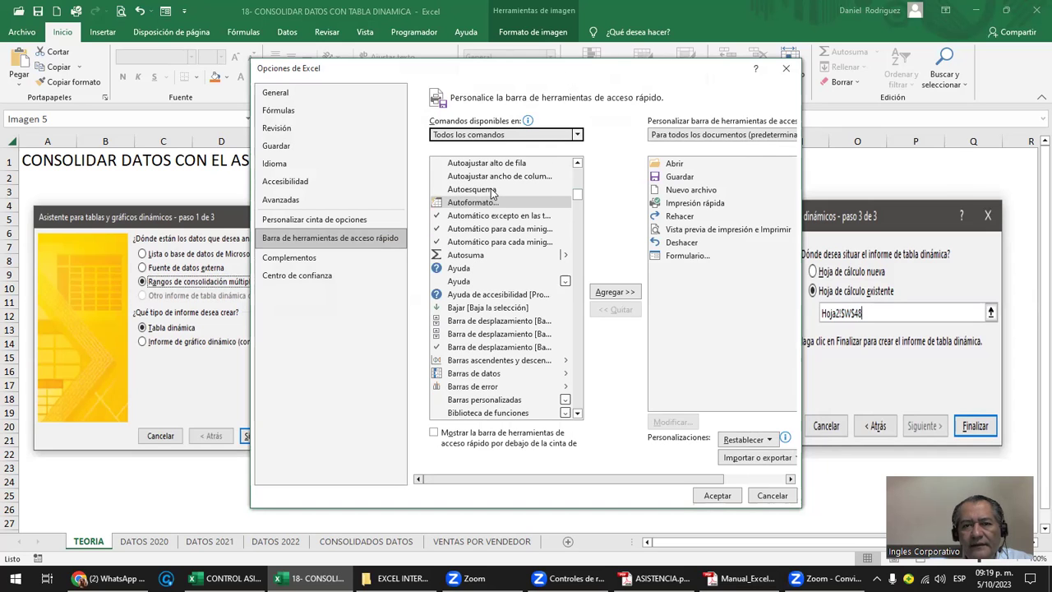
left_click(491, 190)
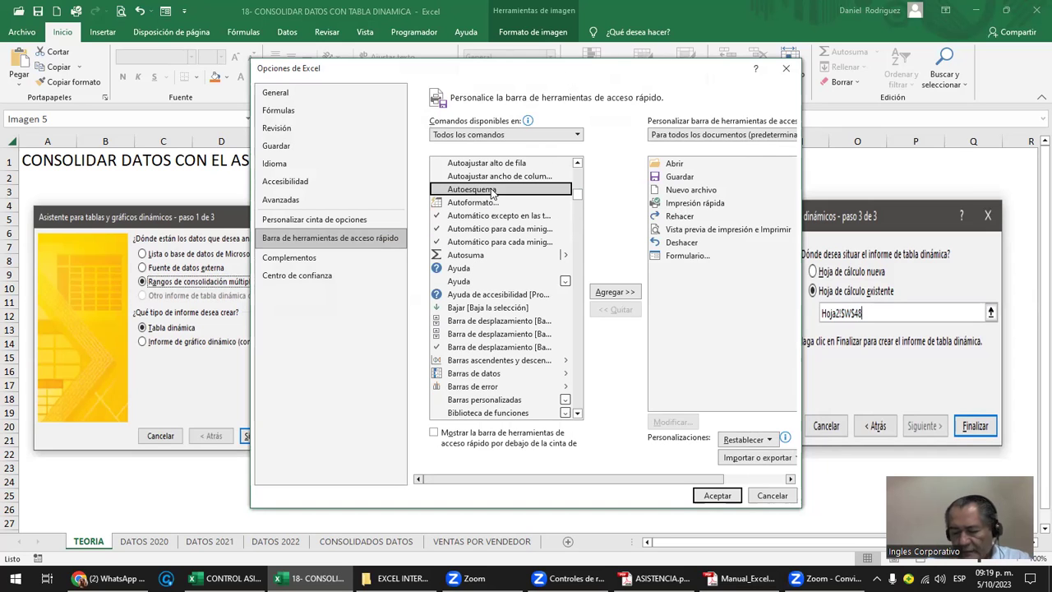
key("Up")
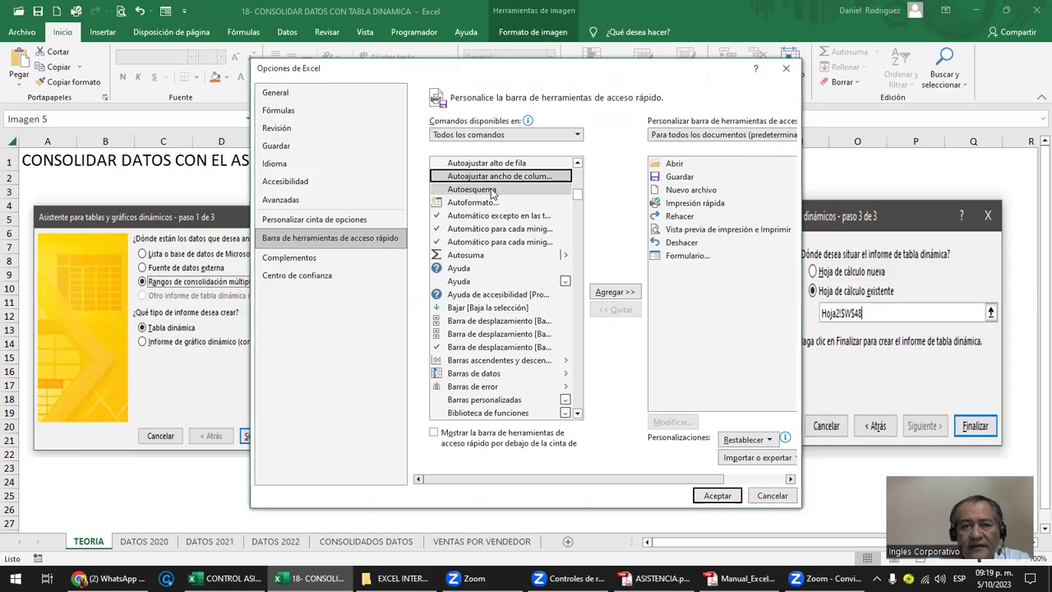
key("Up")
key("Up")
key("Up")
key("Up")
key("Up")
key("Up")
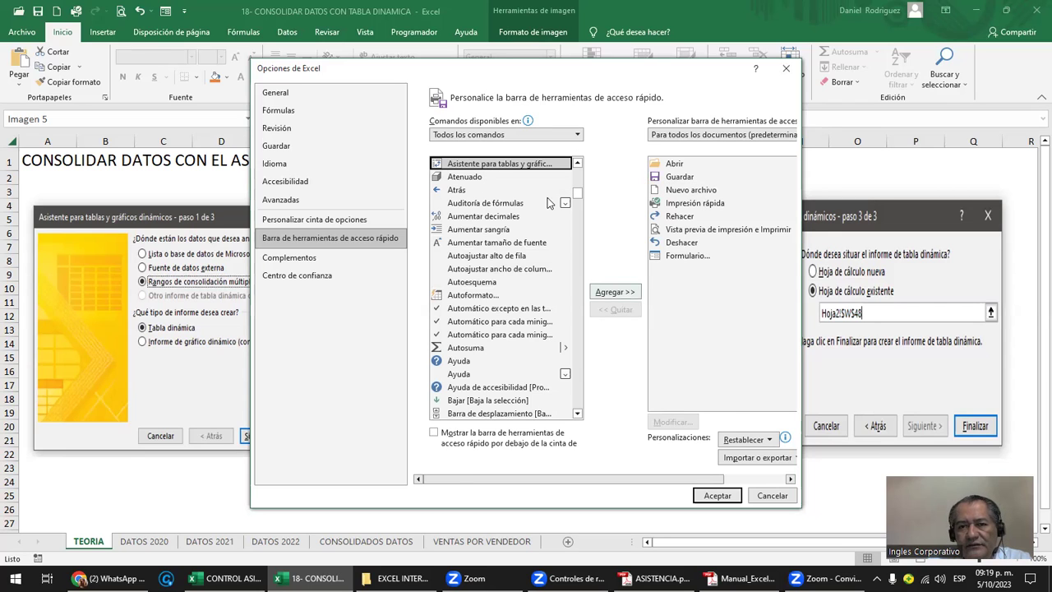
left_click(614, 292)
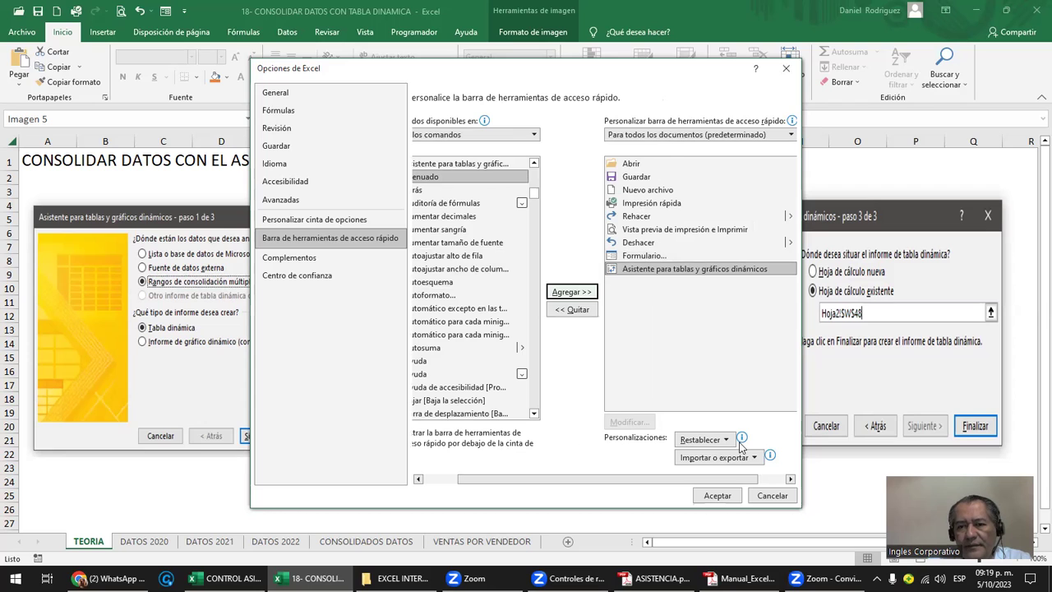
left_click(717, 496)
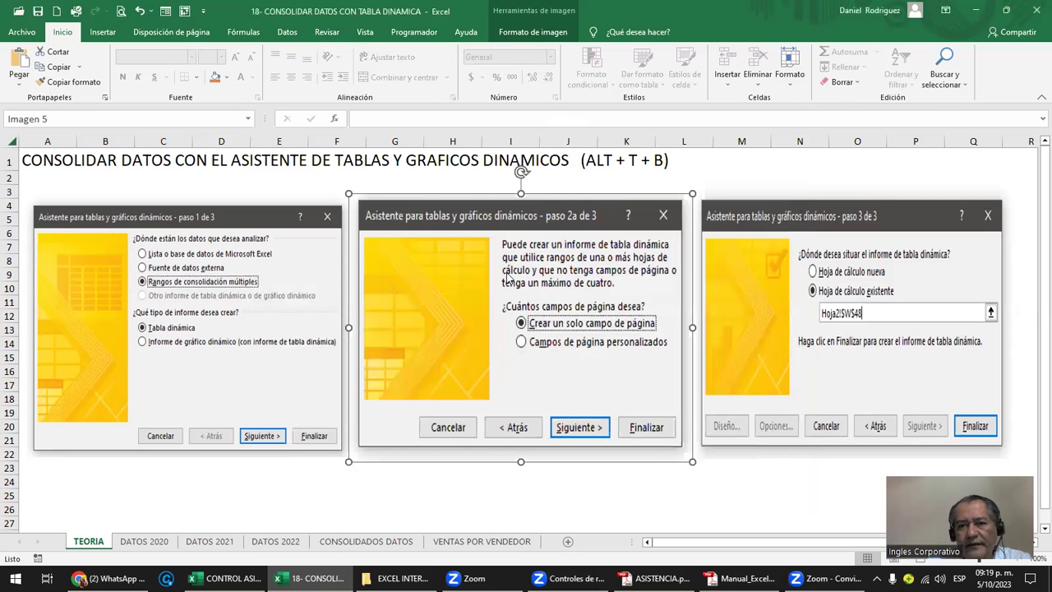
key("alt+t+b")
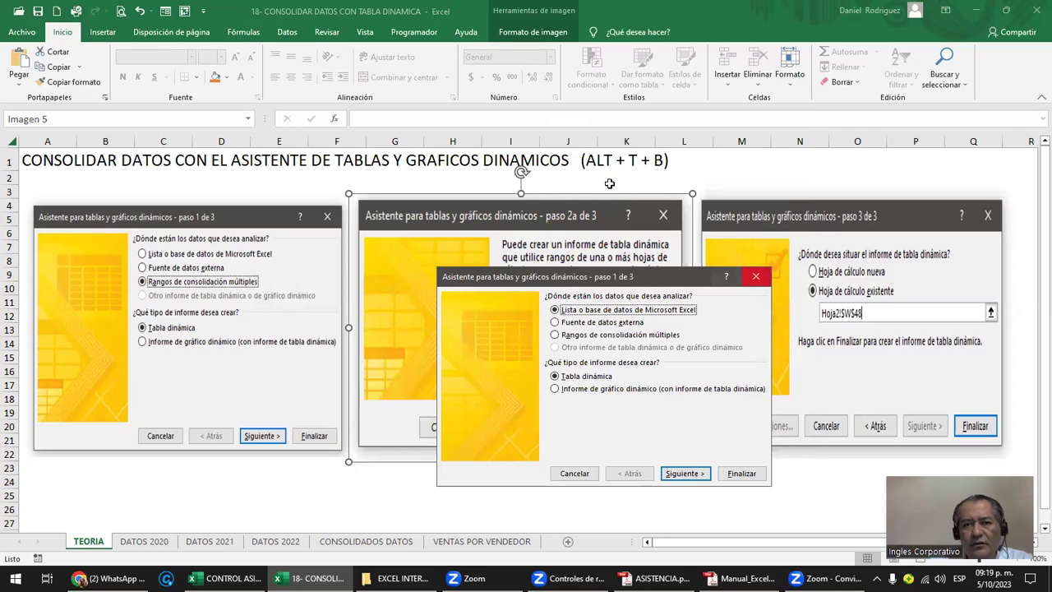
key("Escape")
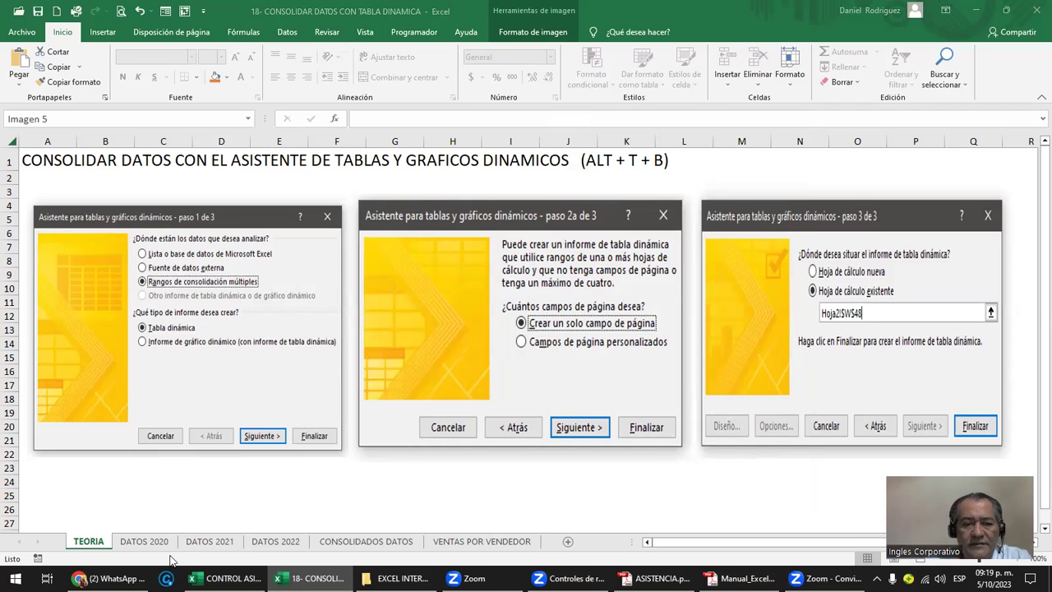
Step: Open the CONSOLIDADOS DATOS sheet and narrow spacer column D to about 47 px
left_click(389, 544)
left_click(187, 325)
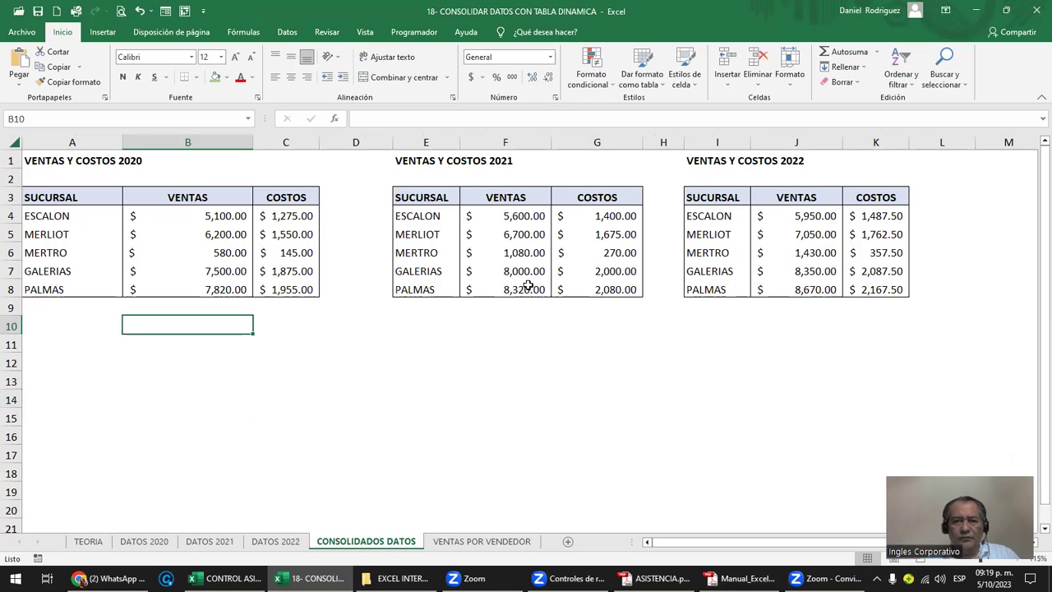
scroll(510, 254, "up", 1)
left_click_drag(444, 143, 401, 144)
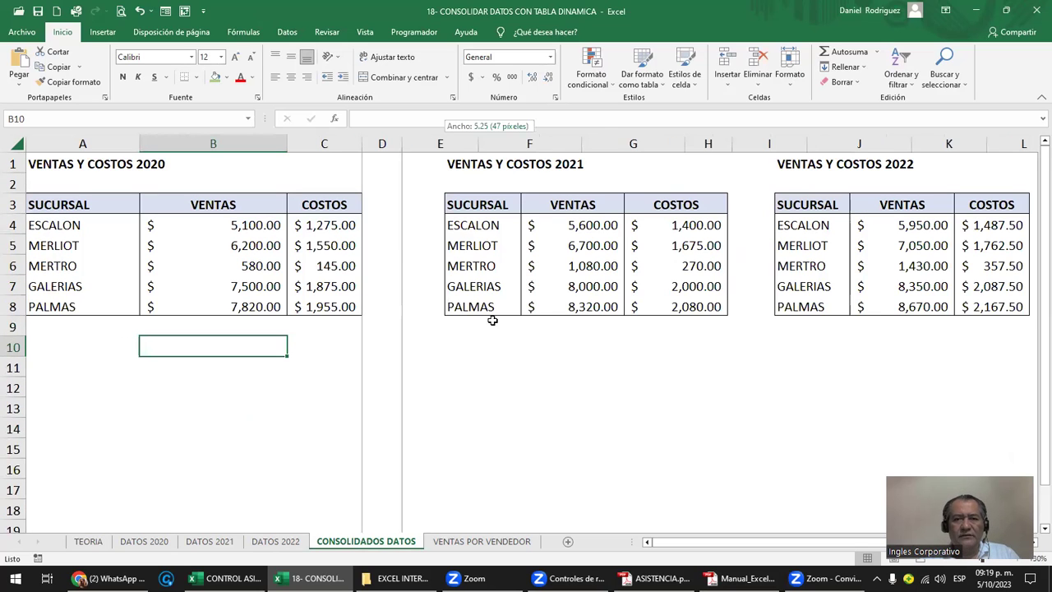
left_click(493, 362)
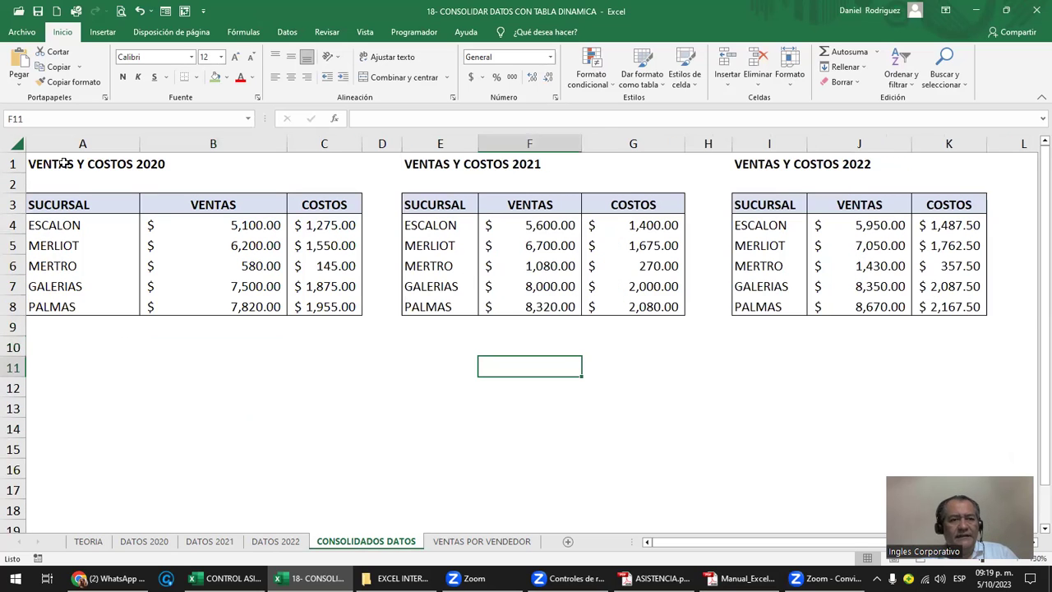
Step: Highlight the 2020 table, its branch names, and the 2021 and 2022 table titles and headers
left_click(61, 205)
left_click_drag(321, 266, 328, 309)
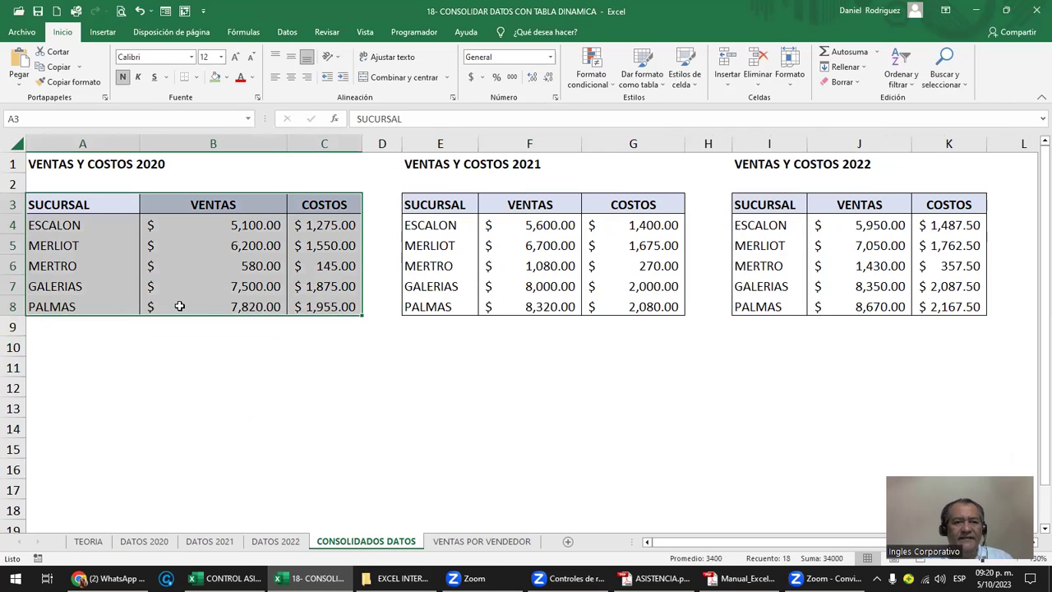
left_click(152, 162)
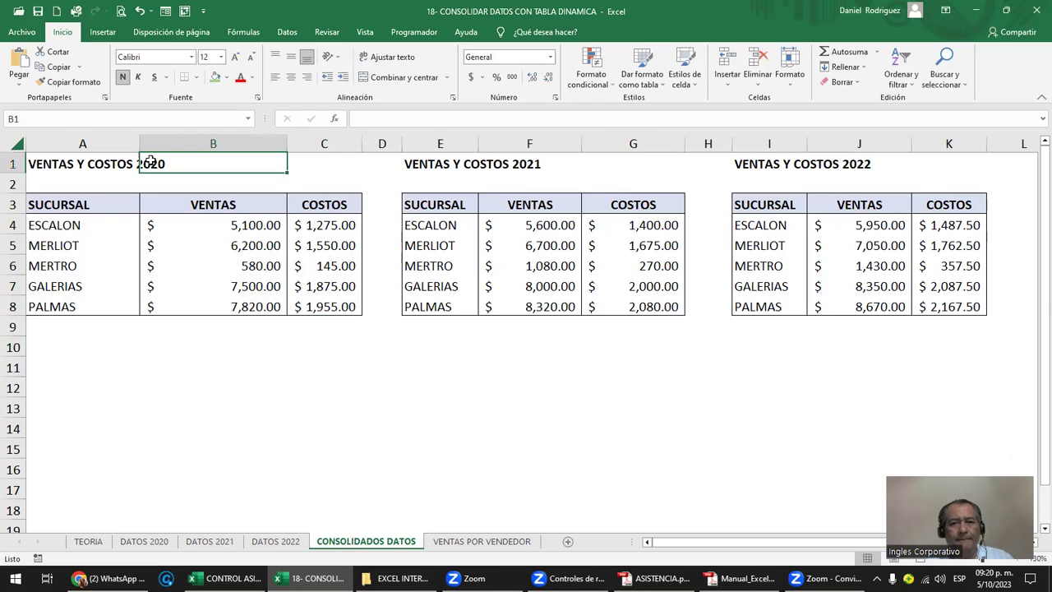
left_click(451, 205)
left_click_drag(93, 225, 96, 308)
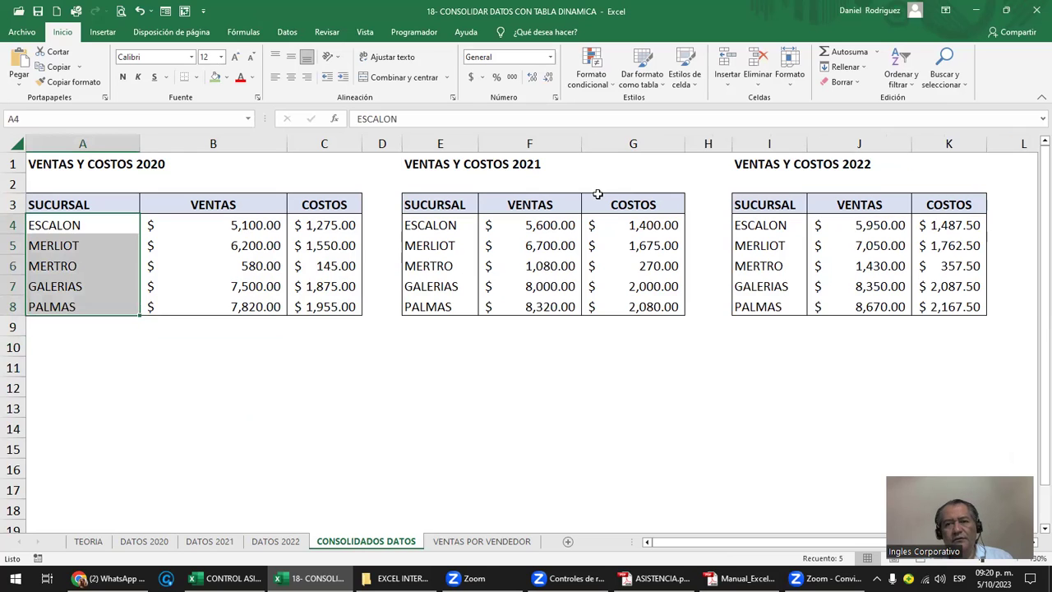
left_click(486, 164)
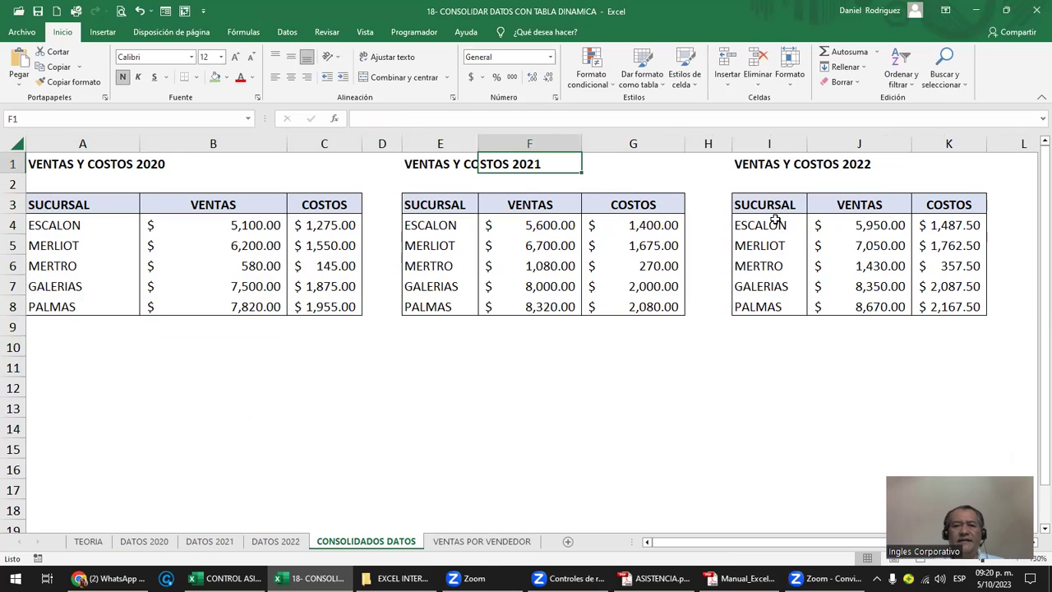
left_click(775, 222)
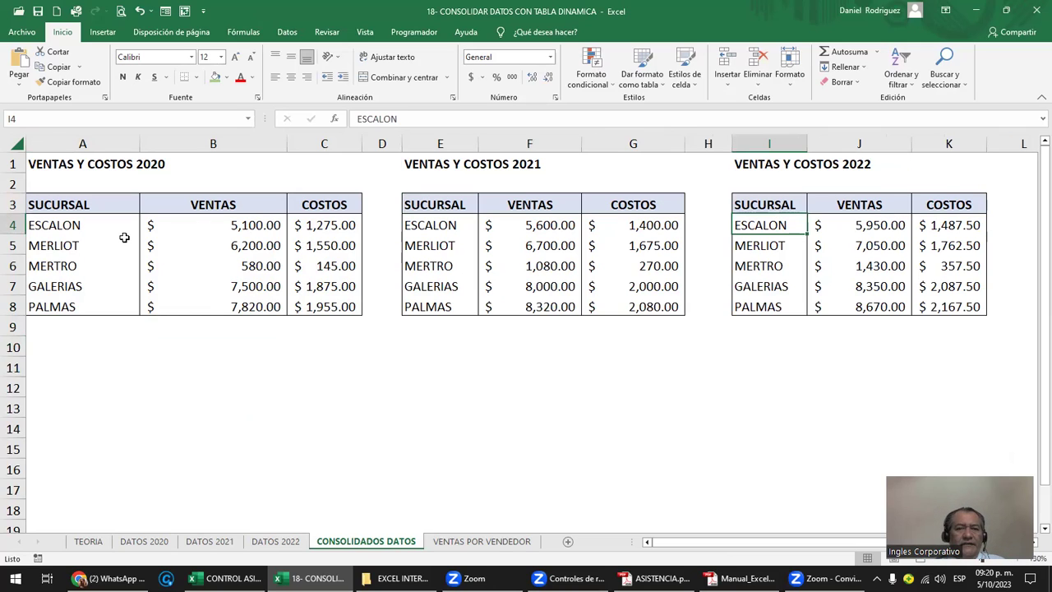
Step: Select the 2020, 2021 and 2022 sales amounts together, then select the whole 2020 table A3:C8
left_click(87, 203)
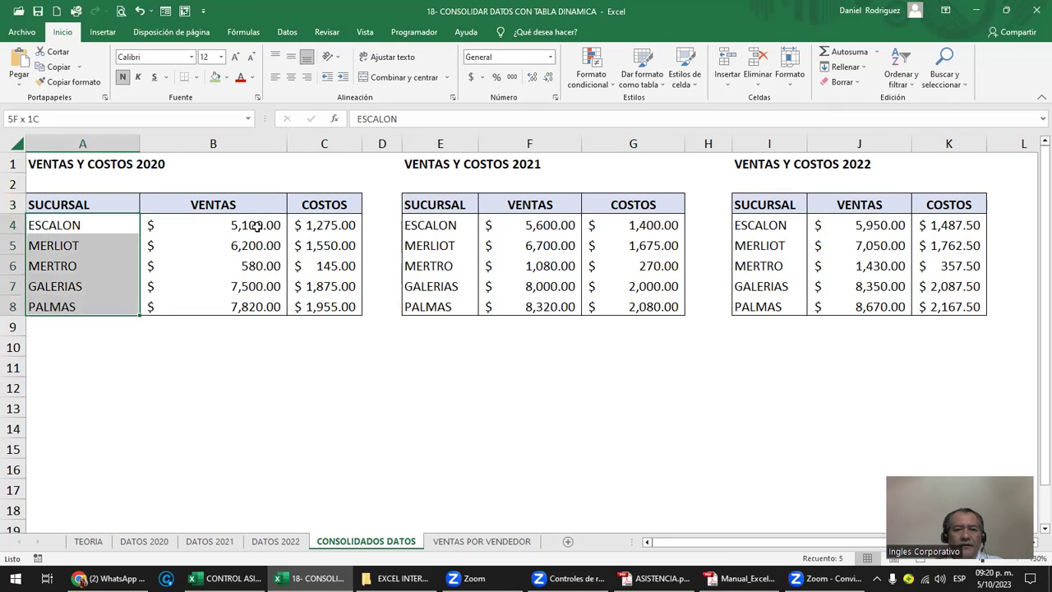
left_click_drag(256, 227, 263, 309)
left_click_drag(547, 218, 549, 306, "ctrl")
left_click_drag(852, 224, 873, 301, "ctrl")
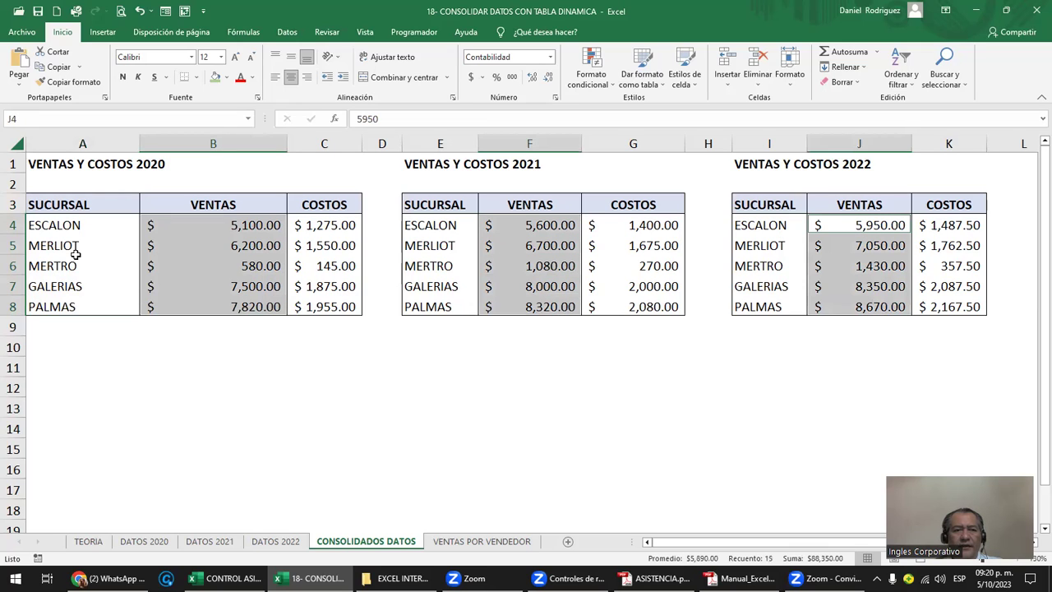
left_click(122, 358)
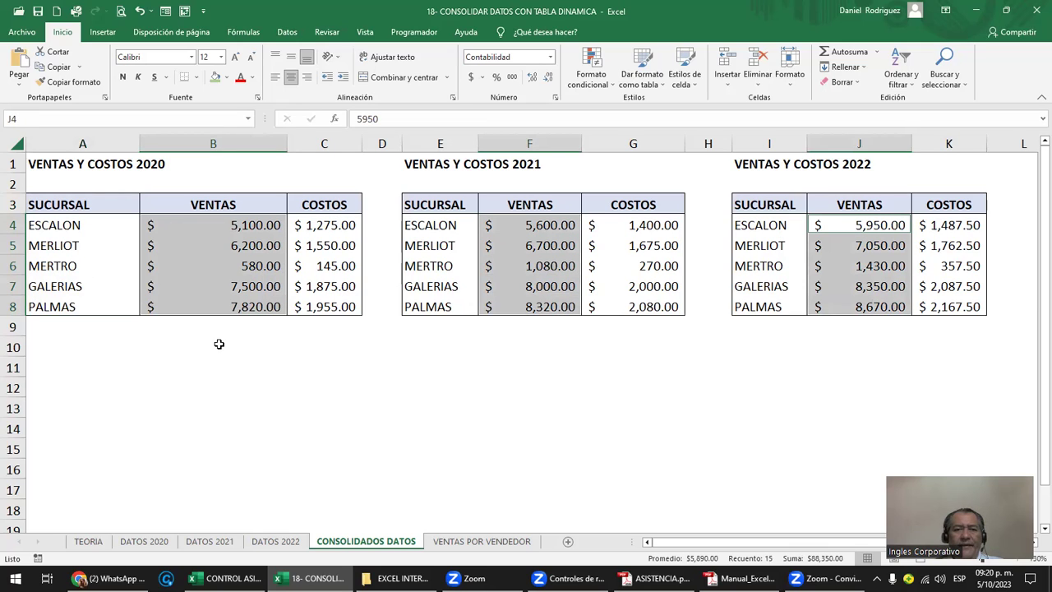
left_click(319, 303)
key("ctrl+a")
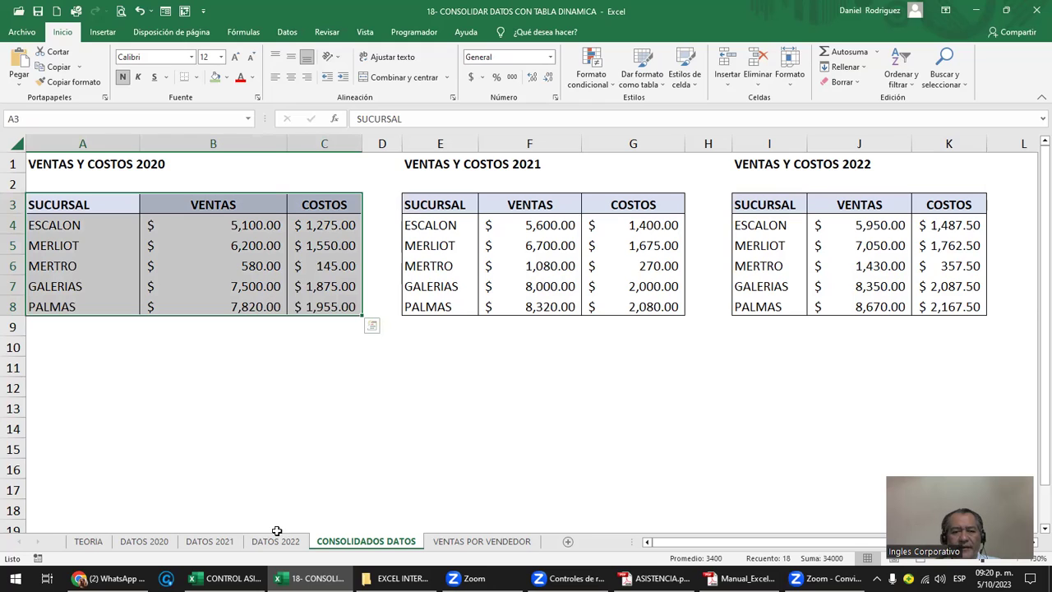
Step: Show each source table on the DATOS 2020, DATOS 2021 and DATOS 2022 sheets in turn
left_click(140, 542)
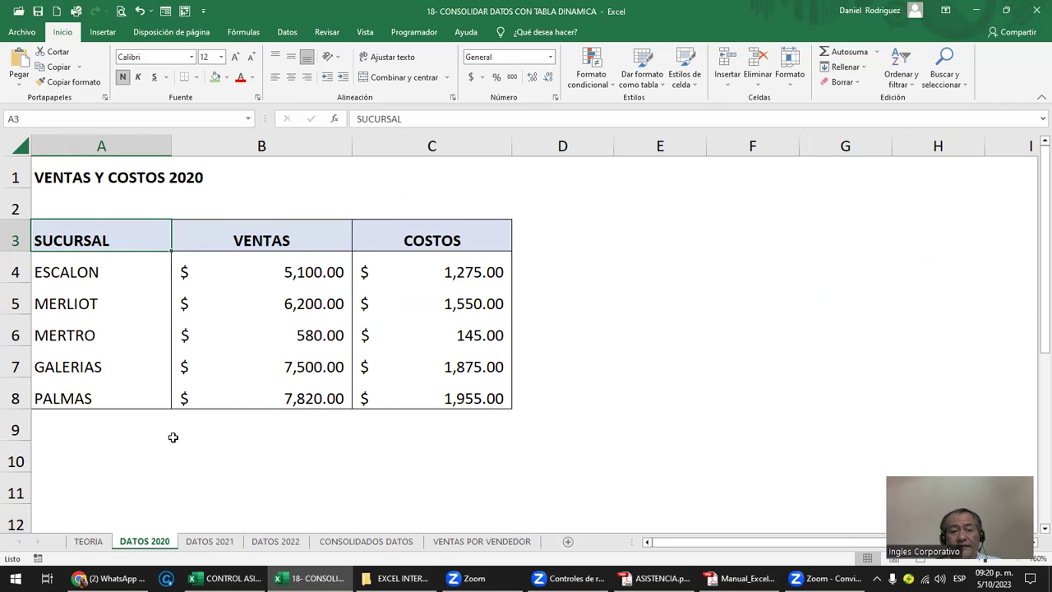
left_click(212, 541)
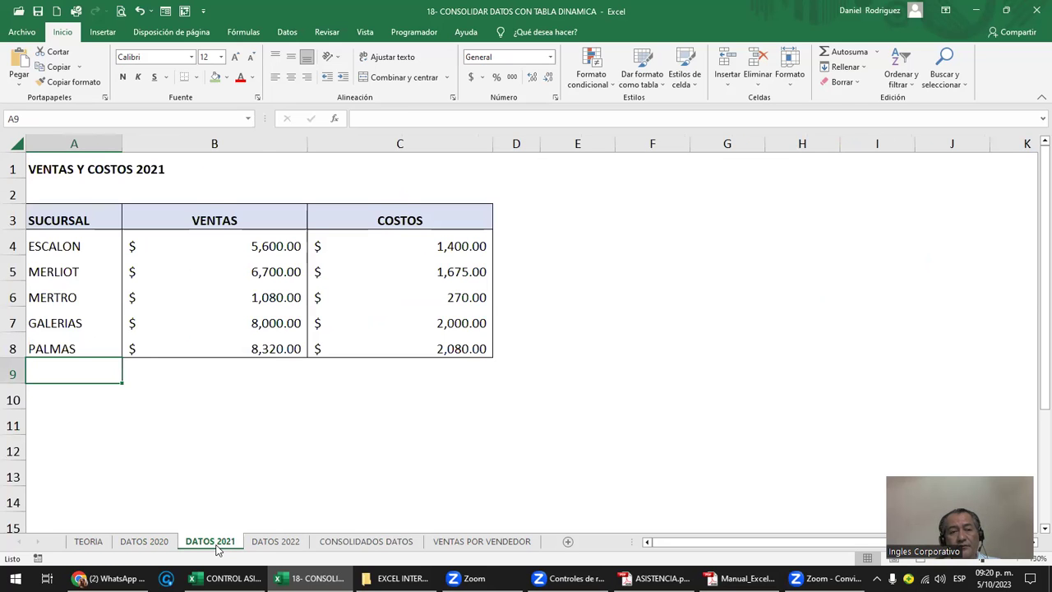
scroll(170, 477, "up", 2, "ctrl")
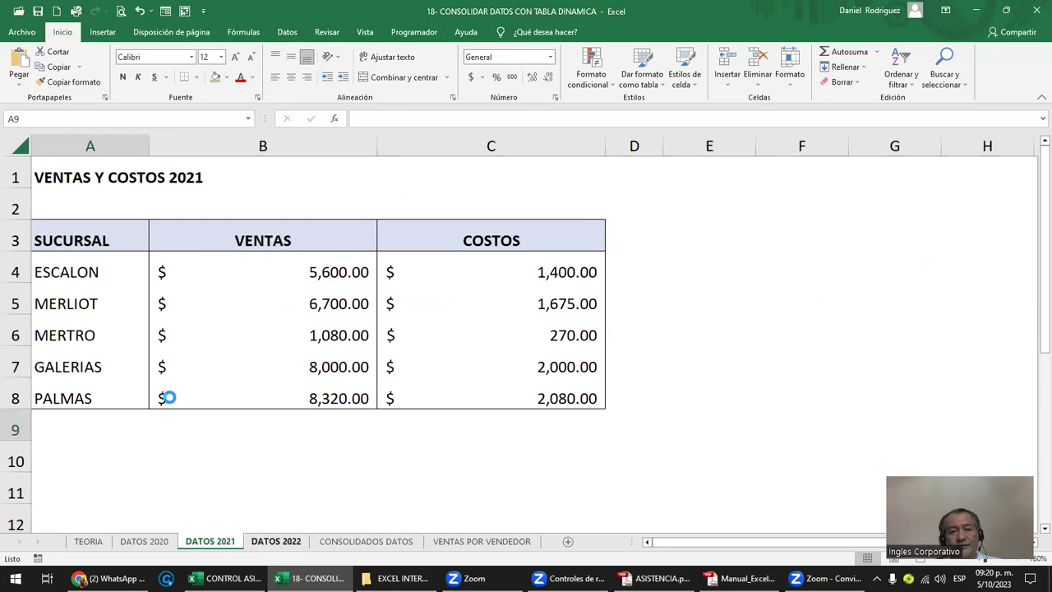
key("ctrl+Page_Down")
scroll(263, 530, "up", 1, "ctrl")
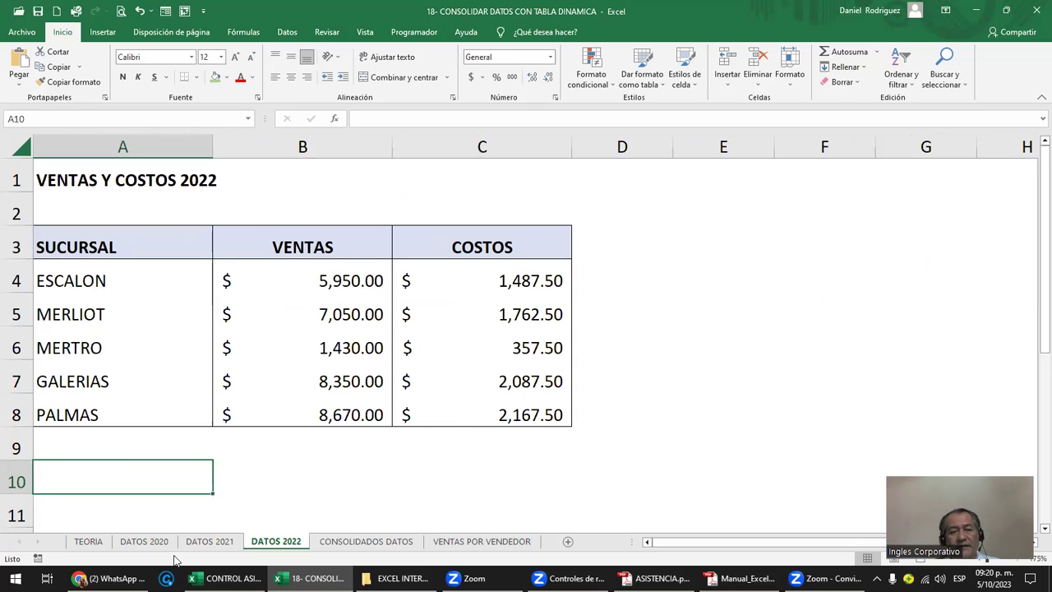
left_click(221, 541)
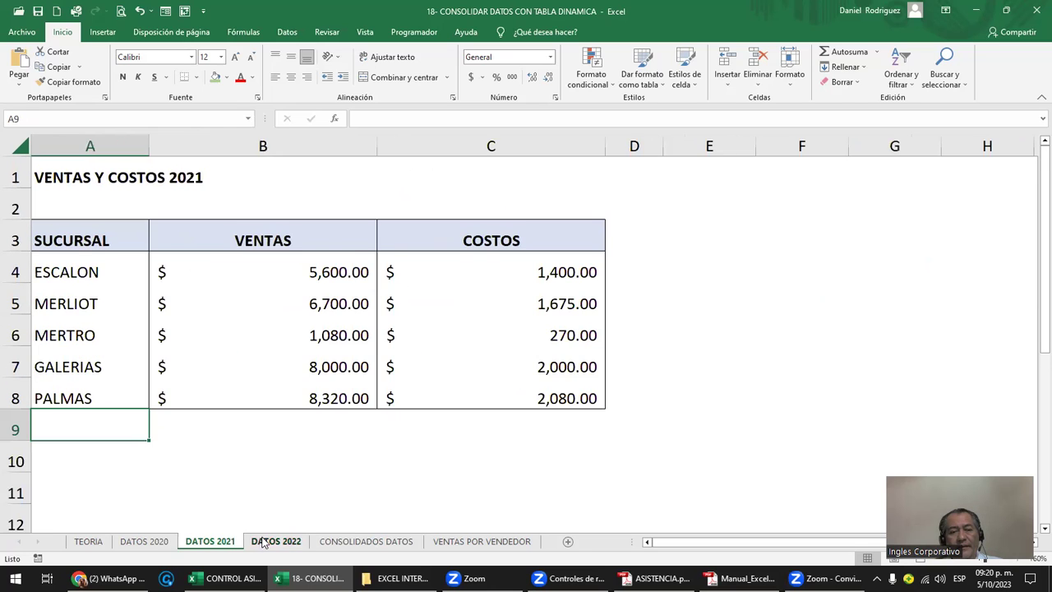
left_click(264, 540)
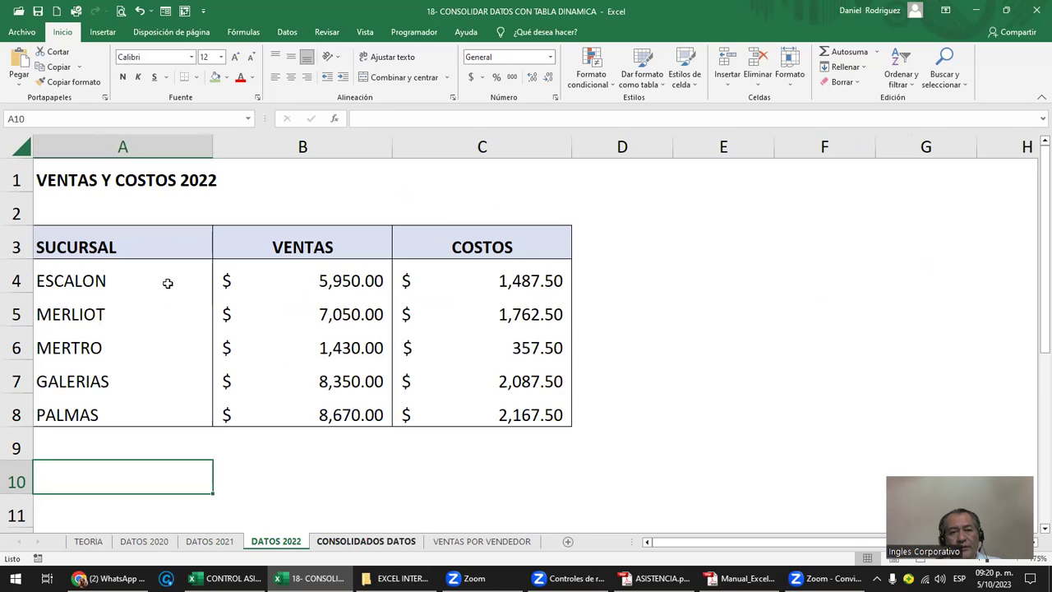
key("ctrl+Page_Down")
Step: Highlight the 2020 (A3:C8), 2021 (E3:G8) and 2022 tables on CONSOLIDADOS DATOS
left_click_drag(32, 206, 316, 265)
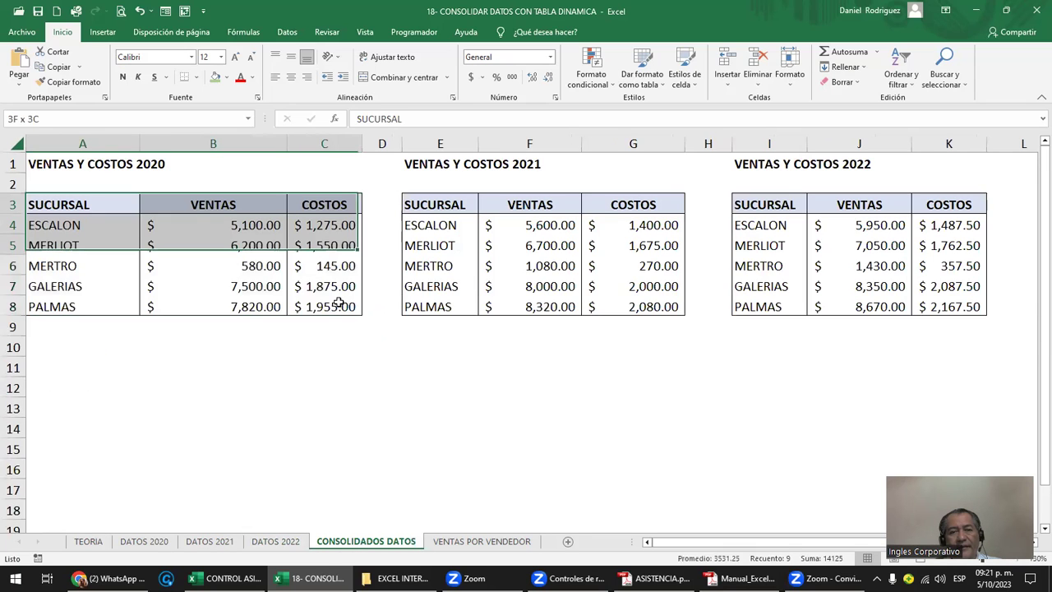
left_click_drag(339, 302, 339, 303)
left_click_drag(444, 205, 620, 305)
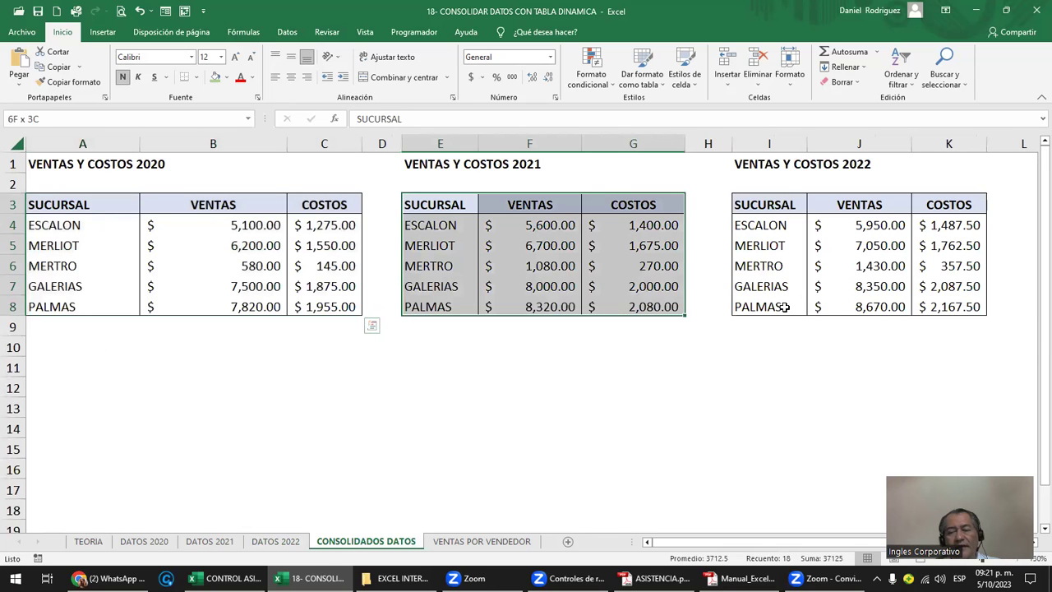
left_click(785, 306)
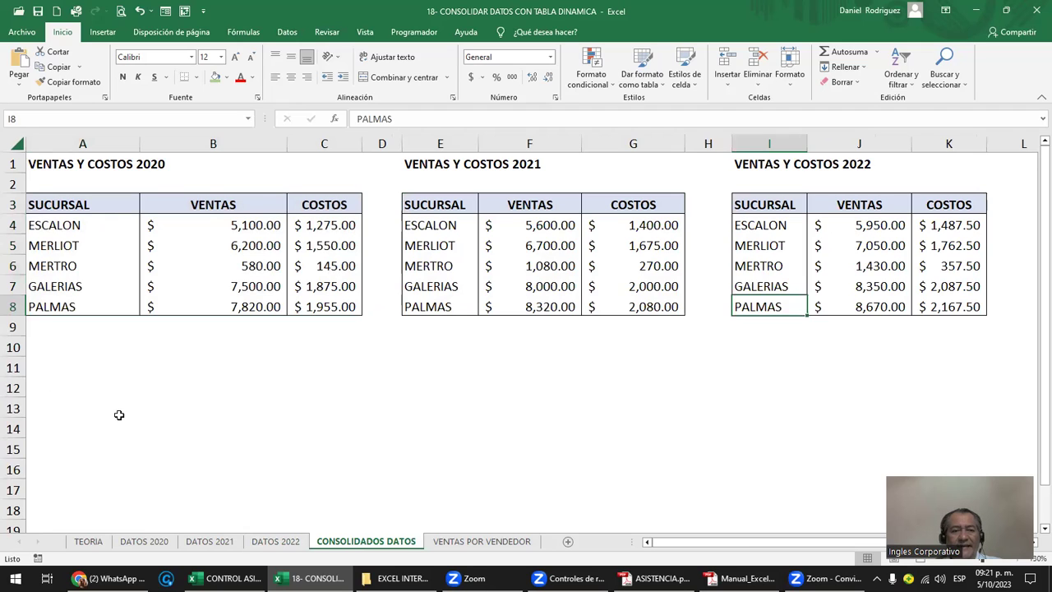
Step: Choose cell A12 for the report and launch the PivotTable Wizard with Alt+D, P
left_click(76, 384)
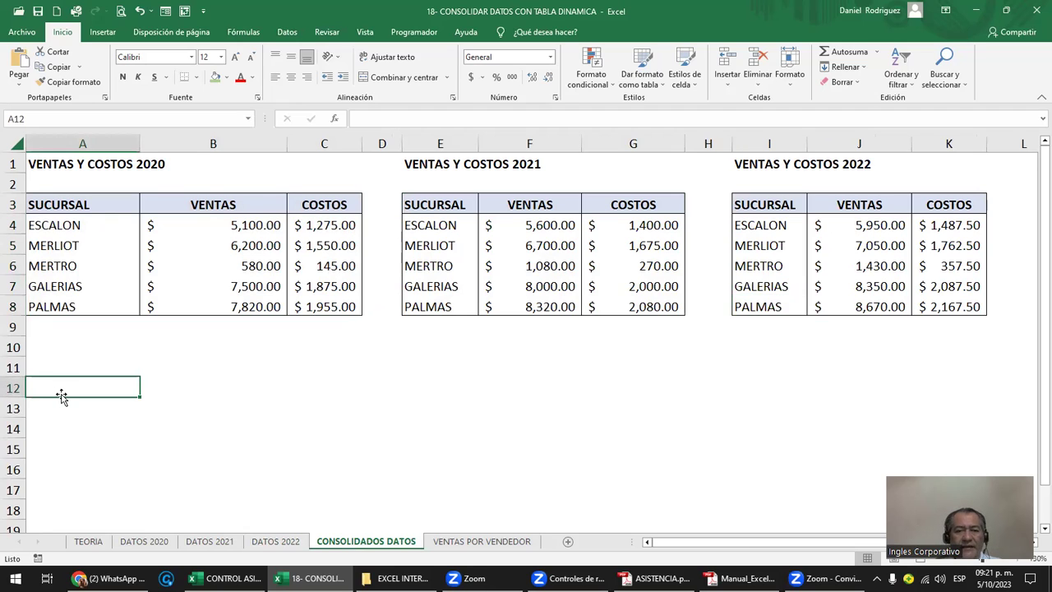
left_click_drag(62, 396, 345, 451)
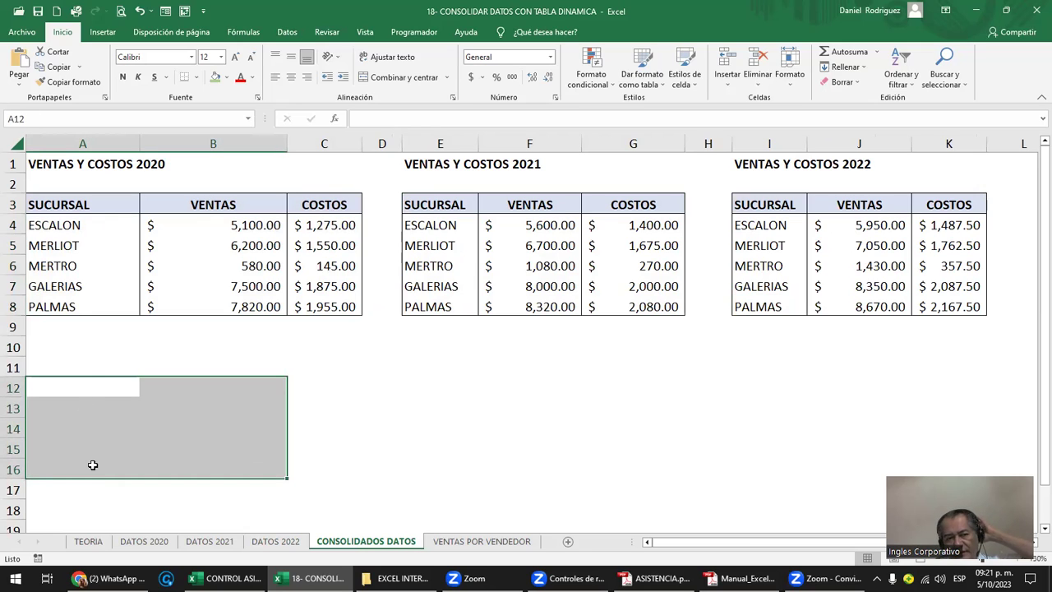
left_click(89, 380)
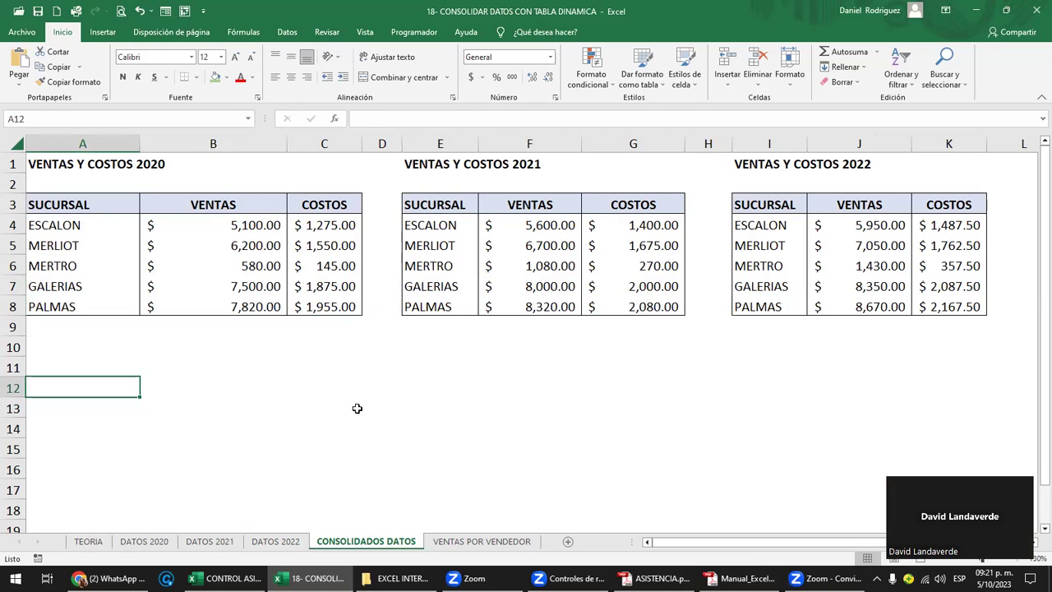
key("alt+d")
key("p")
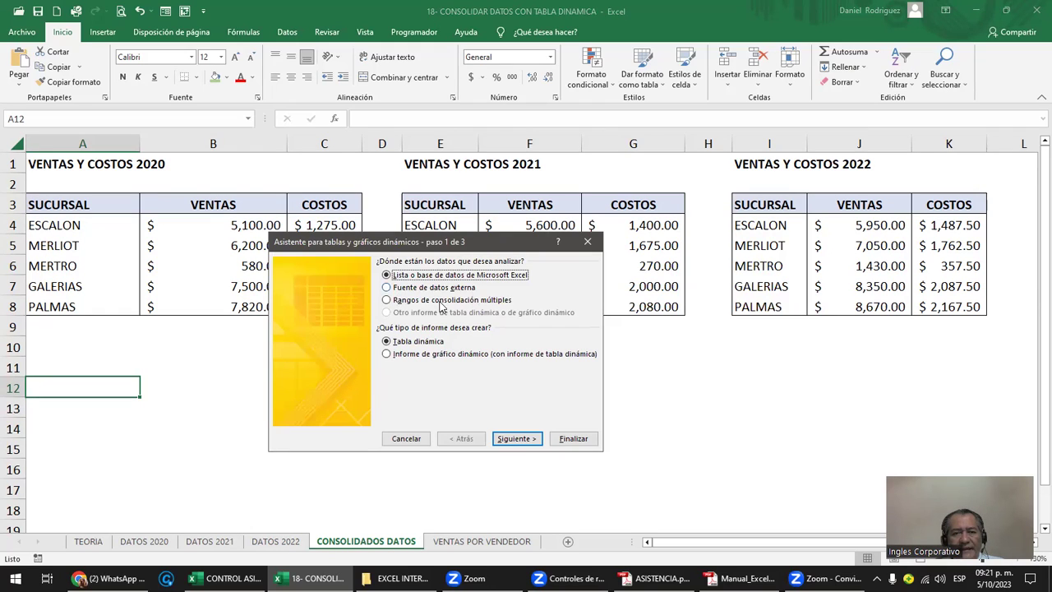
Step: Choose 'Rangos de consolidación múltiples' as the data source and advance to the page-field step
left_click(388, 301)
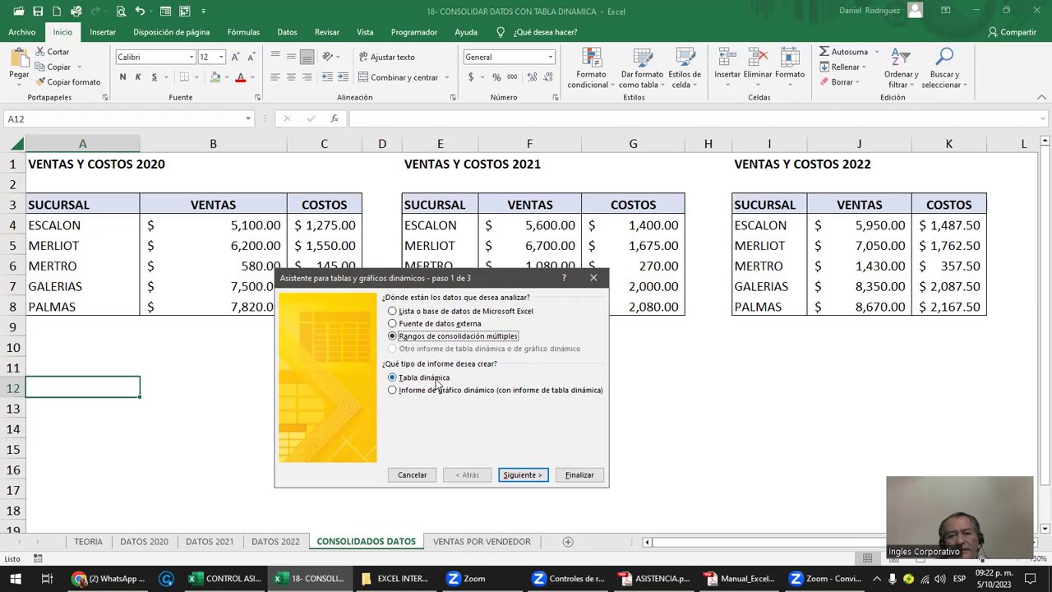
left_click(521, 475)
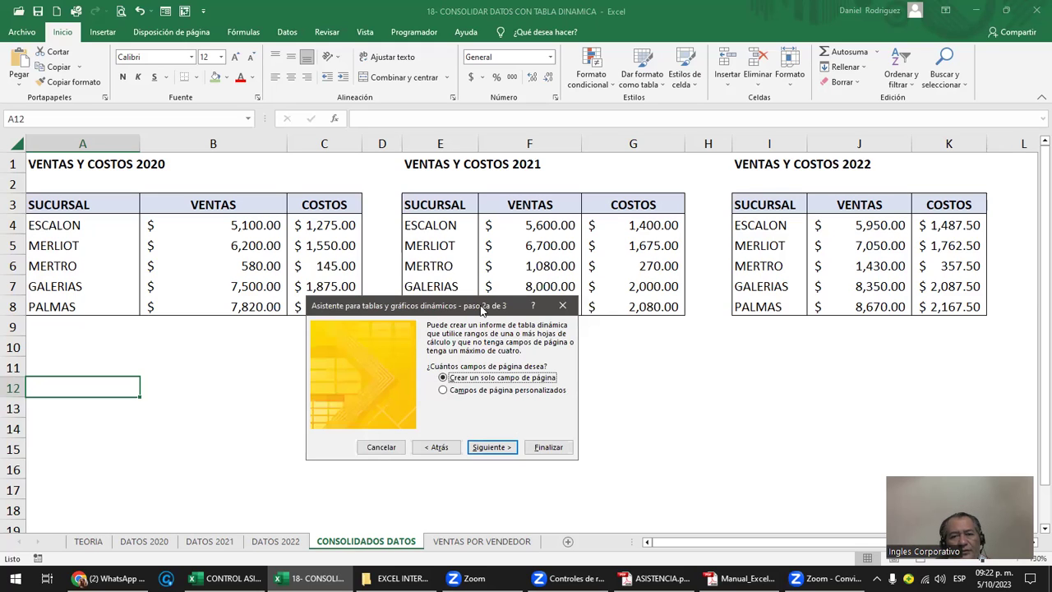
left_click_drag(482, 309, 577, 285)
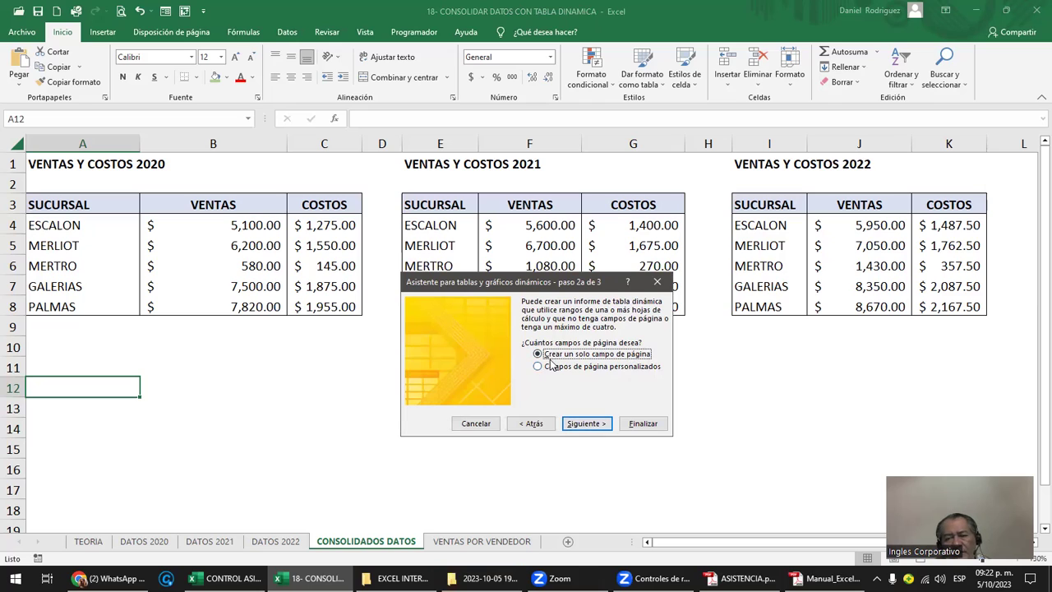
Step: Add ranges A3:C8, E3:G8 and I3:K8 to the consolidation list and advance to step 3
left_click(587, 423)
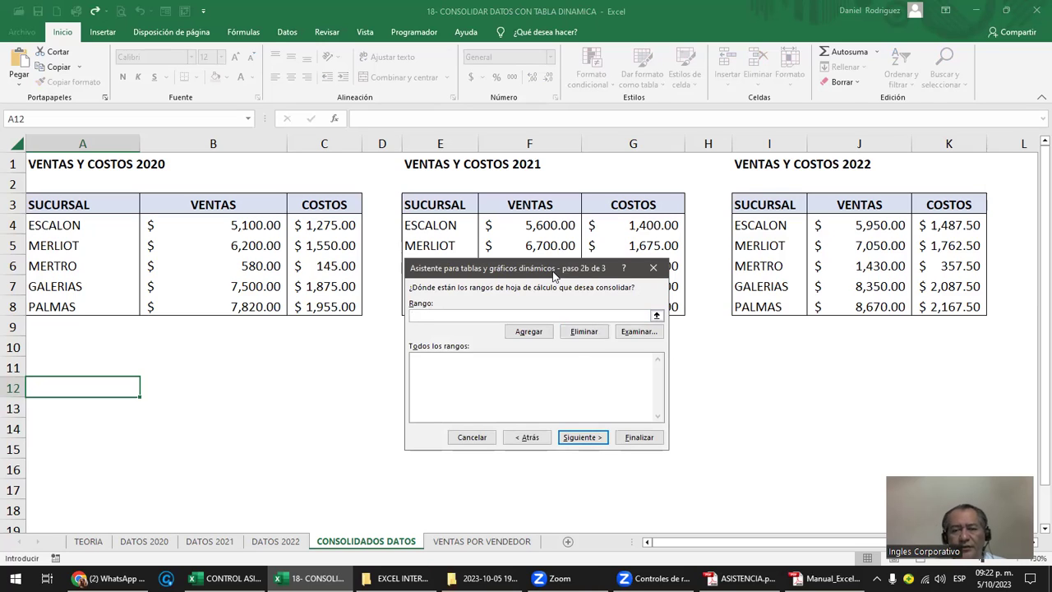
left_click_drag(553, 277, 642, 297)
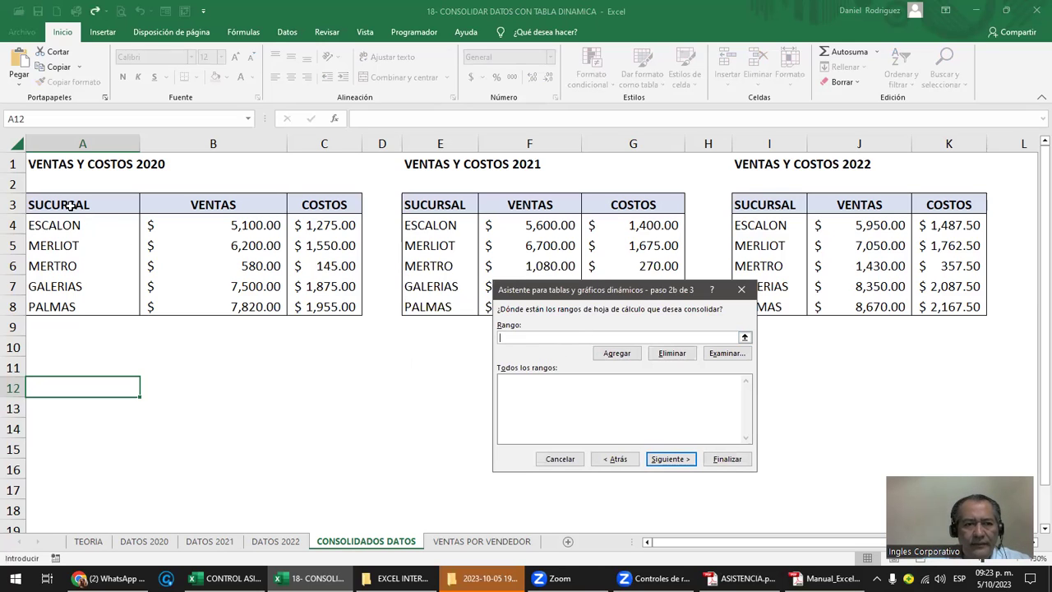
left_click_drag(71, 206, 322, 304)
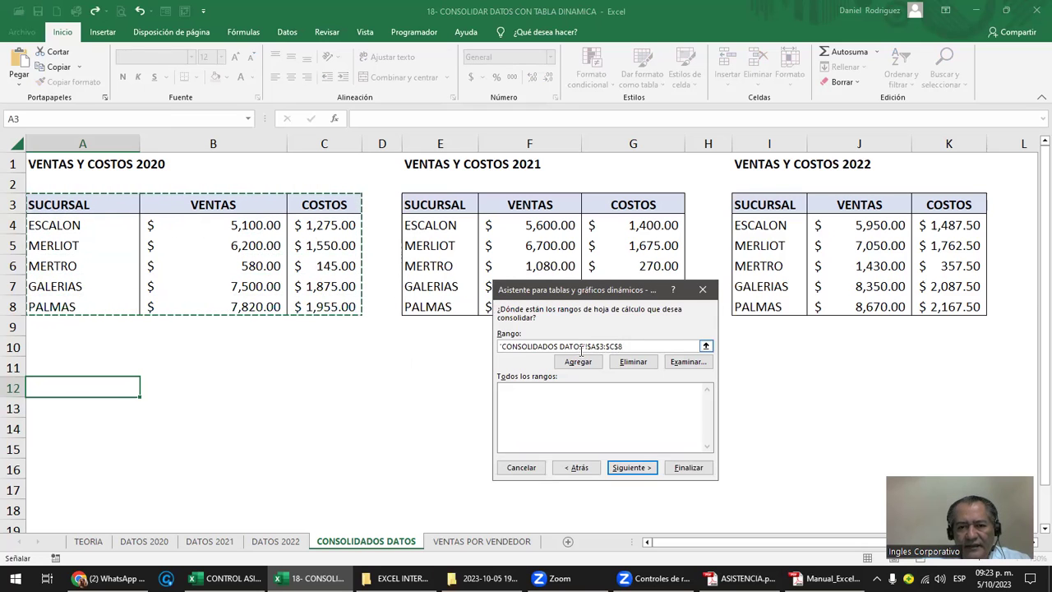
left_click(578, 364)
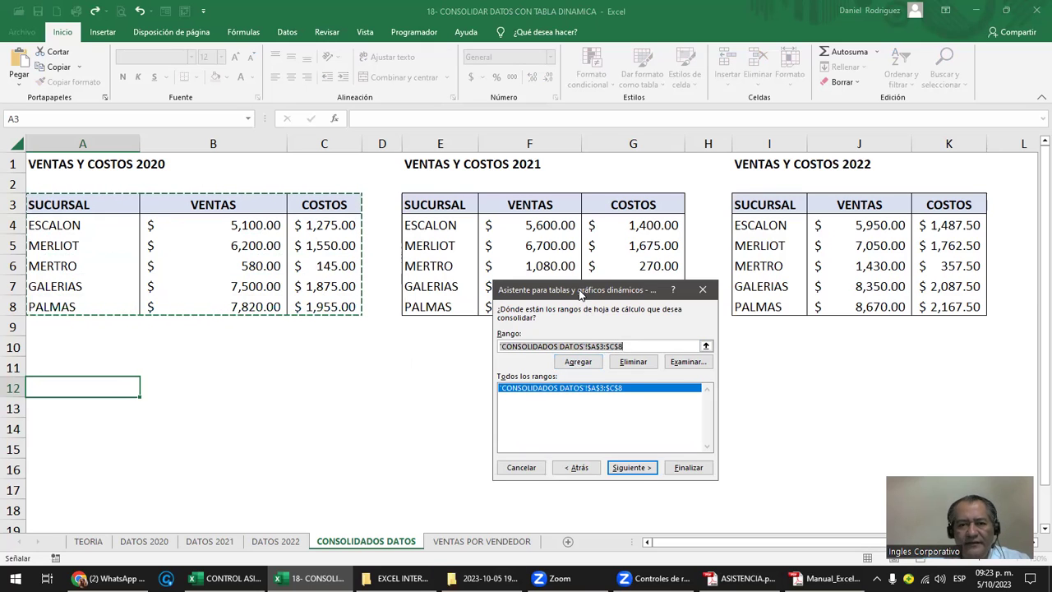
left_click_drag(580, 294, 543, 349)
mouse_move(430, 207)
left_mouse_down()
mouse_move(626, 248)
mouse_move(640, 297)
left_mouse_up()
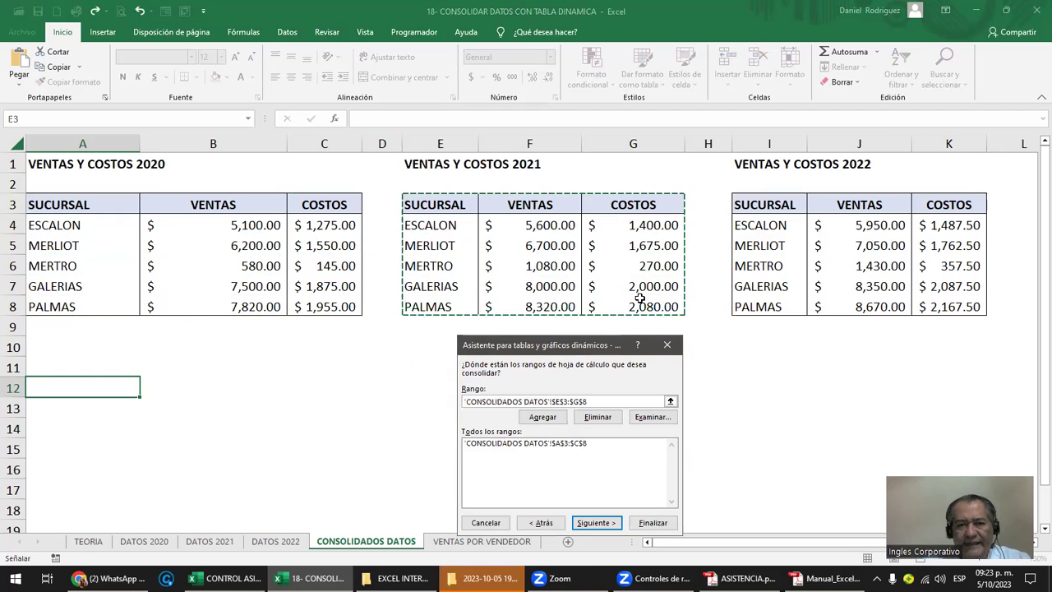
left_click(544, 416)
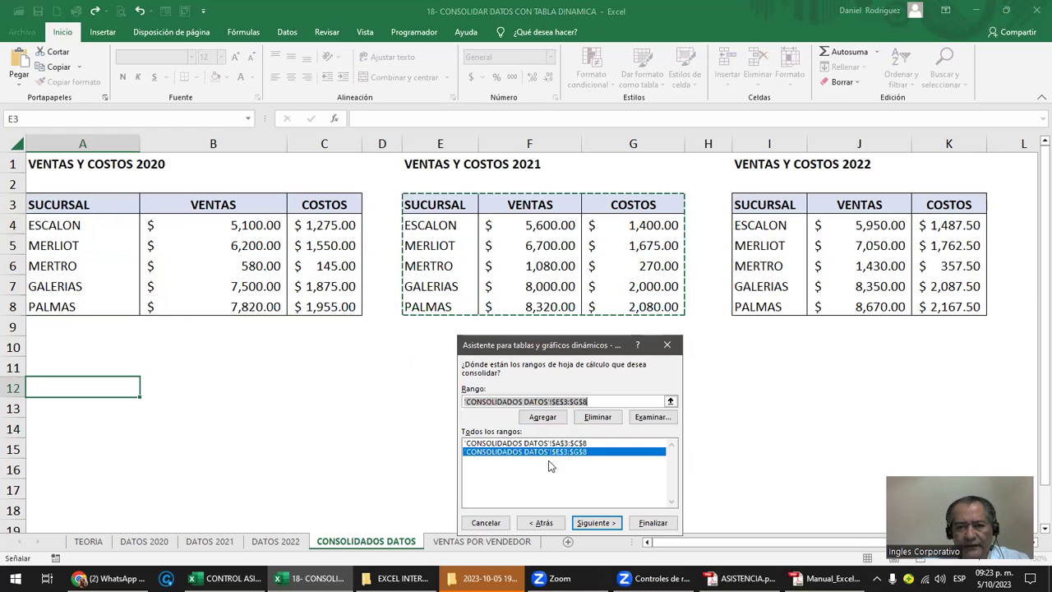
mouse_move(740, 207)
left_mouse_down()
mouse_move(926, 297)
mouse_move(929, 308)
left_mouse_up()
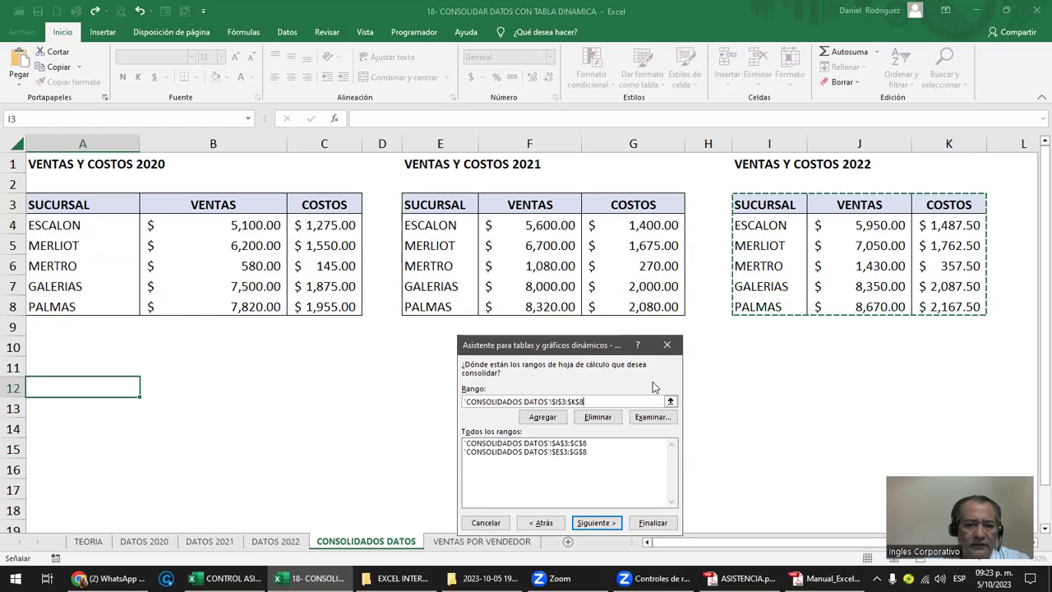
left_click(542, 416)
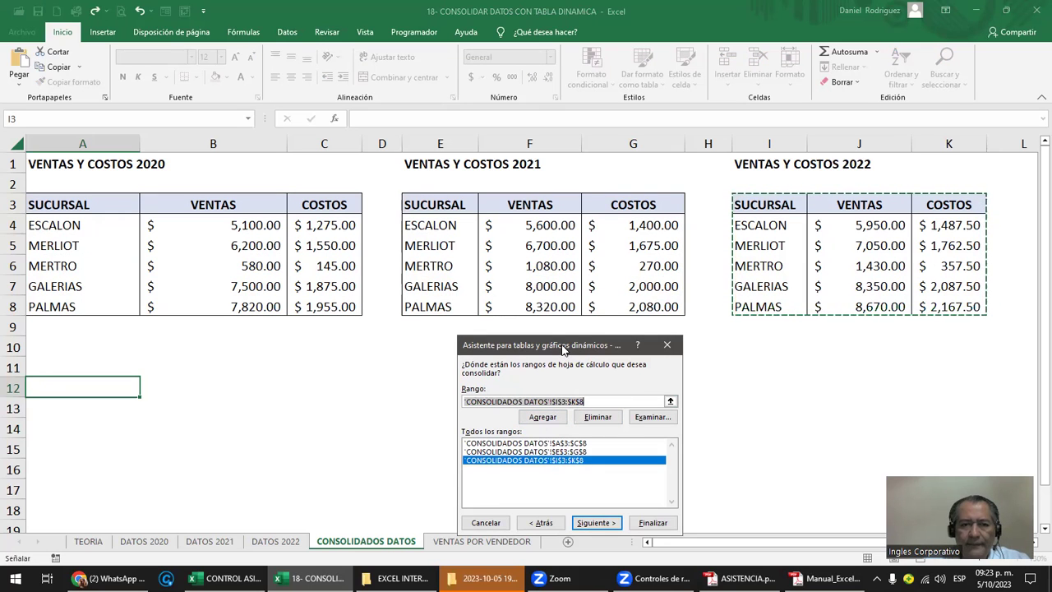
left_click_drag(563, 349, 344, 335)
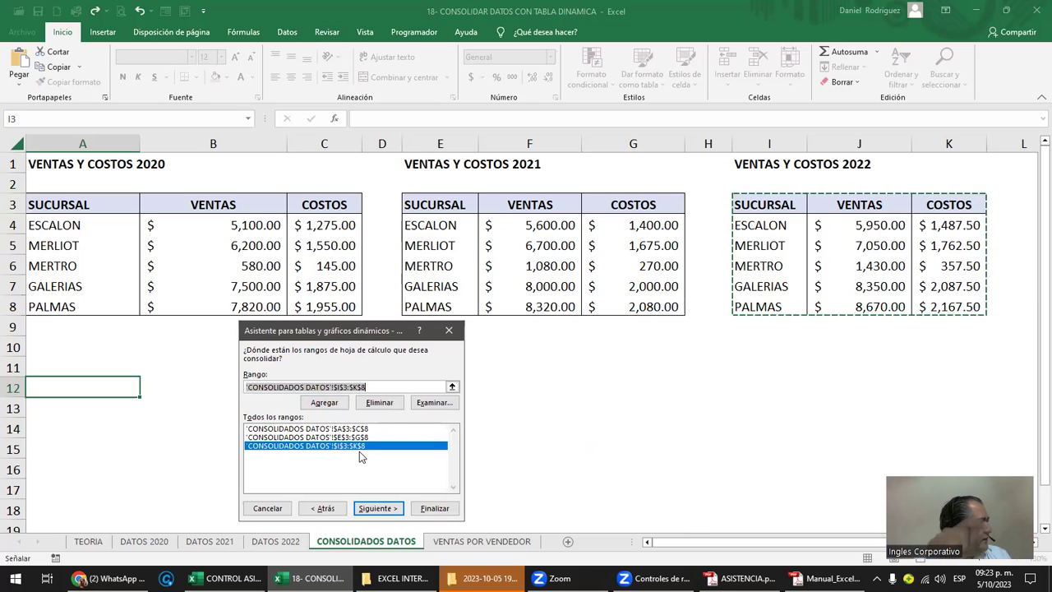
left_click(387, 510)
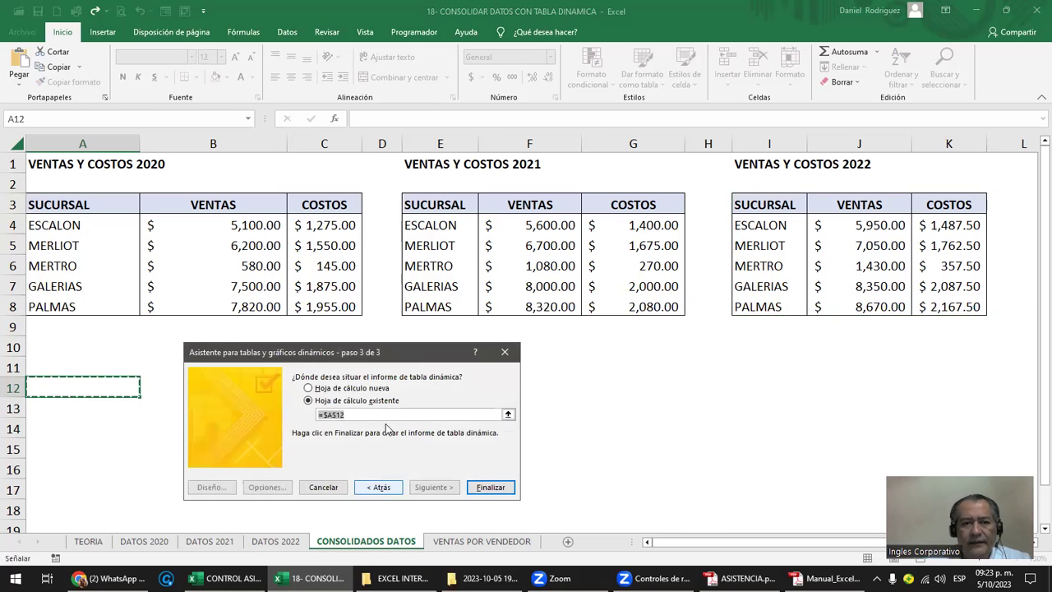
Step: Place the pivot table at cell A13 on the existing sheet and finish the wizard
left_click_drag(403, 359, 722, 325)
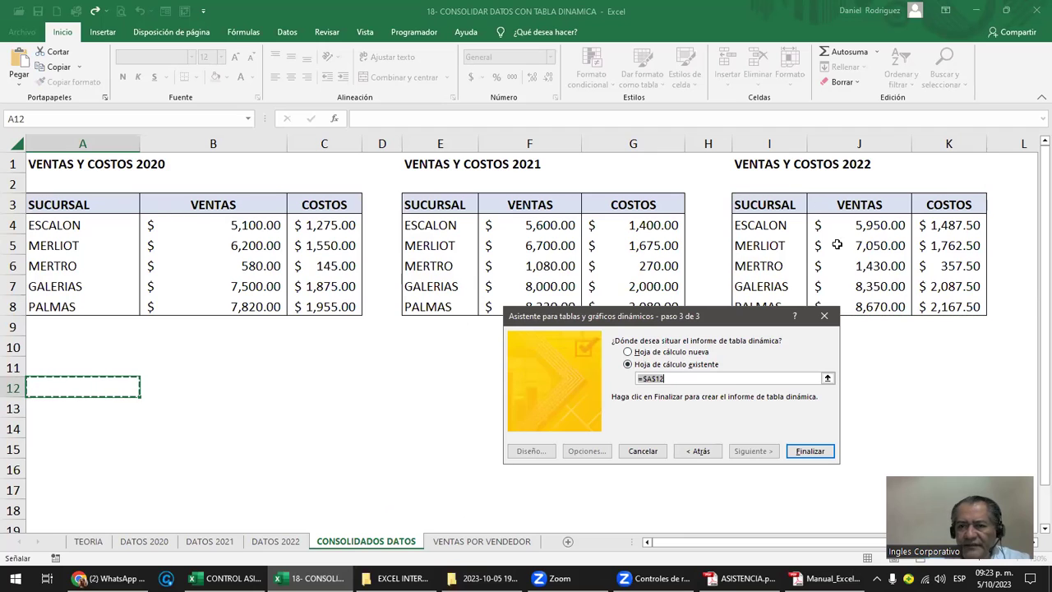
left_click(91, 408)
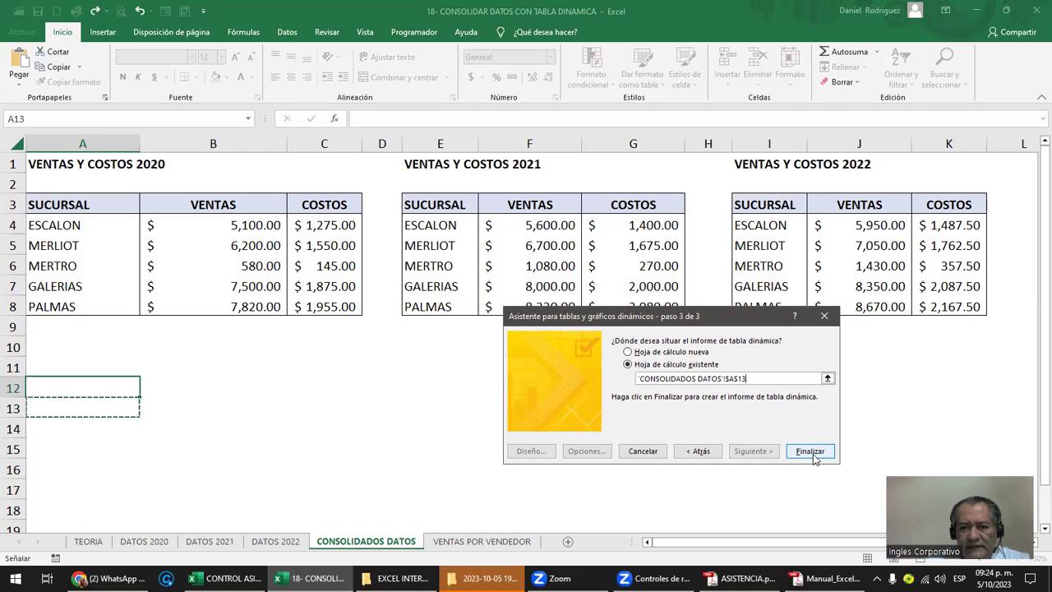
left_click(697, 451)
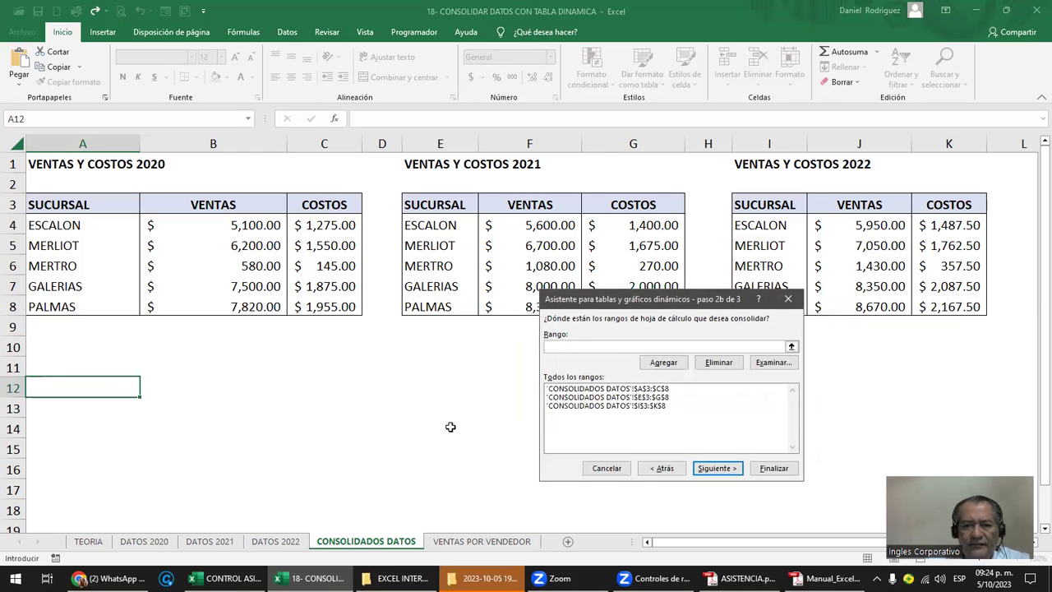
left_click(721, 467)
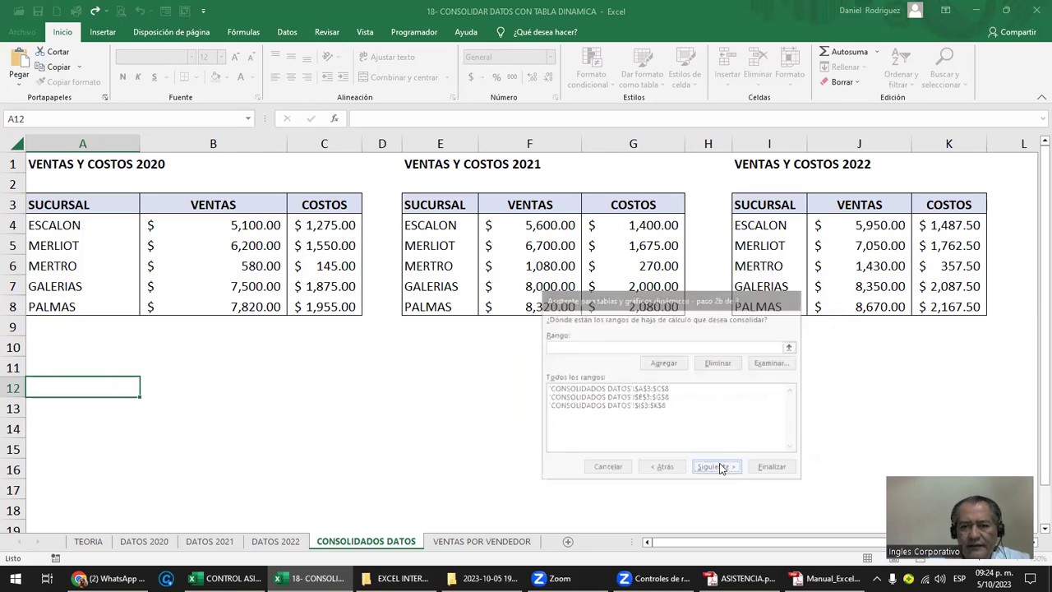
left_click(803, 453)
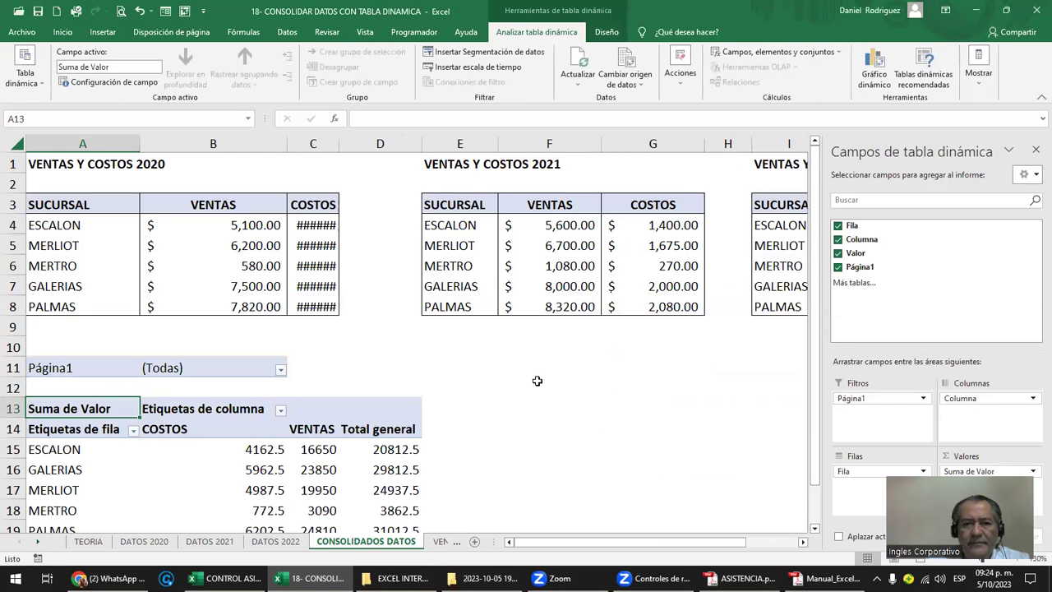
Step: Widen column C so the 2020 costs show as dollar amounts, and close the File Explorer window
left_click(323, 265)
left_click_drag(338, 144, 386, 144)
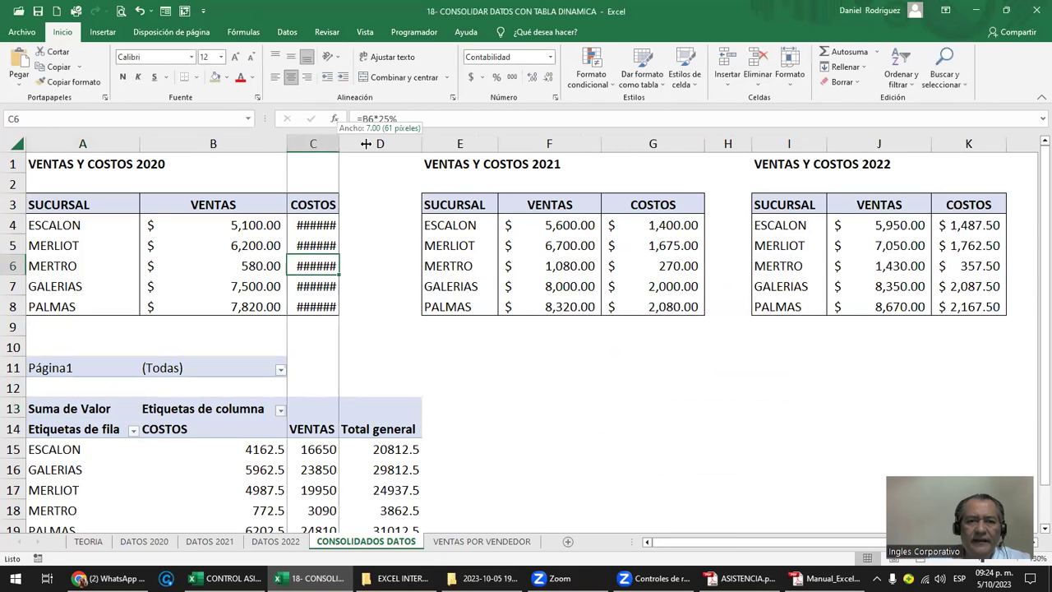
left_click(485, 578)
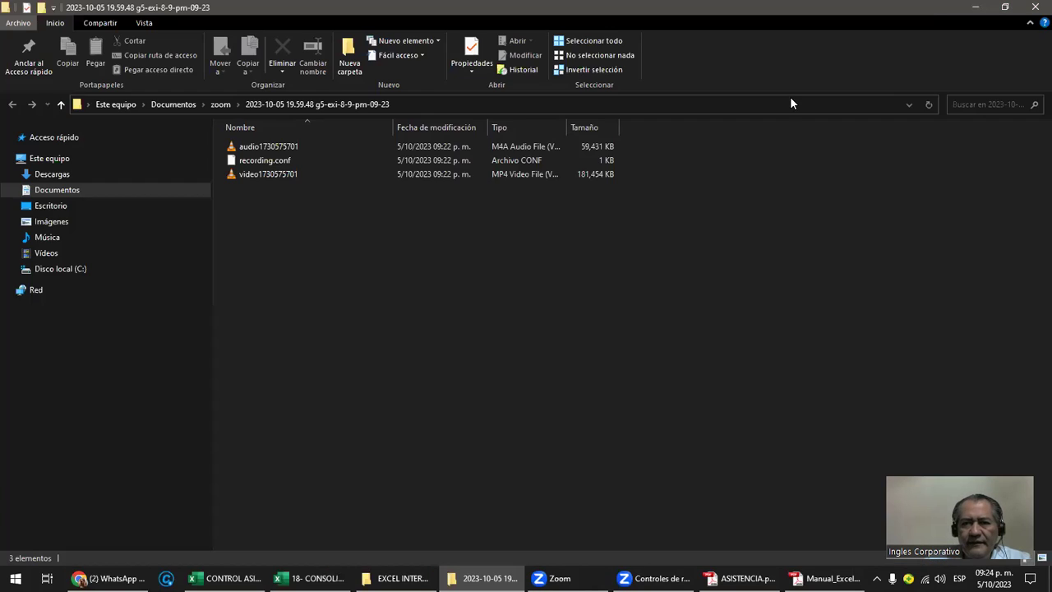
left_click(1034, 8)
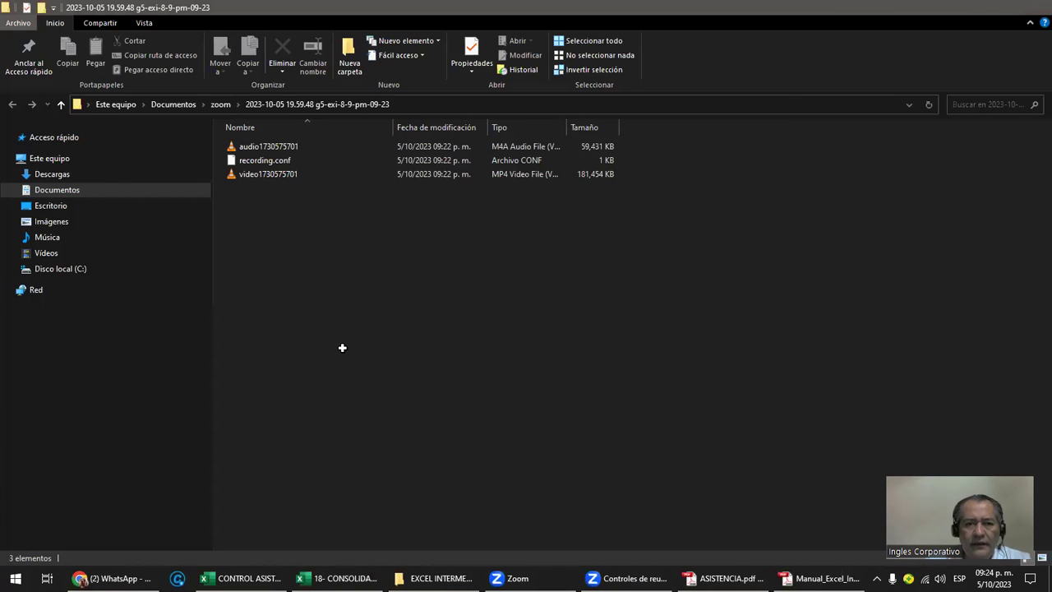
Step: Check the pivot's branch labels ESCALON through PALMAS and ESCALON's COSTOS value 4162.5
scroll(344, 347, "down", 1)
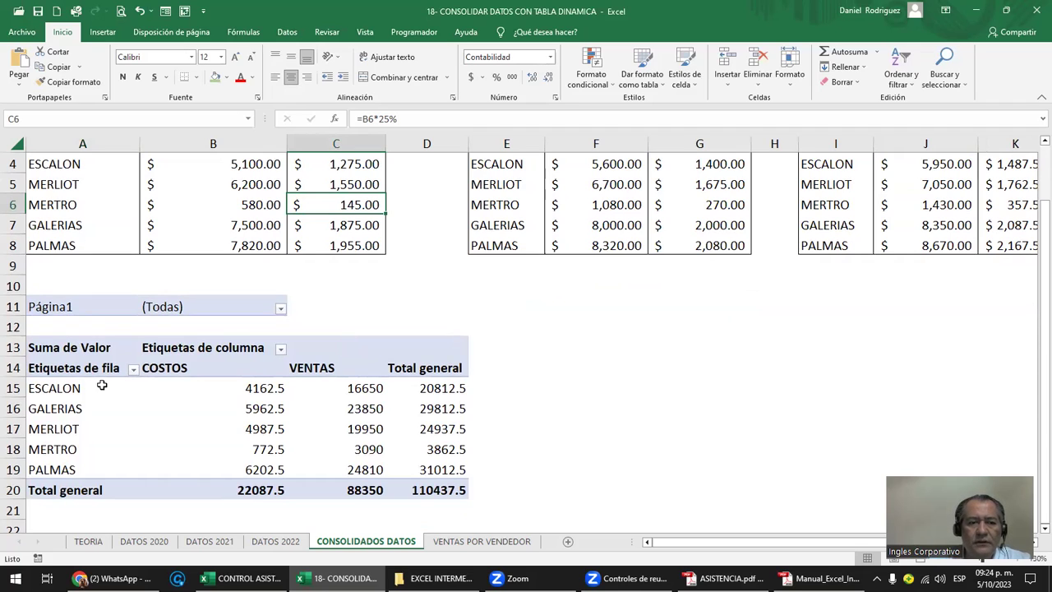
left_click(65, 386)
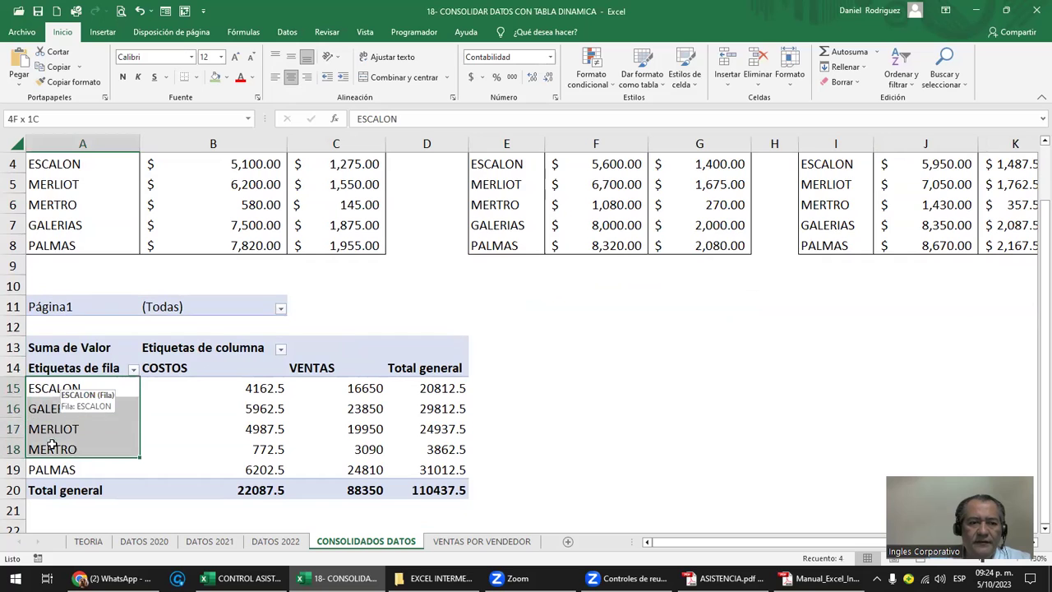
left_click_drag(59, 402, 48, 462)
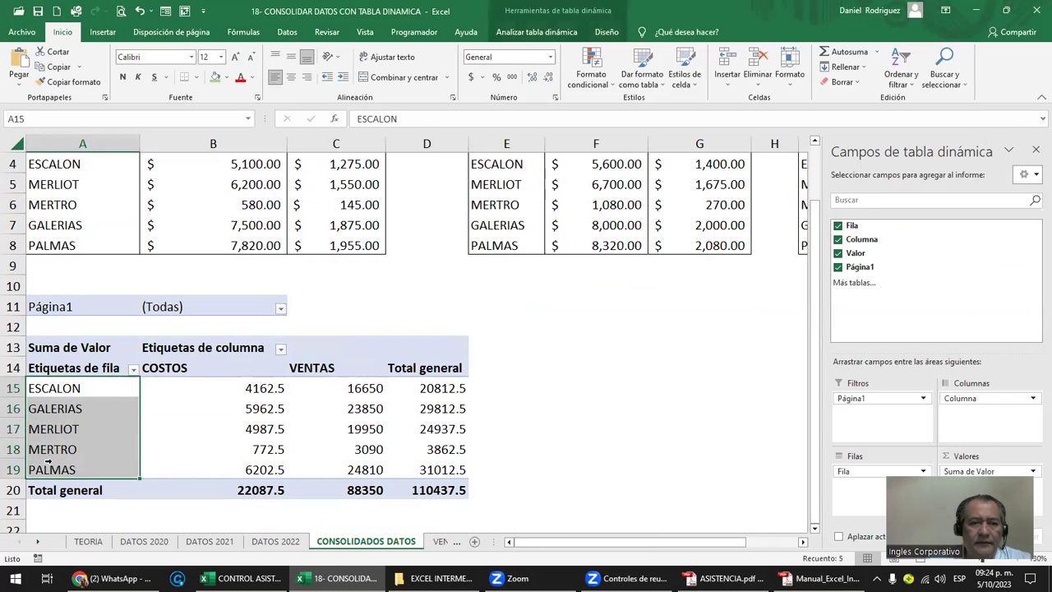
left_click(243, 389)
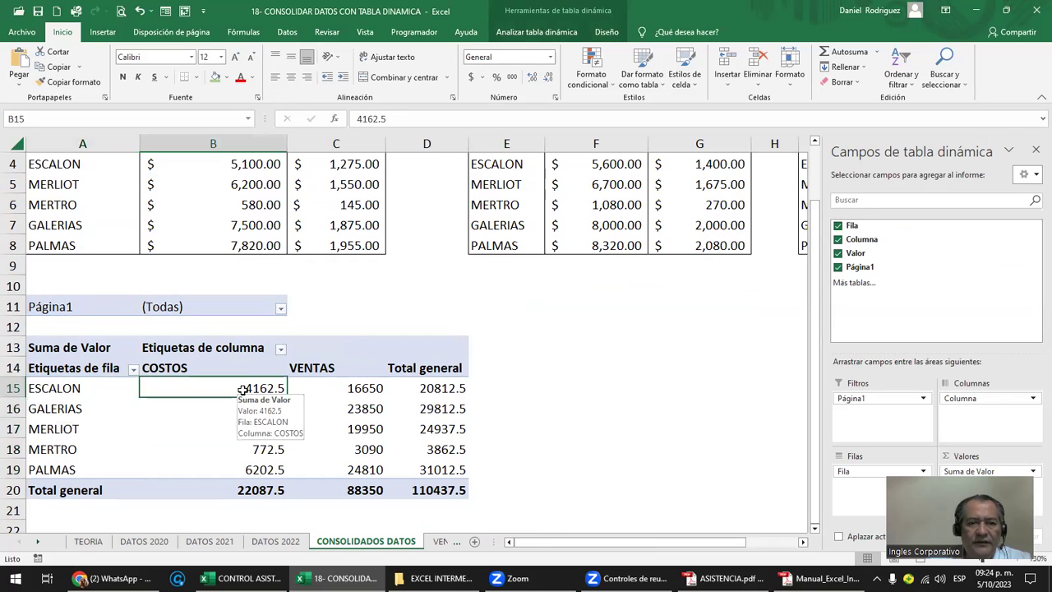
scroll(244, 389, "up", 1)
left_click(629, 347)
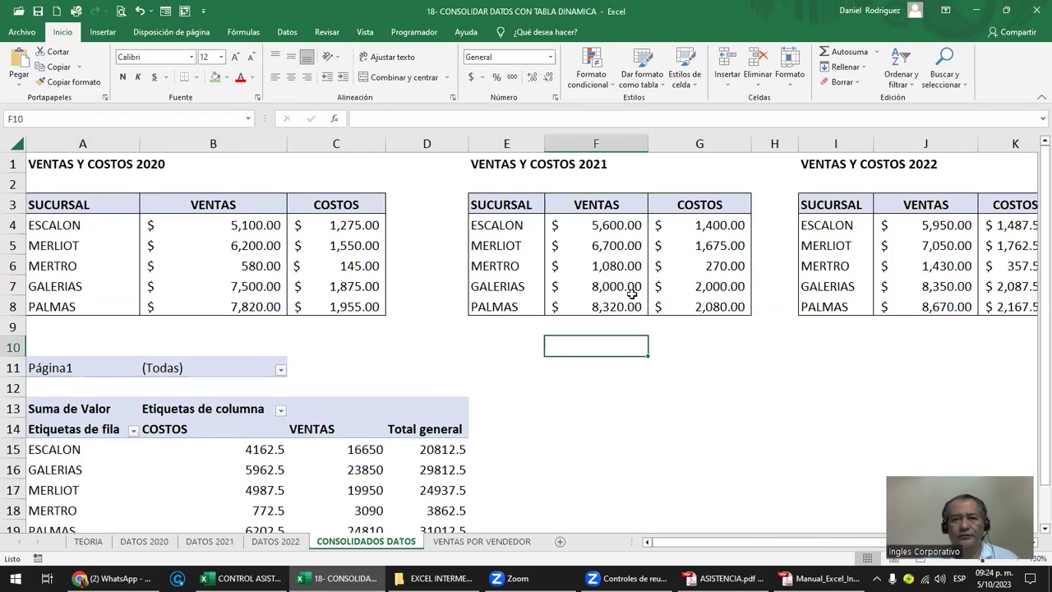
left_click(334, 143)
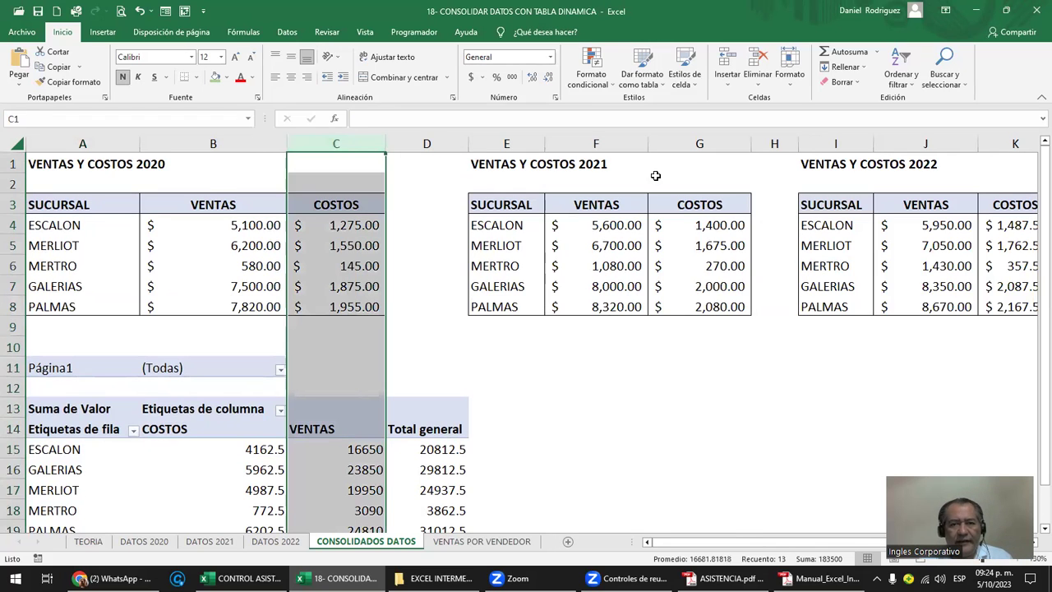
left_click(699, 144, "ctrl")
left_click(1018, 144, "ctrl")
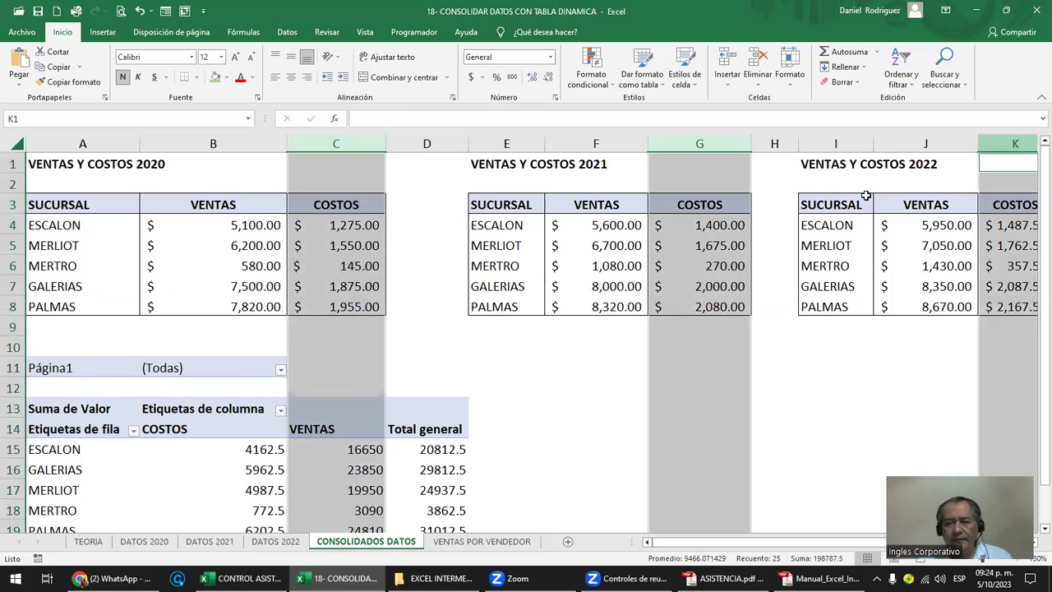
left_click(472, 382)
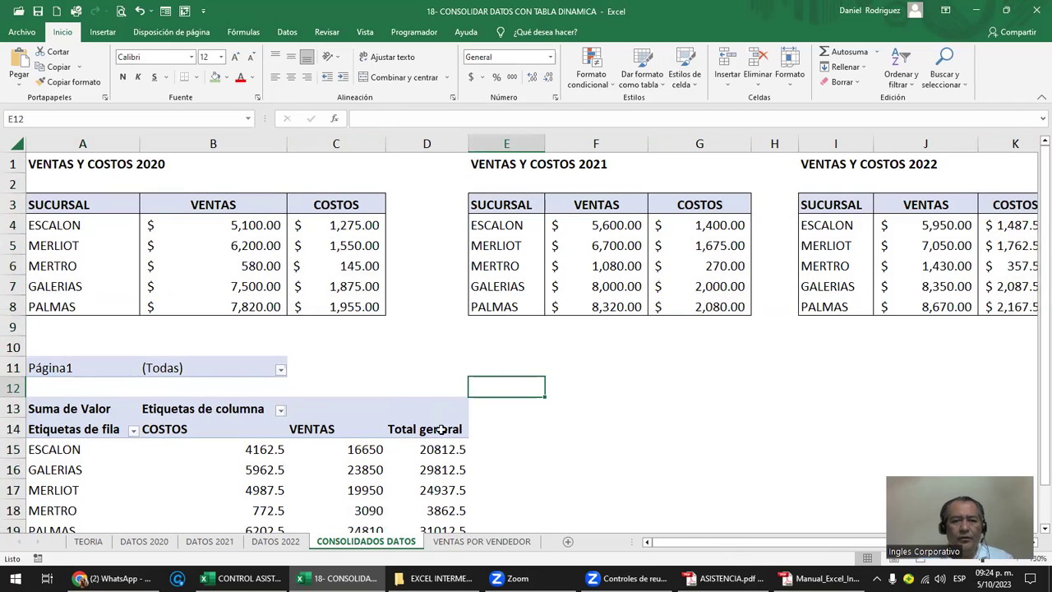
mouse_move(446, 444)
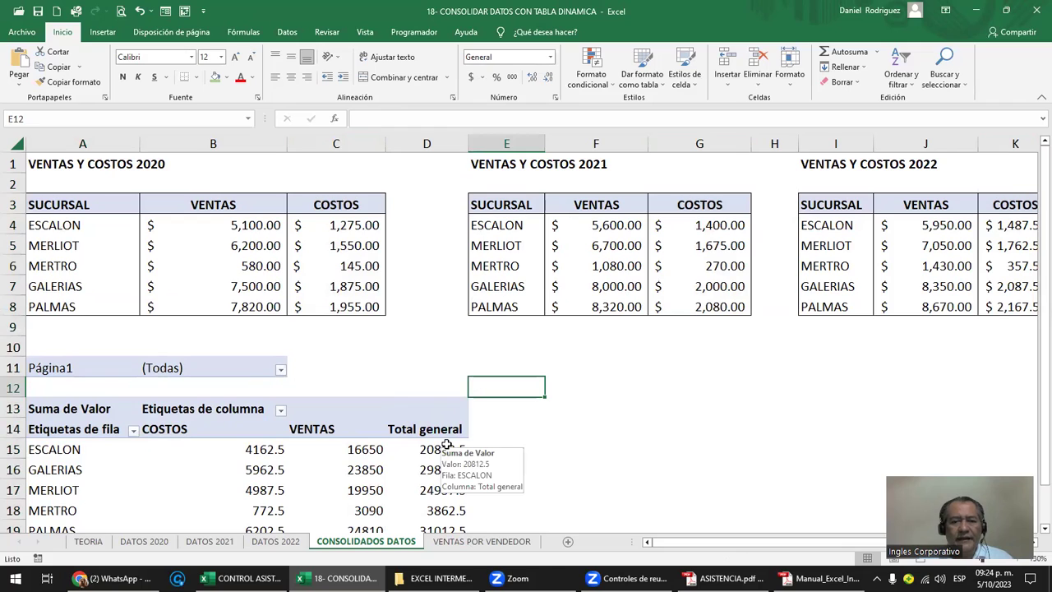
left_click_drag(371, 453, 257, 459)
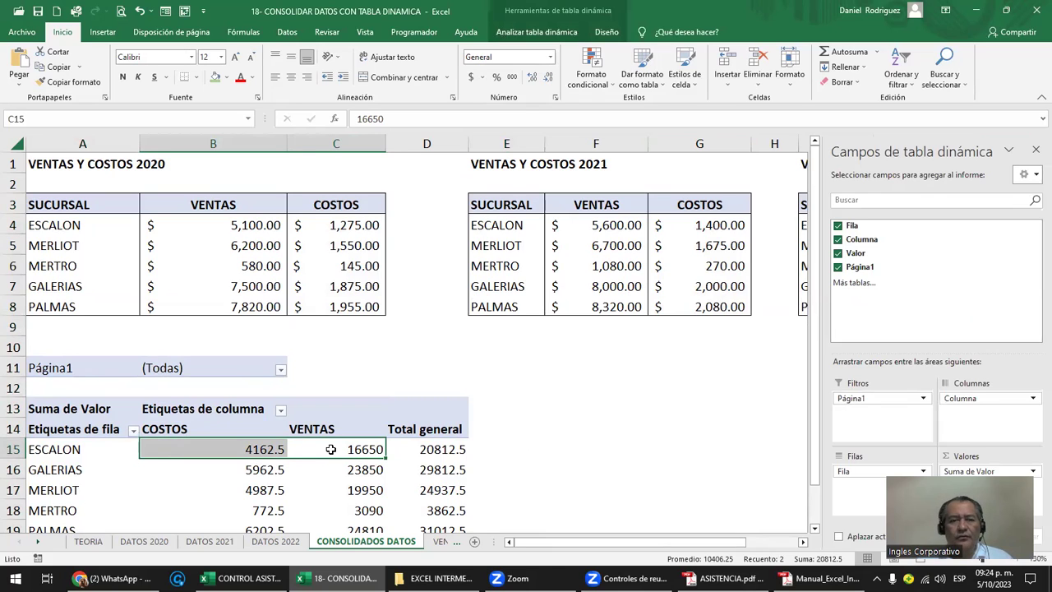
left_click(426, 448)
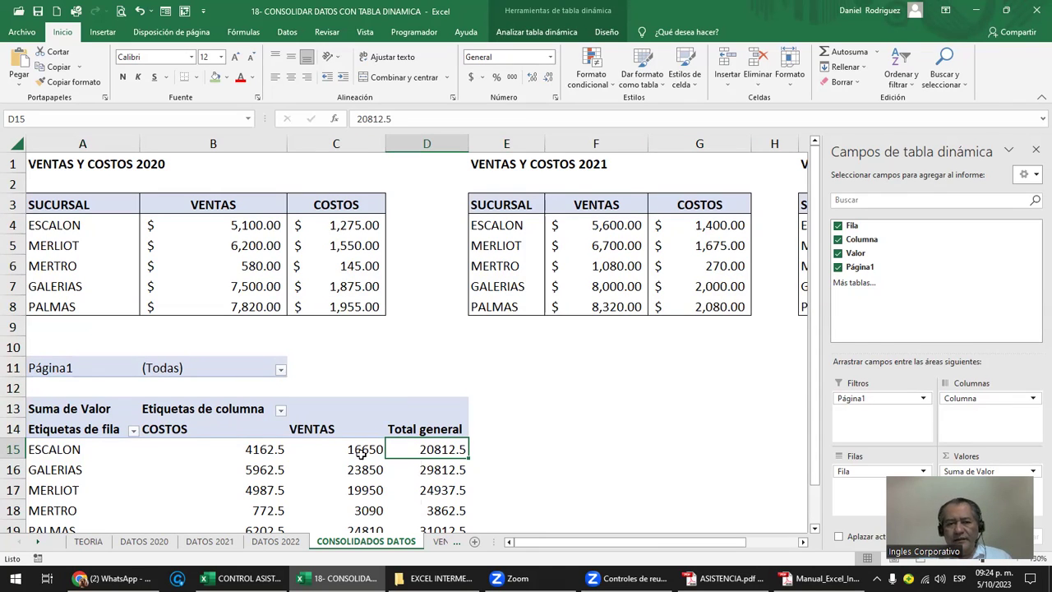
left_click_drag(361, 454, 267, 449)
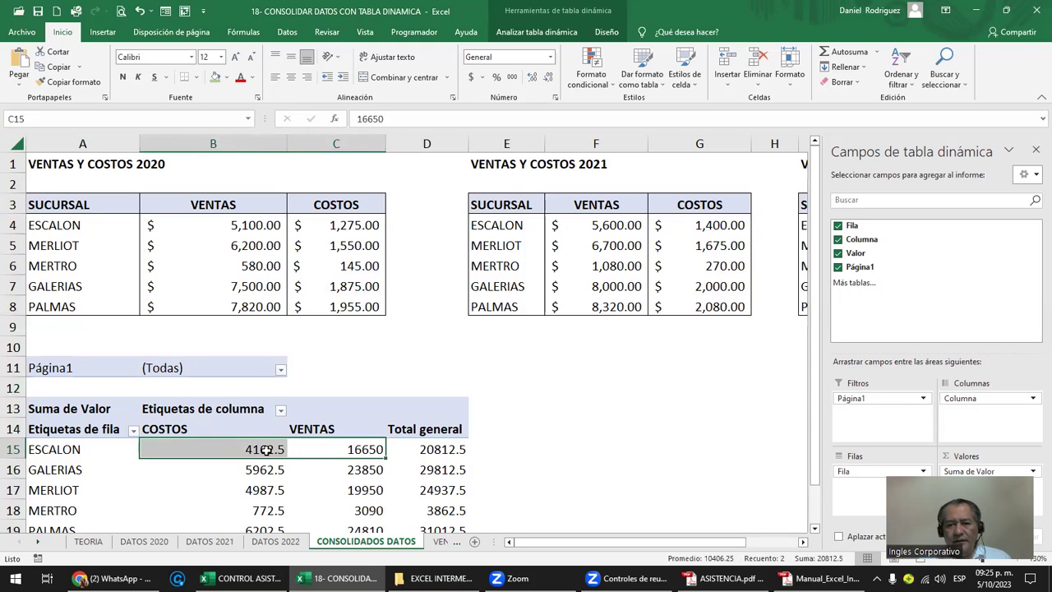
left_click(423, 448)
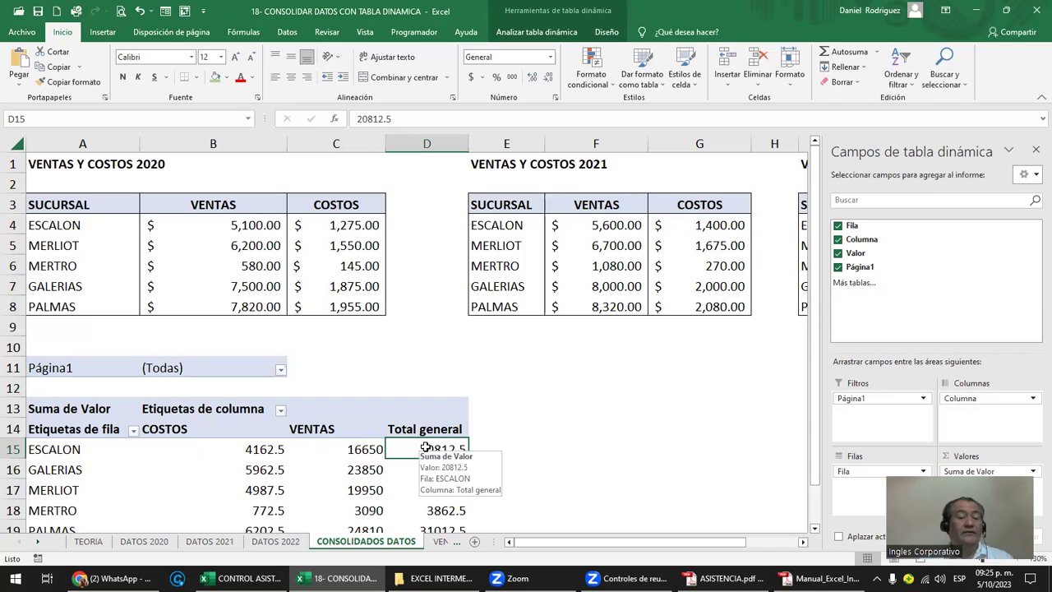
scroll(425, 447, "down", 2)
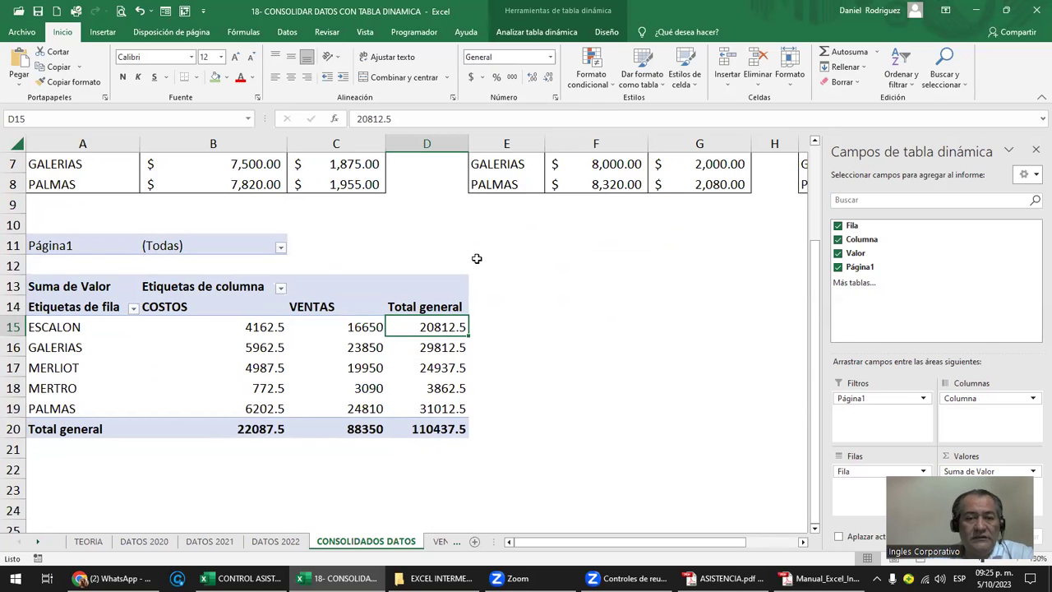
left_click_drag(440, 287, 451, 423)
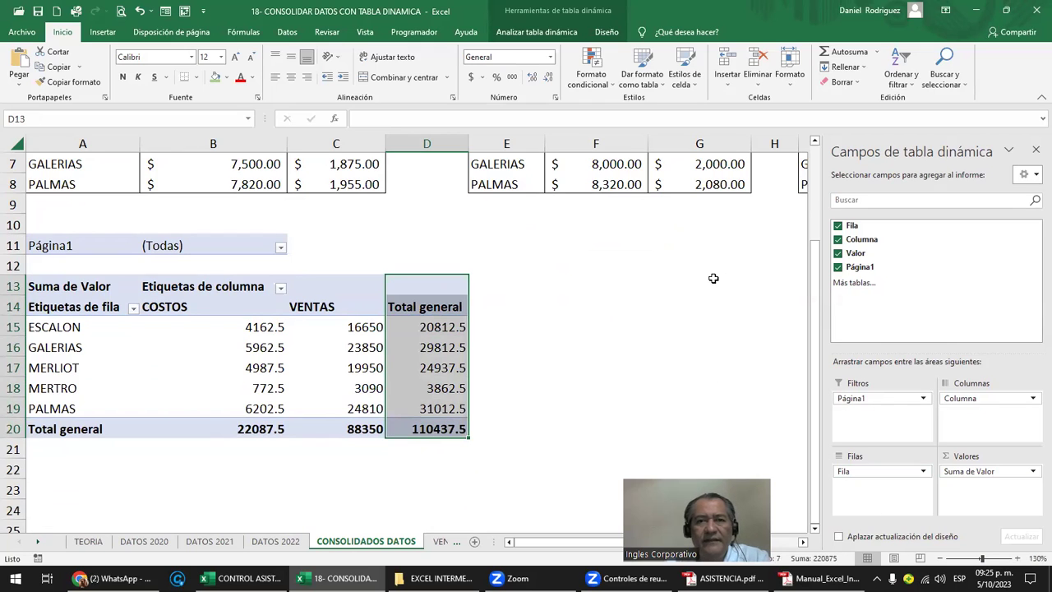
Step: Switch the pivot's grand totals to Desactivado para filas y columnas from the Diseño tab
left_click(607, 31)
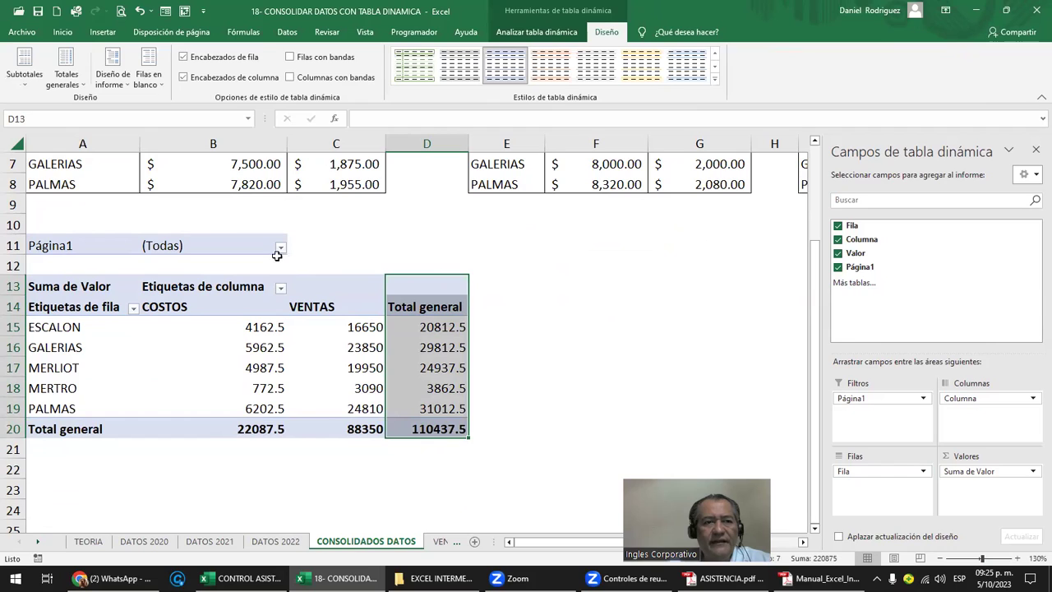
left_click(76, 84)
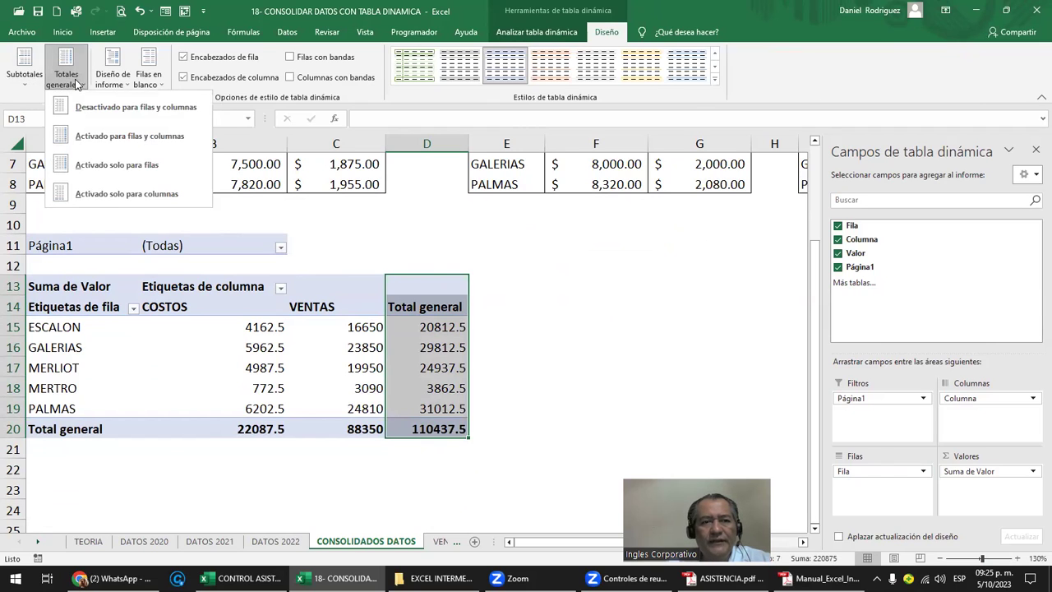
left_click(109, 109)
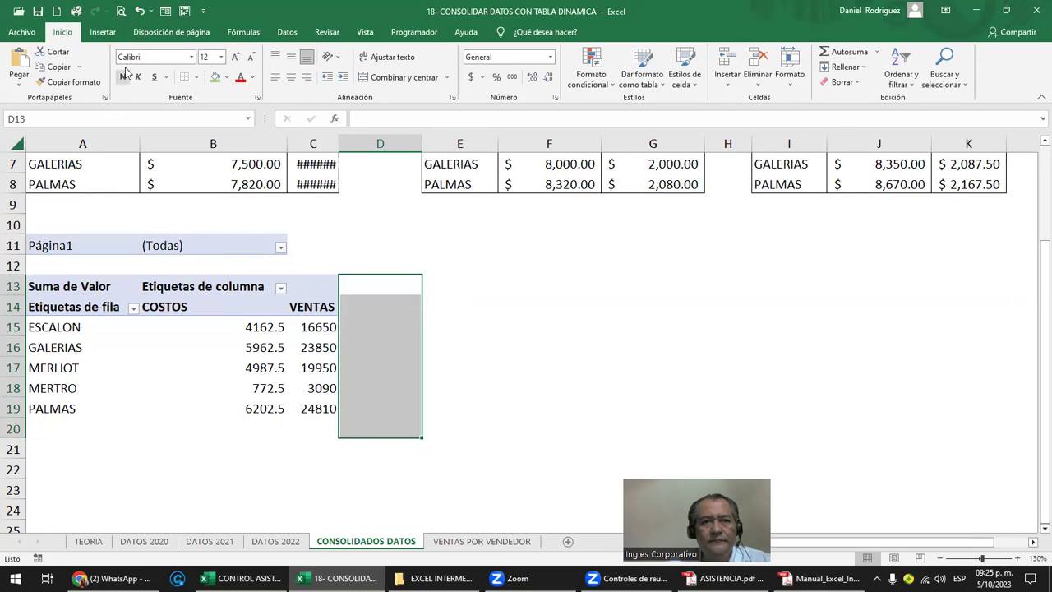
Step: Minimize Excel and bring the WhatsApp Web class group chat to the front
key("super+Down")
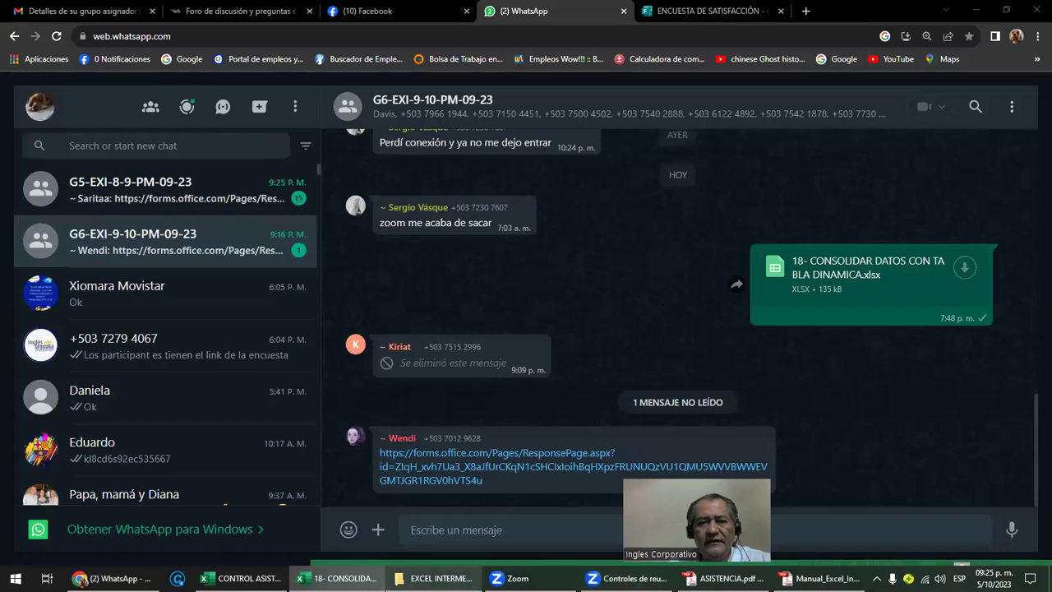
left_click(469, 530)
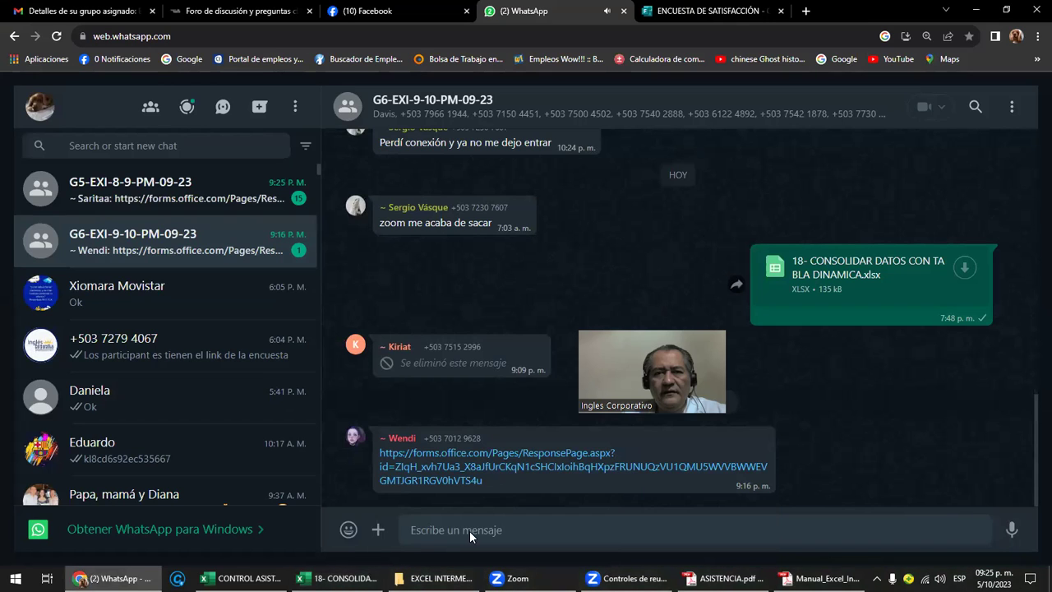
key("alt+Tab")
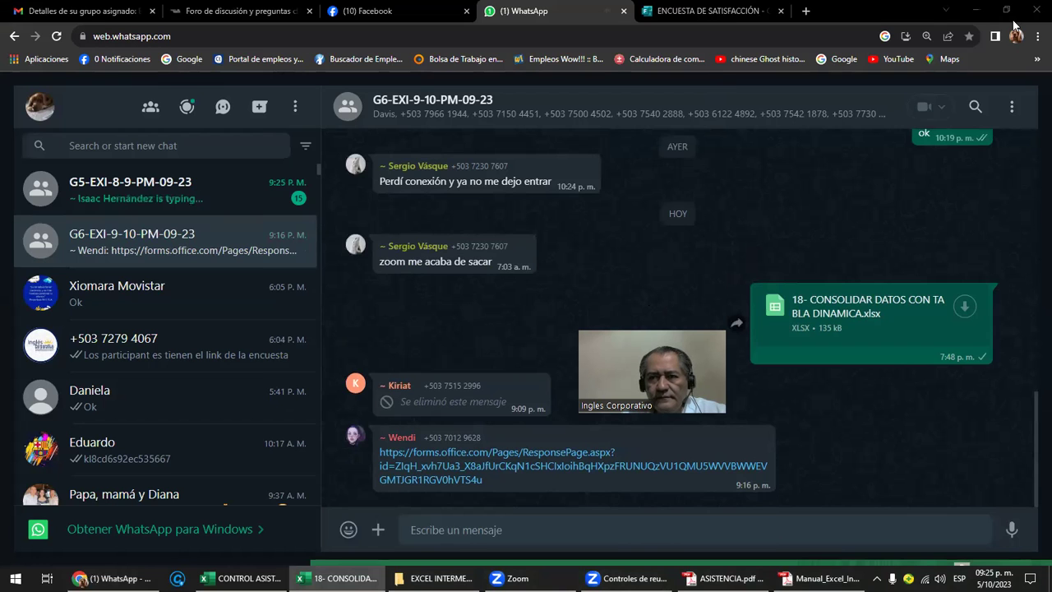
Step: Minimize WhatsApp and the Adobe Reader manual to return to the consolidation workbook in Excel
left_click(980, 10)
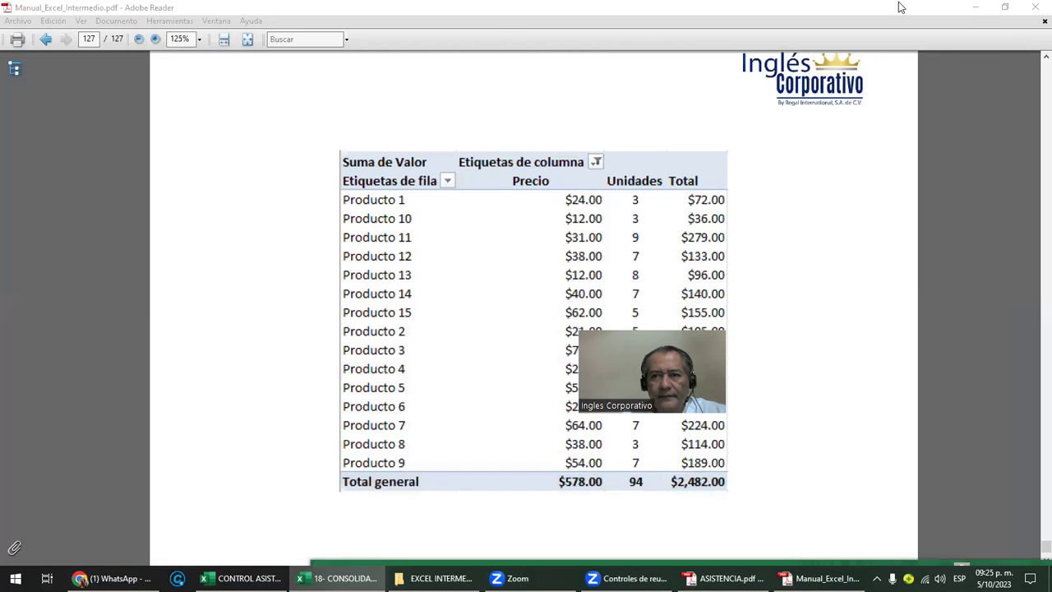
left_click(976, 9)
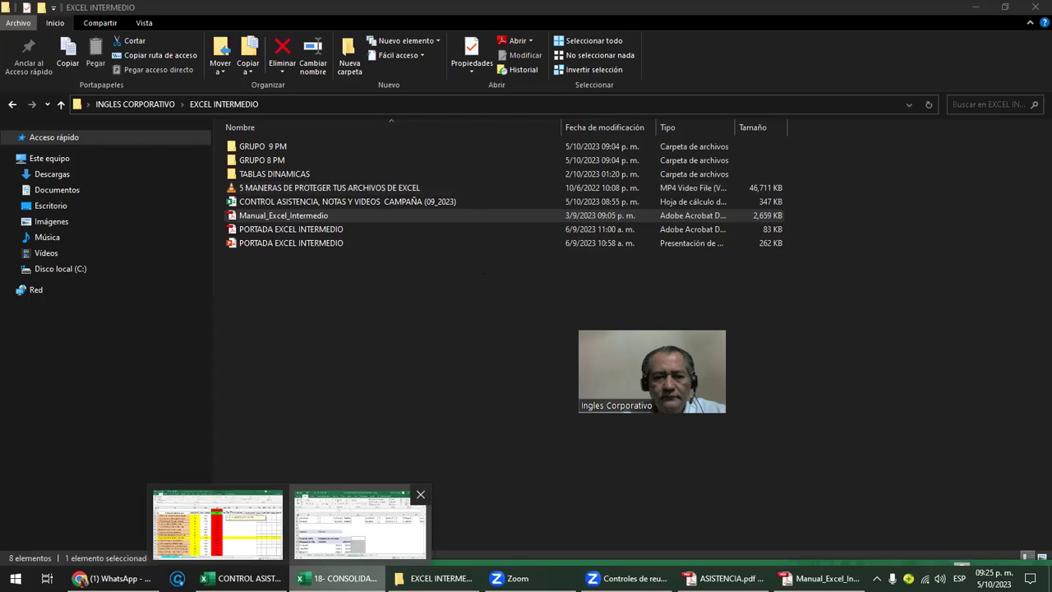
left_click(339, 578)
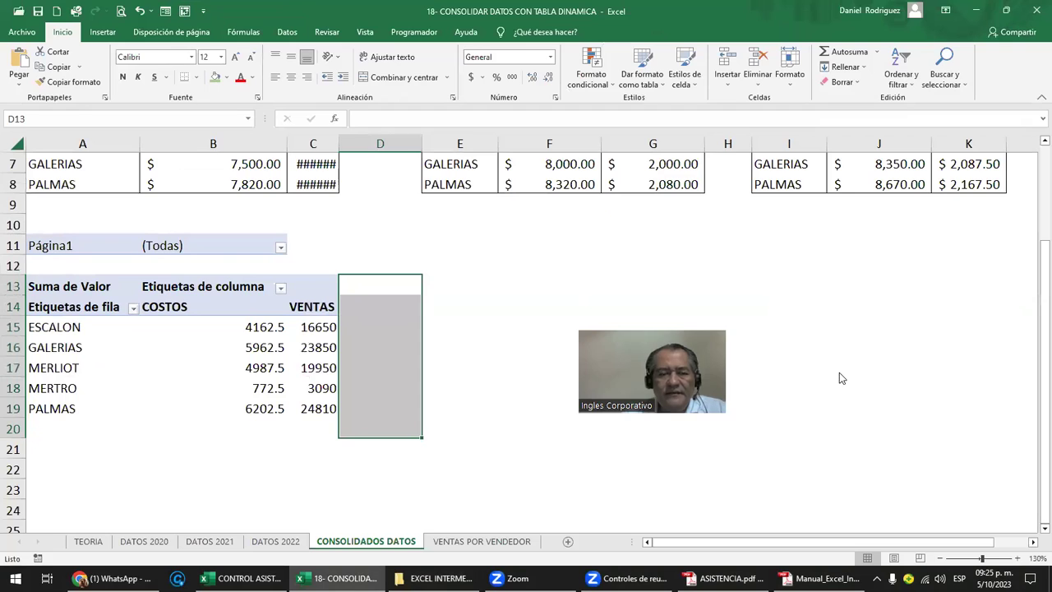
Step: Apply Accounting number format to the pivot's COSTOS and VENTAS values
left_click_drag(364, 306, 381, 426)
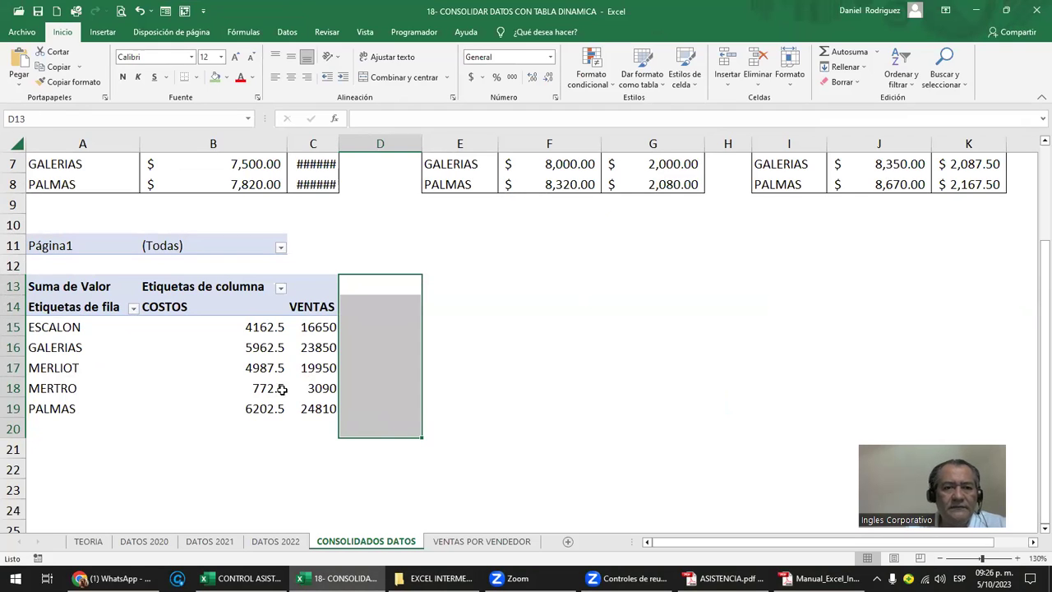
left_click(201, 324)
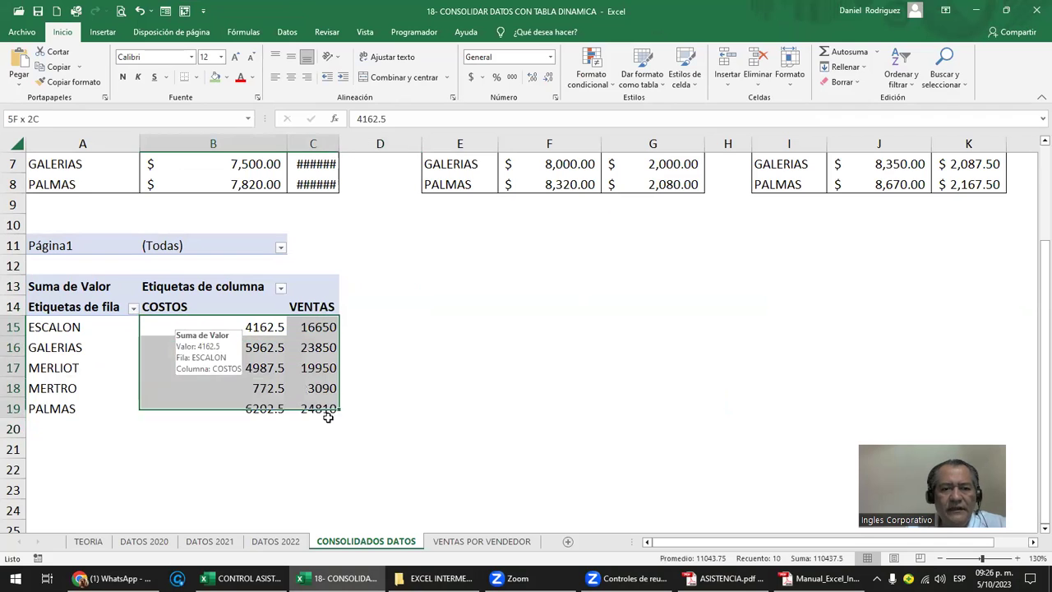
left_click_drag(201, 324, 329, 428)
left_click(474, 78)
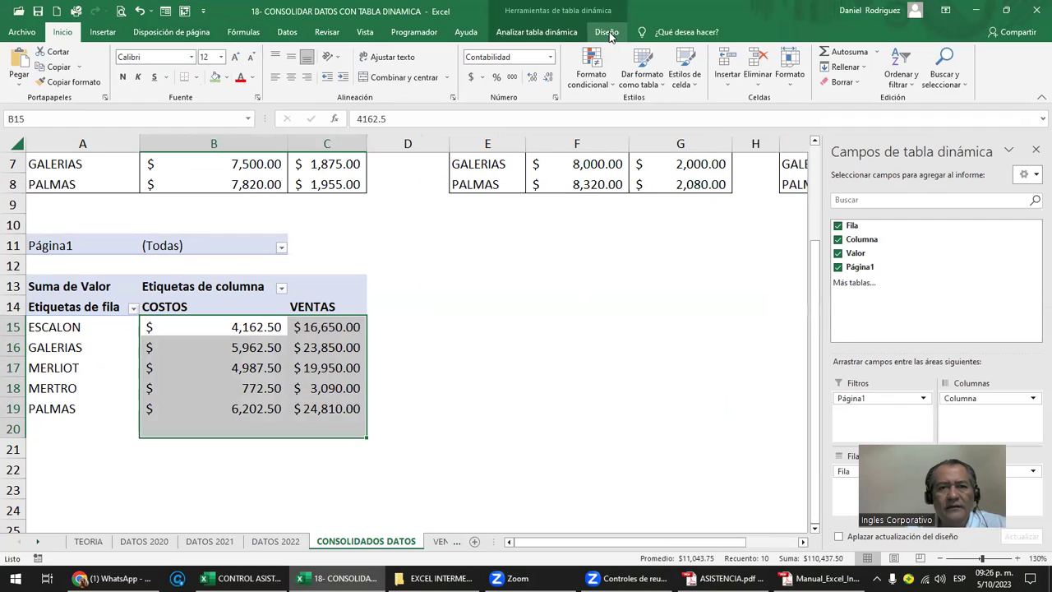
Step: Set the pivot's grand totals to Activado solo para columnas, adding a Total general row
left_click(607, 32)
left_click(74, 85)
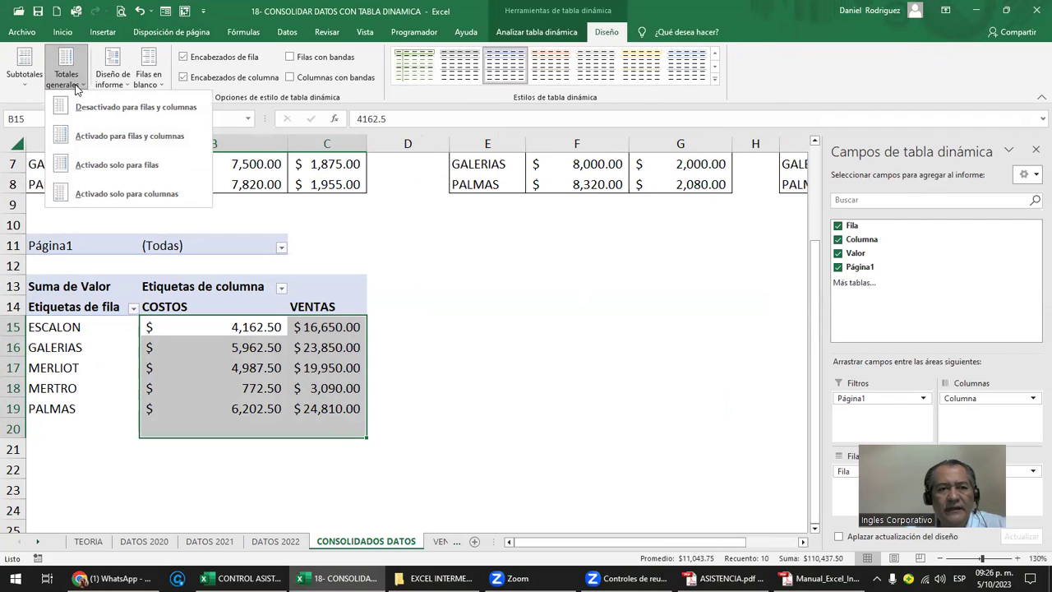
left_click(112, 164)
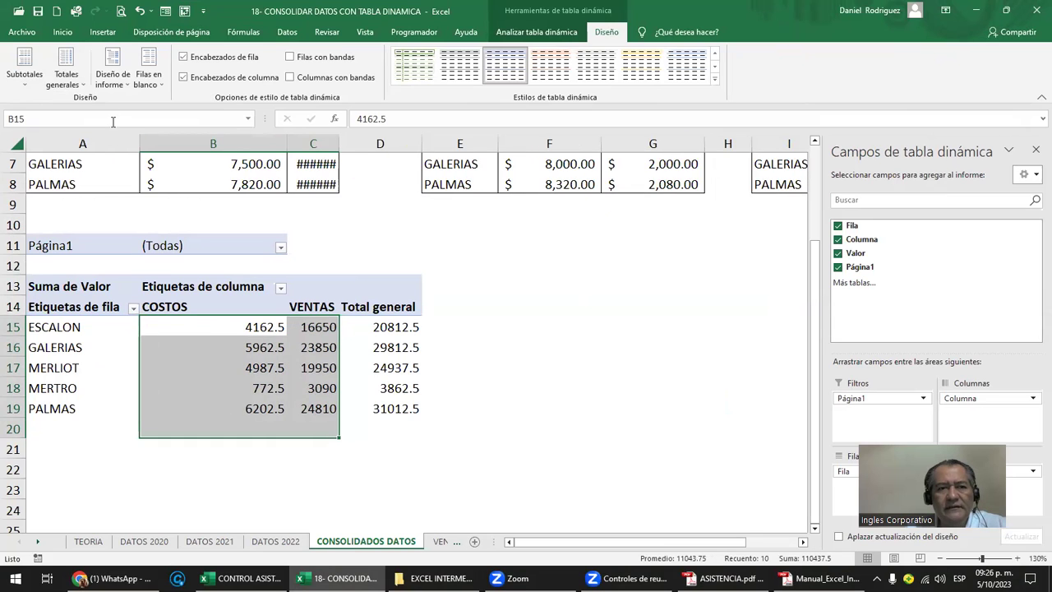
left_click(112, 76)
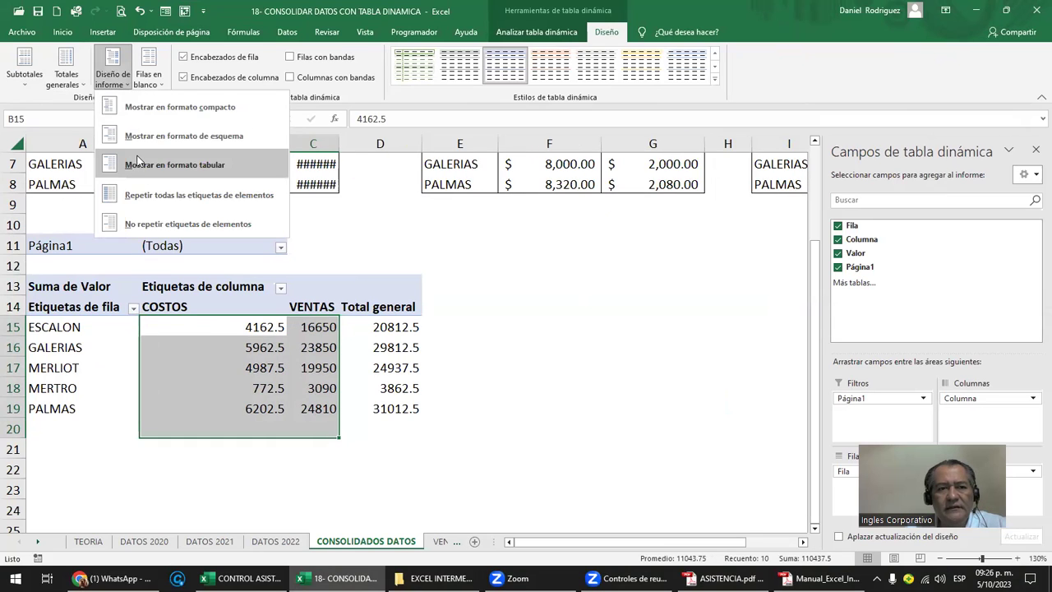
left_click(66, 74)
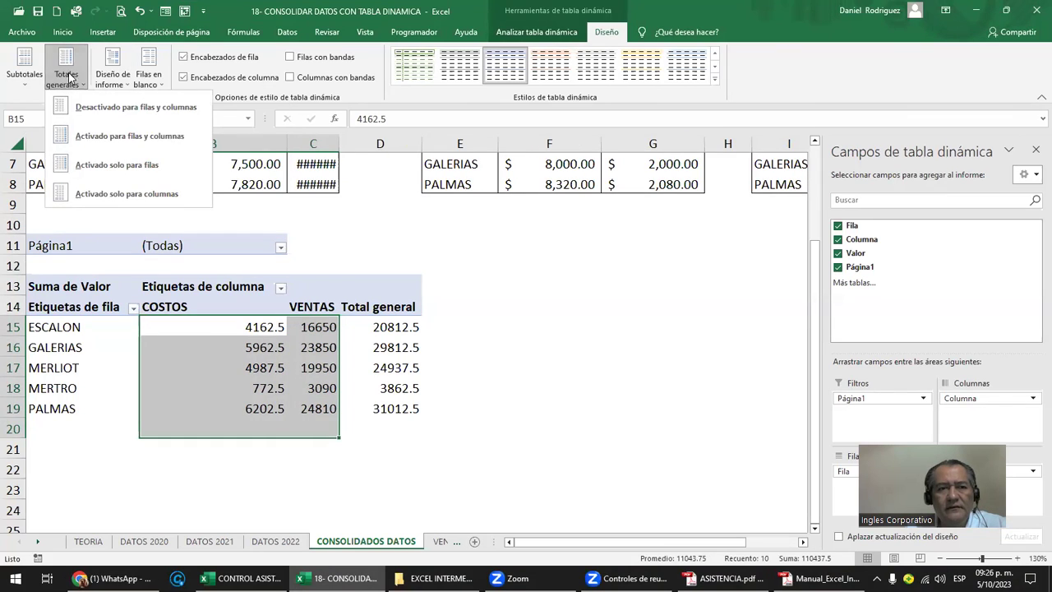
left_click(96, 194)
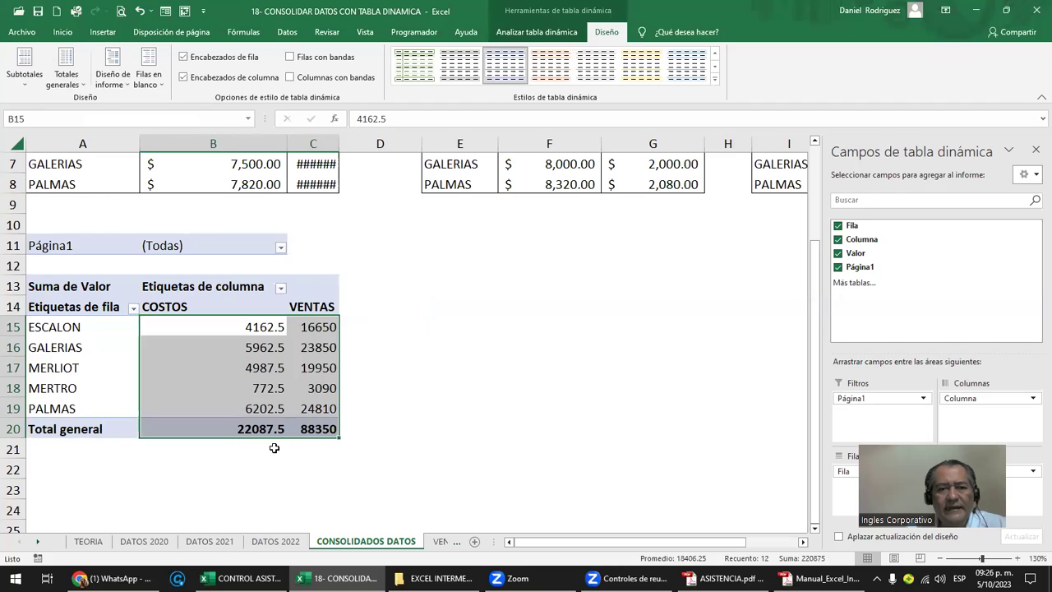
Step: Select the pivot's COSTOS and VENTAS value cells to review the new totals
left_click_drag(254, 409, 253, 326)
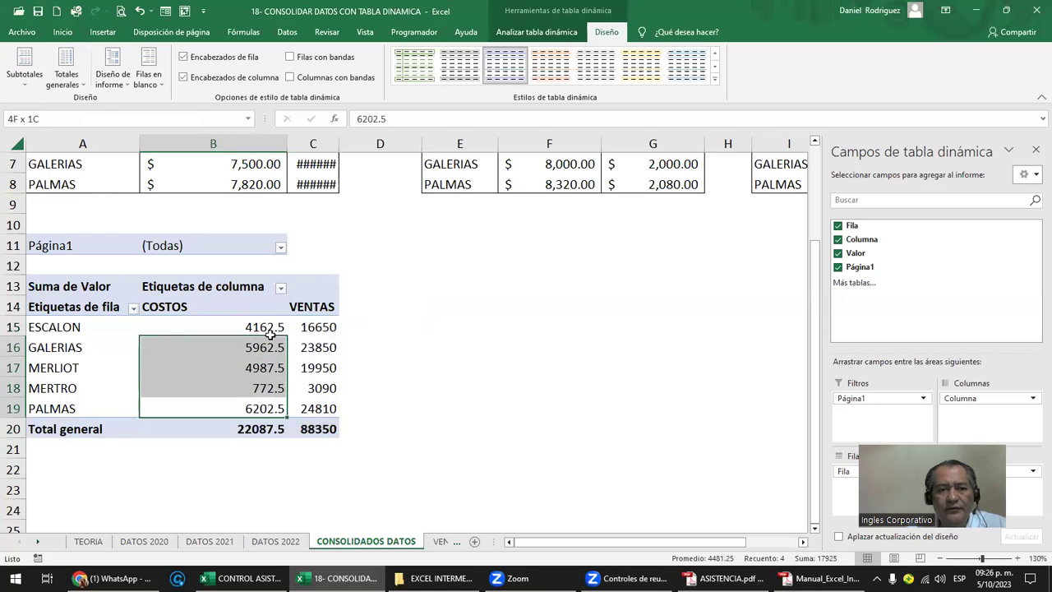
left_click_drag(316, 408, 319, 326)
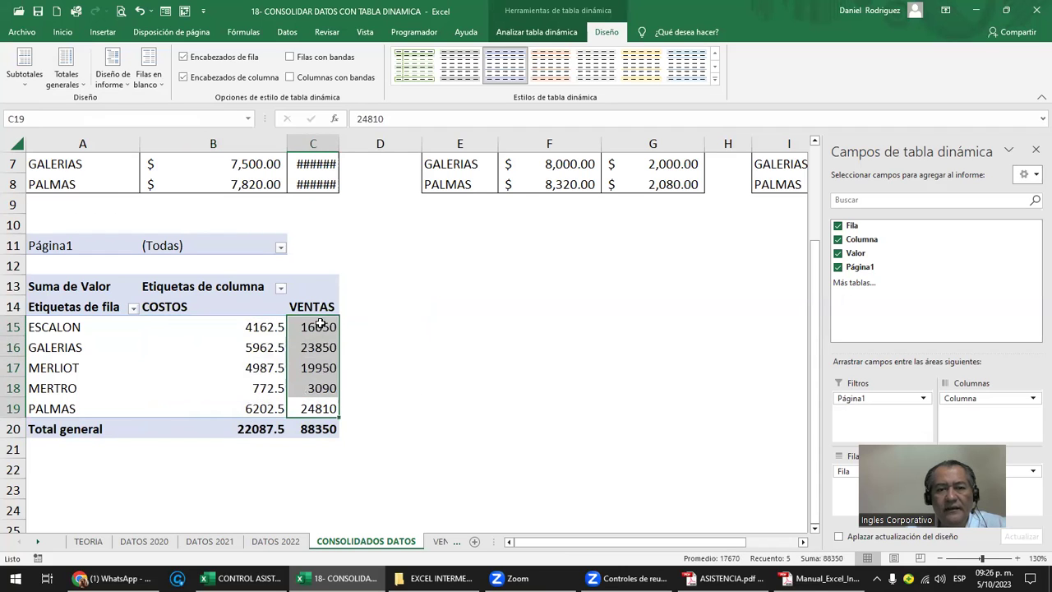
left_click(399, 441)
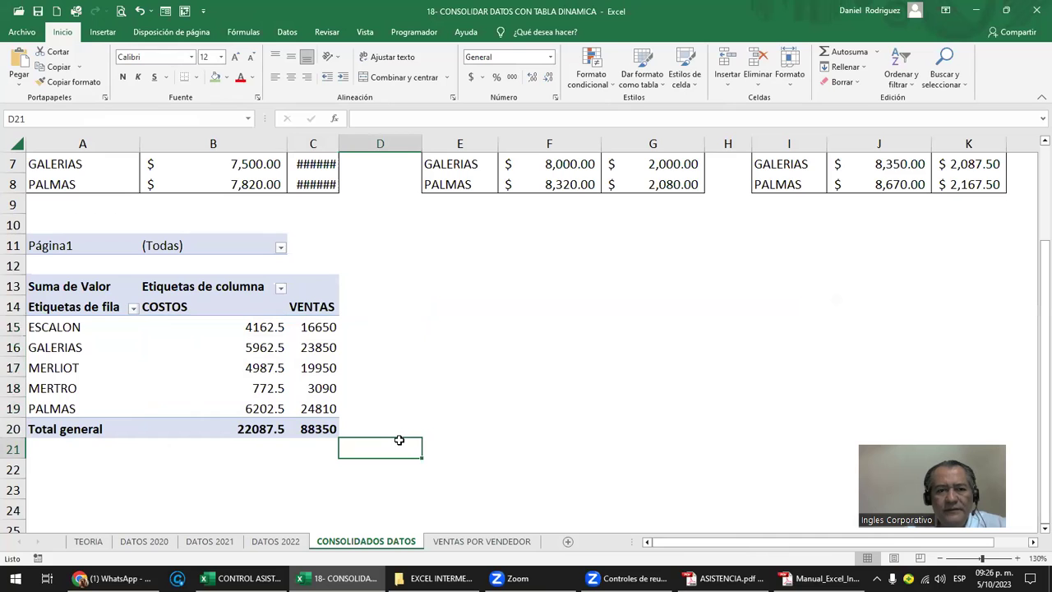
left_click_drag(230, 324, 317, 428)
left_click(207, 330)
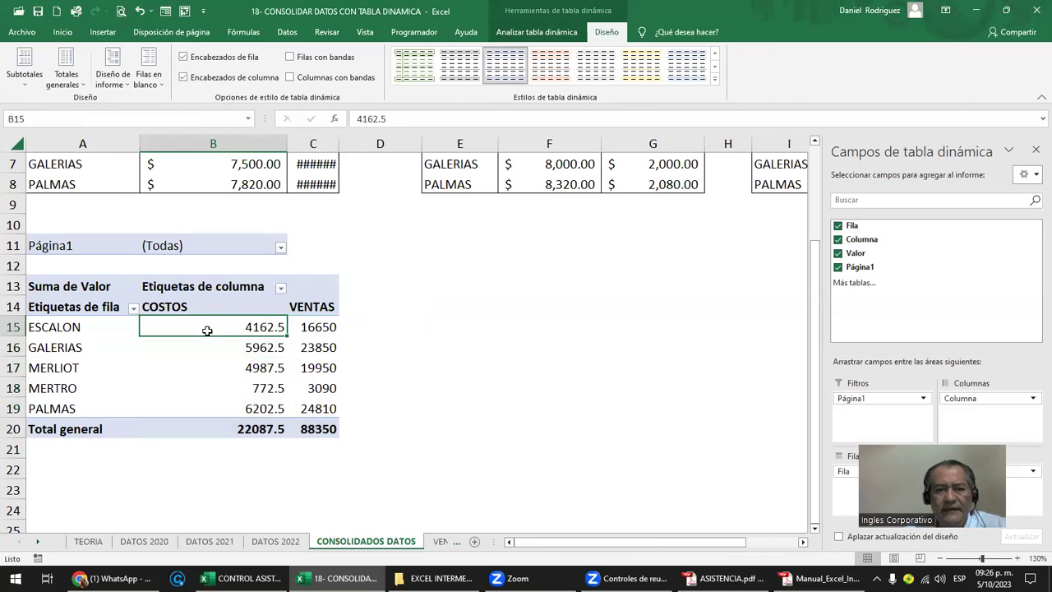
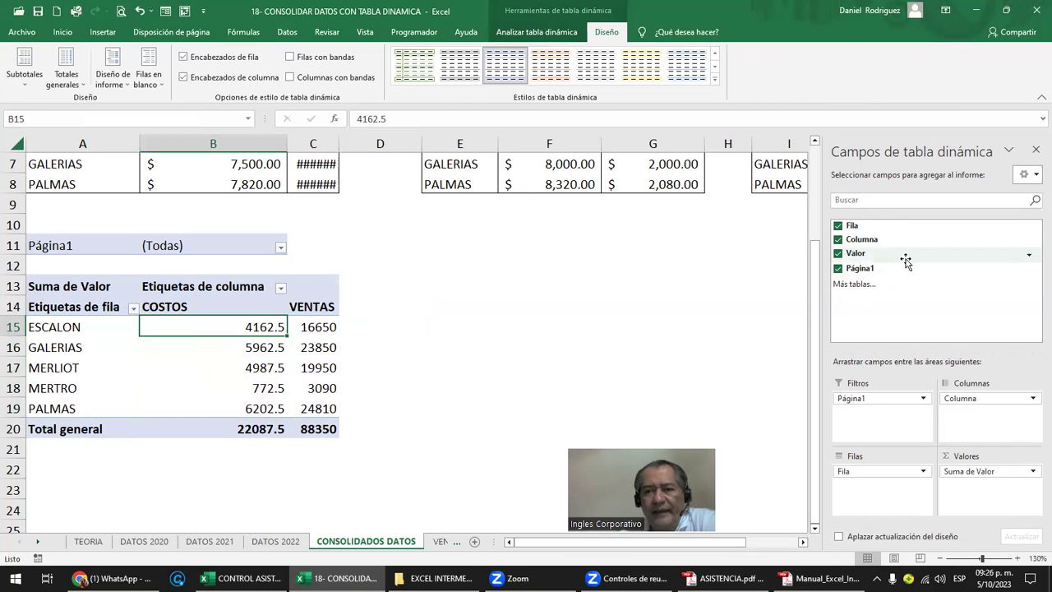
Step: Select the COSTOS and VENTAS values and filter the pivot columns to show only VENTAS
left_click(280, 290)
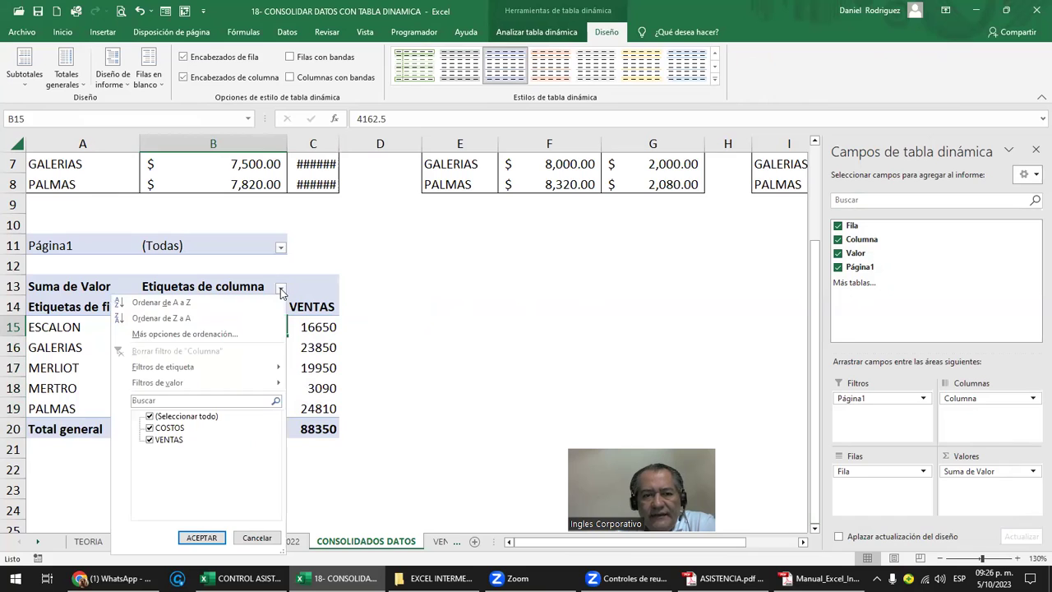
left_click(407, 320)
left_click_drag(167, 312, 214, 409)
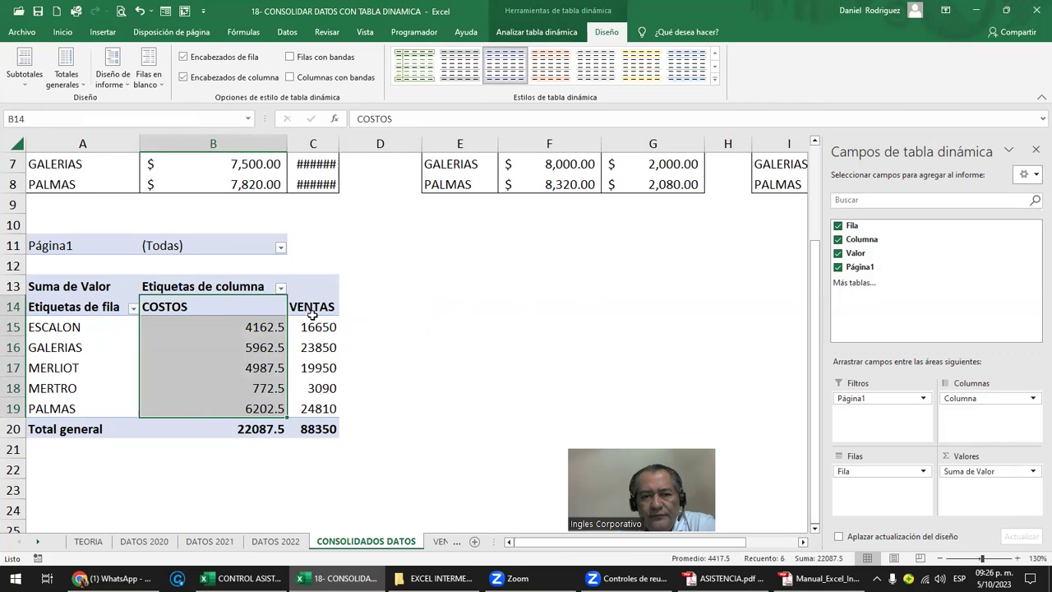
left_click_drag(313, 326, 317, 408)
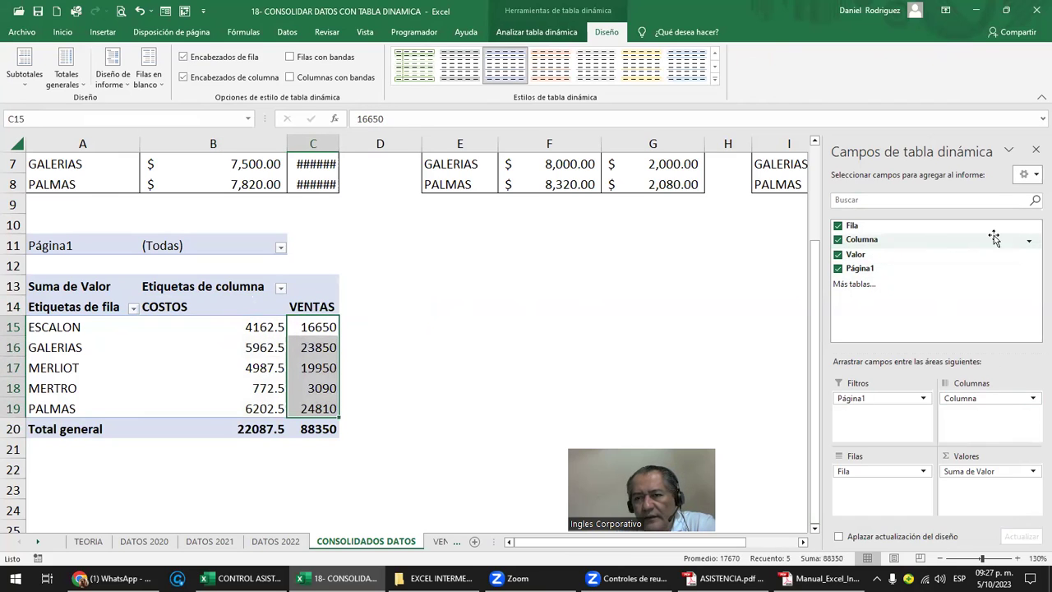
left_click(1029, 245)
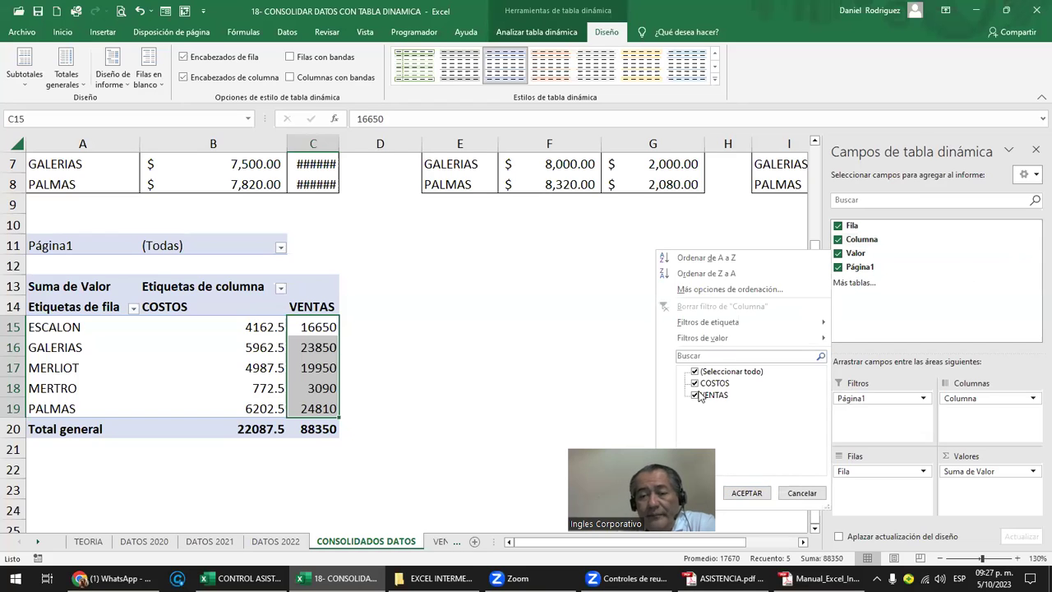
left_click(694, 383)
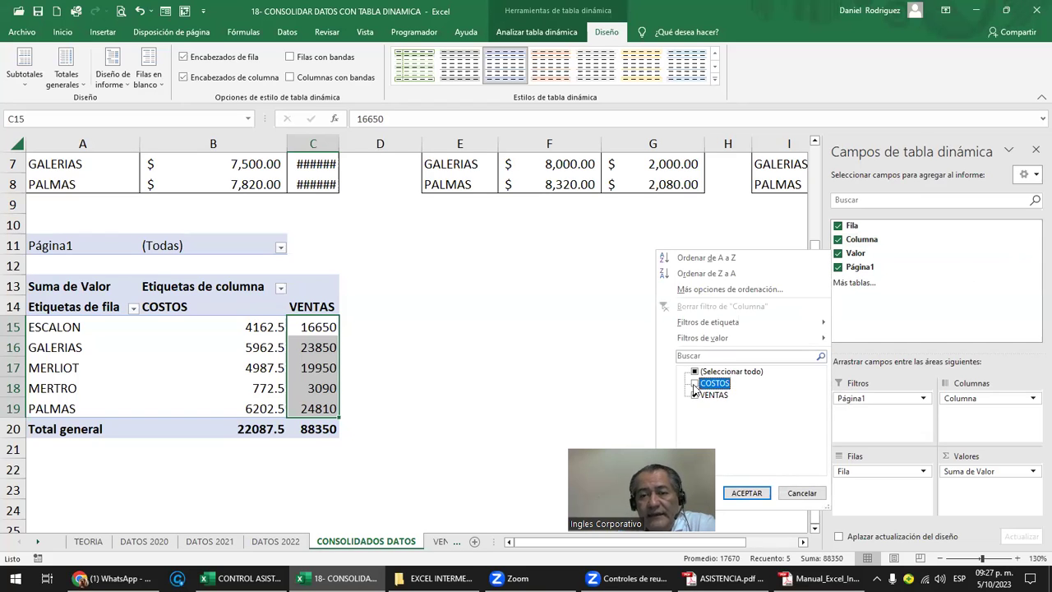
left_click(746, 493)
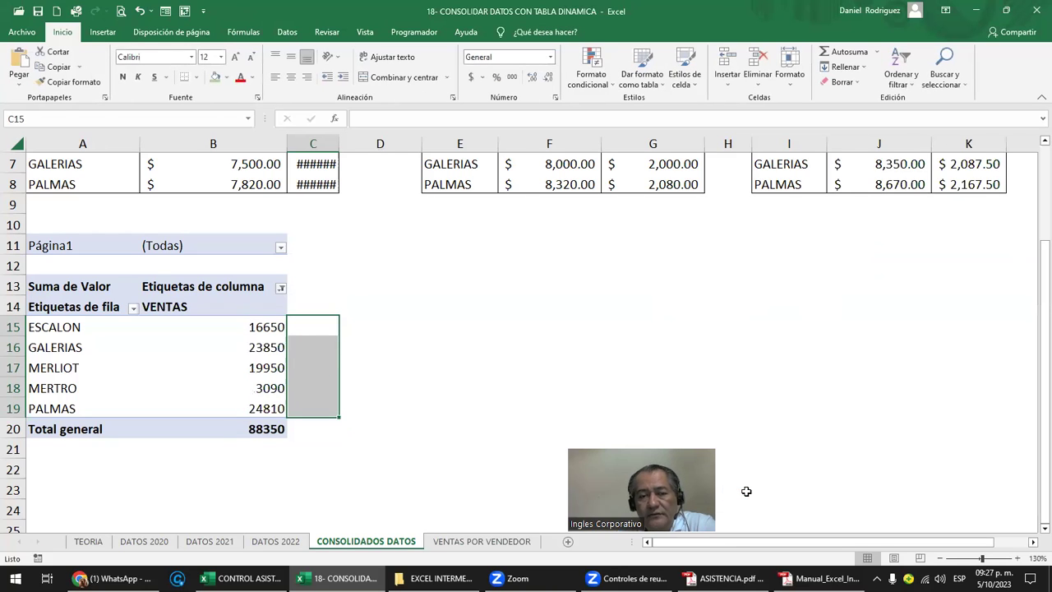
Step: Switch the column filter to show only COSTOS, then clear it to show both columns
left_click(378, 339)
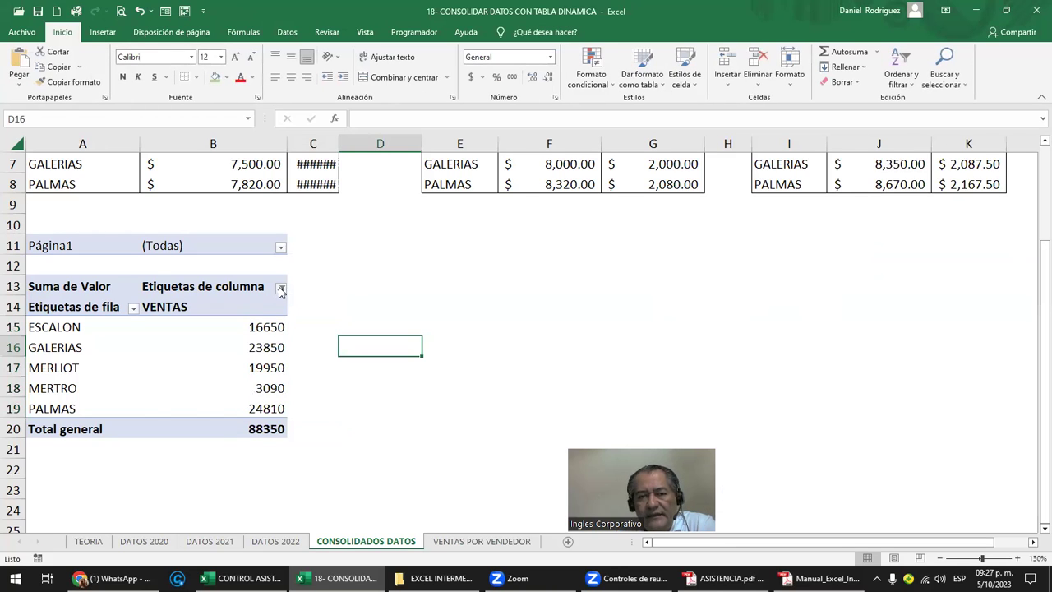
left_click(280, 287)
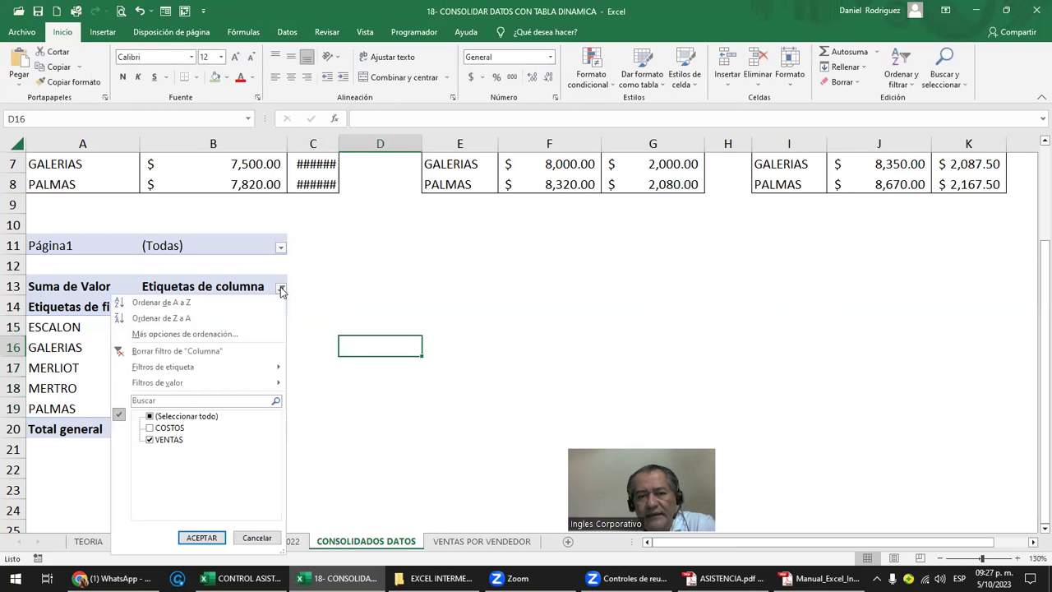
left_click(149, 428)
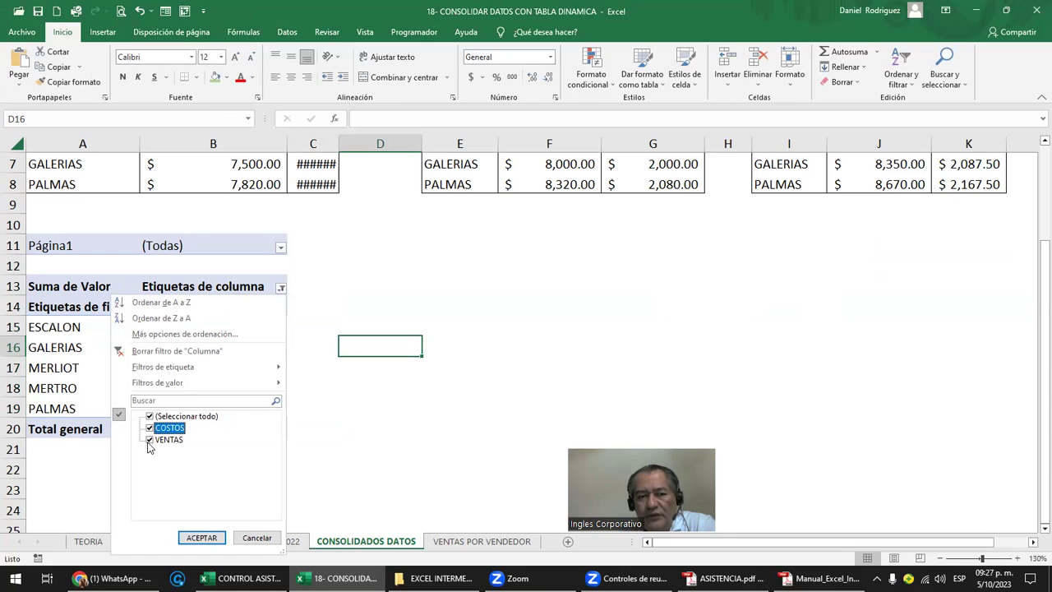
left_click(149, 440)
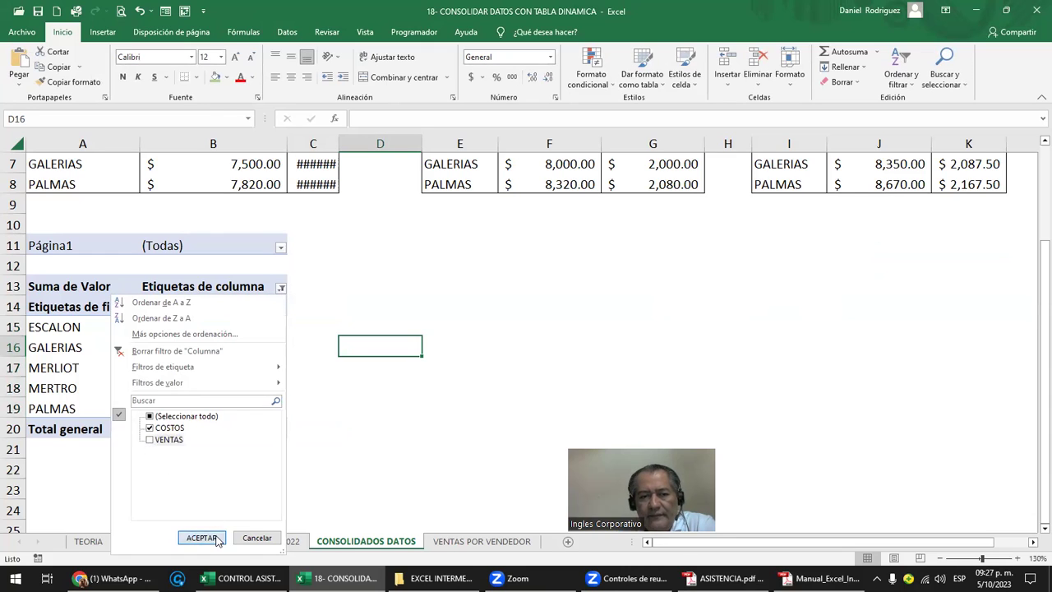
left_click(201, 537)
left_click(280, 288)
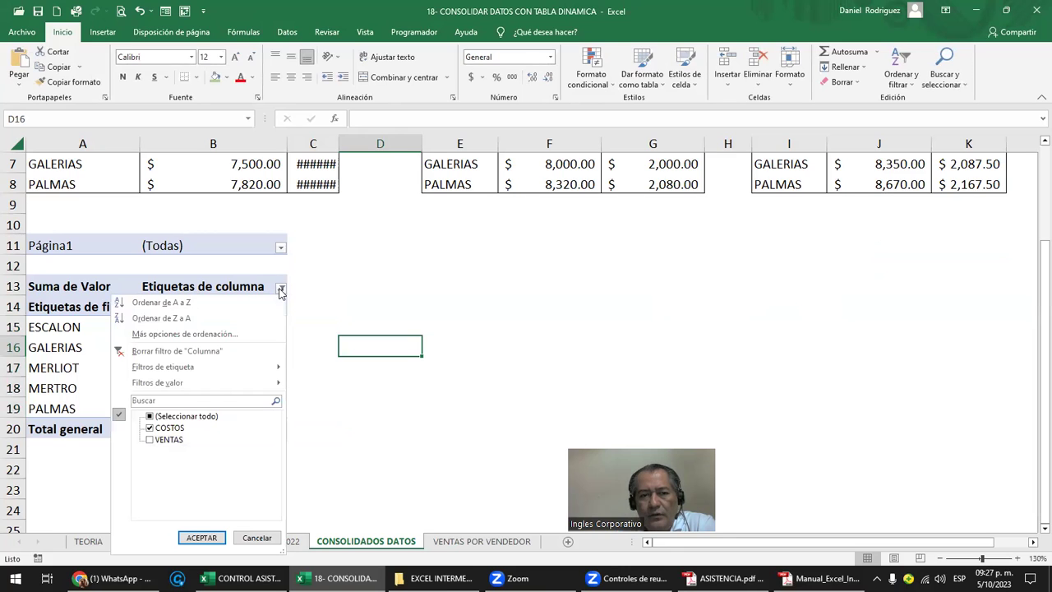
left_click(169, 352)
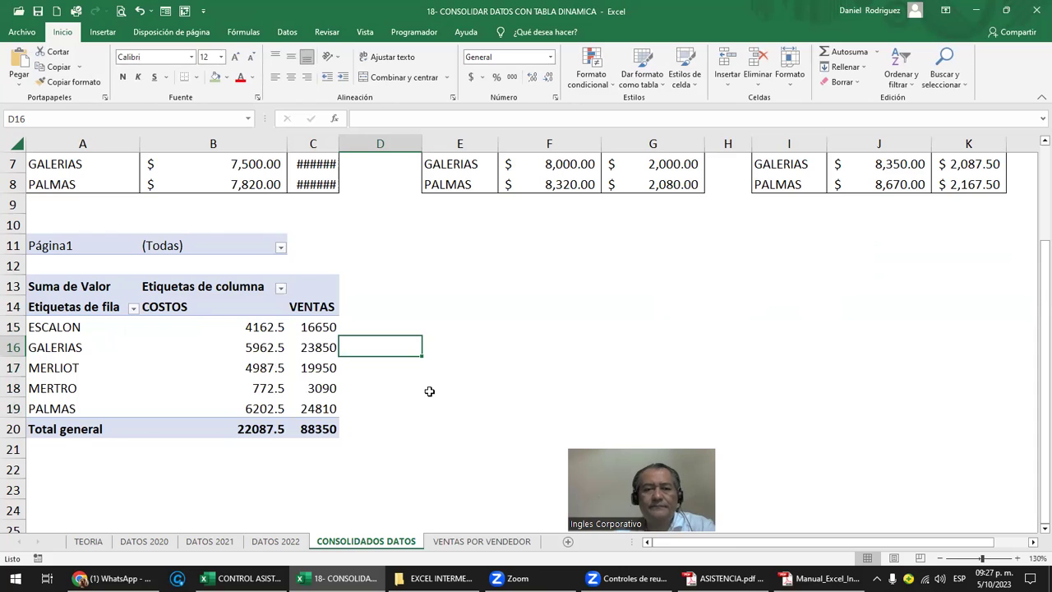
Step: Format the Suma de Valor field as Moneda currency with a $ sign and two decimals
left_click(317, 310)
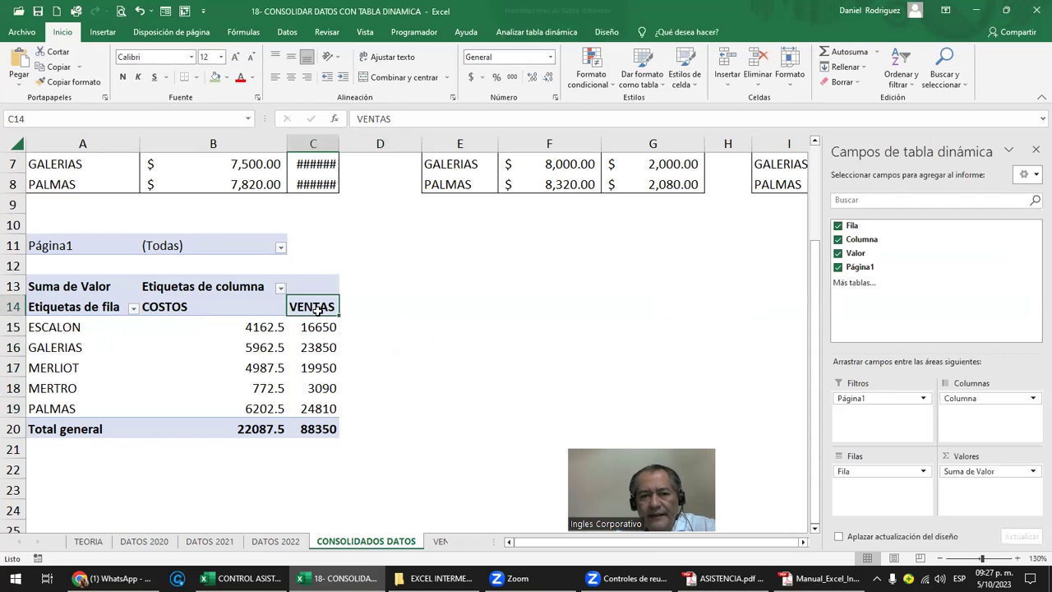
left_click(994, 472)
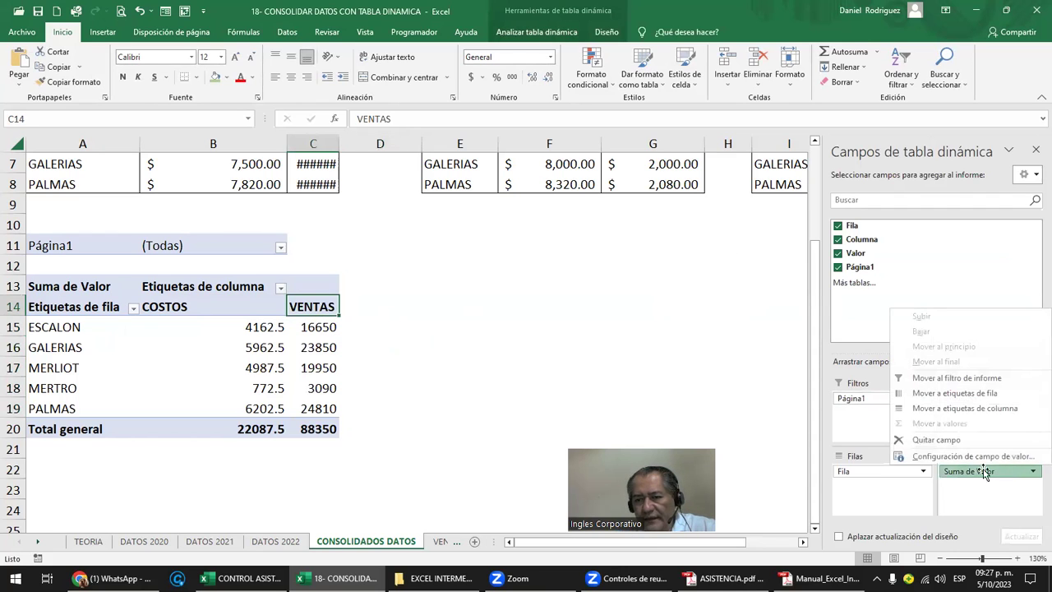
left_click(949, 456)
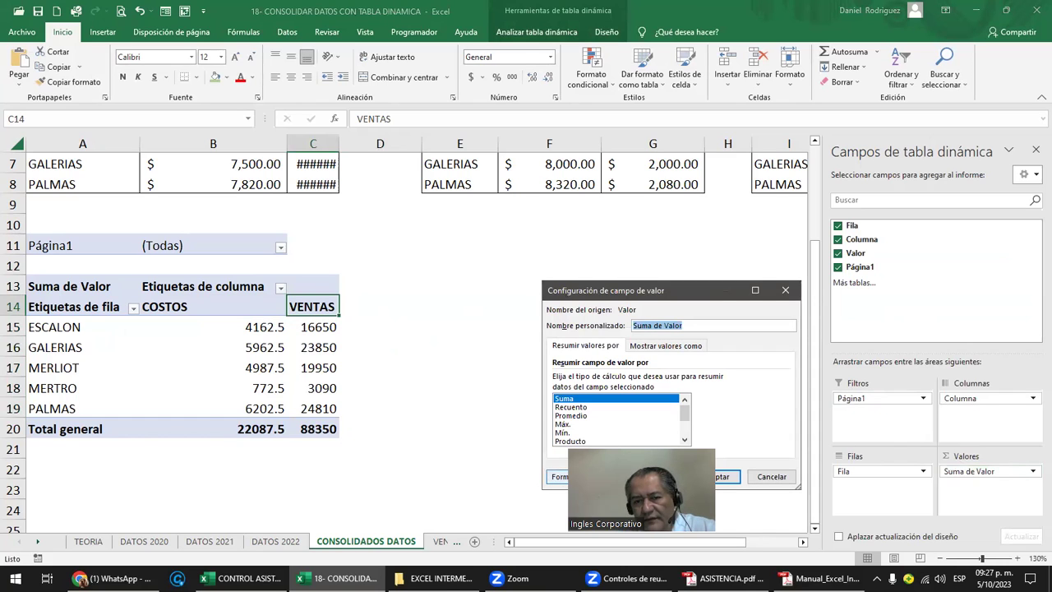
left_click(567, 477)
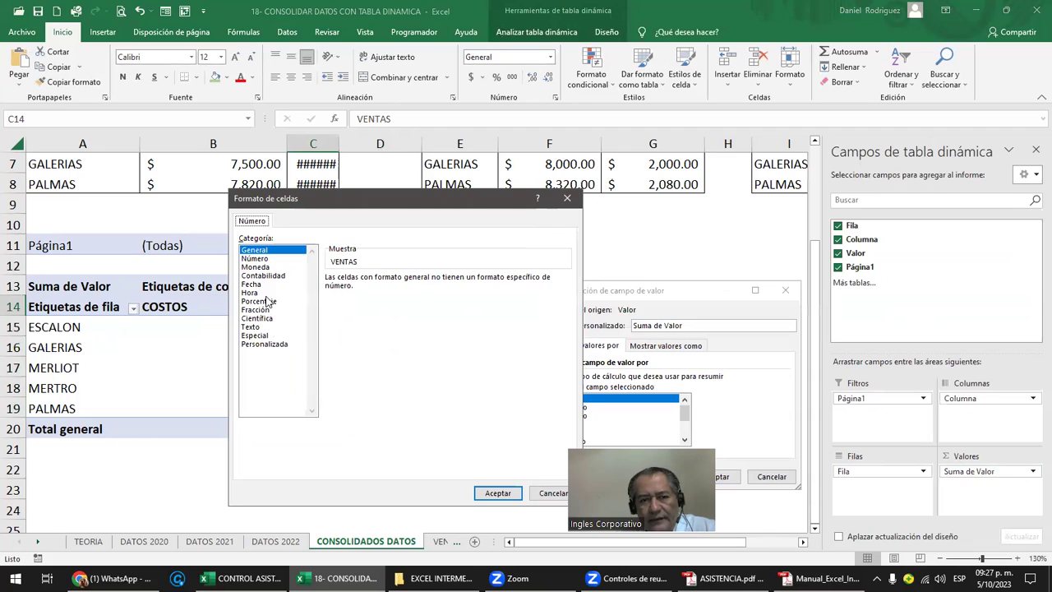
left_click(257, 267)
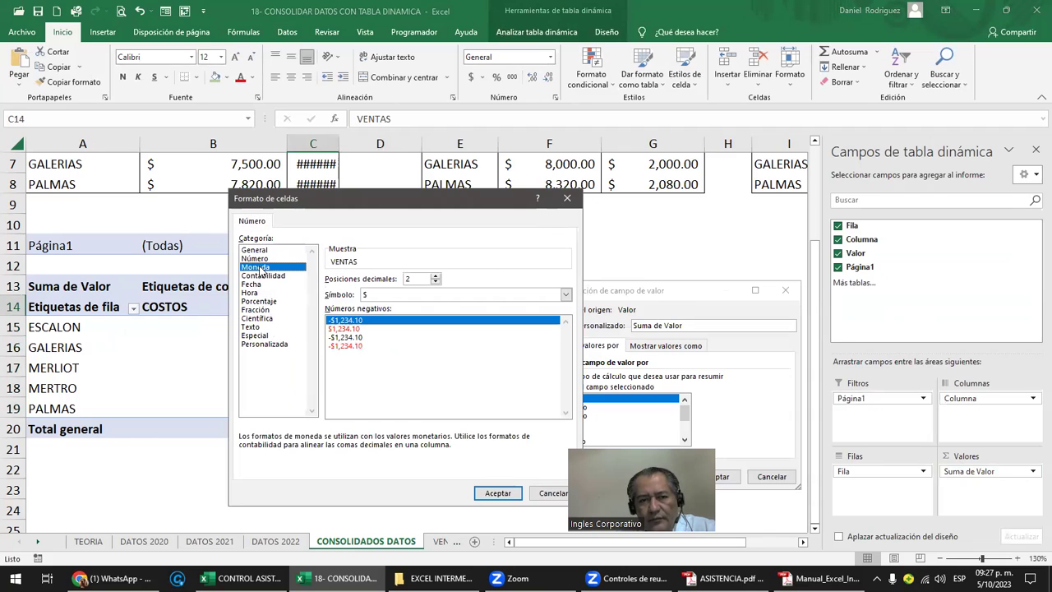
left_click(497, 493)
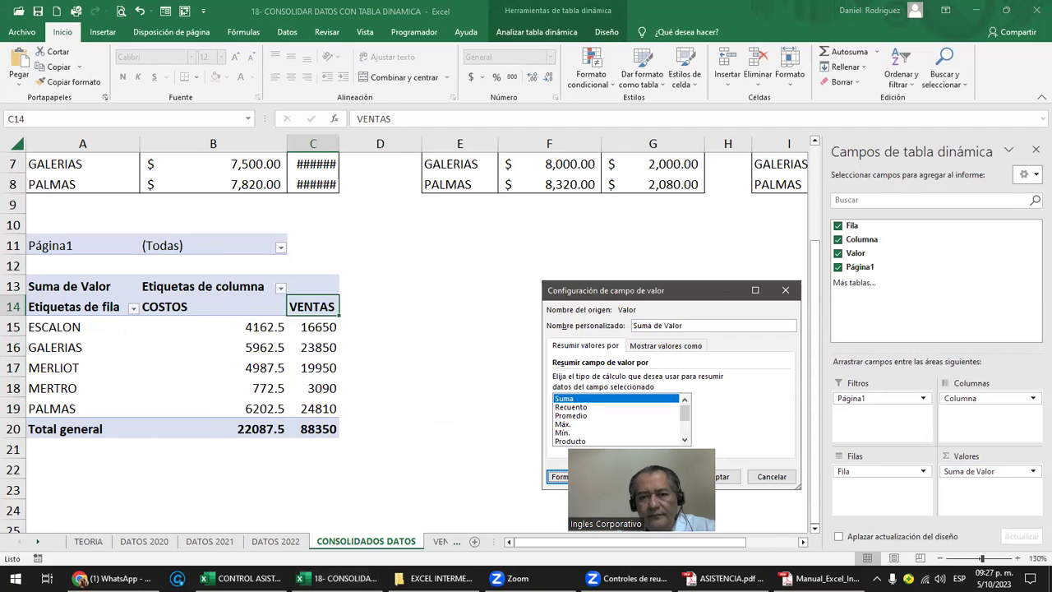
left_click(719, 478)
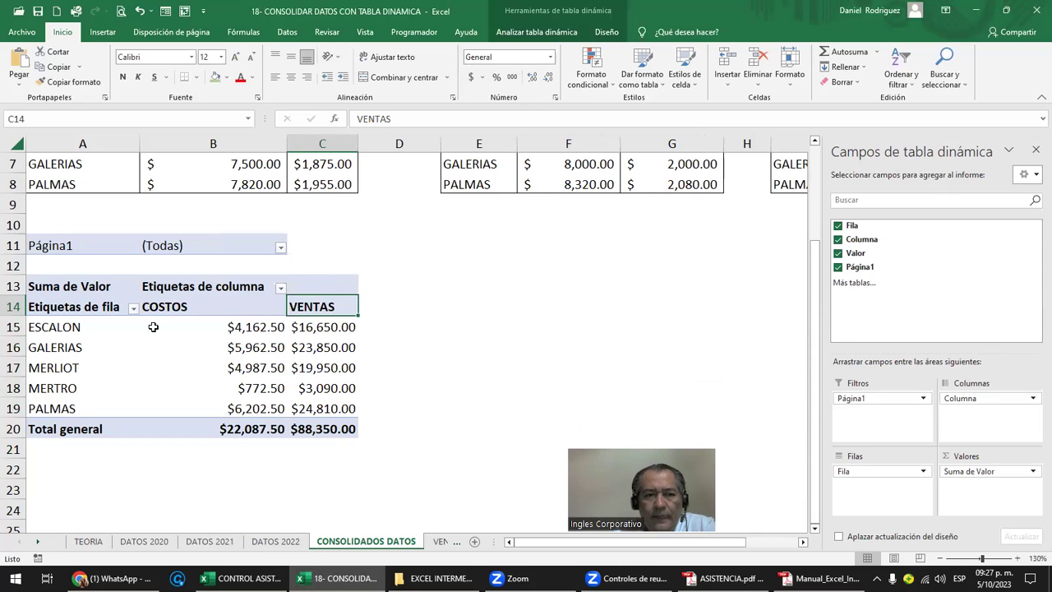
Step: Filter the pivot rows to show only the ESCALON store
left_click(133, 310)
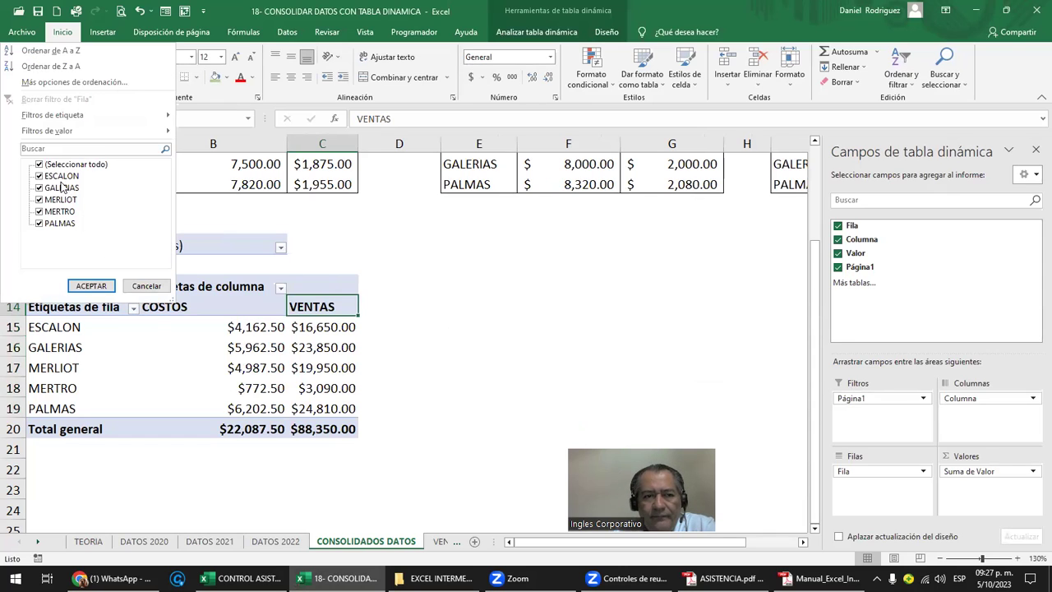
left_click(40, 164)
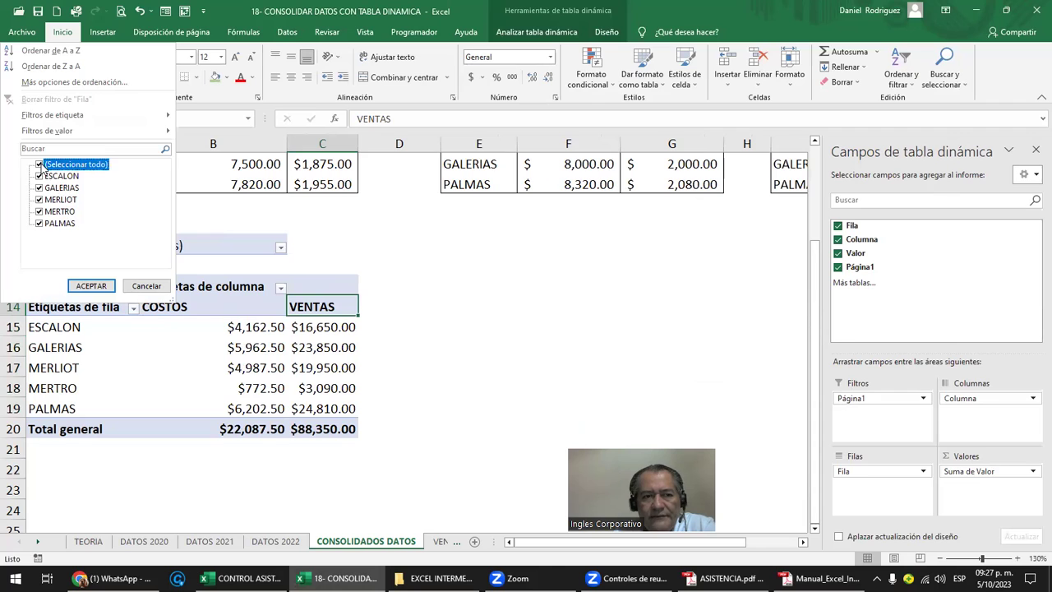
left_click(40, 175)
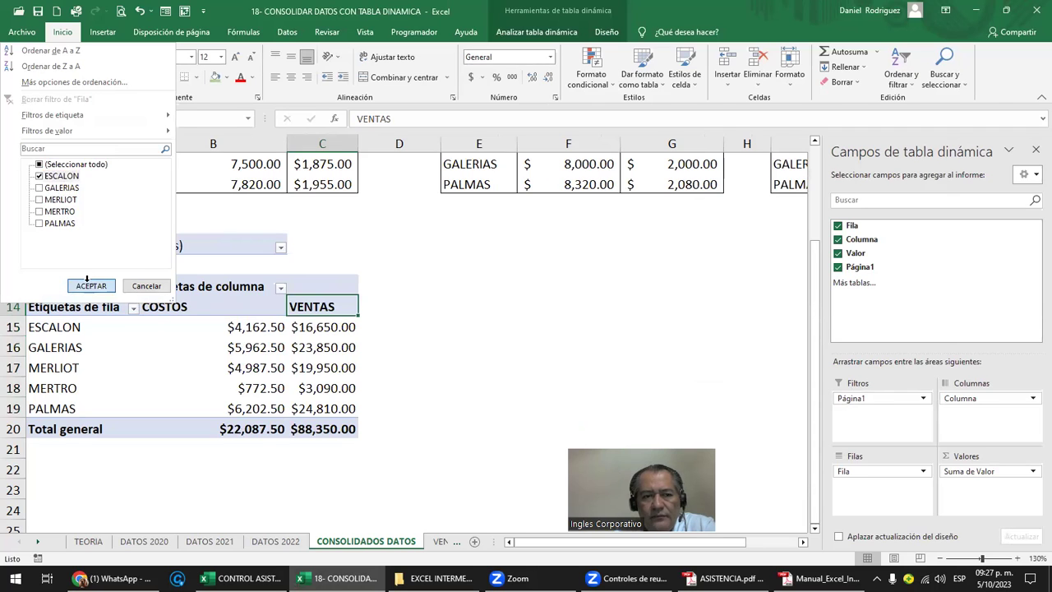
left_click(89, 285)
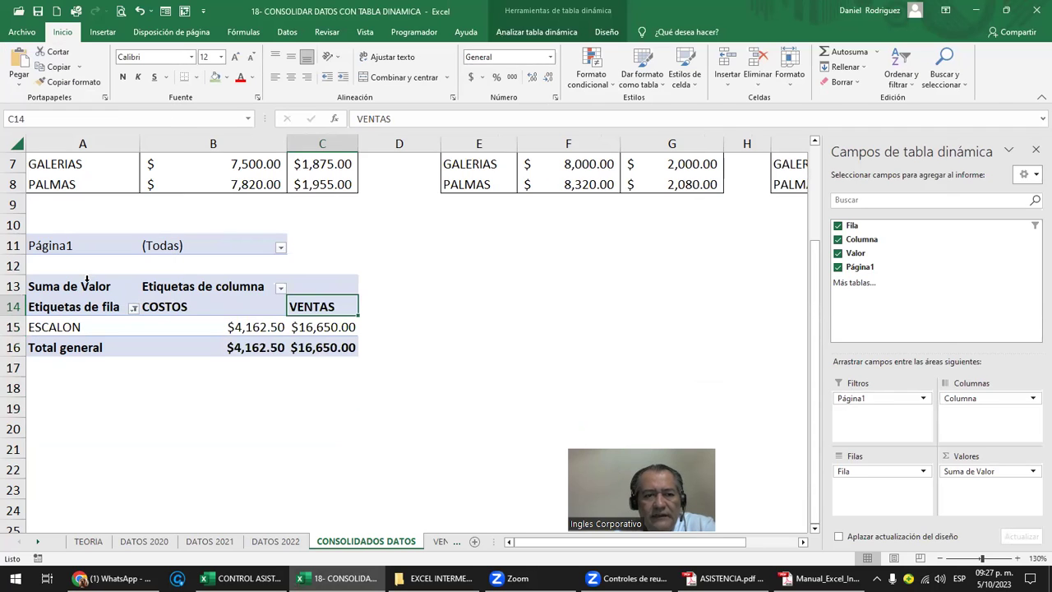
Step: Clear the row filter to restore all five stores and open the Página1 filter list
left_click(133, 310)
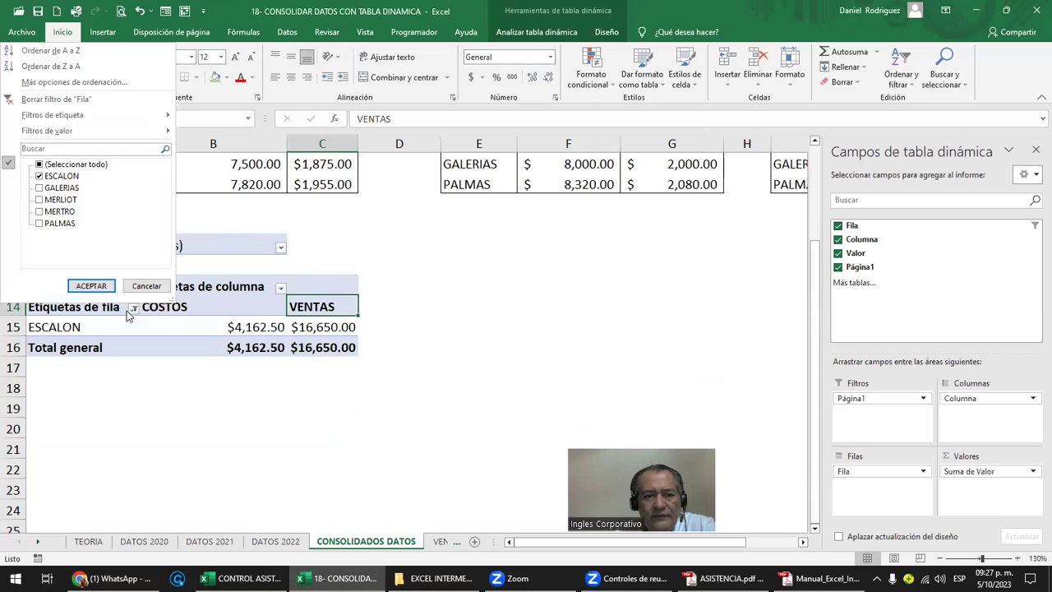
left_click(46, 98)
left_click(216, 327)
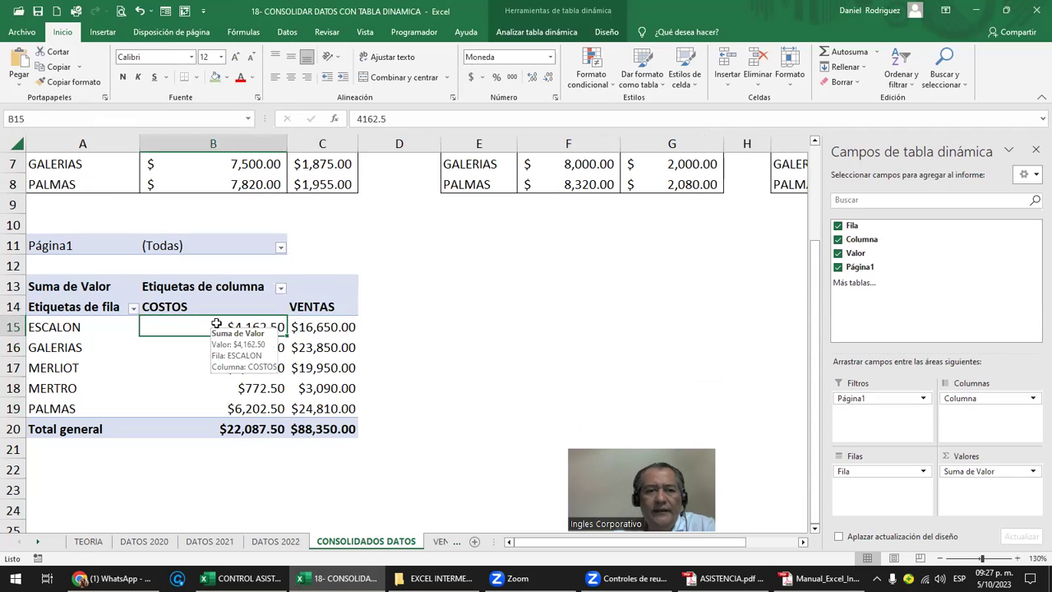
left_click(280, 247)
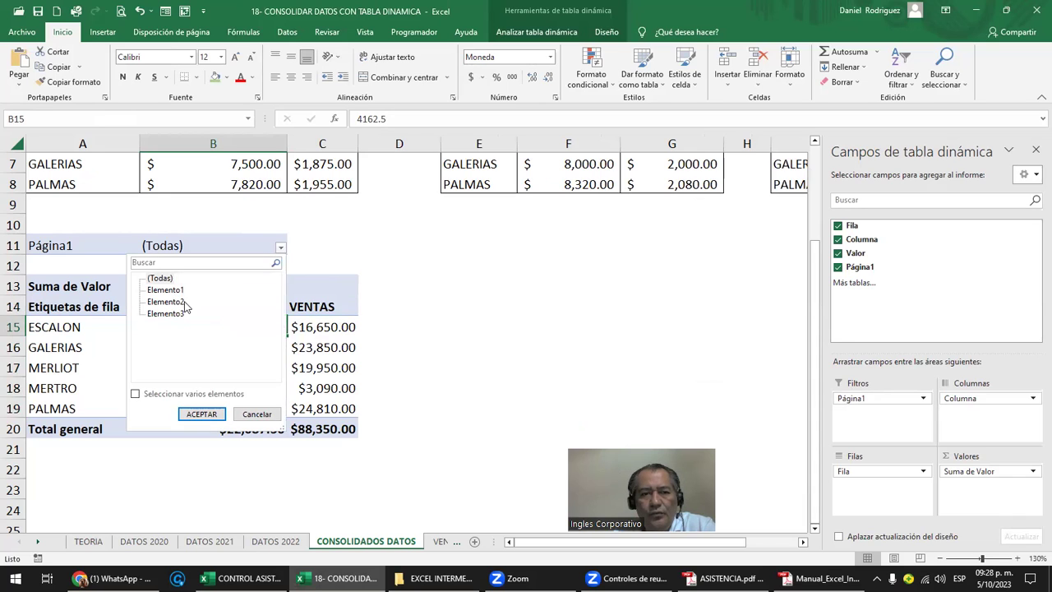
left_click(488, 283)
scroll(488, 272, "up", 2)
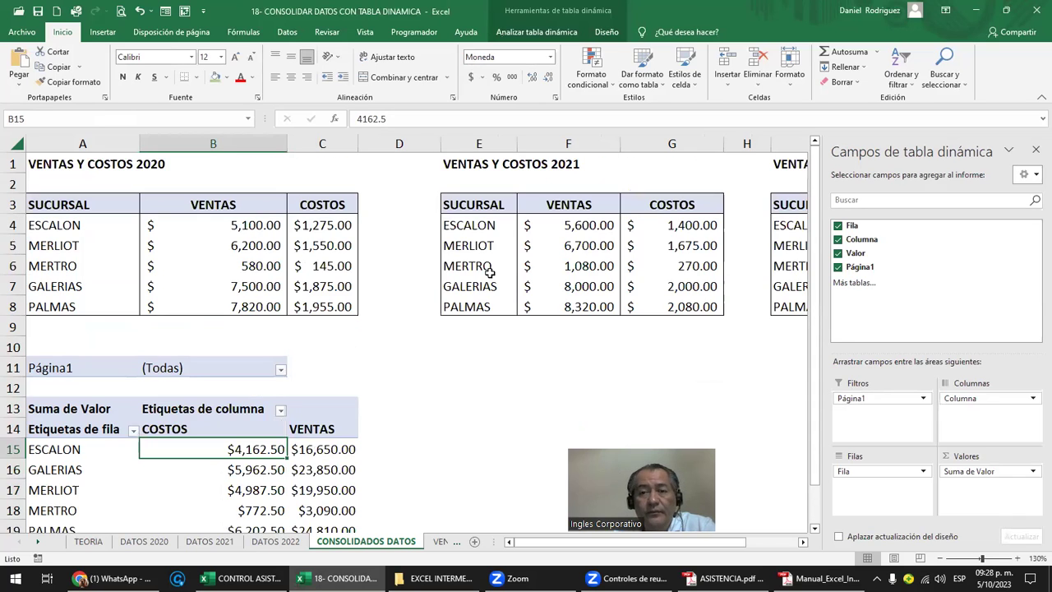
left_click(1034, 149)
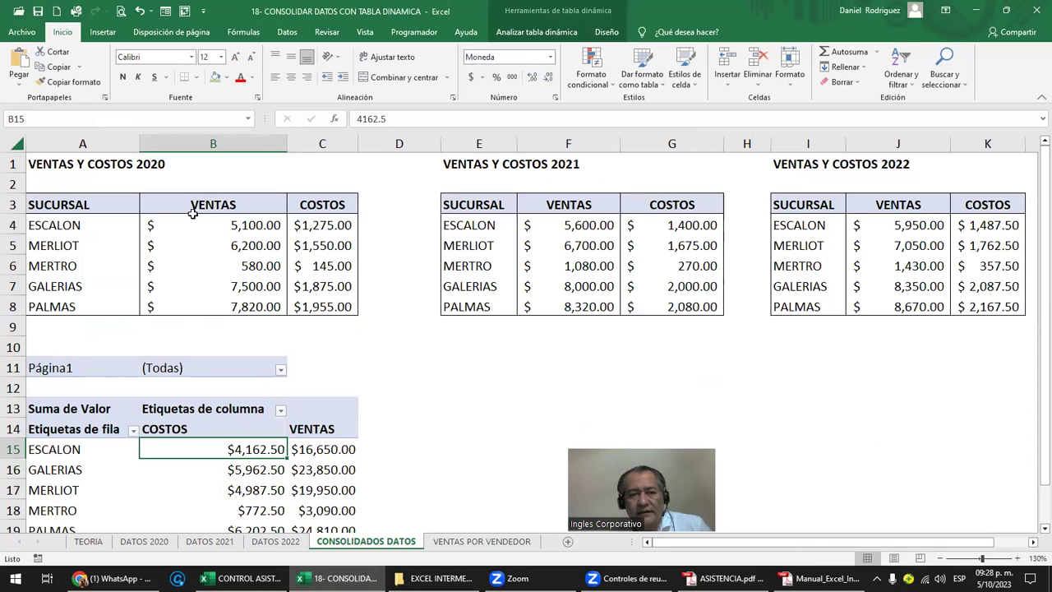
left_click_drag(192, 214, 213, 306)
left_click_drag(567, 206, 575, 265)
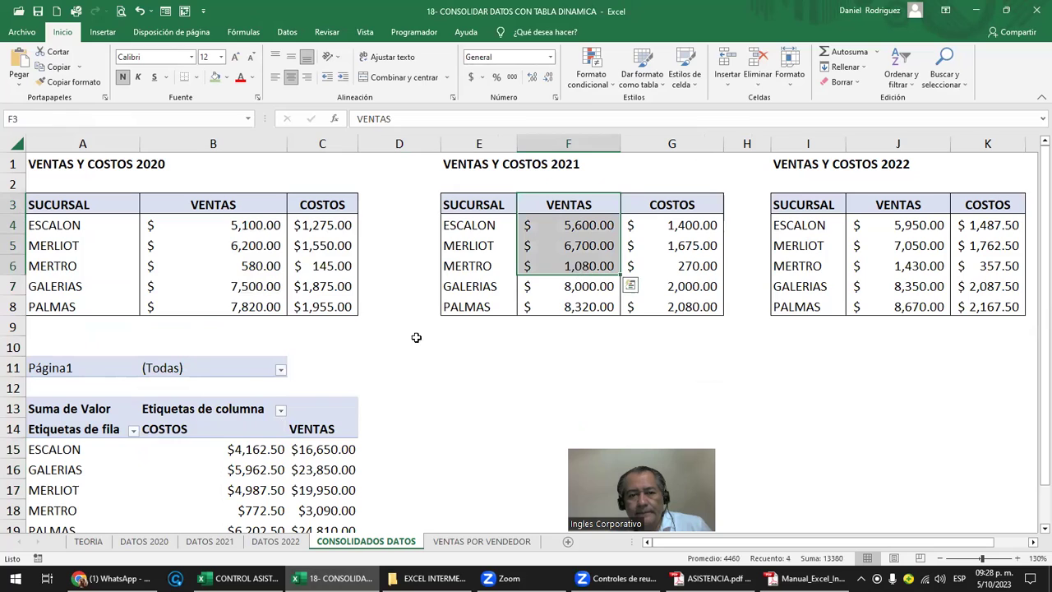
left_click(280, 369)
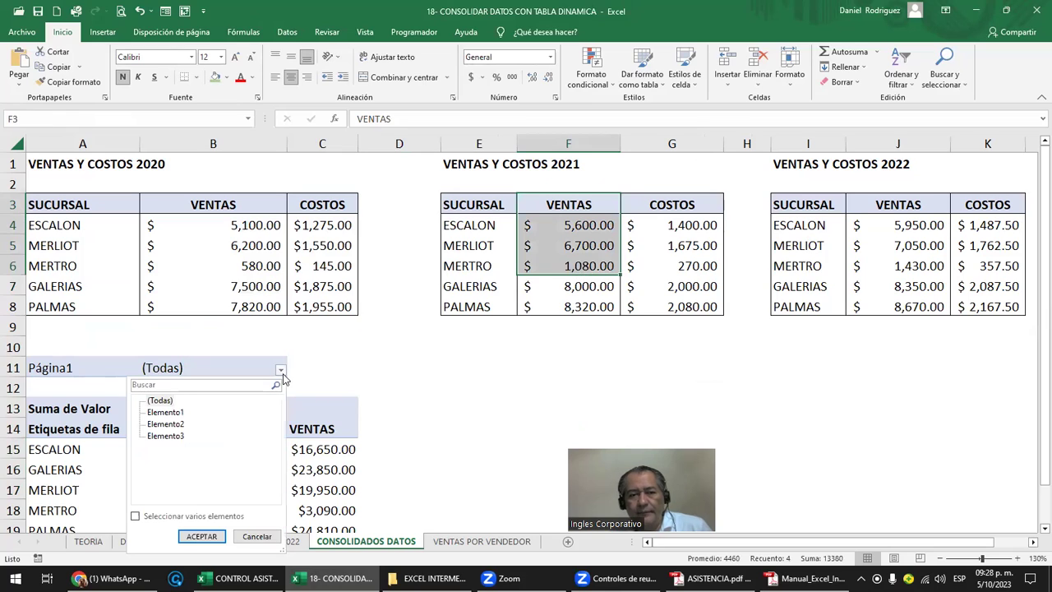
left_click(163, 401)
left_click(144, 517)
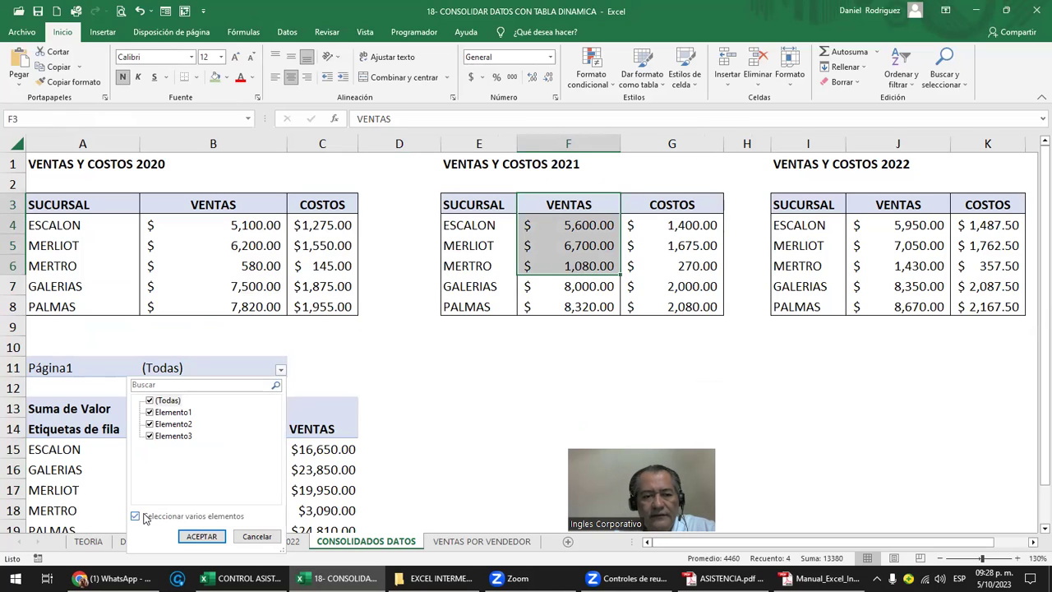
left_click(150, 400)
left_click(150, 411)
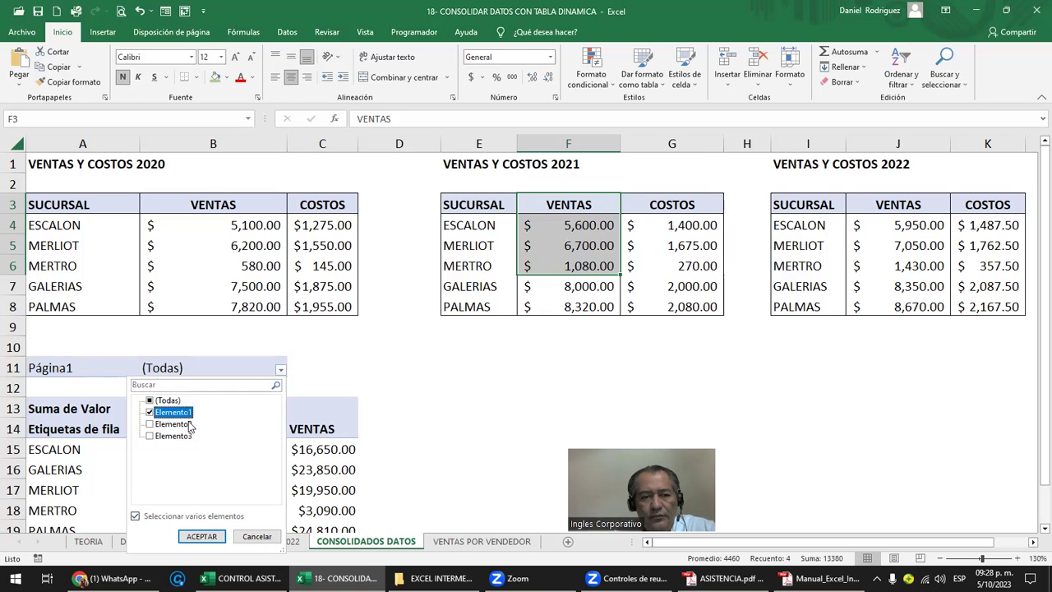
left_click(202, 536)
scroll(383, 423, "down", 1)
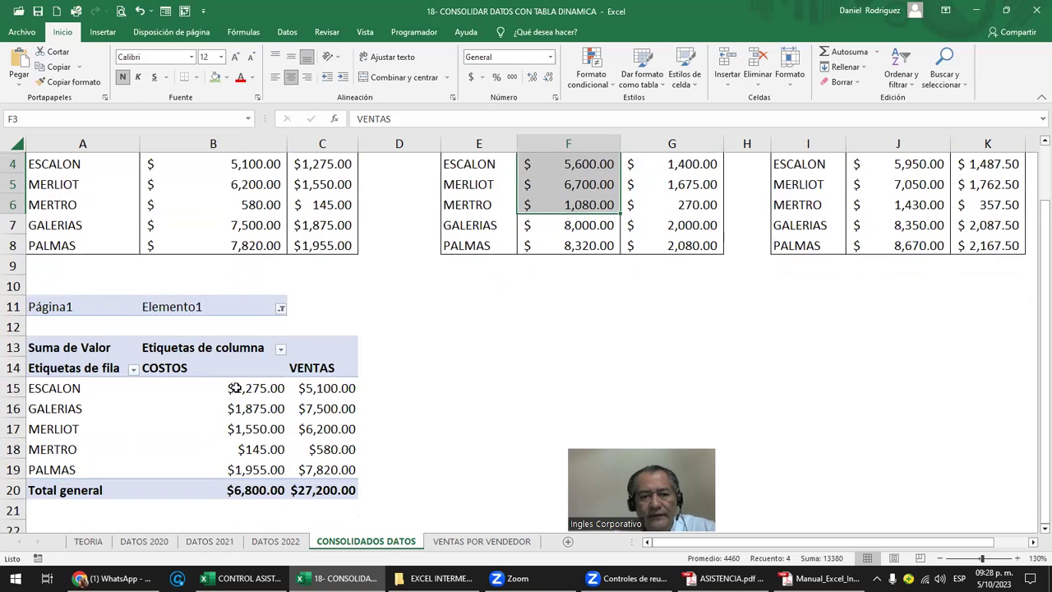
left_click_drag(237, 388, 337, 490)
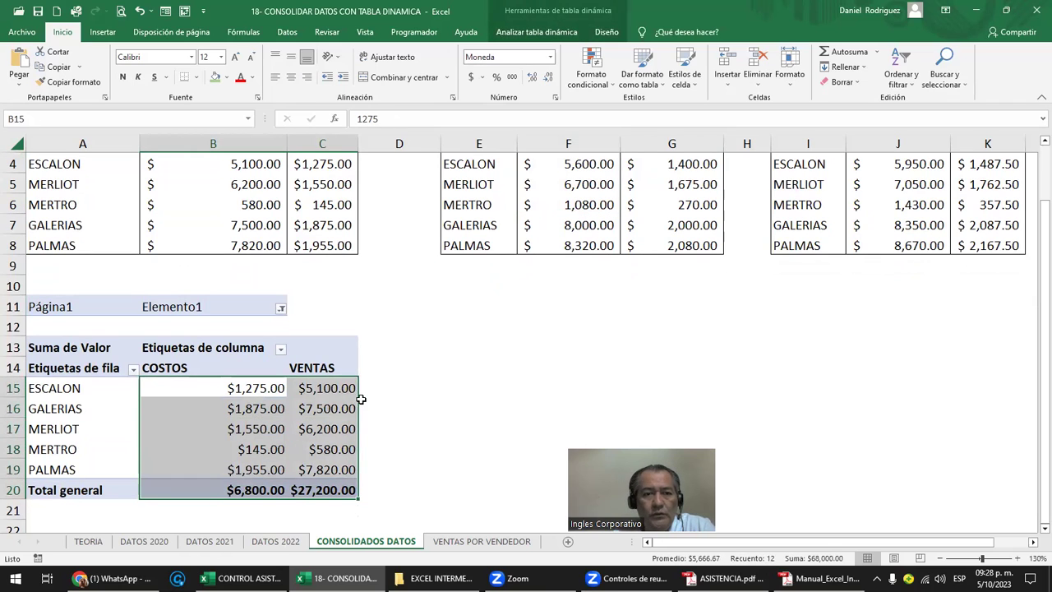
left_click(472, 329)
scroll(329, 320, "up", 1)
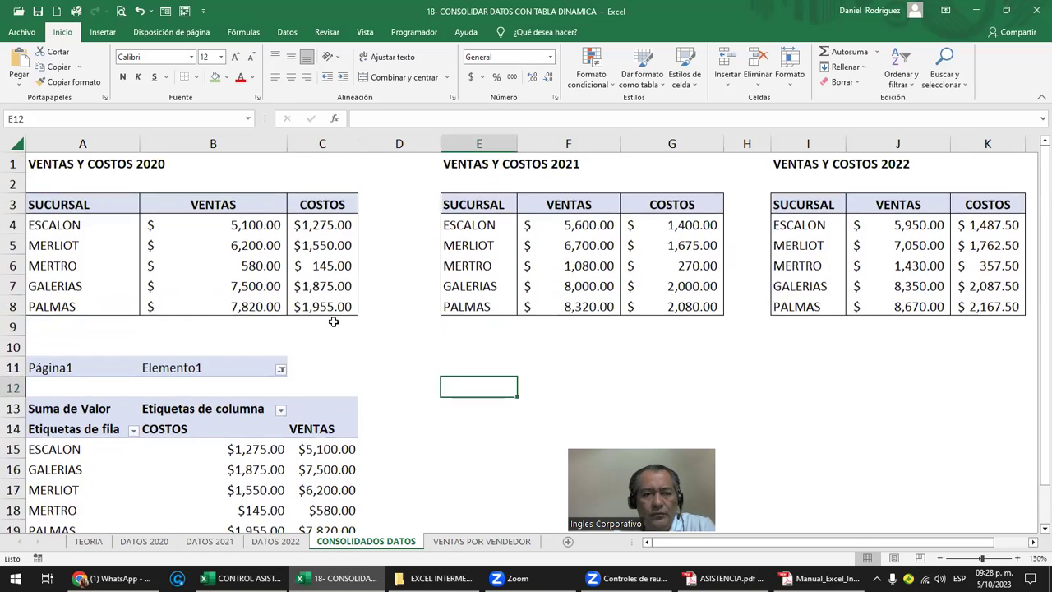
left_click_drag(245, 227, 250, 306)
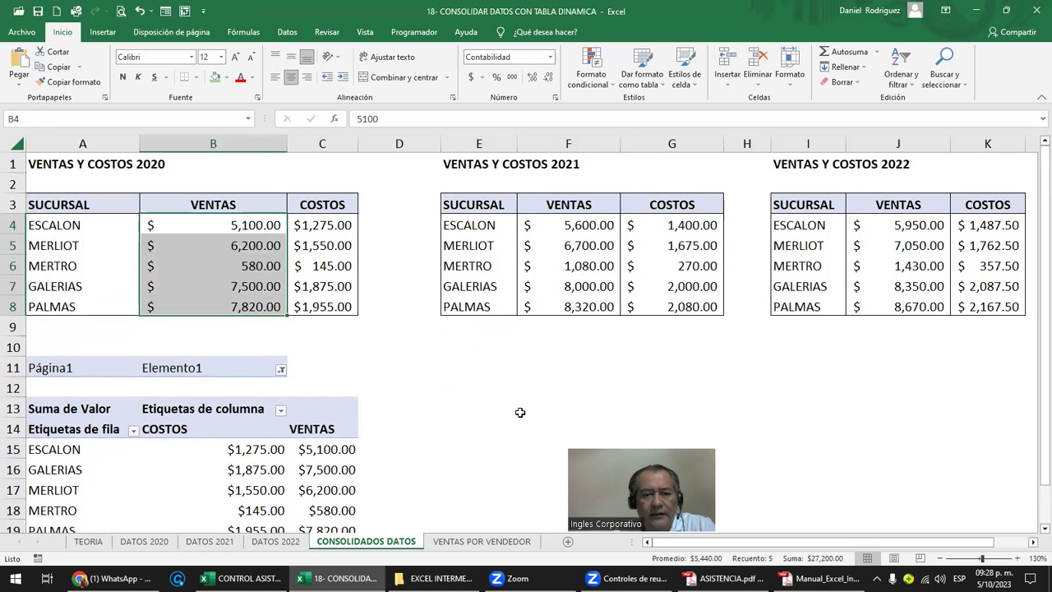
scroll(514, 412, "down", 2)
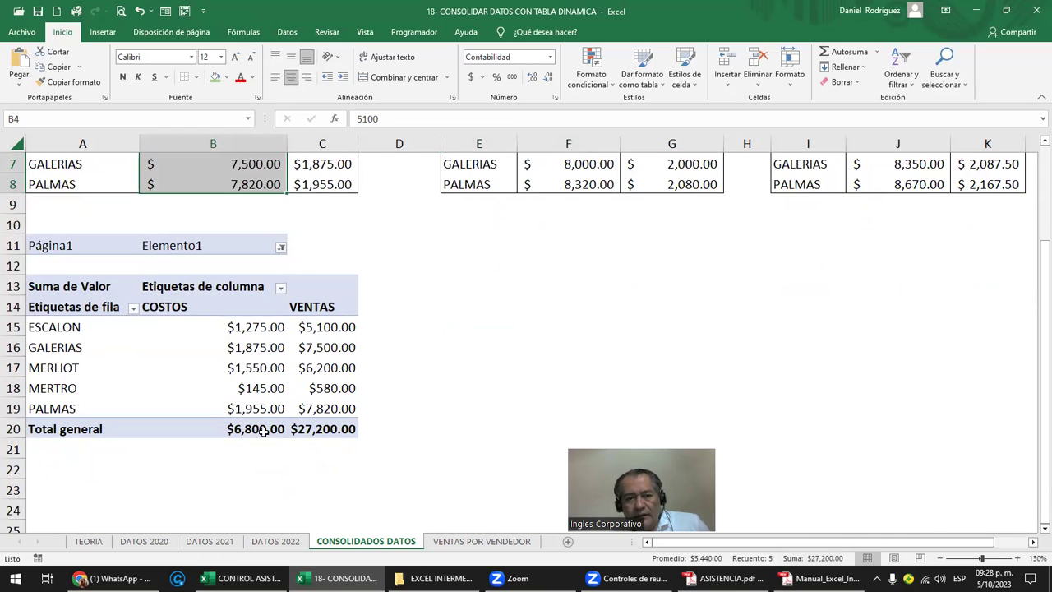
left_click(463, 347)
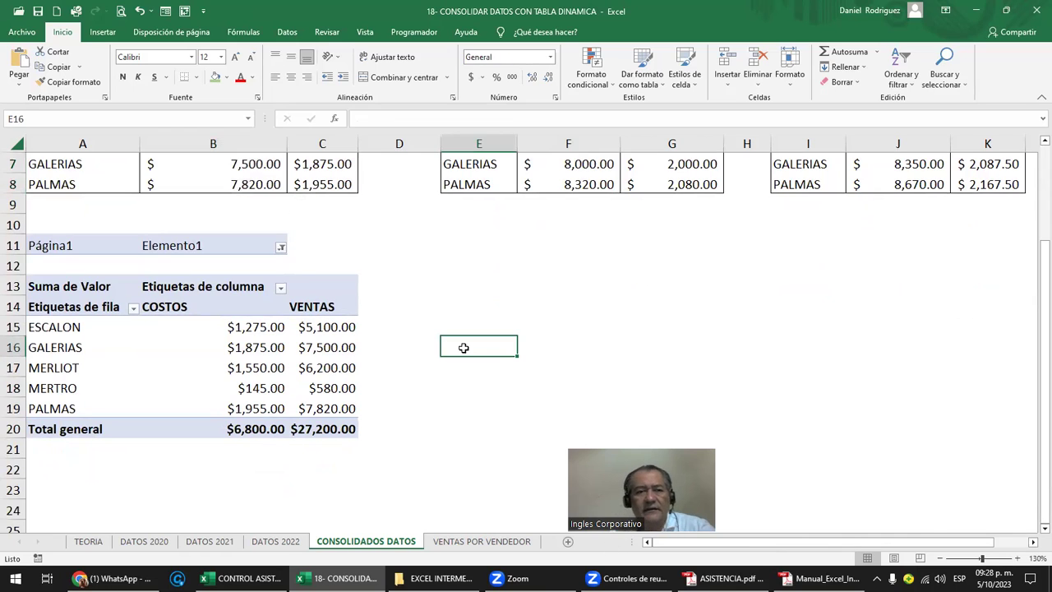
left_click(280, 247)
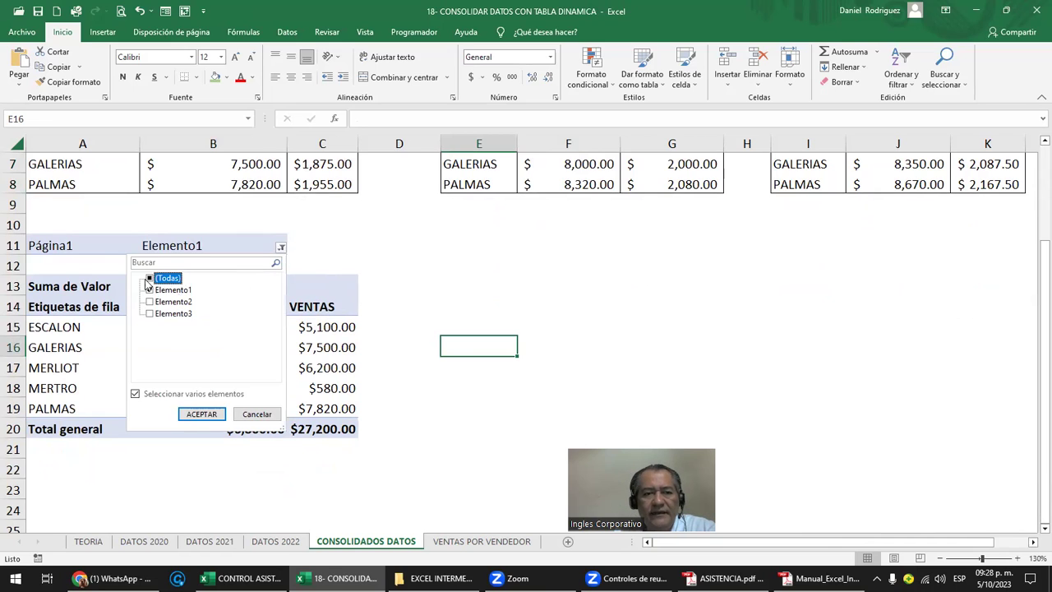
left_click(201, 414)
scroll(484, 264, "up", 1)
scroll(484, 264, "up", 1)
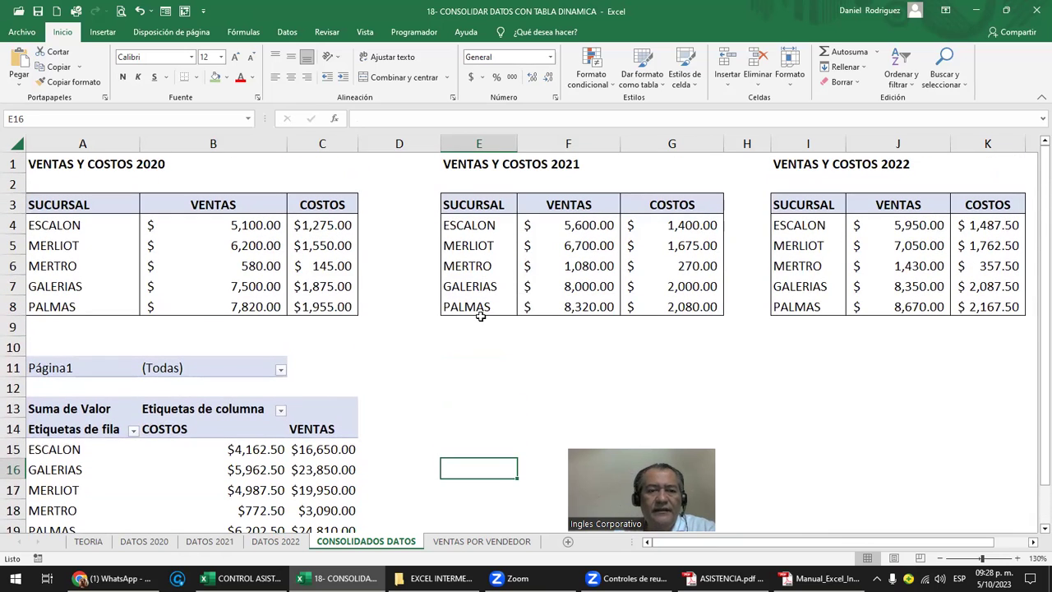
Step: Select the 2020 and 2022 tables, then narrow column D to pull the tables closer together
left_click_drag(59, 206, 307, 314)
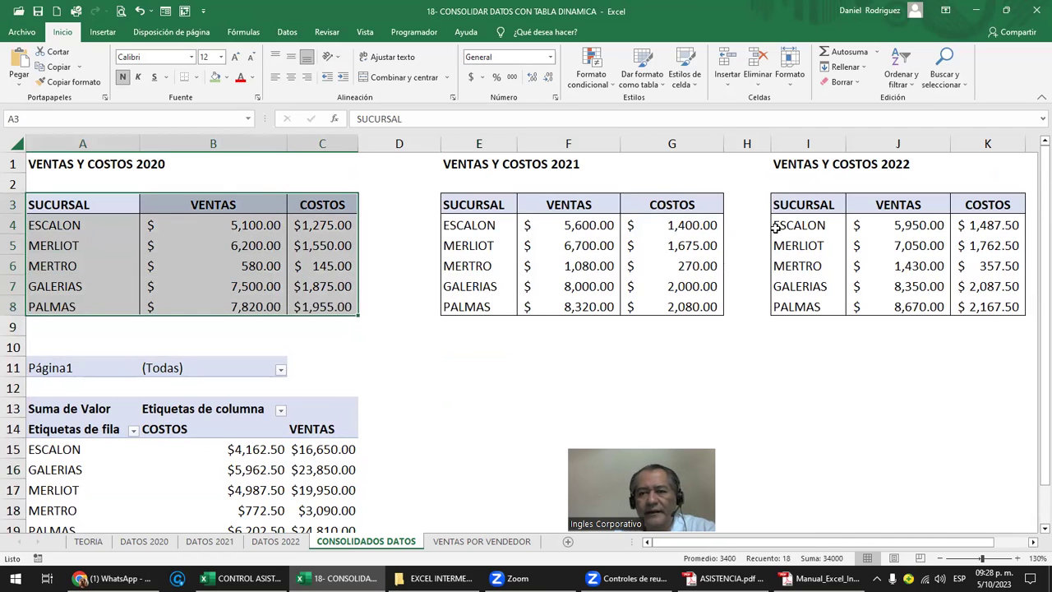
left_click(805, 203)
left_click_drag(804, 203, 982, 310)
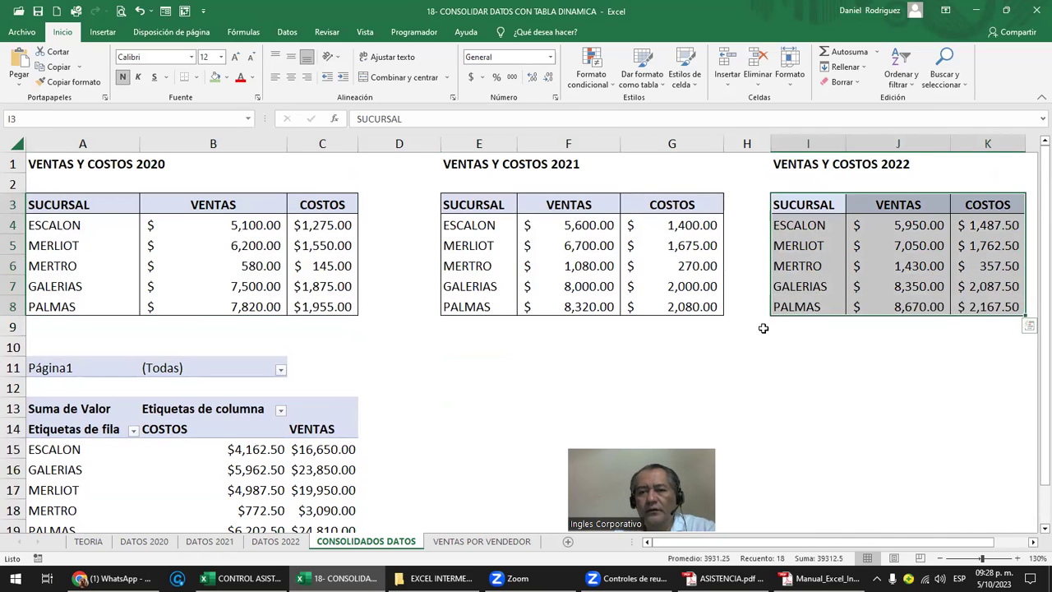
left_click(410, 224)
left_click_drag(440, 143, 418, 144)
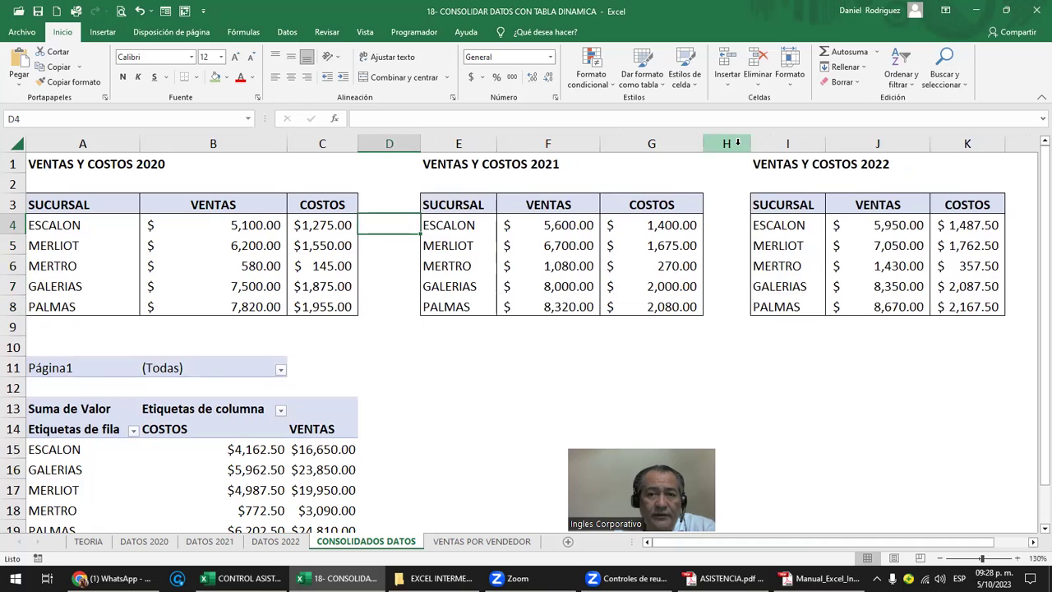
left_click_drag(419, 144, 408, 157)
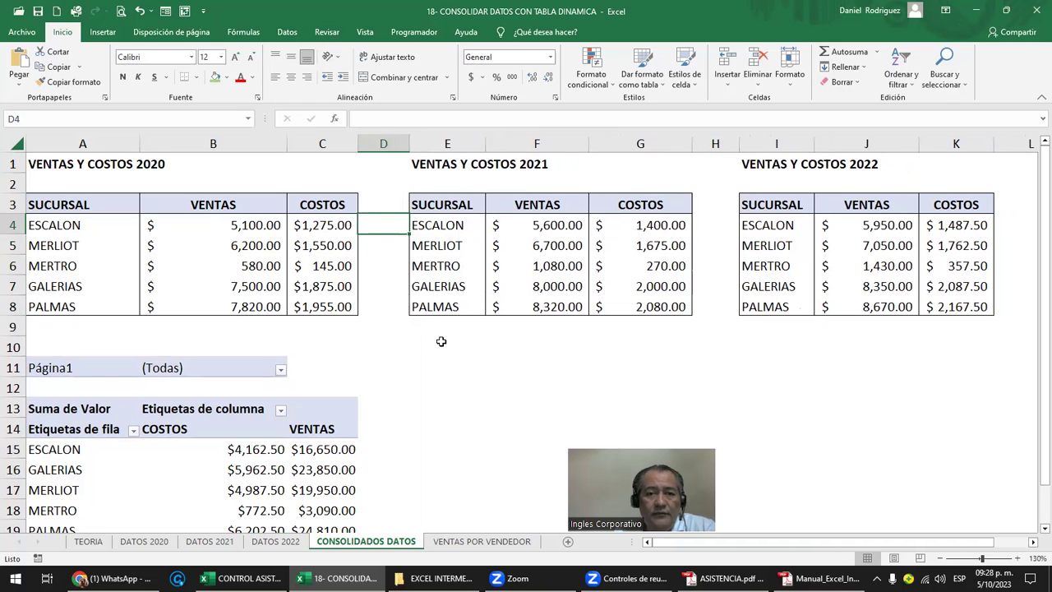
Step: Finish narrowing column D and show the PivotTable field list from Analizar tabla dinámica
left_click(441, 341)
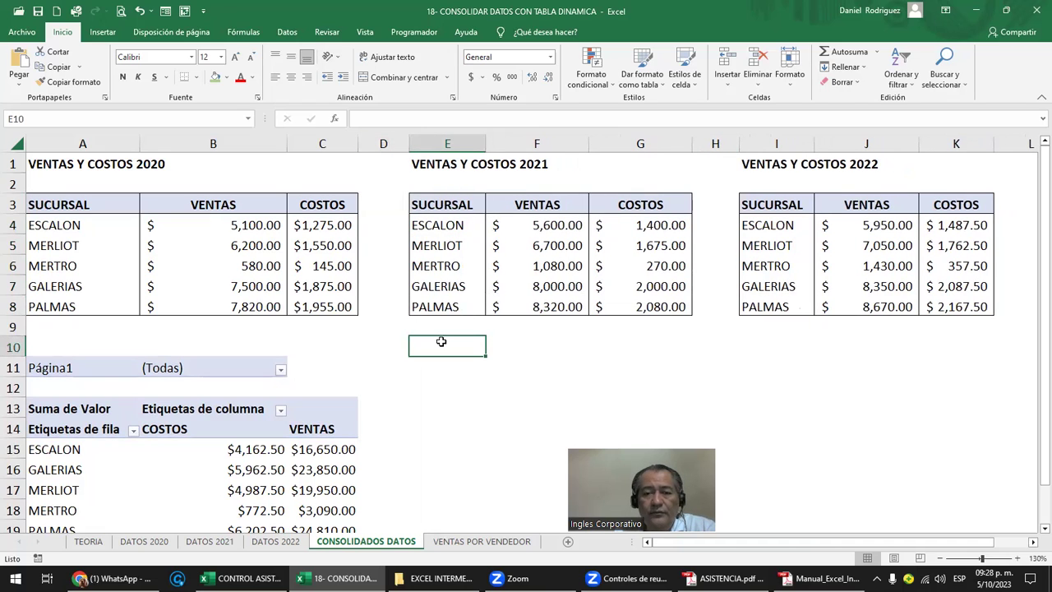
left_click(197, 367)
left_click(301, 431)
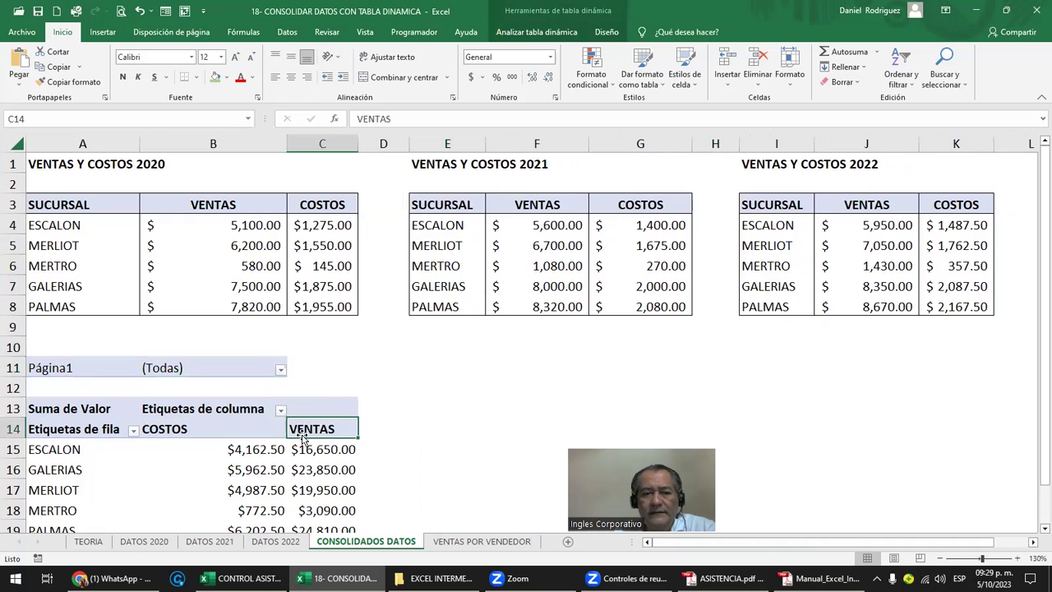
left_click(537, 31)
left_click(980, 70)
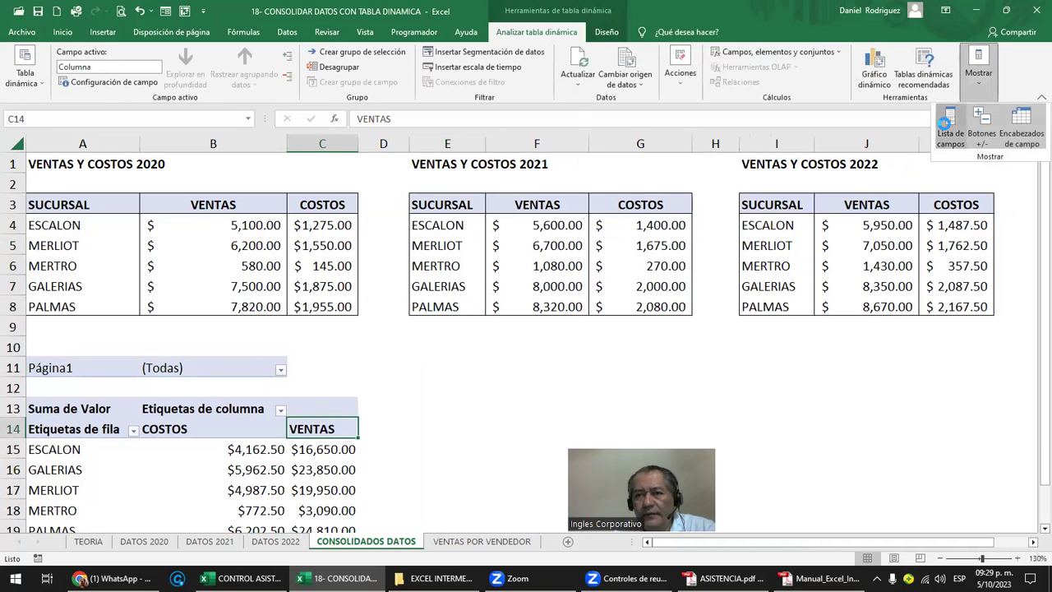
left_click(951, 124)
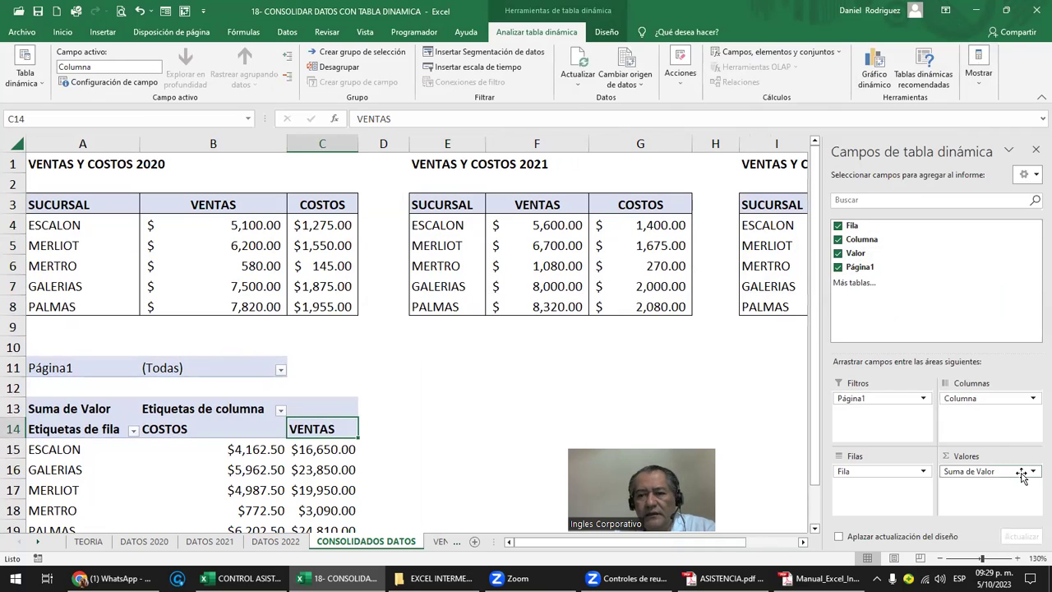
Step: Change the Valor field summary from Suma to Promedio
left_click(1021, 474)
left_click(949, 457)
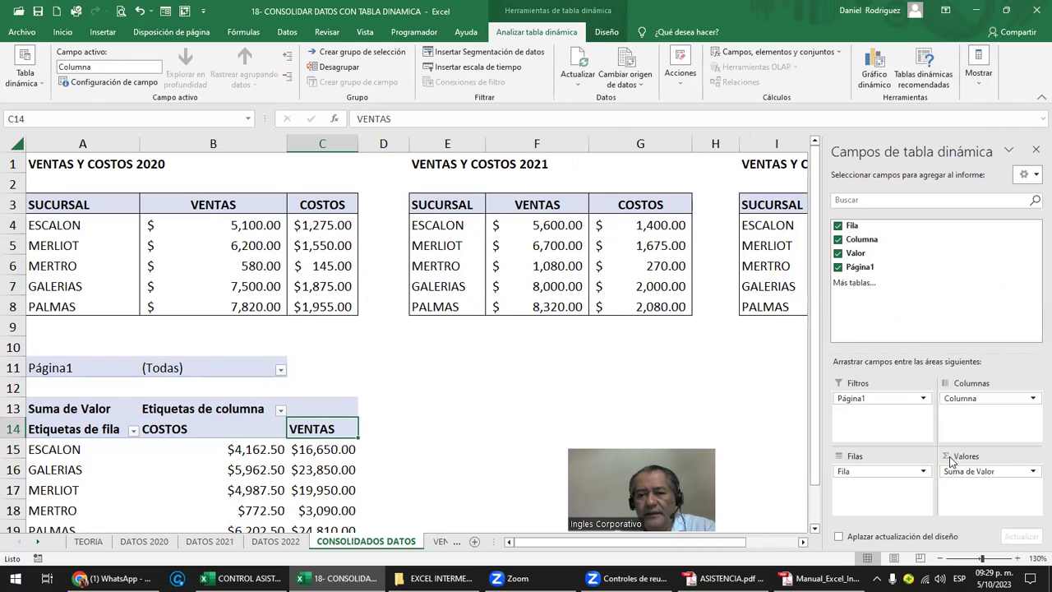
left_click(571, 415)
left_click(718, 477)
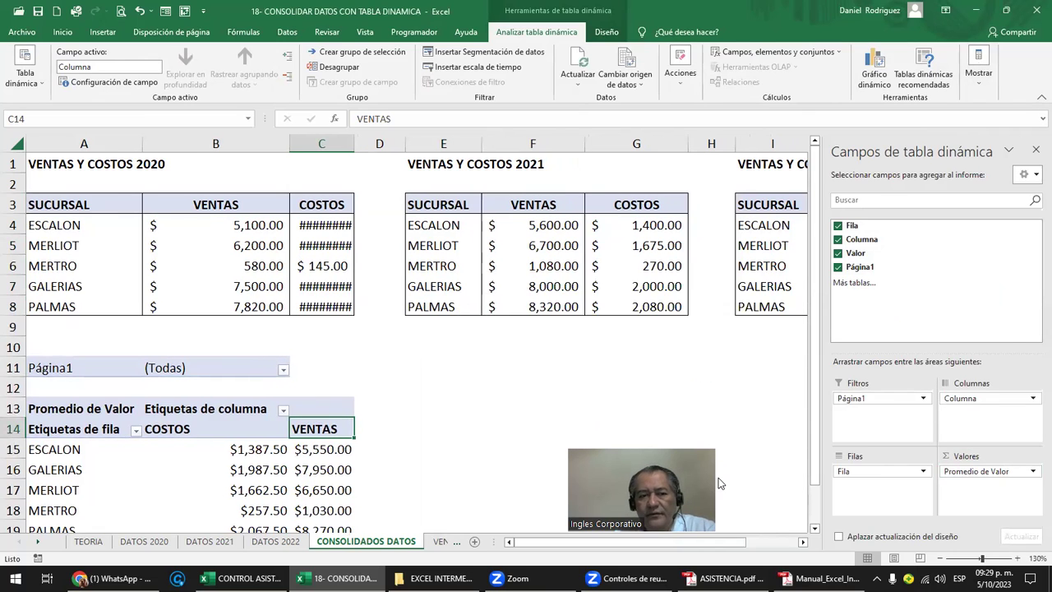
Step: Switch the Promedio de Valor field back to summarizing by Suma
left_click(96, 407)
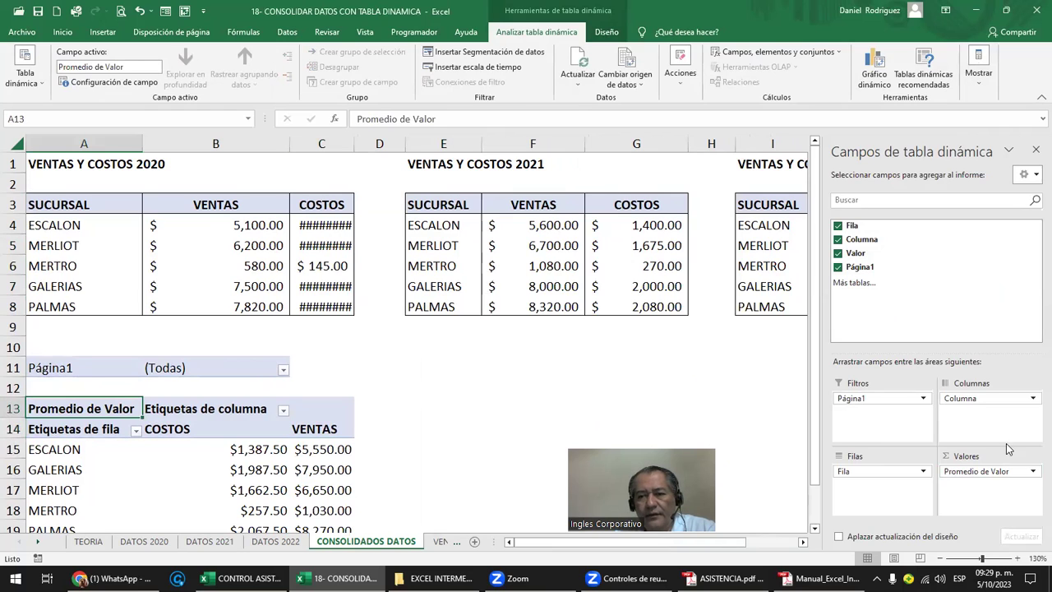
left_click(1017, 474)
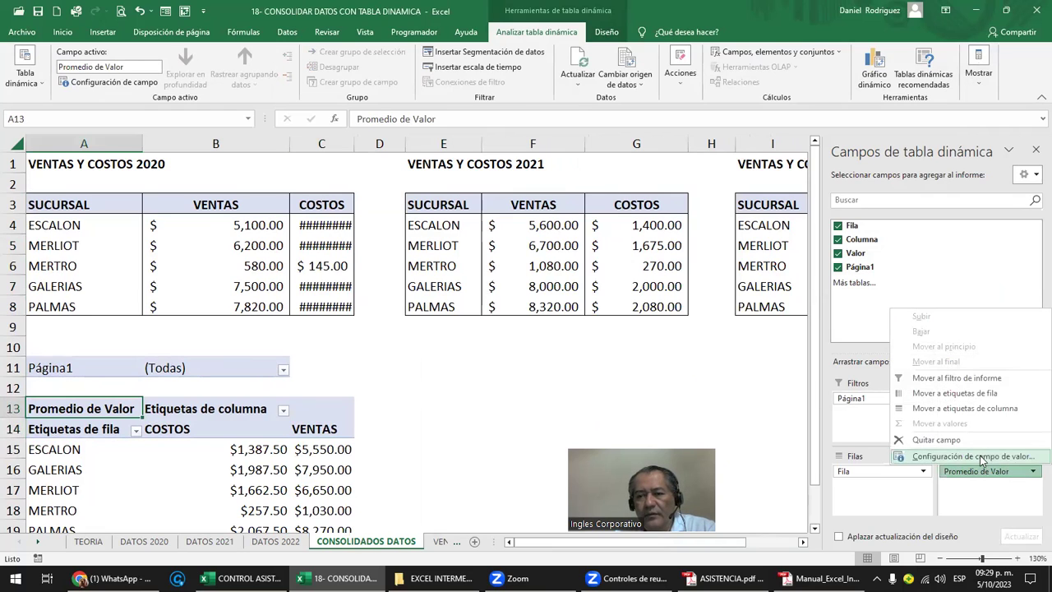
left_click(966, 457)
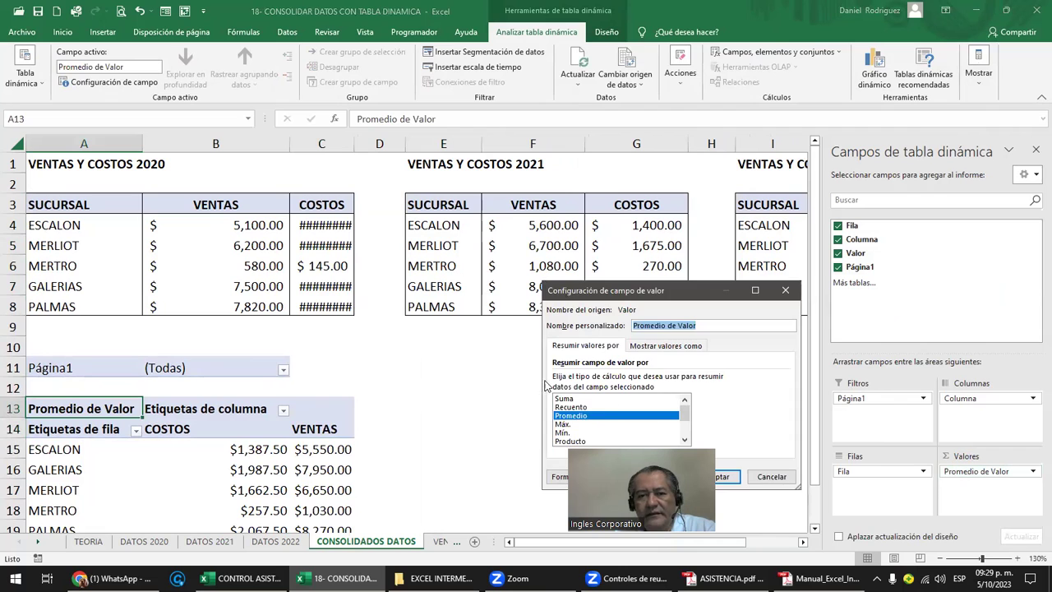
left_click(573, 398)
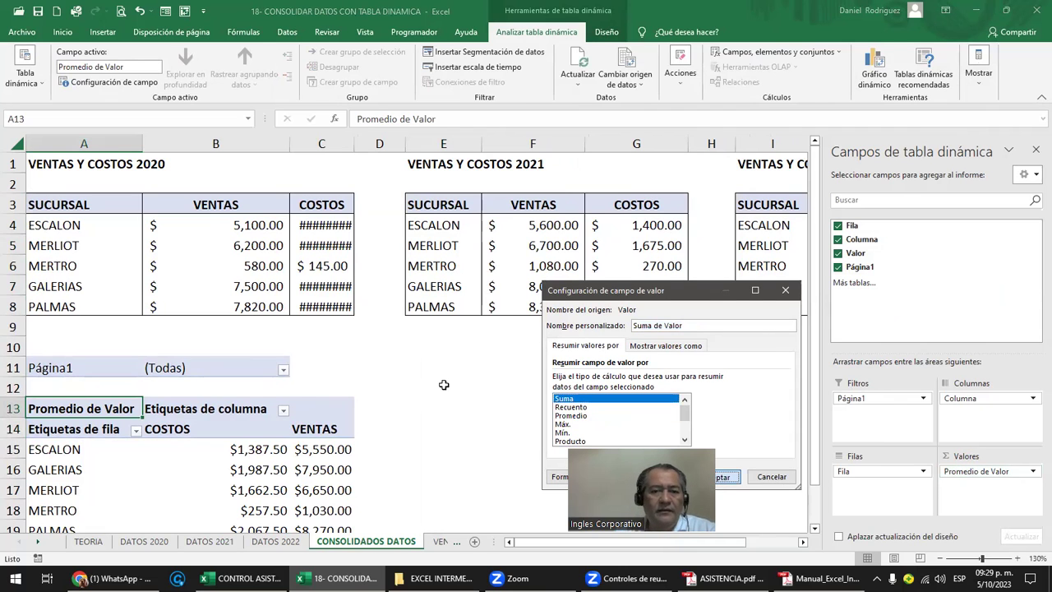
left_click(718, 477)
left_click(444, 386)
scroll(443, 384, "down", 2)
Step: Deselect the pivot so its field list closes
left_click(181, 306)
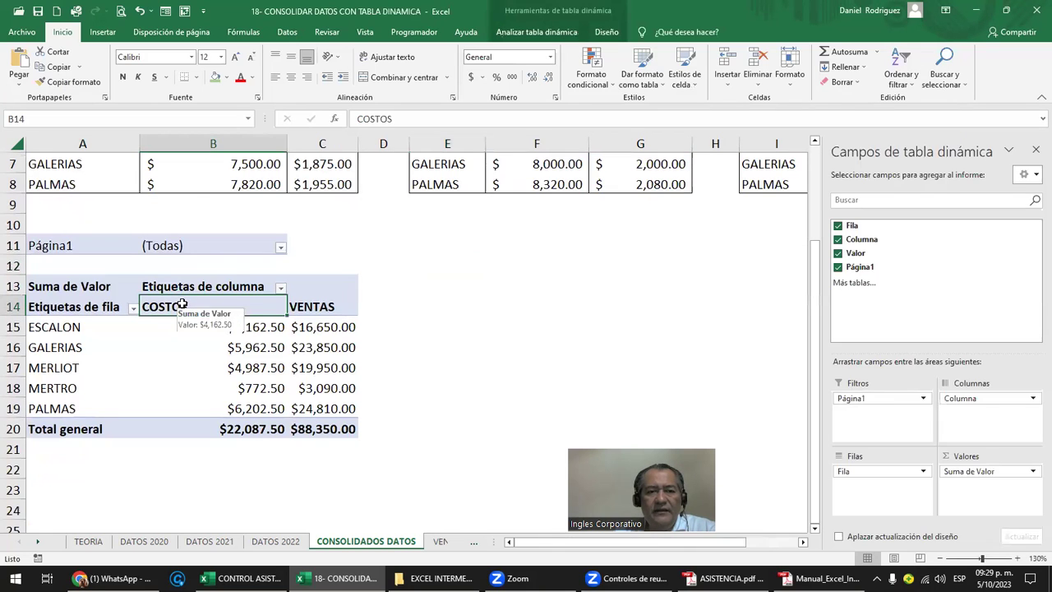
left_click(606, 32)
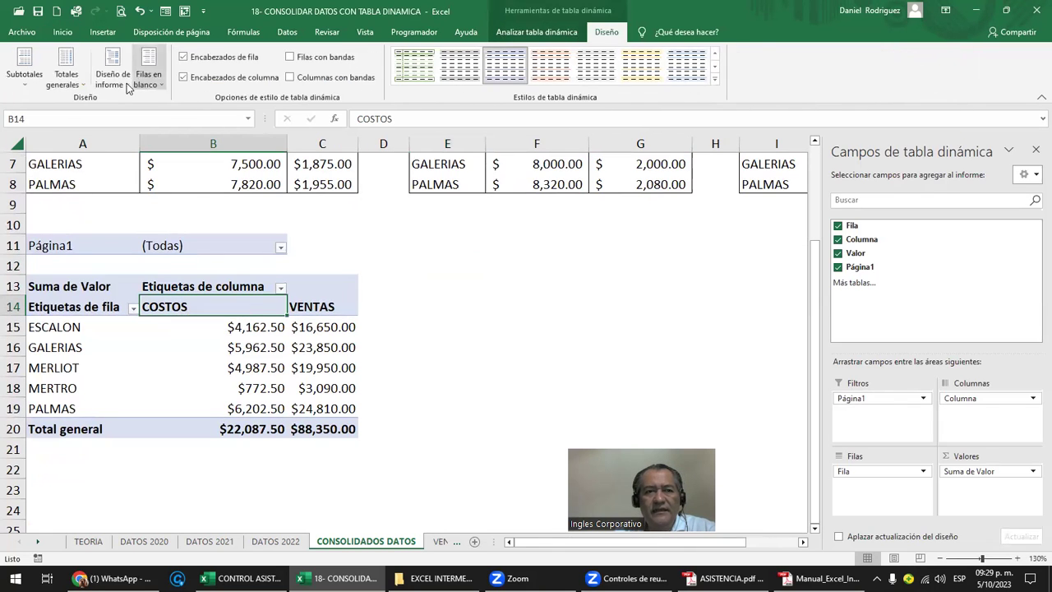
left_click(520, 316)
scroll(520, 316, "up", 2)
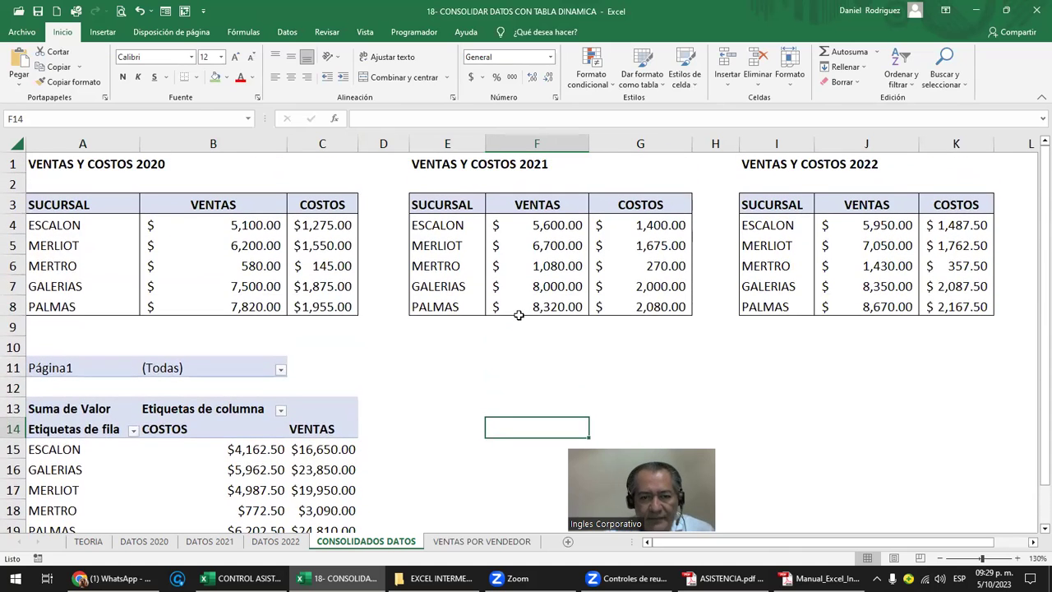
scroll(518, 316, "down", 1)
mouse_move(106, 196)
left_mouse_down()
mouse_move(174, 290)
mouse_move(261, 297)
left_mouse_up()
left_click_drag(382, 198, 566, 306, "ctrl")
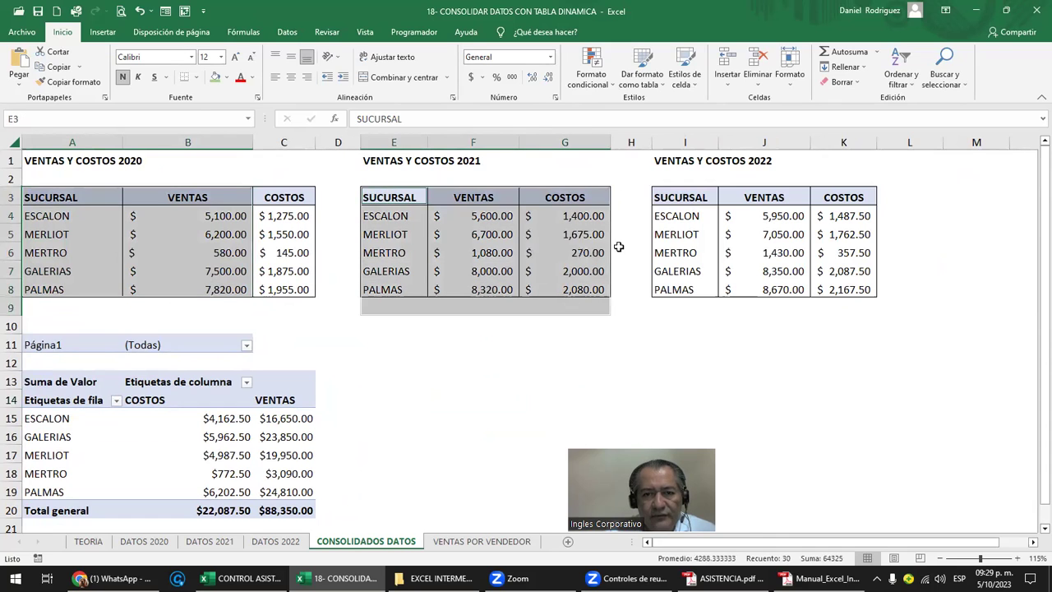
left_click_drag(670, 197, 837, 289, "ctrl")
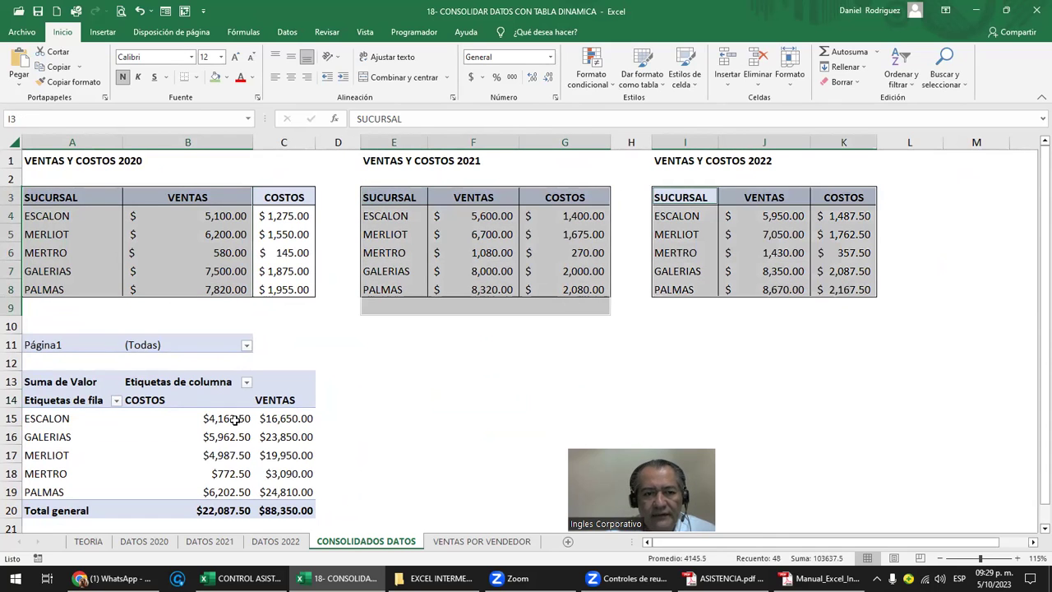
left_click(73, 363)
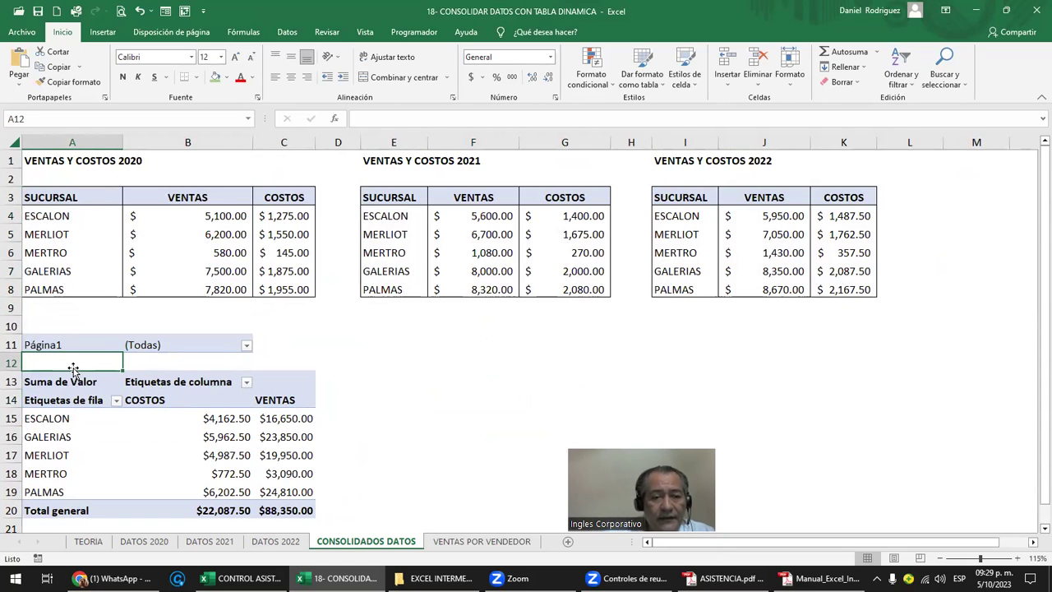
left_click_drag(331, 376, 339, 510)
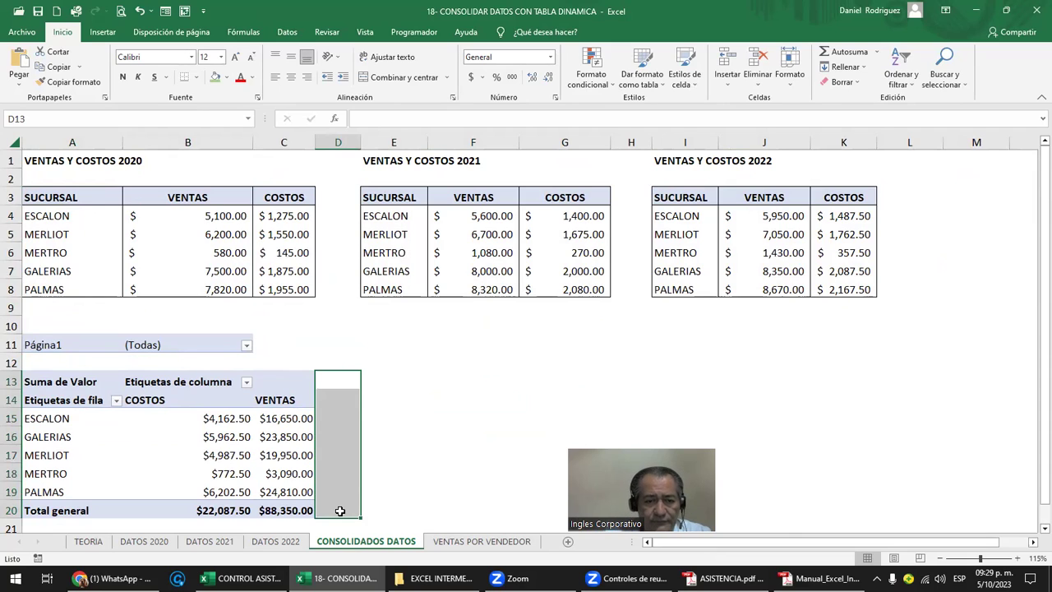
left_click(332, 380)
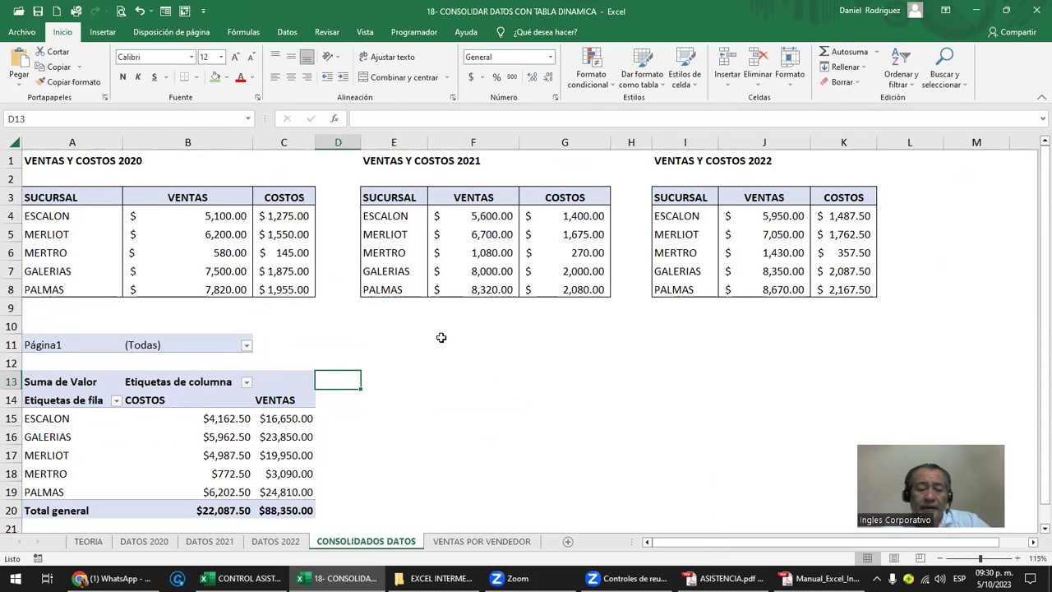
Step: Look through the DATOS 2020, 2021 and 2022 sheets and return to DATOS 2020
left_click(133, 545)
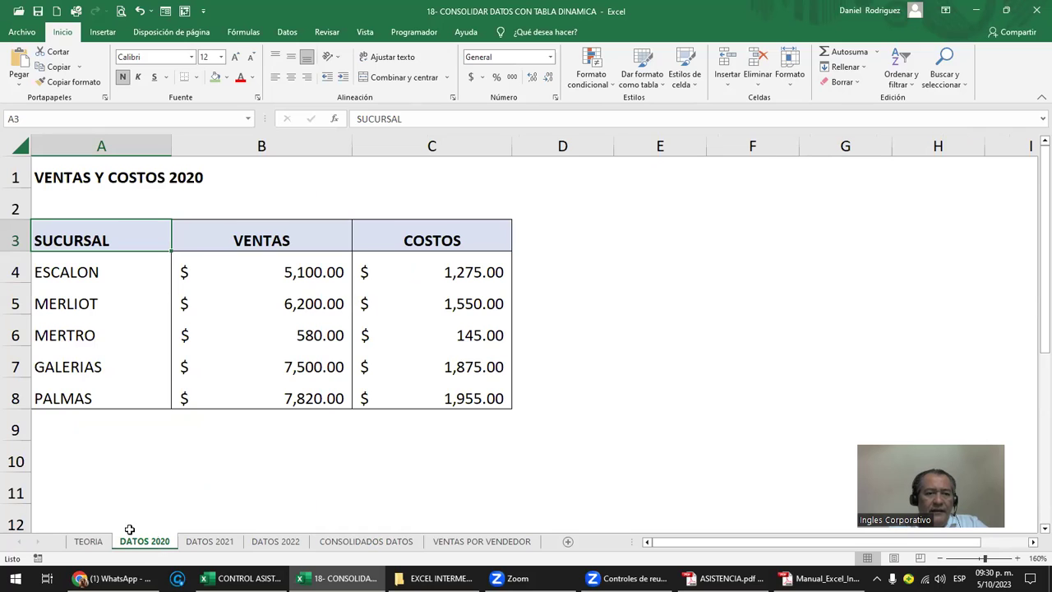
left_click(220, 544)
left_click(279, 542)
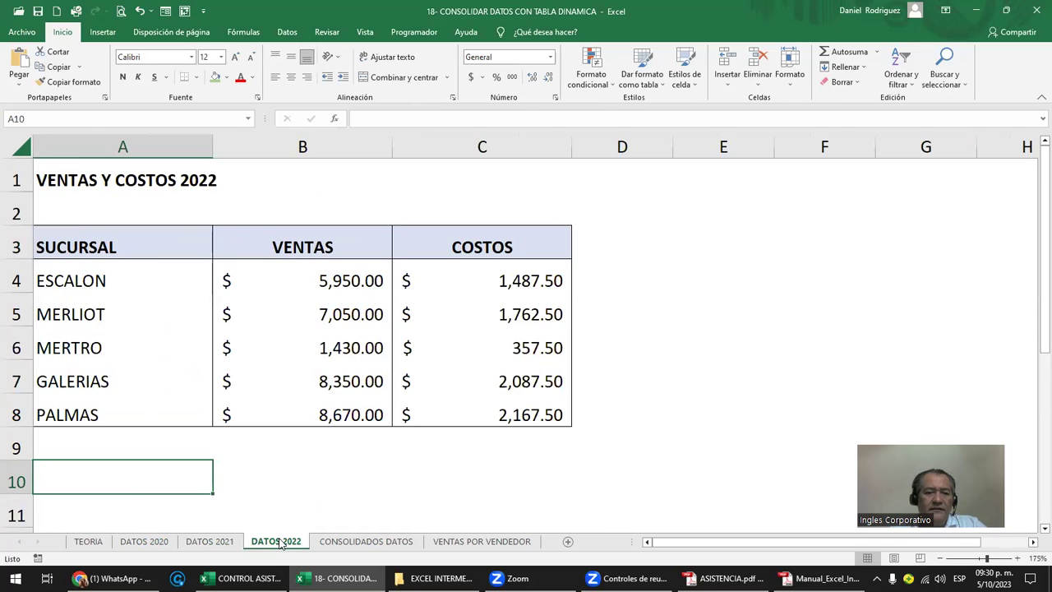
left_click(155, 541)
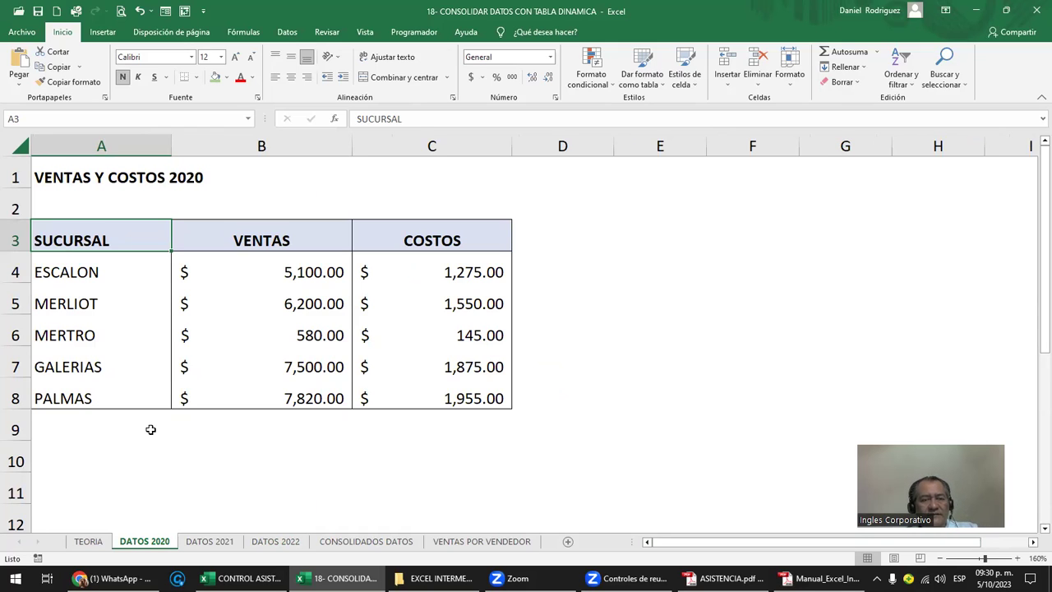
Step: Try the Alt keyboard shortcut for the PivotTable wizard and dismiss it with Esc
key("alt+t")
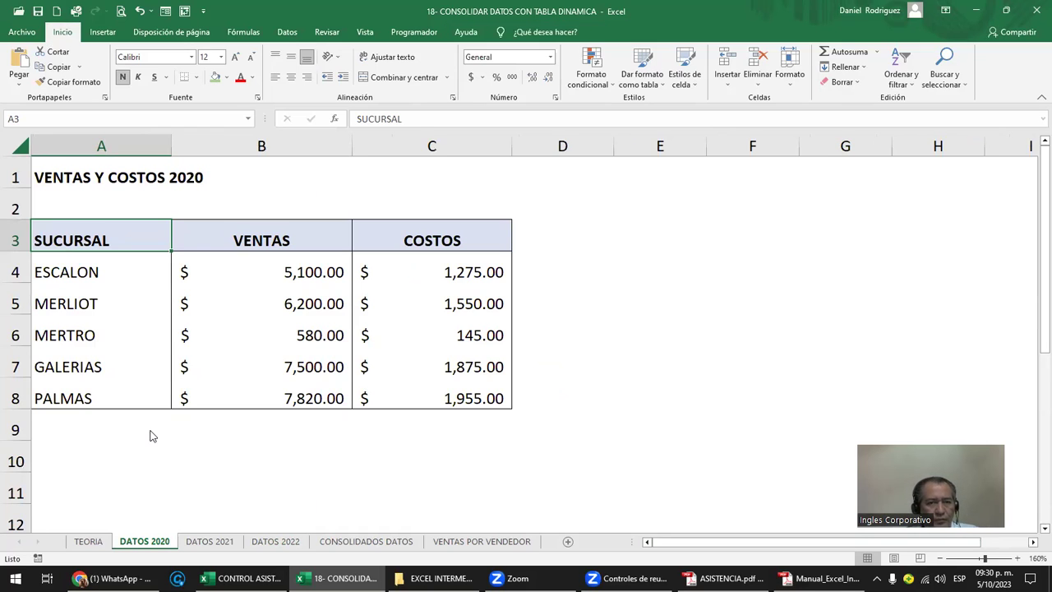
key("b")
key("Escape")
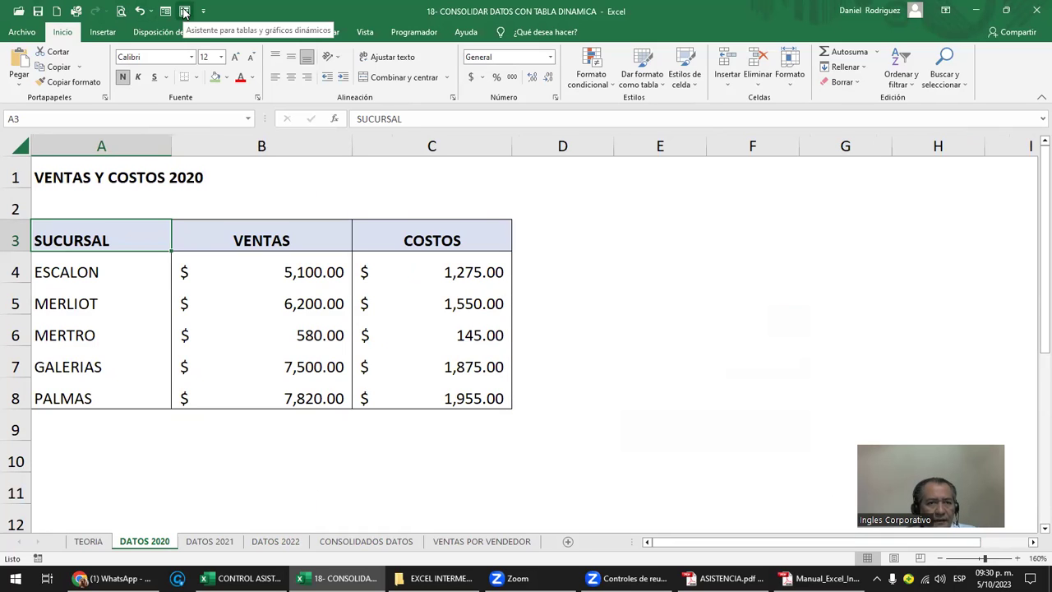
Step: Launch the PivotTable and PivotChart Wizard with multiple consolidation ranges and a single page field
left_click(184, 11)
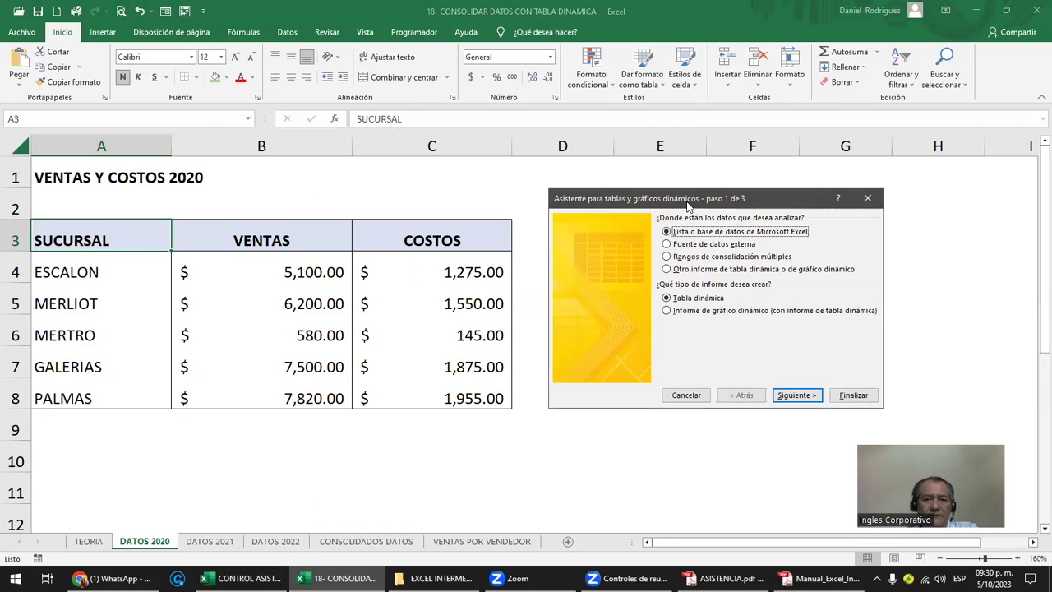
left_click(677, 258)
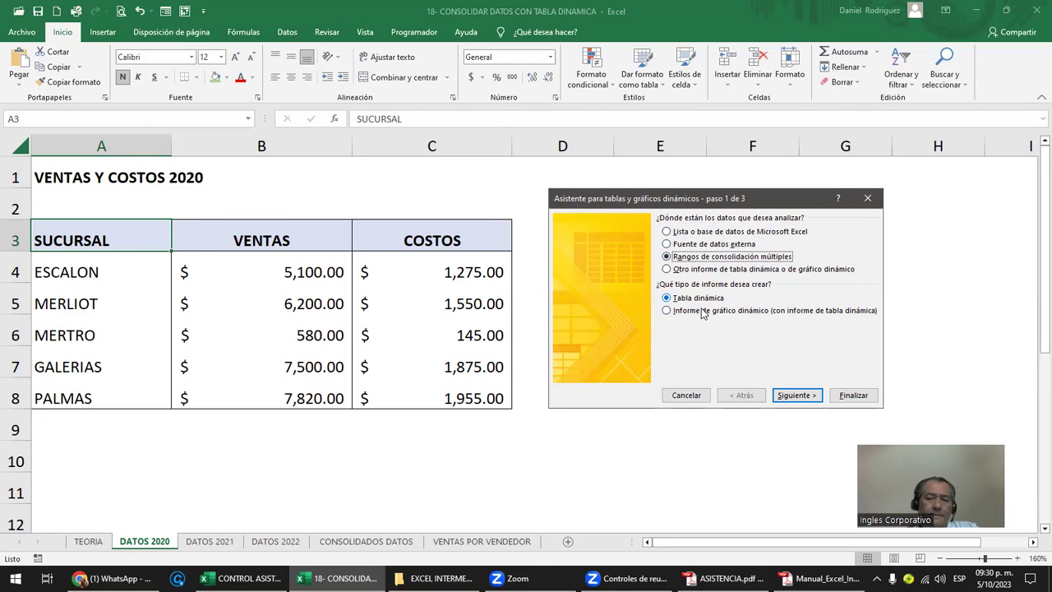
left_click(786, 397)
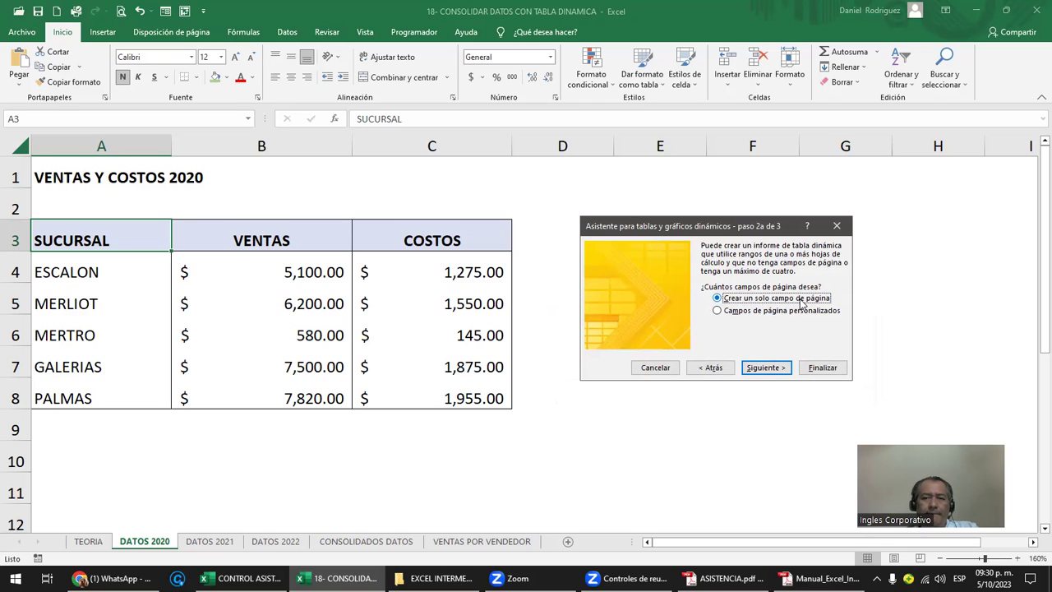
left_click(763, 369)
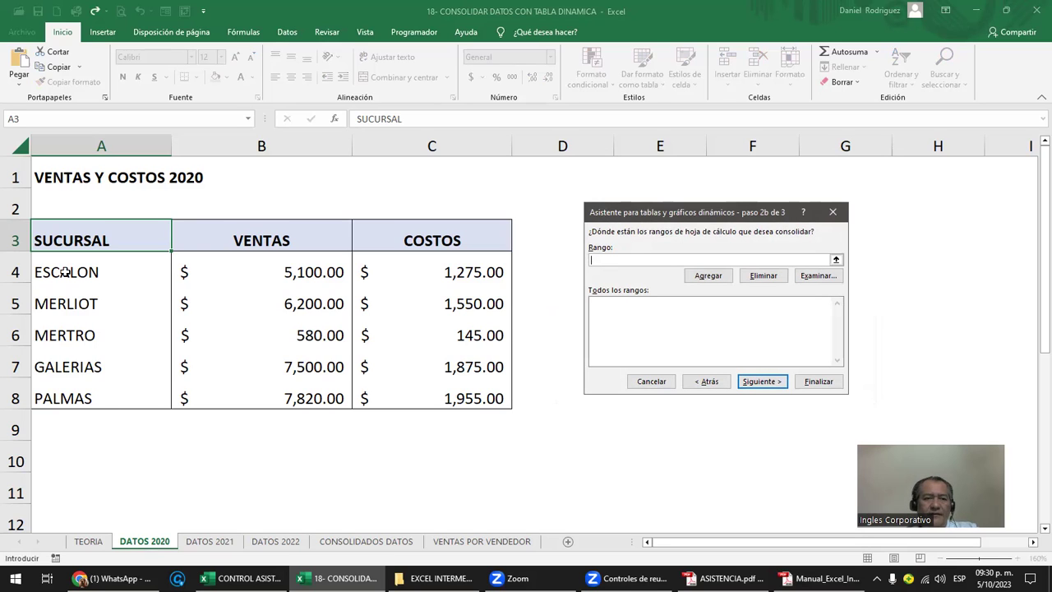
Step: Add A3:C8 from DATOS 2020 and DATOS 2021 to the consolidation ranges list
left_click_drag(55, 238, 434, 384)
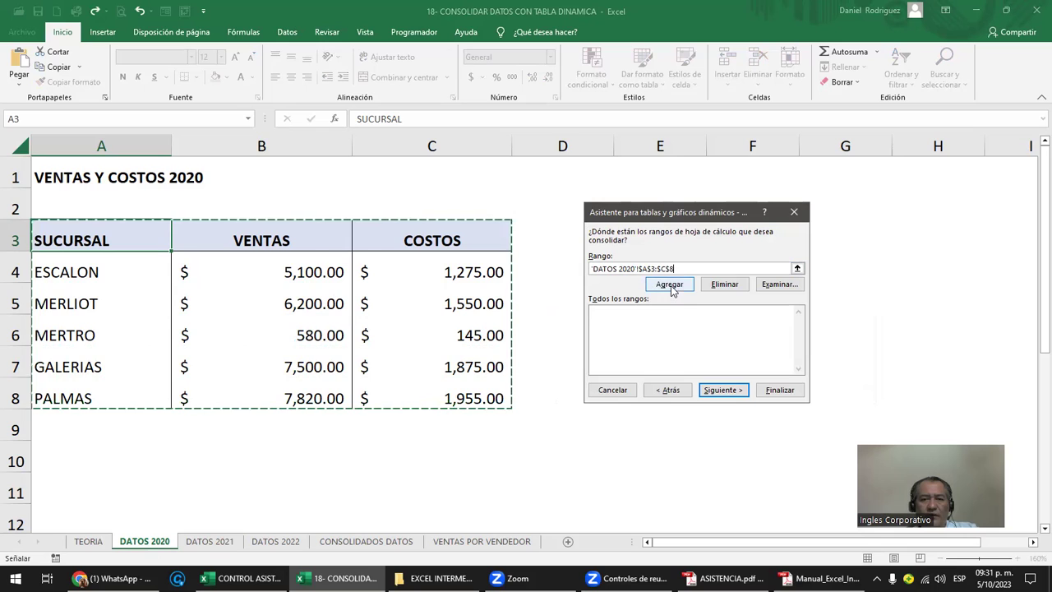
left_click(670, 286)
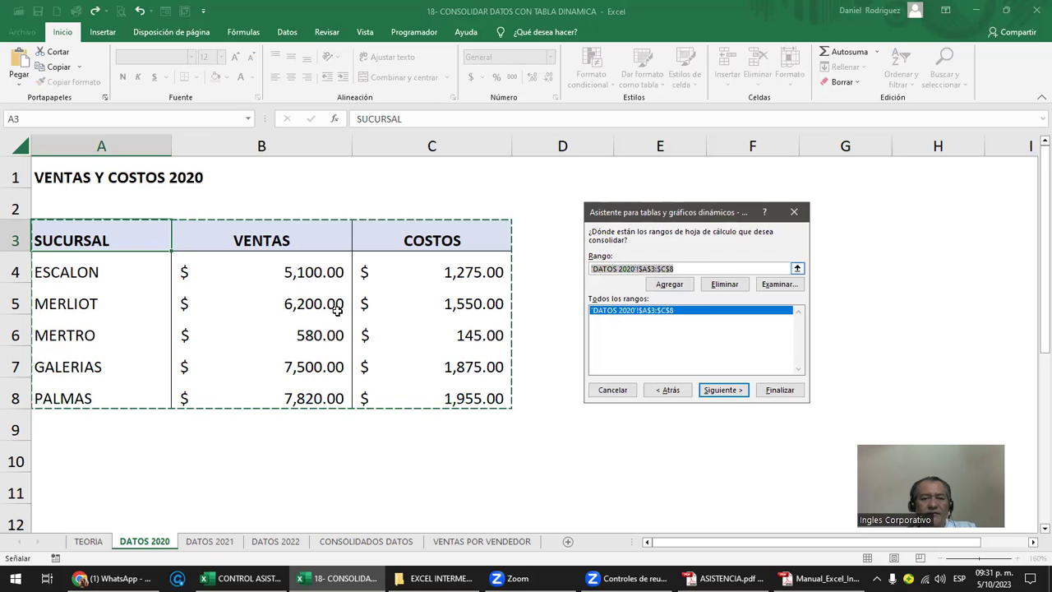
left_click(215, 542)
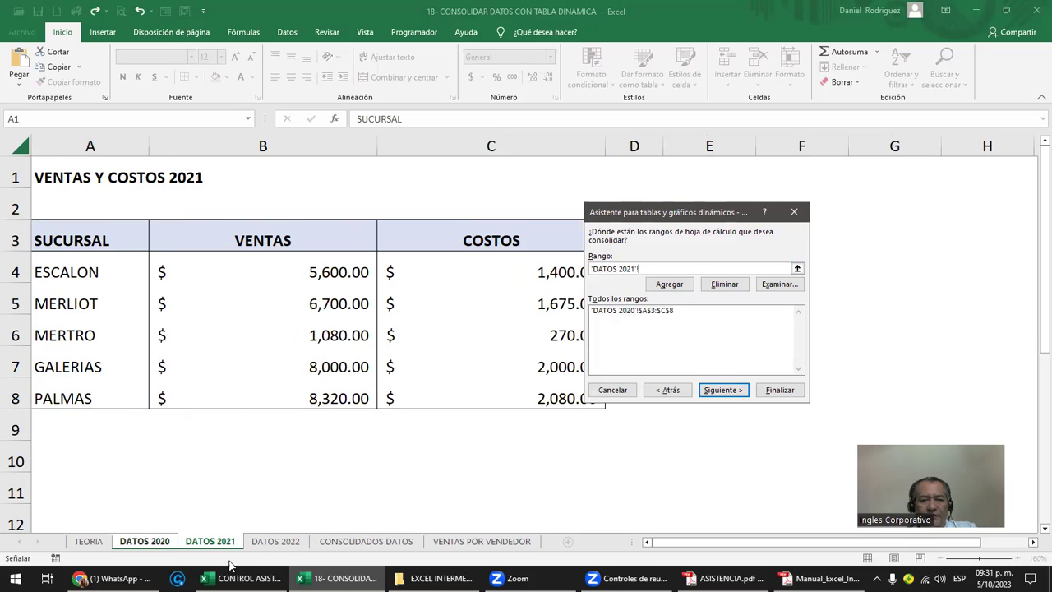
mouse_move(89, 240)
left_mouse_down()
mouse_move(527, 372)
mouse_move(531, 396)
left_mouse_up()
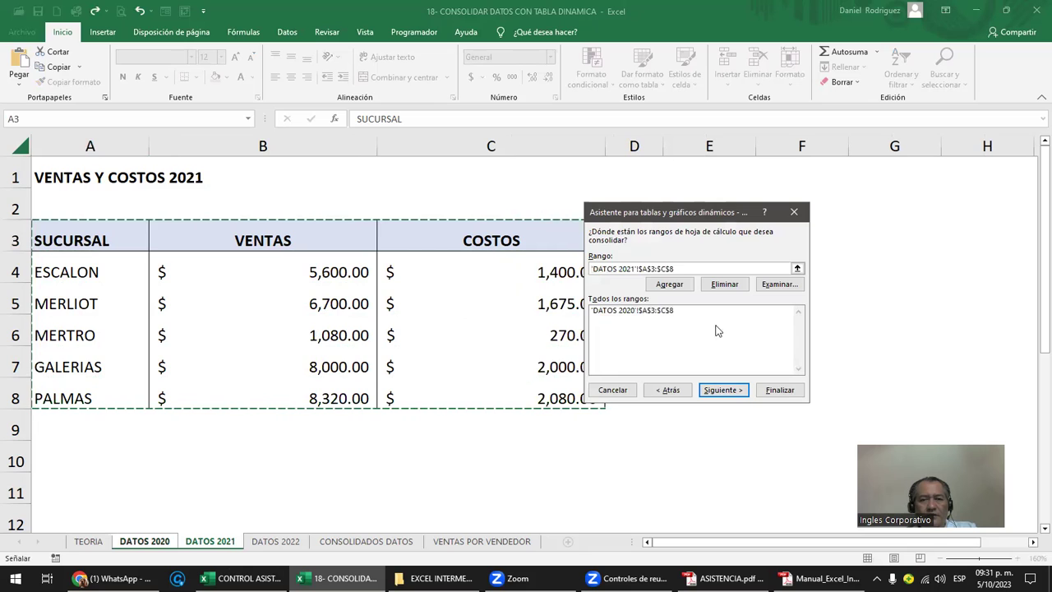
left_click(666, 285)
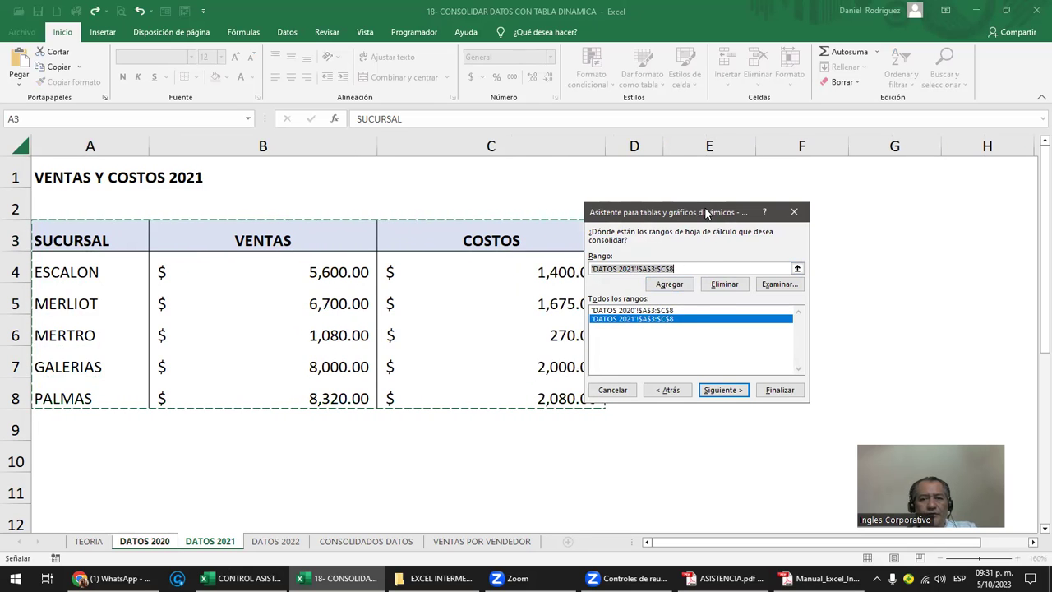
left_click_drag(704, 213, 815, 213)
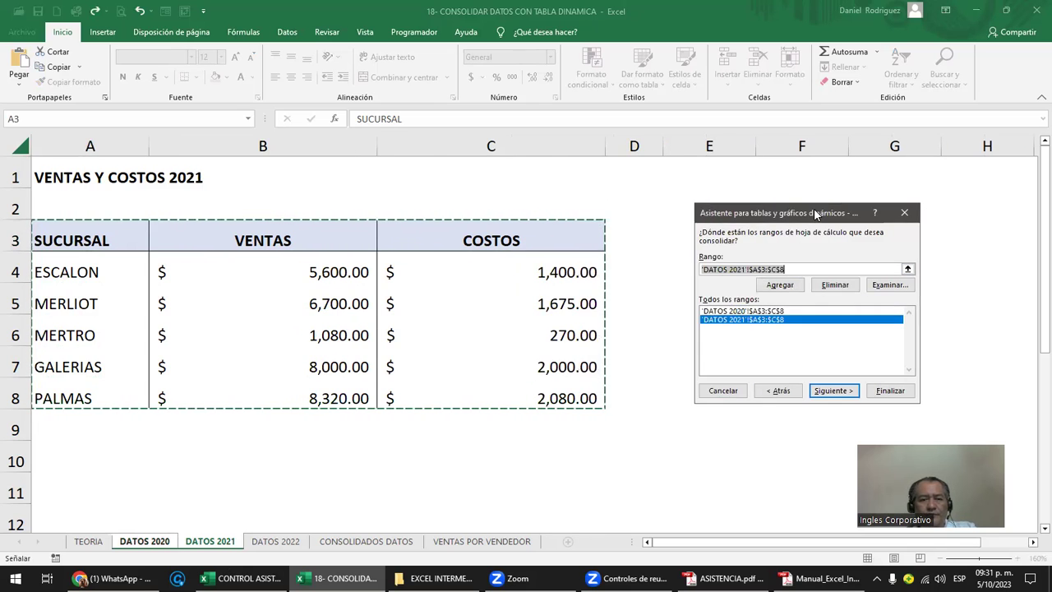
Step: Add the DATOS 2022 A3:C8 range, review the three entries, and advance to step 3
left_click(276, 541)
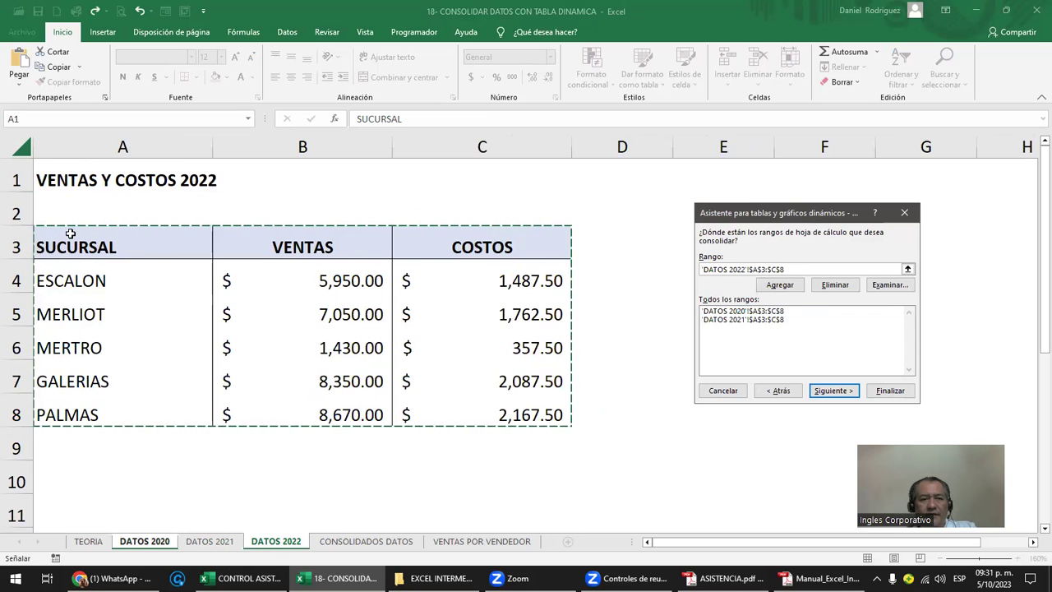
left_click_drag(56, 240, 516, 408)
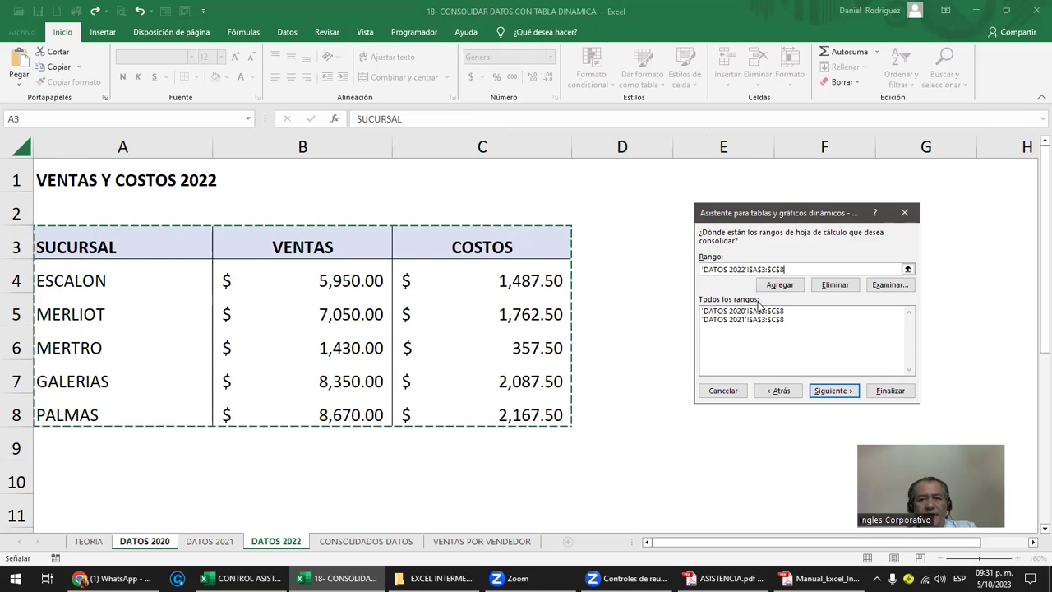
left_click(772, 286)
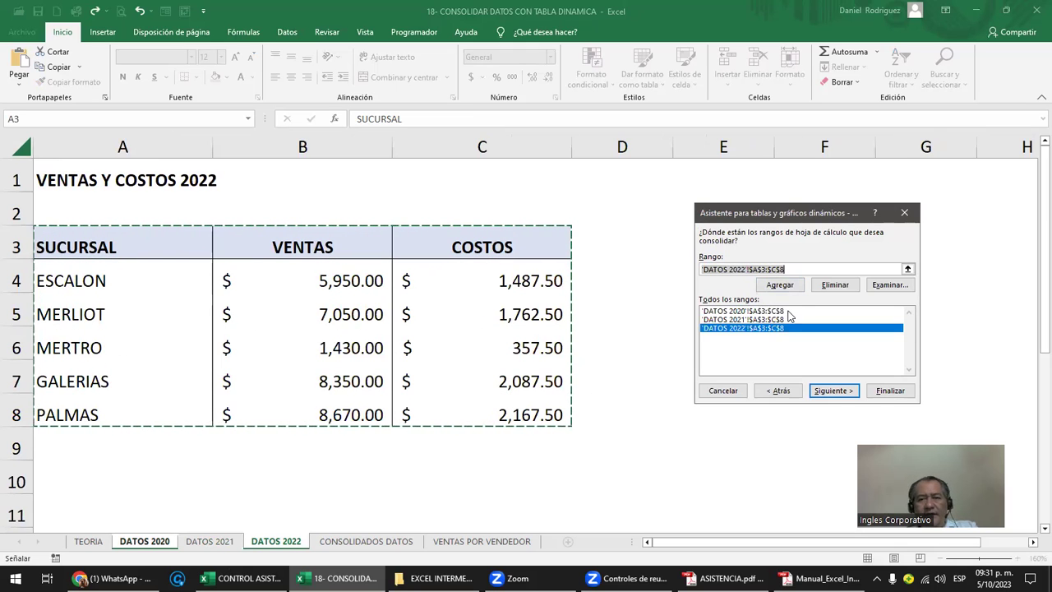
left_click(784, 310)
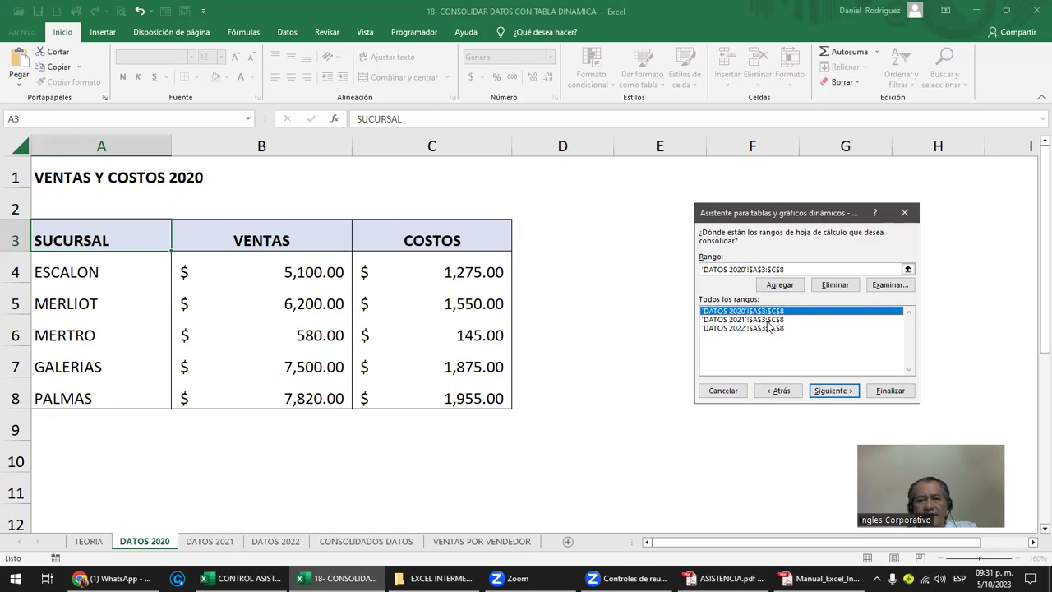
left_click(768, 319)
left_click(770, 328)
left_click(771, 312)
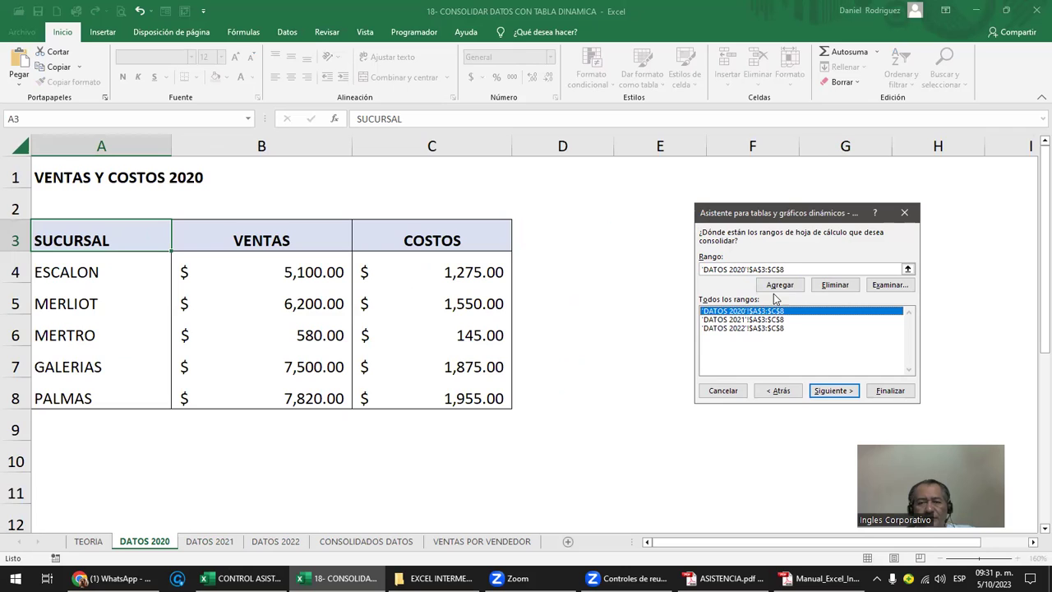
left_click_drag(823, 216, 700, 215)
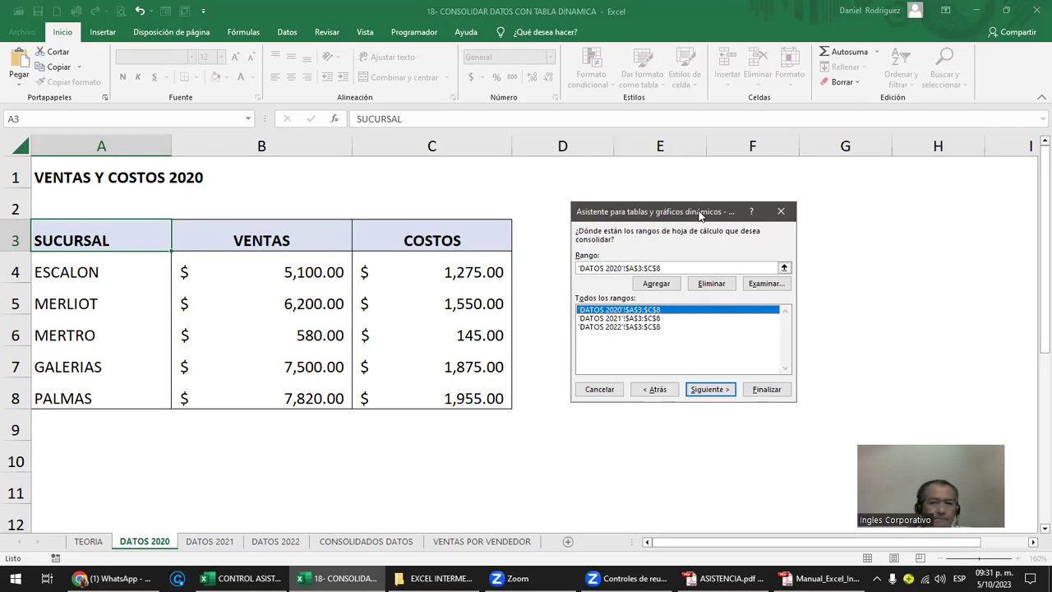
left_click(702, 391)
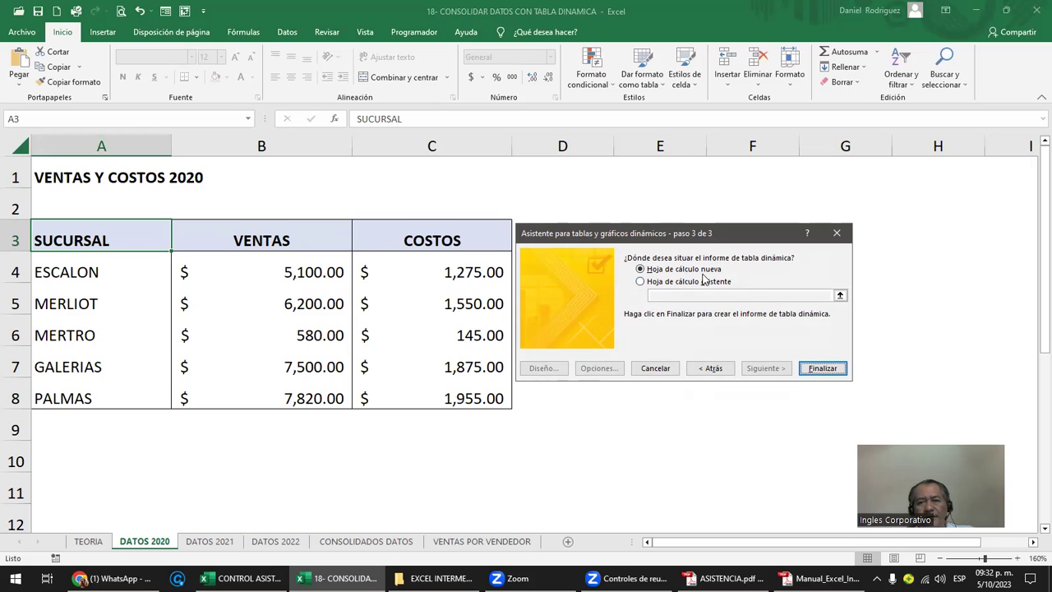
left_click(816, 370)
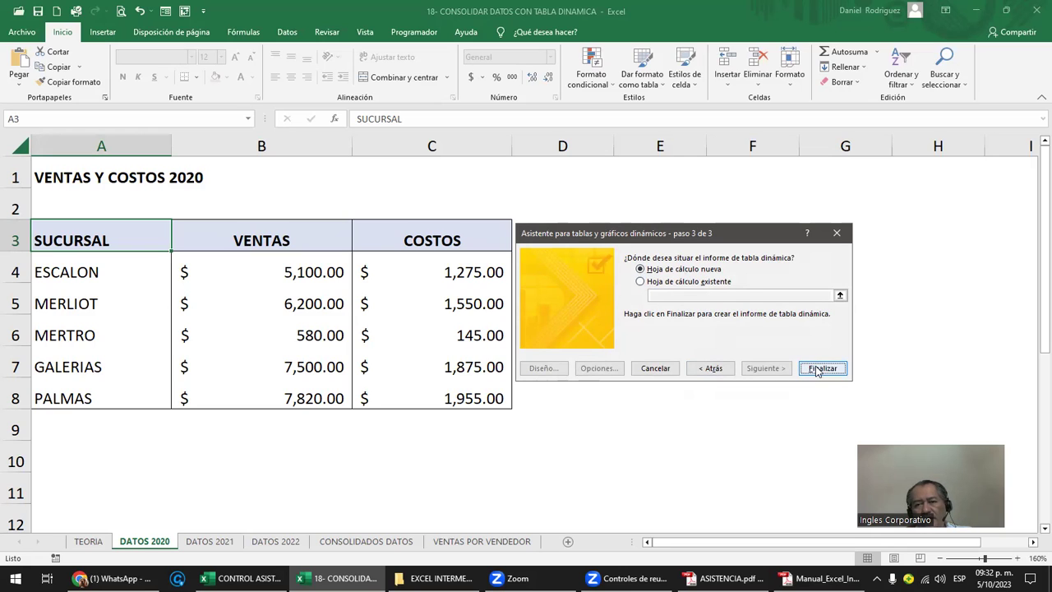
left_click(818, 370)
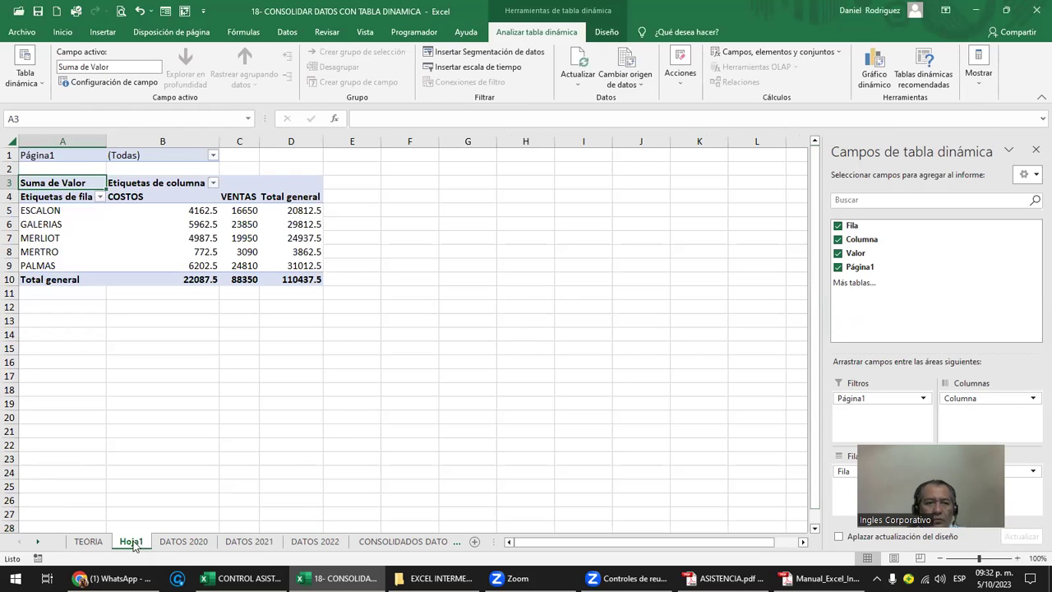
scroll(157, 335, "up", 1, "ctrl")
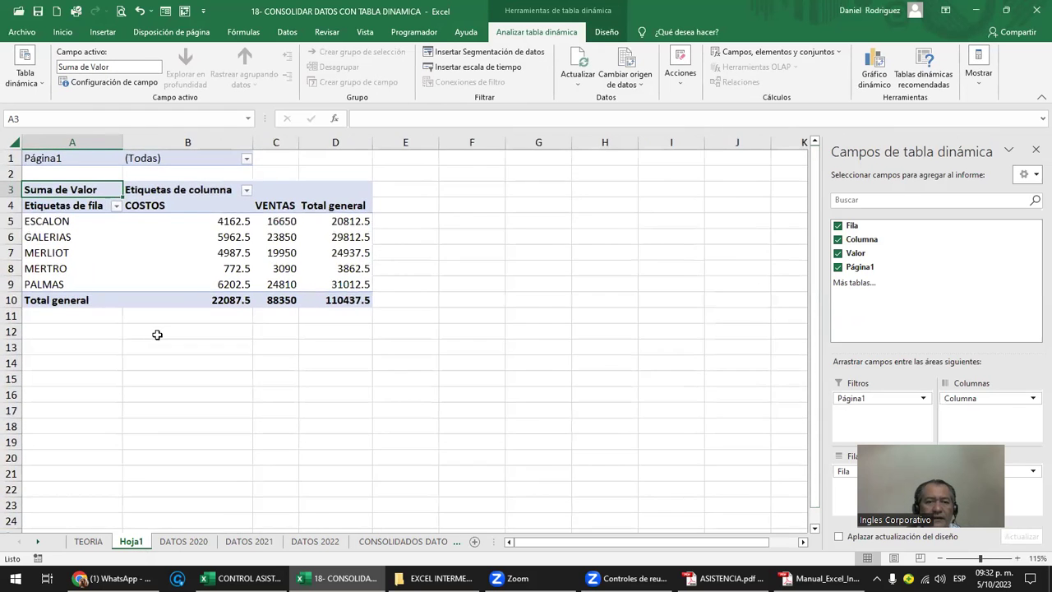
scroll(157, 334, "up", 1, "ctrl")
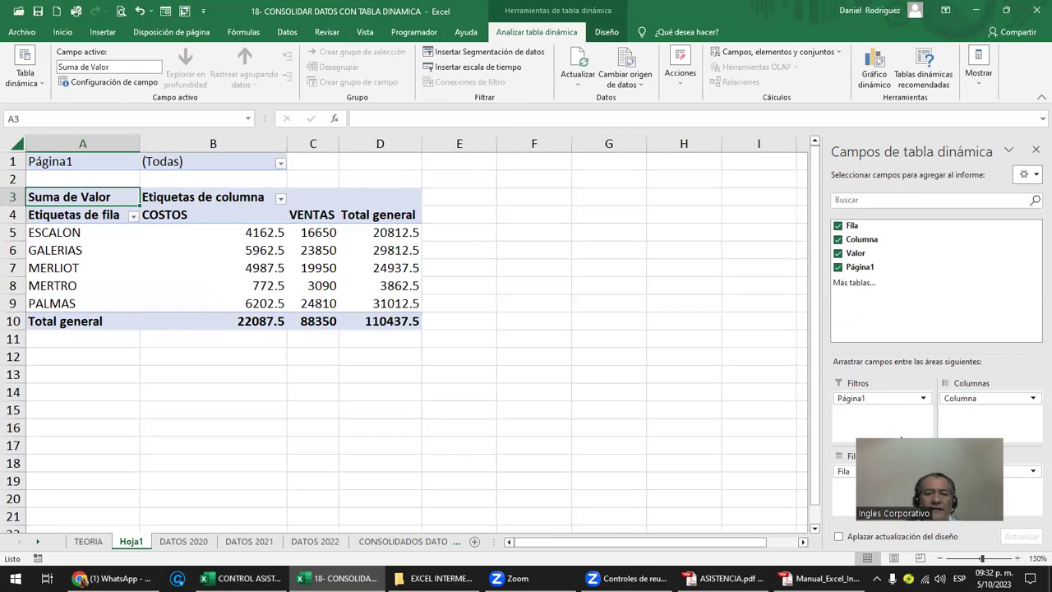
left_click(404, 541)
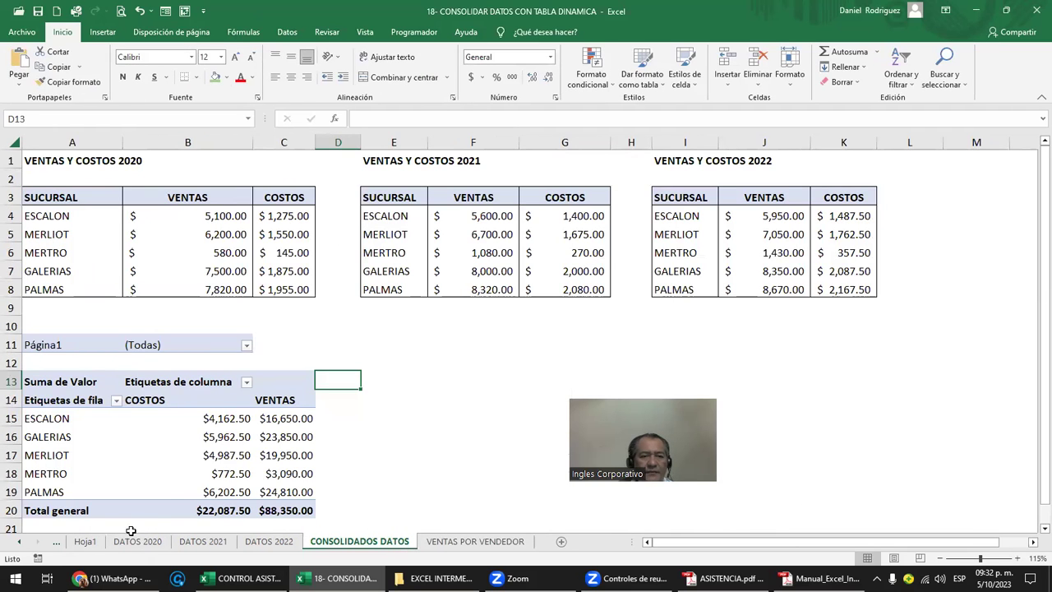
left_click(85, 542)
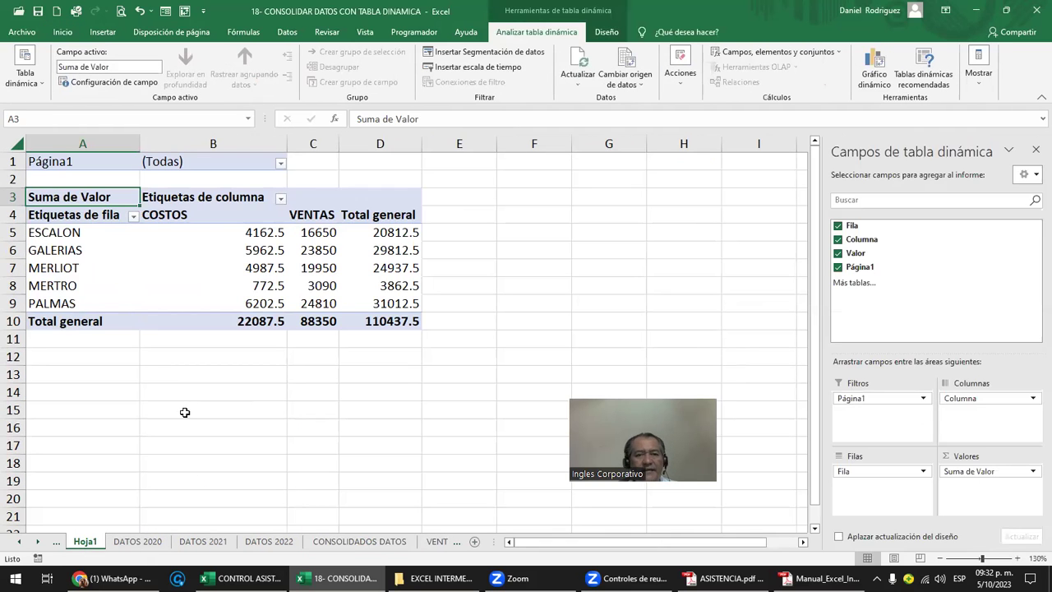
scroll(185, 411, "up", 2)
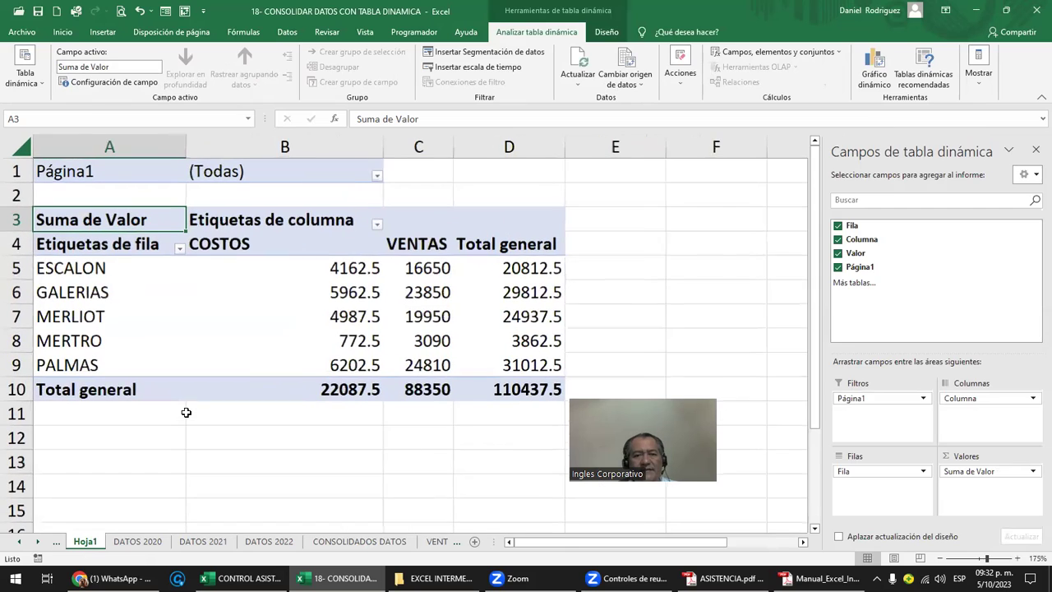
left_click(534, 268)
left_click_drag(444, 269, 362, 270)
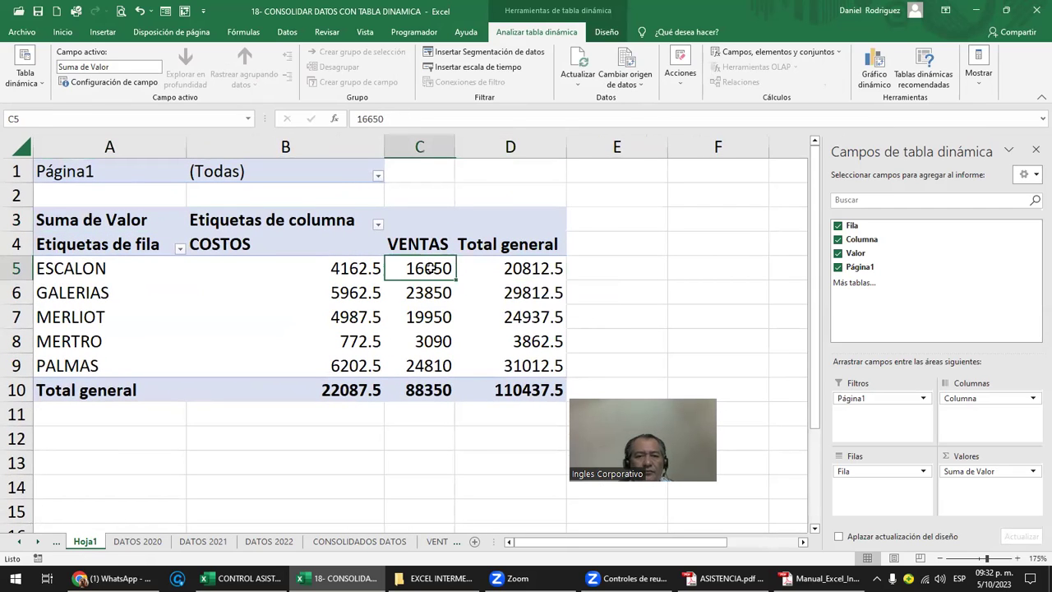
mouse_move(361, 269)
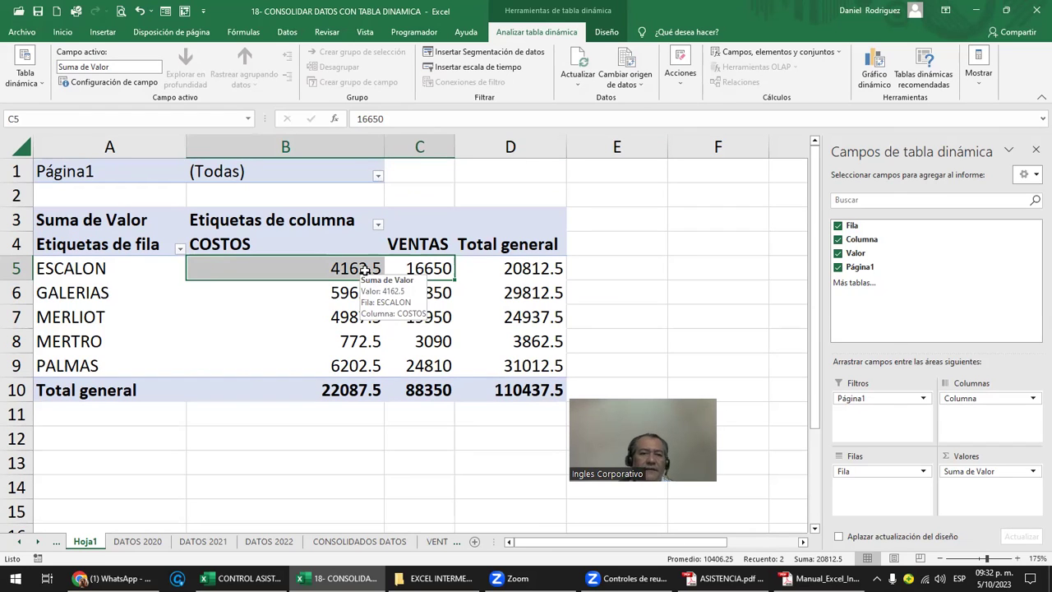
left_click(362, 437)
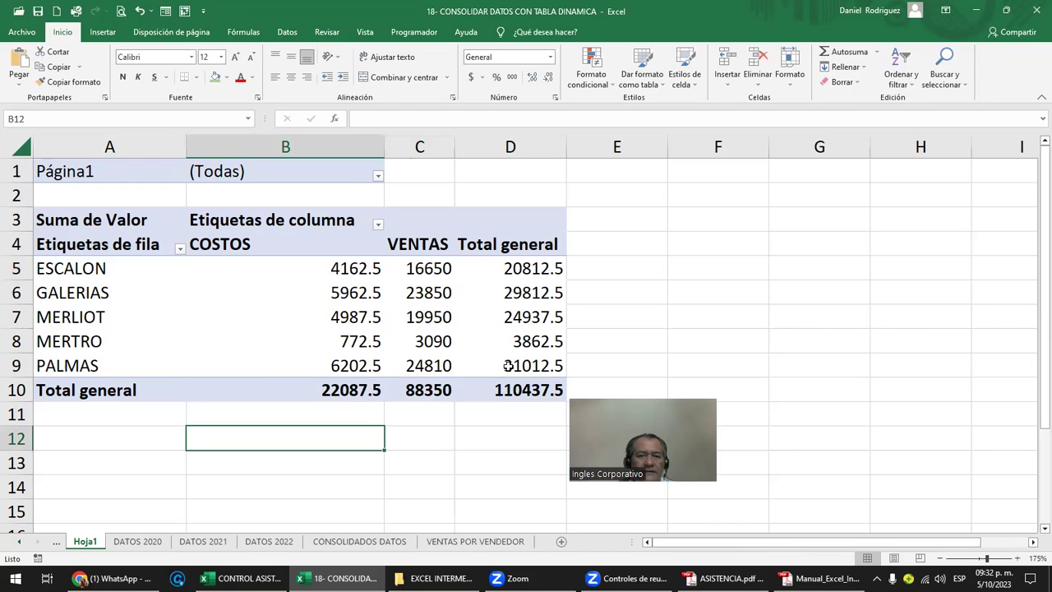
Step: Double-click the pivot grand total to generate the detail sheet Hoja2
double_click(526, 390)
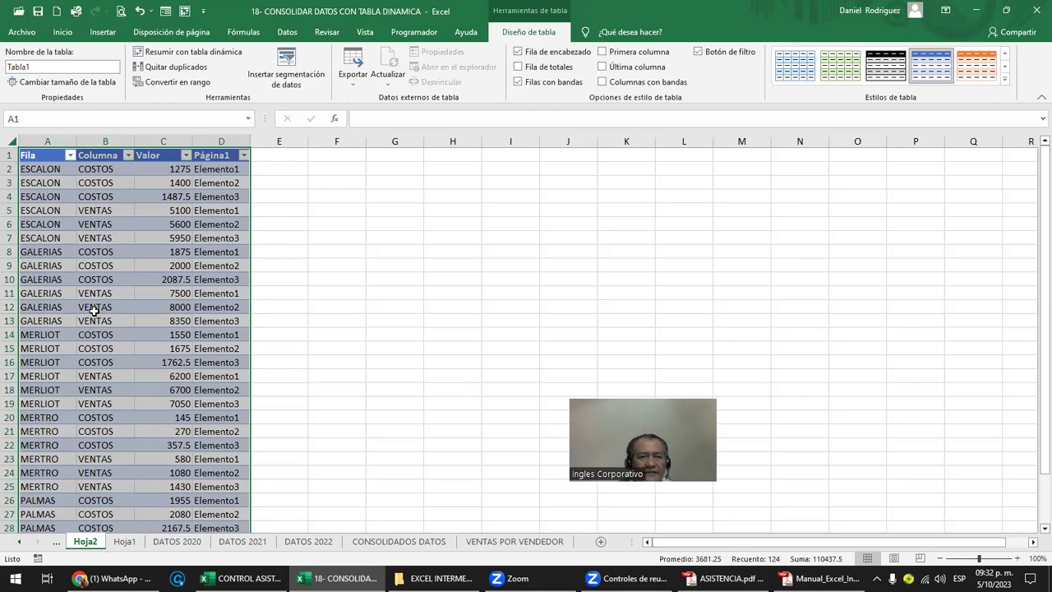
scroll(93, 310, "up", 3, "ctrl")
left_click(64, 187)
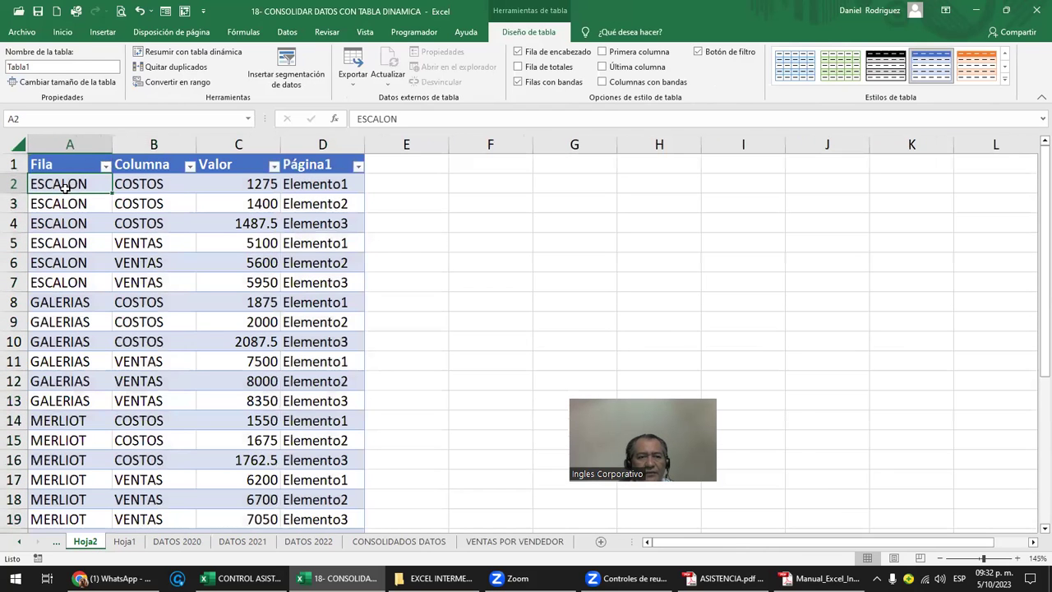
Step: Compare with ESCALON's 2020 sales and cost cells on DATOS 2020
left_click(174, 542)
left_click(73, 267)
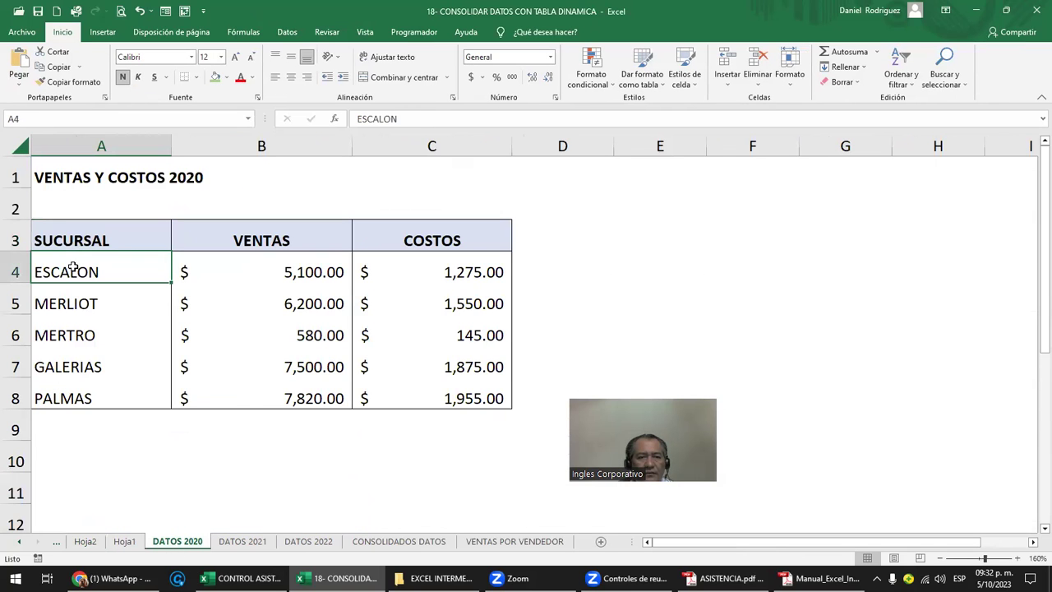
left_click(260, 268)
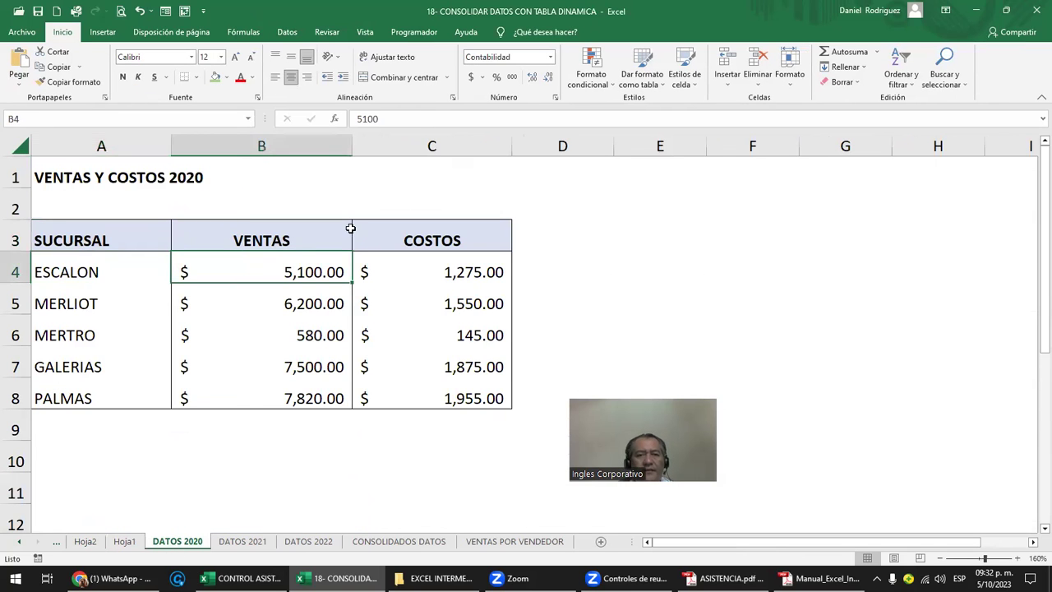
left_click(439, 254)
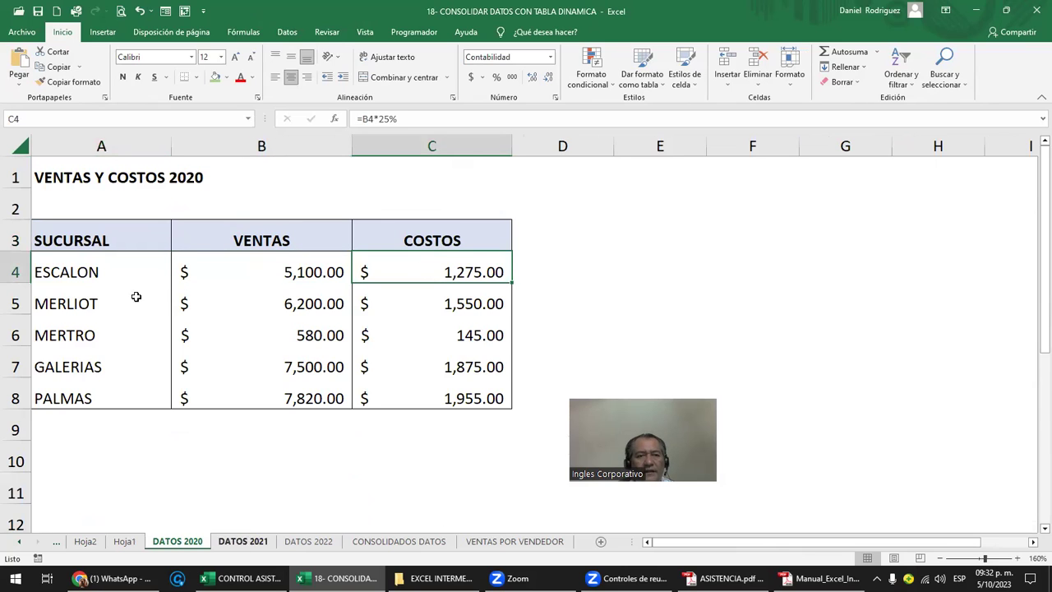
Step: Compare with ESCALON's 2021 sales and cost cells on DATOS 2021, then return to Hoja2
left_click(256, 539)
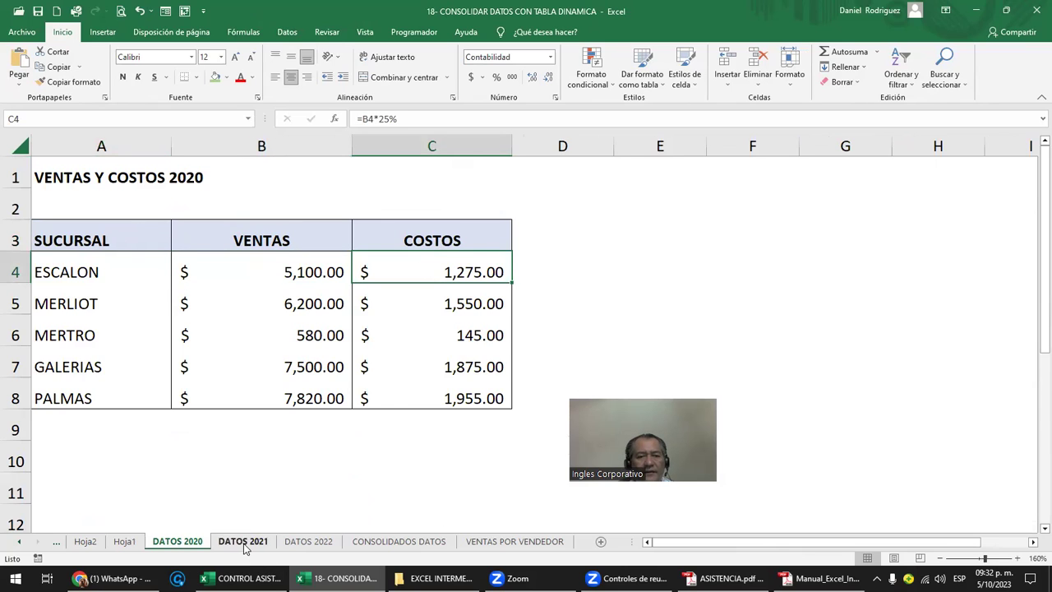
left_click(92, 271)
left_click(308, 256)
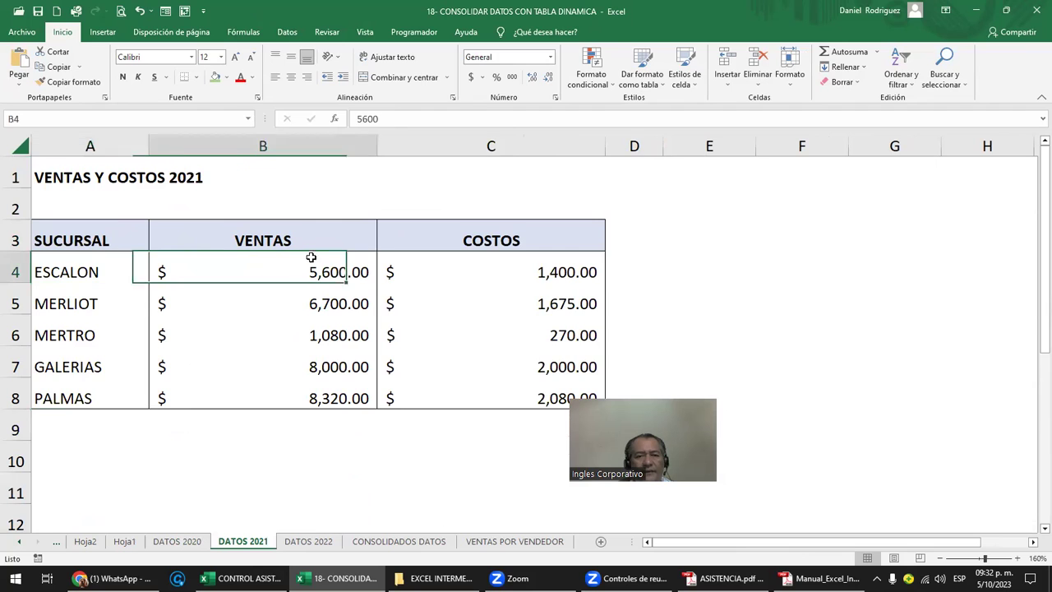
left_click(497, 257)
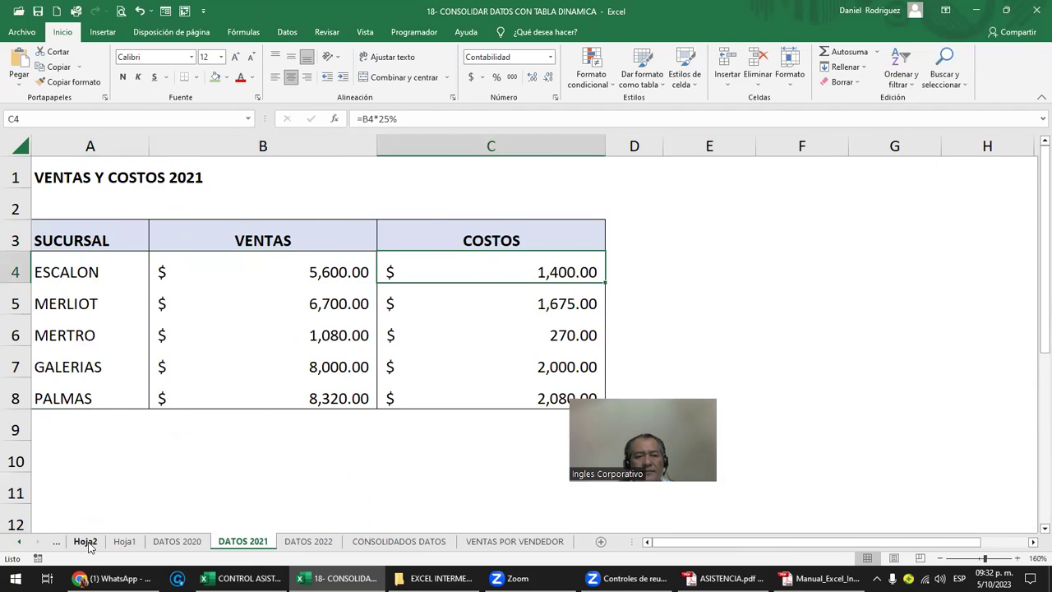
left_click(86, 544)
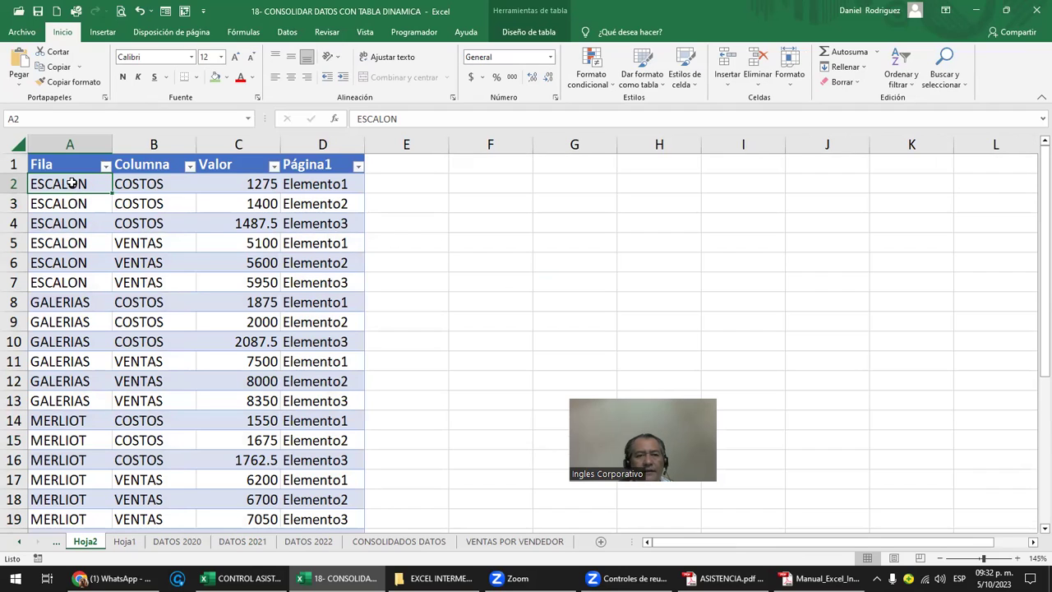
Step: Highlight ESCALON's three COSTOS rows and their Página1 entries on Hoja2
left_click_drag(72, 183, 133, 178)
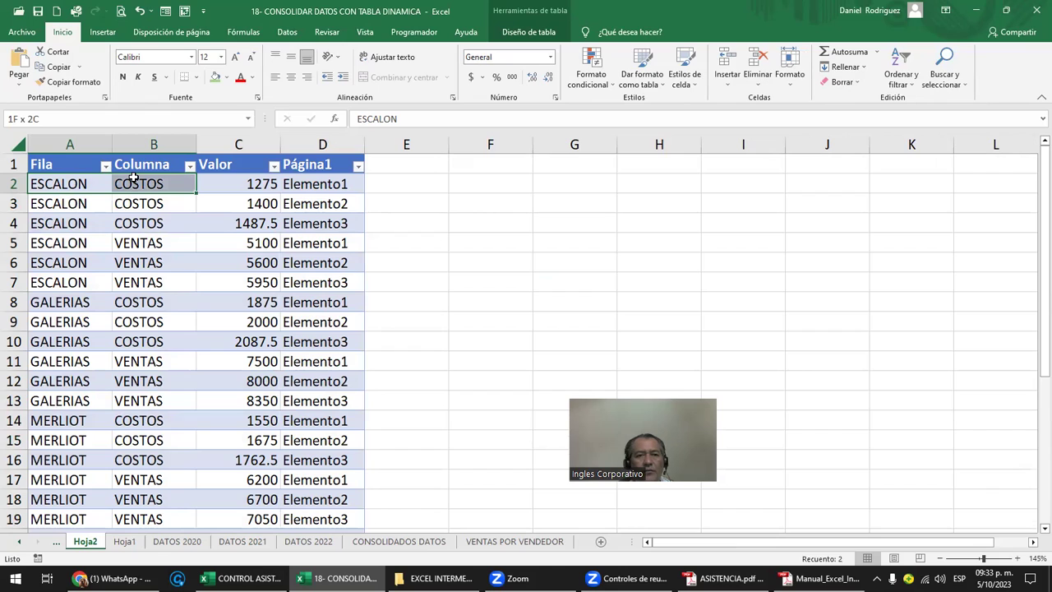
left_click_drag(133, 178, 141, 223)
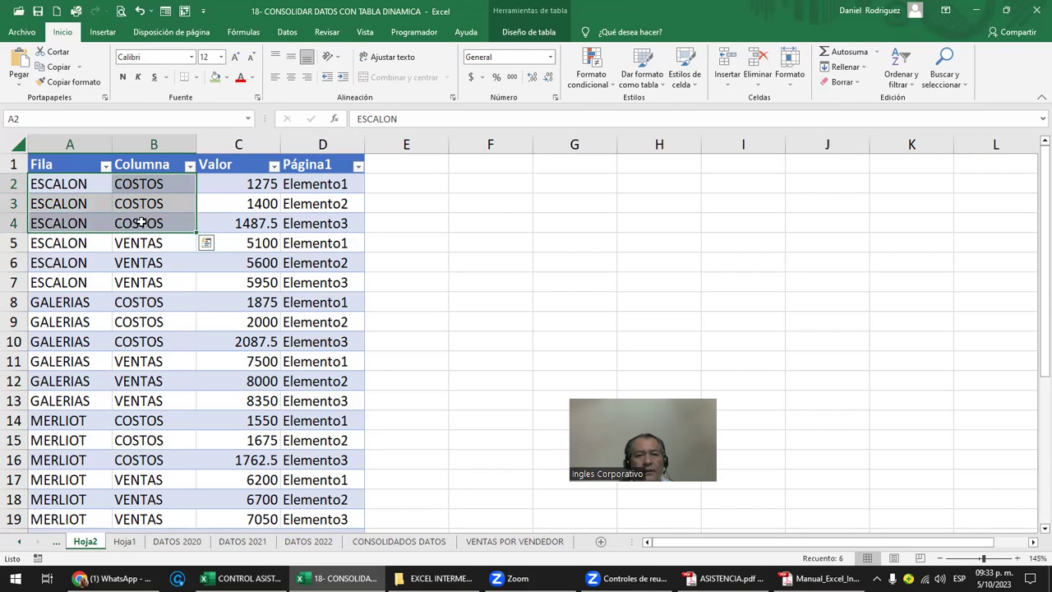
left_click_drag(302, 184, 333, 230, "ctrl")
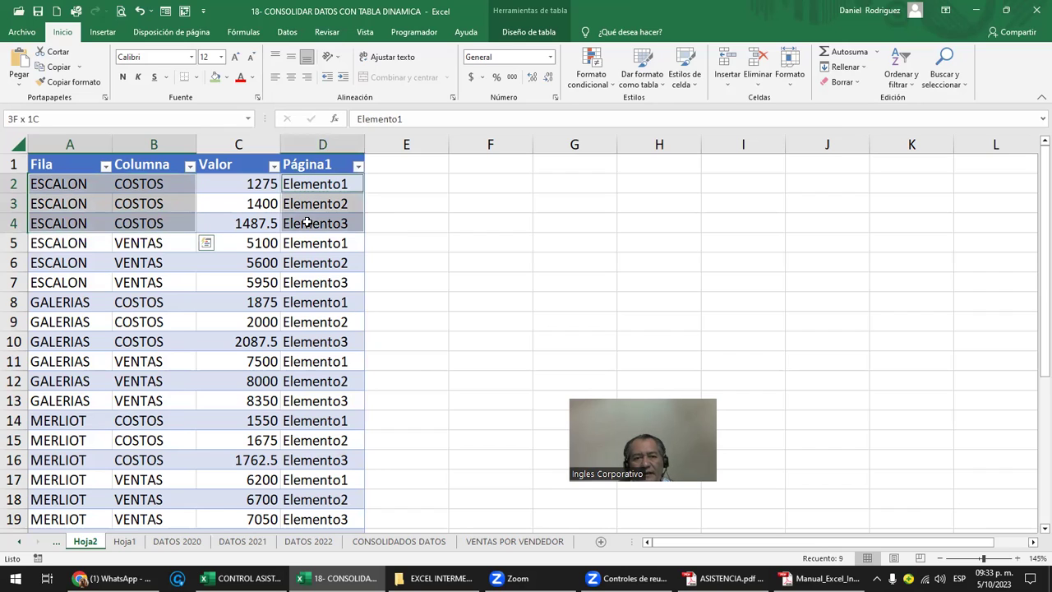
left_click(488, 257)
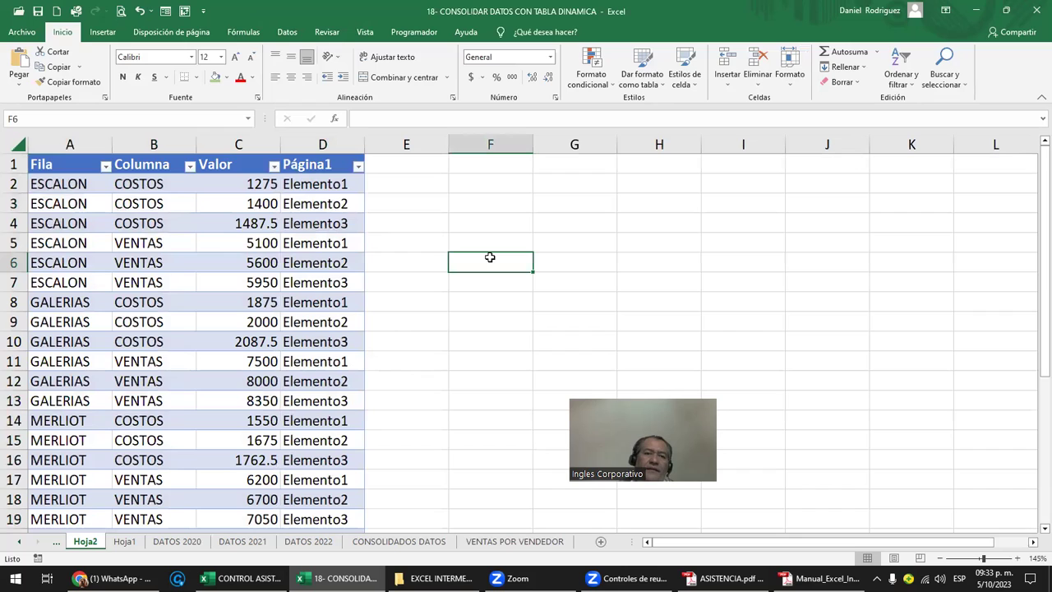
Step: Enter 2020, 2021 and 2022 as the Página1 labels, then open find and replace
left_click(343, 185)
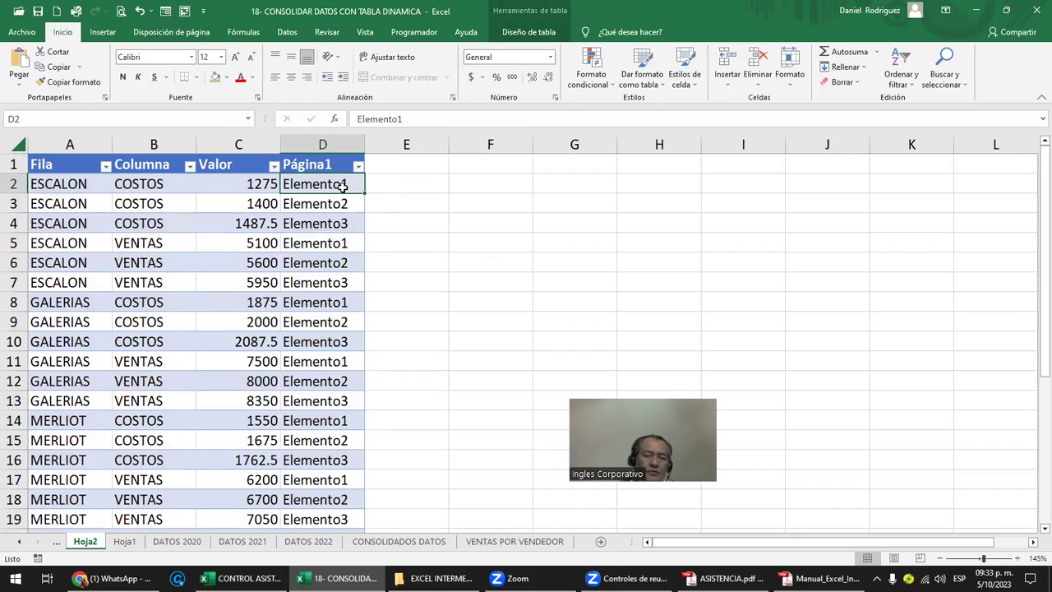
type("2020")
key("Return")
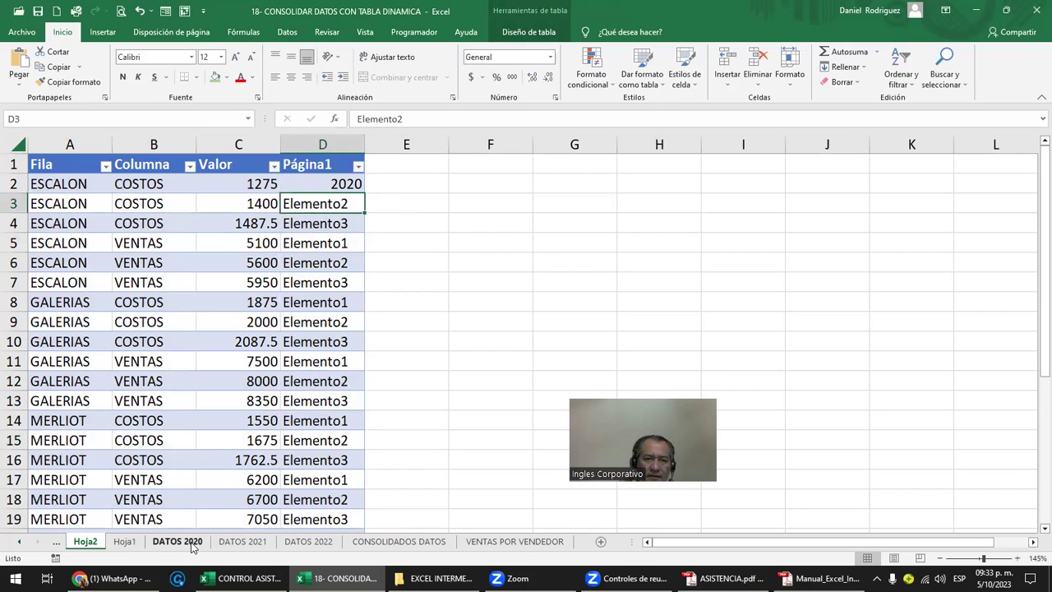
type("2021")
key("Return")
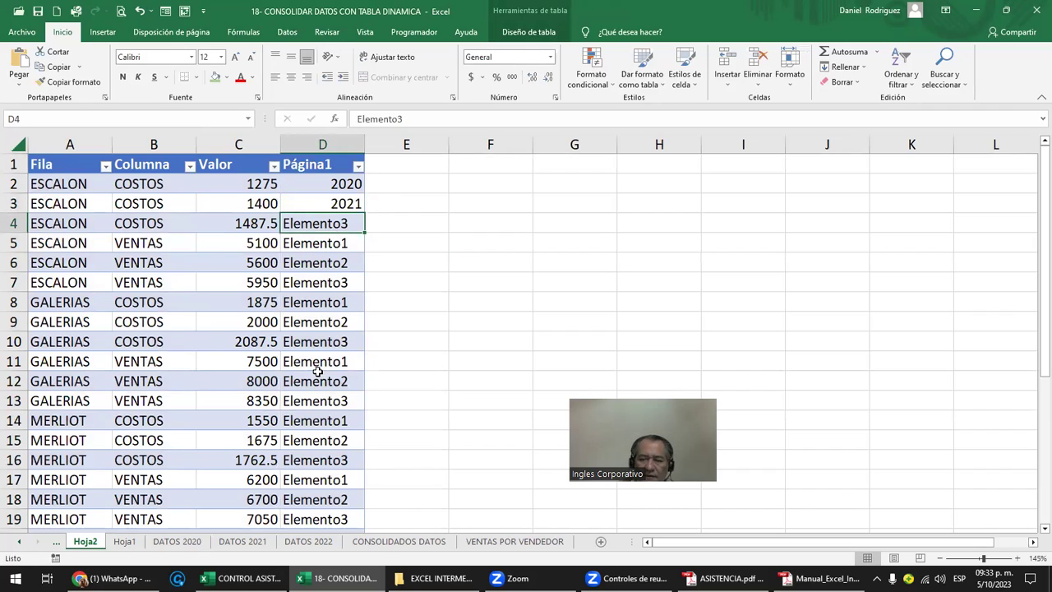
type("2022")
key("Return")
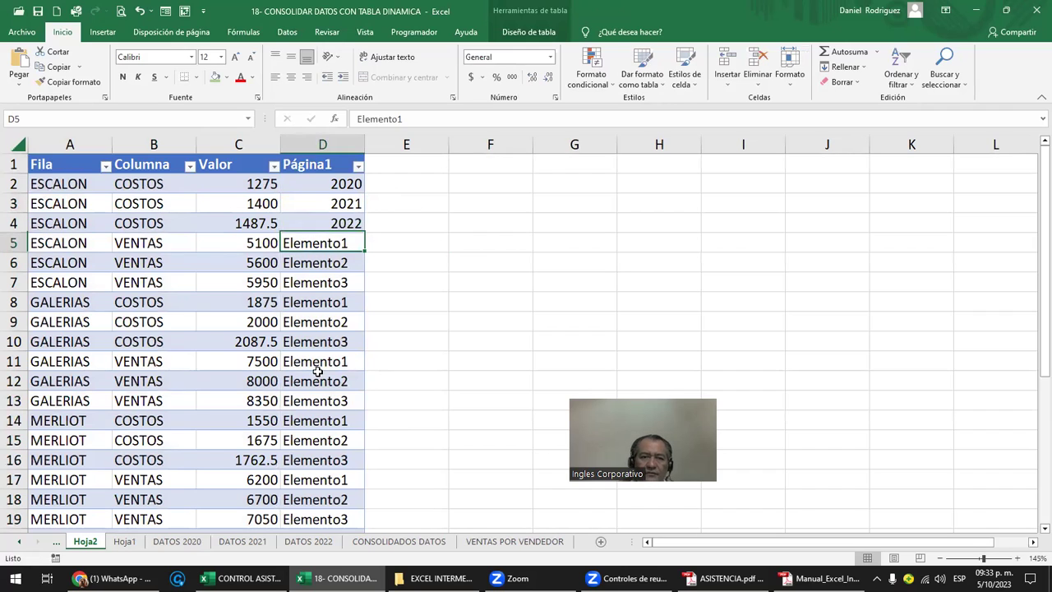
left_click(317, 183)
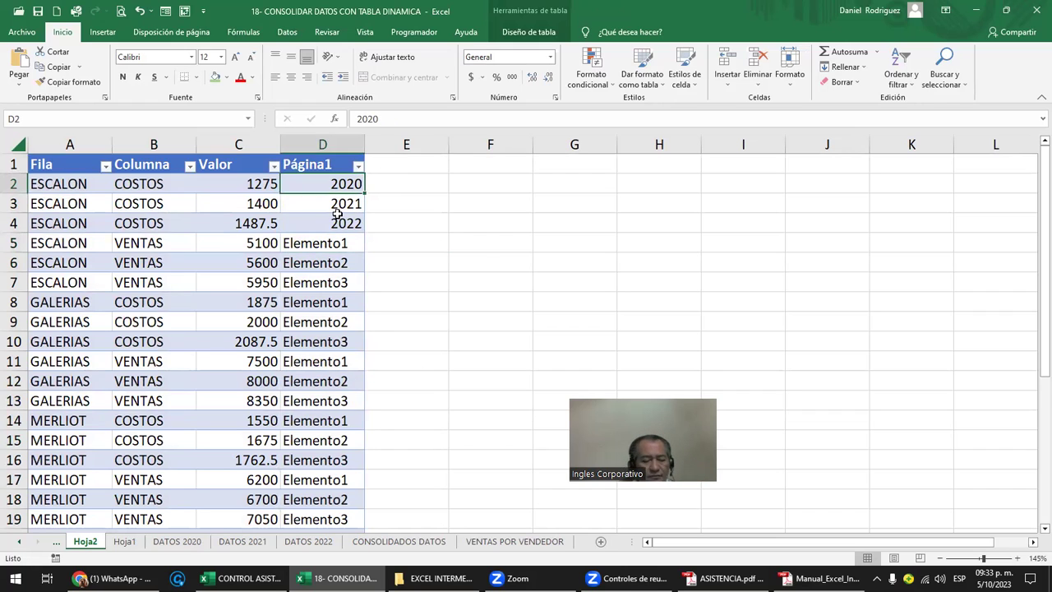
key("ctrl+b")
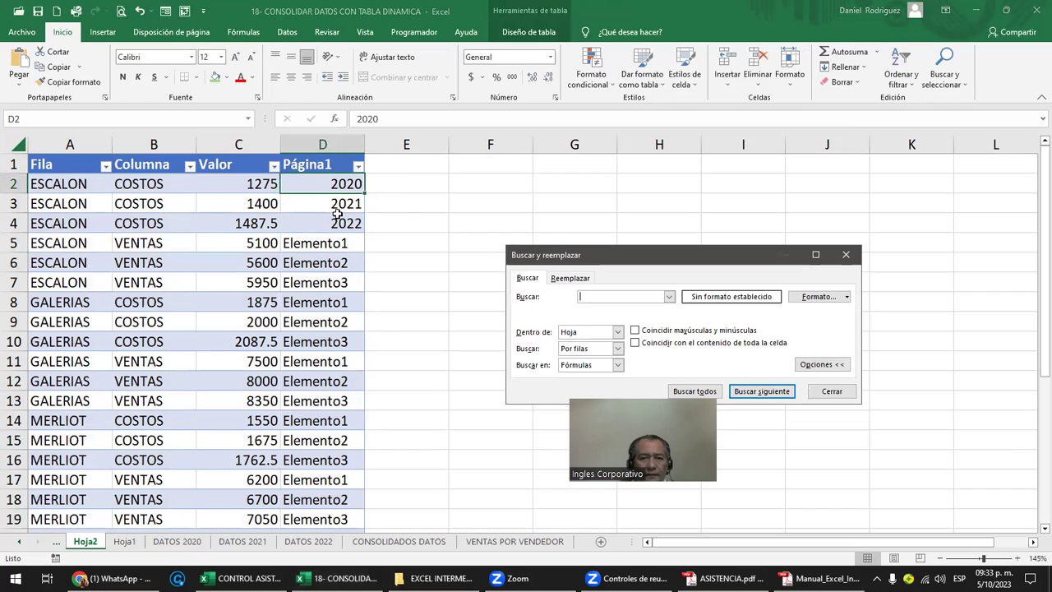
Step: Try replacing eLEMENTO1 with 2020 in Buscar y reemplazar; no matches are found
left_click(580, 279)
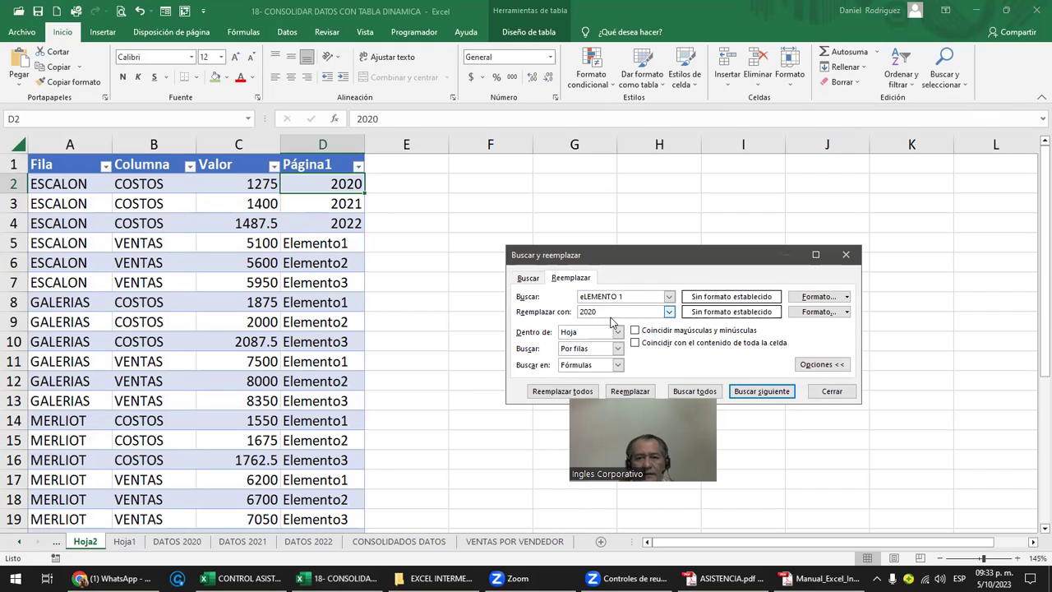
left_click(629, 393)
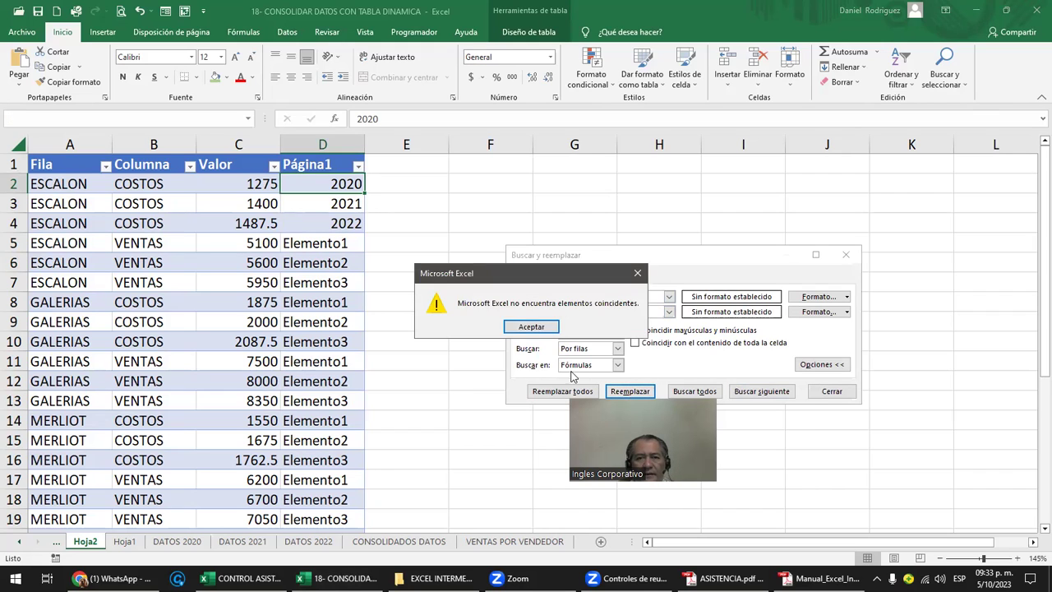
left_click(532, 327)
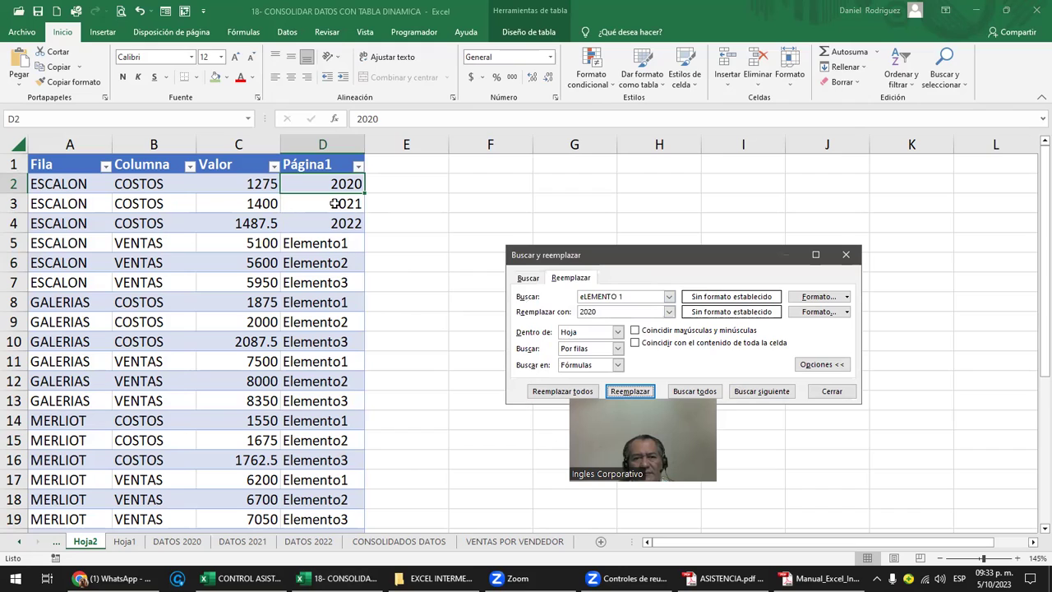
left_click(615, 296)
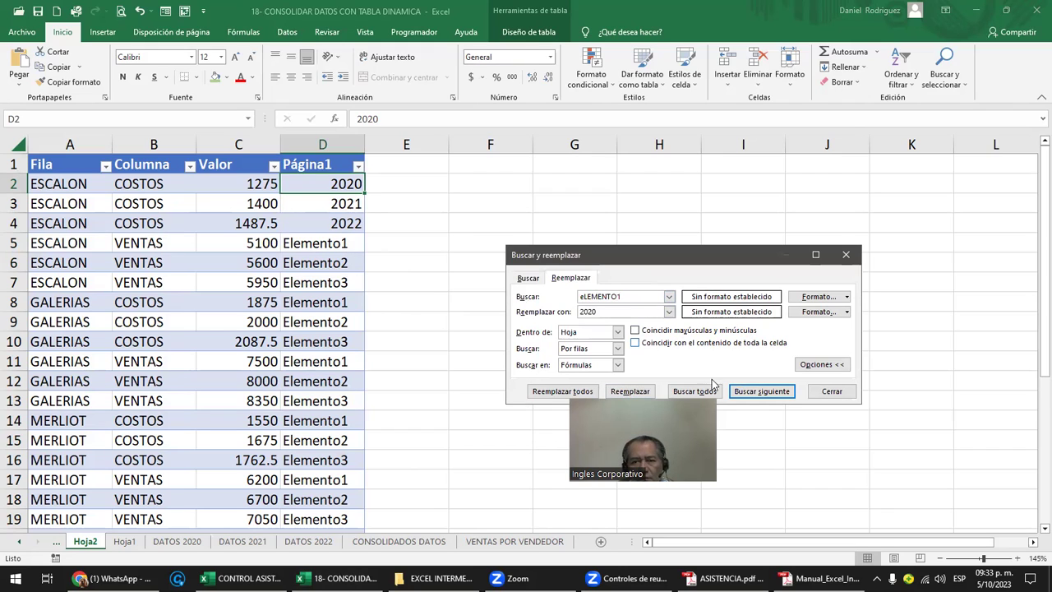
left_click(623, 391)
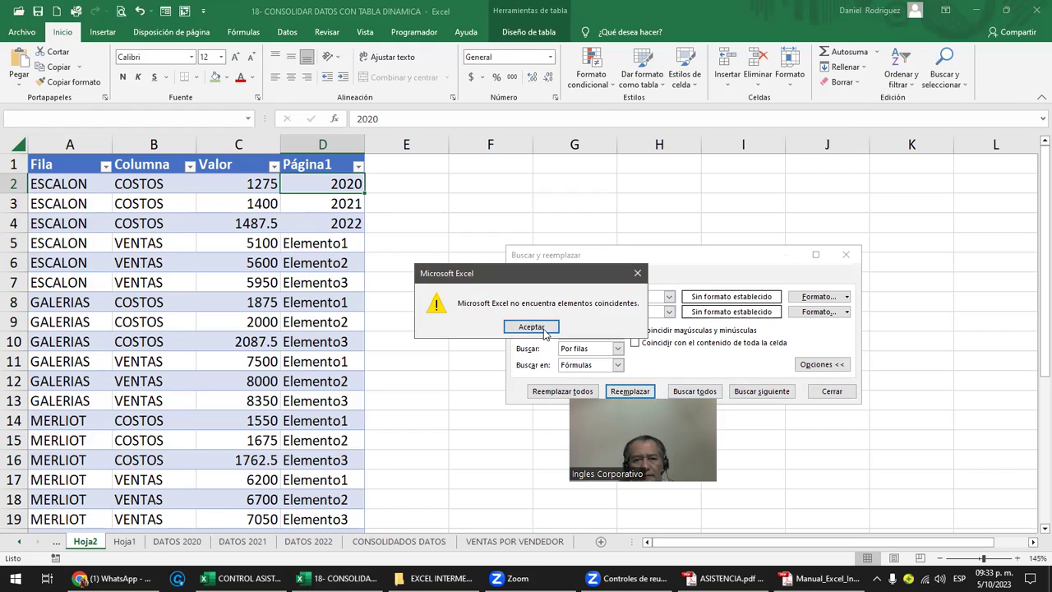
left_click(539, 328)
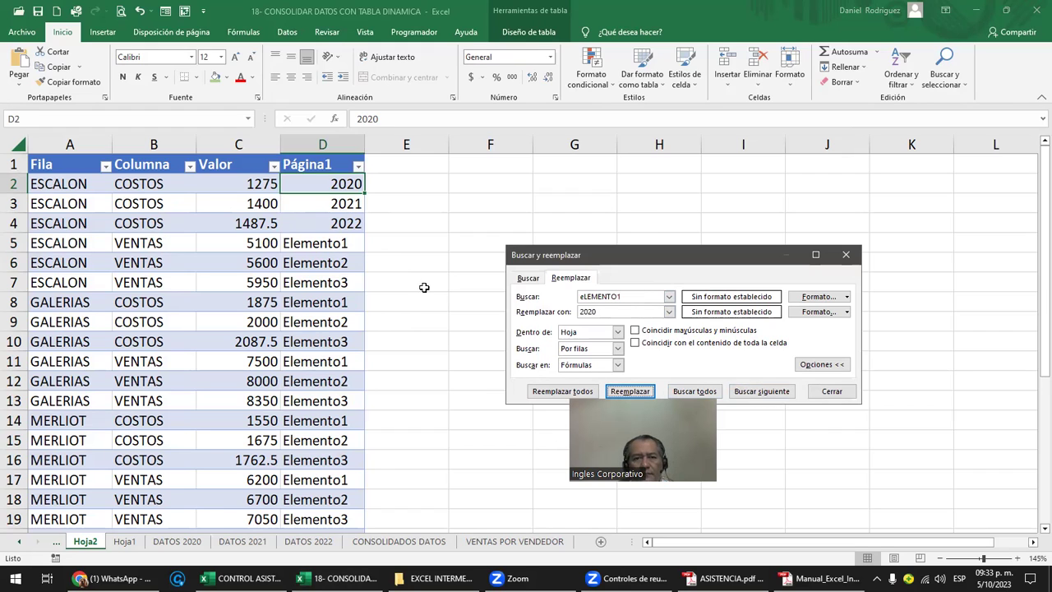
Step: Check the Elemento1 value in D5, then go to the DATOS 2020 sheet
left_click(334, 252)
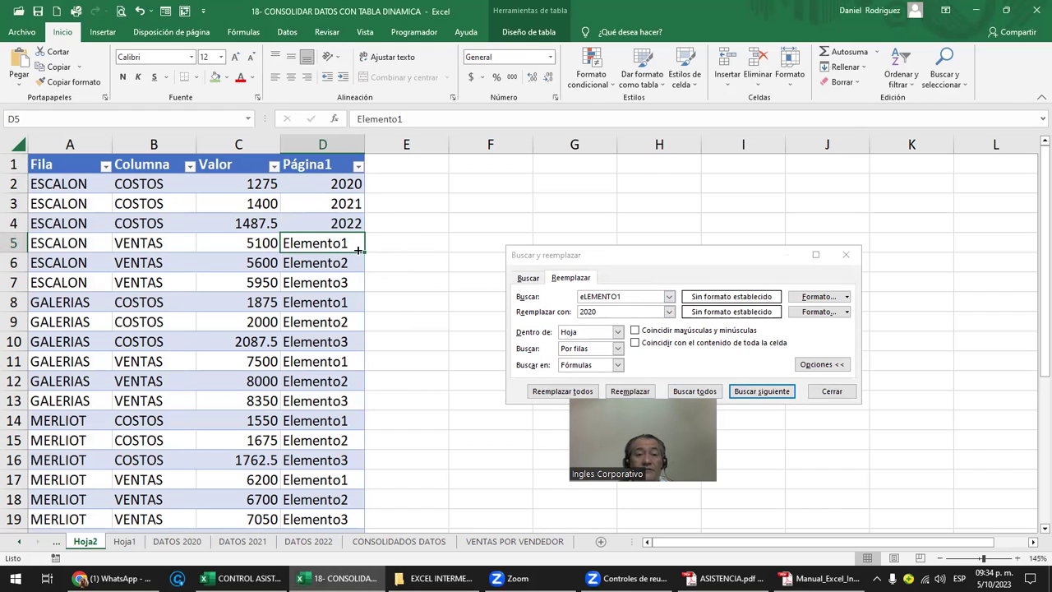
left_click(314, 189)
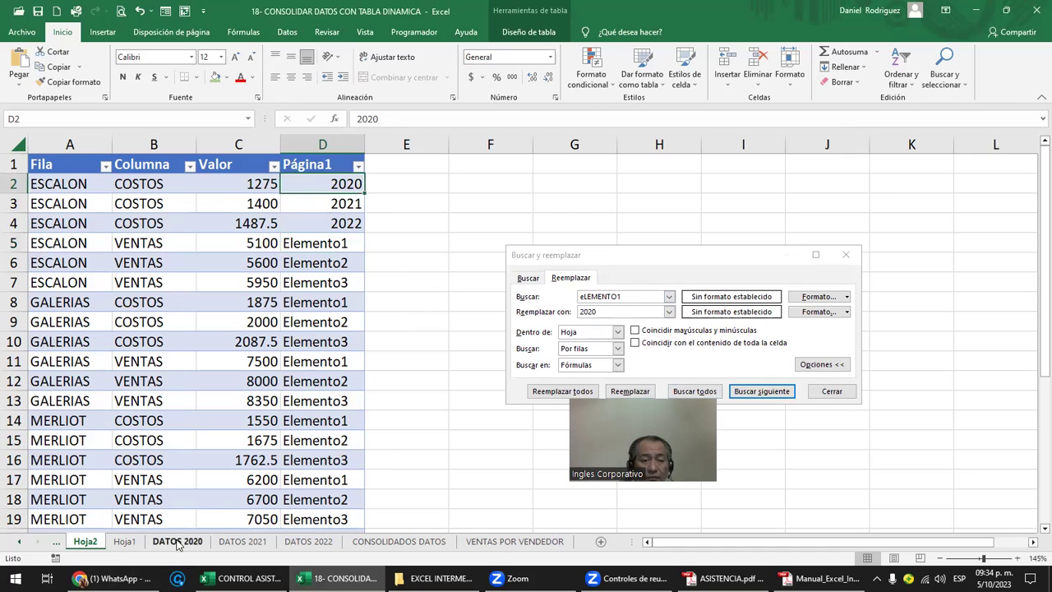
left_click(177, 543)
Step: Glance at DATOS 2021 and 2022, return to Hoja1 and close Buscar y reemplazar
left_click(256, 543)
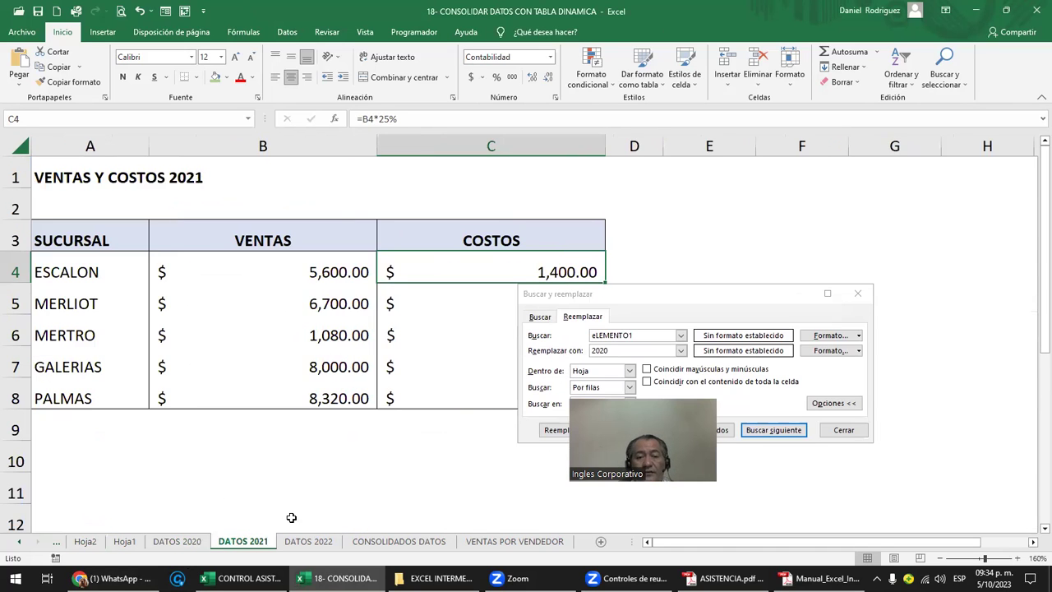
left_click(301, 540)
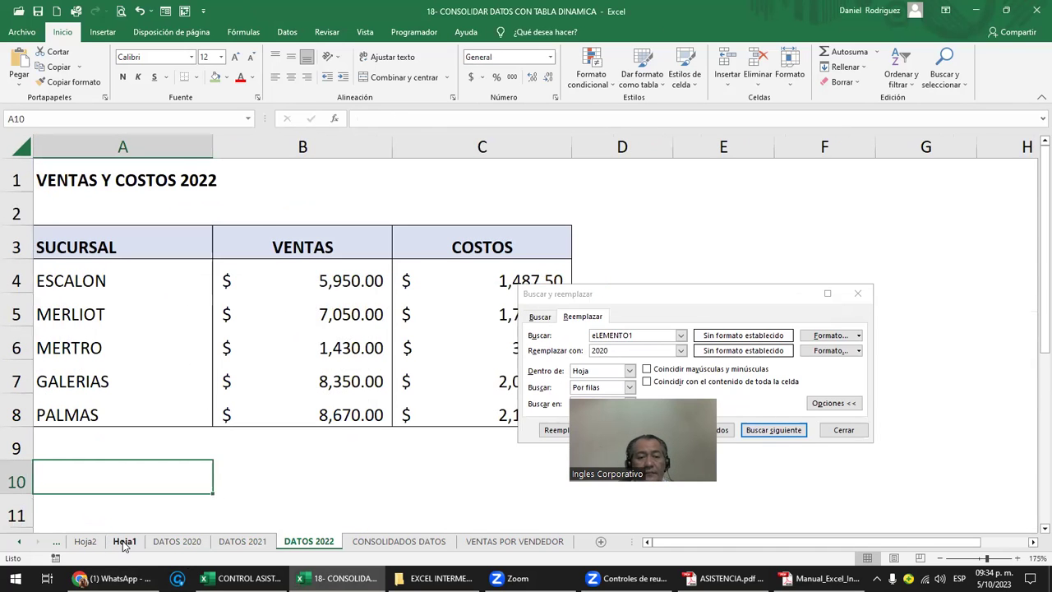
left_click(124, 542)
left_click(369, 486)
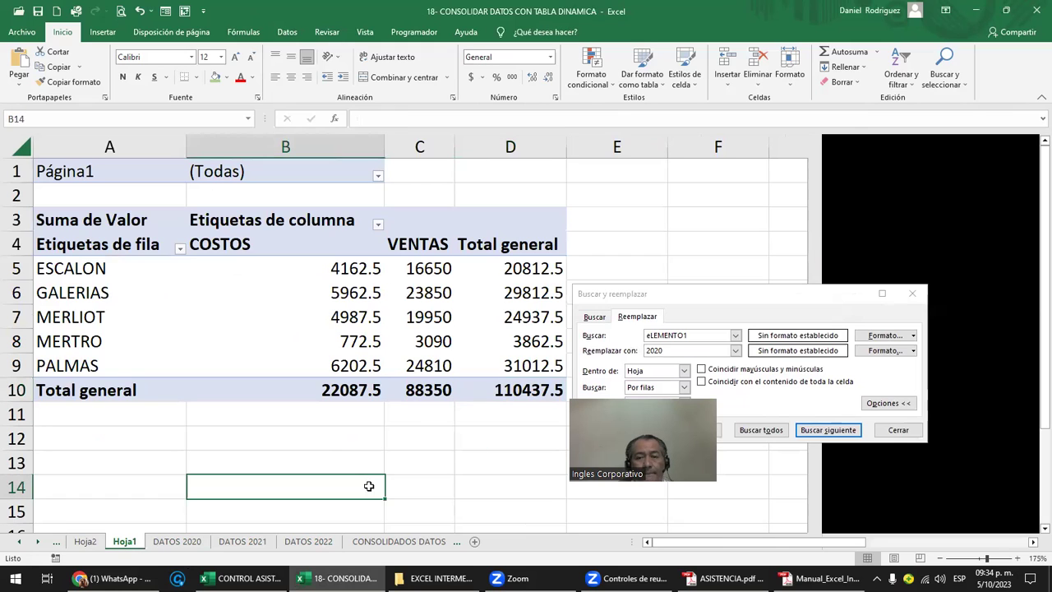
left_click(890, 430)
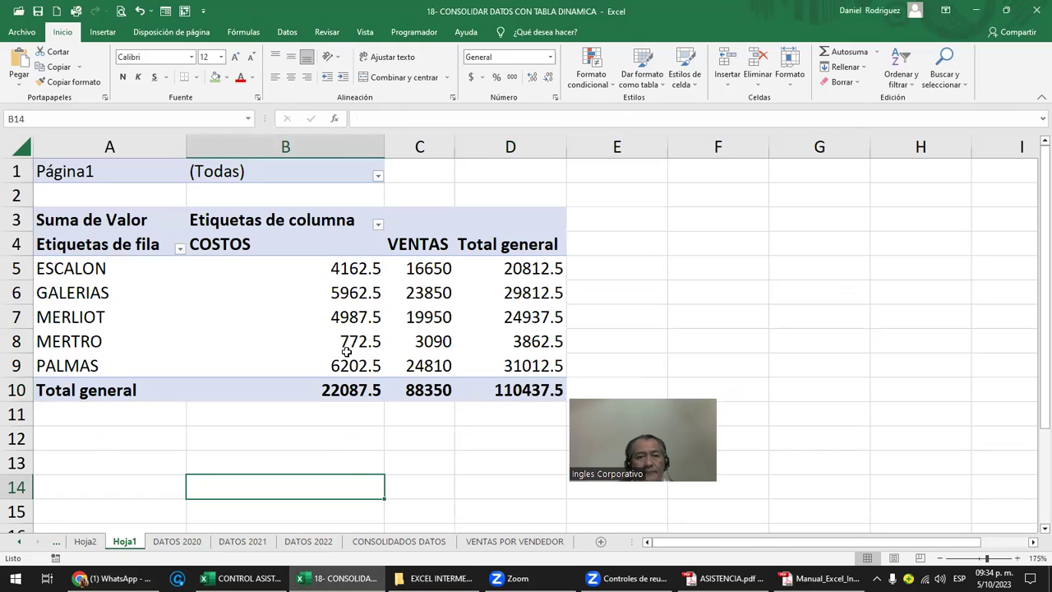
Step: Inspect the pivot's Página1 and column label filters without changing them
left_click(274, 219)
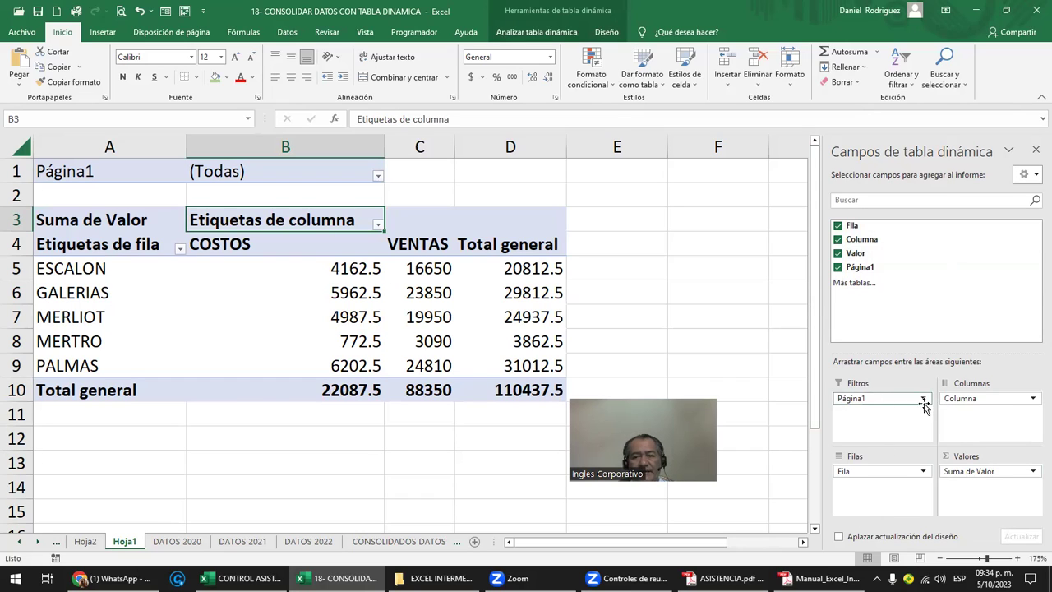
left_click(377, 177)
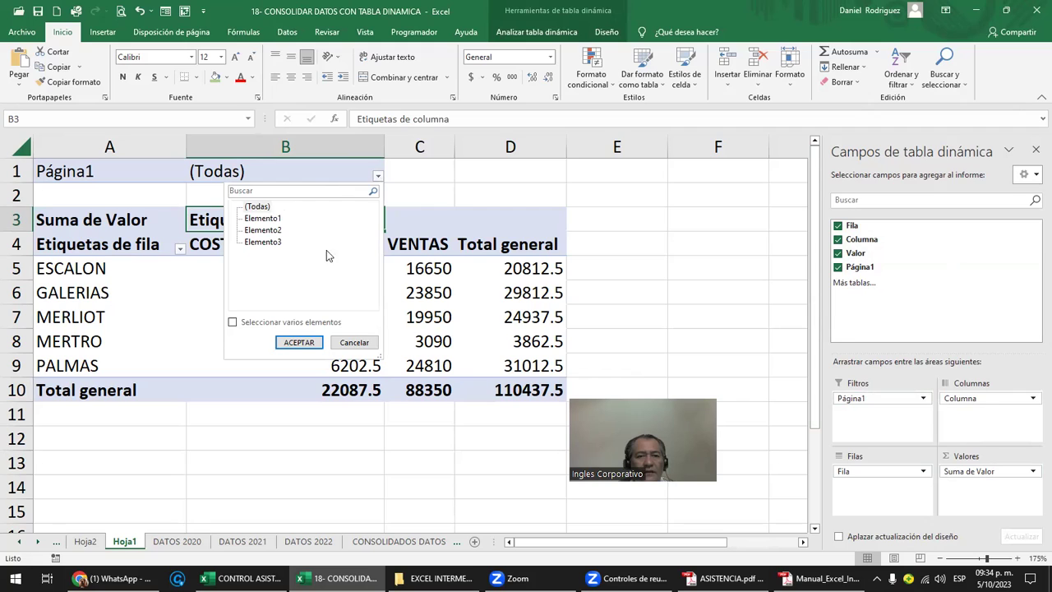
left_click(449, 199)
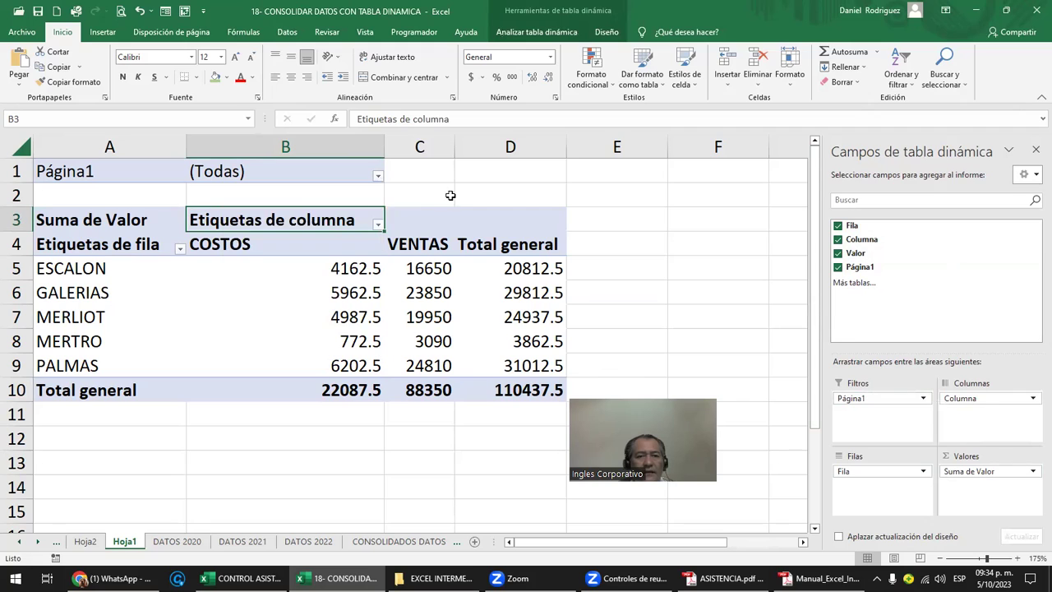
left_click(377, 225)
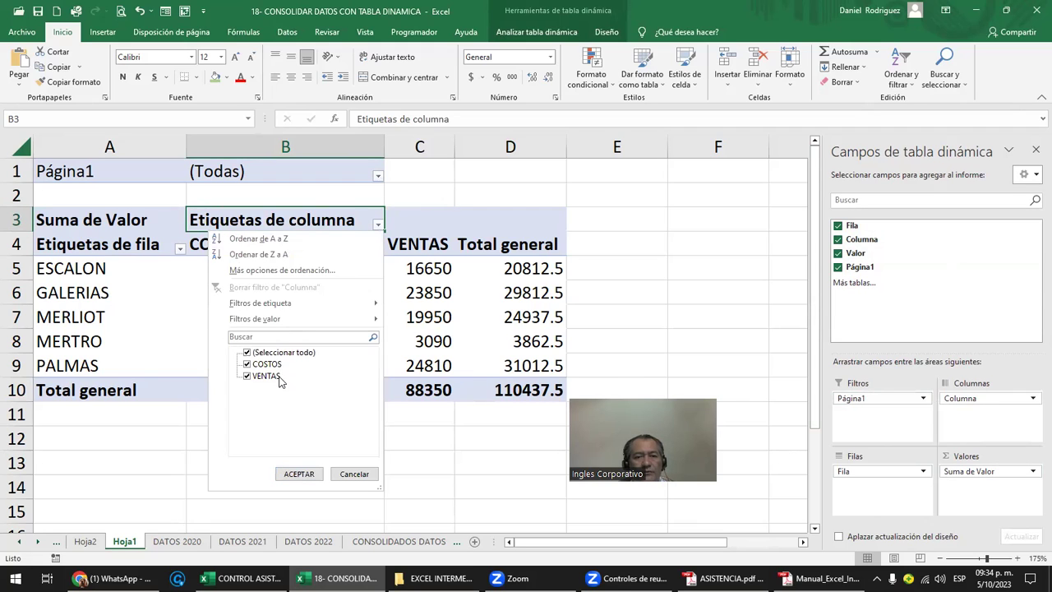
left_click(146, 490)
Step: Browse the DATOS 2020–2022 sheets, then select the branch names B4:B10 on Hoja1
left_click(189, 553)
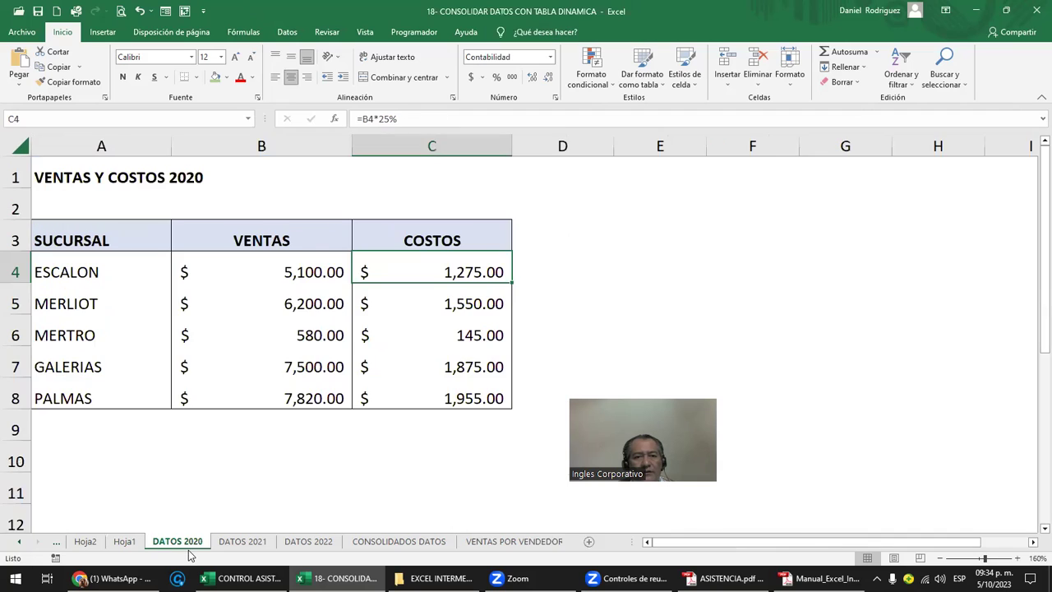
left_click(251, 542)
left_click(287, 542)
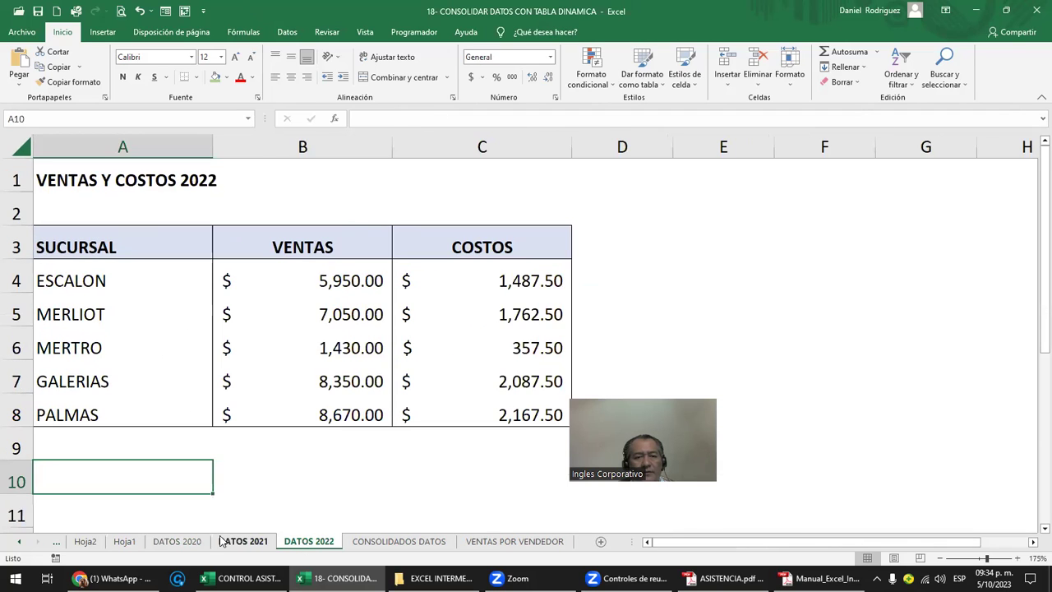
left_click(187, 542)
left_click(125, 541)
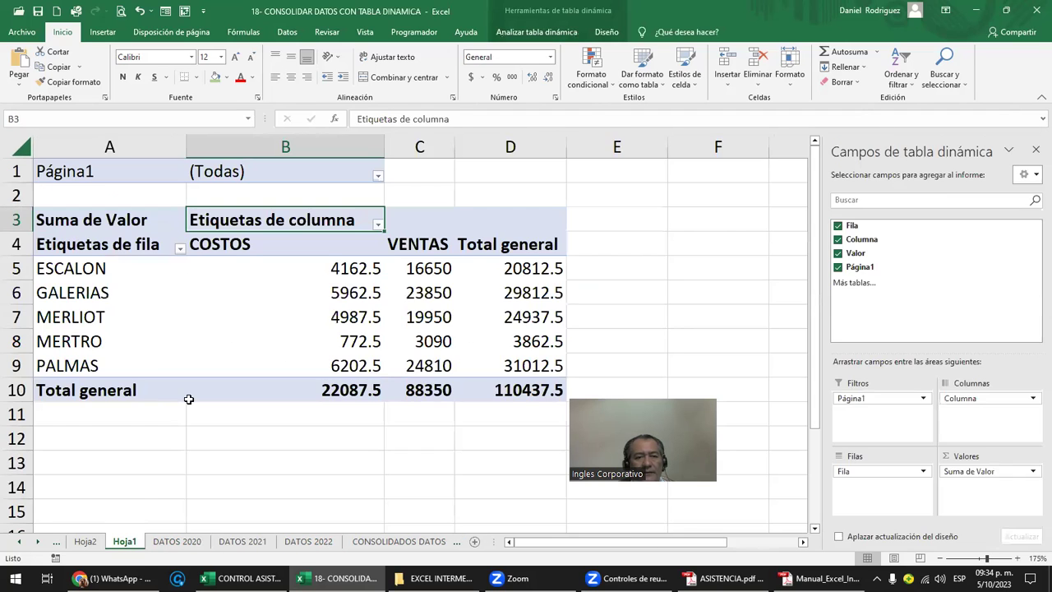
left_click(170, 429)
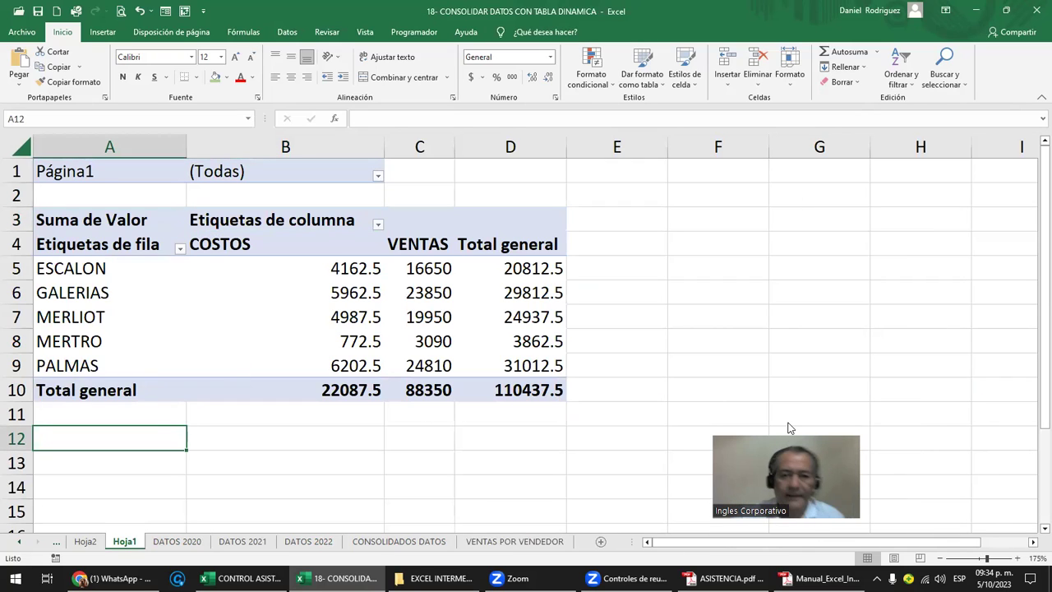
left_click(82, 259)
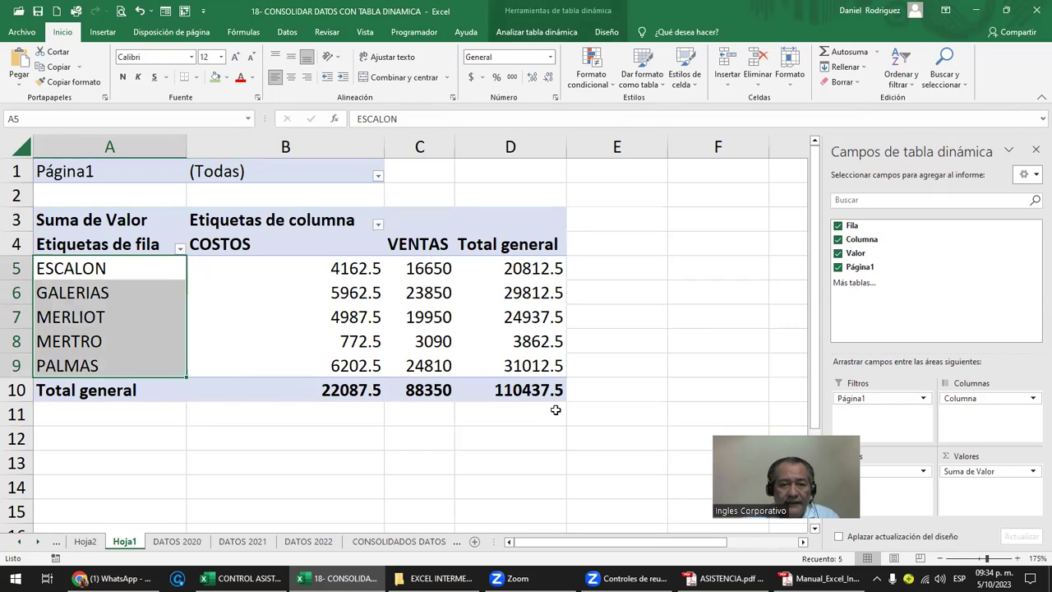
Step: Compare with Hoja2's source data, then select the pivot's Total general and COSTOS cells and show its design options
mouse_move(538, 386)
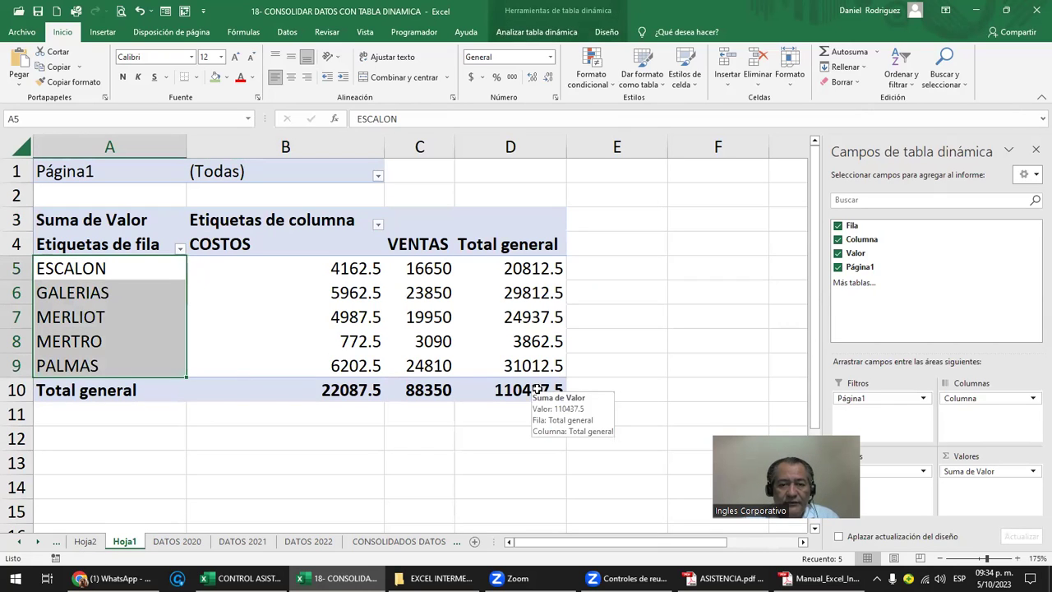
left_click(87, 542)
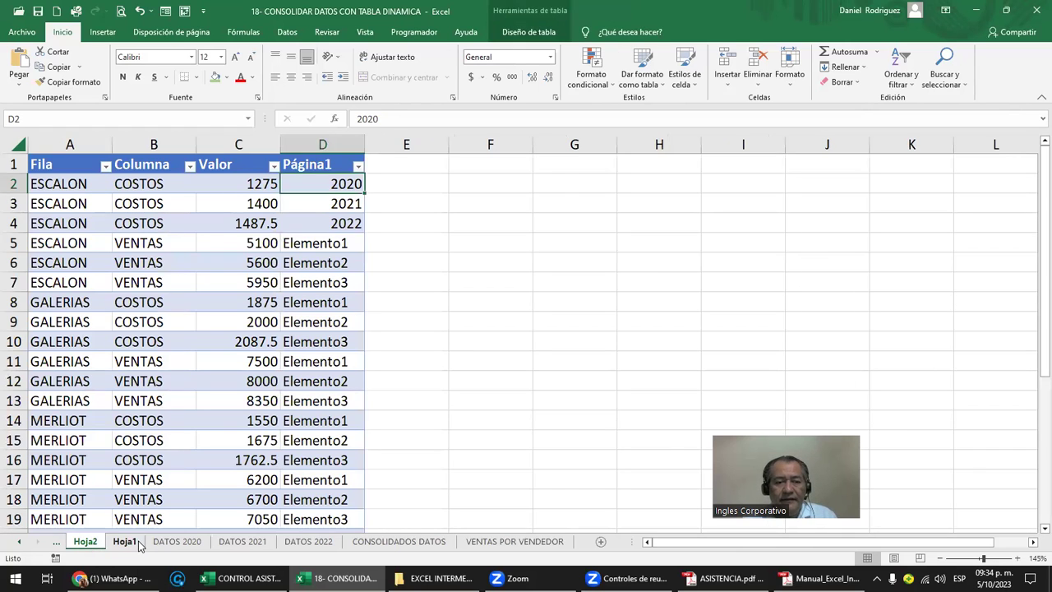
left_click(130, 543)
left_click(526, 148)
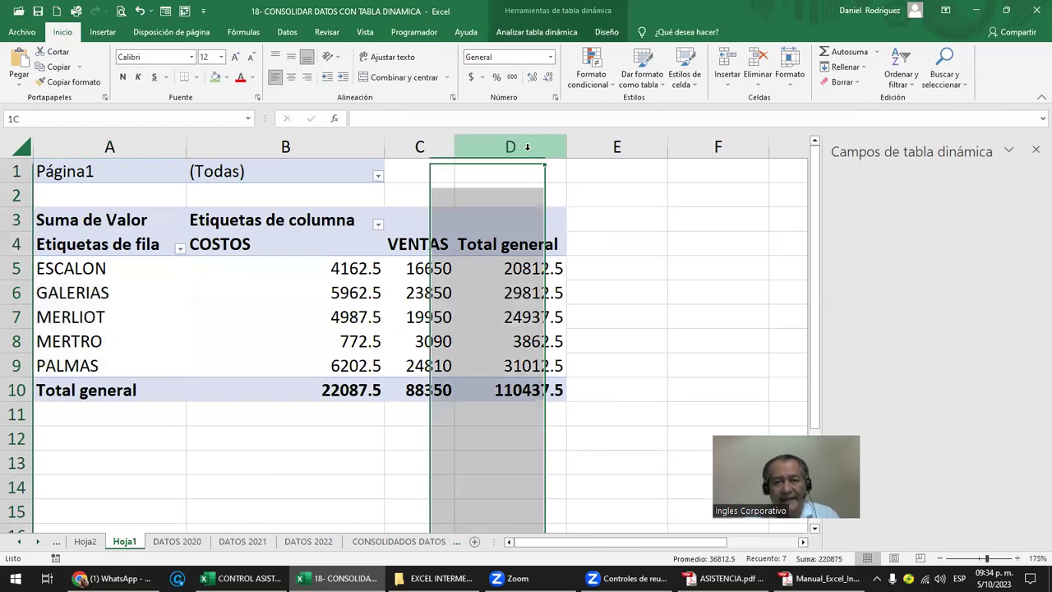
left_click(289, 231)
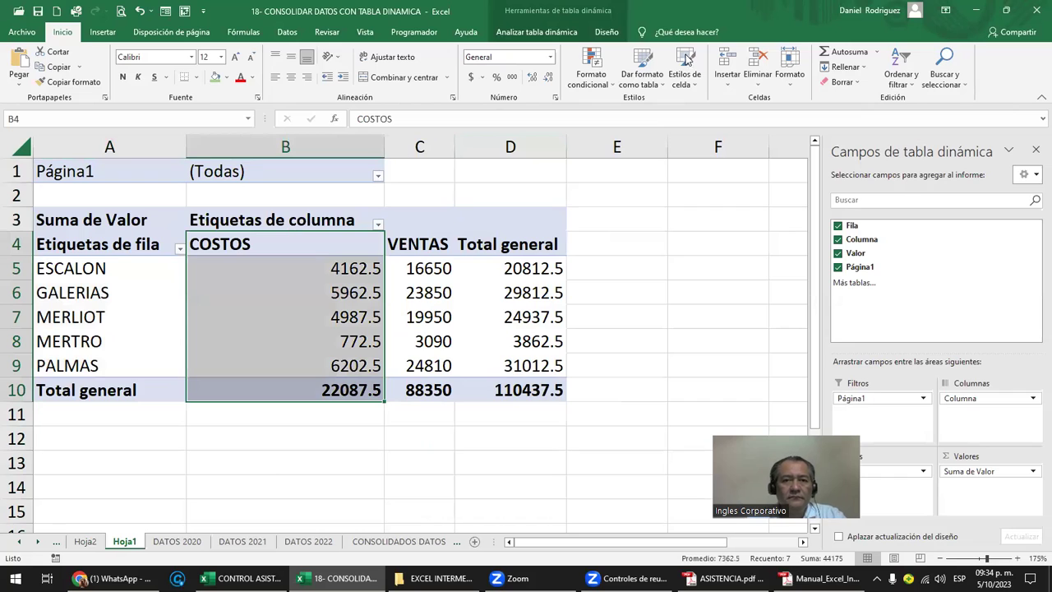
left_click(607, 32)
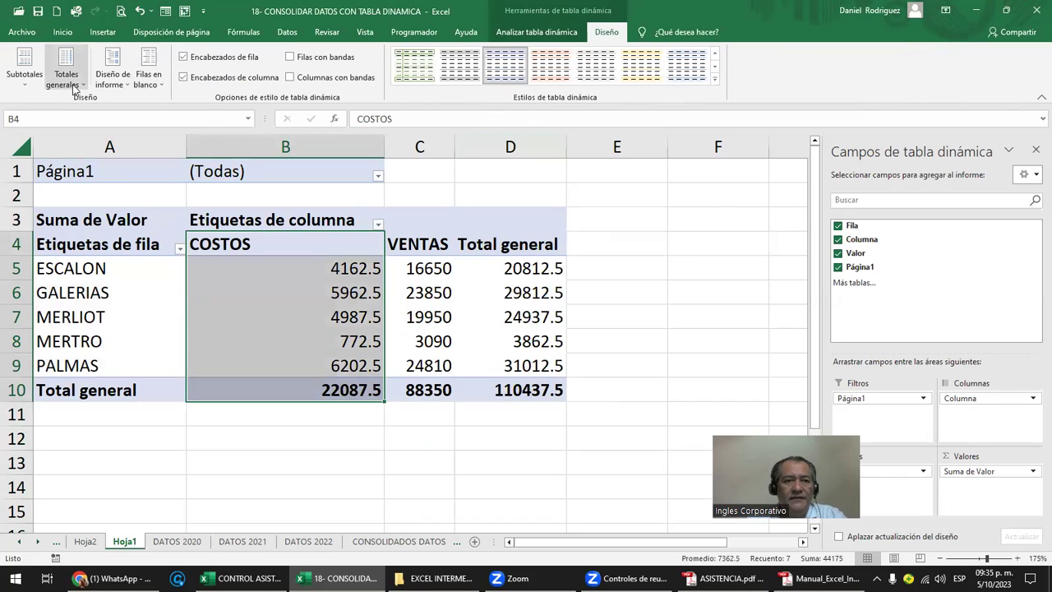
Step: Set Totales generales to rows only, dropping column D's grand total and keeping the bottom row
left_click(72, 89)
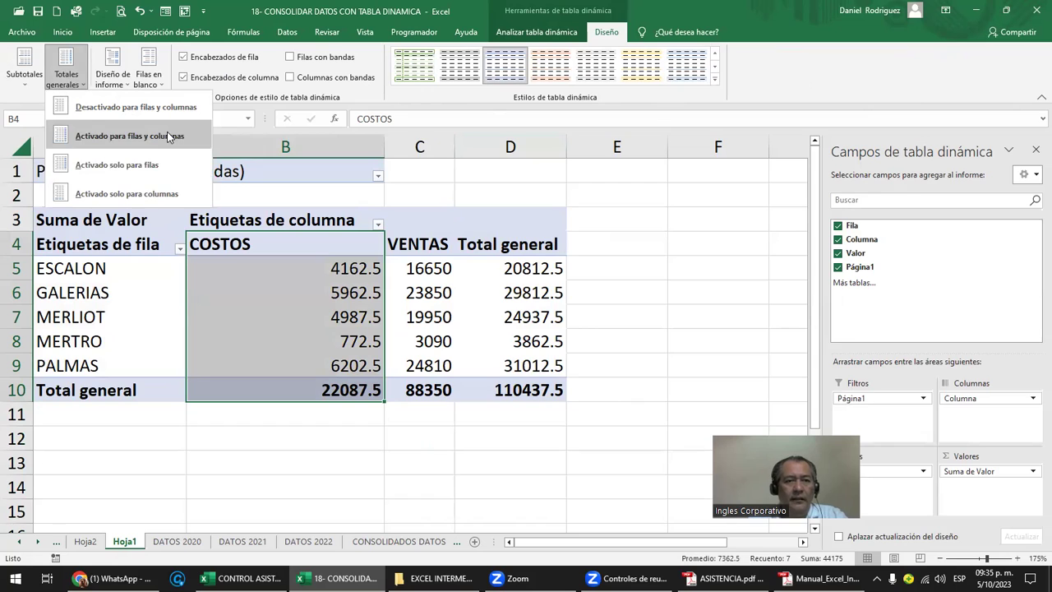
left_click(164, 168)
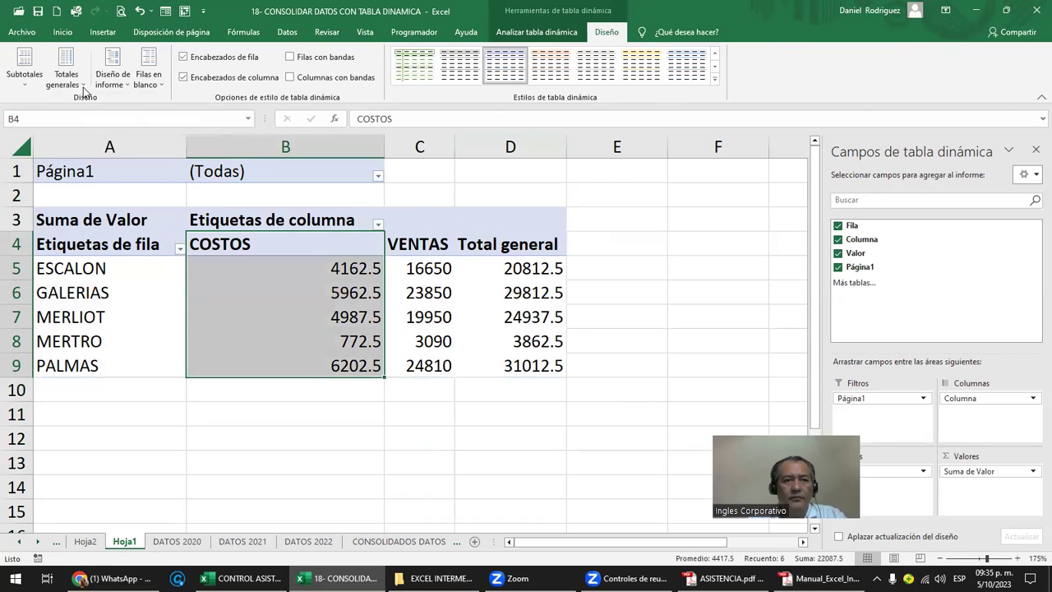
left_click(66, 74)
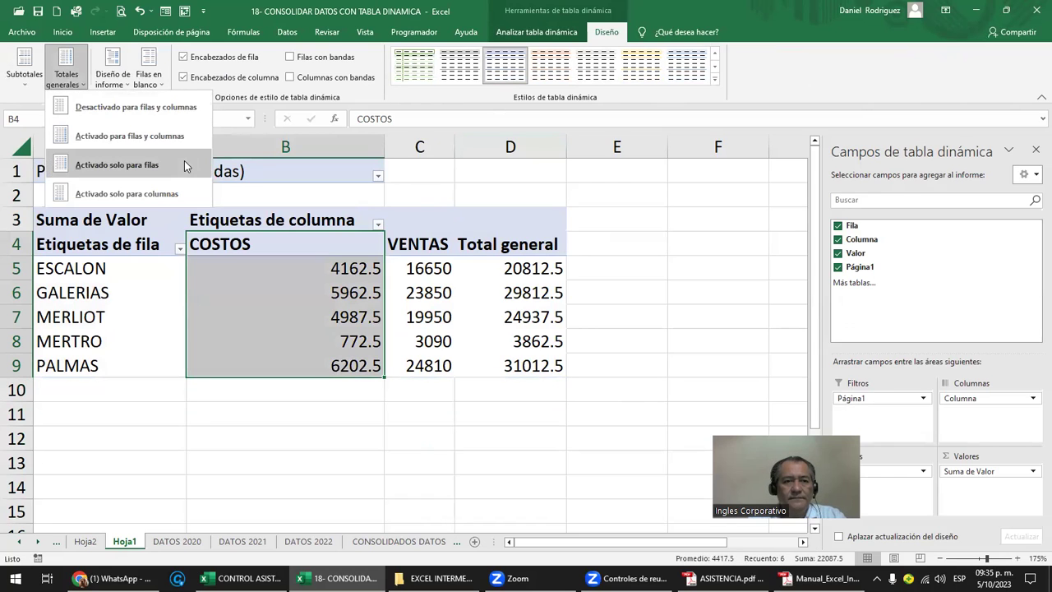
left_click(175, 194)
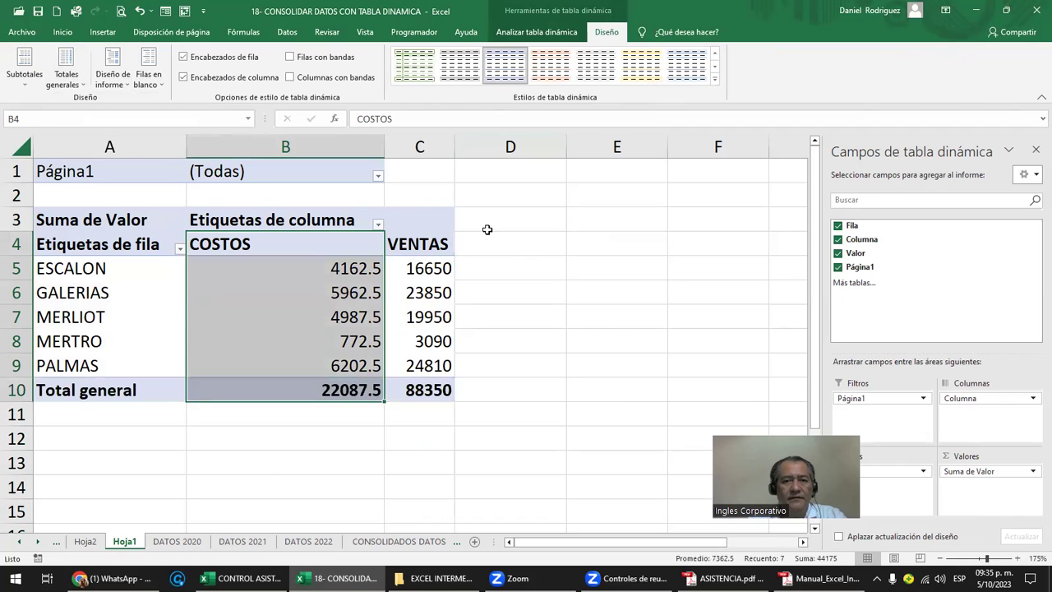
left_click_drag(487, 229, 521, 377)
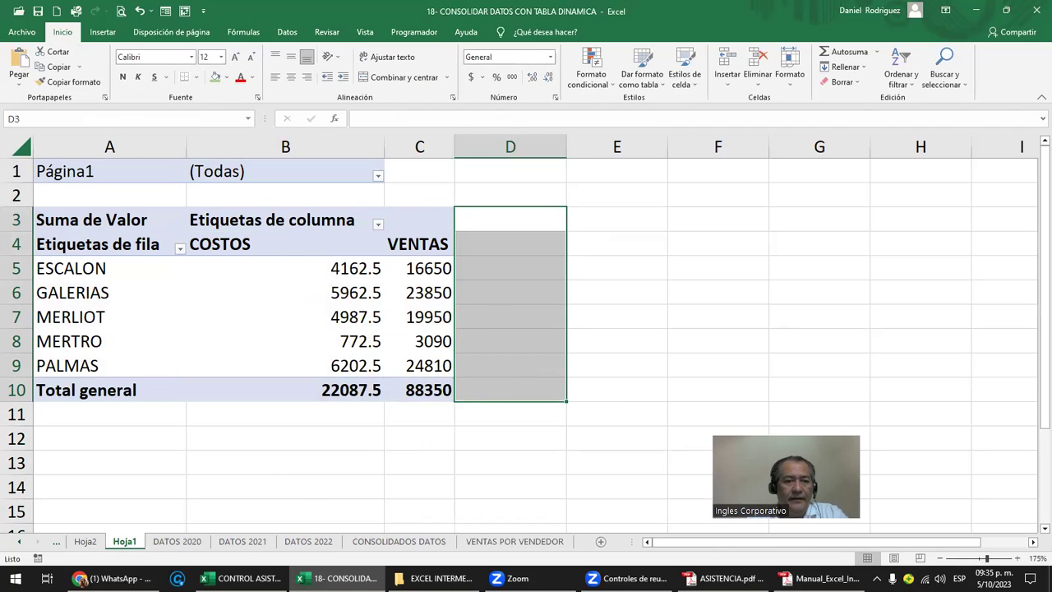
Step: Review the Hoja2 consolidated table and its 2020–2022 year values
left_click(85, 541)
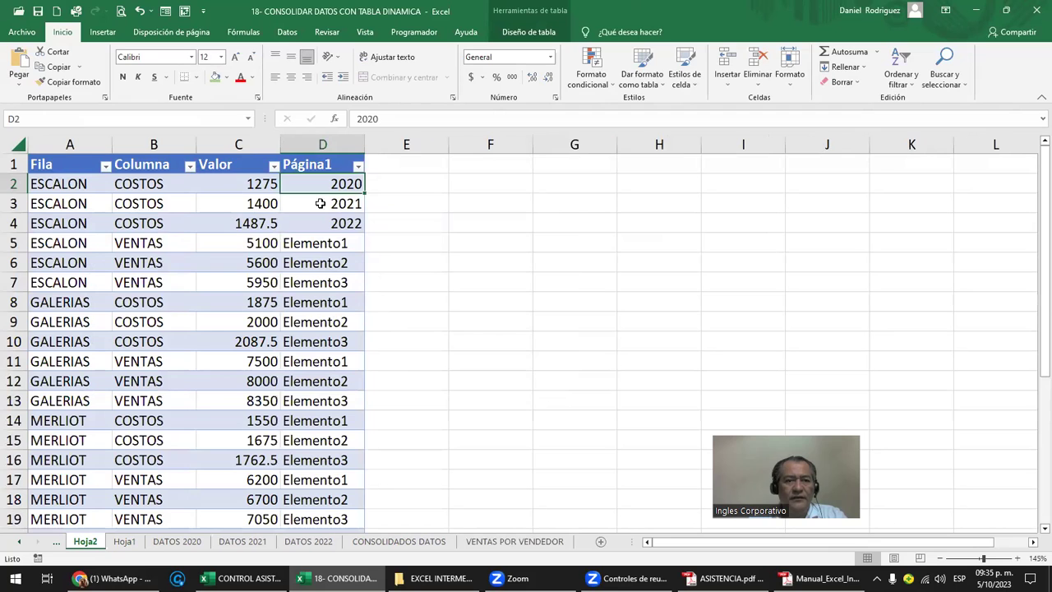
left_click_drag(335, 183, 333, 223)
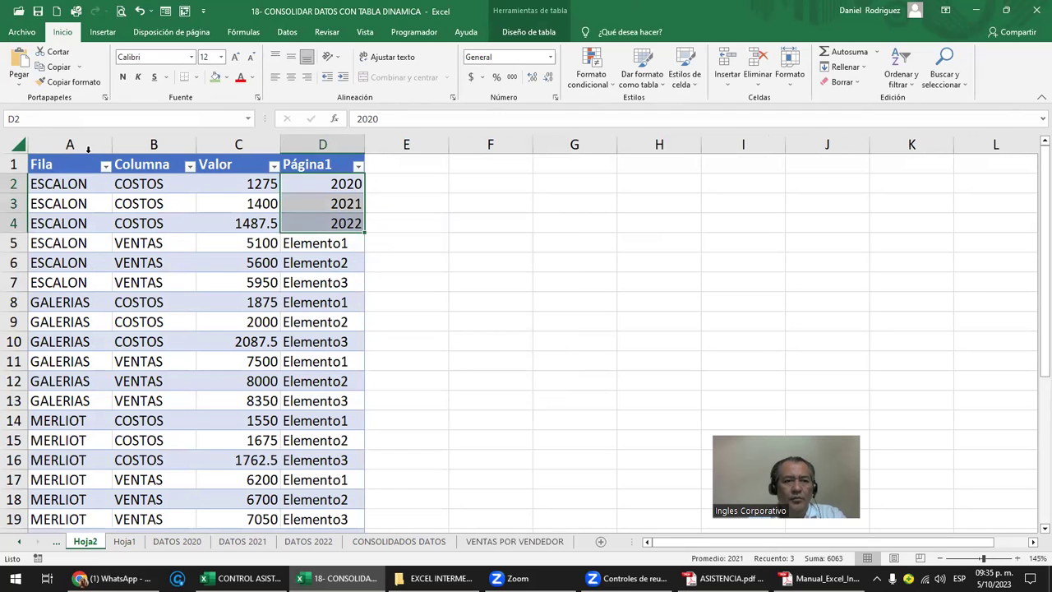
left_click_drag(88, 147, 321, 137)
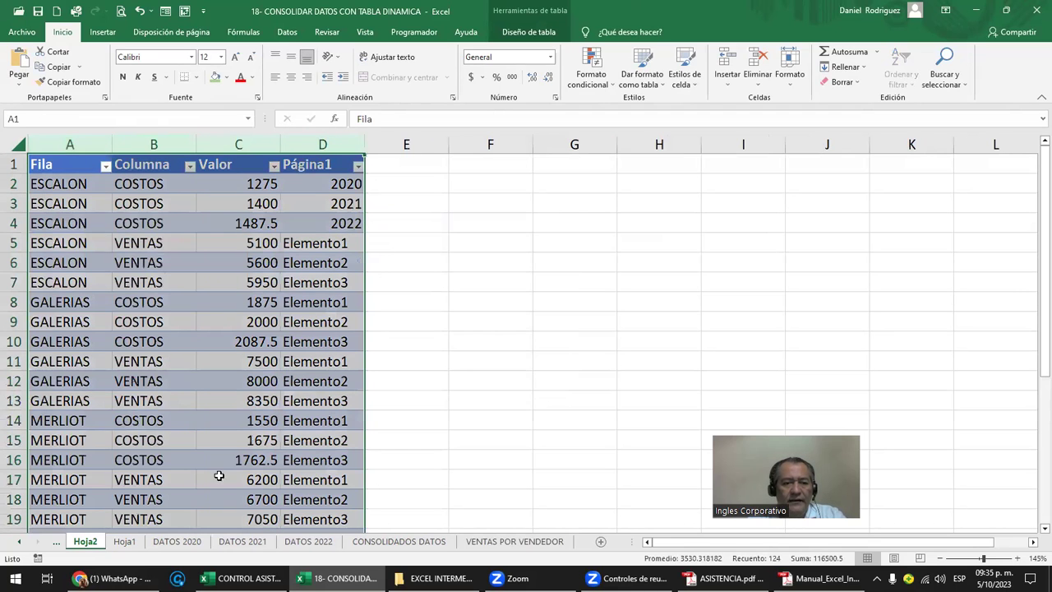
Step: Review the ESCALON, MERLIOT and MERTRO rows on DATOS 2020, then switch to VENTAS POR VENDEDOR
left_click(187, 539)
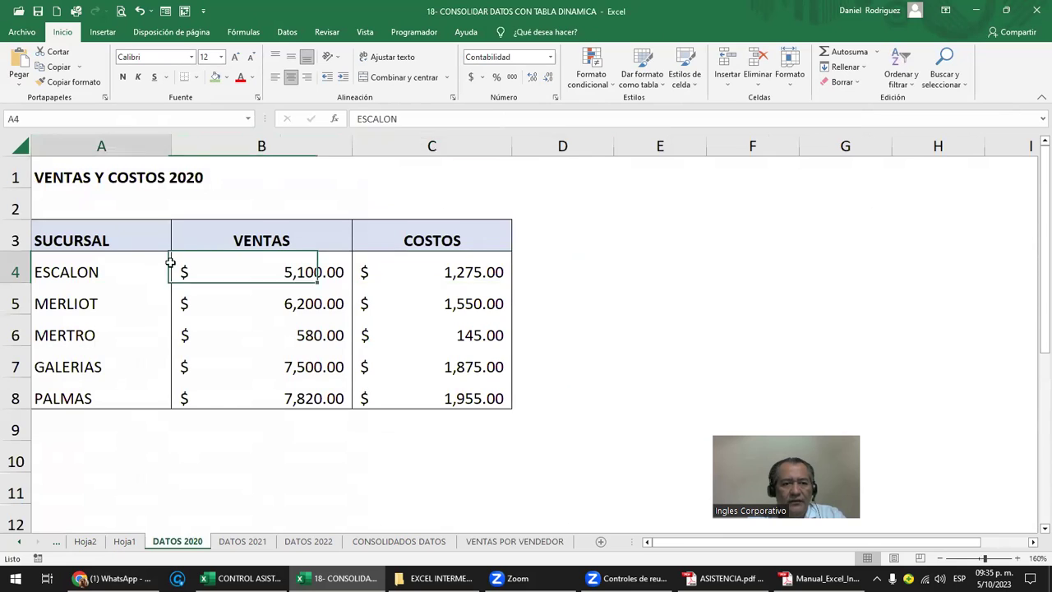
left_click_drag(124, 267, 453, 269)
left_click_drag(88, 303, 441, 304)
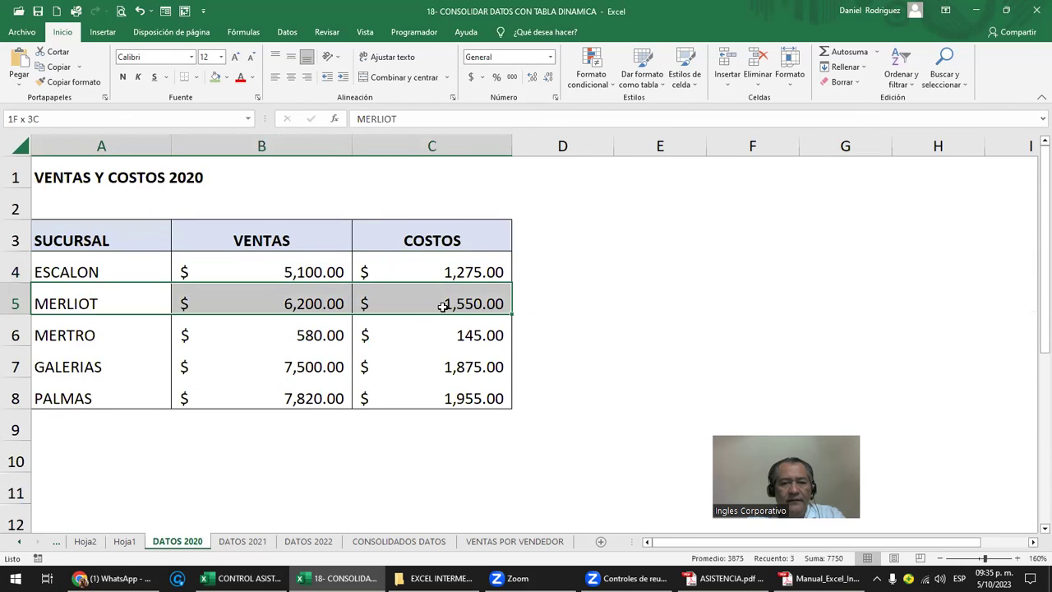
left_click_drag(131, 333, 484, 333)
left_click(594, 361)
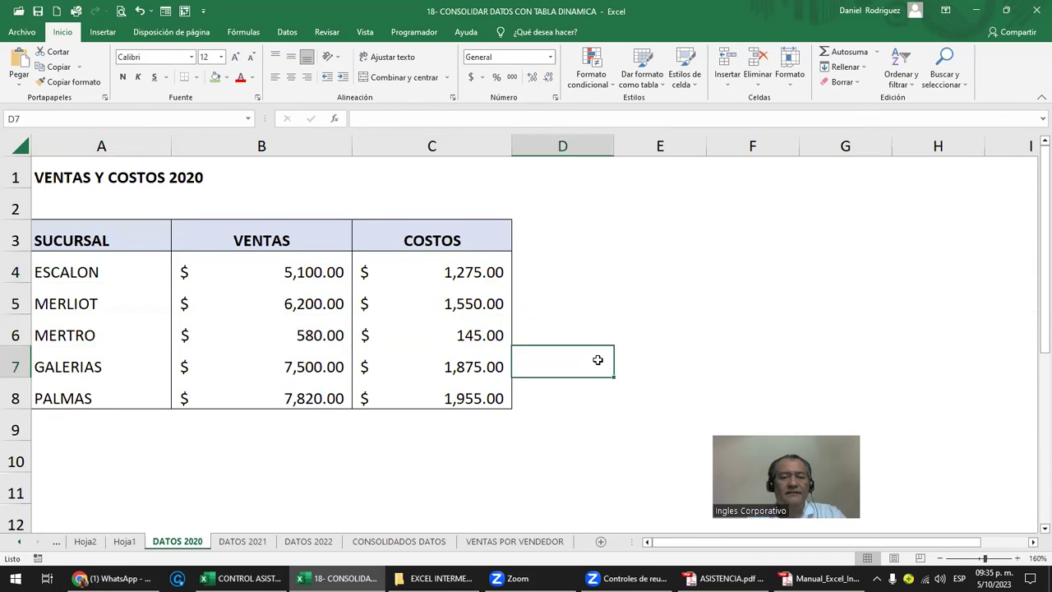
left_click(170, 183)
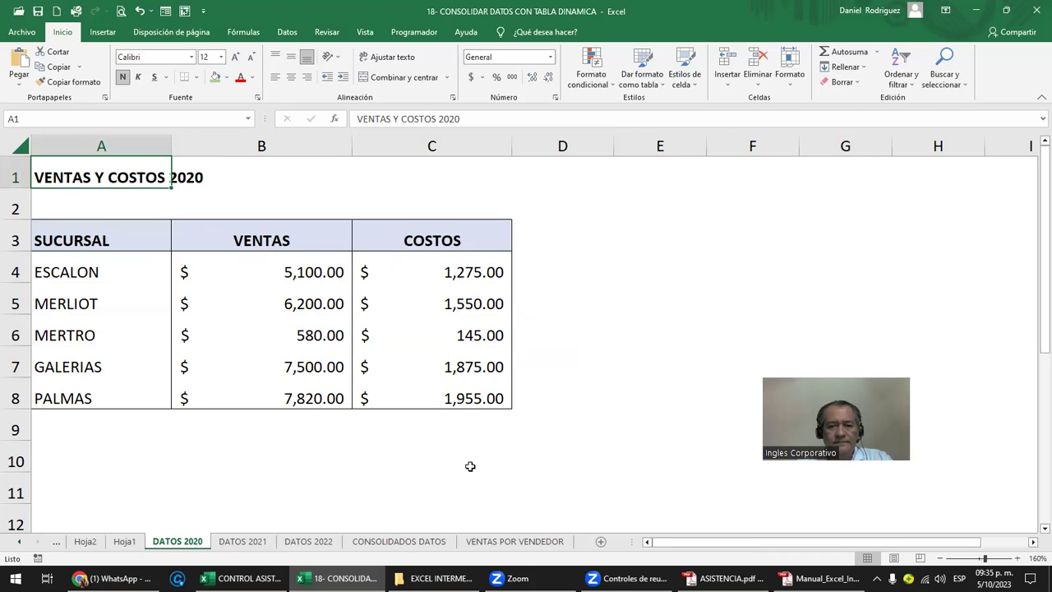
left_click(524, 544)
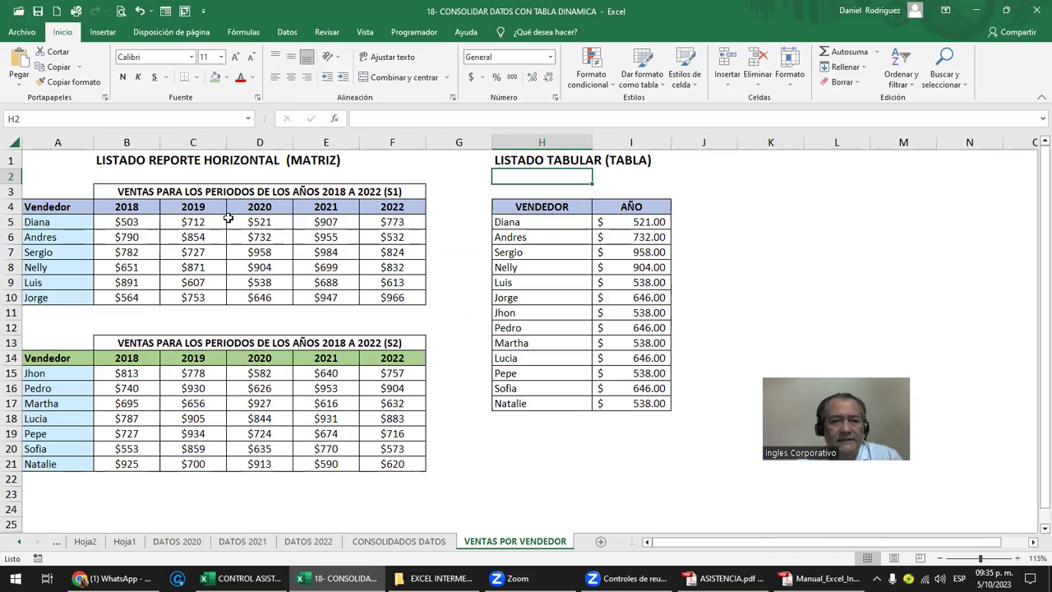
Step: Look over both vendor matrices, marking their vendor names and 2018–2022 year headers
left_click(186, 192)
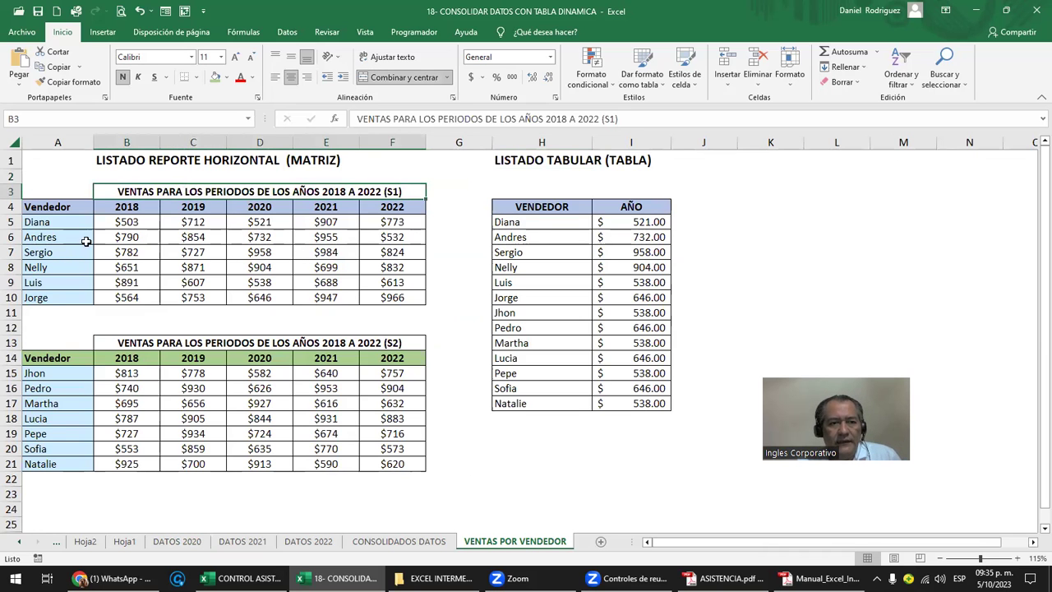
scroll(85, 241, "up", 2)
left_click_drag(82, 220, 82, 317)
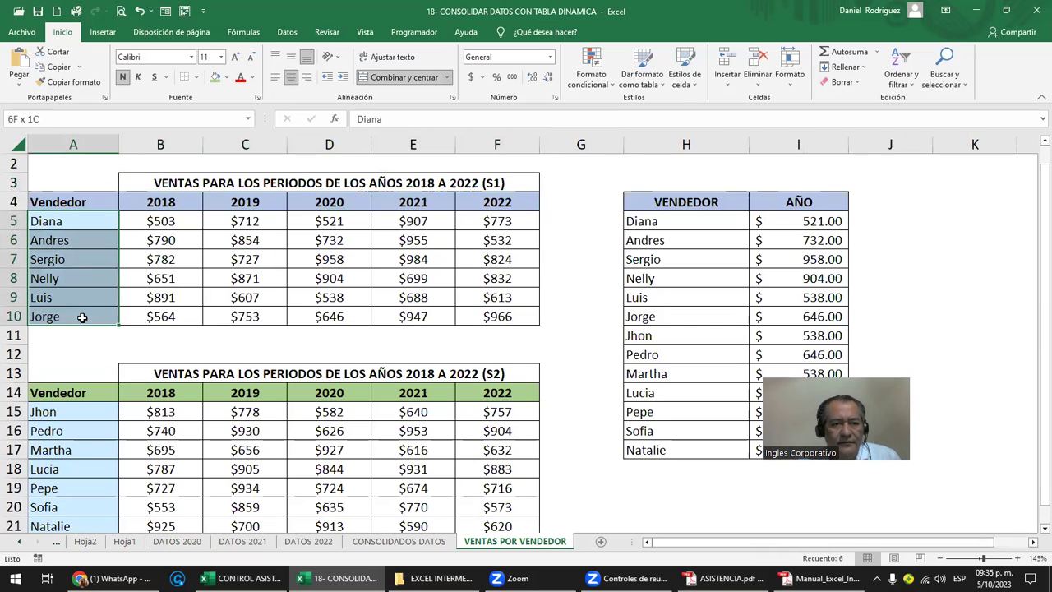
left_click_drag(163, 205, 490, 208)
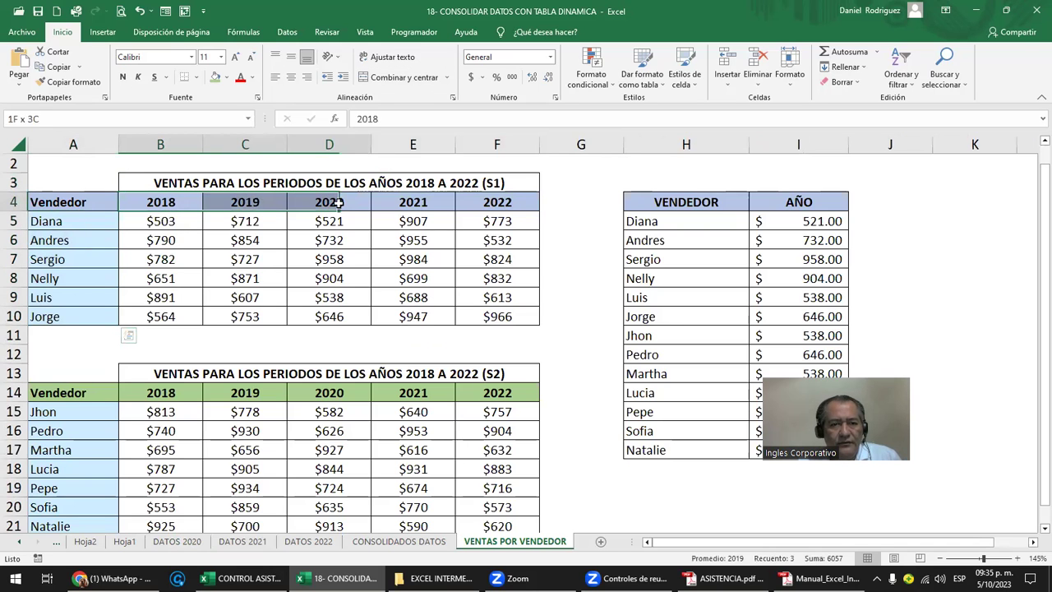
mouse_move(54, 410)
left_mouse_down()
mouse_move(67, 515)
mouse_move(83, 490)
left_mouse_up()
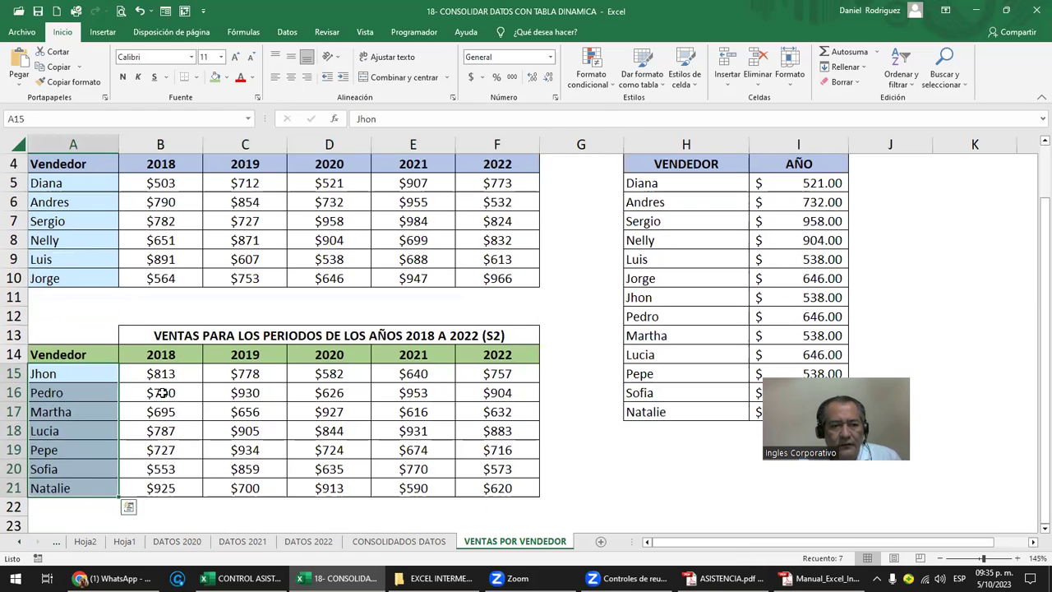
left_click_drag(160, 356, 497, 354)
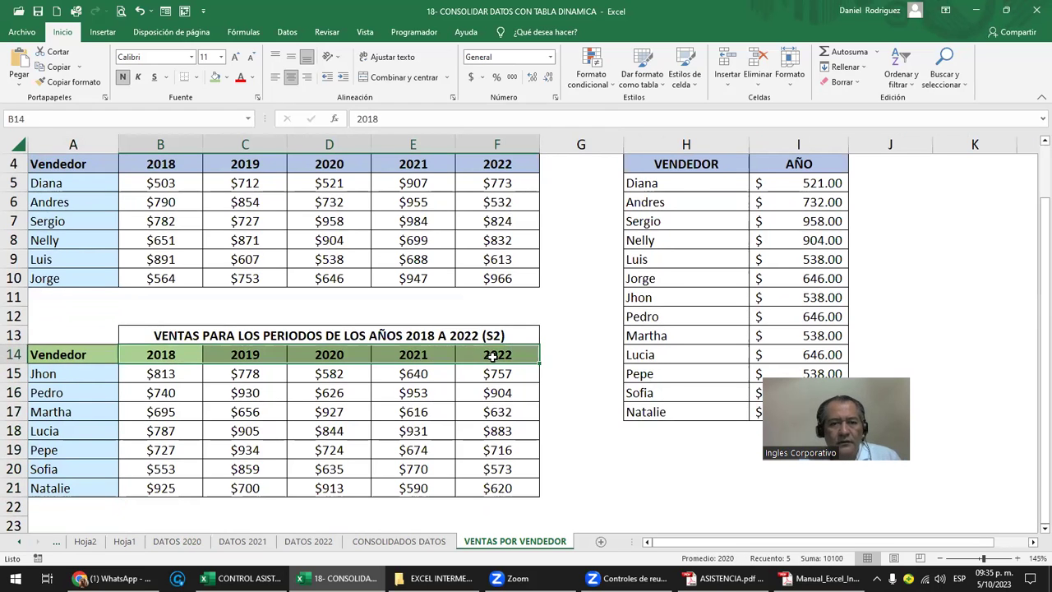
scroll(306, 211, "up", 1)
Step: Edit the B3 and B13 titles so (S1) becomes (SECURSAL 1) and (S2) becomes (SUCURSAL 2)
double_click(305, 212)
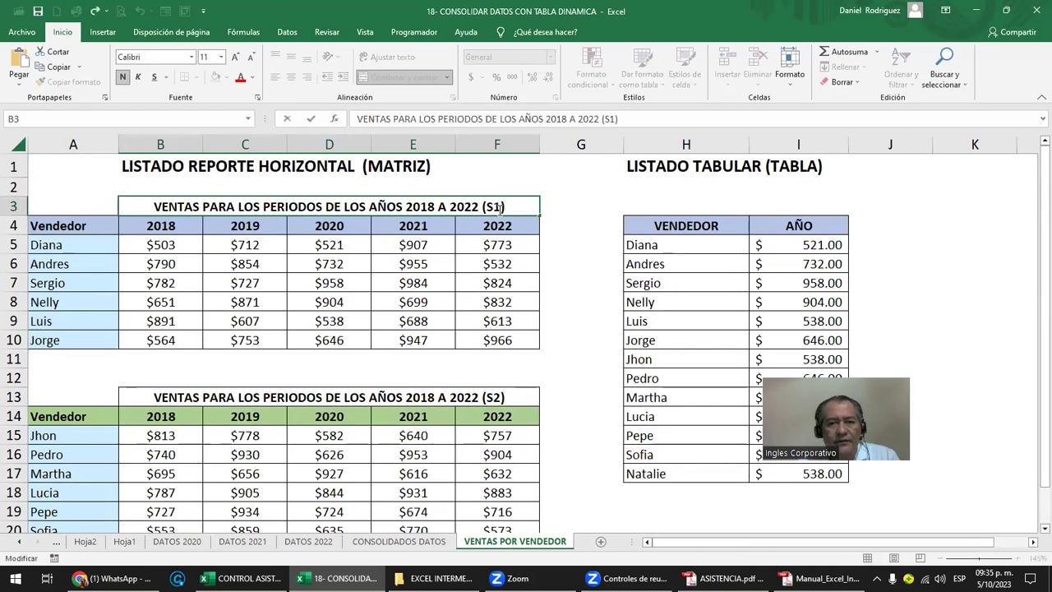
type("ECURSAL")
key("Return")
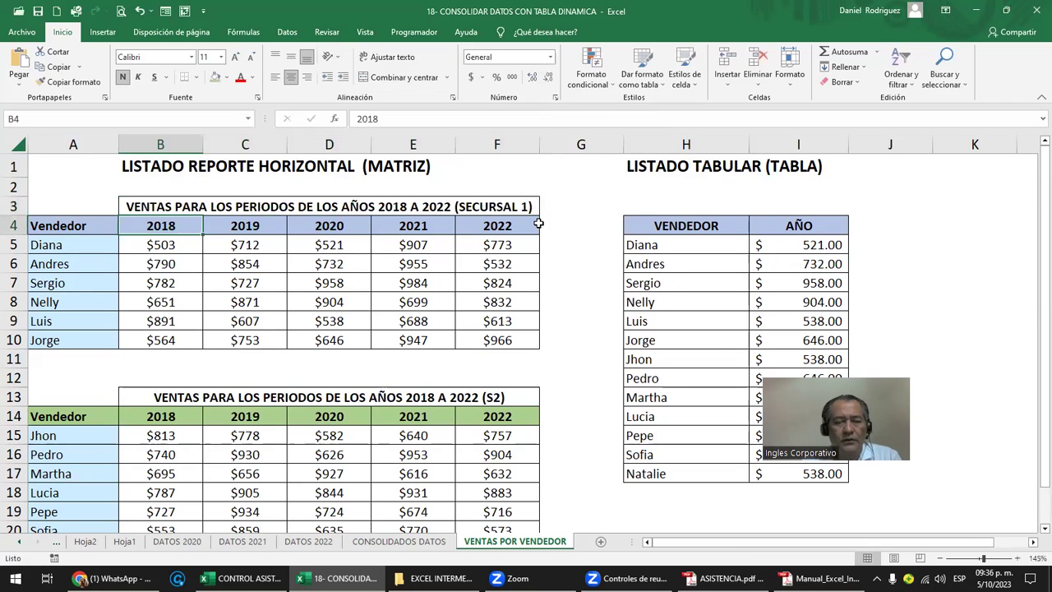
double_click(503, 396)
left_click(494, 397)
type("UCR")
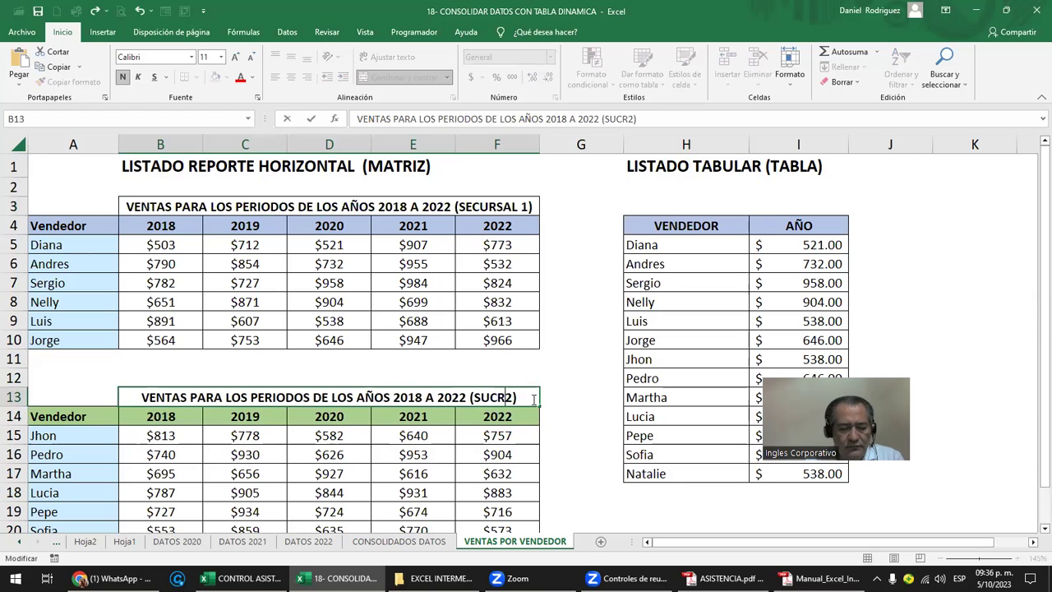
key("BackSpace")
type("URSAL")
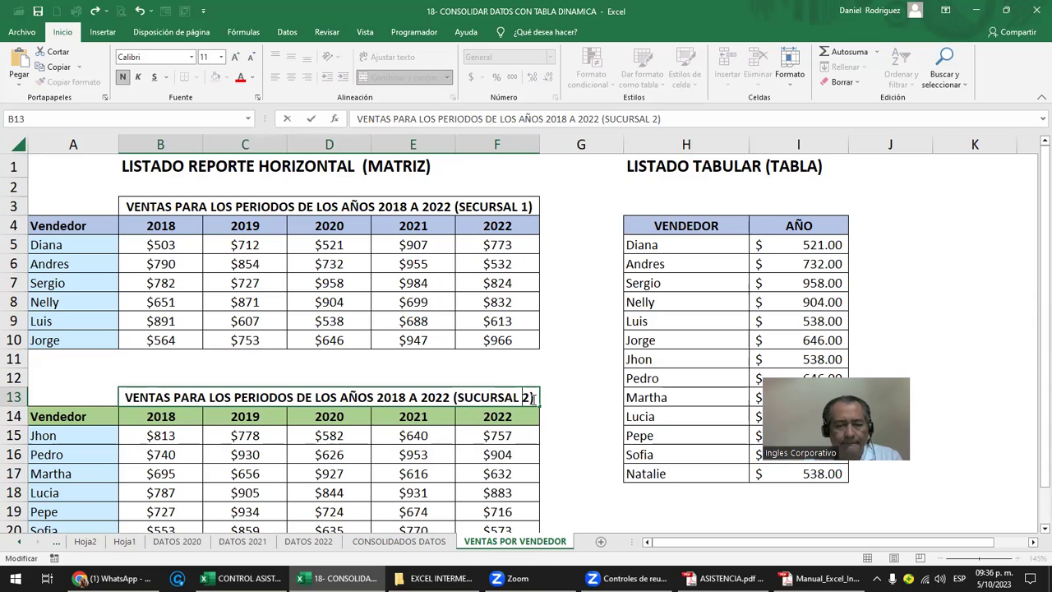
key("Return")
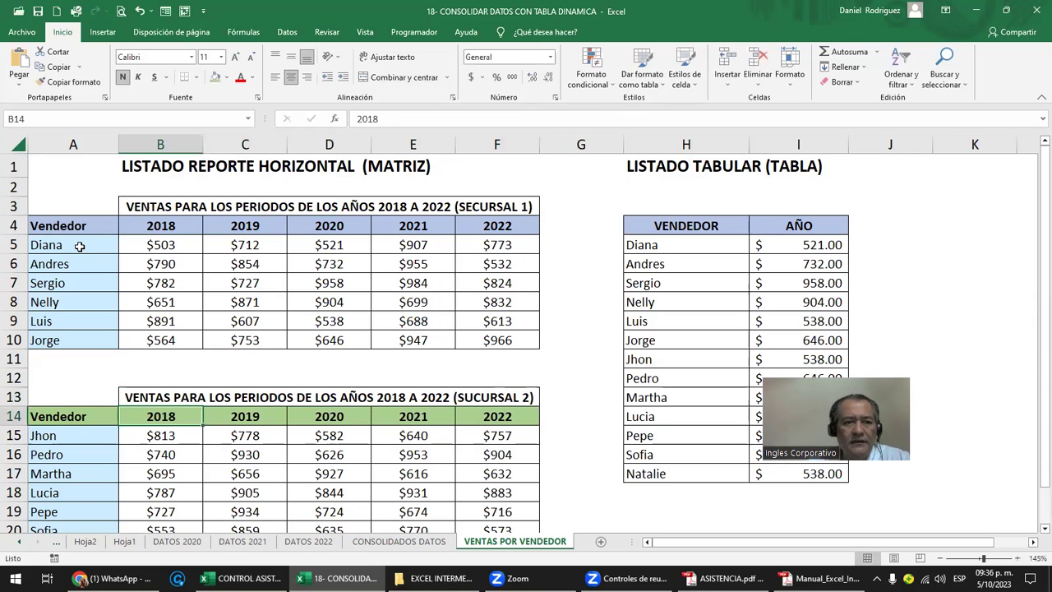
left_click_drag(79, 245, 92, 322)
left_click(129, 339)
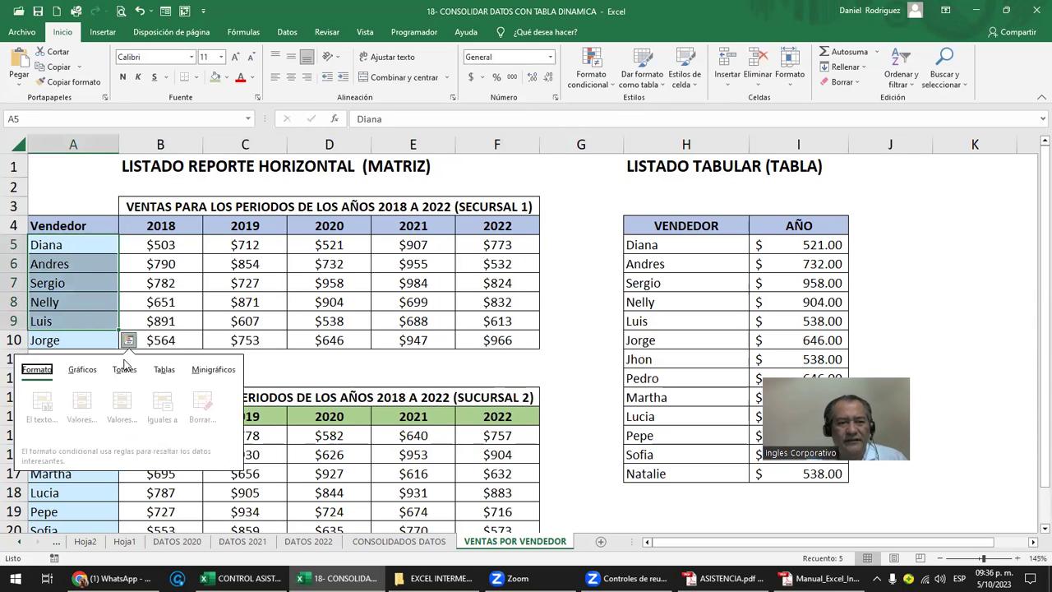
left_click(333, 356)
scroll(345, 356, "down", 1)
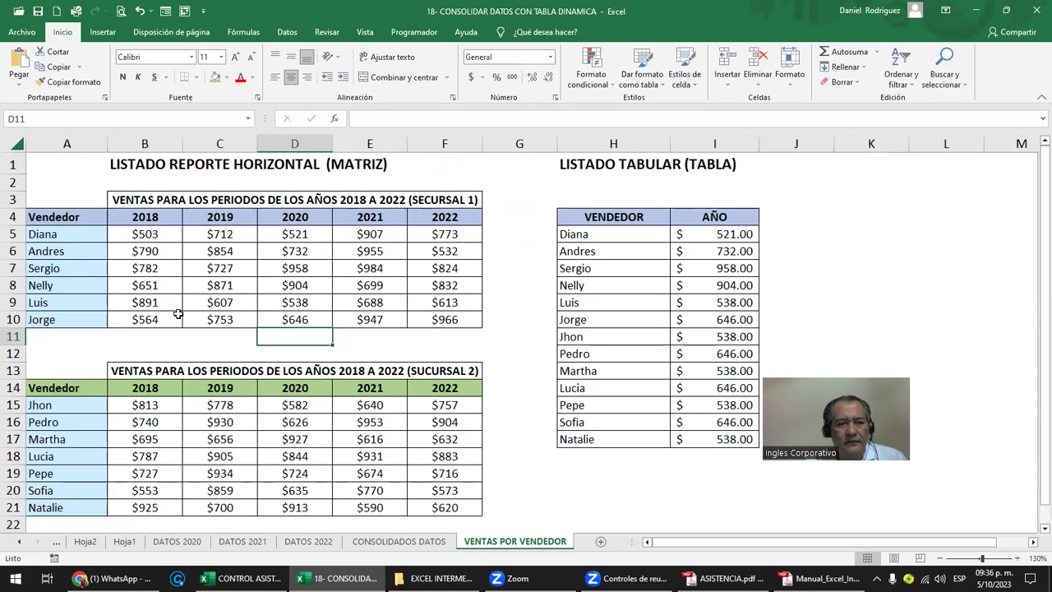
left_click_drag(78, 235, 78, 322)
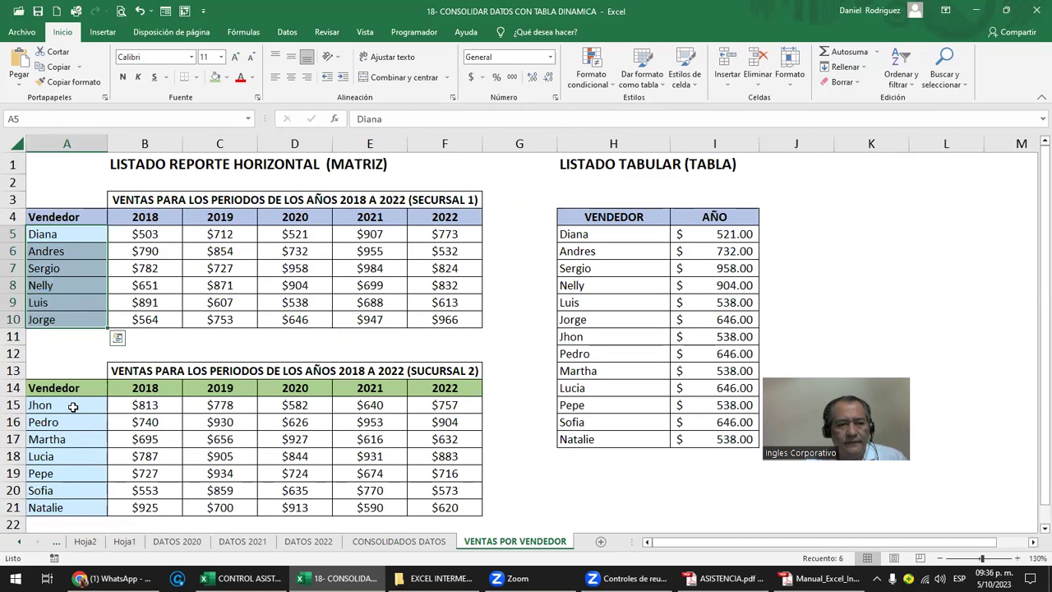
left_click_drag(72, 407, 93, 503, "ctrl")
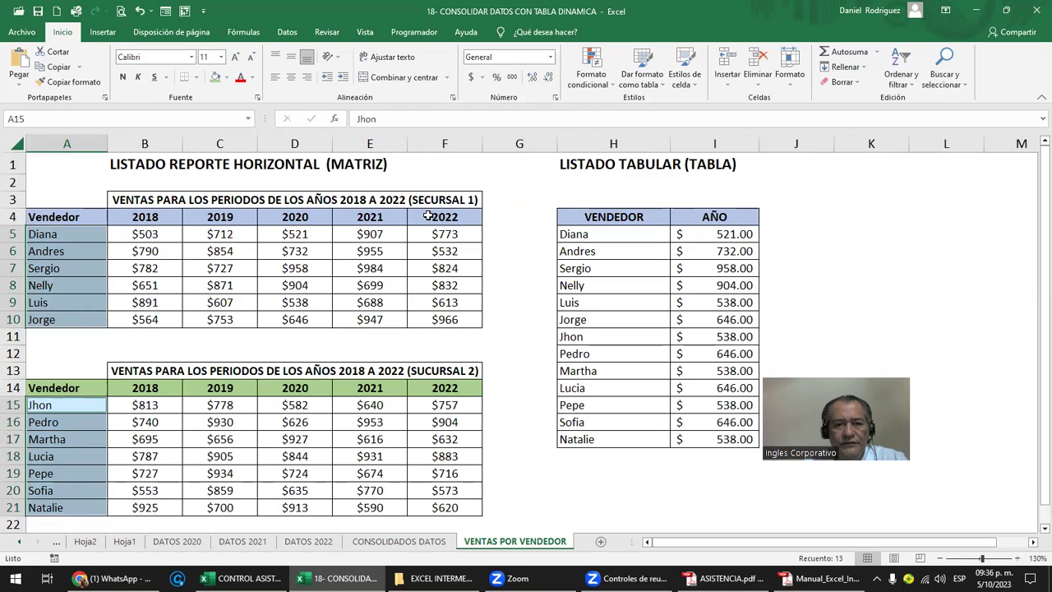
left_click(458, 369)
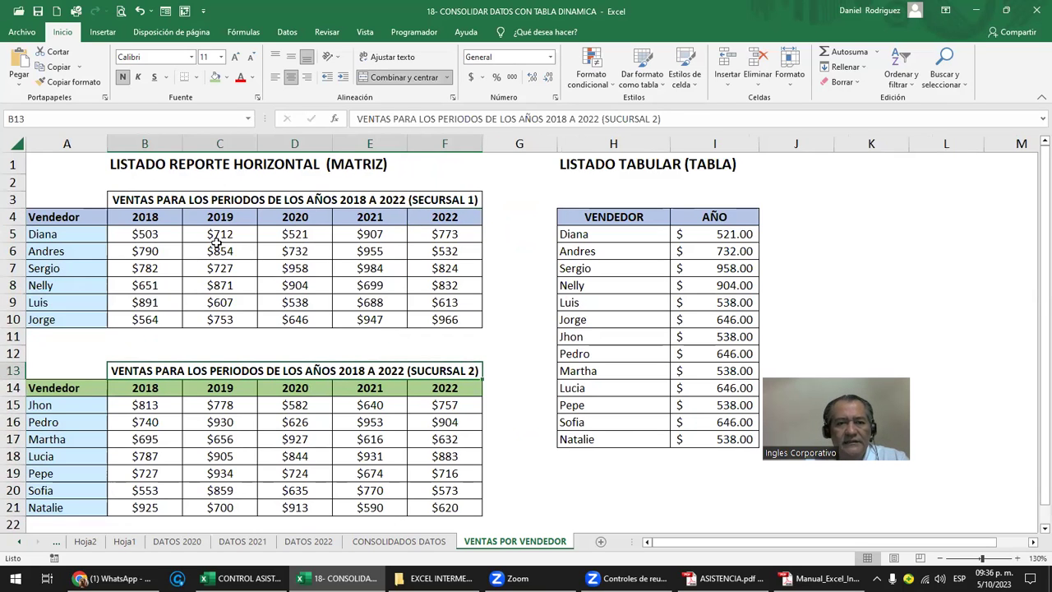
left_click(132, 167)
left_click_drag(67, 144, 437, 140)
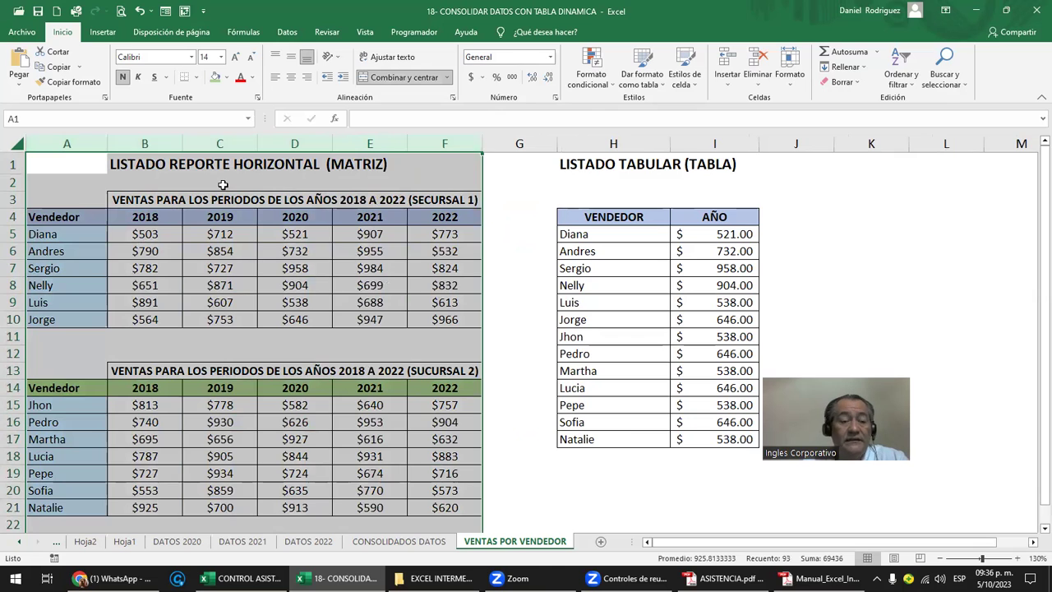
left_click(154, 237)
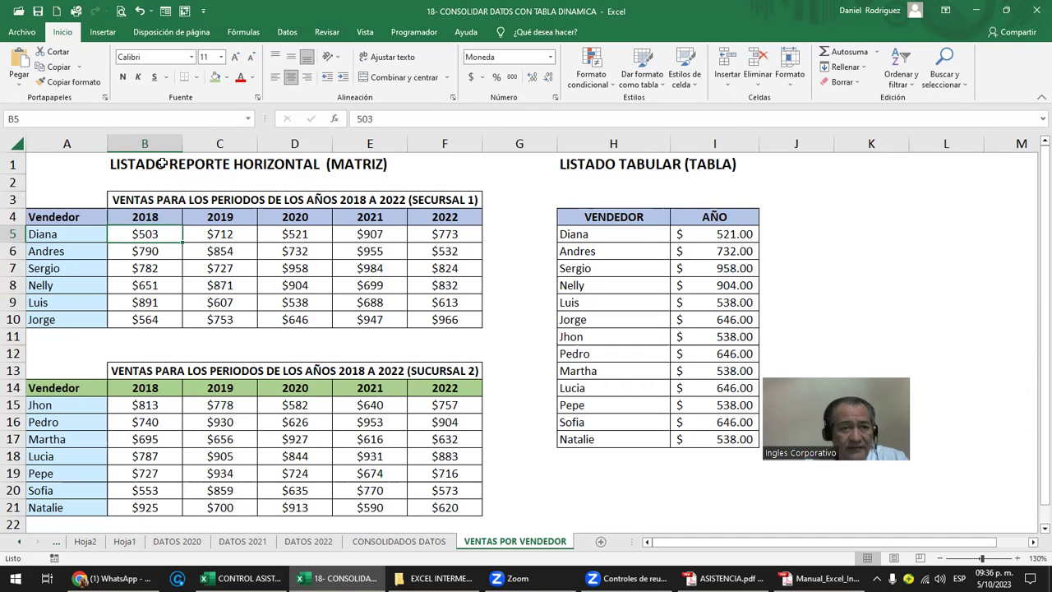
mouse_move(145, 143)
left_mouse_down()
mouse_move(445, 144)
mouse_move(54, 142)
left_mouse_up()
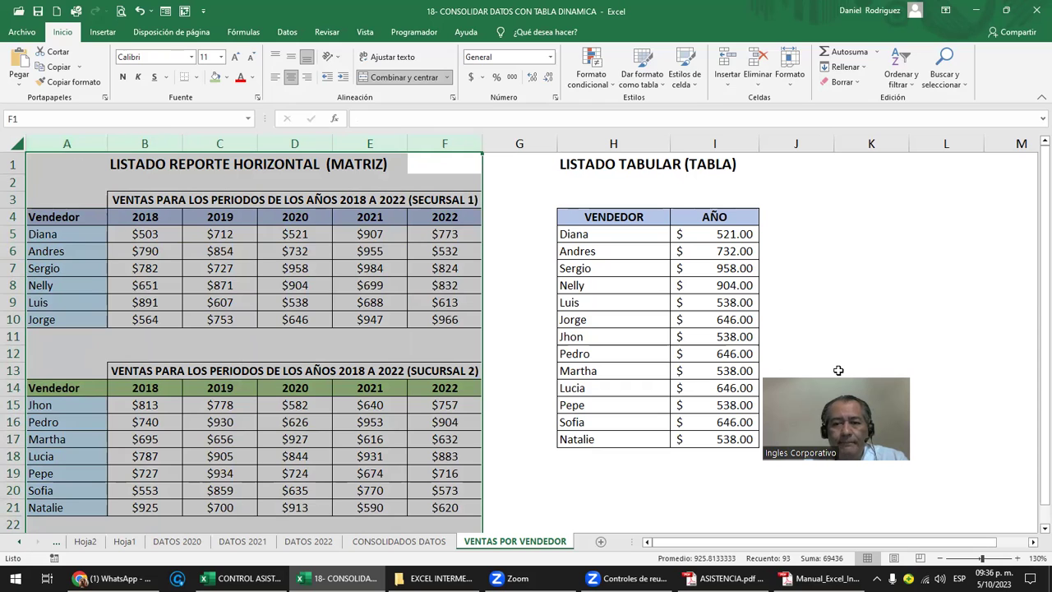
left_click(516, 252)
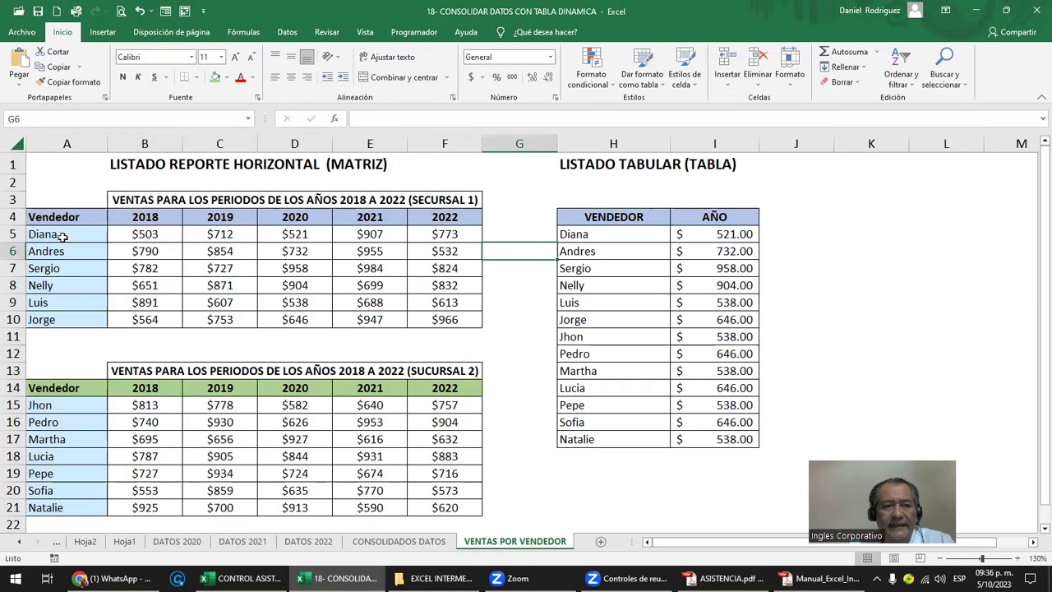
left_click(62, 235)
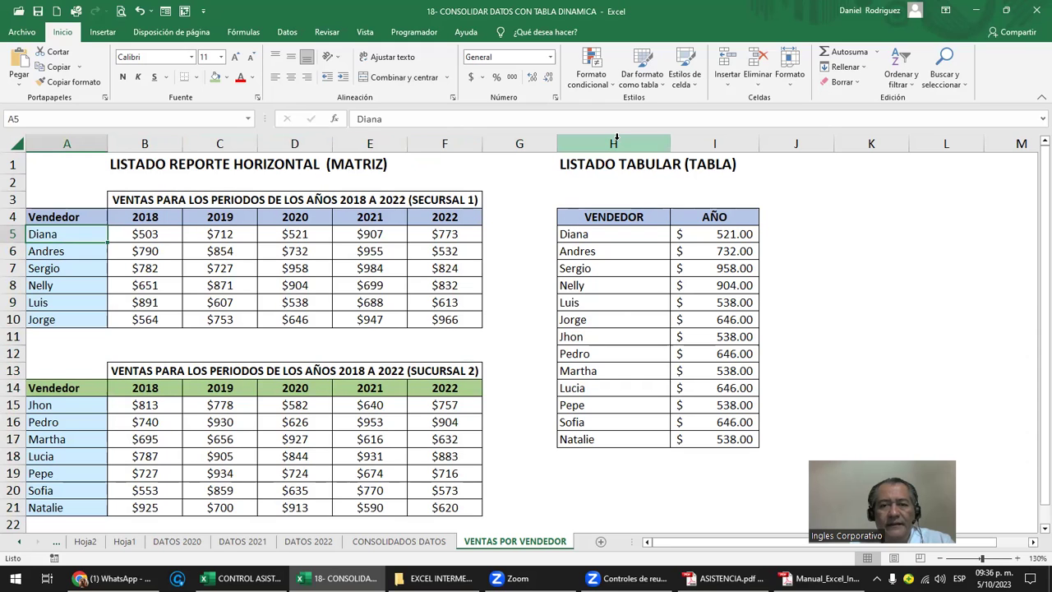
left_click(616, 141)
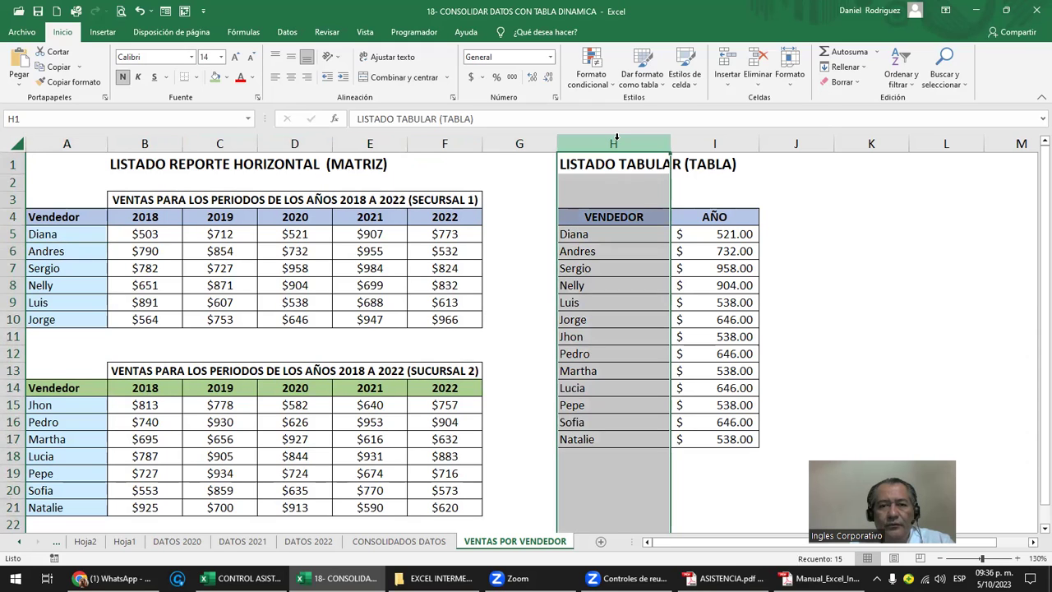
left_click(62, 233)
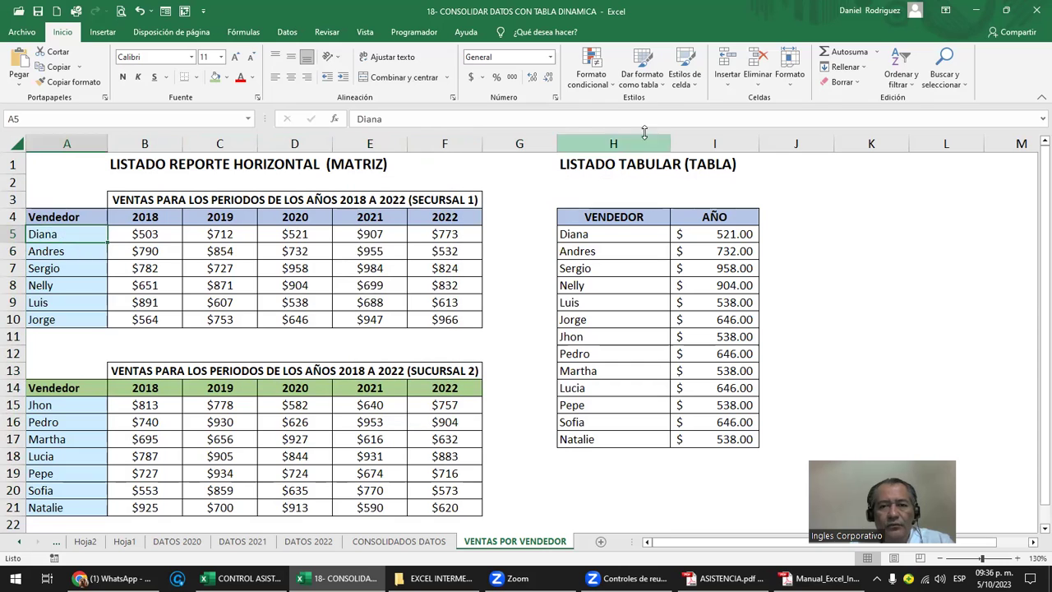
left_click(620, 141)
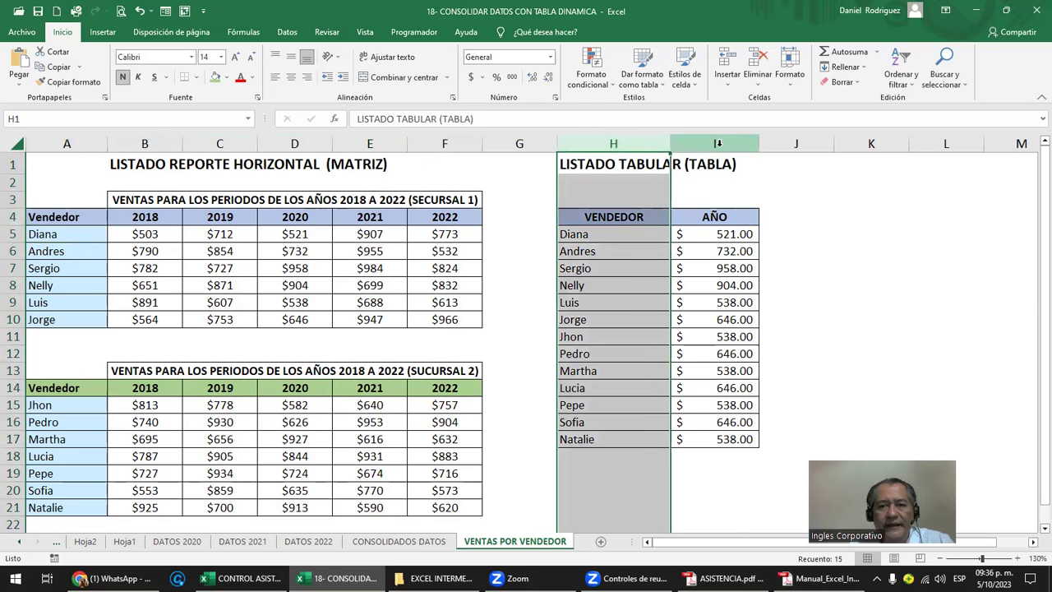
left_click_drag(715, 234, 754, 438)
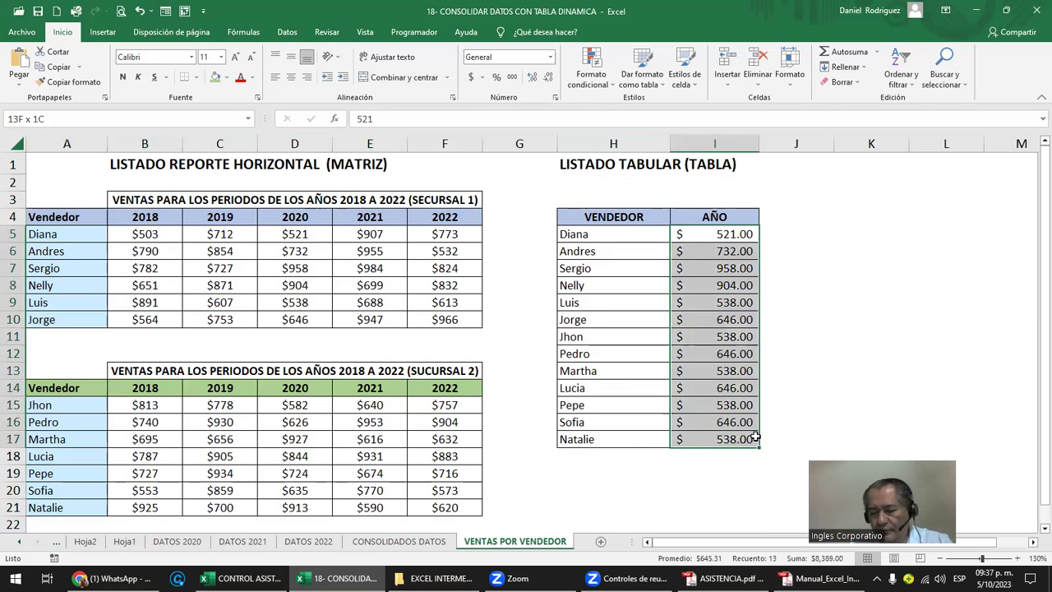
Step: Set the AÑO amounts to General, add a VENTA header in J4 and format J5:J17 as Contabilidad
left_click(550, 56)
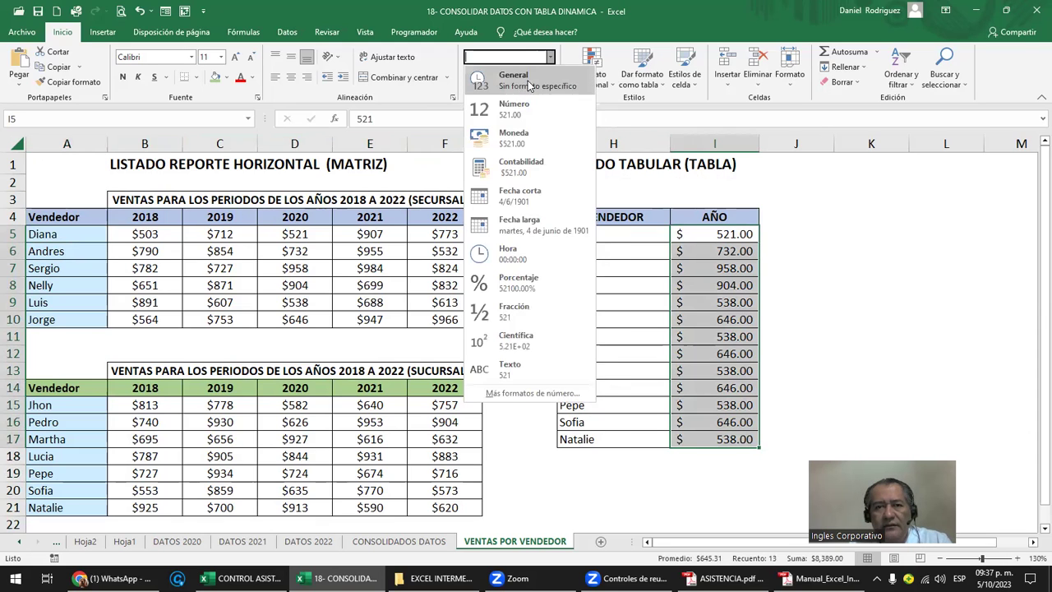
left_click(530, 82)
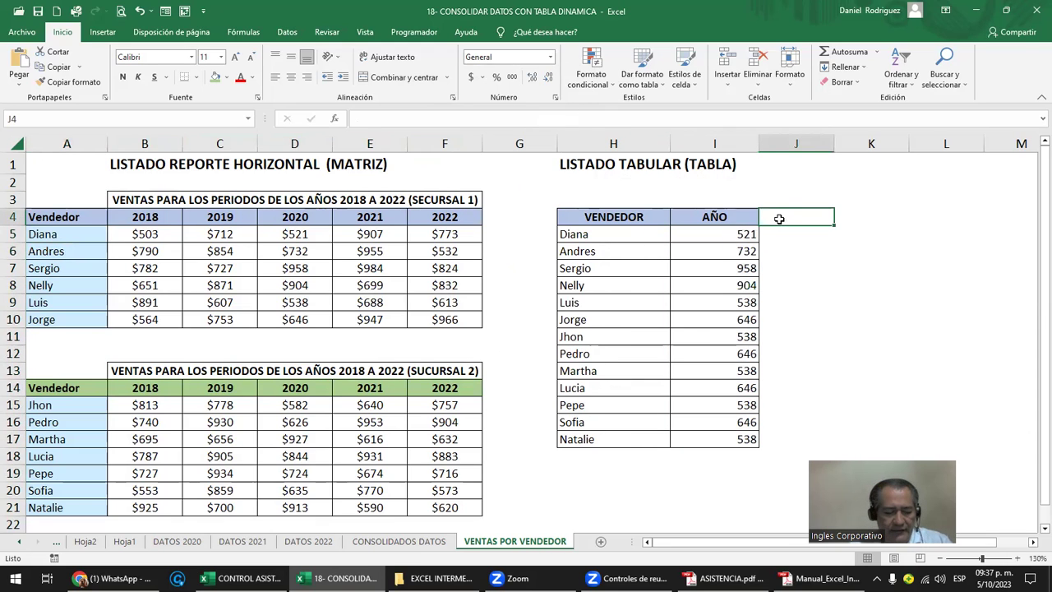
type("VENTA")
key("Return")
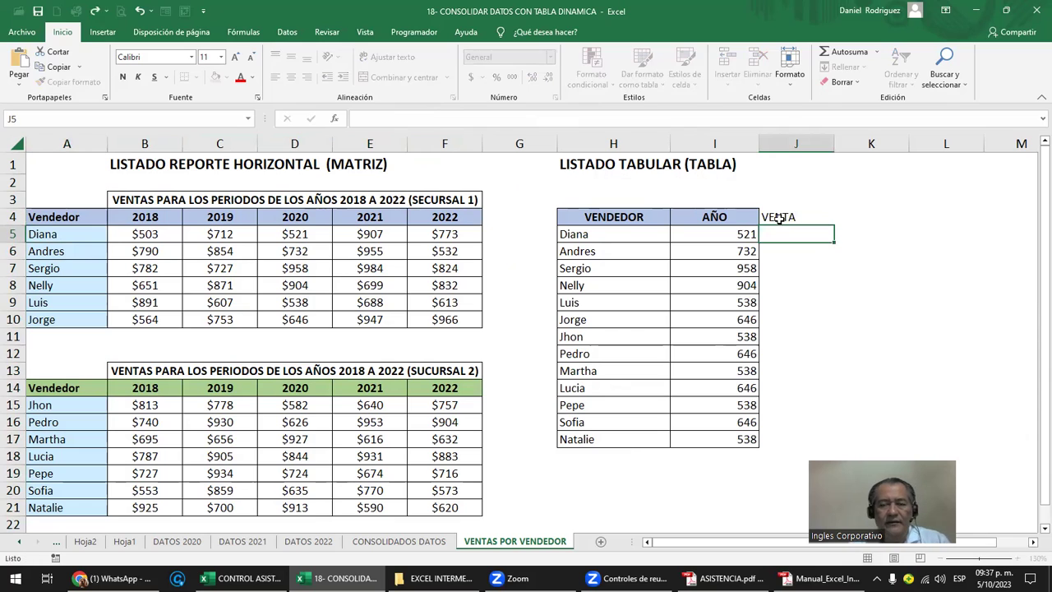
key("shift+Down")
key("shift+Down")
key("shift+Down")
key("shift+Down")
key("shift+Down")
key("shift+Down")
key("shift+Up")
key("shift+Up")
key("shift+Down")
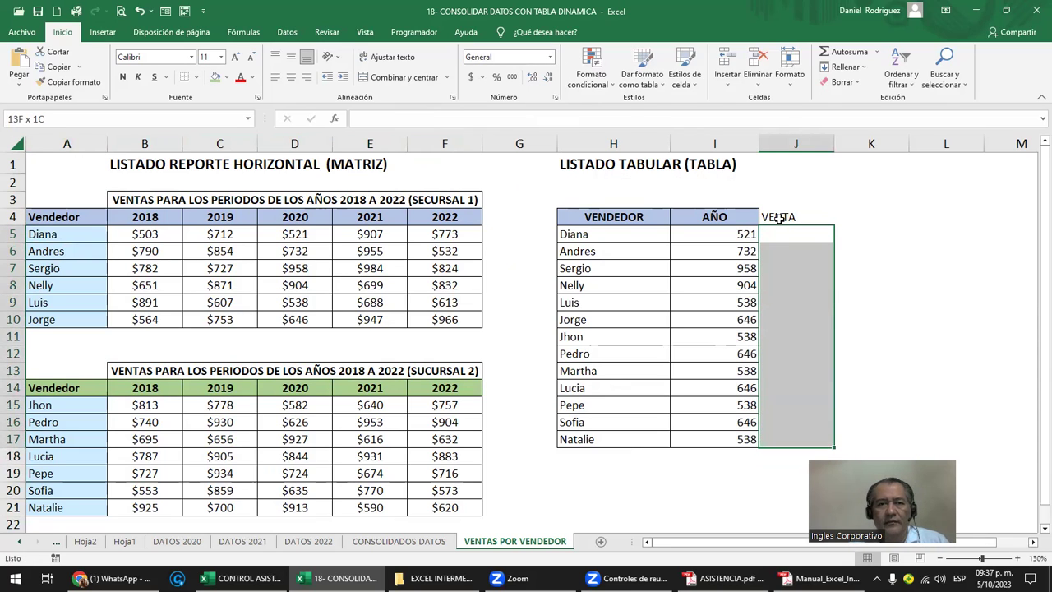
left_click(471, 76)
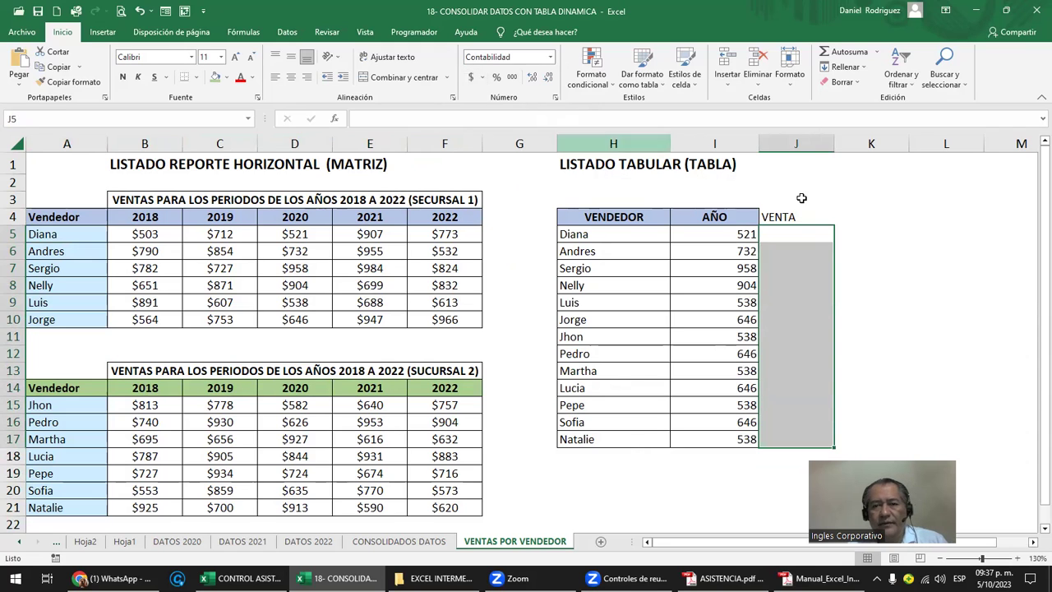
Step: Copy the AÑO header style onto VENTA and give the VENTA column All Borders
left_click(713, 218)
left_click(72, 81)
left_click(794, 215)
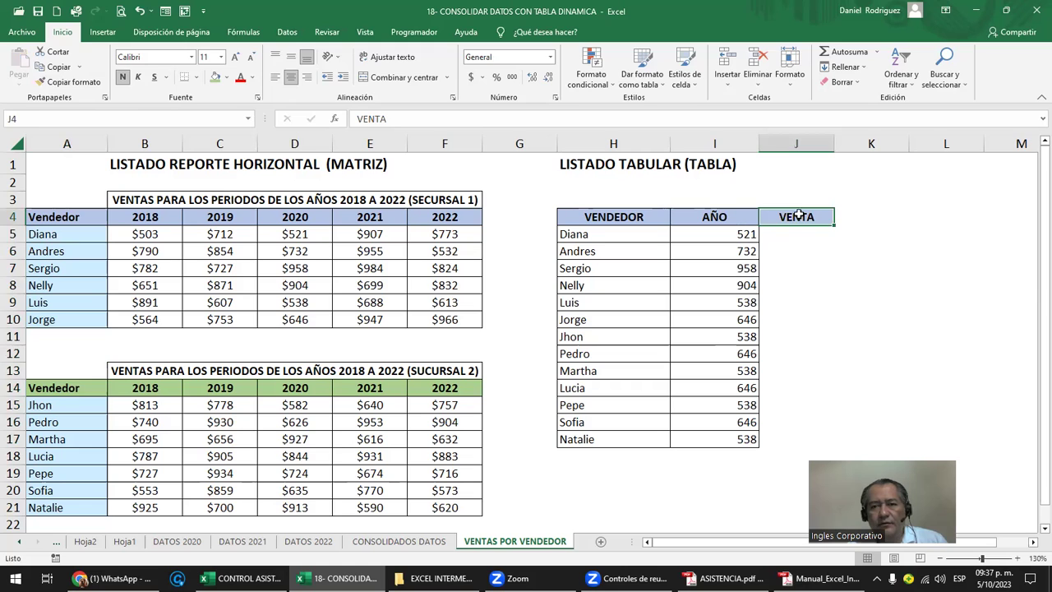
left_click_drag(797, 215, 801, 442)
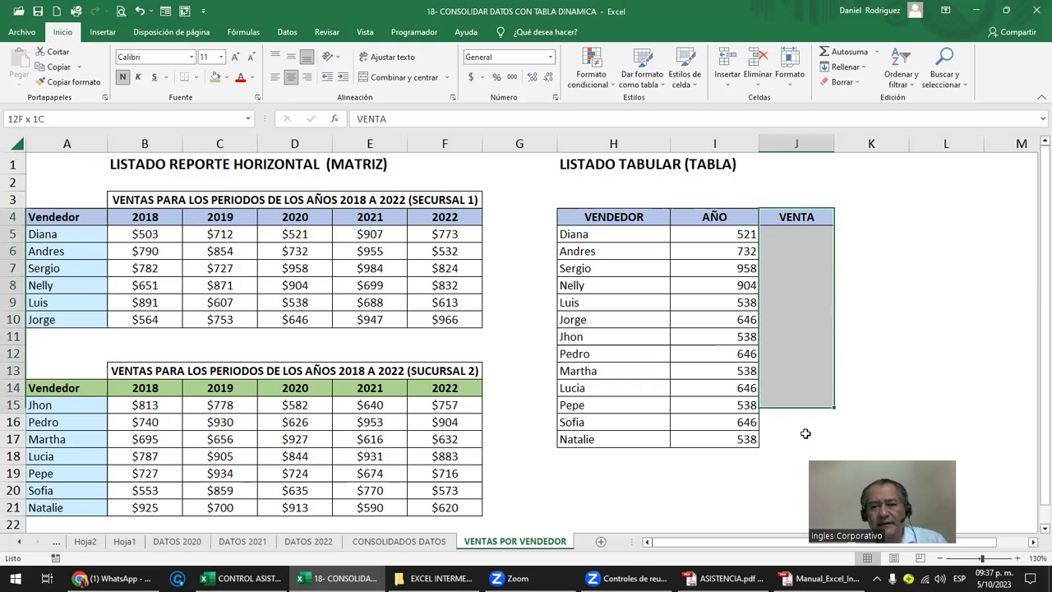
left_click(196, 77)
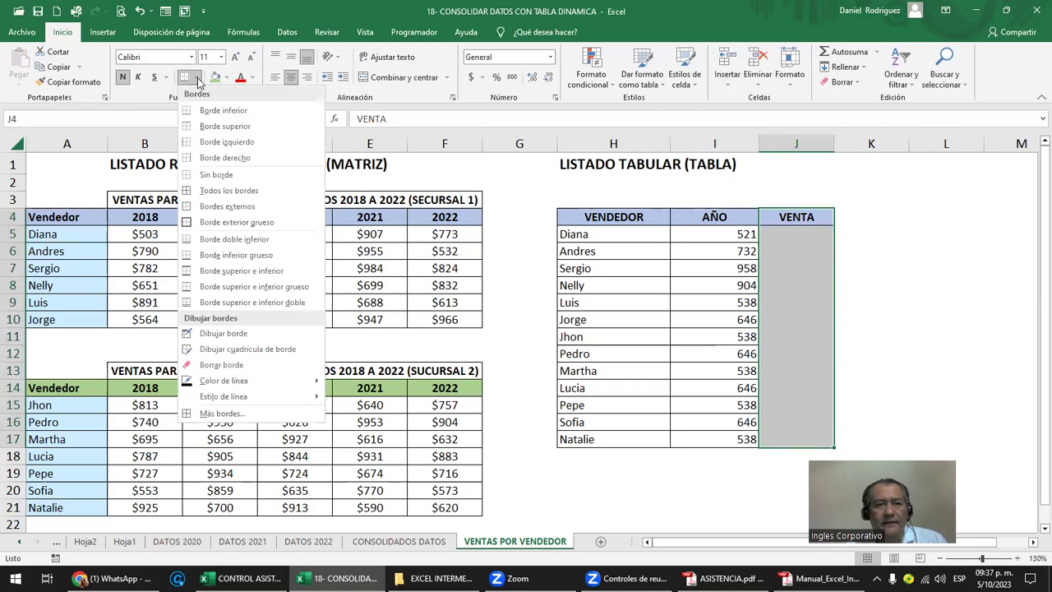
left_click(238, 190)
Step: Clear the AÑO values I5:I17 and go to Diana in the first matrix
left_click_drag(744, 235, 749, 439)
key("Delete")
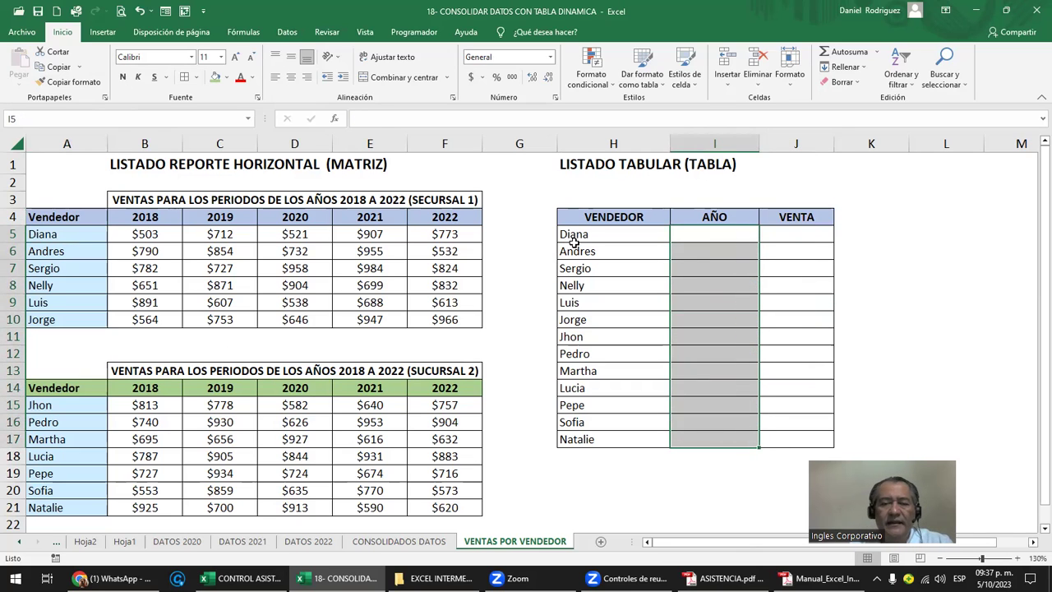
left_click(589, 236)
left_click(67, 234)
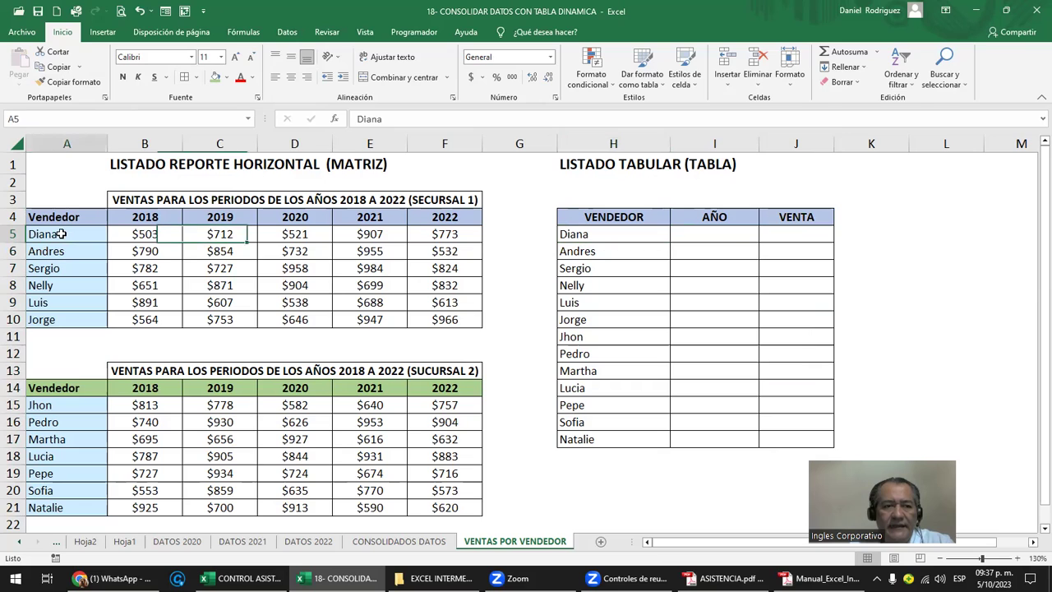
Step: Step through Diana's 2018–2022 sales in the matrix, from $503 to $773
left_click(144, 234)
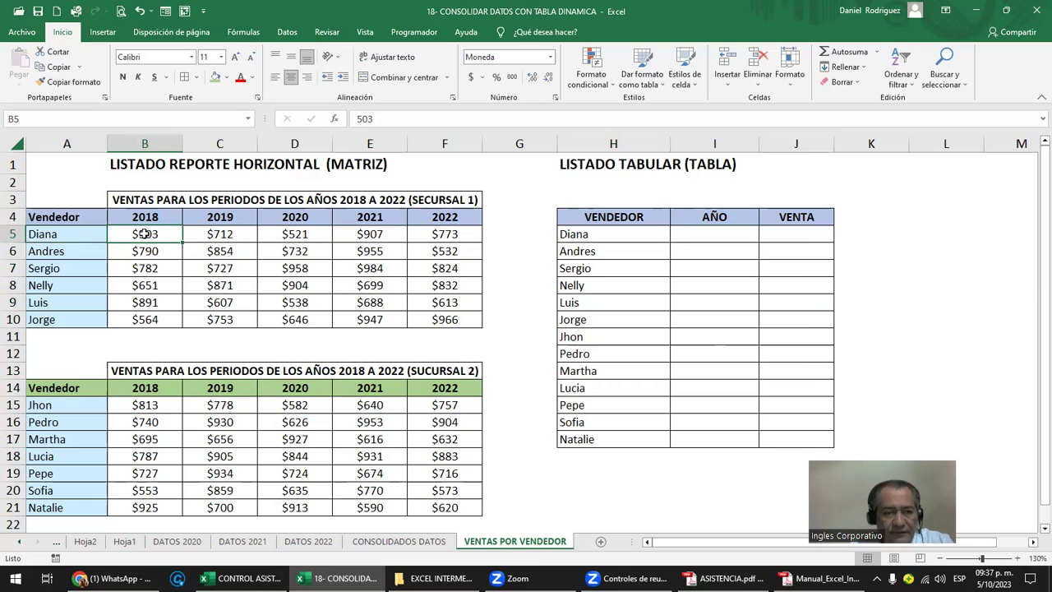
left_click(215, 233)
left_click(298, 233)
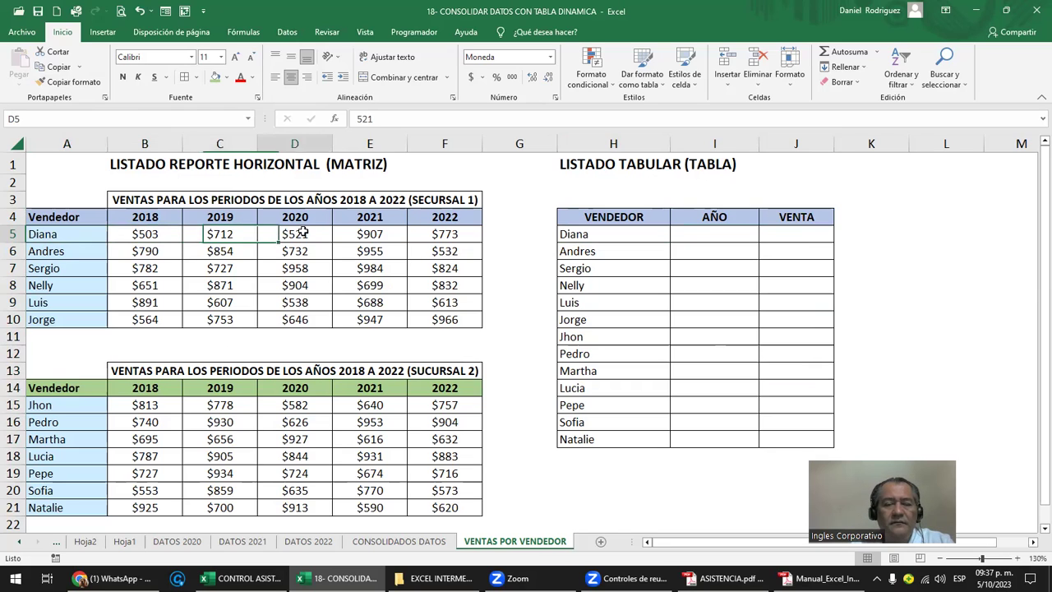
left_click(374, 235)
left_click(451, 235)
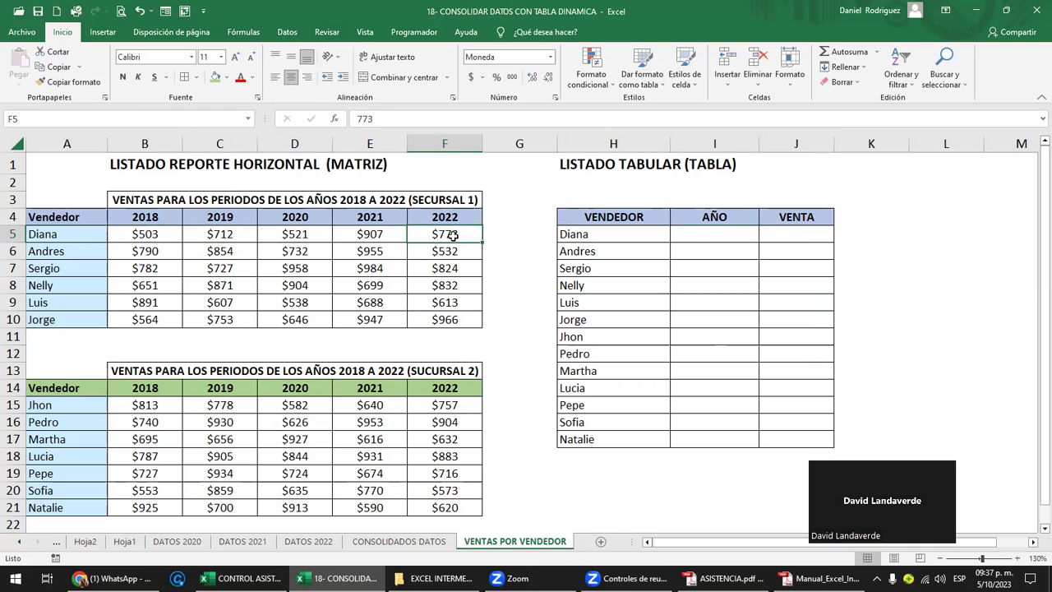
Step: Copy Diana from H5 into the three rows below it, H6:H8
left_click(589, 239)
key("ctrl+c")
left_click(628, 252)
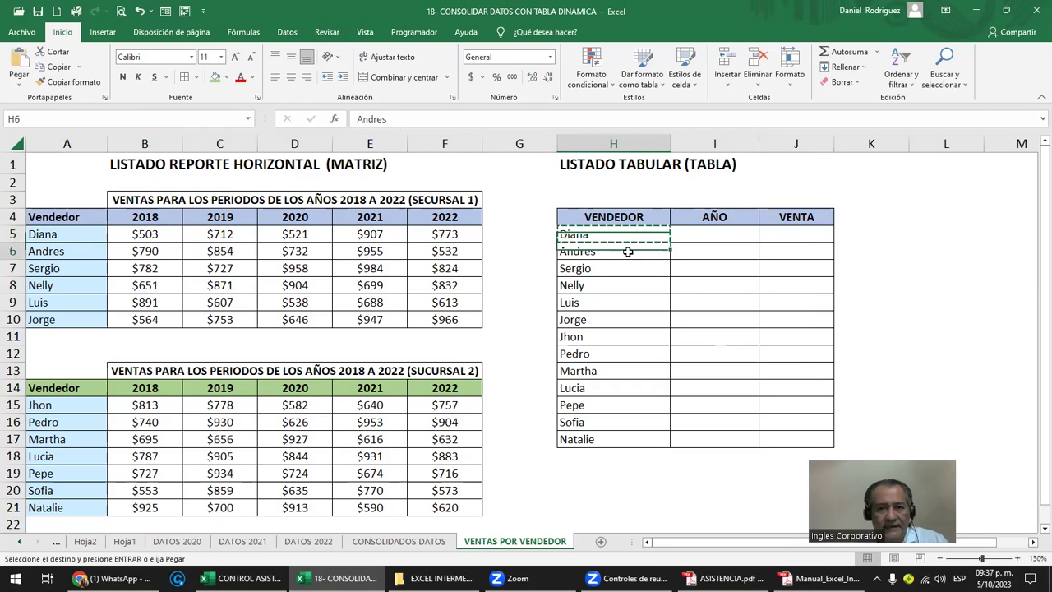
key("shift+Down")
key("shift+Down")
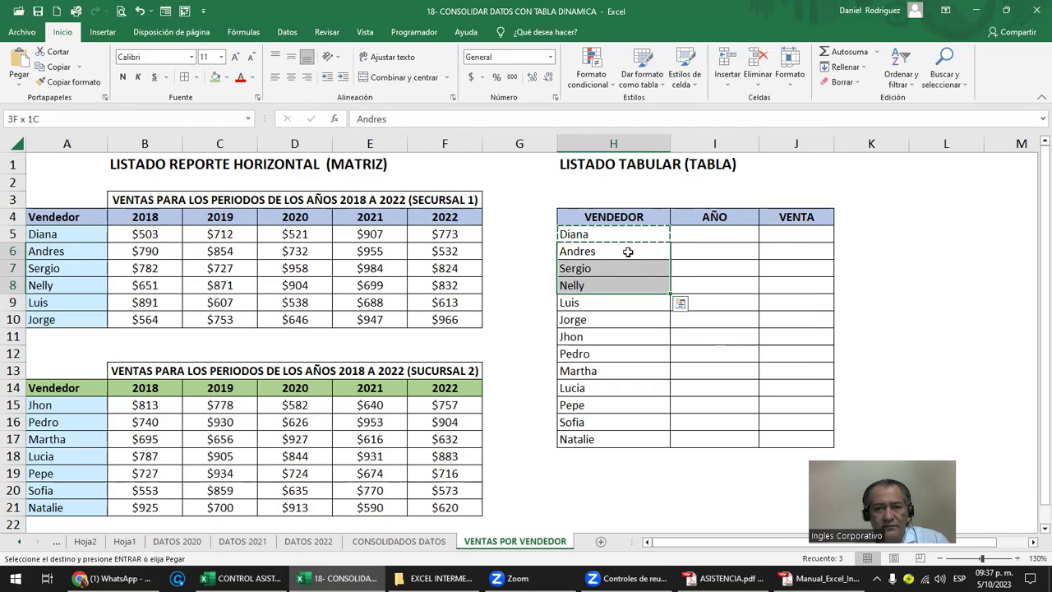
key("Return")
key("Down")
key("Down")
key("Down")
key("Down")
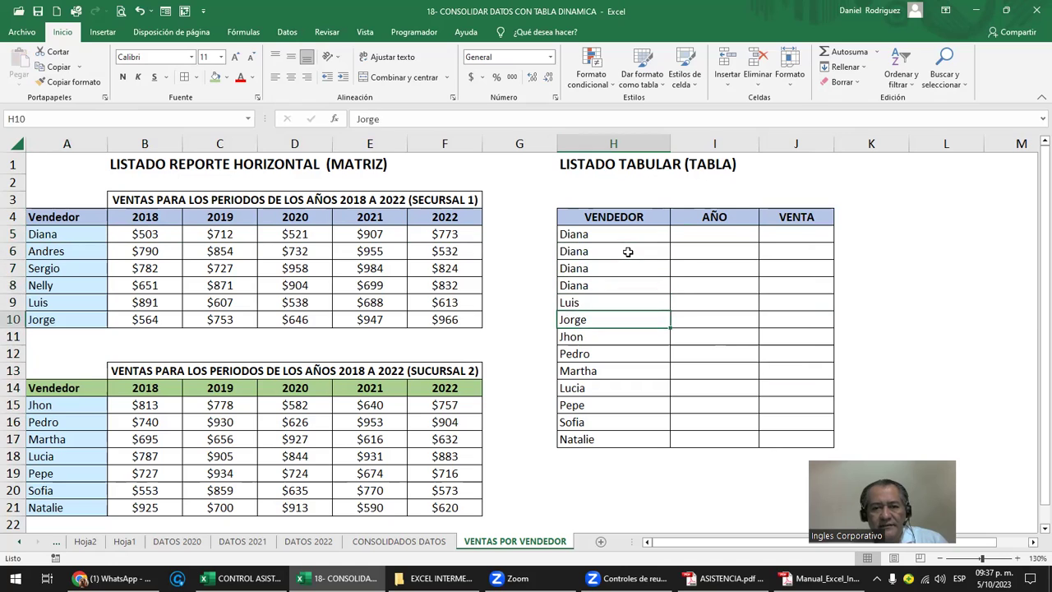
key("Up")
key("shift+Right")
key("shift+Right")
key("shift+Down")
key("shift+Down")
key("ctrl+shift+Down")
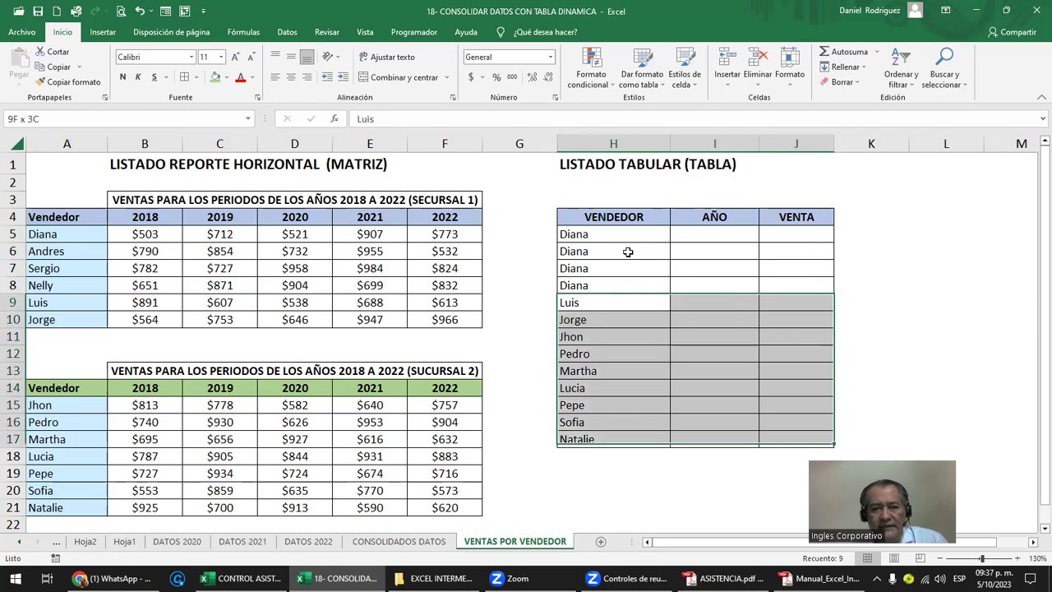
key("Return")
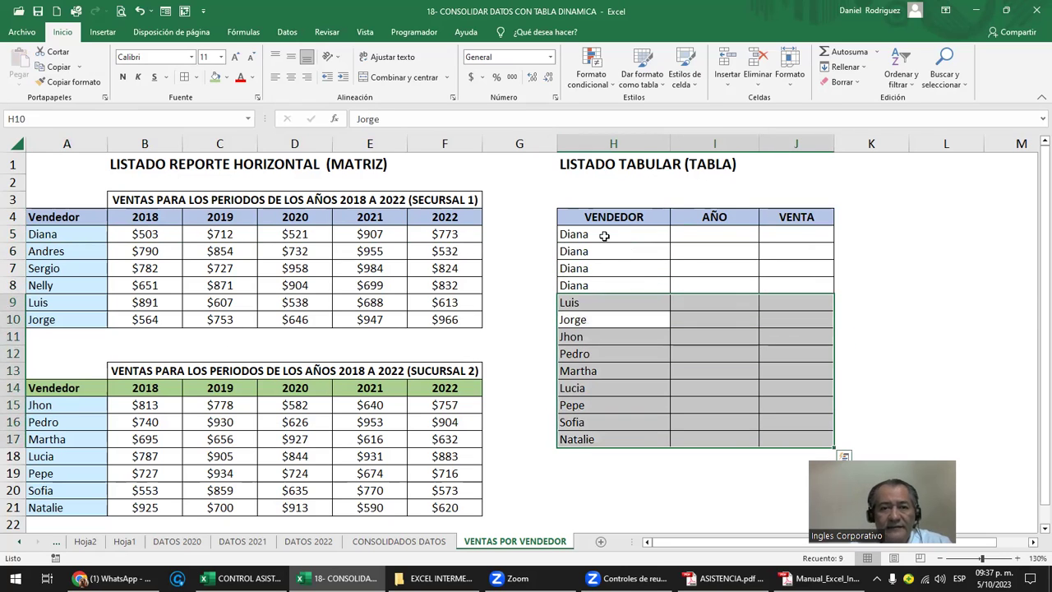
left_click(604, 235)
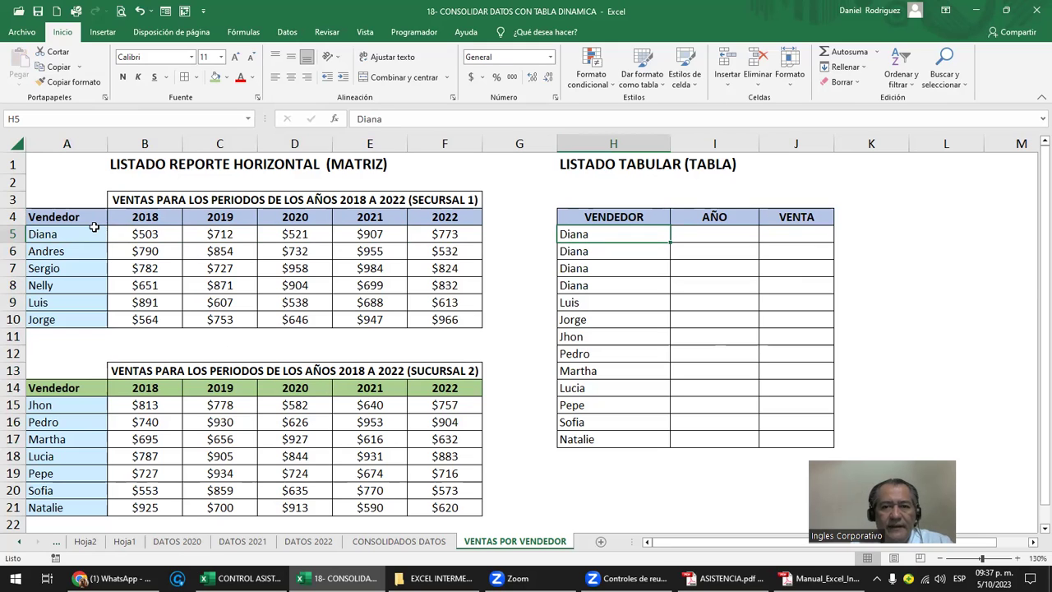
Step: Rename the list headers so I4 reads VENTA and J4 reads AÑO
left_click(705, 218)
type("VENTA")
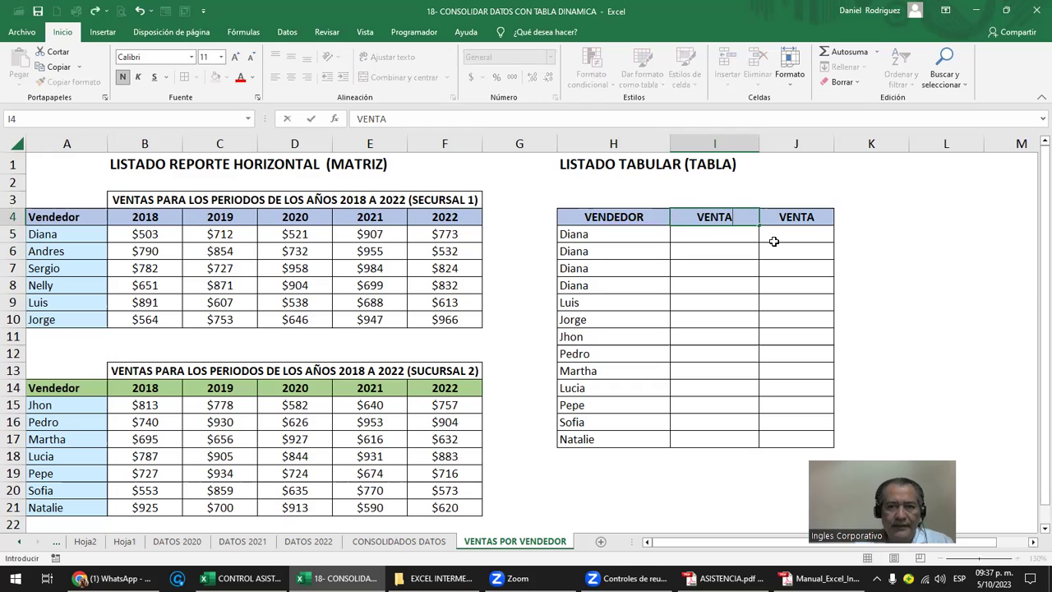
key("Tab")
type("AÑO")
key("Return")
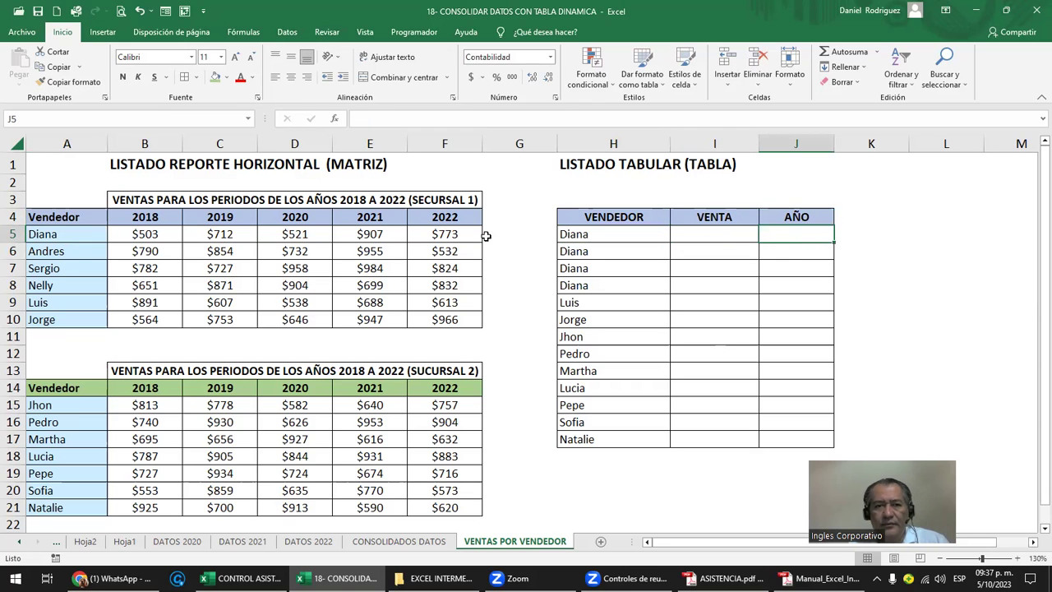
Step: Paint F5's currency format onto VENTA I5:I17 and set AÑO J5:J17 to General
left_click(458, 236)
left_click(71, 81)
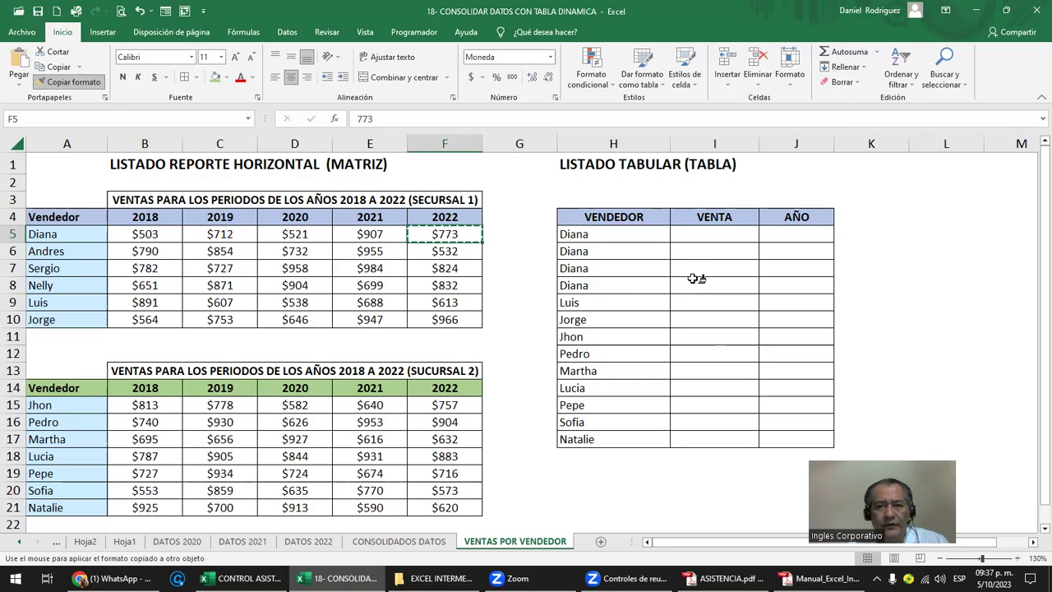
left_click_drag(698, 236, 711, 439)
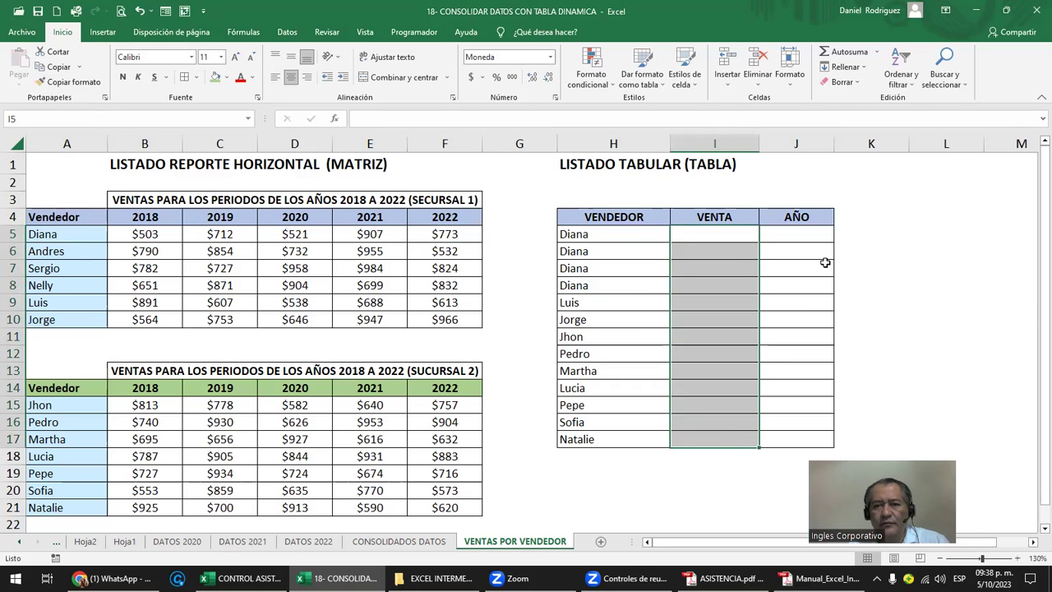
left_click_drag(814, 236, 809, 438)
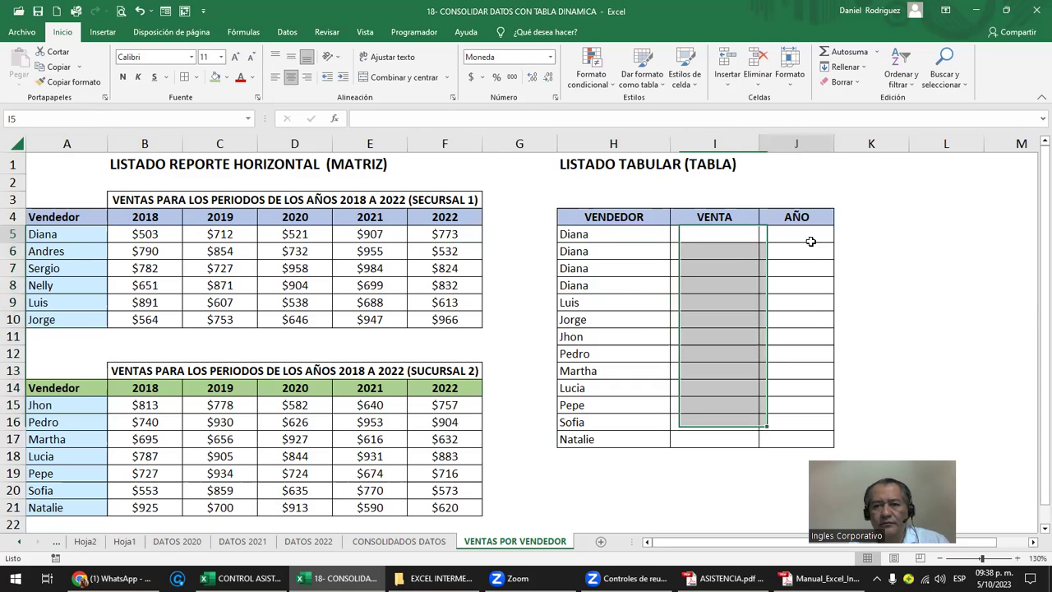
left_click(551, 59)
left_click(516, 90)
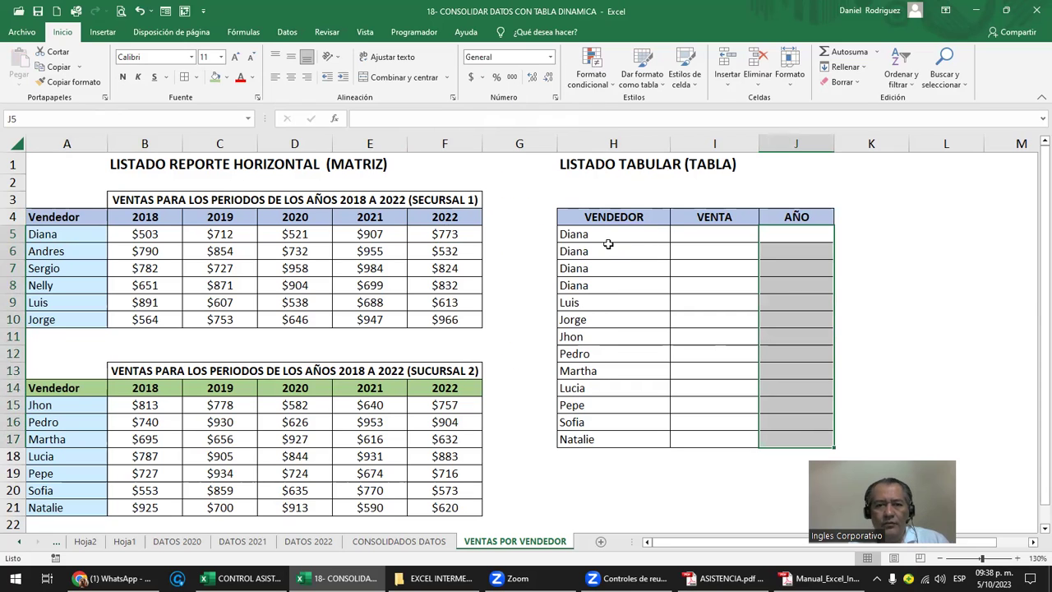
left_click_drag(588, 301, 626, 438)
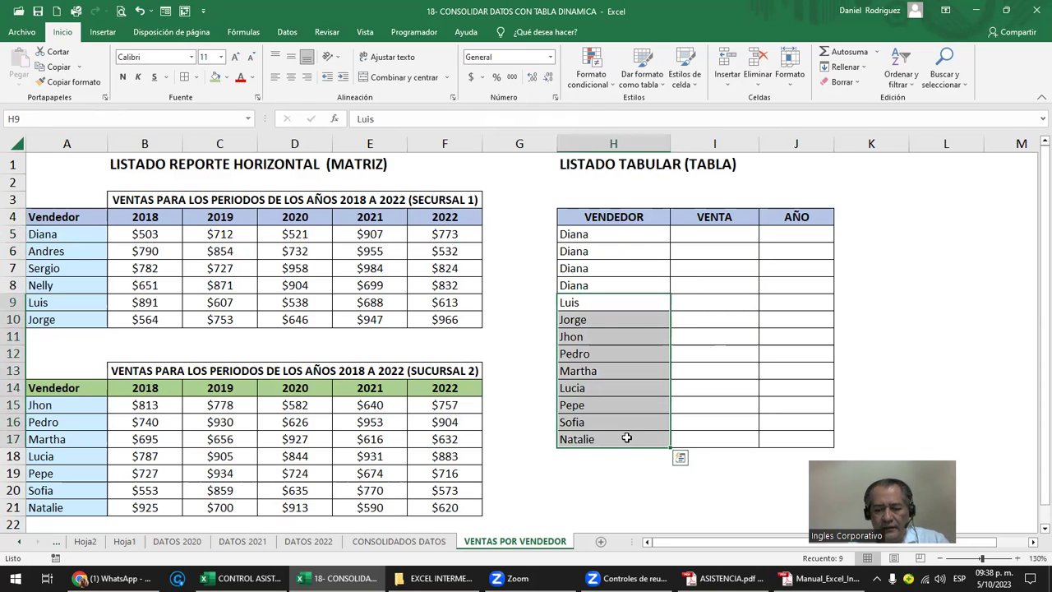
Step: Delete the names Luis through Natalie and enter Andres in H9
key("Delete")
left_click(94, 251)
left_click(615, 302)
type("aNDRE")
key("BackSpace")
key("BackSpace")
key("BackSpace")
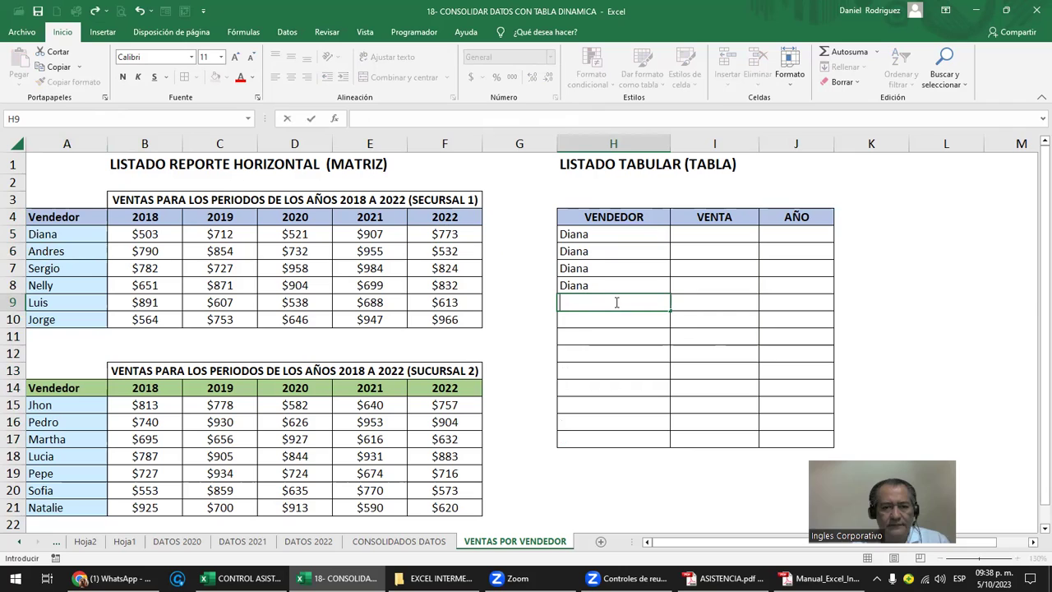
type("Andres")
key("Return")
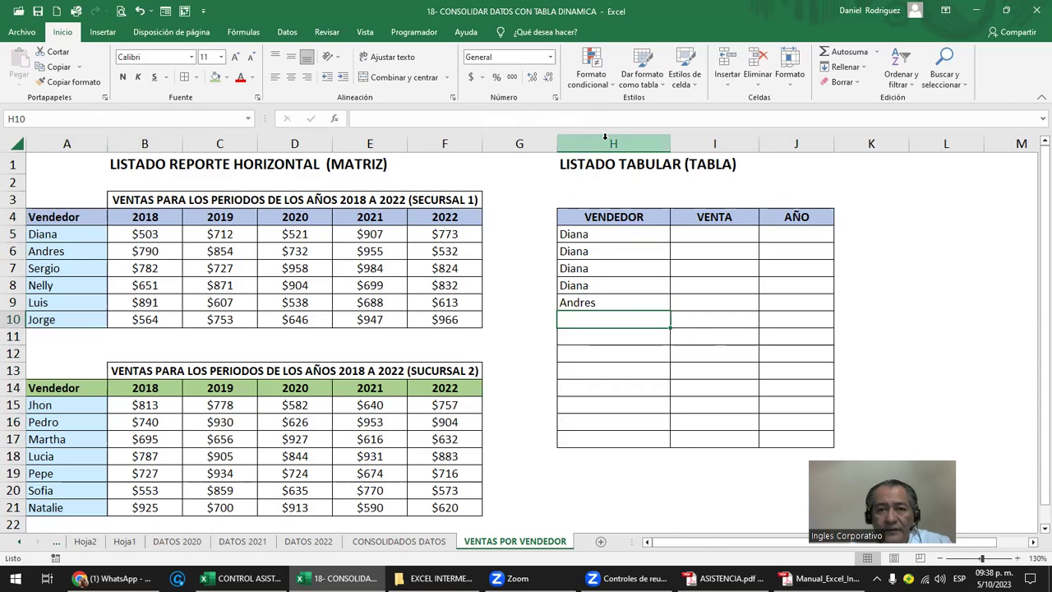
Step: Copy Andres from H9 into H10 through H13
left_click_drag(605, 137, 764, 138)
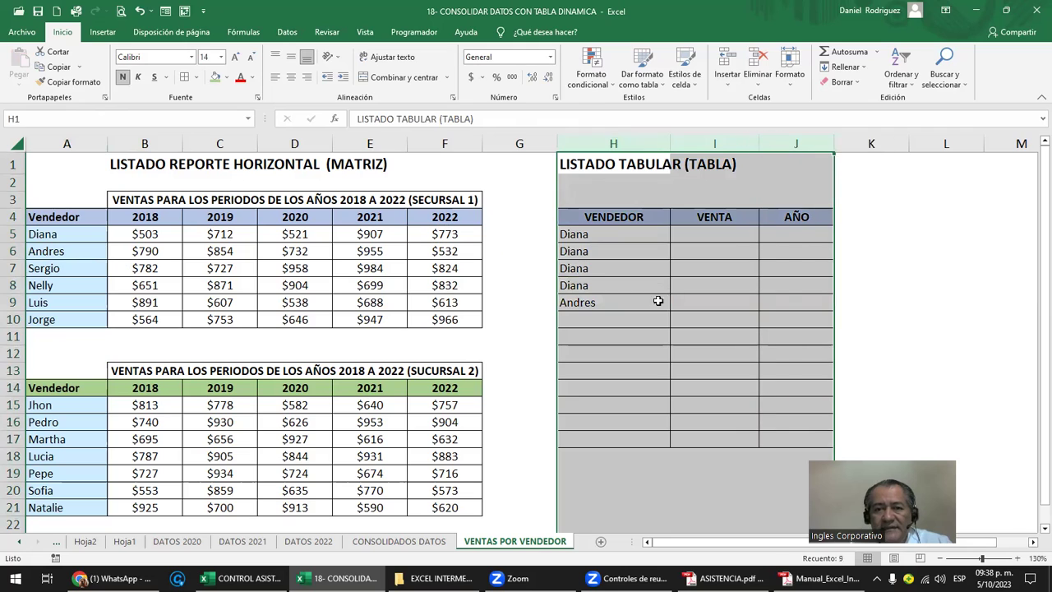
left_click(658, 301)
key("ctrl+c")
key("Down")
key("shift+Down")
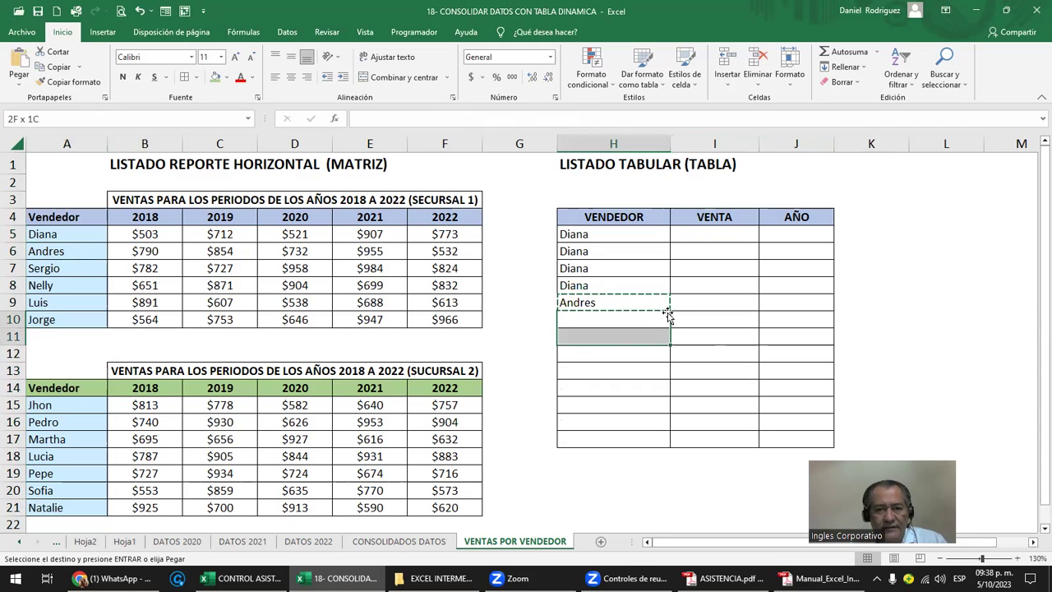
key("shift+Down")
key("shift+Down")
key("Return")
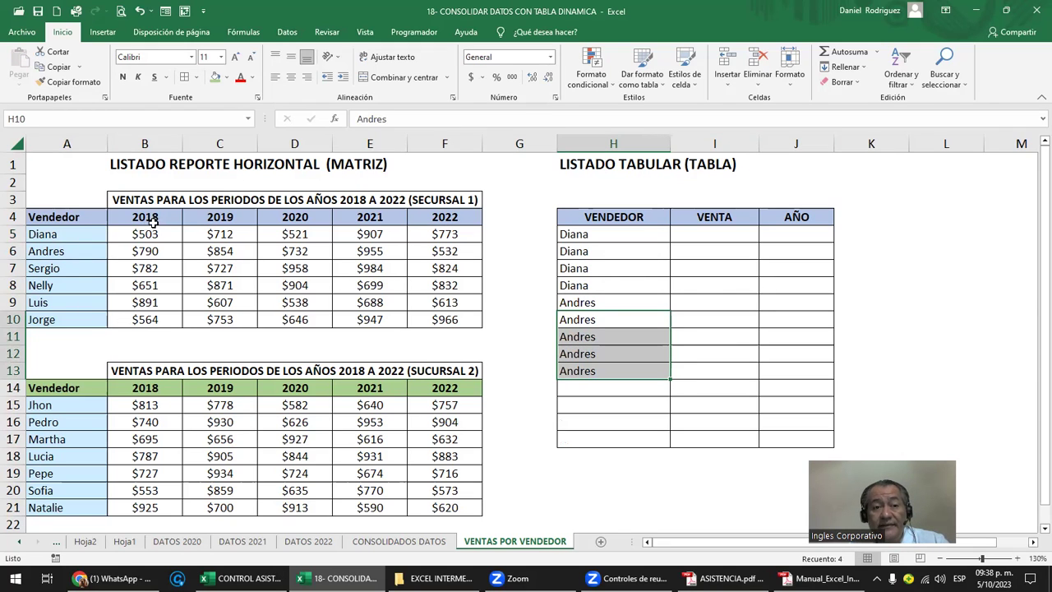
Step: Review the matrix year headers, Diana's sales row and seller names A5:A10, ending on H5
left_click(153, 143)
left_click(16, 237, "ctrl")
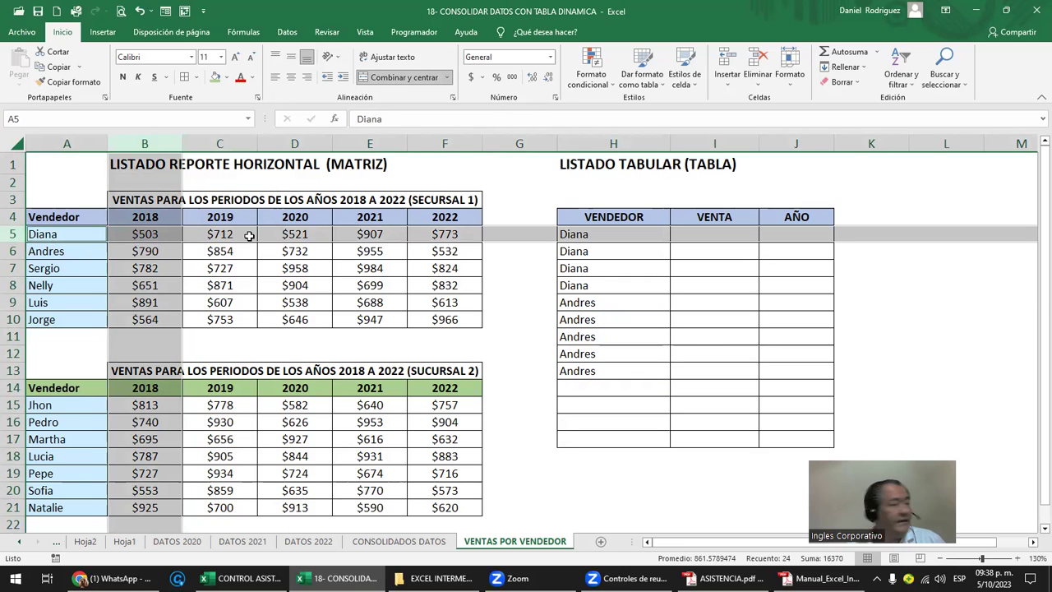
left_click(598, 304)
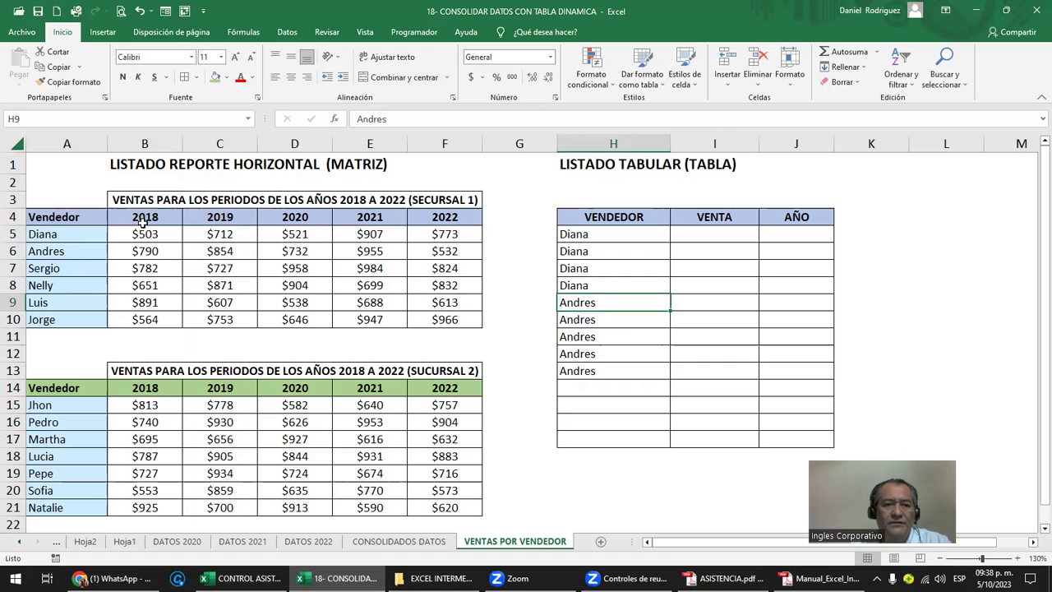
left_click_drag(143, 222, 456, 232)
left_click(50, 234)
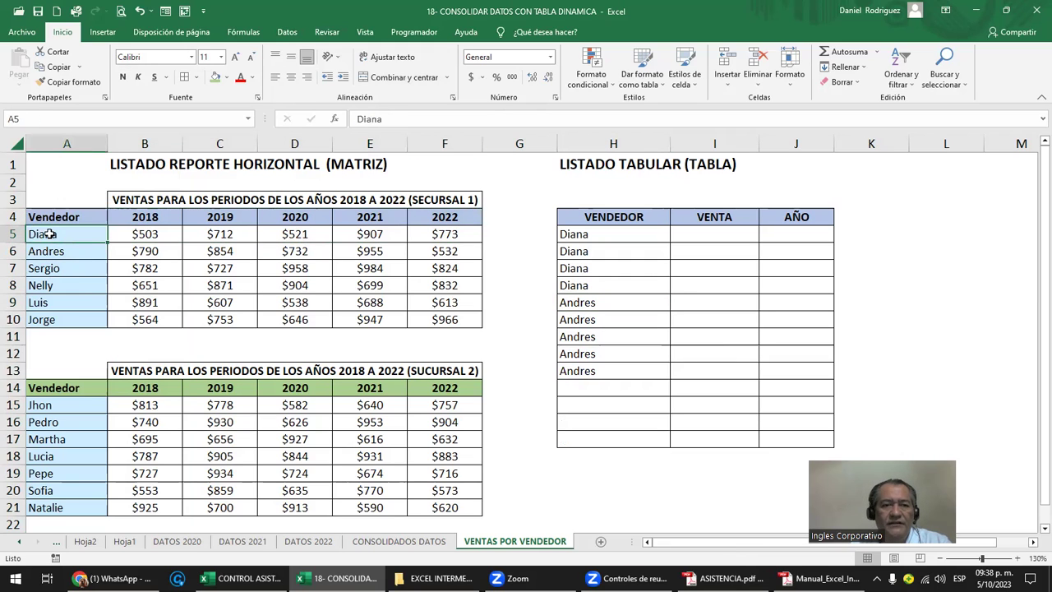
left_click_drag(62, 236, 62, 320)
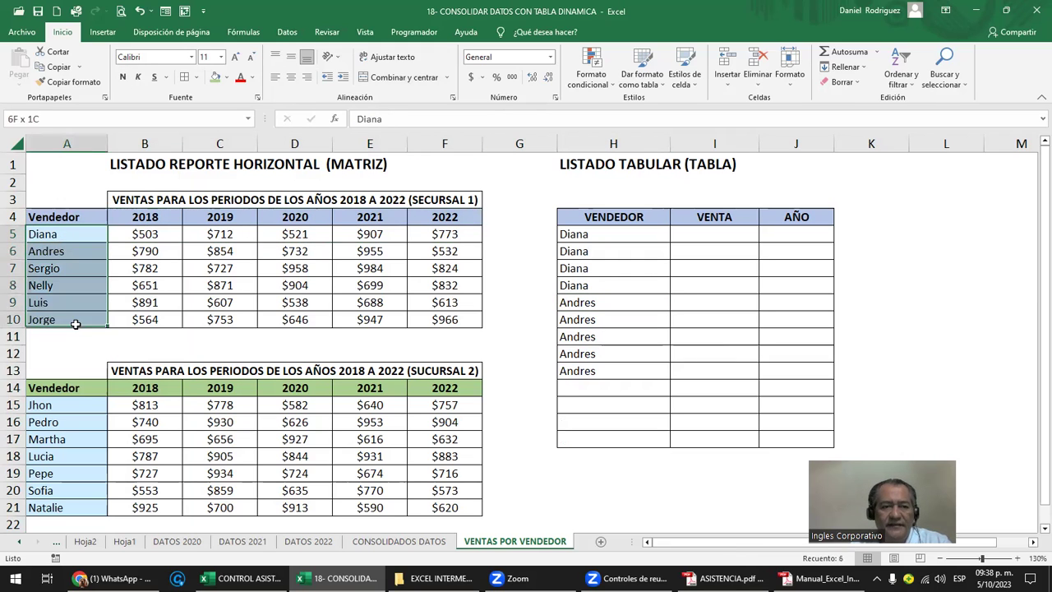
left_click_drag(136, 216, 420, 234)
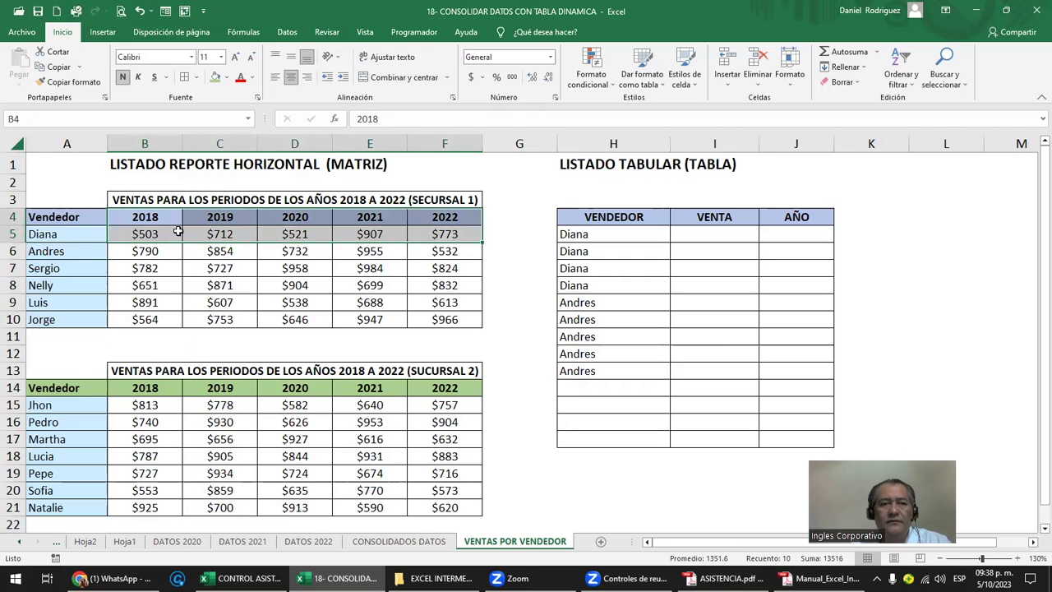
left_click(146, 215)
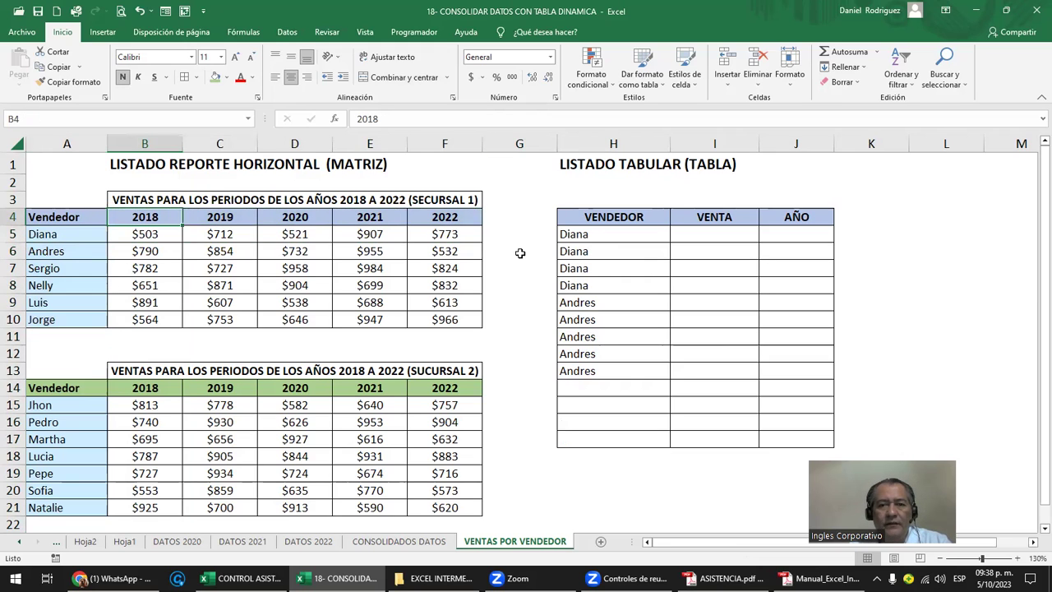
left_click(591, 238)
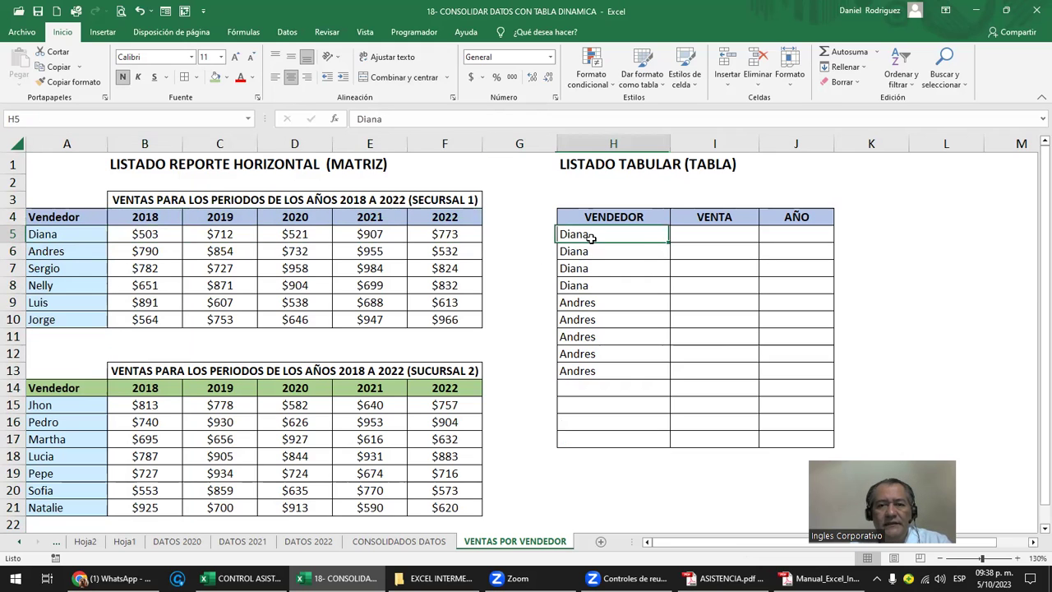
Step: Paste Diana's 2018–2022 sales from B5:F5 into I5:I9 as transposed values
left_click(702, 237)
type("=")
left_click_drag(139, 236, 437, 241)
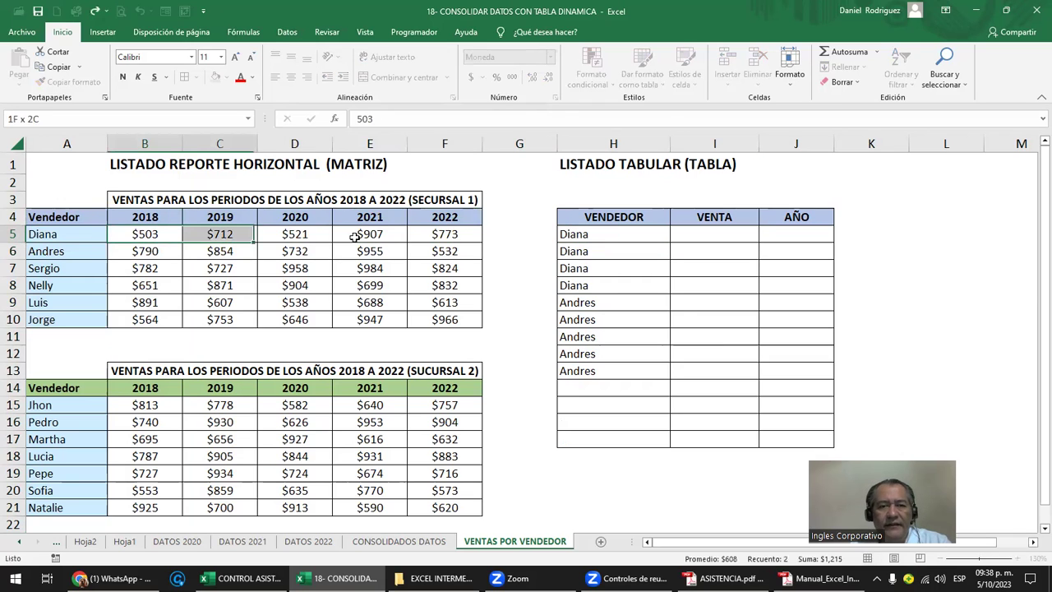
key("ctrl+c")
left_click(723, 235)
right_click(722, 235)
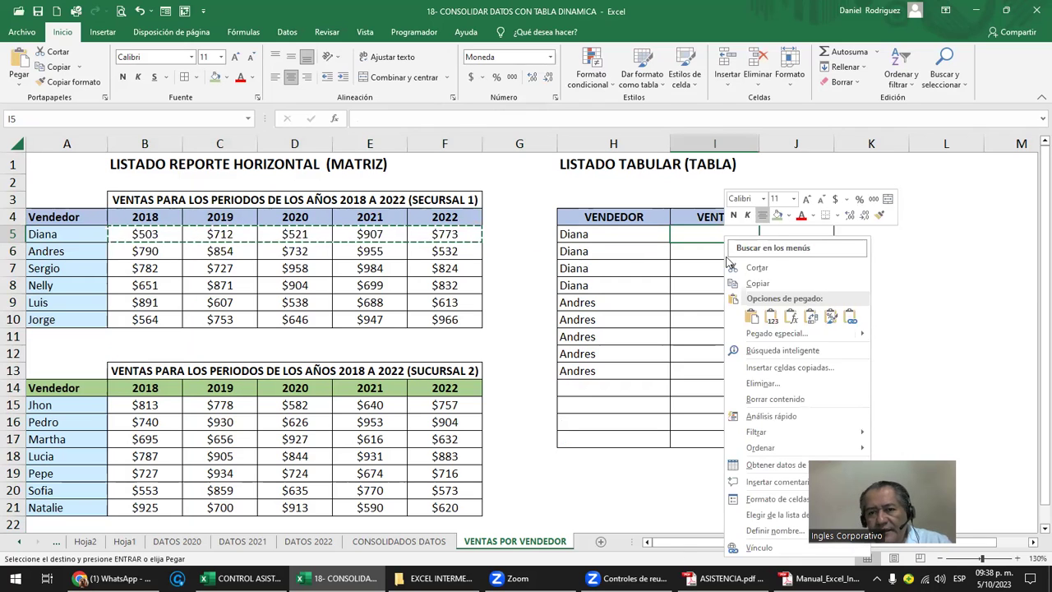
mouse_move(859, 334)
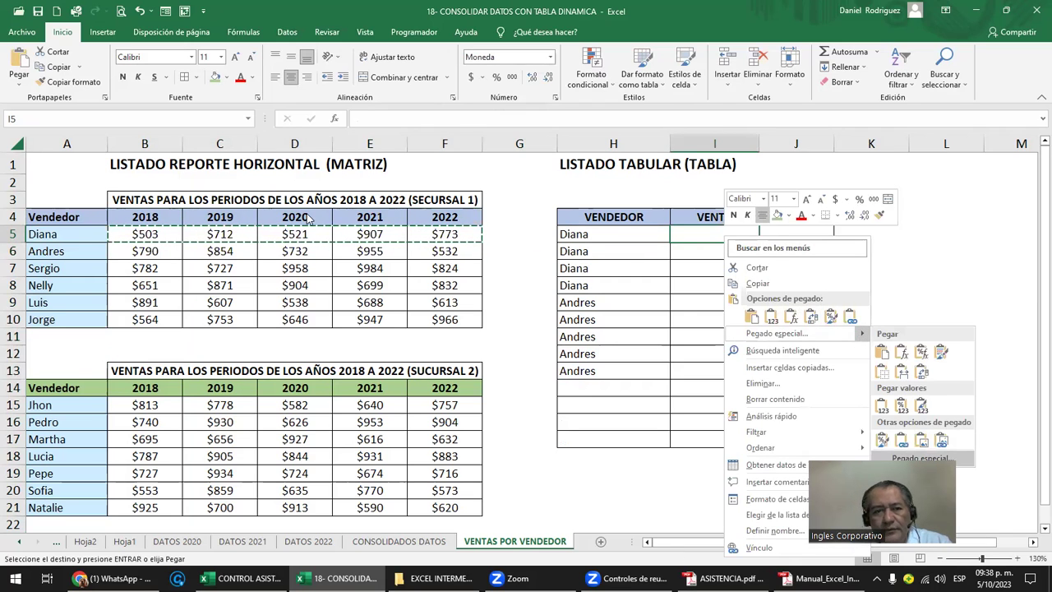
key("Return")
left_click(224, 258)
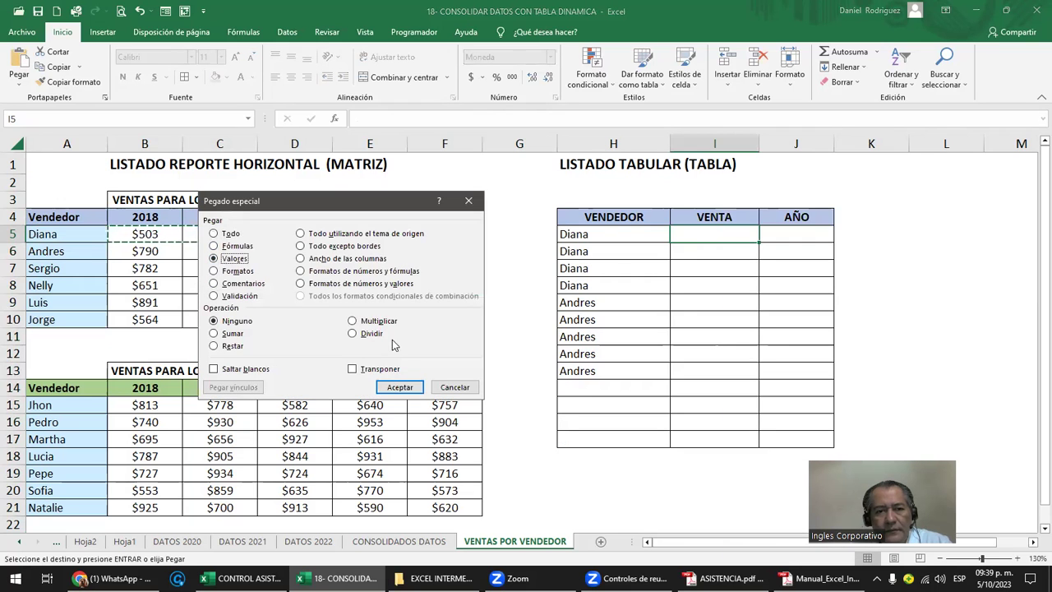
left_click(384, 369)
left_click(406, 392)
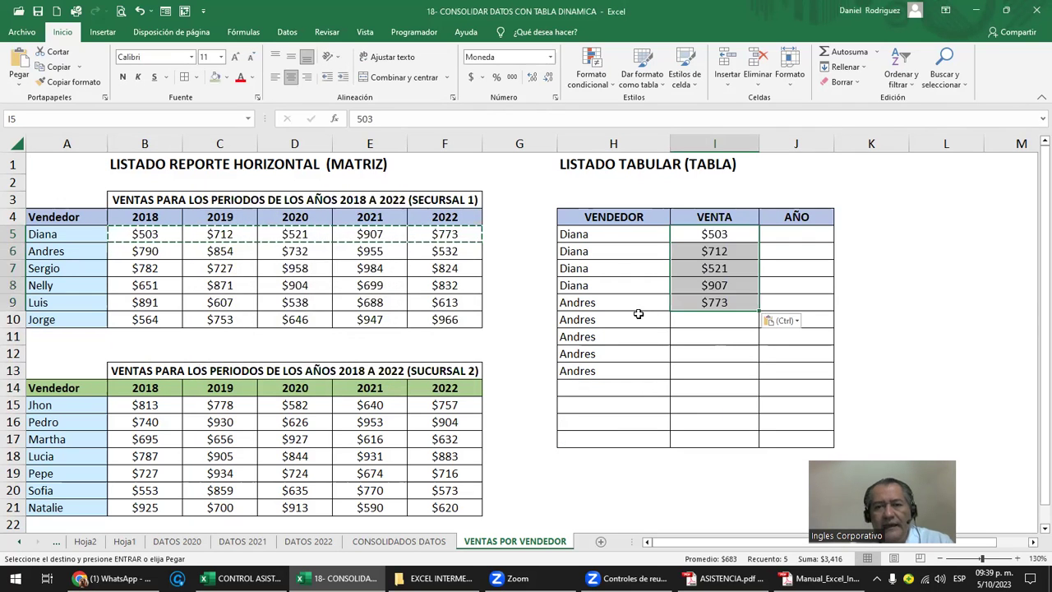
Step: Copy Diana's name from H8 down into H9
left_click(589, 302)
key("Up")
key("Escape")
key("Down")
key("Down")
key("Down")
key("Down")
key("Down")
Step: Copy Andres into H14 and paste the years 2018–2022 transposed into J5:J9
key("ctrl+c")
key("Down")
key("Return")
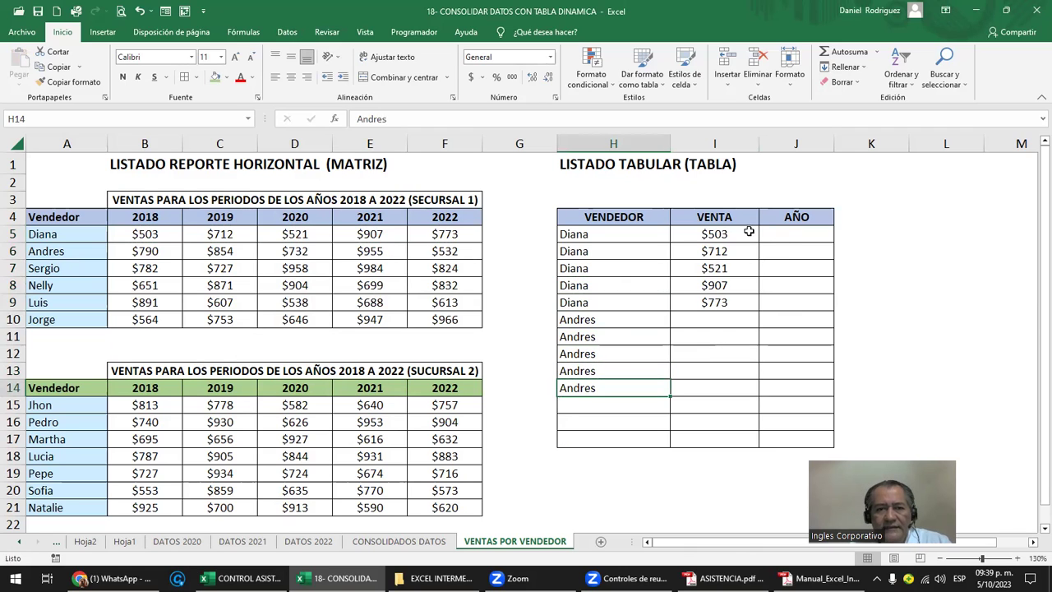
left_click_drag(166, 217, 413, 221)
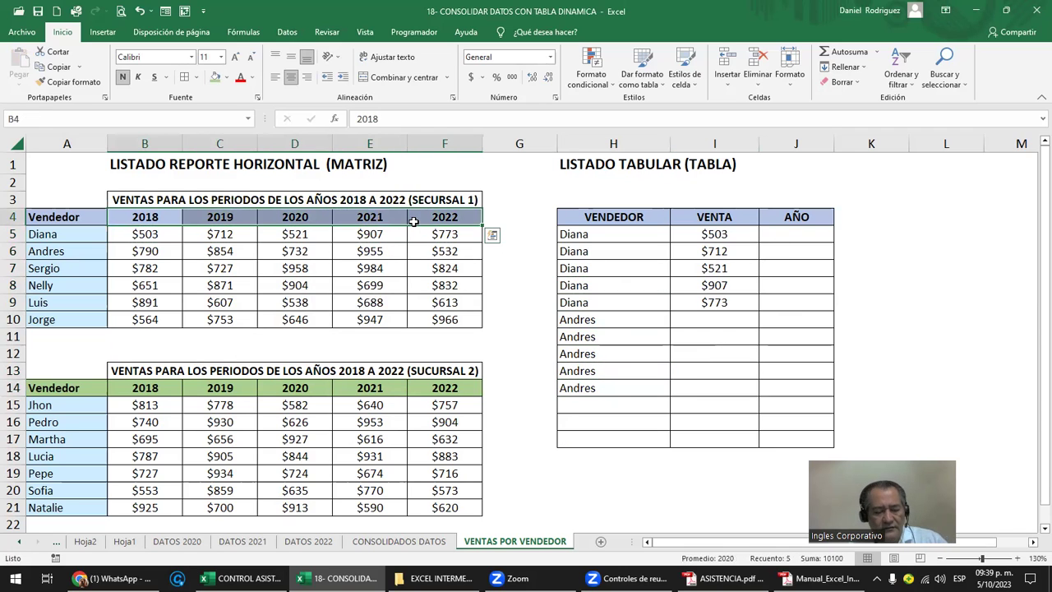
key("ctrl+c")
left_click(783, 234)
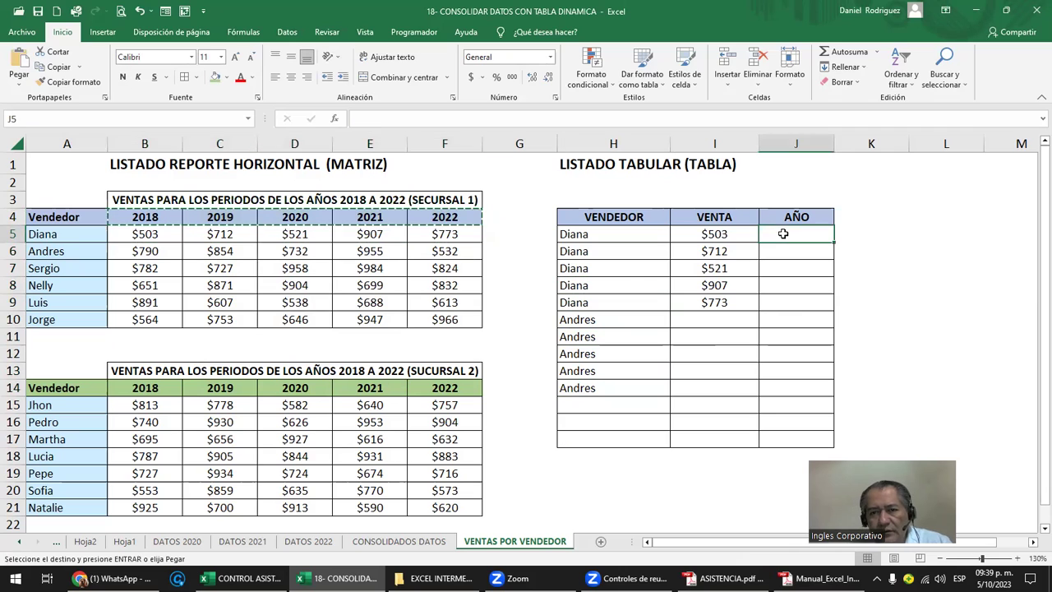
right_click(785, 238)
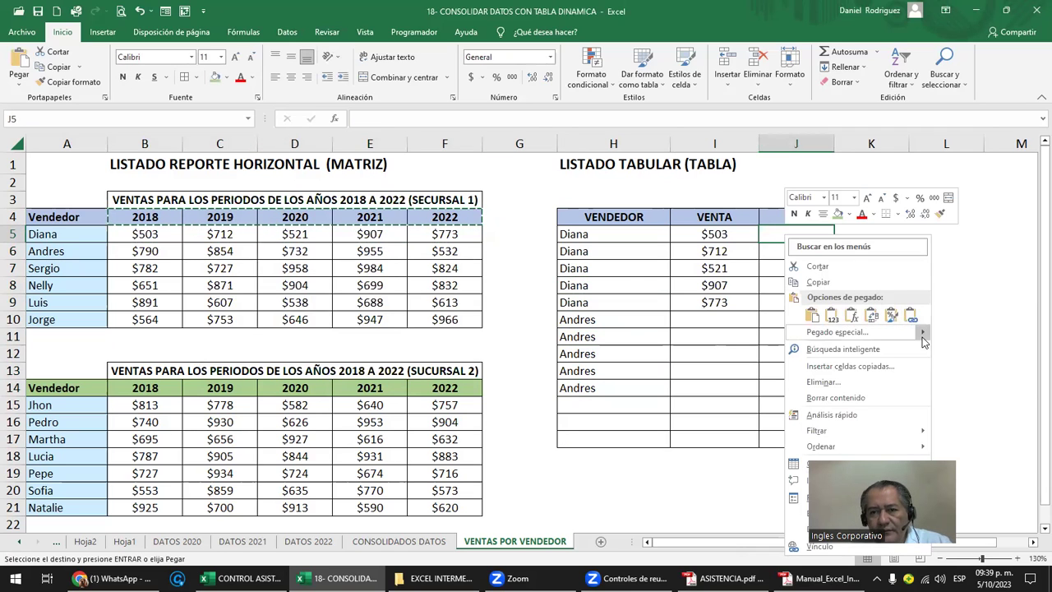
mouse_move(919, 332)
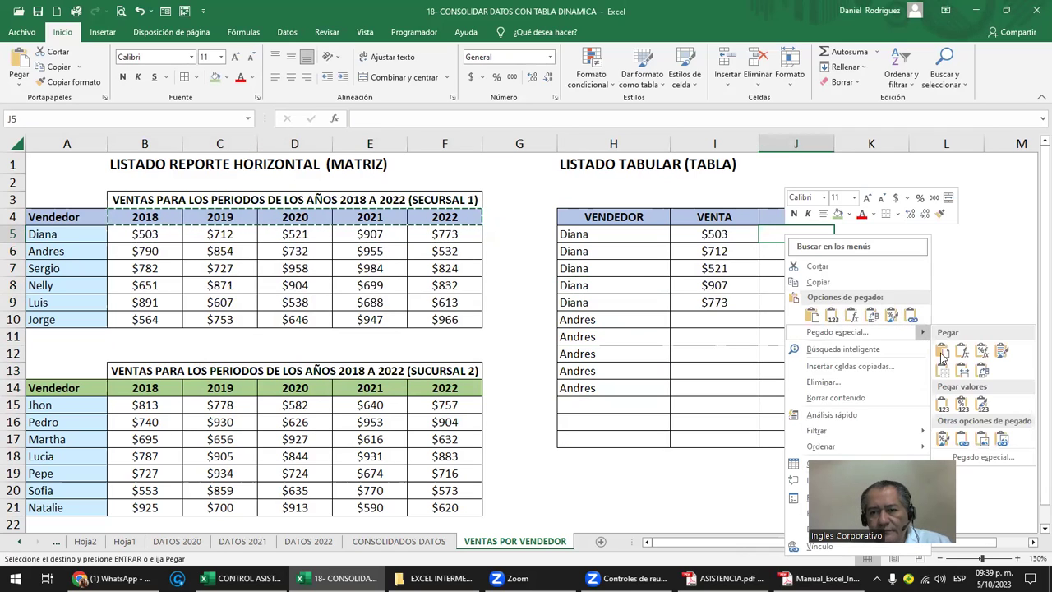
left_click(981, 376)
Step: Check the pasted years, Diana's sales and vendor rows against the matrix columns
left_click(897, 273)
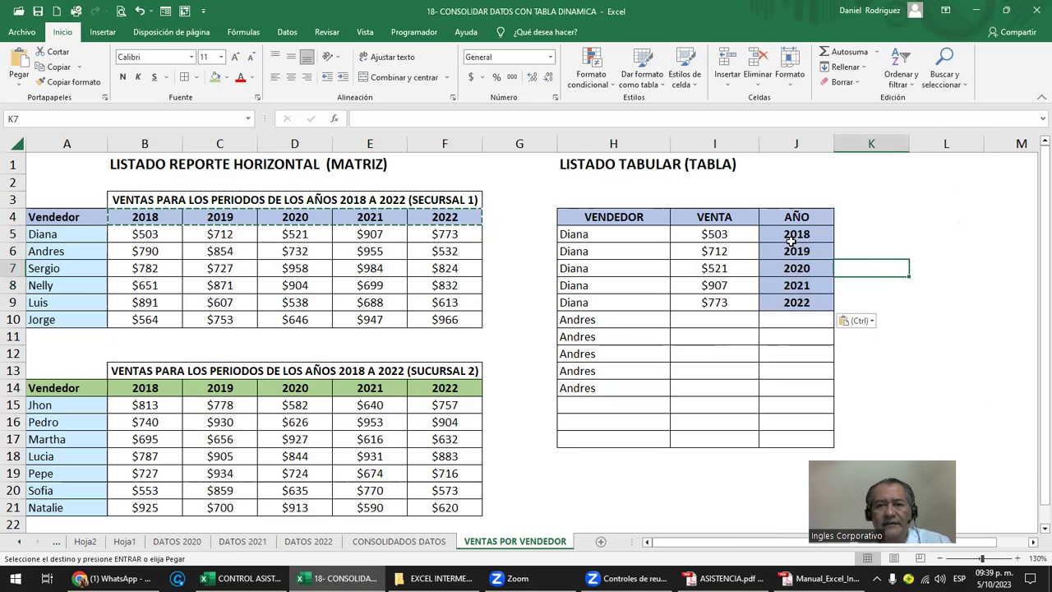
left_click_drag(776, 236, 795, 331)
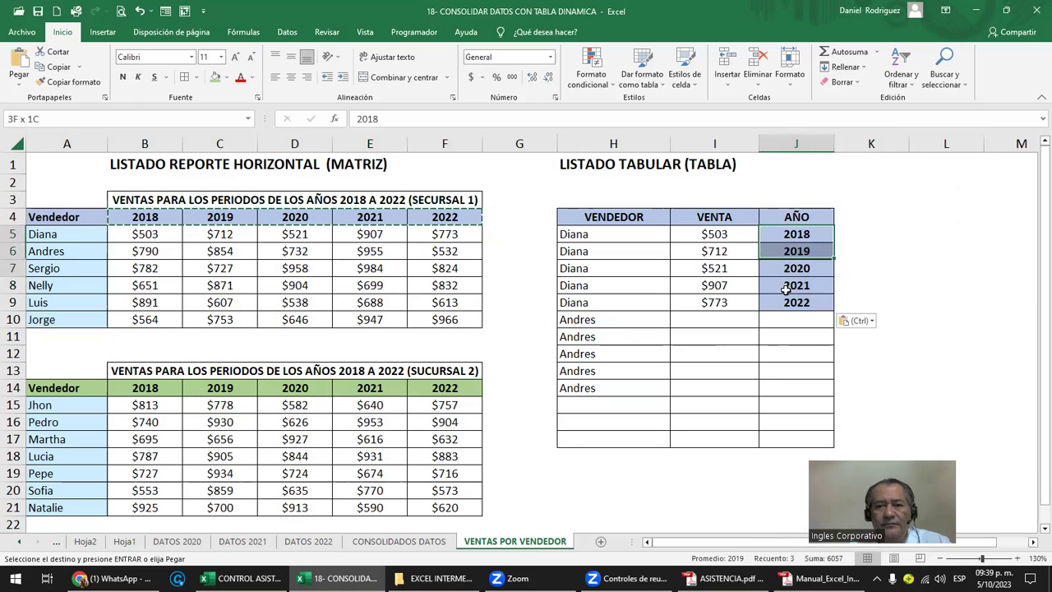
left_click(787, 351)
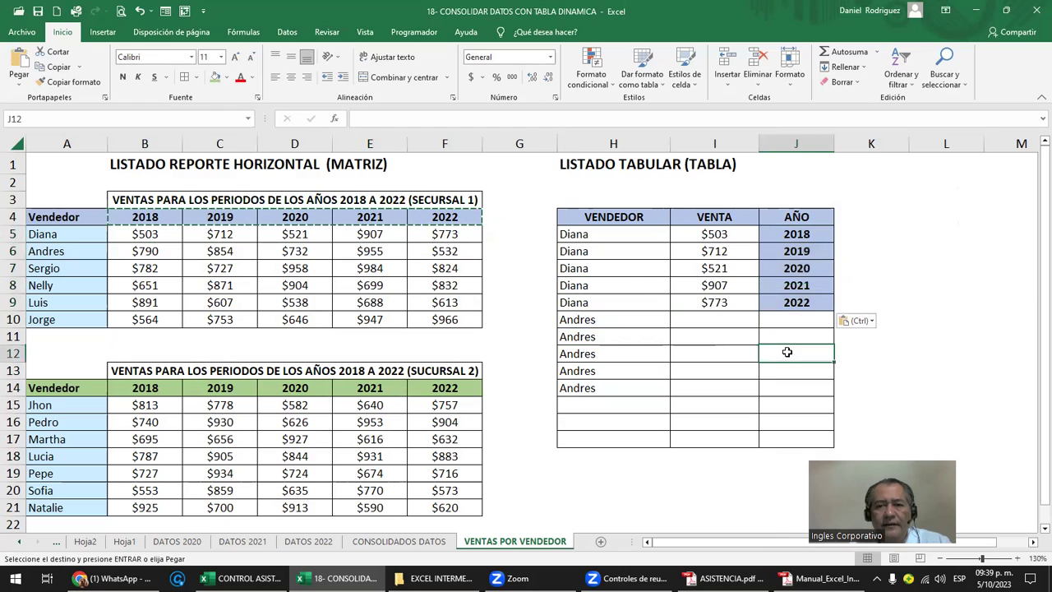
left_click_drag(720, 235, 716, 302)
left_click_drag(596, 238, 601, 302)
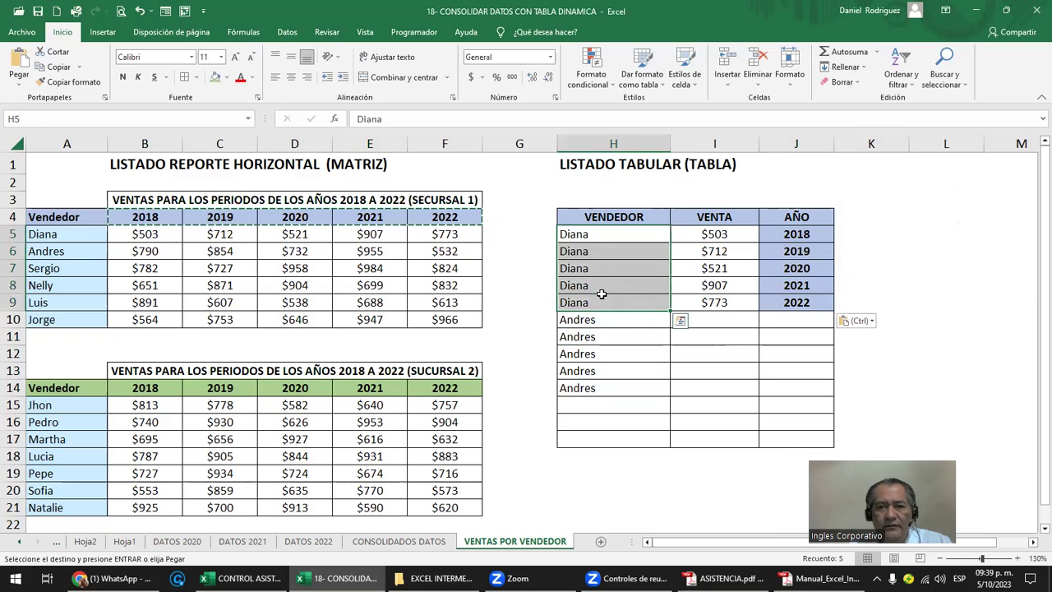
left_click_drag(121, 146, 444, 142)
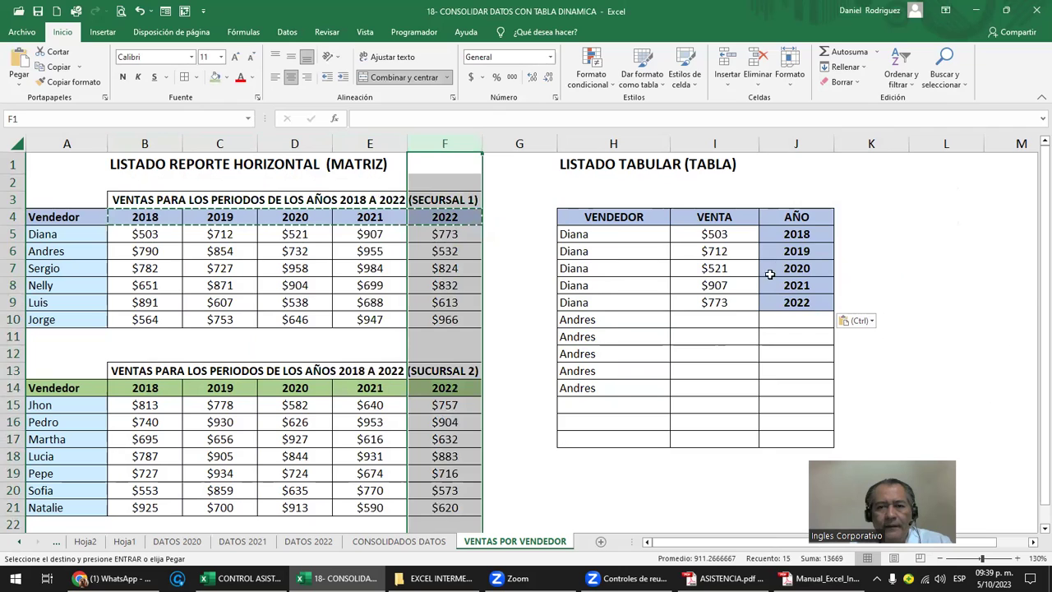
left_click(811, 238)
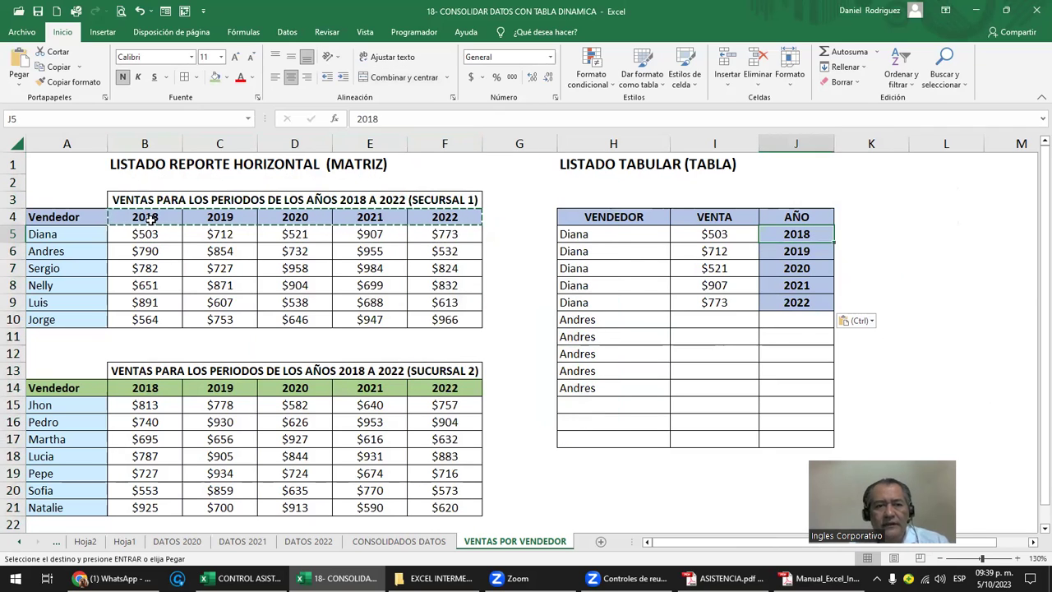
Step: Copy J11's plain format onto the years J5:J9 with Copiar formato, then view Hoja2
key("Escape")
left_click(795, 336)
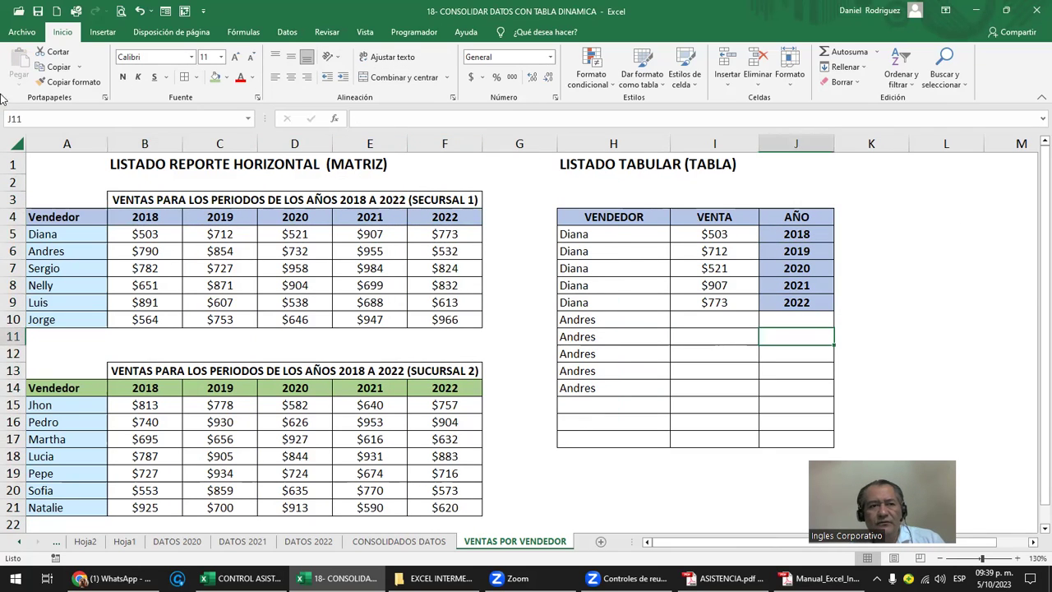
left_click(74, 82)
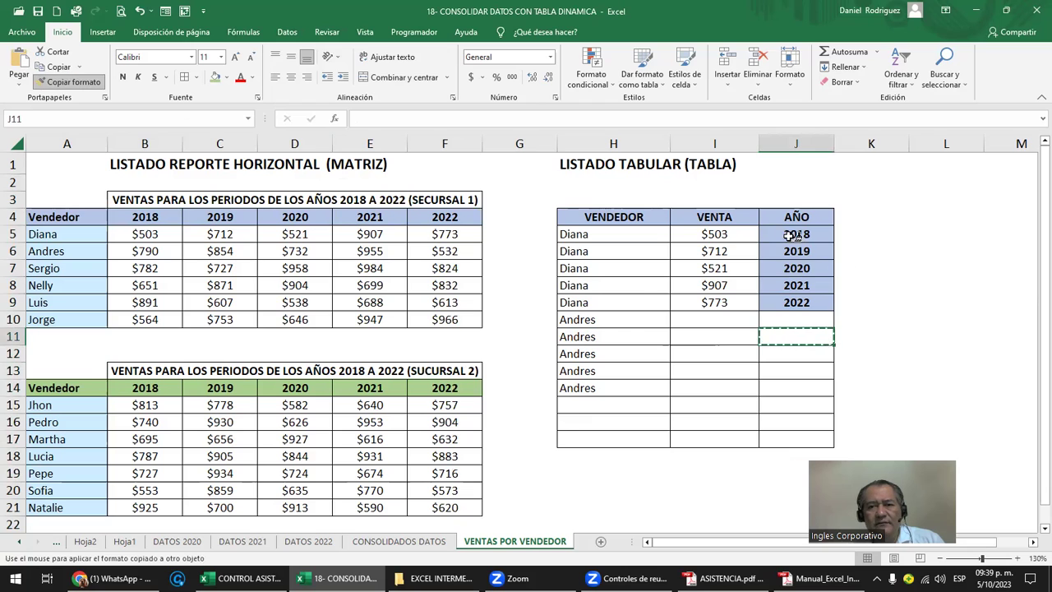
left_click_drag(791, 236, 795, 302)
left_click(605, 336)
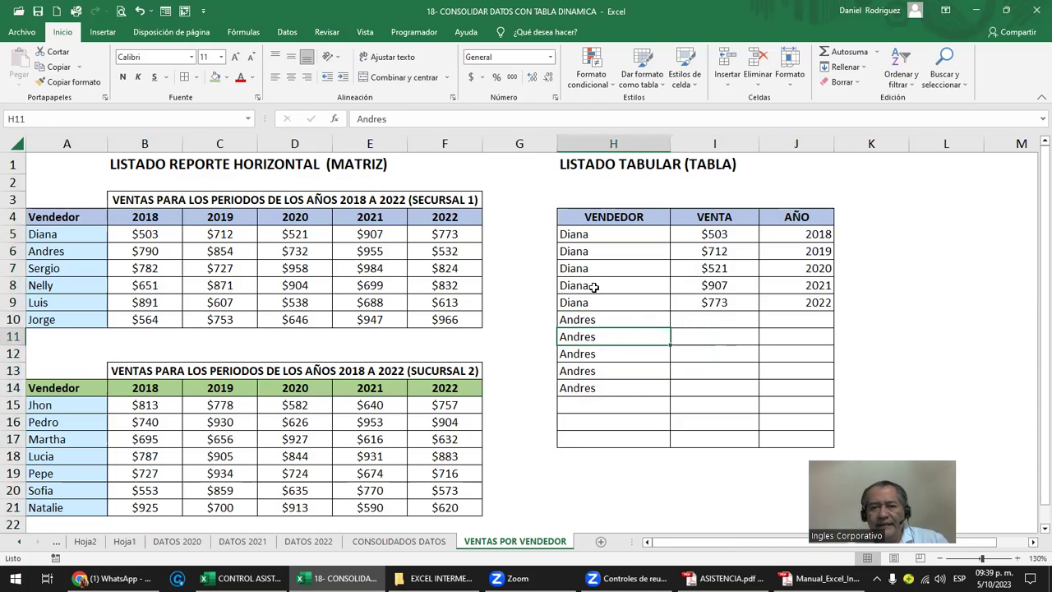
left_click(84, 541)
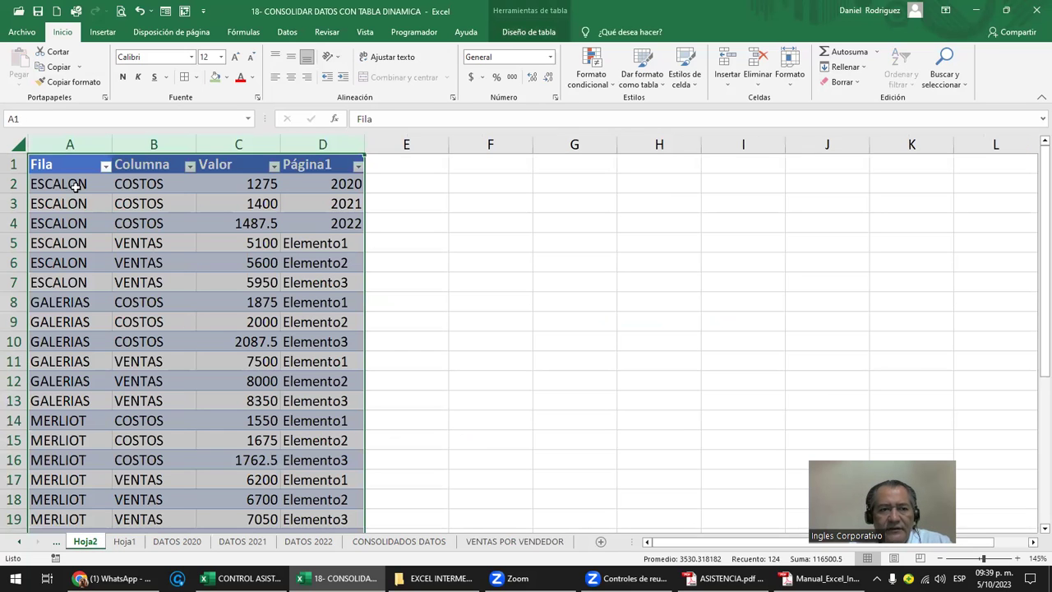
Step: Review the Hoja1, CONSOLIDADOS DATOS and Hoja2 sheets, then return to VENTAS POR VENDEDOR
left_click(127, 544)
left_click(398, 541)
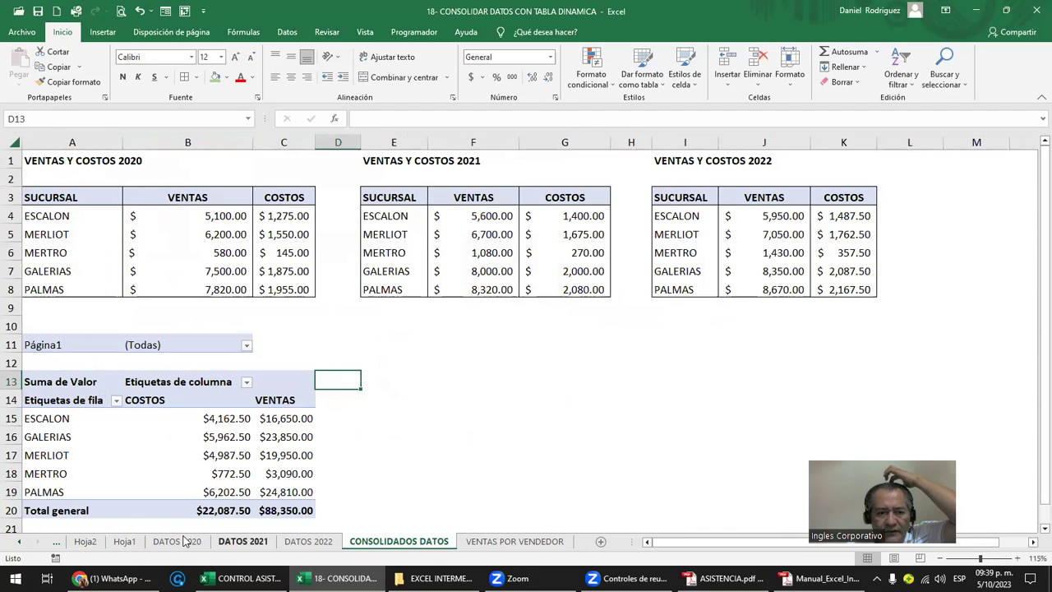
left_click(124, 540)
left_click(414, 245)
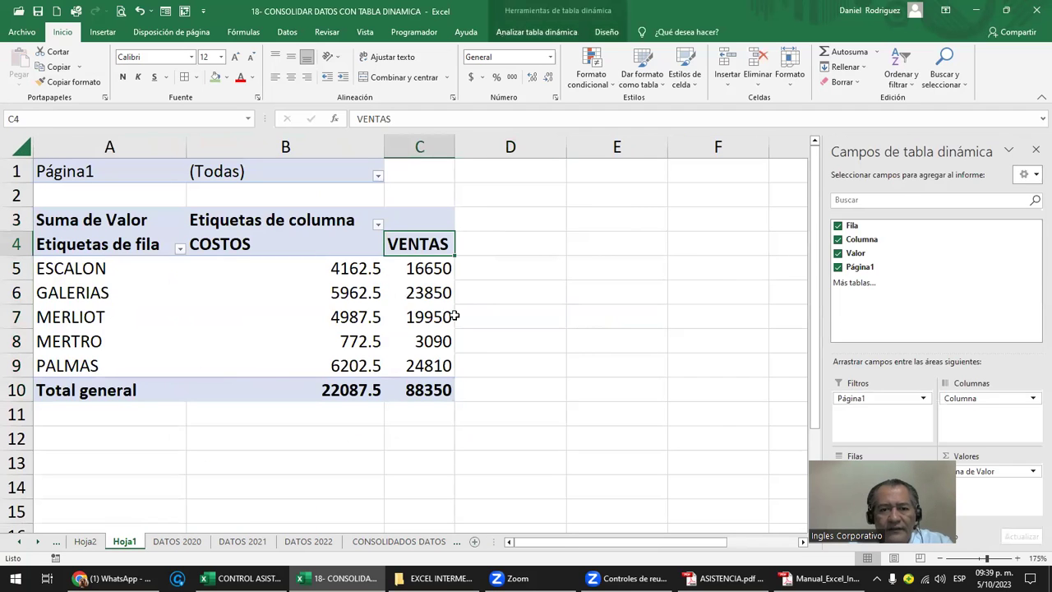
left_click(496, 391)
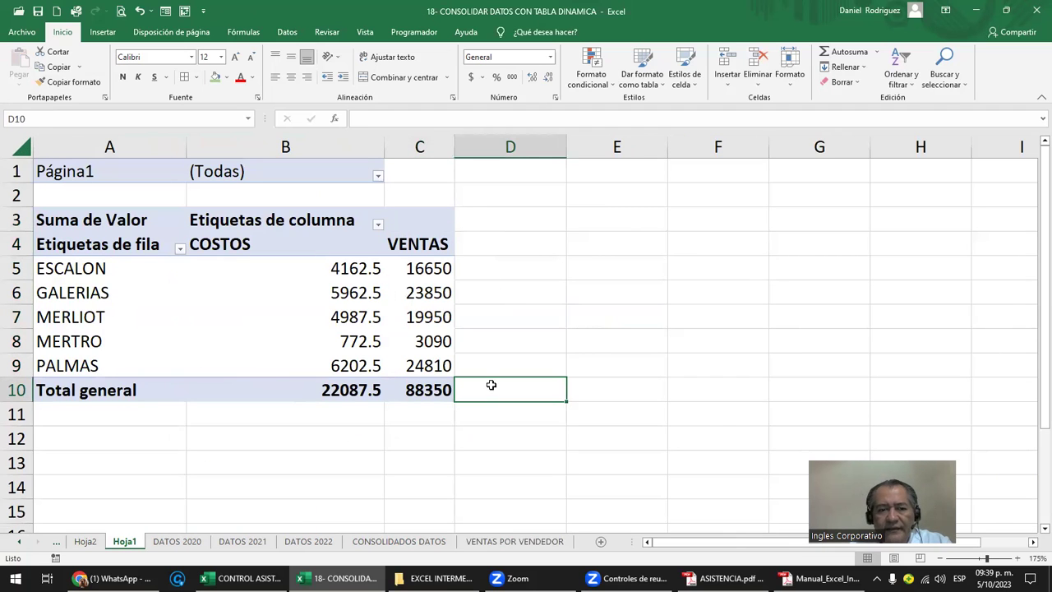
left_click(85, 541)
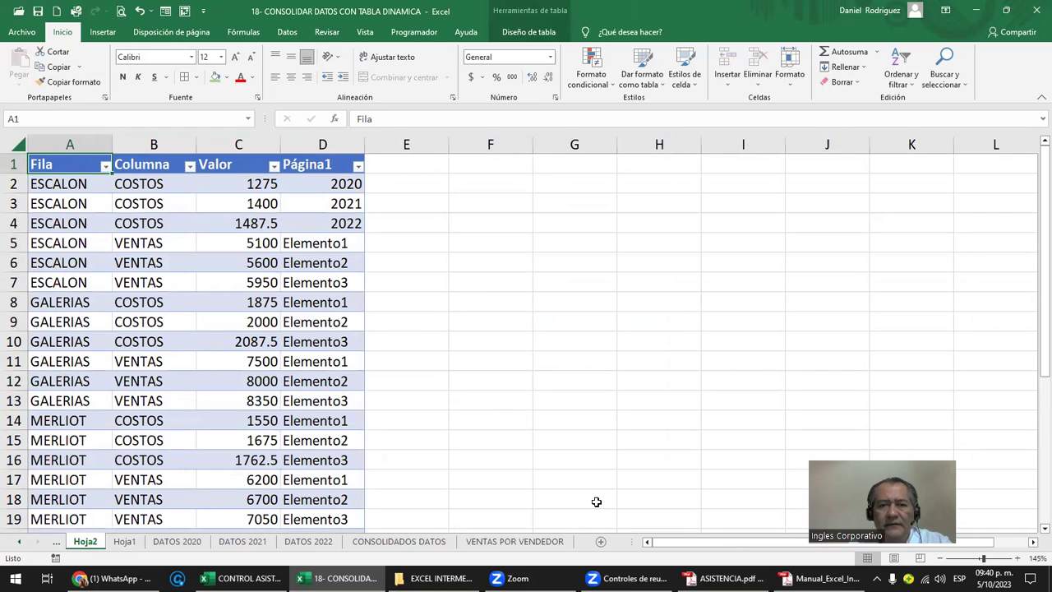
left_click(544, 544)
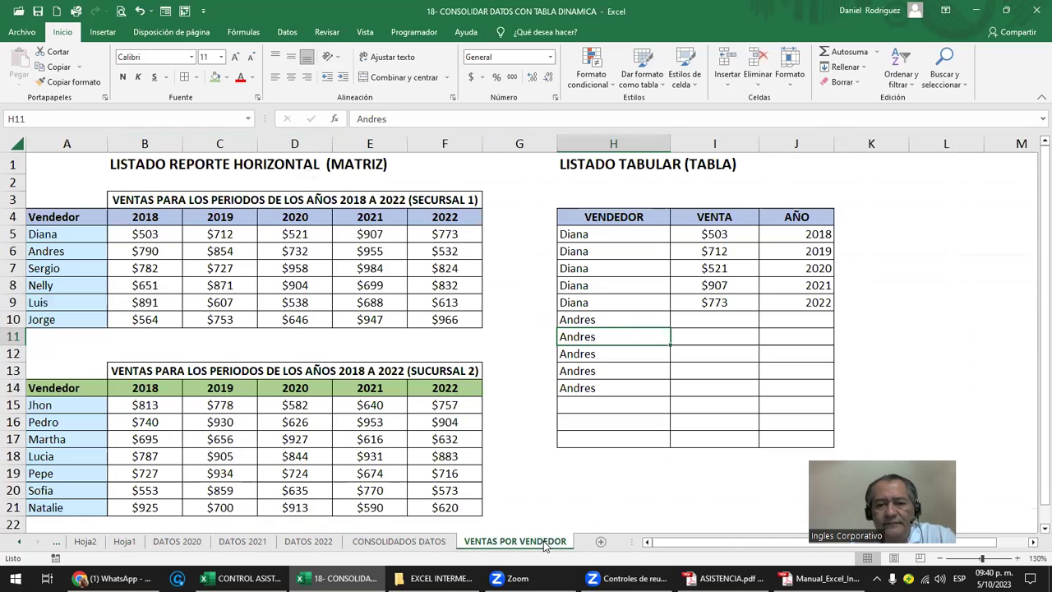
left_click(139, 216)
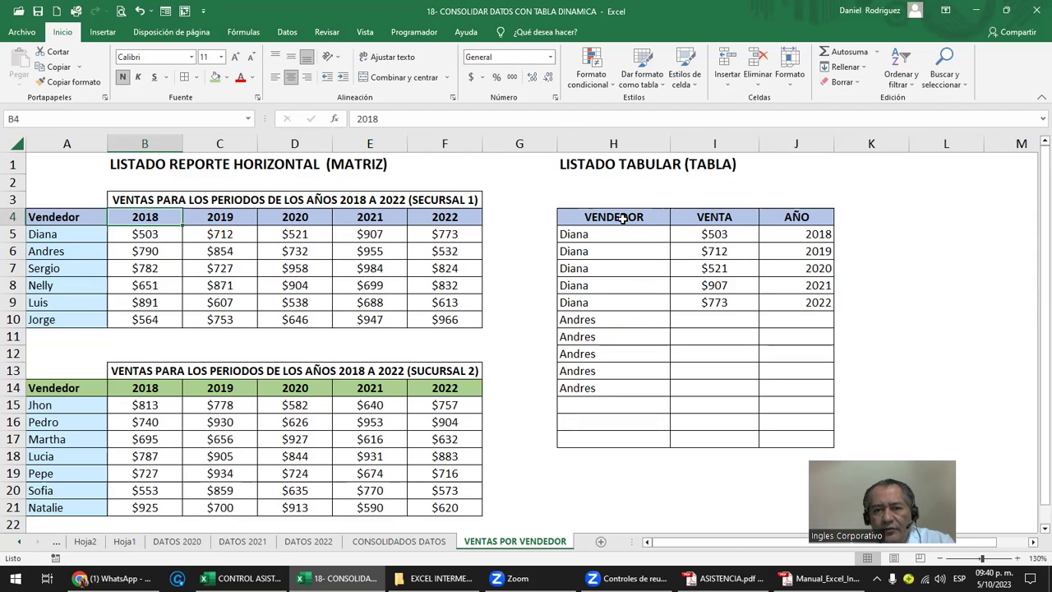
left_click_drag(622, 218, 814, 435)
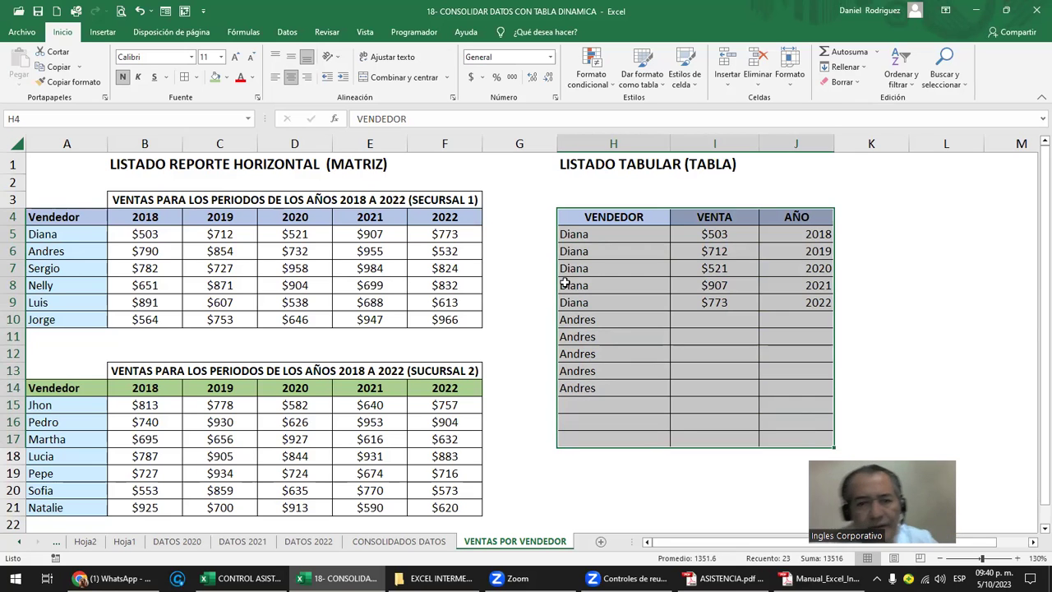
scroll(586, 359, "down", 3)
scroll(586, 359, "up", 2)
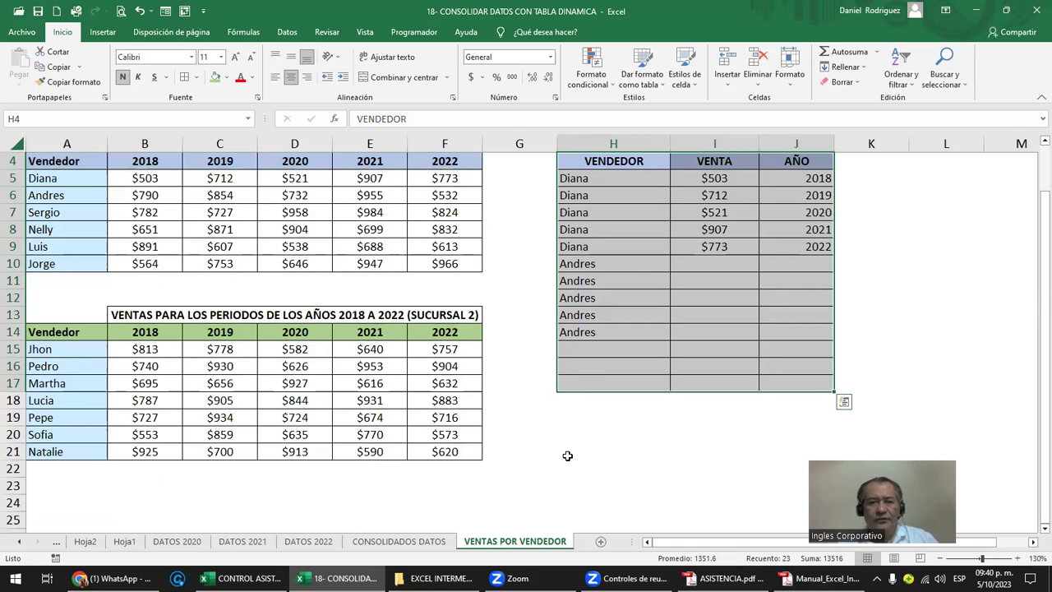
scroll(603, 477, "down", 1, "ctrl")
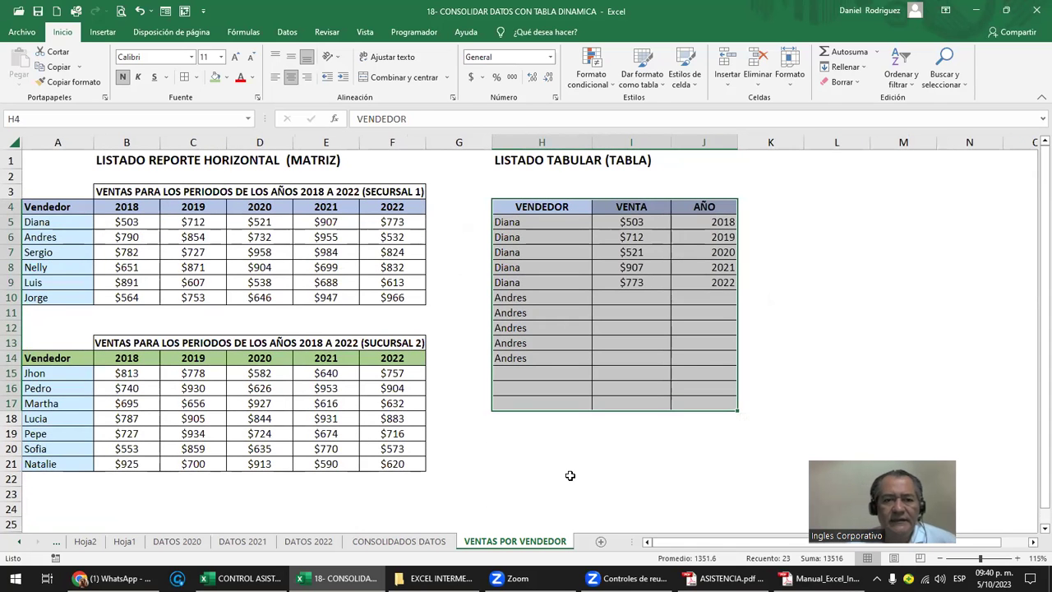
left_click_drag(49, 195, 293, 299)
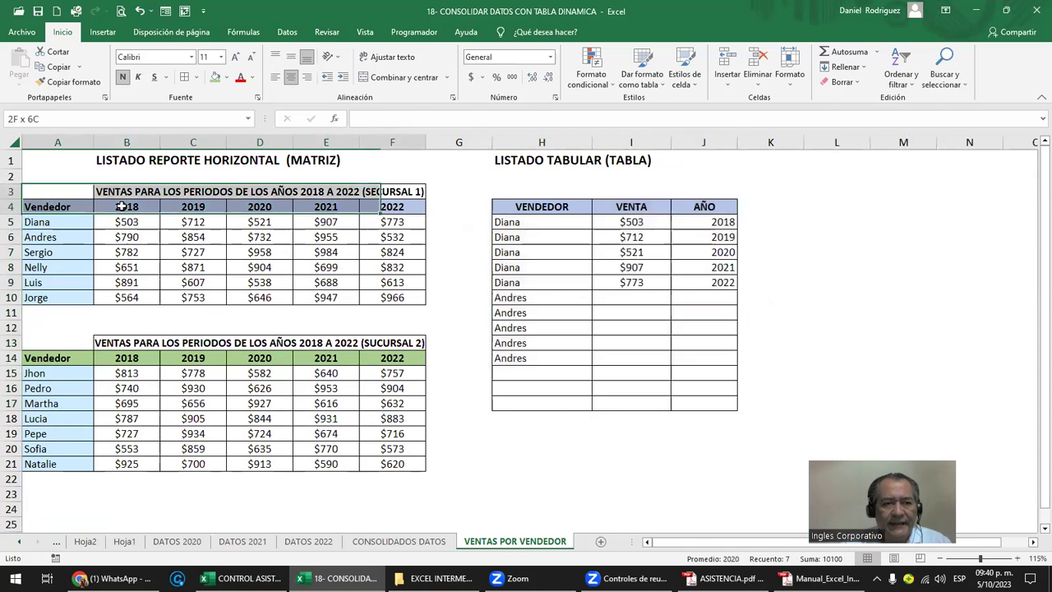
left_click_drag(50, 358, 410, 463)
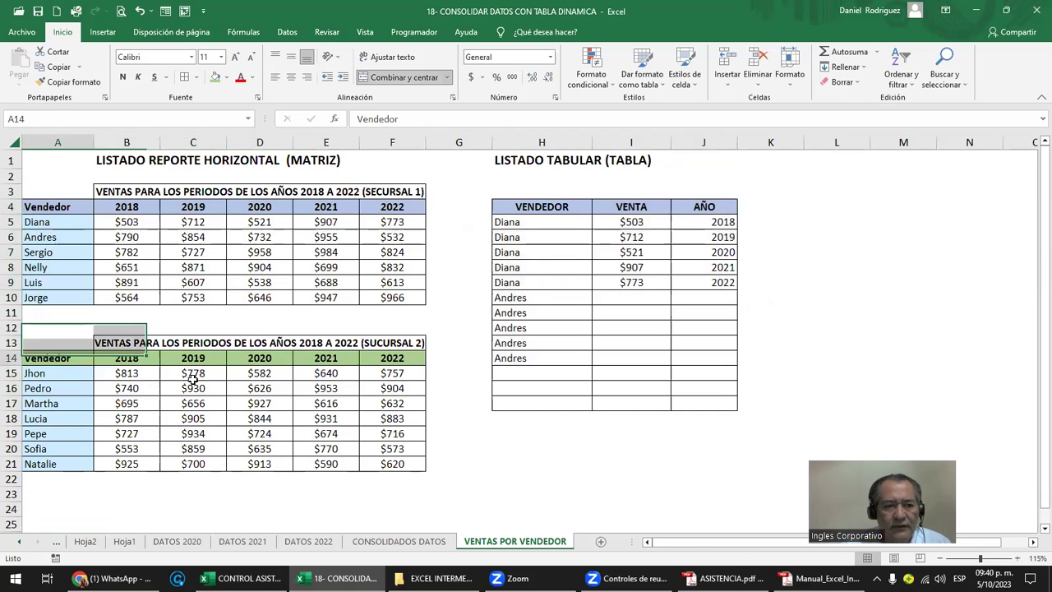
left_click(221, 512)
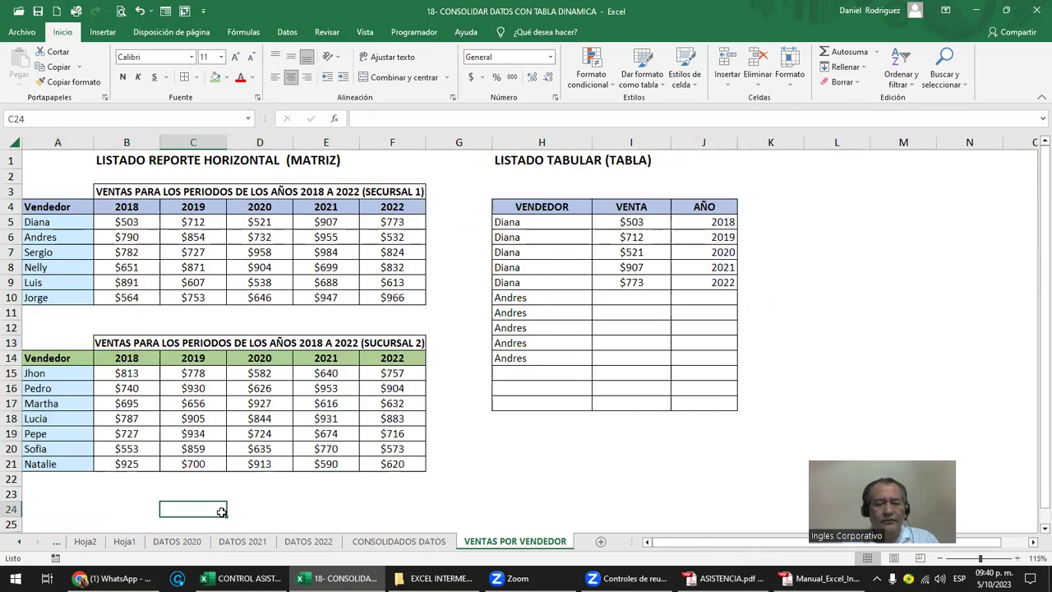
scroll(223, 511, "down", 2)
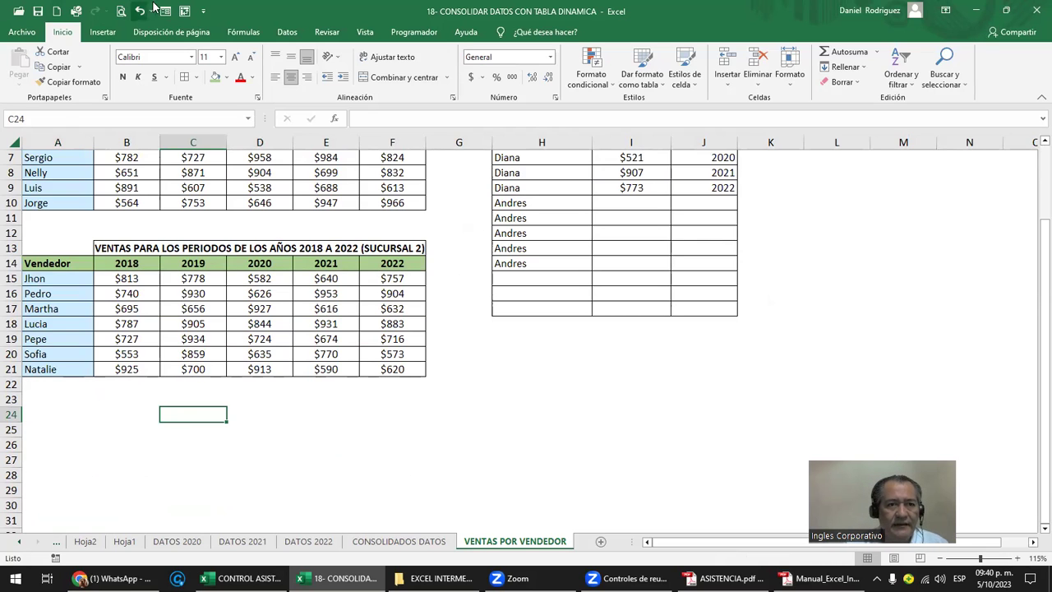
Step: Start the PivotTable Wizard with Rangos de consolidación múltiples and a single page field
left_click(184, 11)
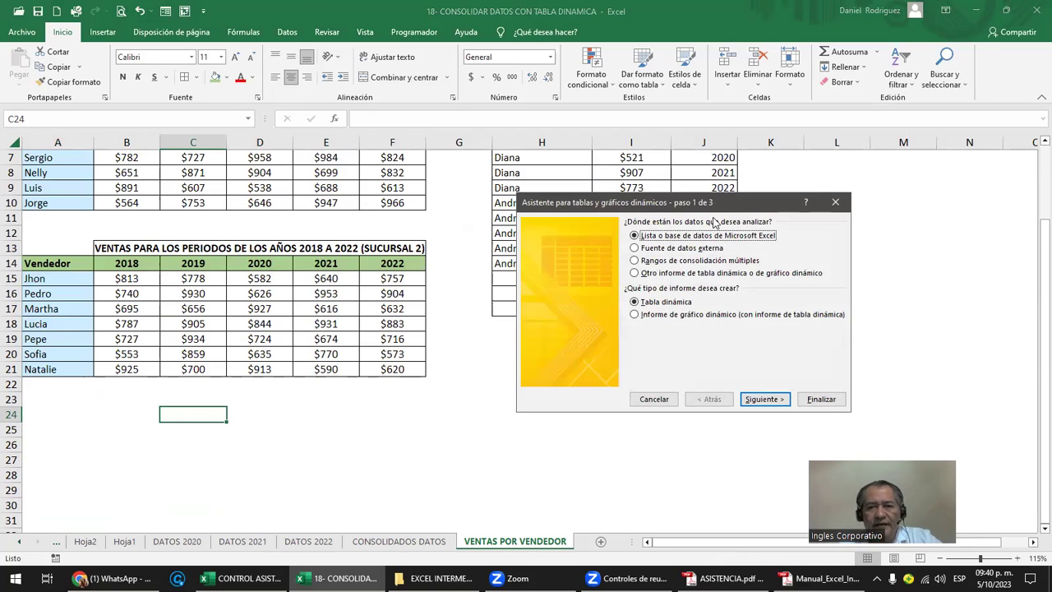
left_click(657, 261)
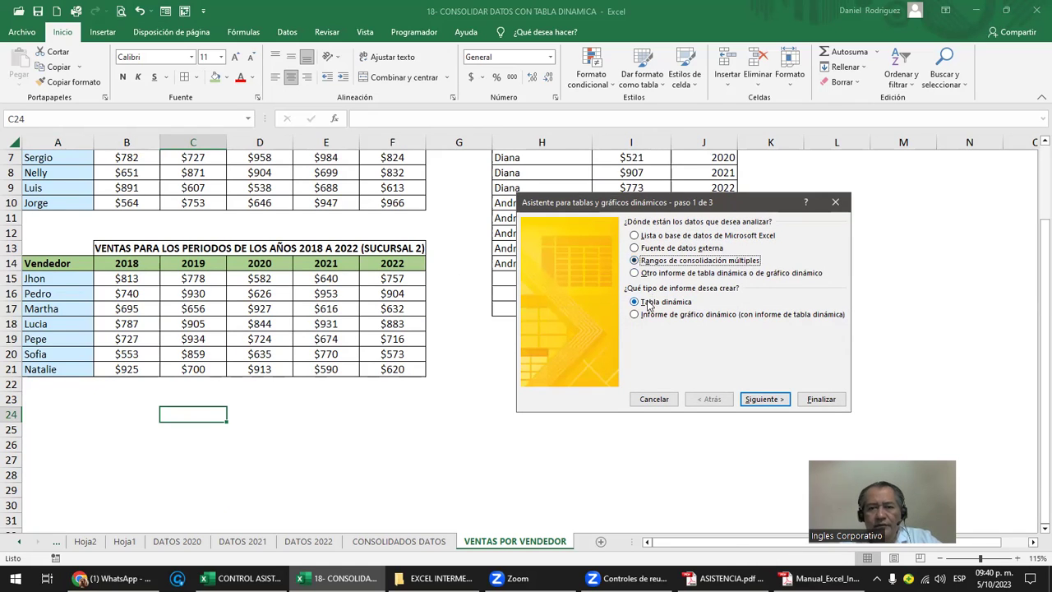
left_click(764, 401)
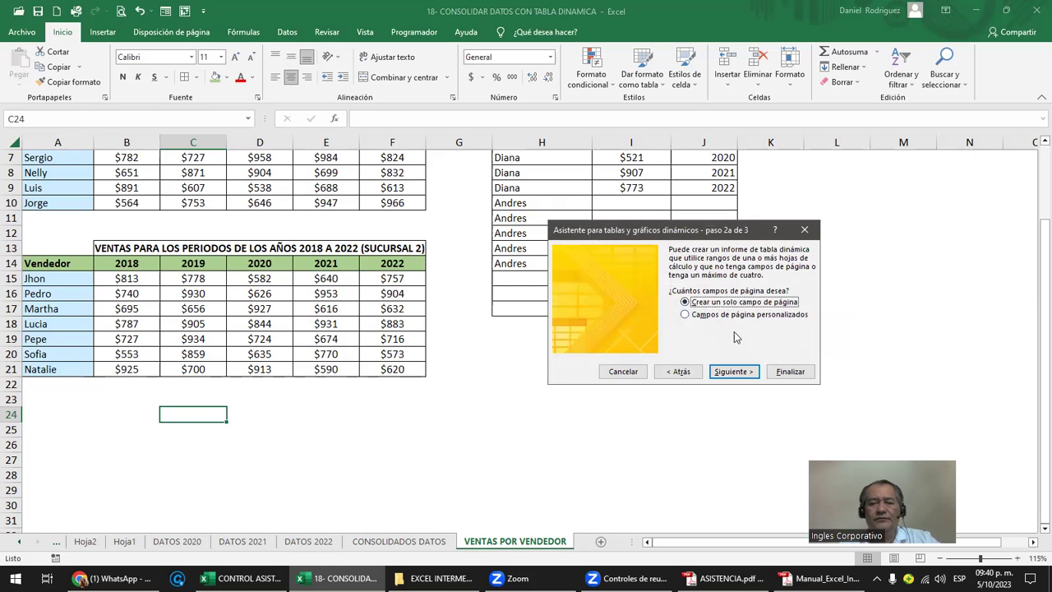
left_click(734, 375)
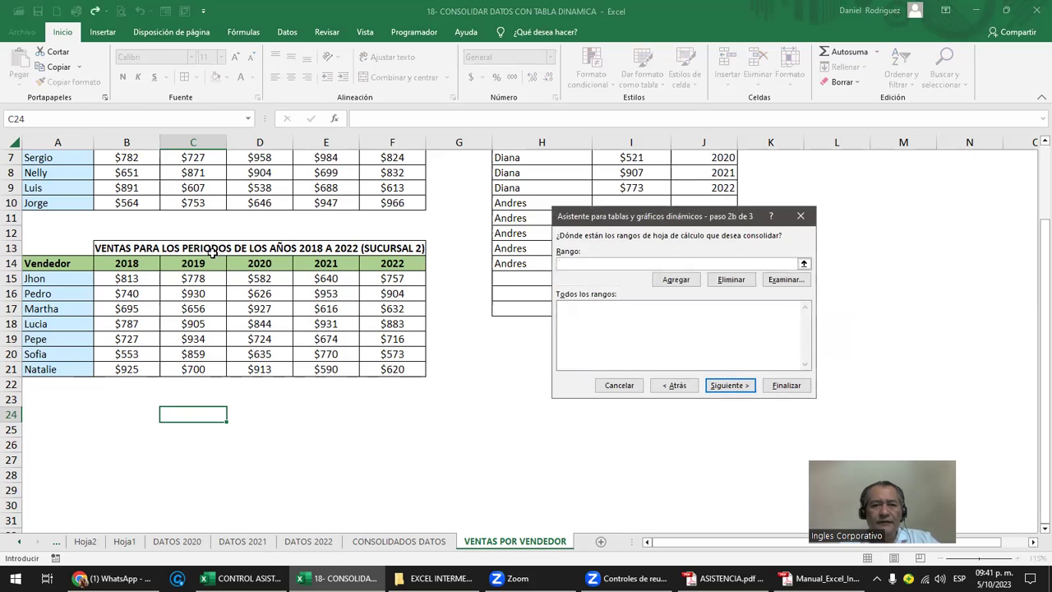
Step: Add A4:F10 and A14:F21 to the wizard's consolidation range list
scroll(231, 257, "up", 2)
mouse_move(50, 206)
left_mouse_down()
mouse_move(374, 282)
mouse_move(372, 297)
left_mouse_up()
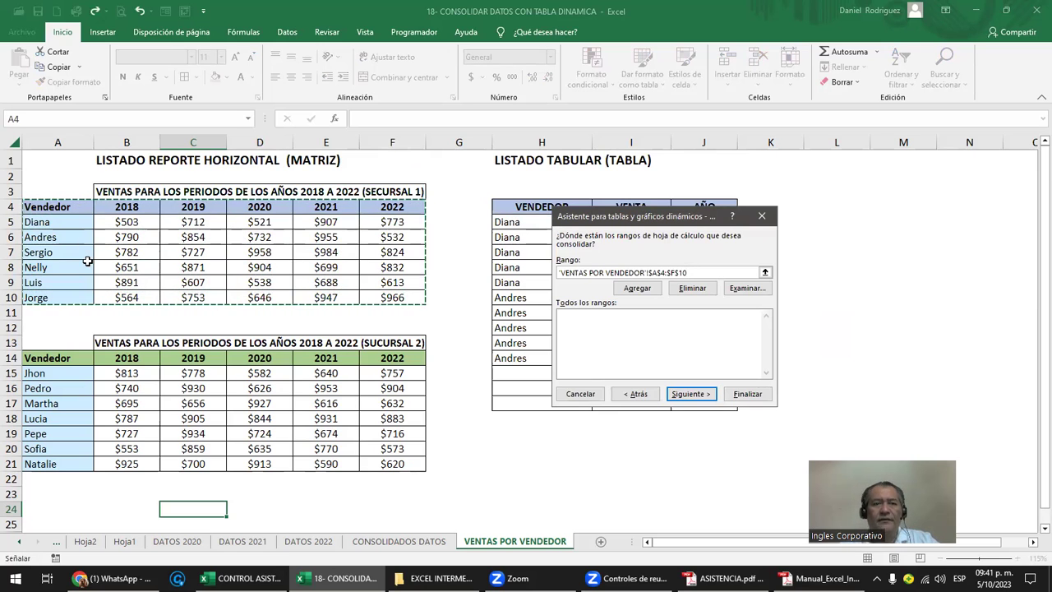
left_click(650, 287)
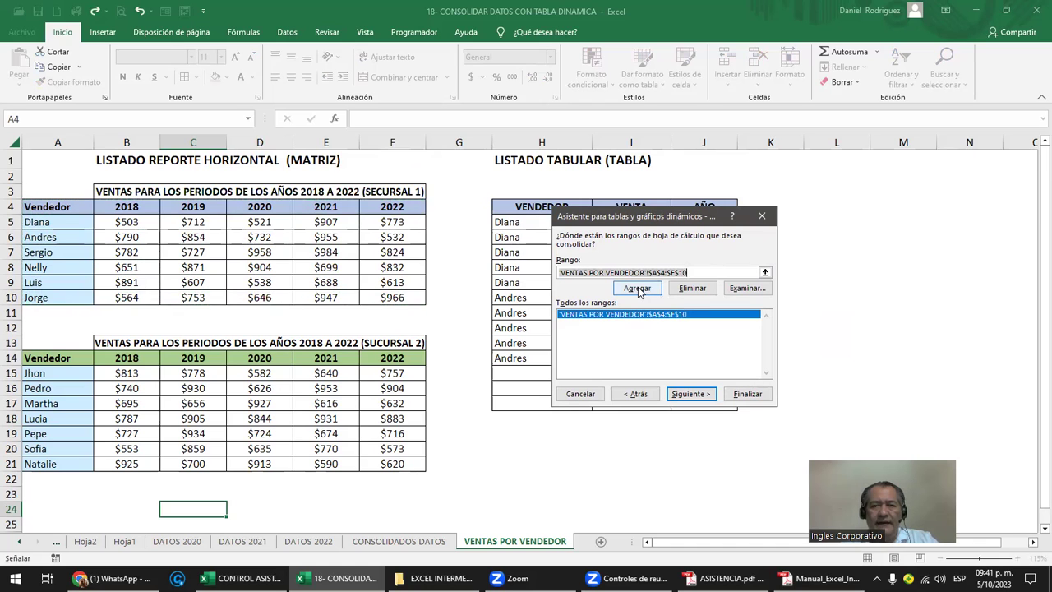
left_click_drag(72, 355, 403, 456)
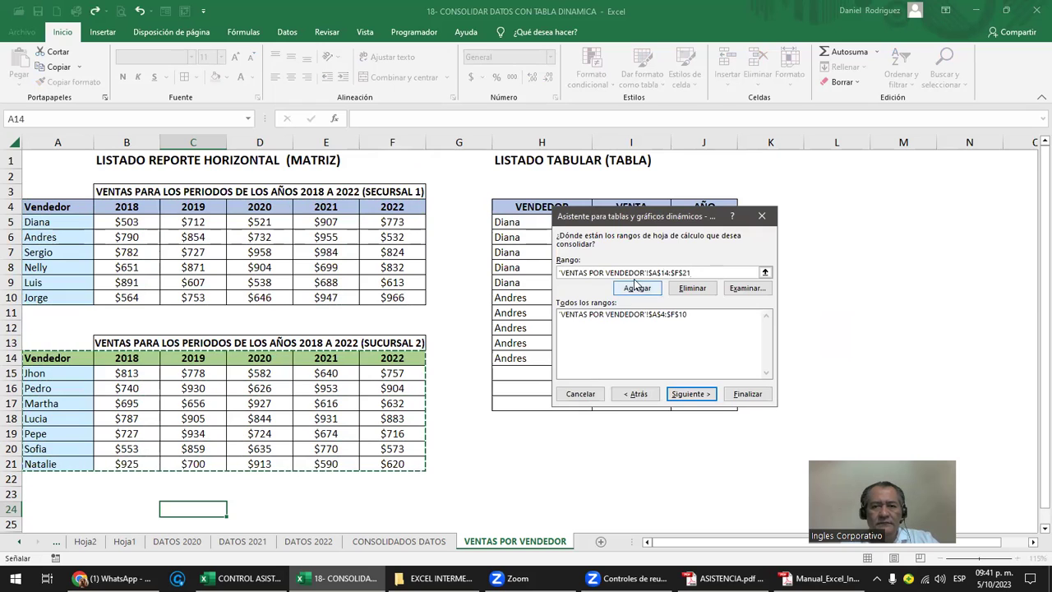
left_click(638, 289)
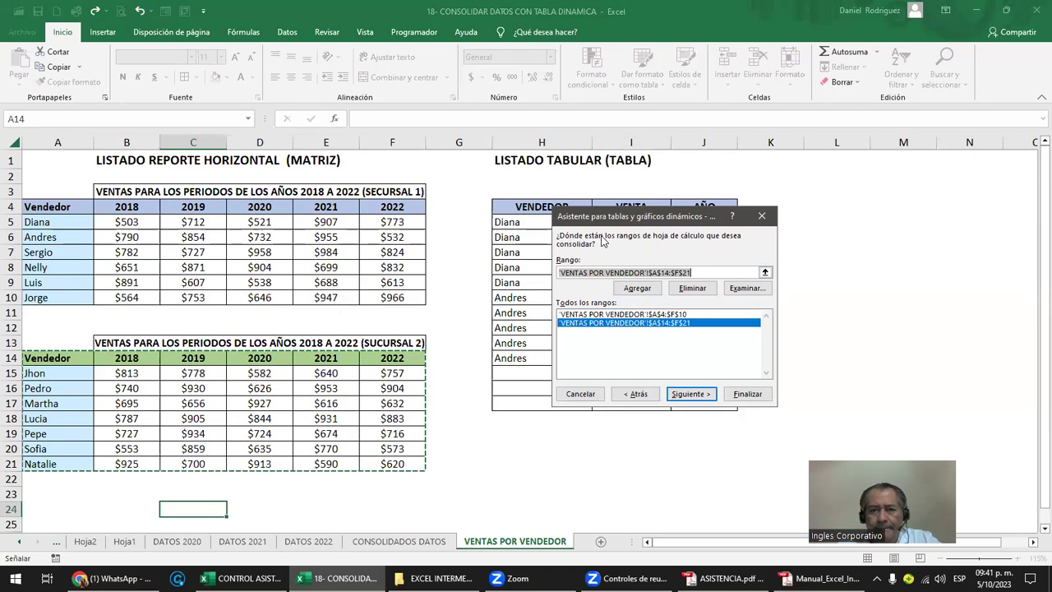
left_click(700, 395)
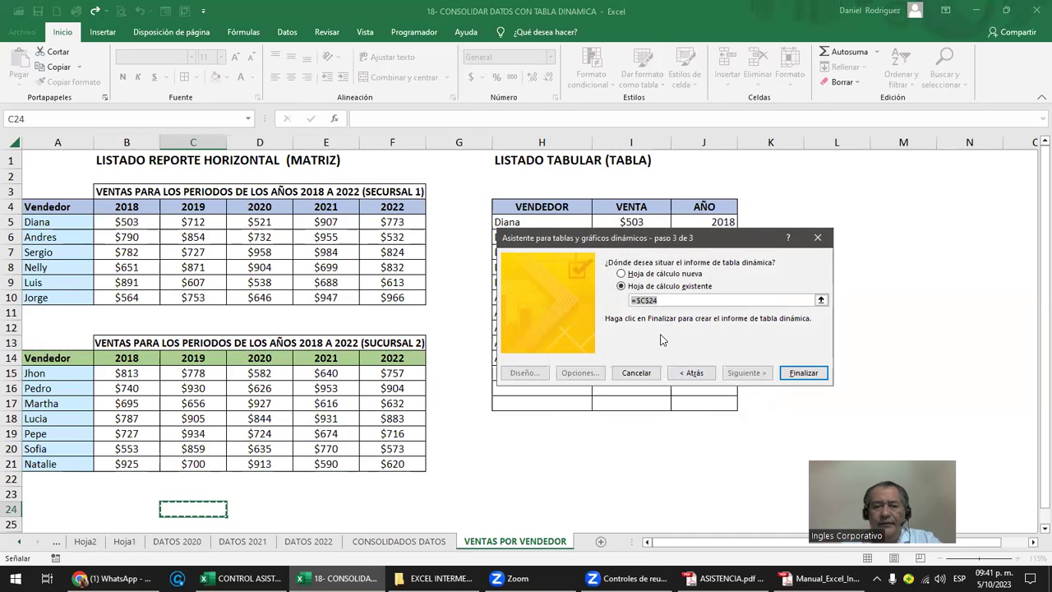
Step: Place the pivot table on the existing sheet at B26 and finish the wizard
left_click(132, 511)
scroll(131, 511, "down", 3)
left_click(113, 399)
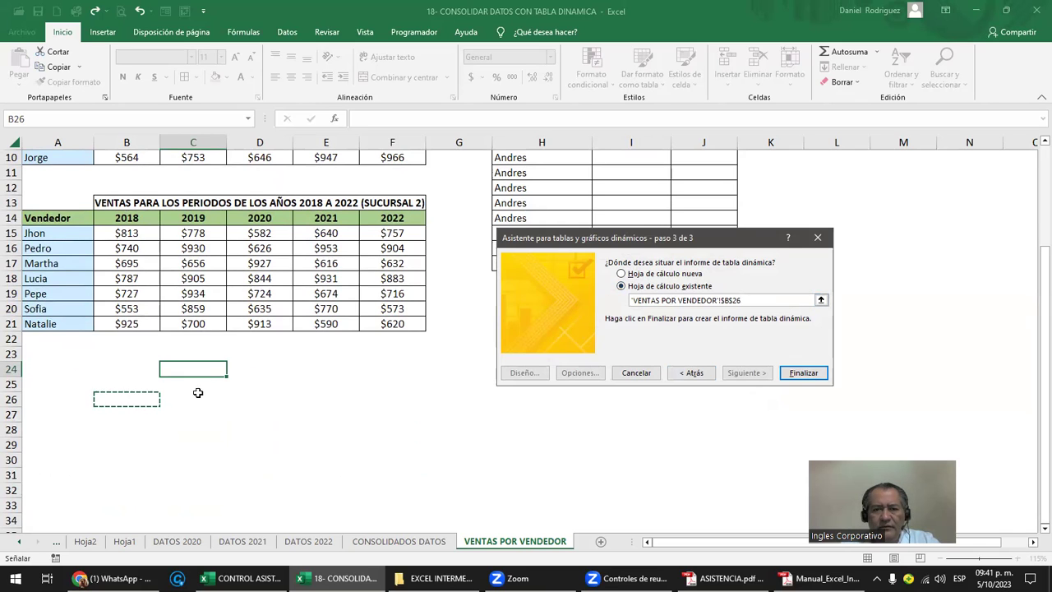
left_click(801, 374)
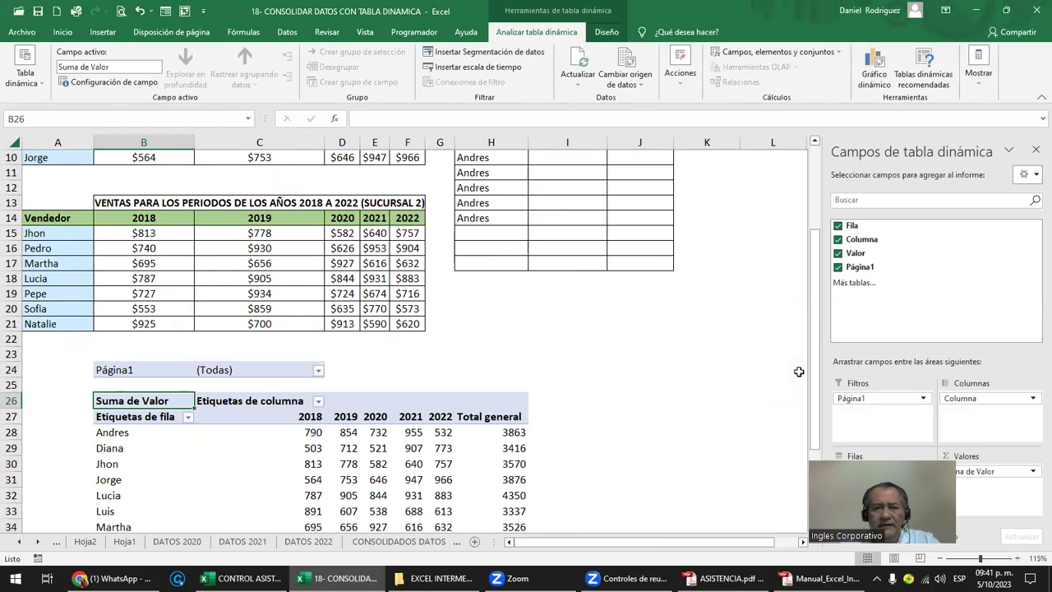
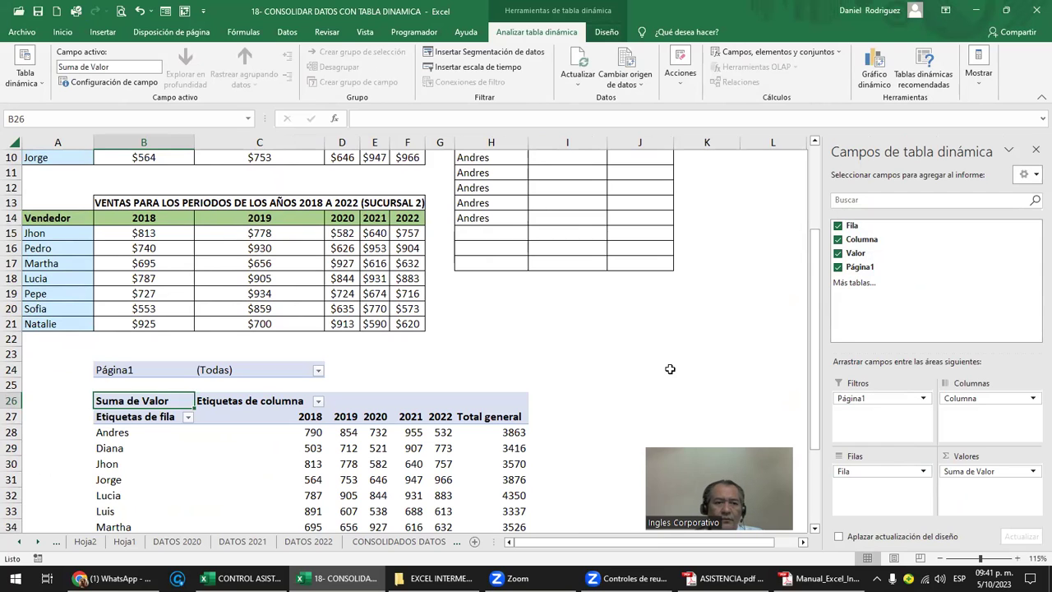
Step: Select the Andres row and then all vendor names in the pivot table
left_click(112, 432)
scroll(112, 442, "down", 1)
scroll(115, 438, "down", 2)
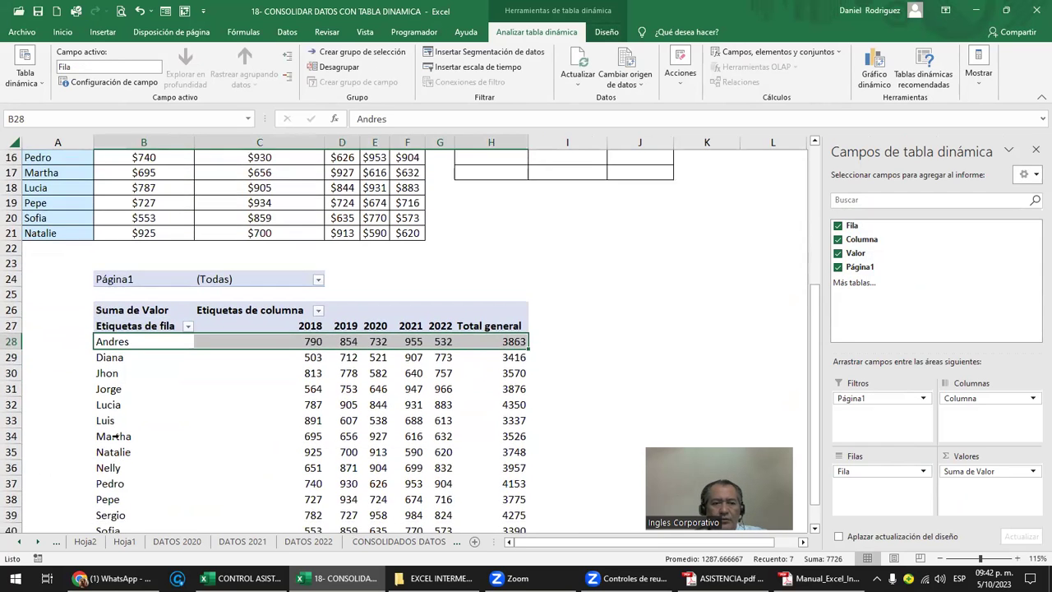
scroll(123, 460, "down", 1)
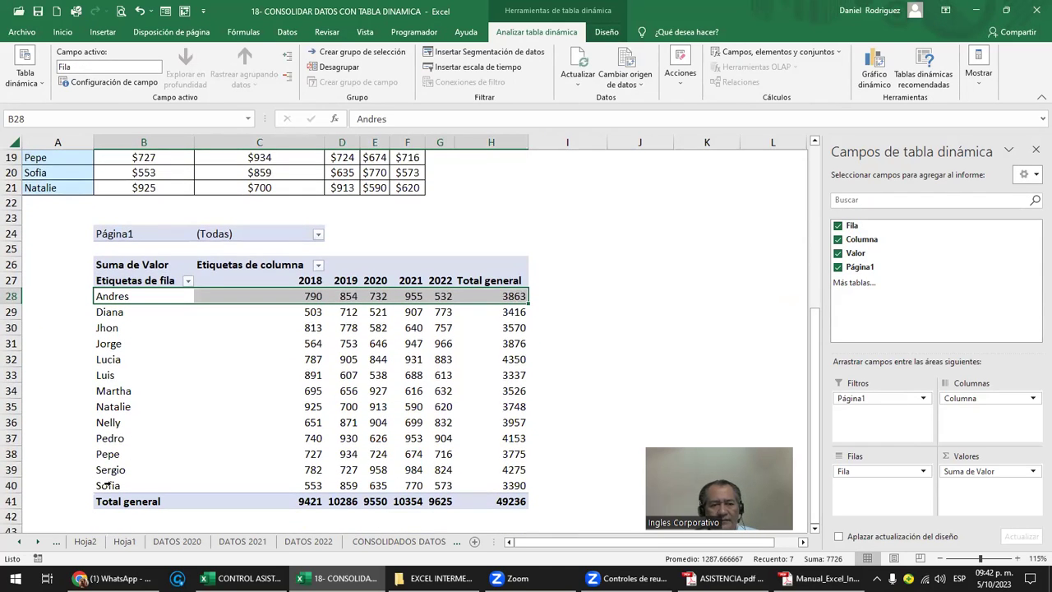
left_click_drag(107, 485, 105, 300)
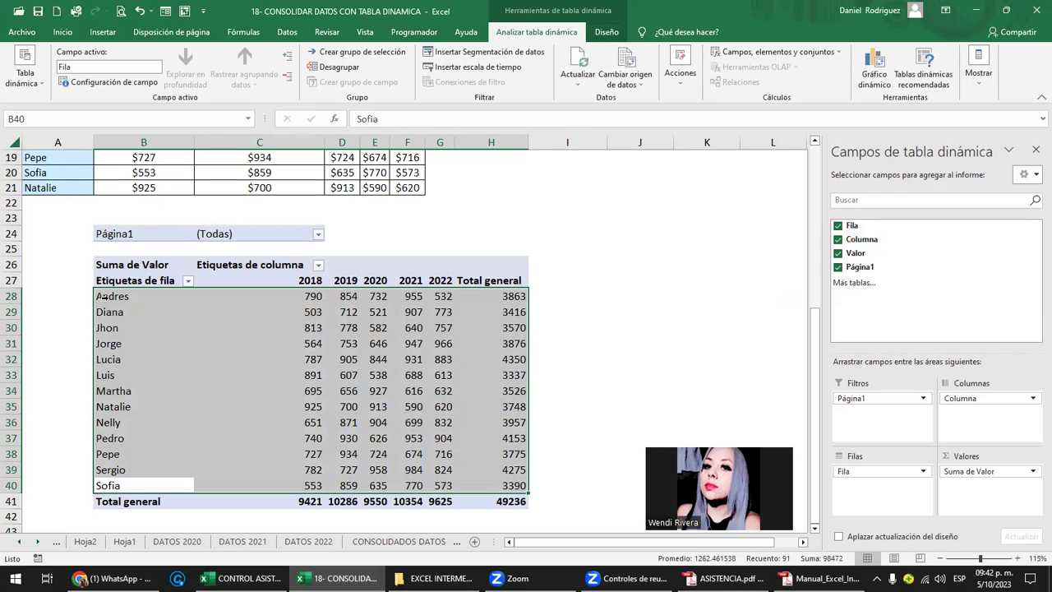
left_click(585, 306)
scroll(585, 305, "up", 3)
scroll(585, 304, "up", 3)
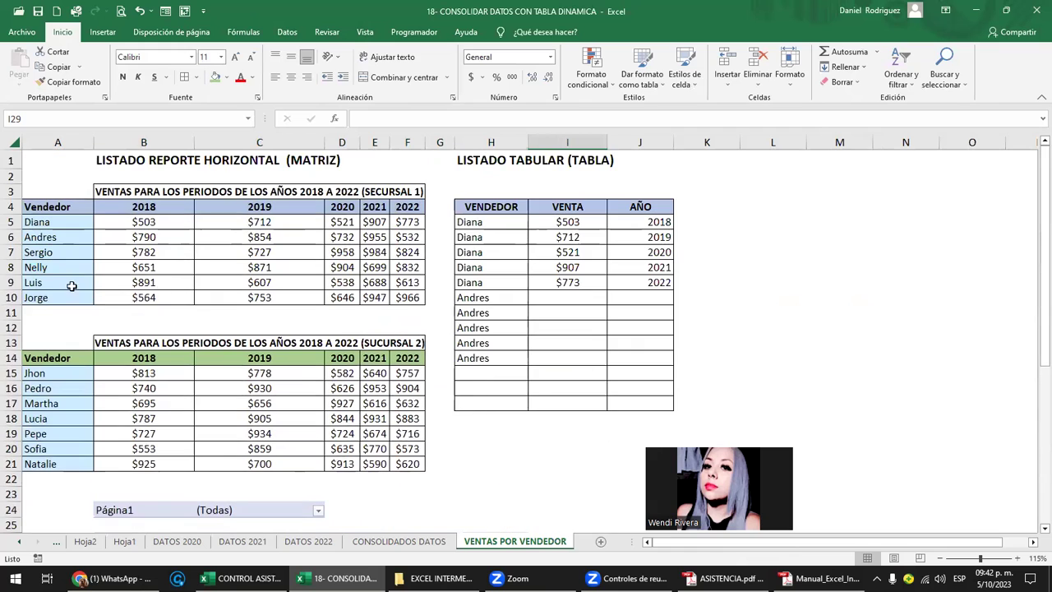
Step: Point out Diana in the Sucursal 1 list and Jhon in the Sucursal 2 list
left_click(43, 221)
left_click(66, 372)
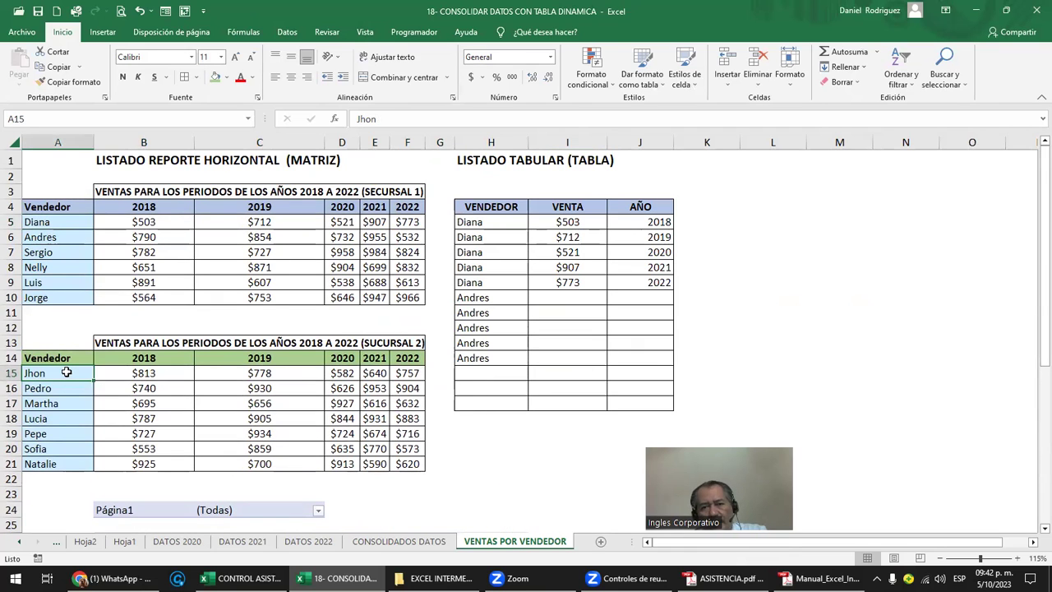
left_click(56, 226)
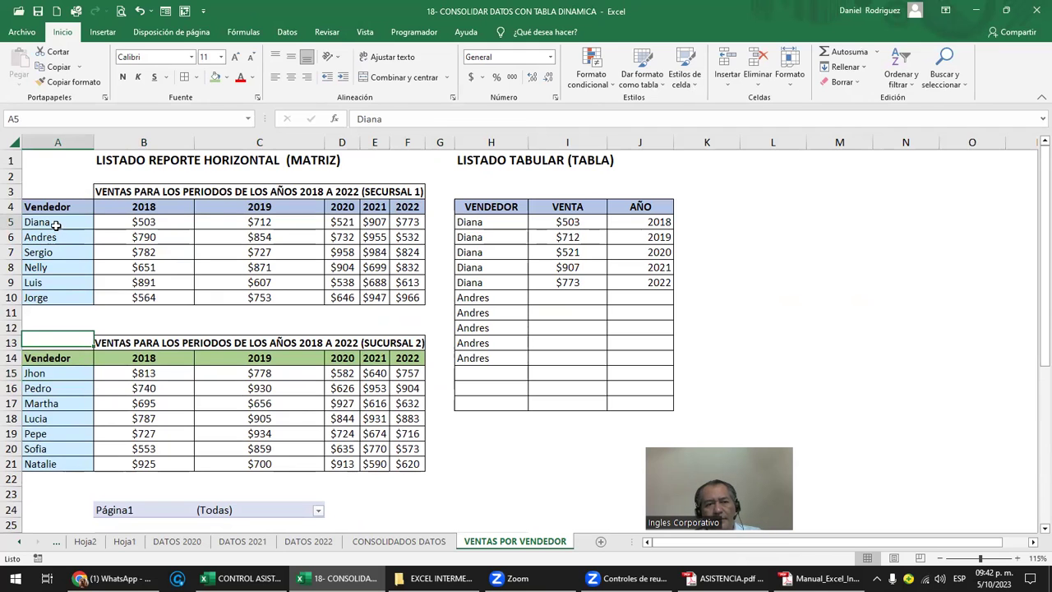
left_click(58, 377)
scroll(63, 388, "down", 1)
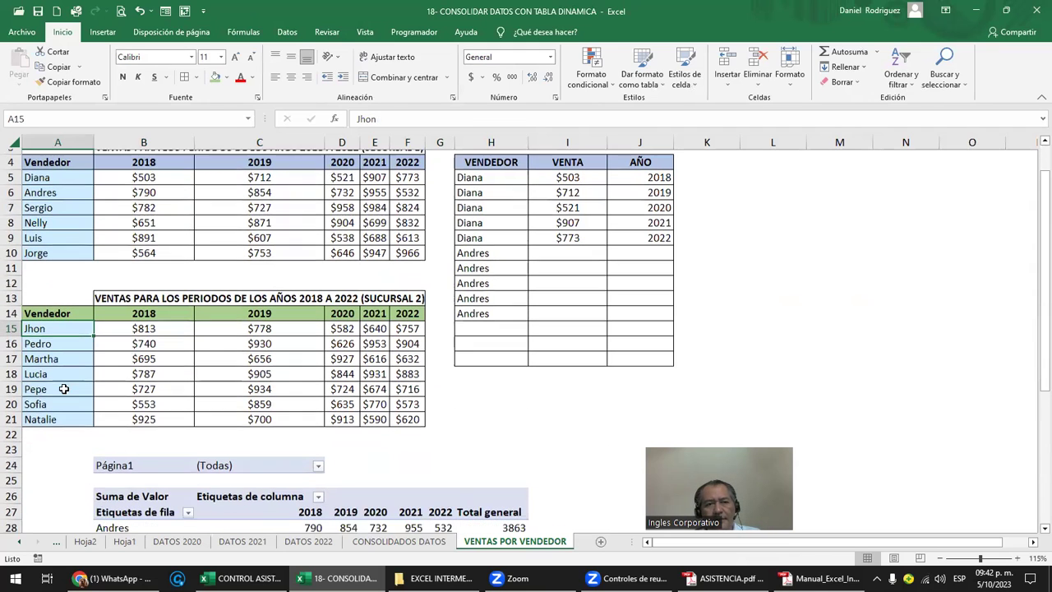
scroll(96, 400, "down", 2)
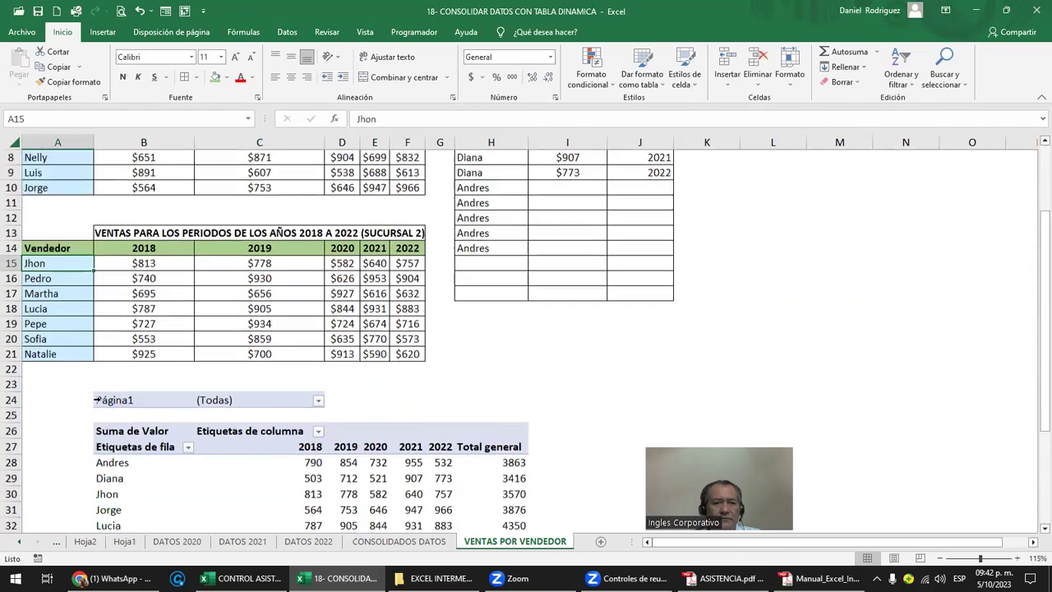
scroll(96, 400, "down", 2)
scroll(97, 400, "down", 1)
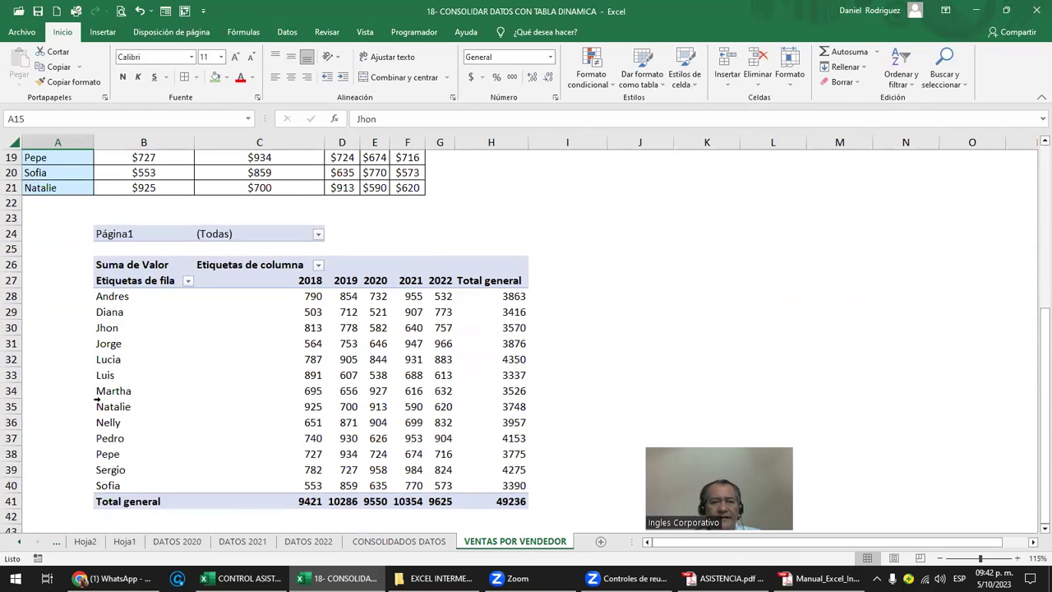
Step: Select the 2018–2022 year headers, Andres's and Diana's yearly values, and Andres's 3863 total
left_click_drag(286, 280, 451, 280)
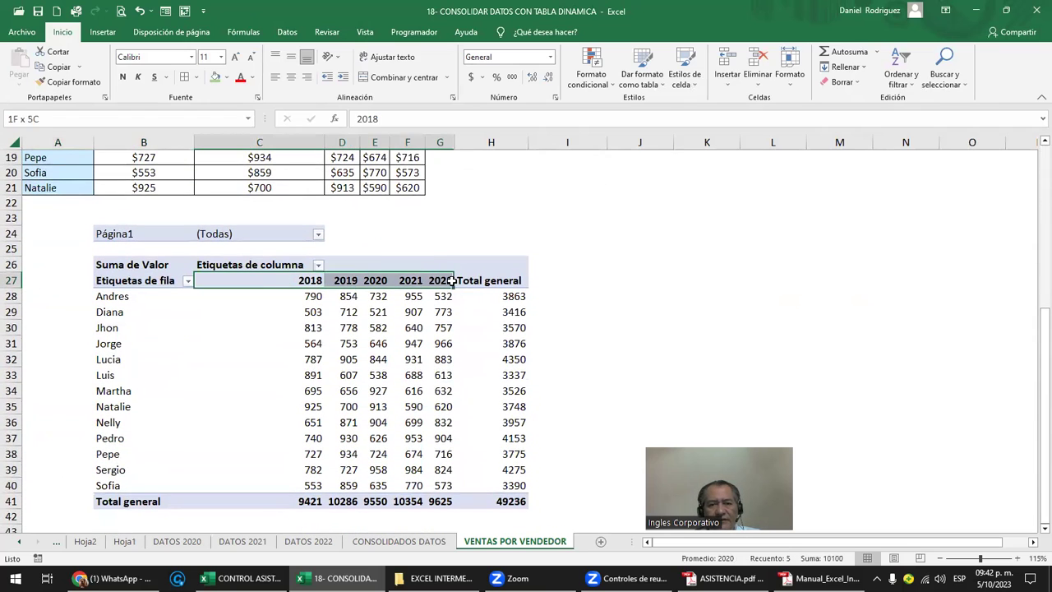
left_click(515, 297)
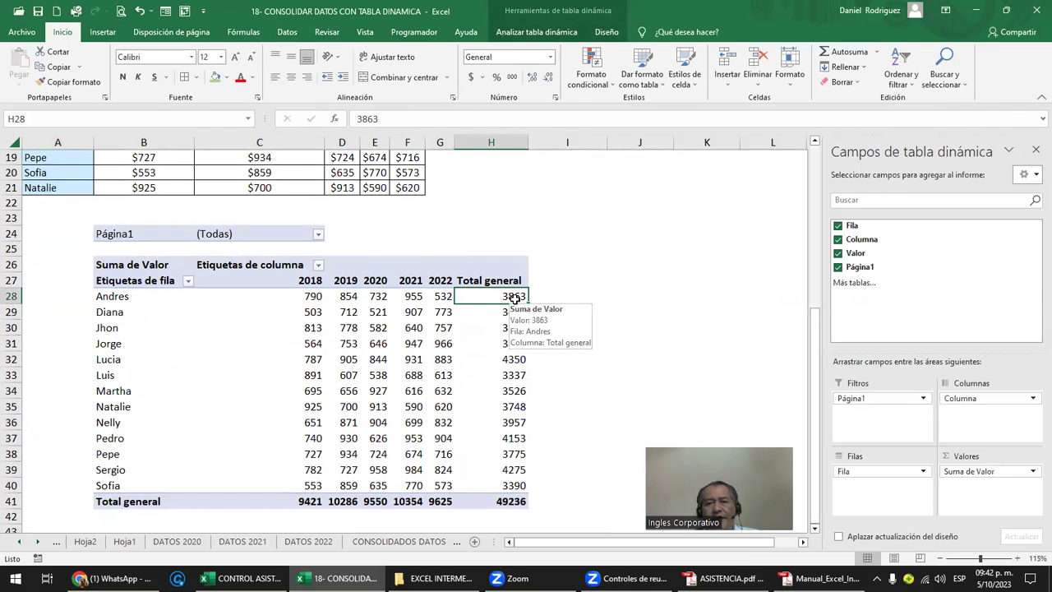
left_click_drag(448, 297, 317, 297)
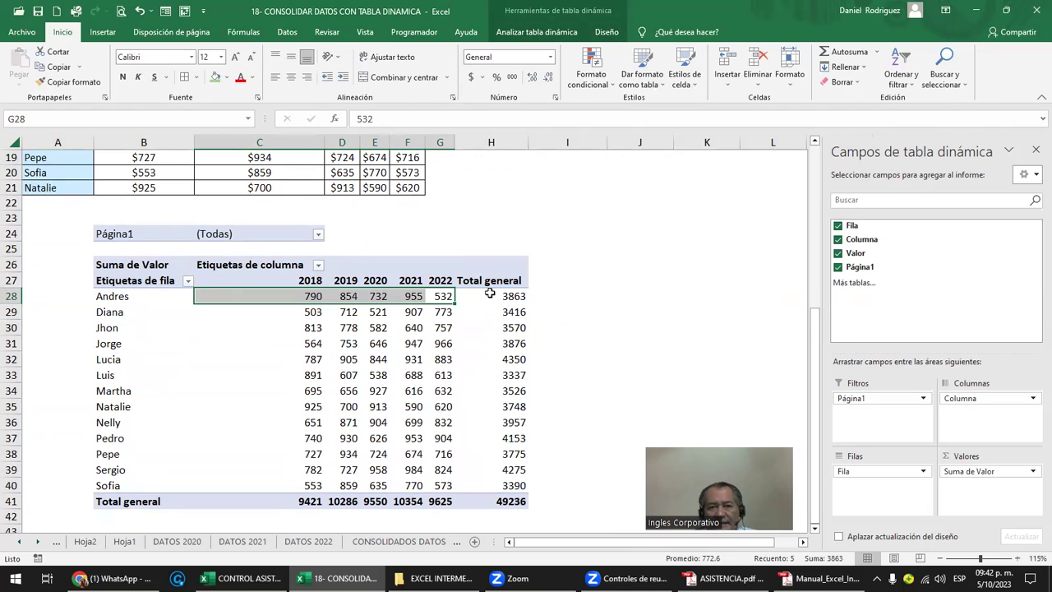
left_click(551, 296)
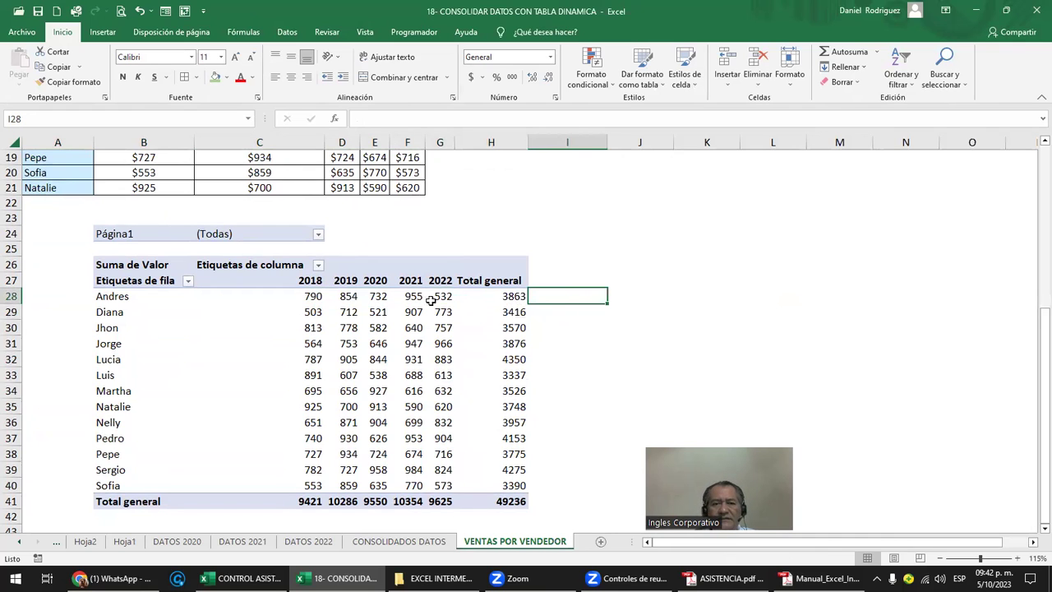
left_click_drag(320, 300, 443, 316)
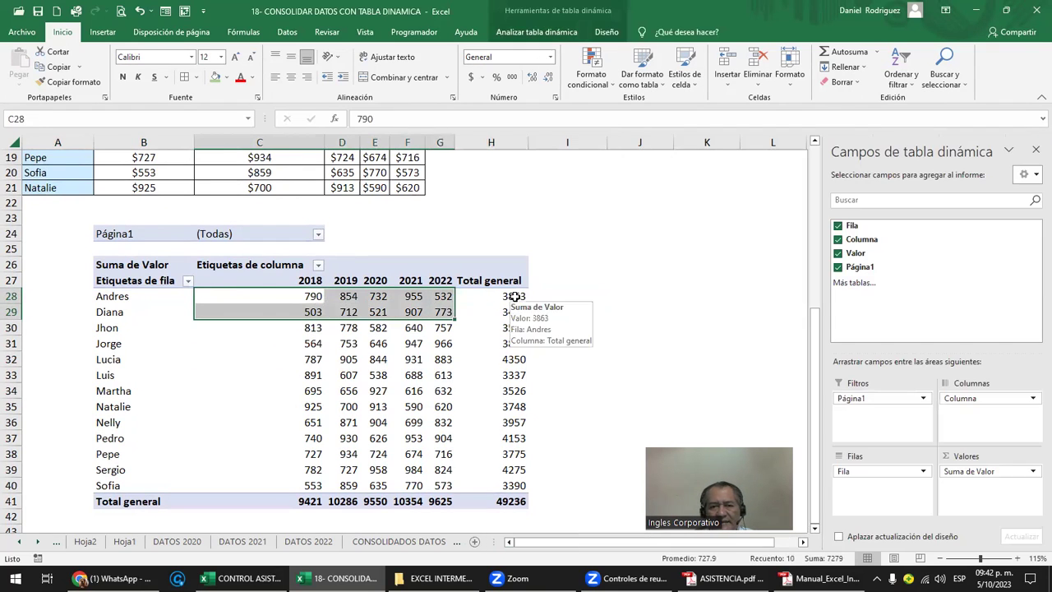
left_click(513, 297)
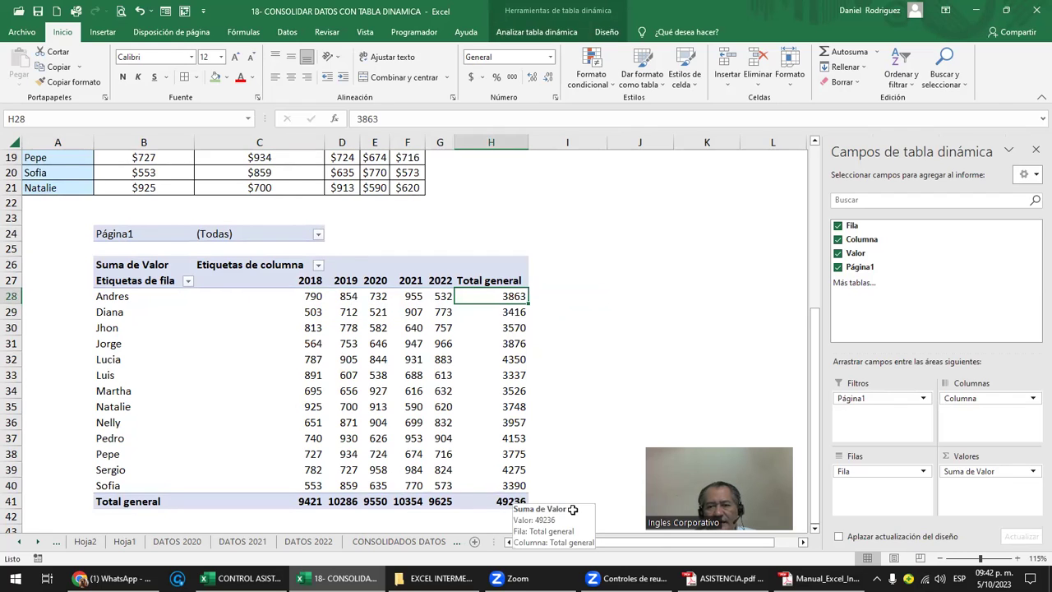
Step: Set the Suma de Valor field's number format to Moneda currency with two decimals
left_click(1010, 472)
left_click(937, 521)
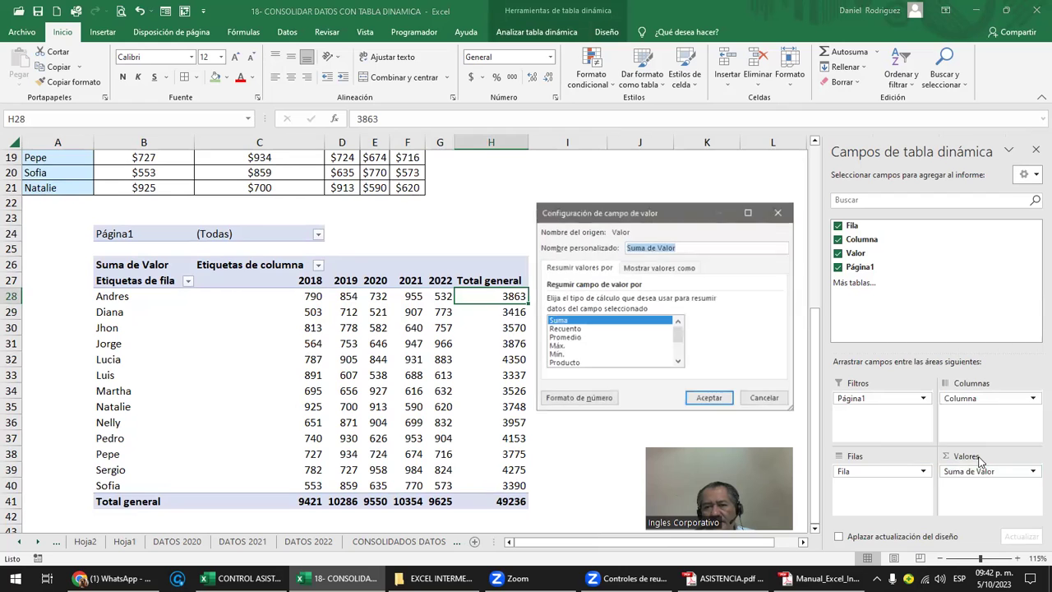
left_click(581, 400)
left_click(518, 226)
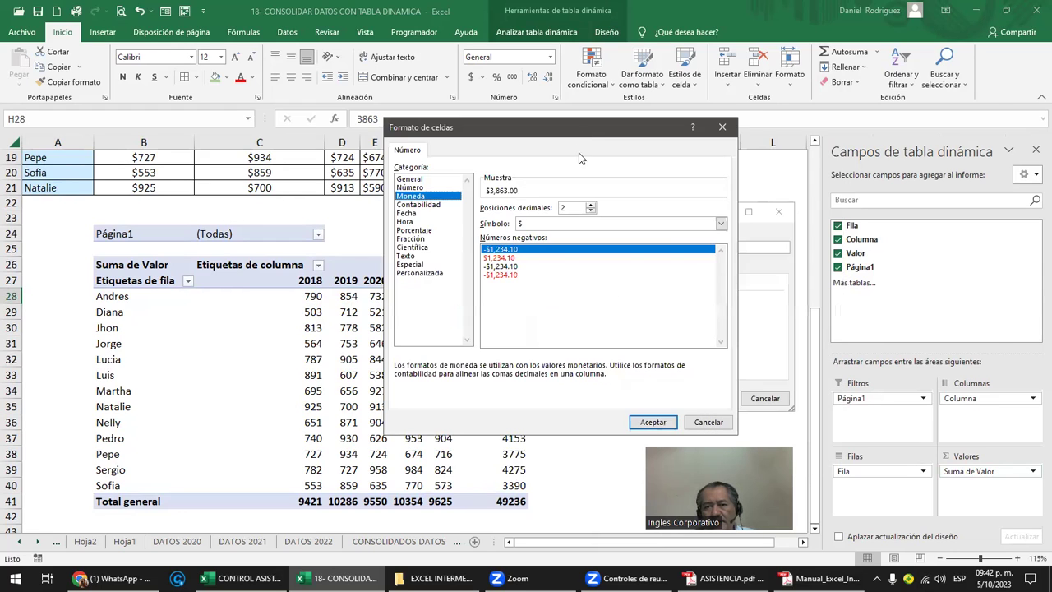
left_click(654, 422)
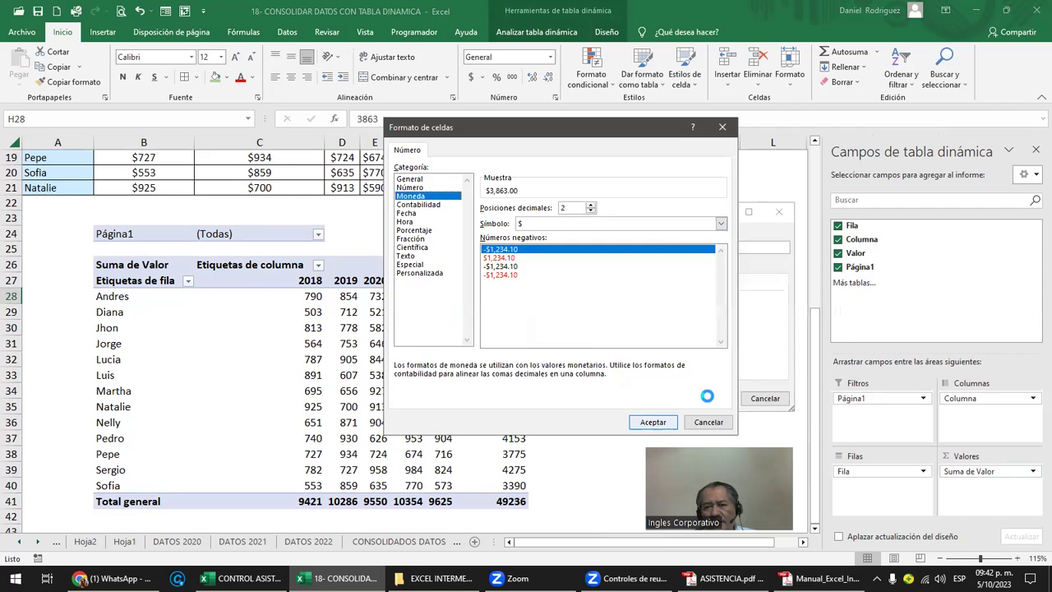
left_click(707, 398)
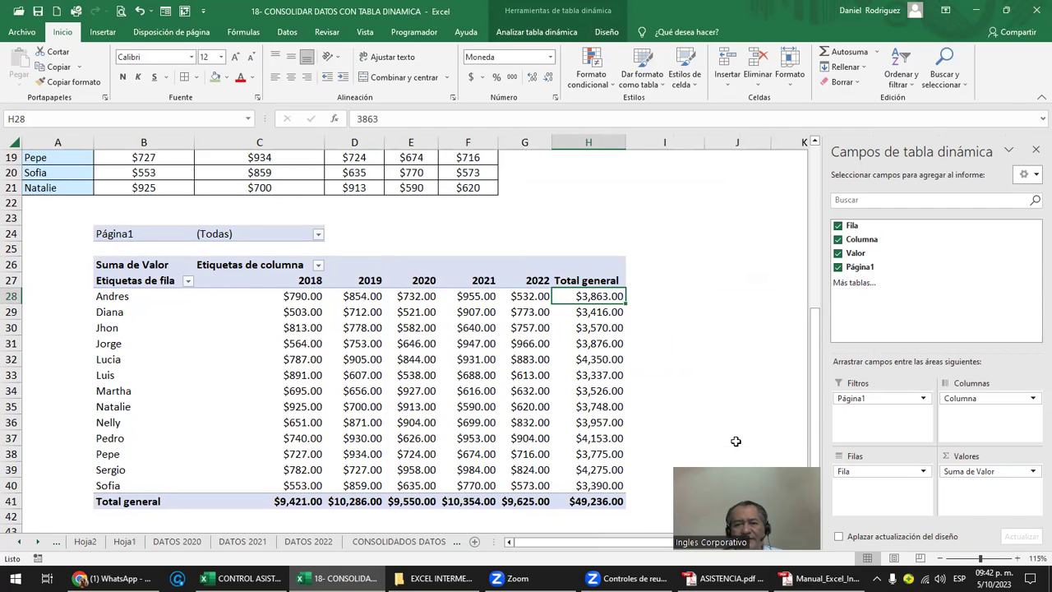
Step: Select the whole tabular list from VENDEDOR to AÑO beside the pivot
left_click(651, 403)
scroll(651, 402, "down", 2)
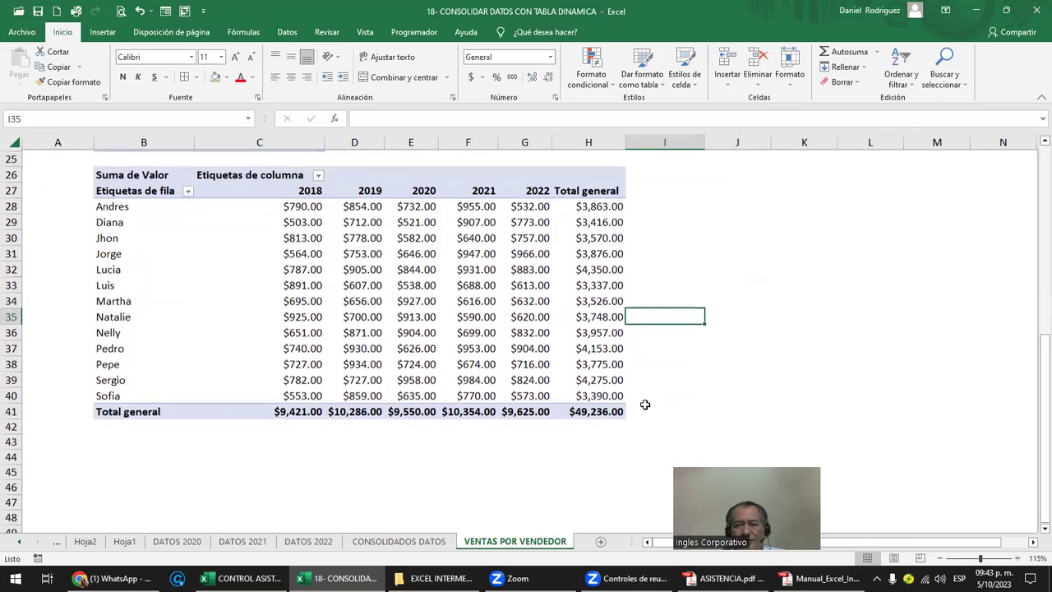
scroll(600, 411, "up", 2)
scroll(600, 411, "up", 4)
scroll(563, 267, "up", 2)
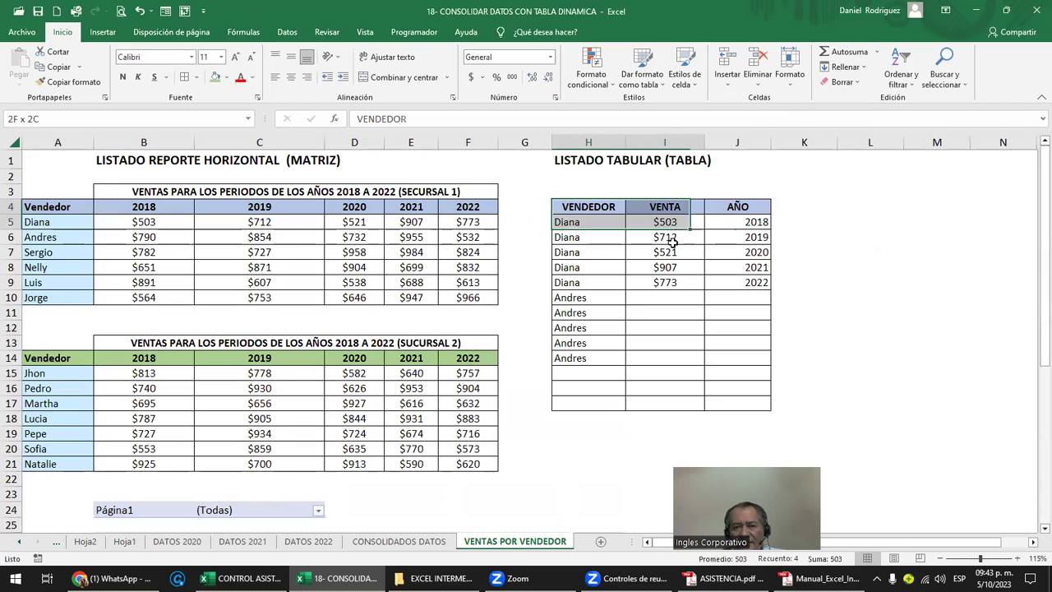
left_click_drag(569, 207, 737, 403)
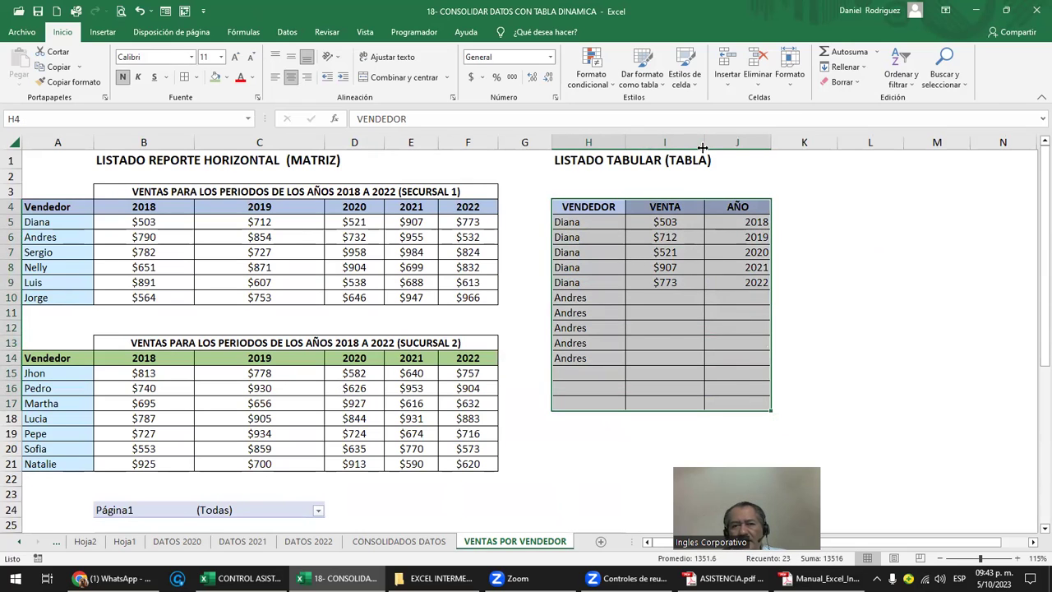
scroll(615, 413, "down", 2)
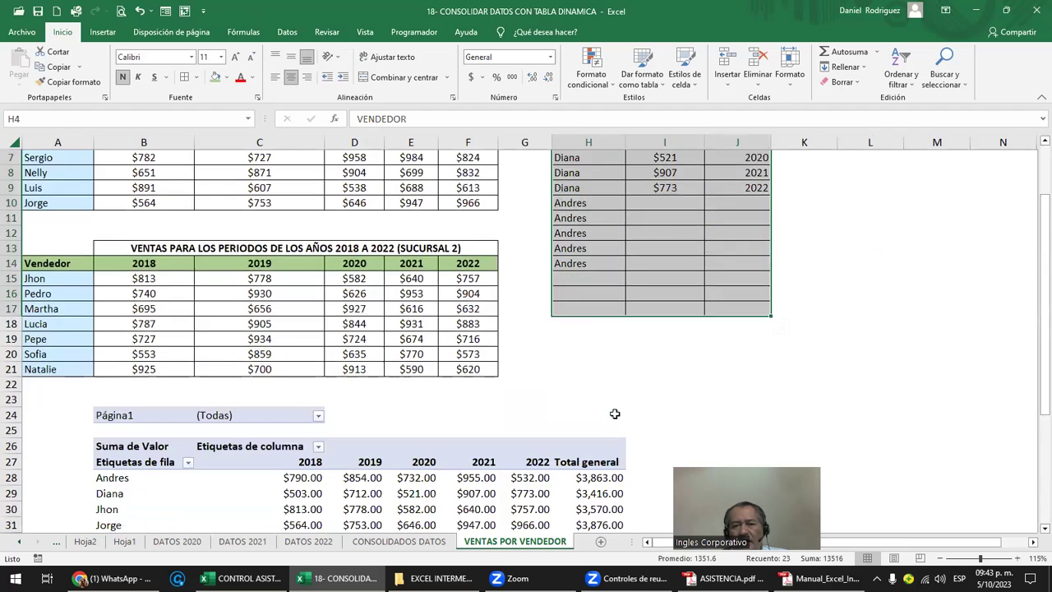
scroll(614, 414, "down", 2)
scroll(614, 413, "down", 2)
scroll(614, 414, "down", 1)
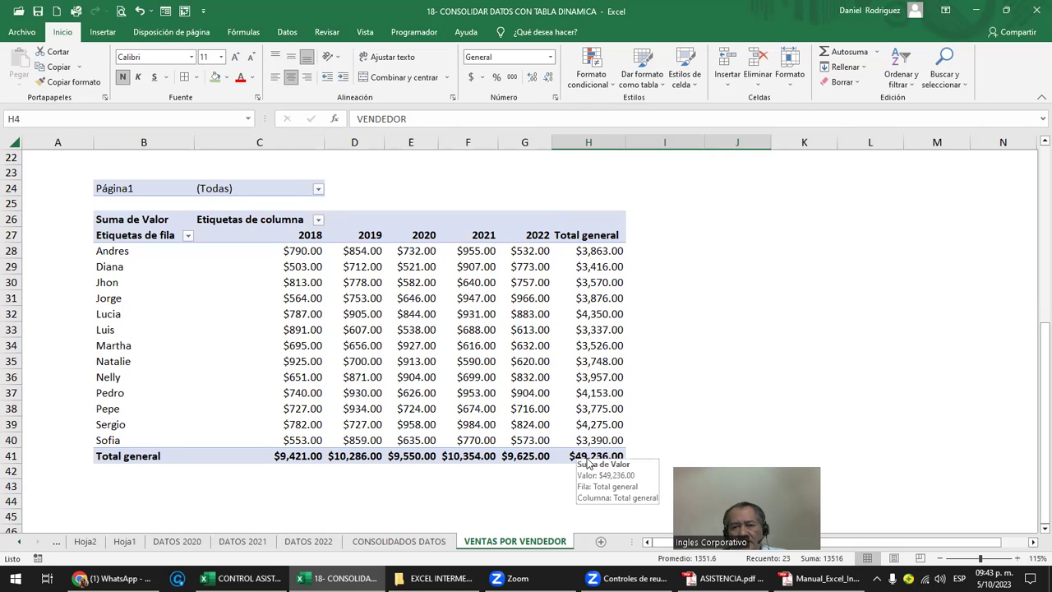
Step: Drill into the $49,236 grand total and review the new table's Fila and Columna filters
double_click(587, 458)
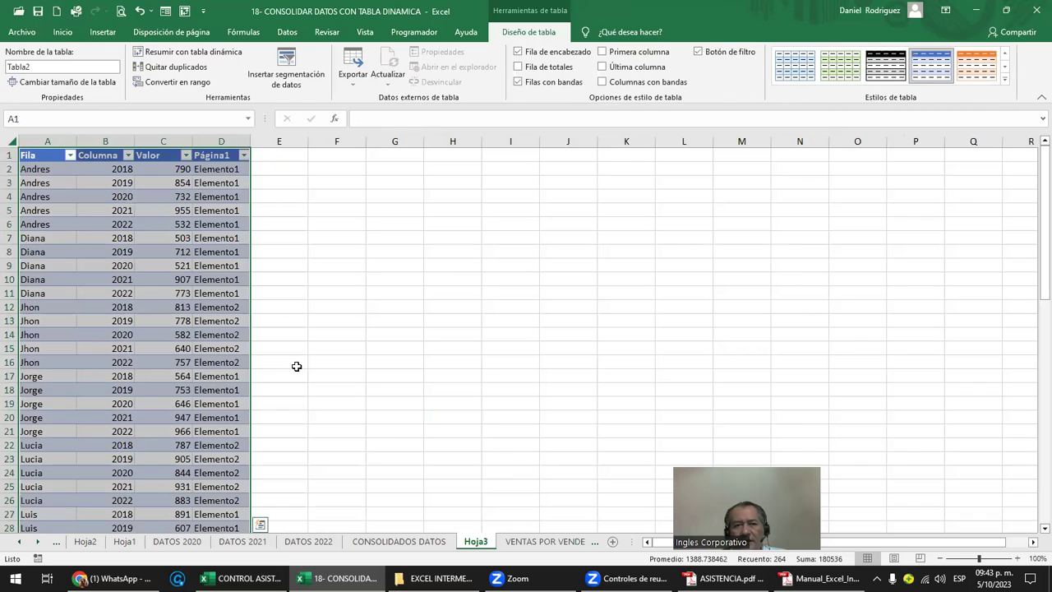
left_click(94, 253)
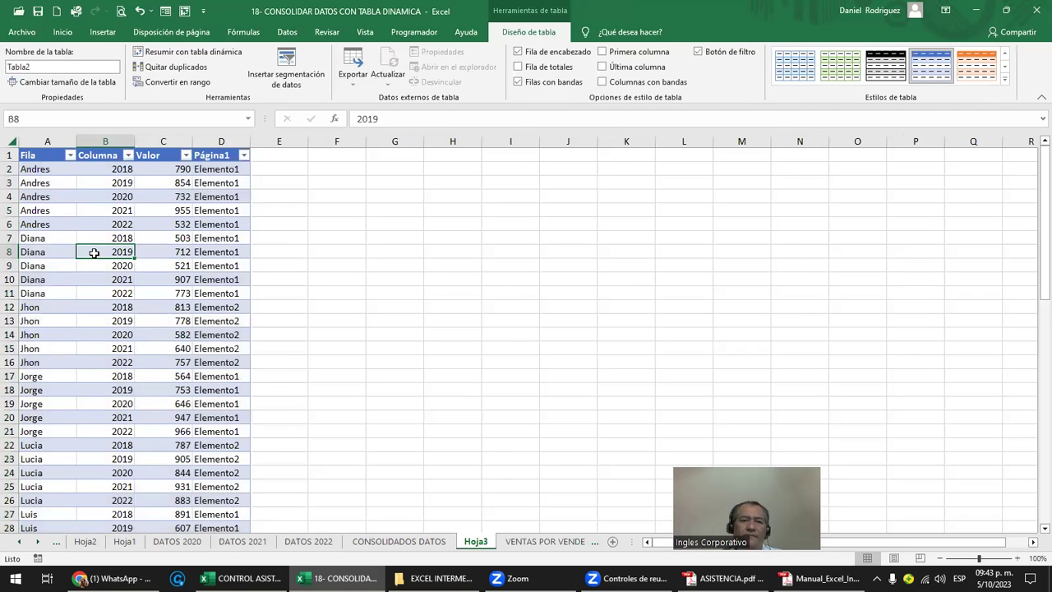
scroll(94, 253, "up", 3)
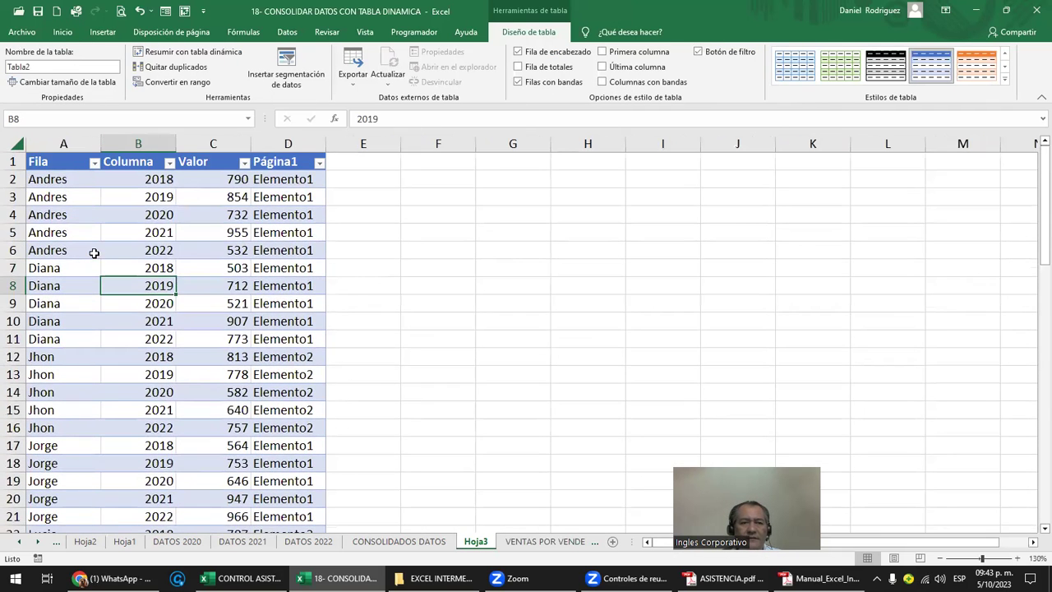
left_click(95, 163)
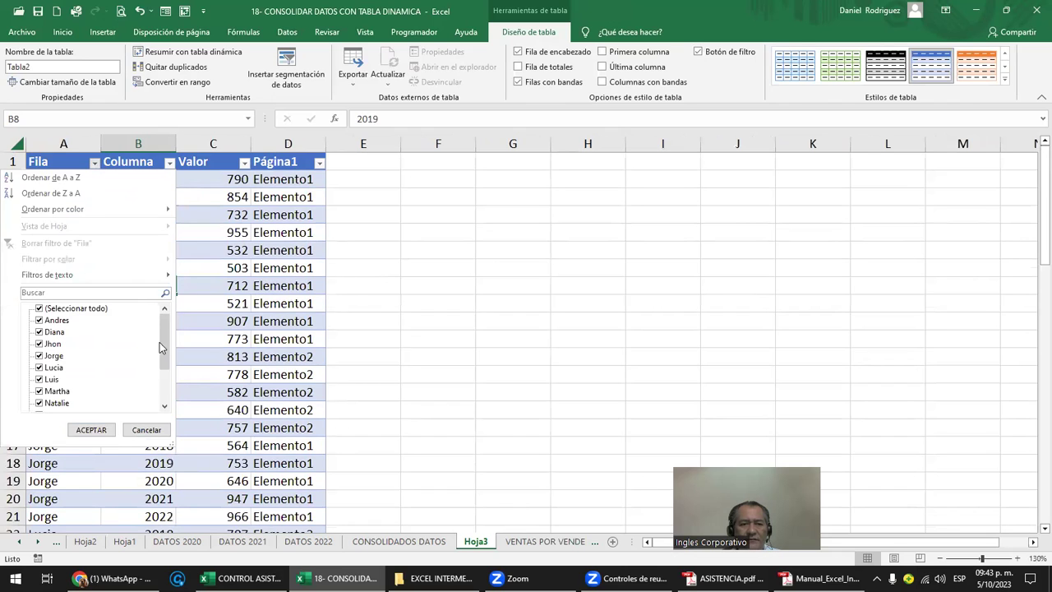
left_click_drag(165, 331, 164, 362)
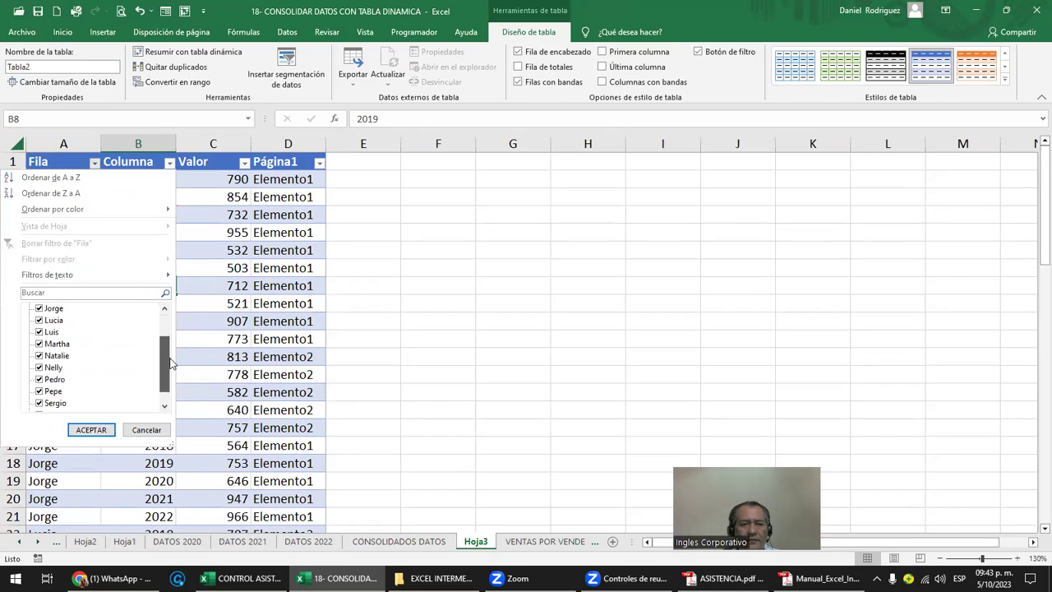
left_click(91, 429)
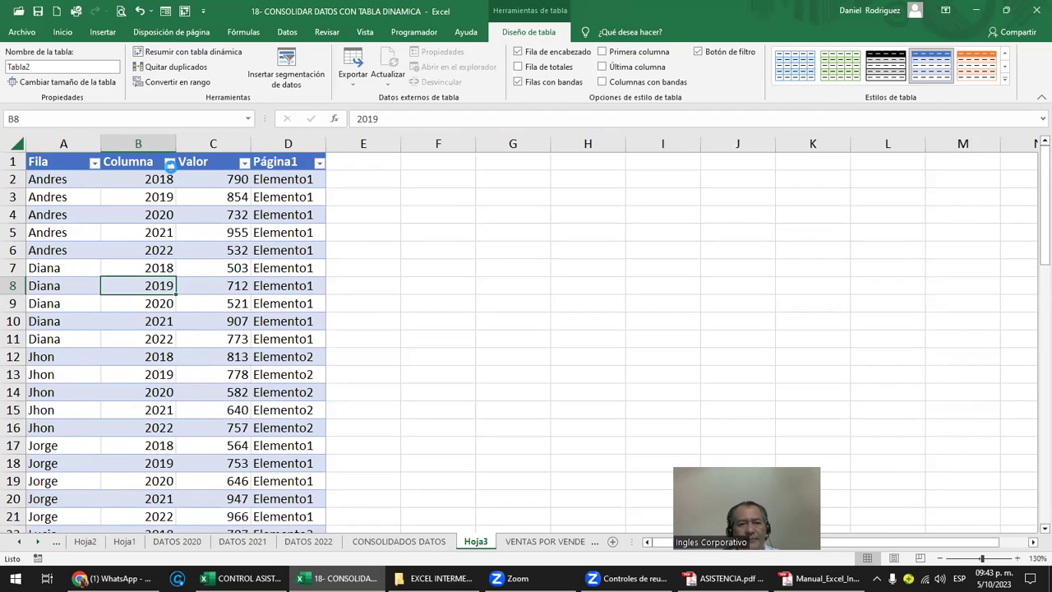
left_click(169, 163)
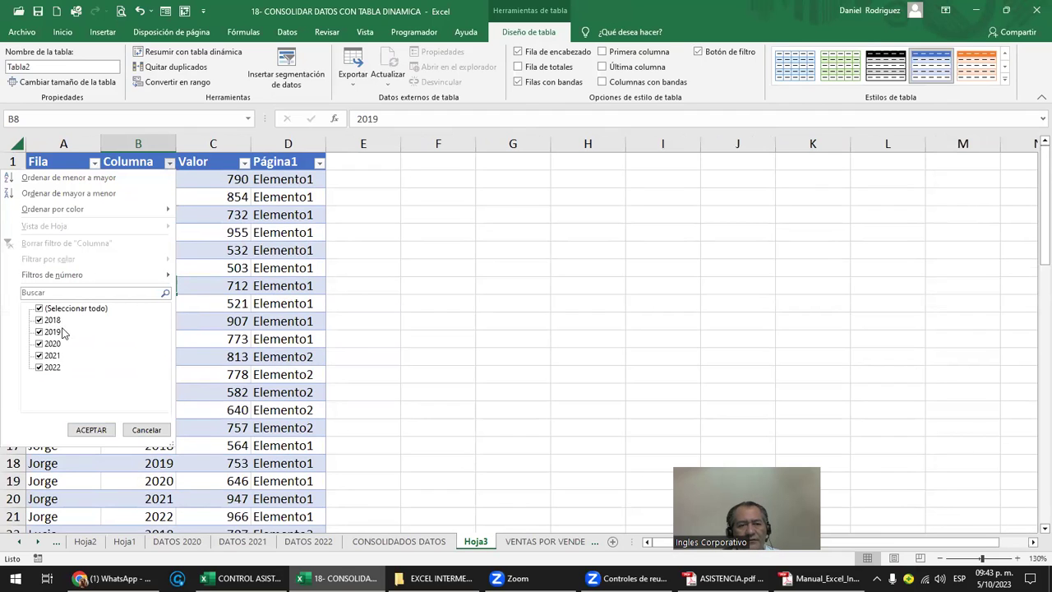
left_click(91, 429)
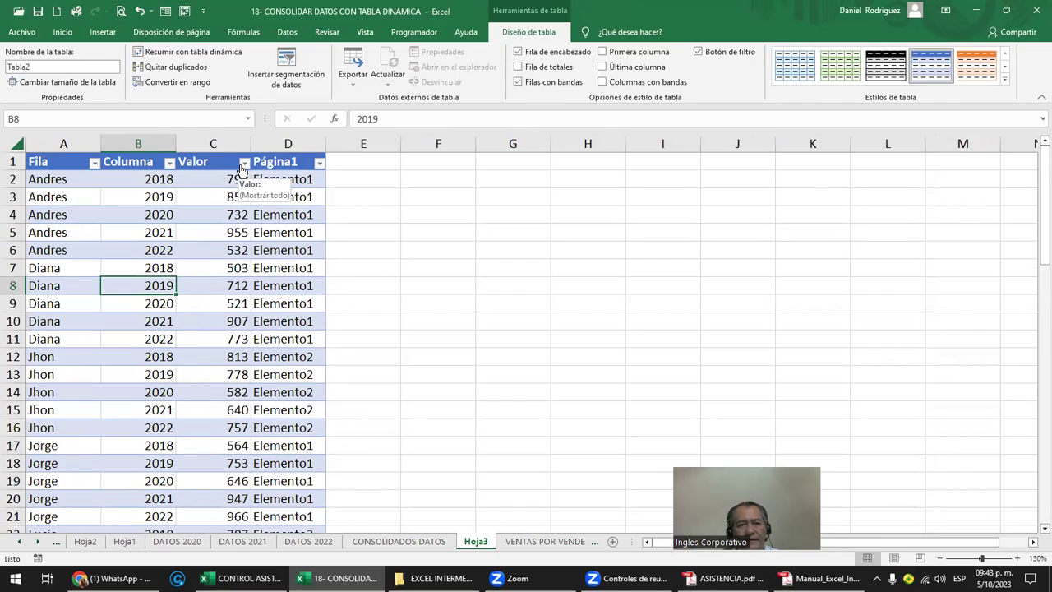
Step: Apply dollar accounting format to the Valor column and widen columns C and D
left_click(214, 143)
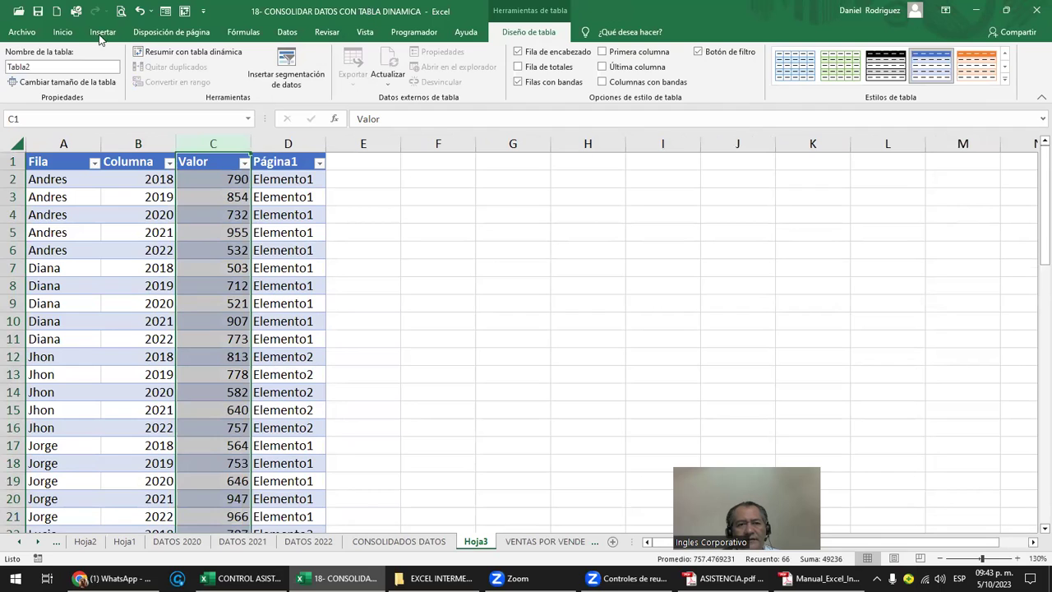
left_click(61, 32)
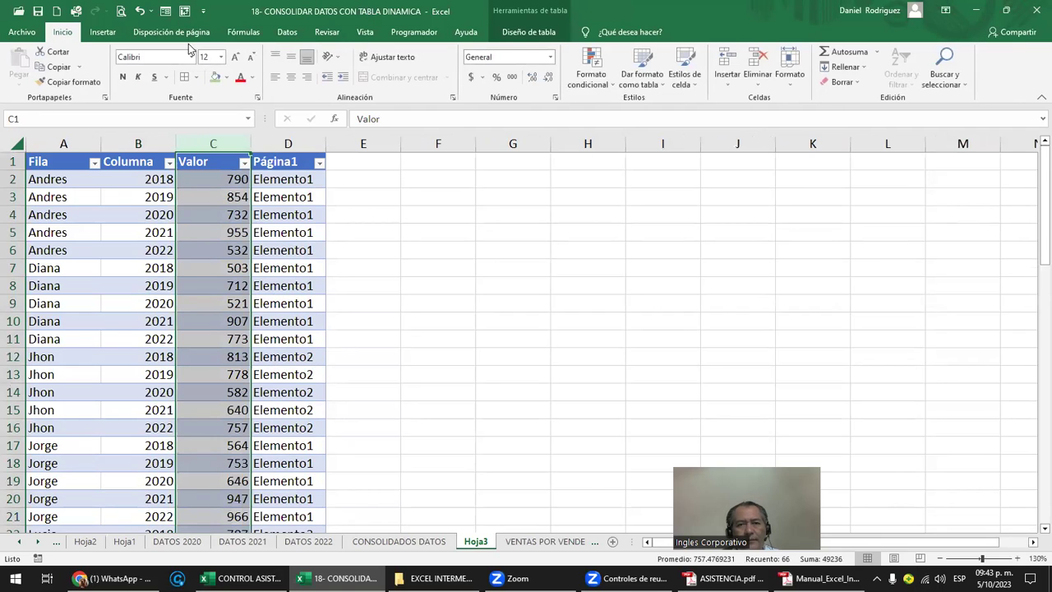
left_click(471, 77)
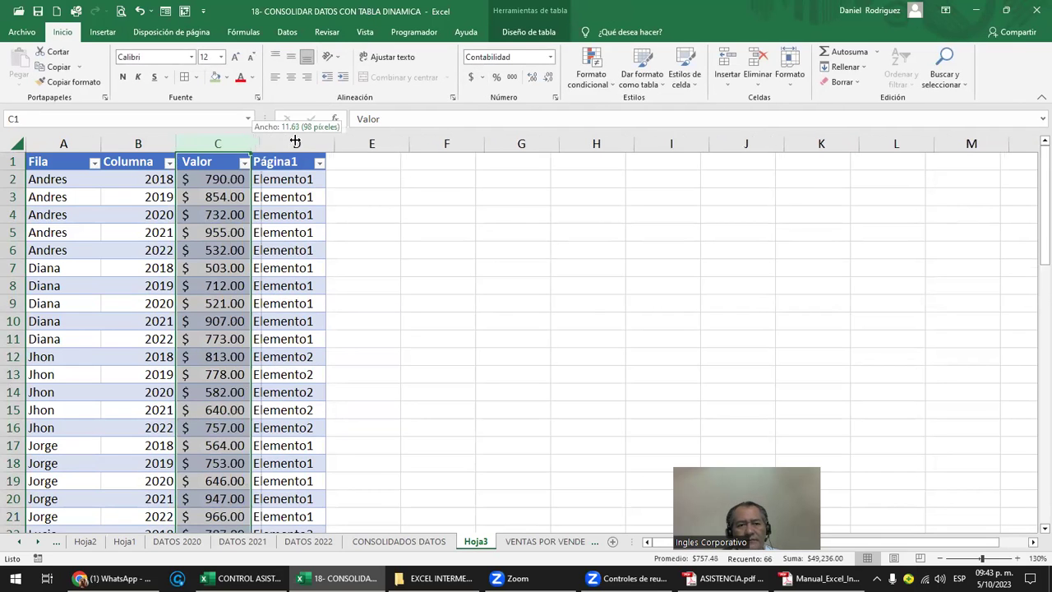
left_click_drag(252, 142, 305, 143)
left_click(511, 211)
left_click_drag(381, 145, 504, 145)
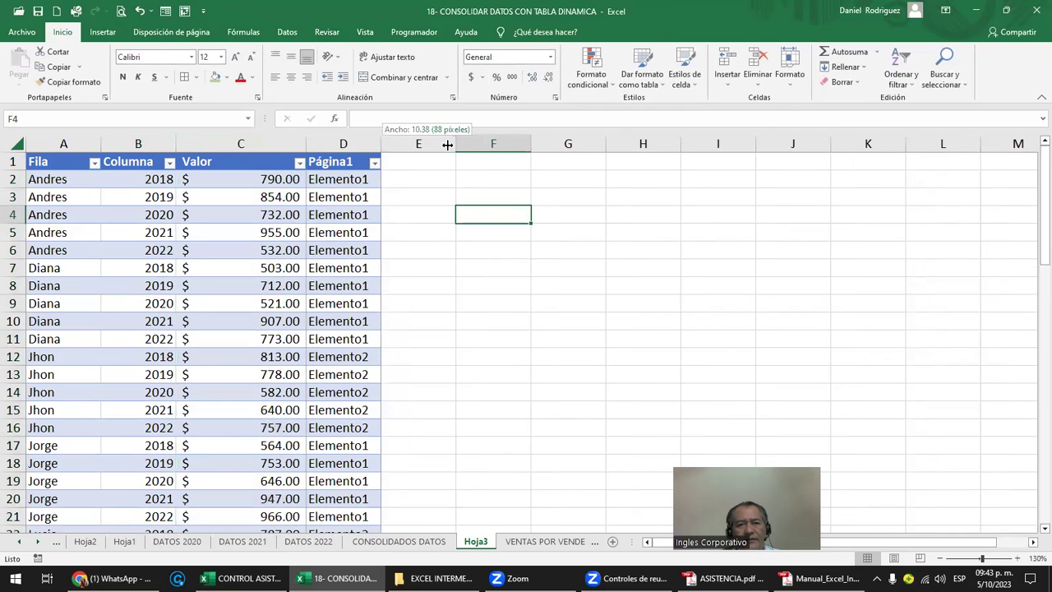
left_click(417, 179)
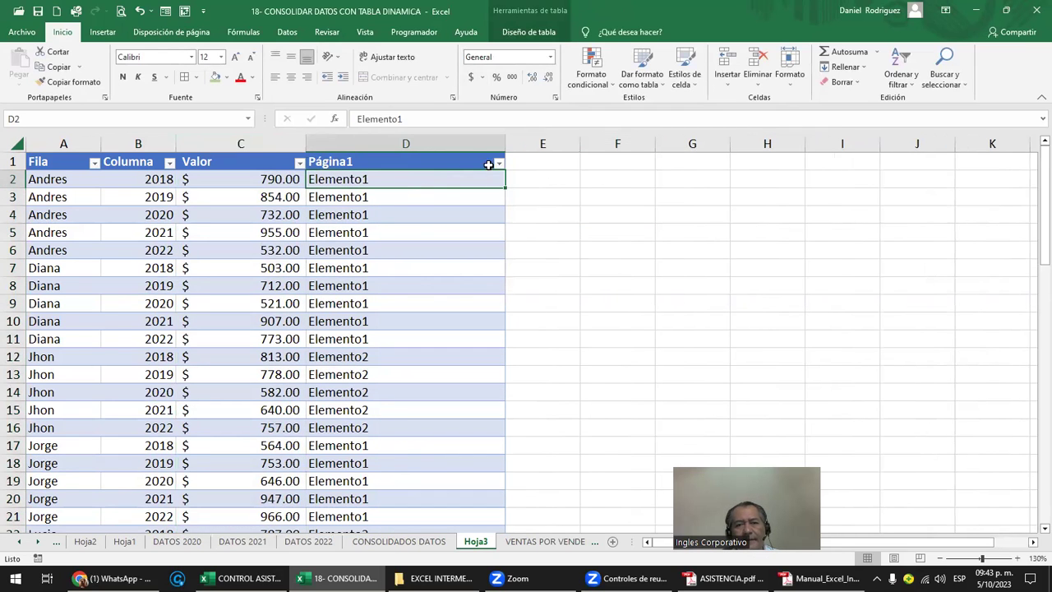
left_click(499, 164)
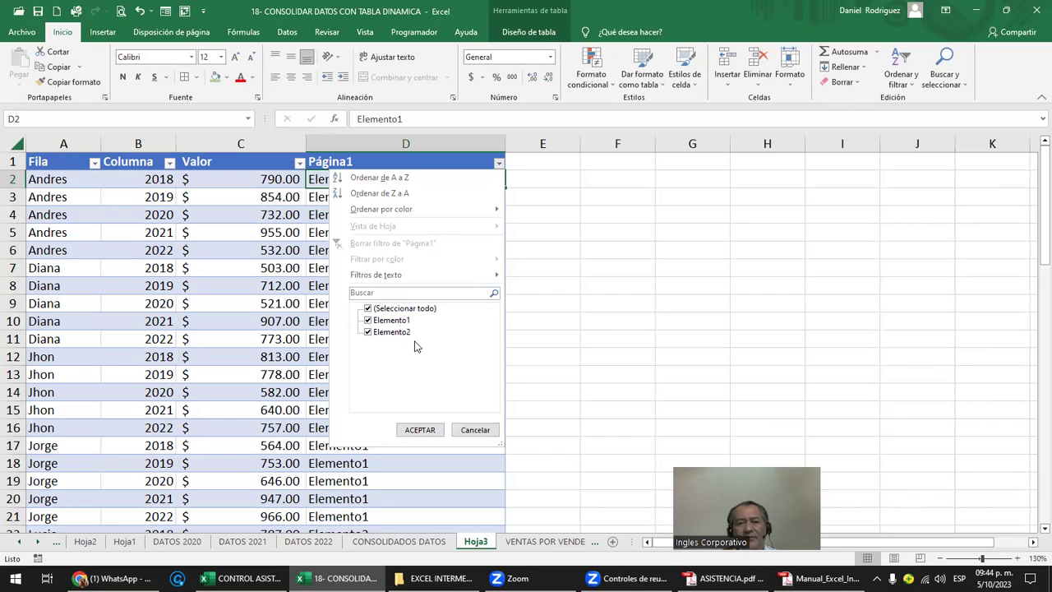
left_click(474, 430)
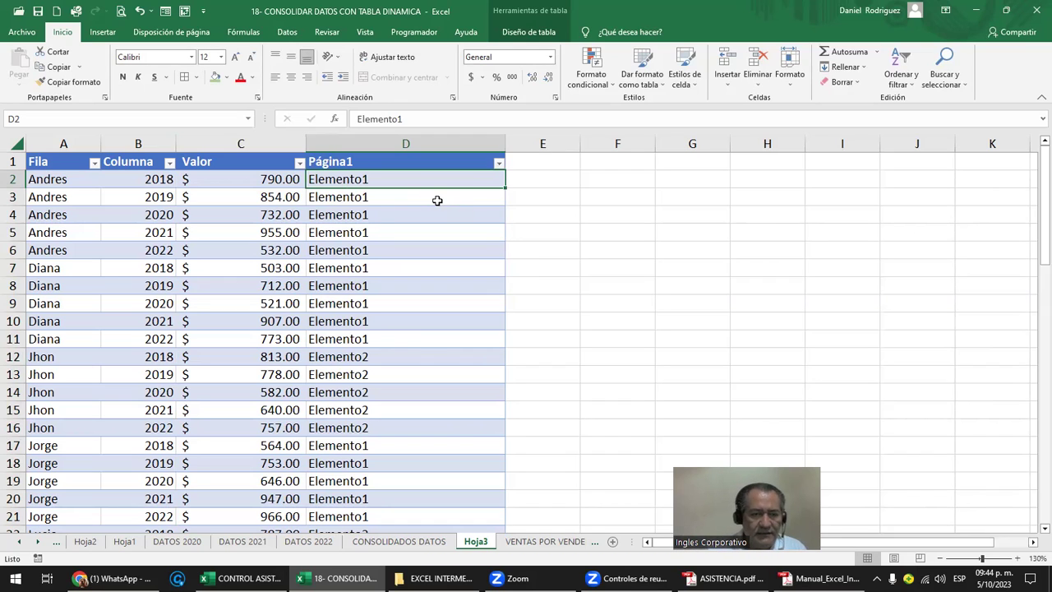
key("ctrl+b")
key("Escape")
double_click(380, 178)
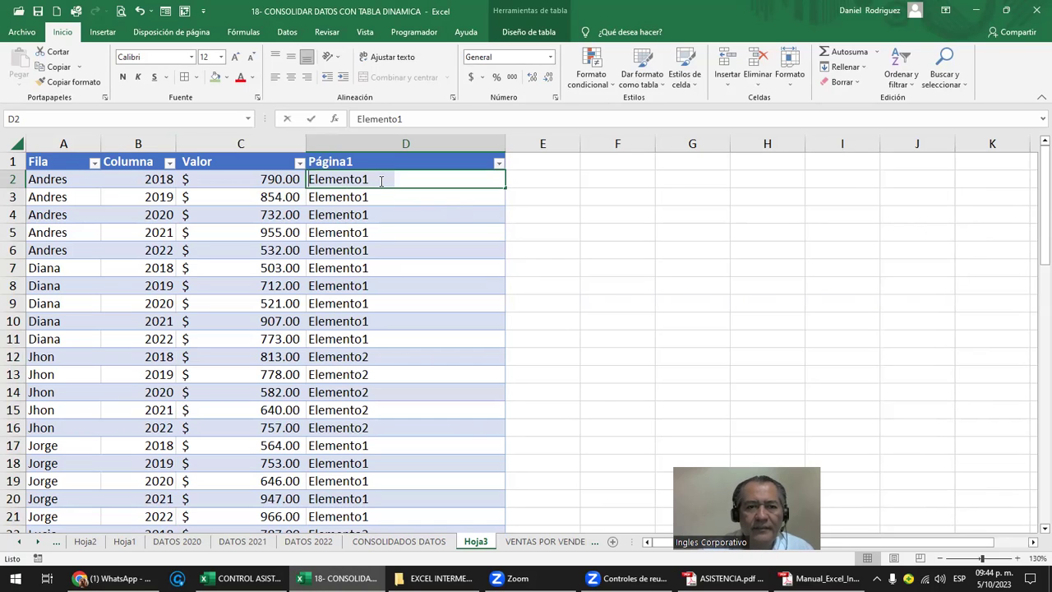
left_click_drag(381, 178, 271, 179)
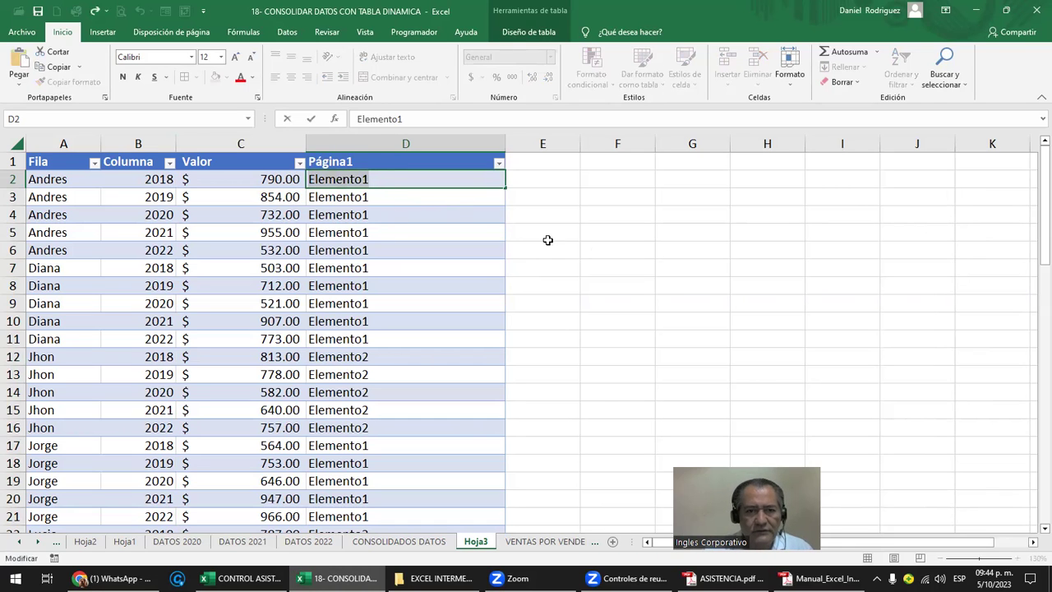
left_click(616, 247)
left_click(403, 175)
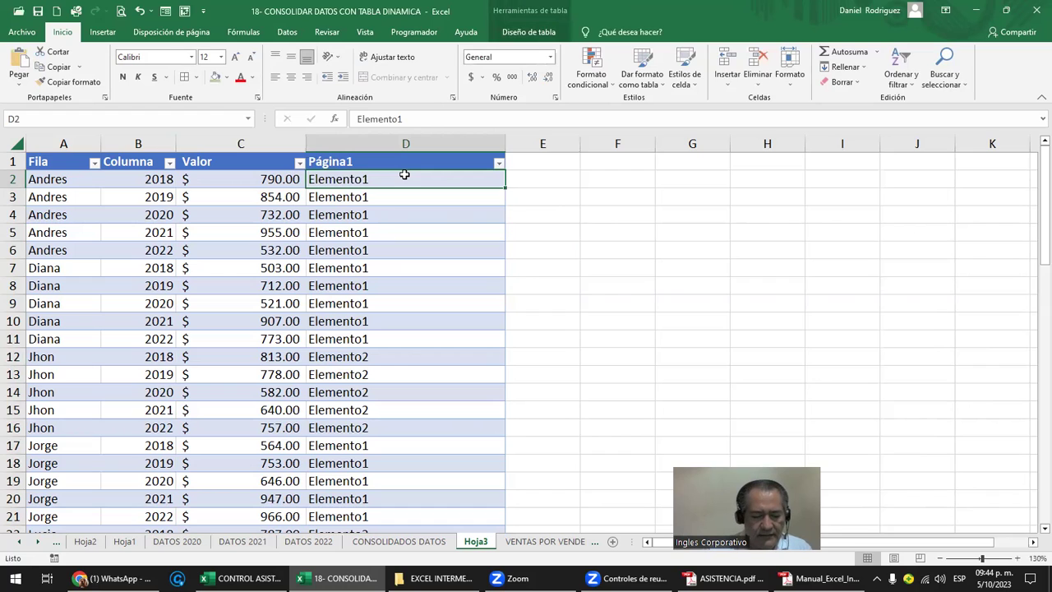
Step: Replace all Elemento1 with Sucursal 1, making 30 replacements
key("ctrl+l")
key("Tab")
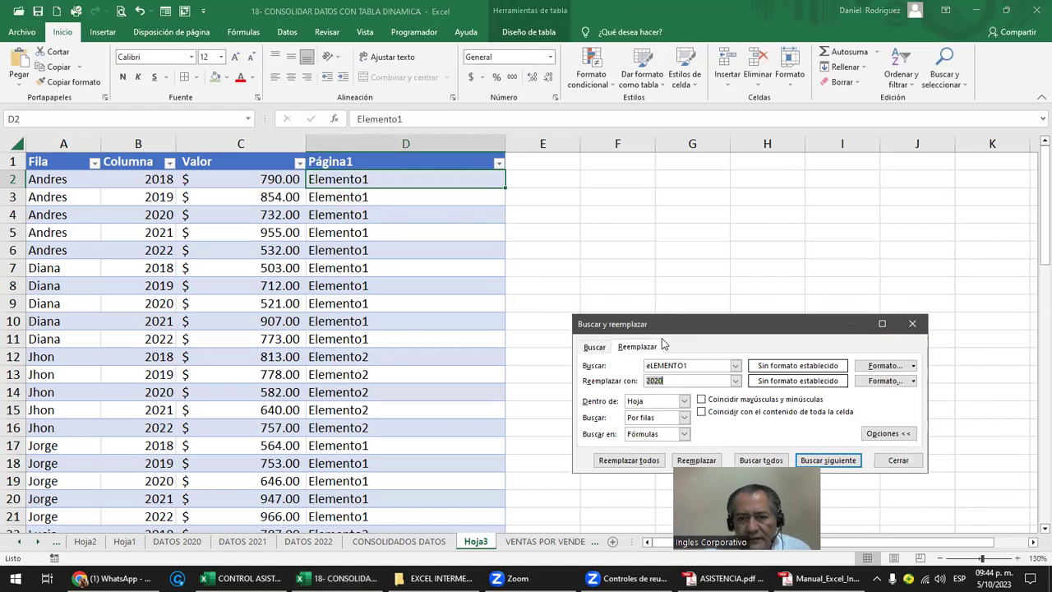
left_click_drag(682, 322, 621, 215)
left_click_drag(634, 261, 530, 267)
type("Elemento1")
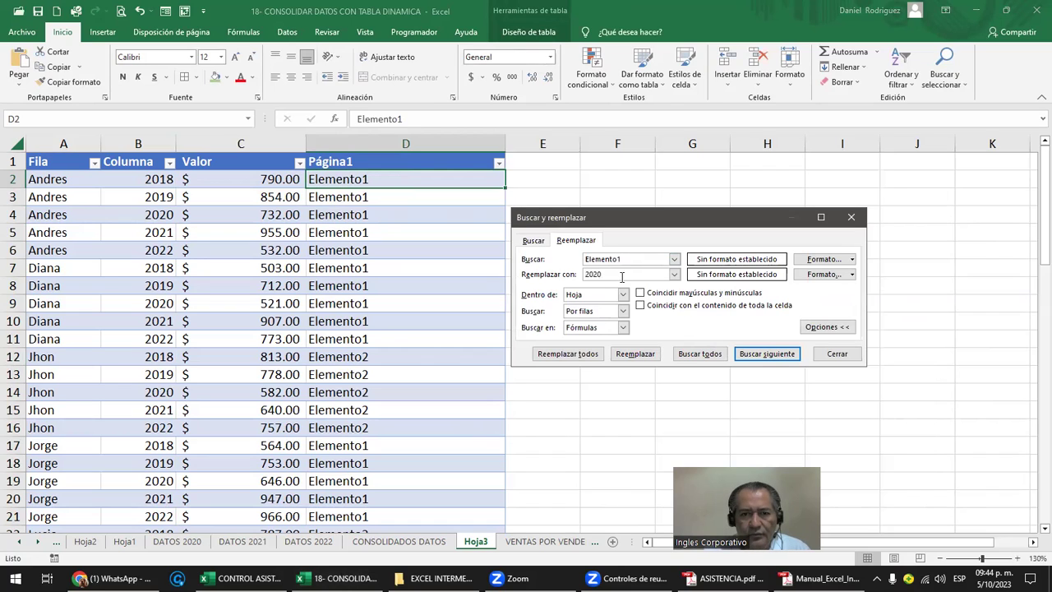
left_click_drag(618, 274, 538, 275)
type("Sucursal 1")
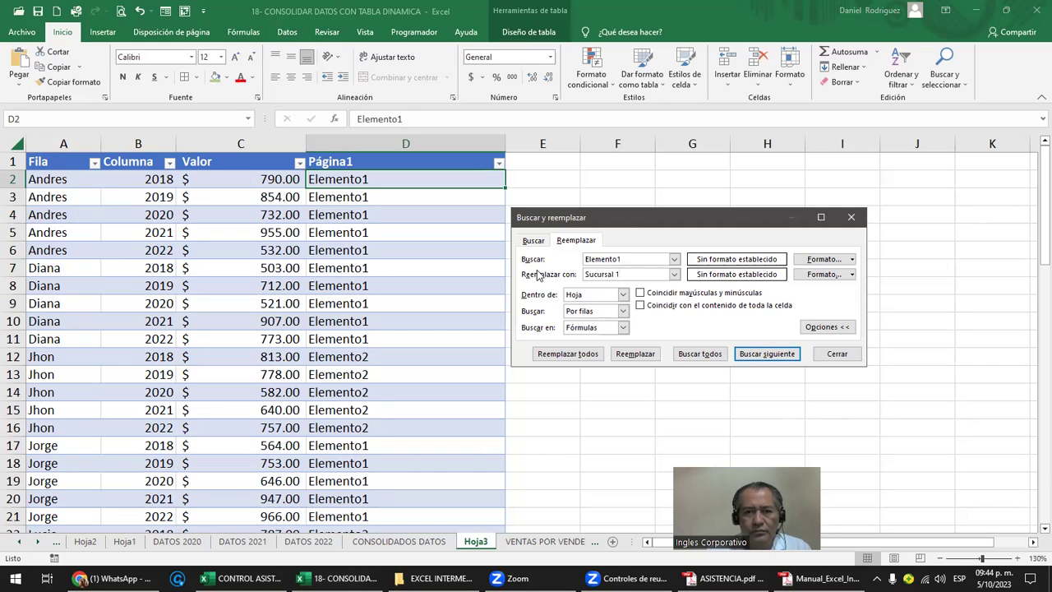
key("Return")
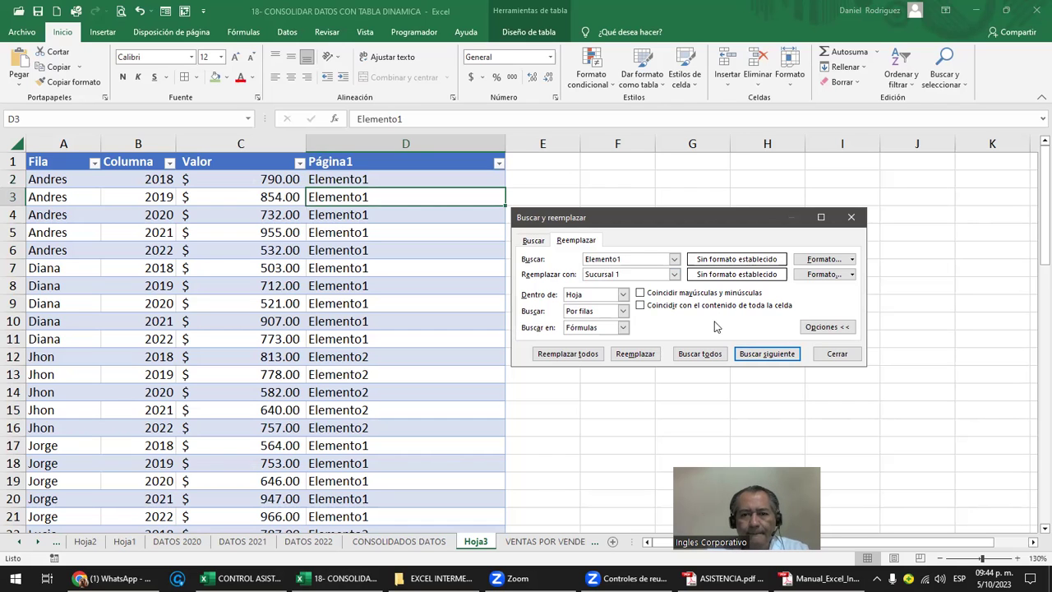
left_click(566, 354)
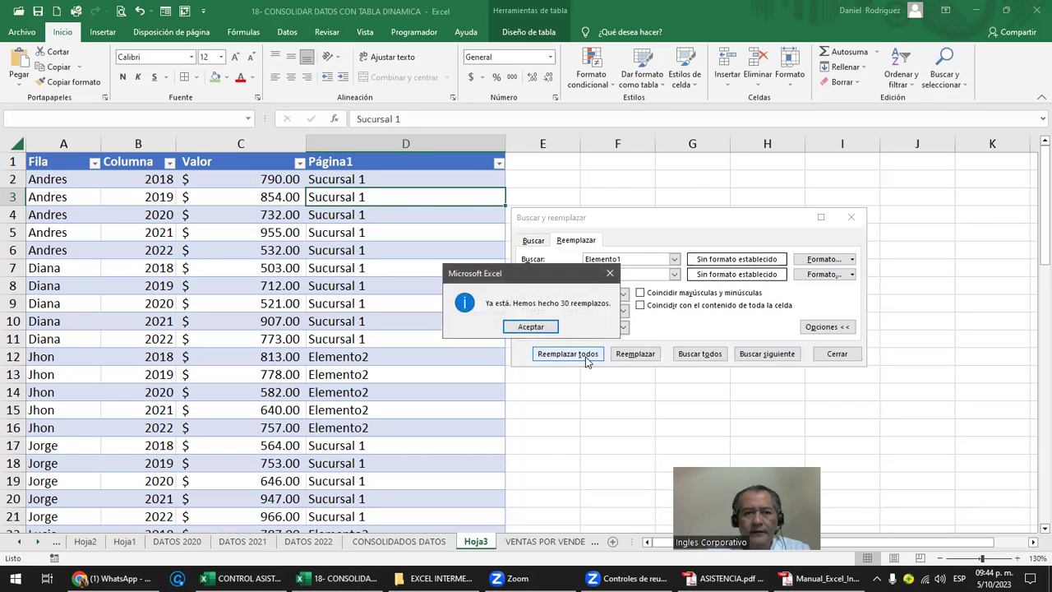
left_click(530, 327)
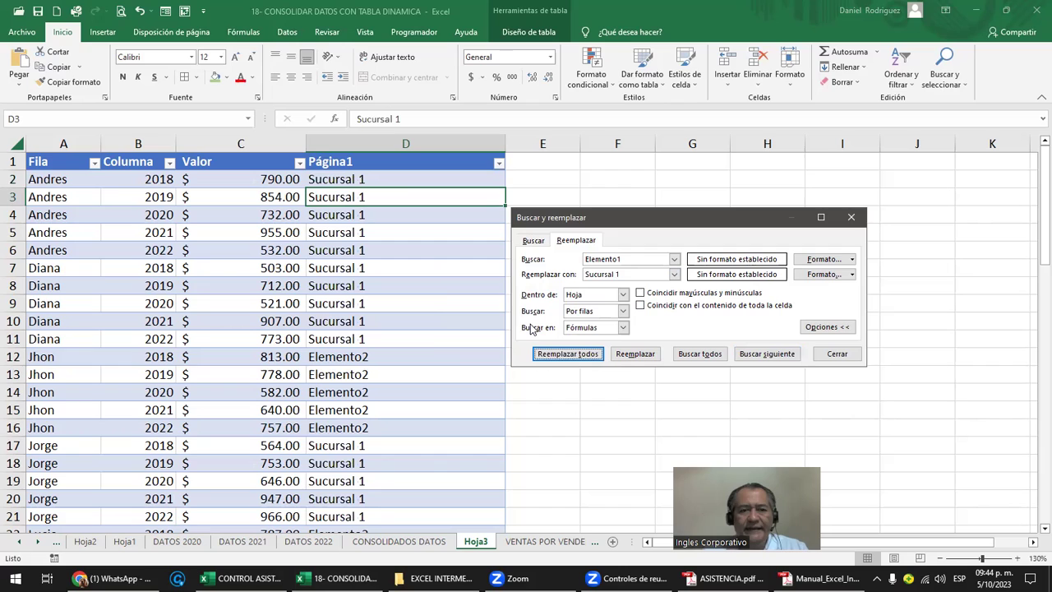
Step: Replace all Elemento2 with Sucursal 2 (35 replacements) and close the dialog
left_click(635, 259)
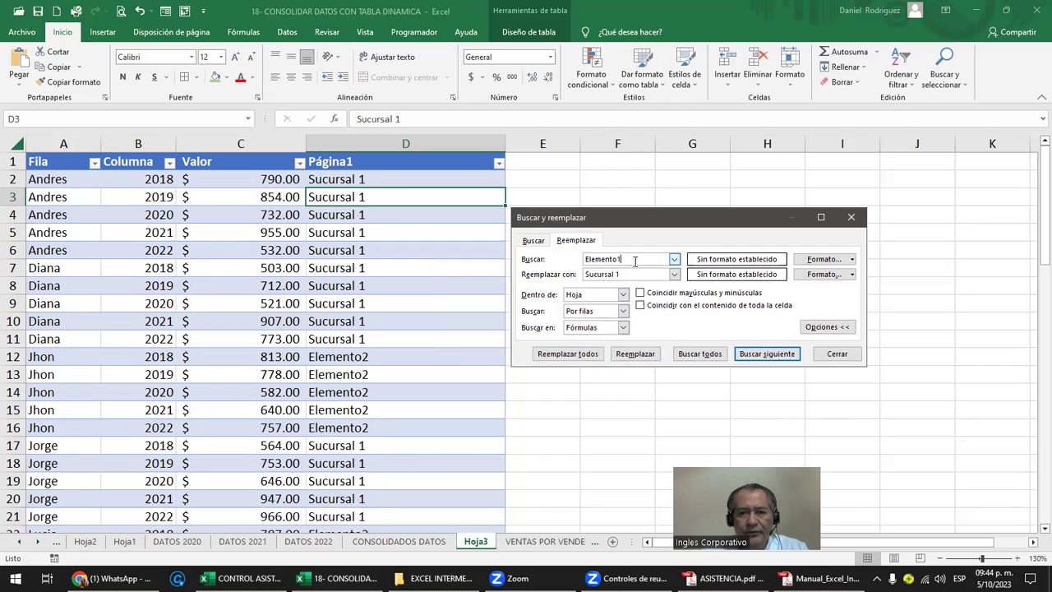
type("2")
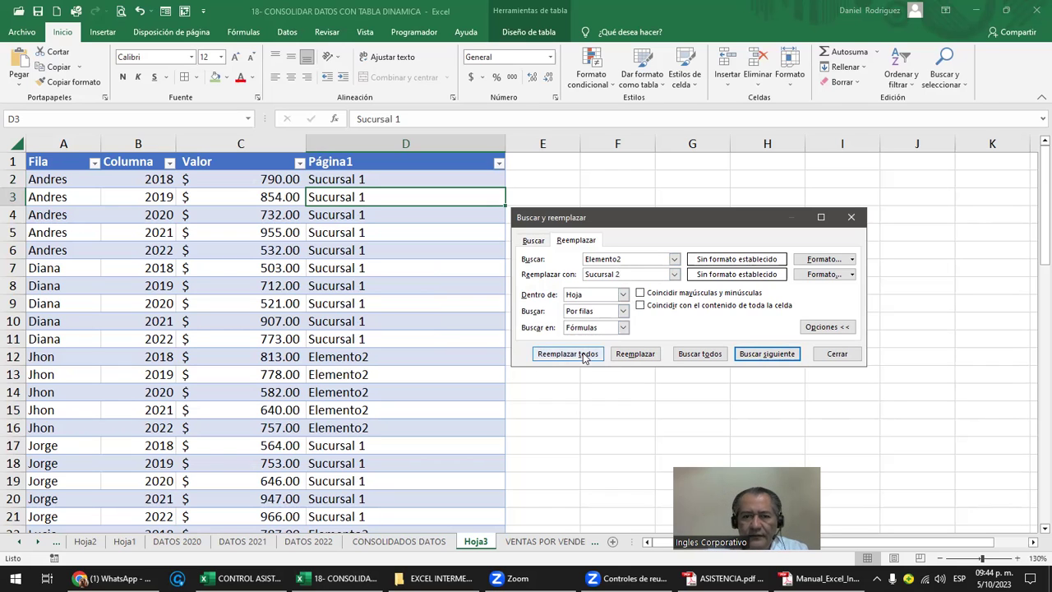
left_click(539, 353)
left_click(531, 326)
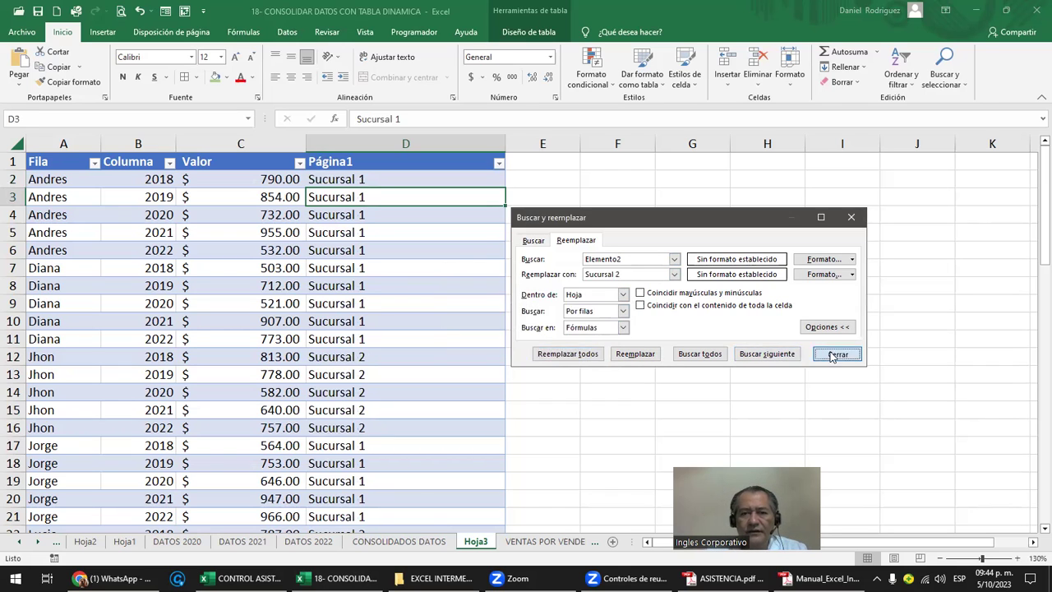
left_click(836, 353)
left_click(17, 144)
left_click(394, 196)
left_click(499, 164)
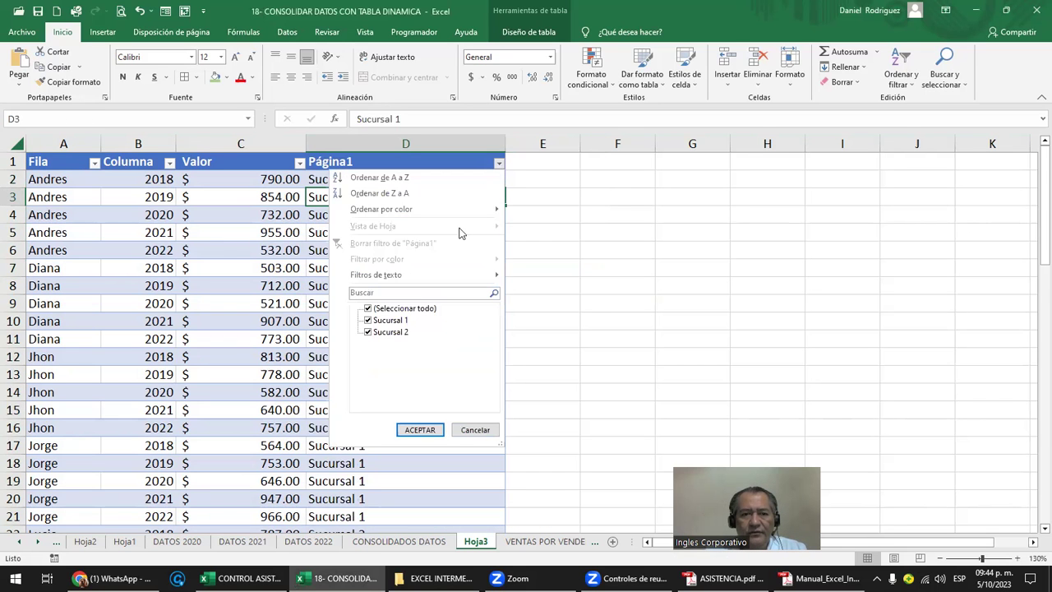
left_click(399, 308)
left_click(395, 308)
left_click(388, 320)
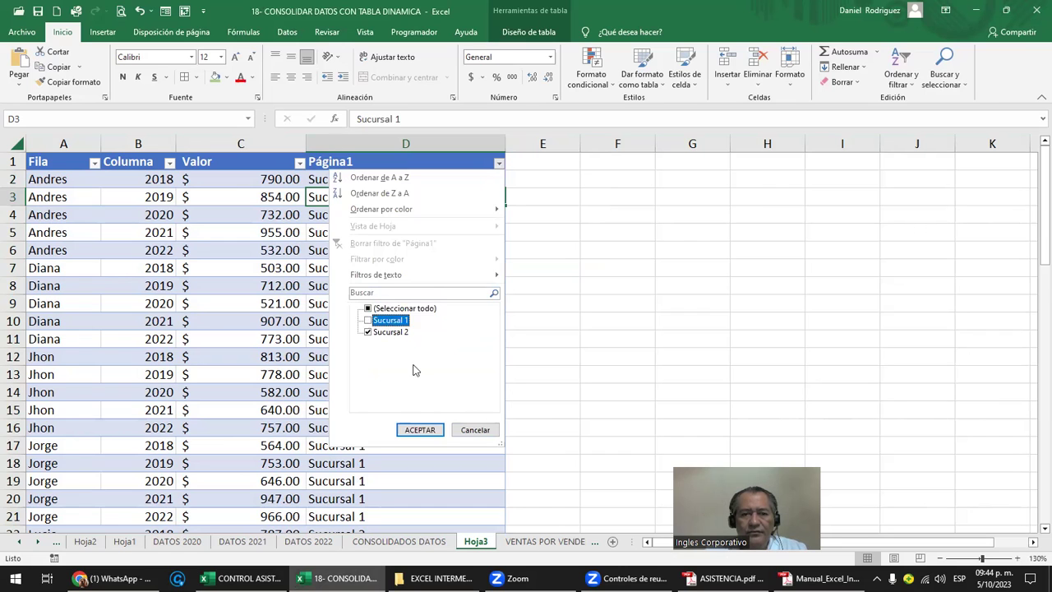
left_click(417, 429)
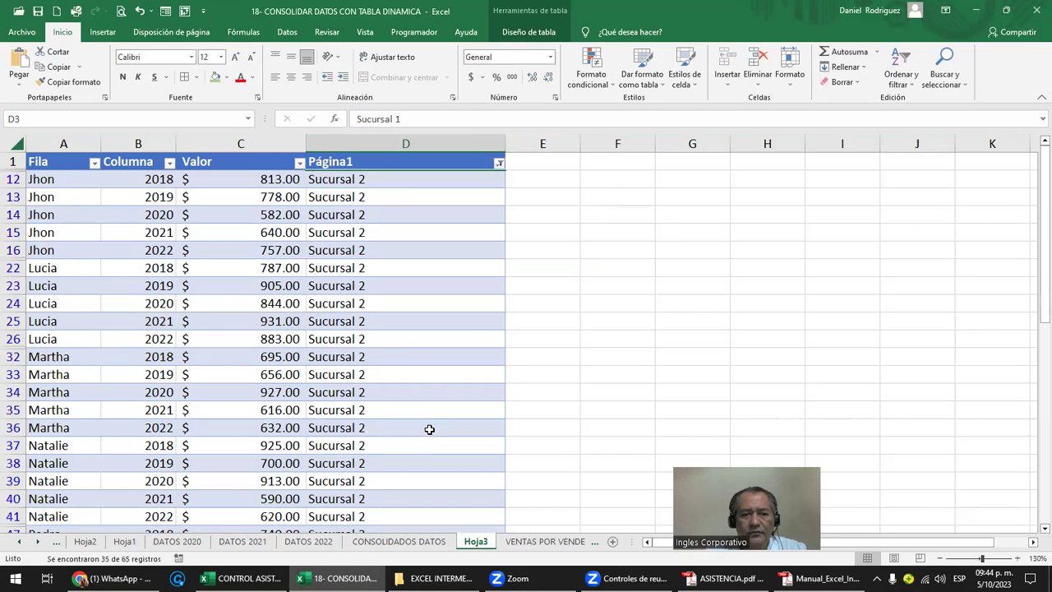
mouse_move(54, 179)
left_mouse_down()
mouse_move(57, 191)
mouse_move(372, 260)
mouse_move(370, 249)
left_mouse_up()
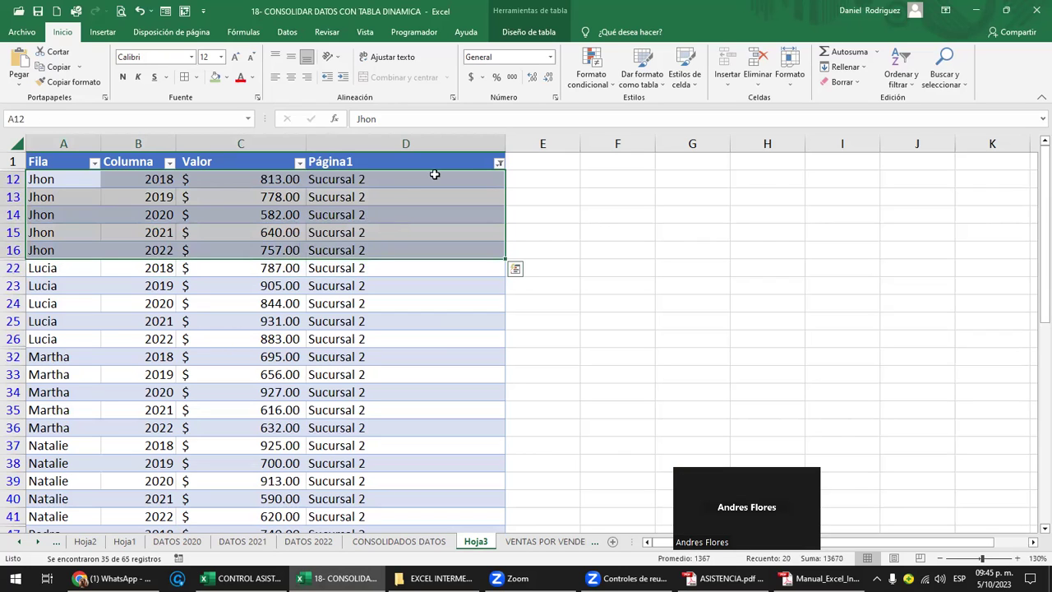
left_click(498, 162)
left_click(384, 244)
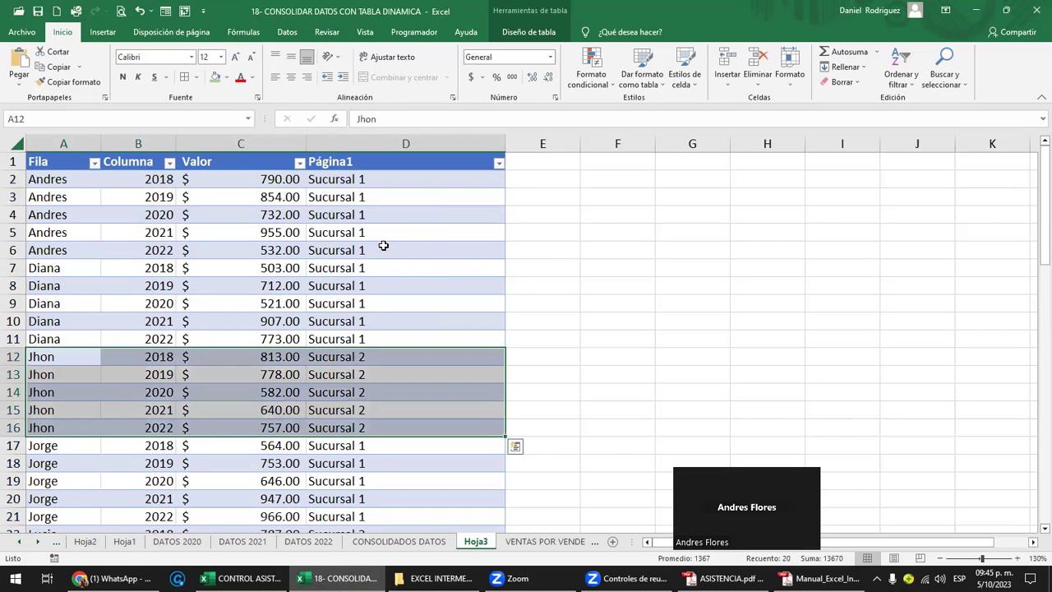
left_click(564, 201)
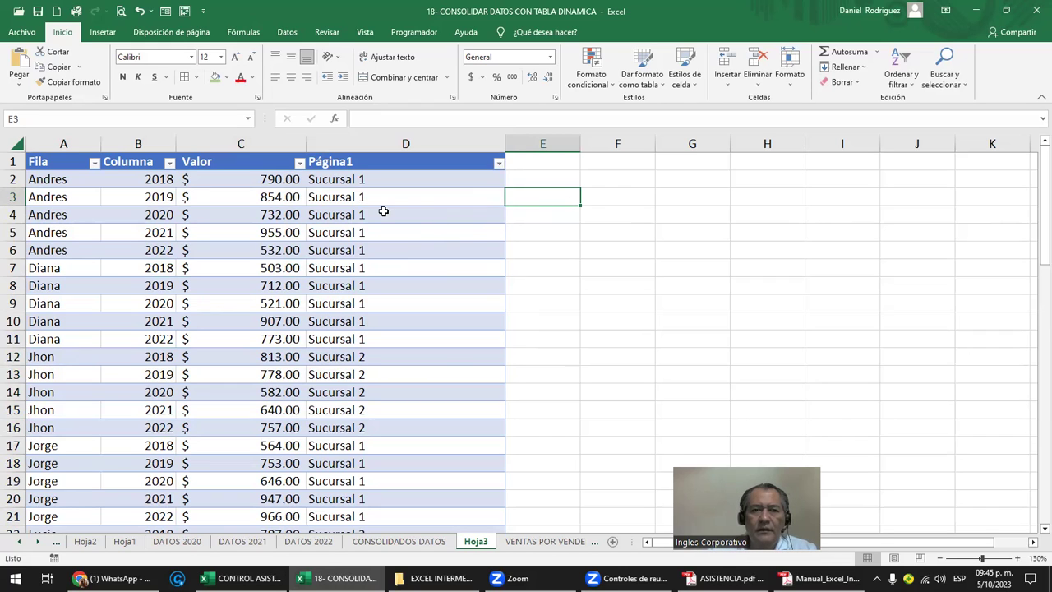
Step: Reopen find and replace from cell D2, check the Elemento2 to Sucursal 2 entries, then close it
left_click(359, 180)
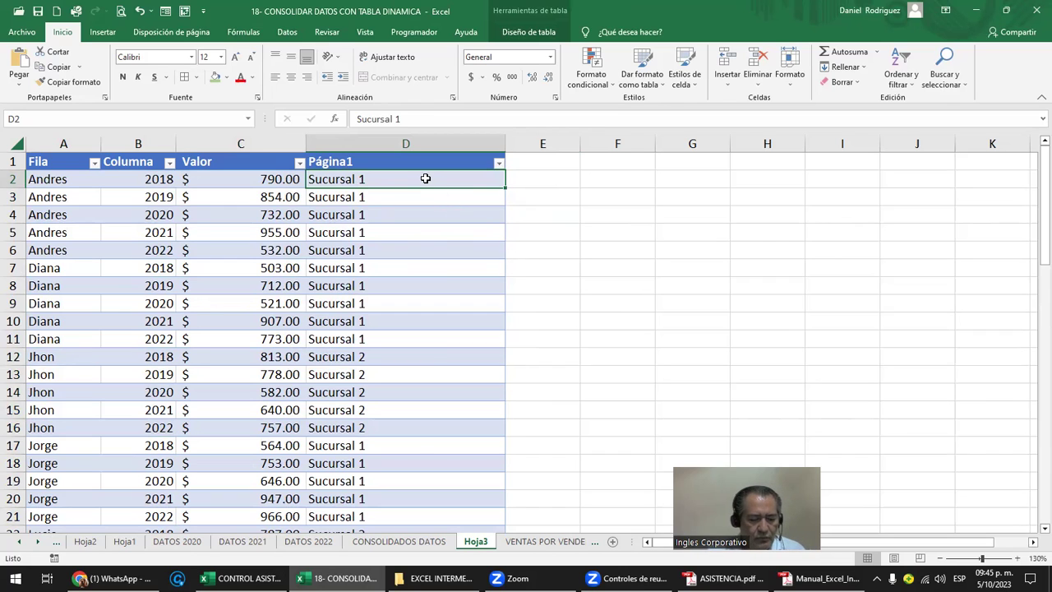
key("ctrl+b")
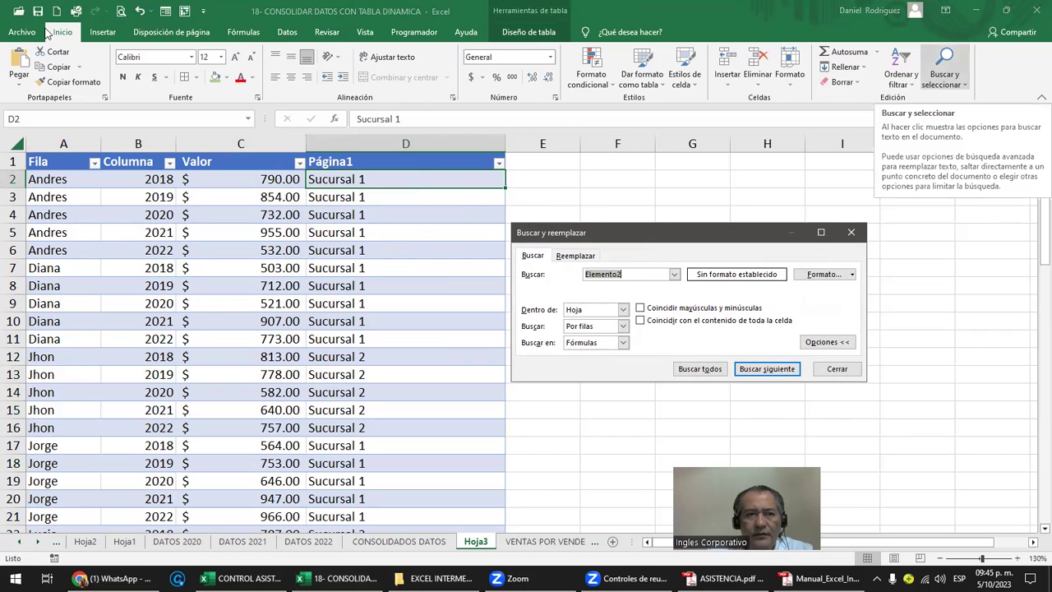
left_click_drag(644, 234, 648, 193)
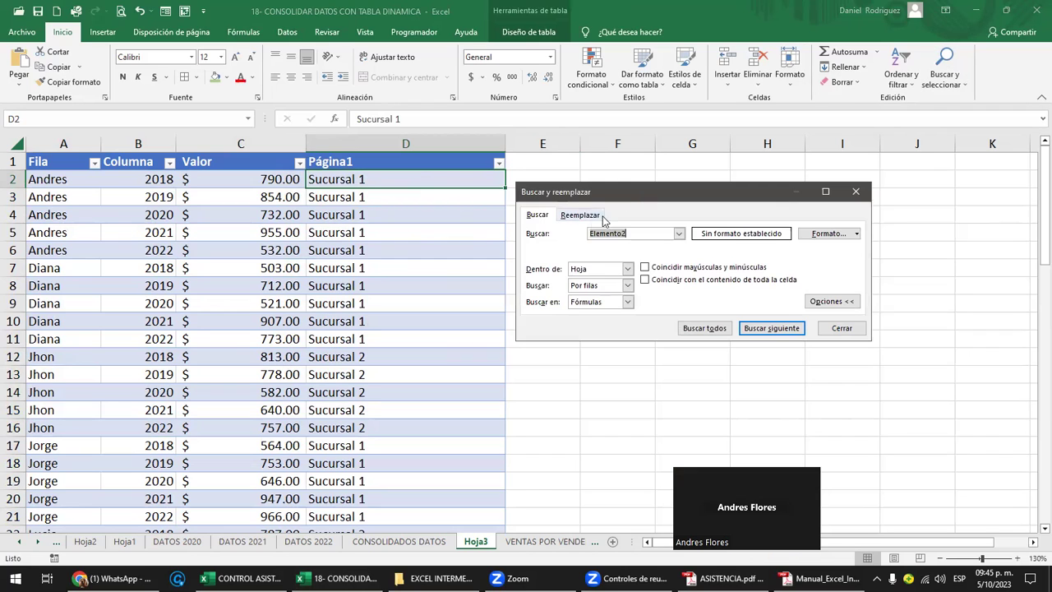
left_click(582, 214)
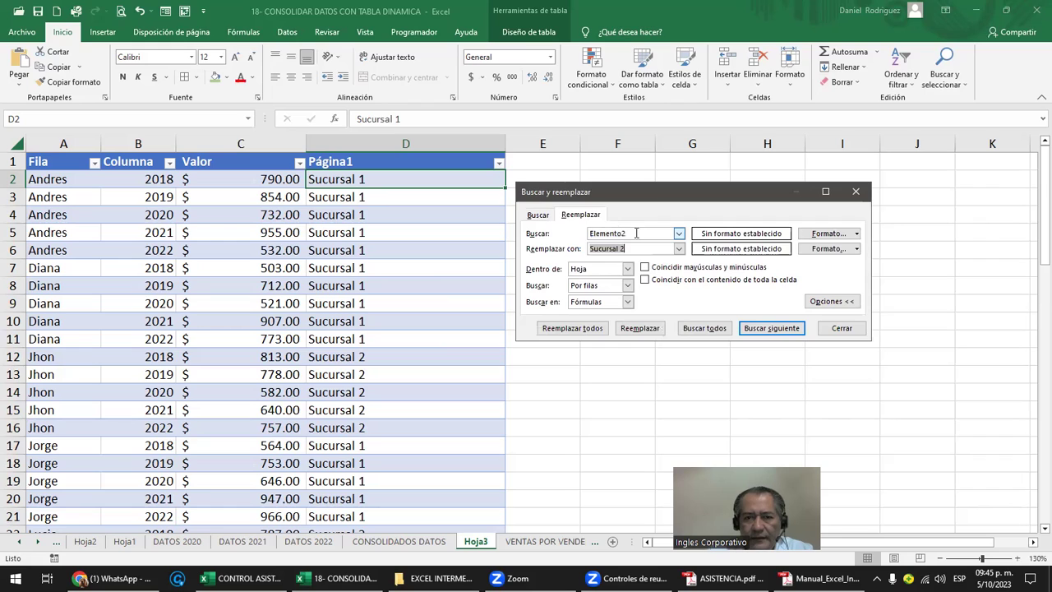
left_click_drag(635, 235, 578, 236)
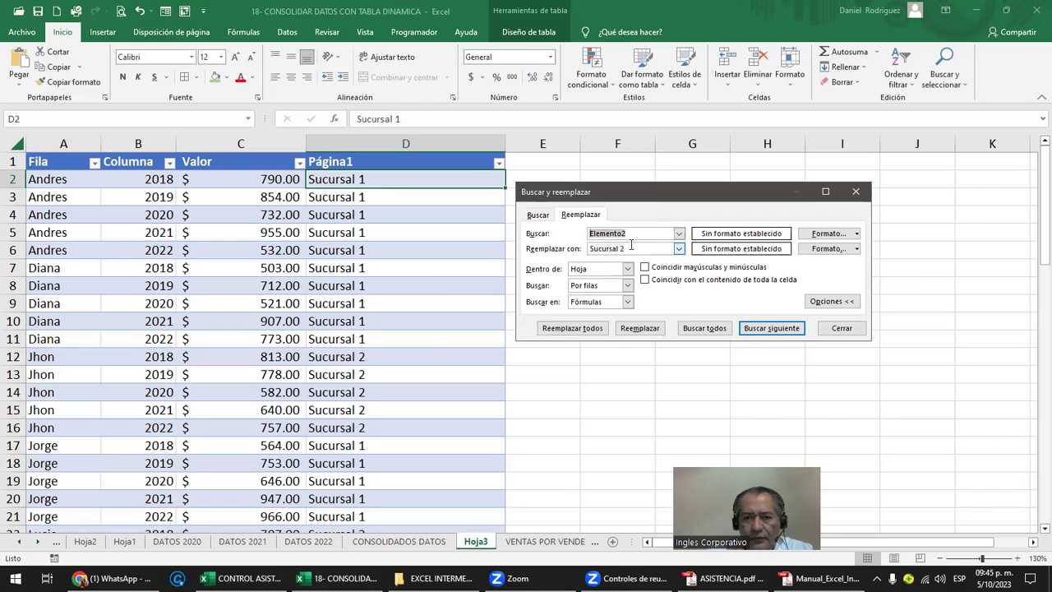
key("Tab")
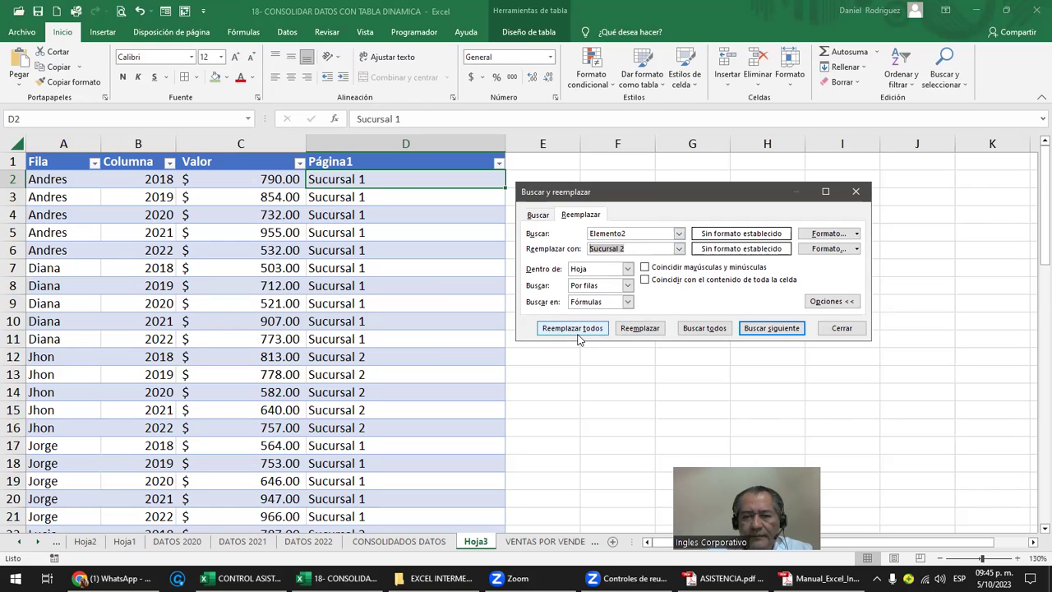
left_click(855, 192)
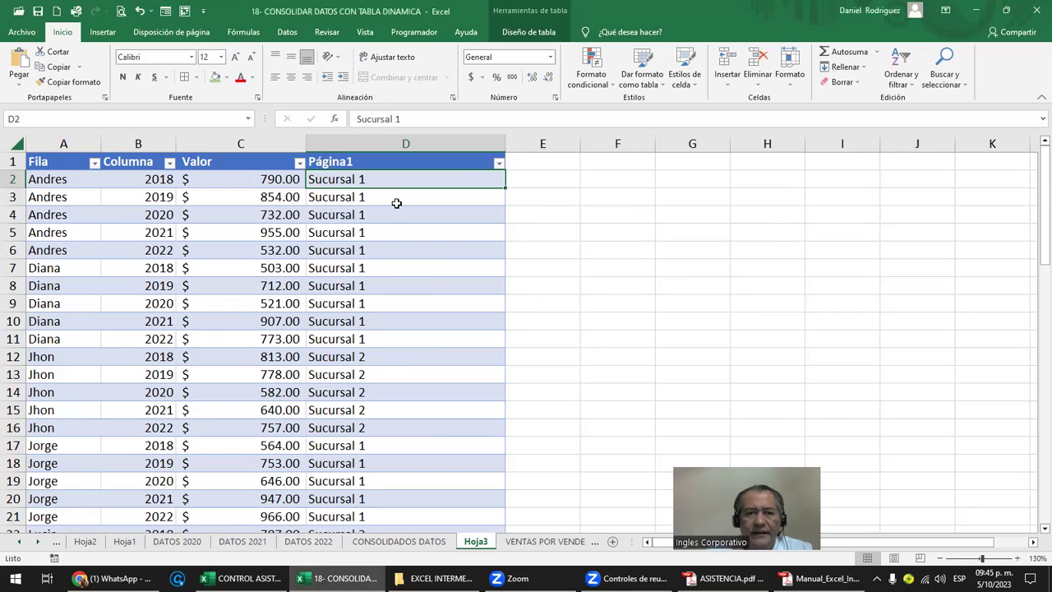
left_click(544, 541)
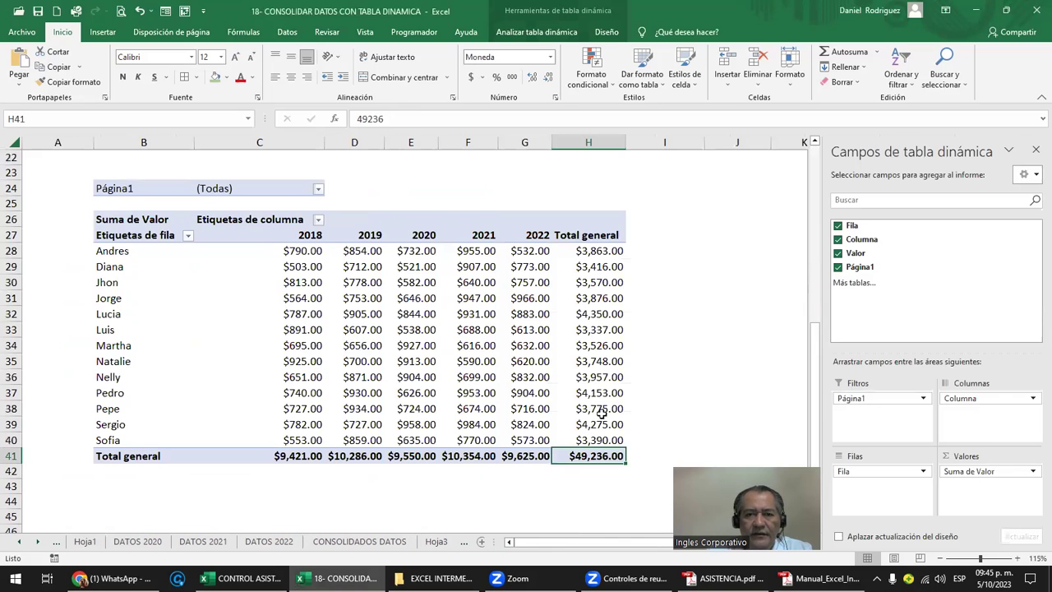
scroll(600, 364, "up", 6)
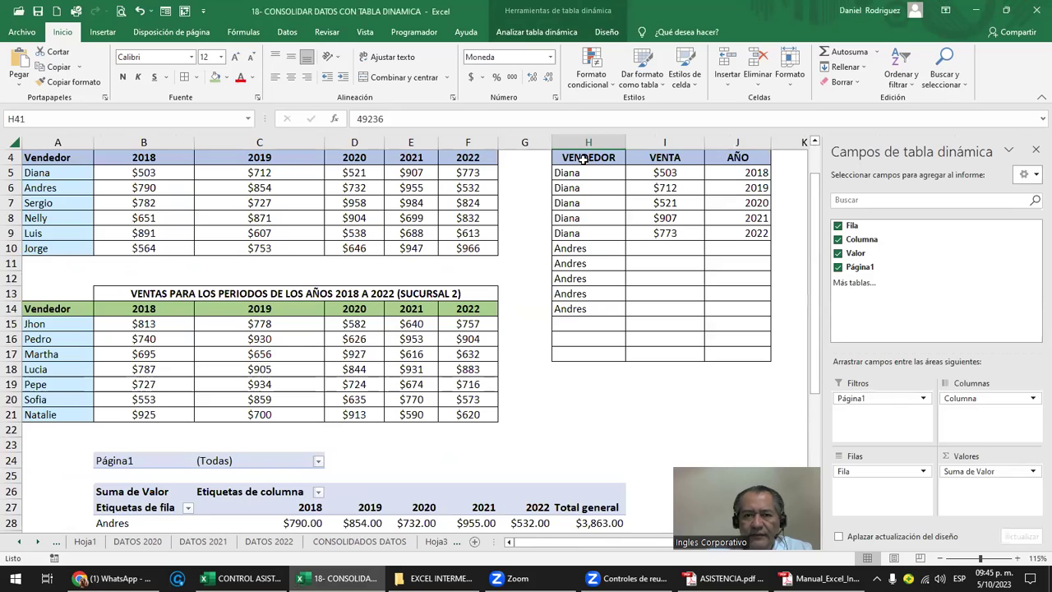
scroll(582, 158, "up", 1)
left_click_drag(579, 206, 752, 397)
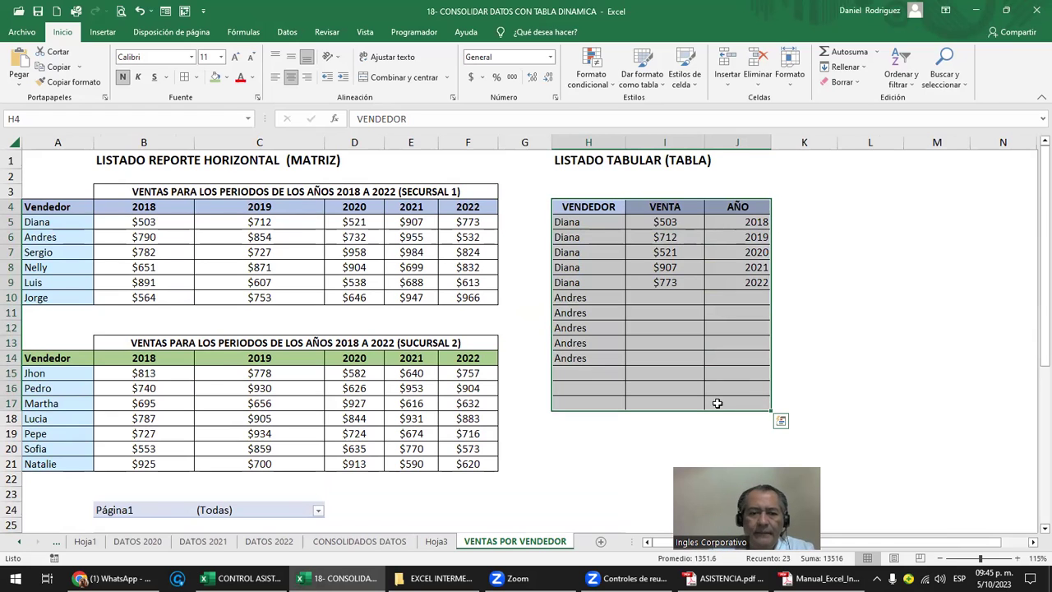
left_click(436, 542)
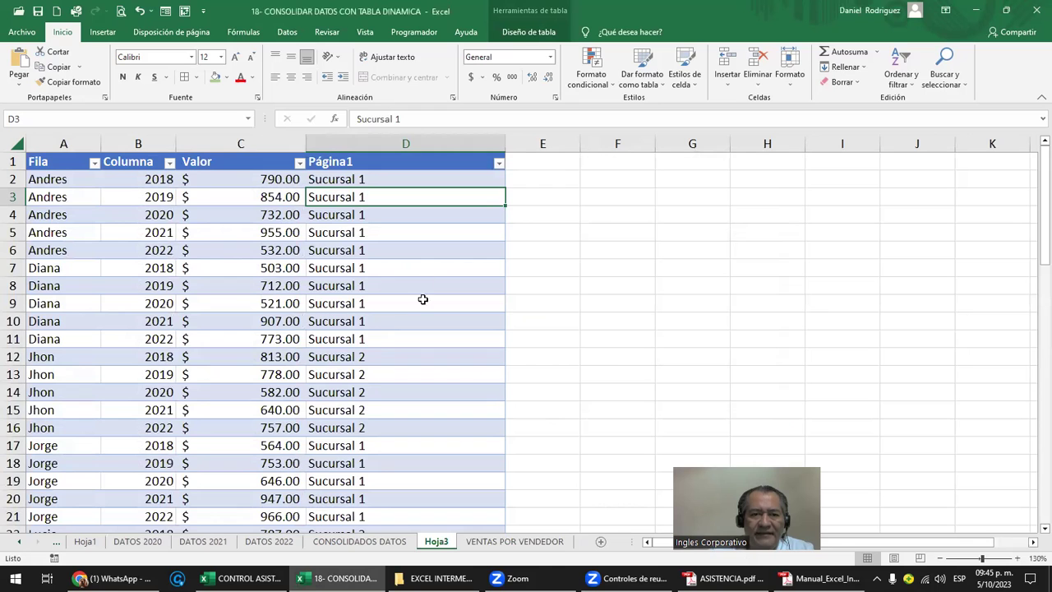
scroll(298, 240, "down", 5)
scroll(298, 240, "up", 5)
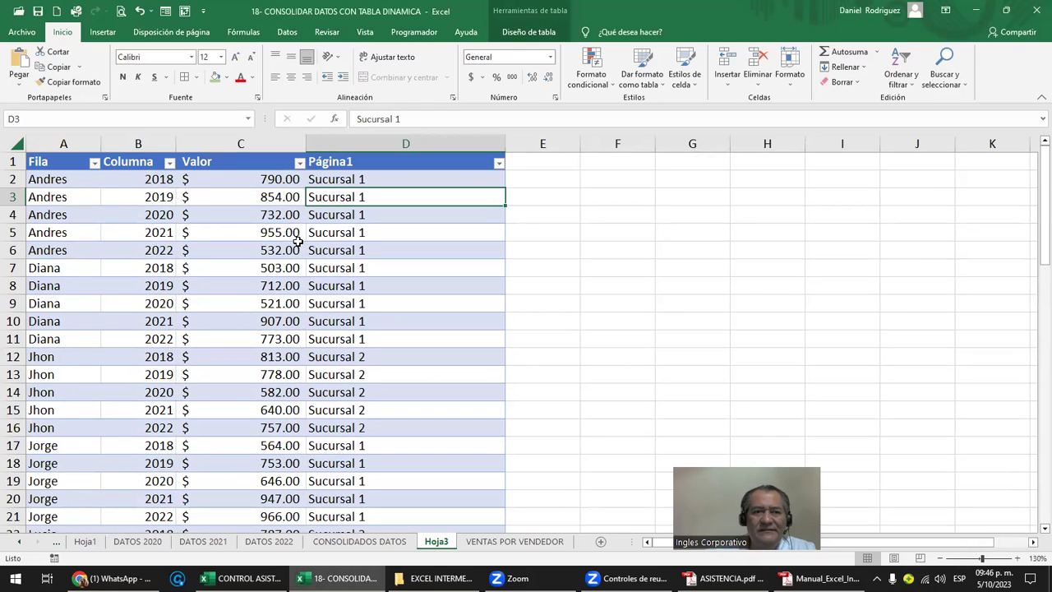
left_click(237, 160)
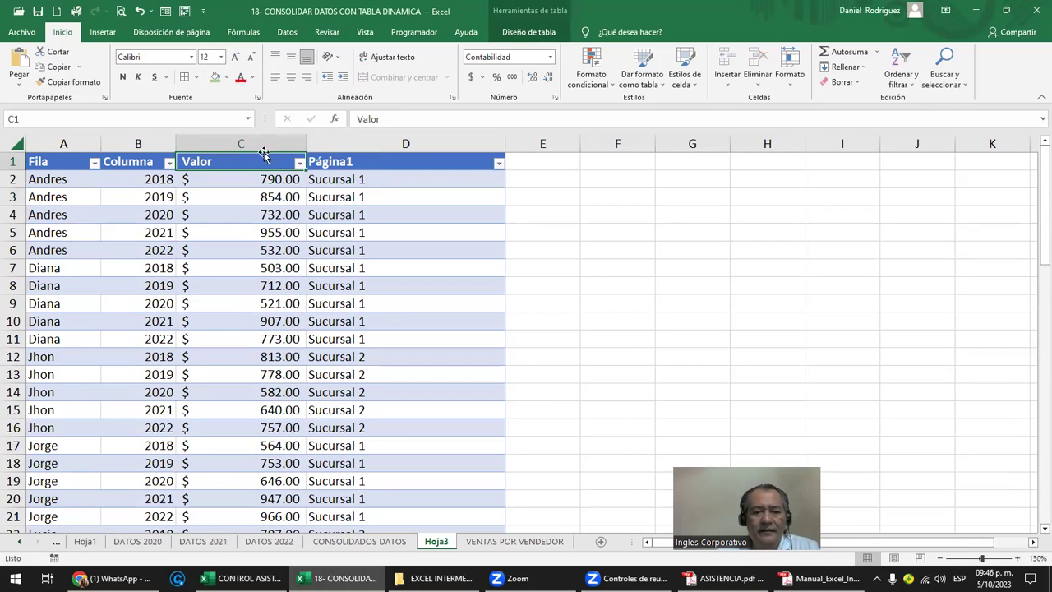
left_click(513, 543)
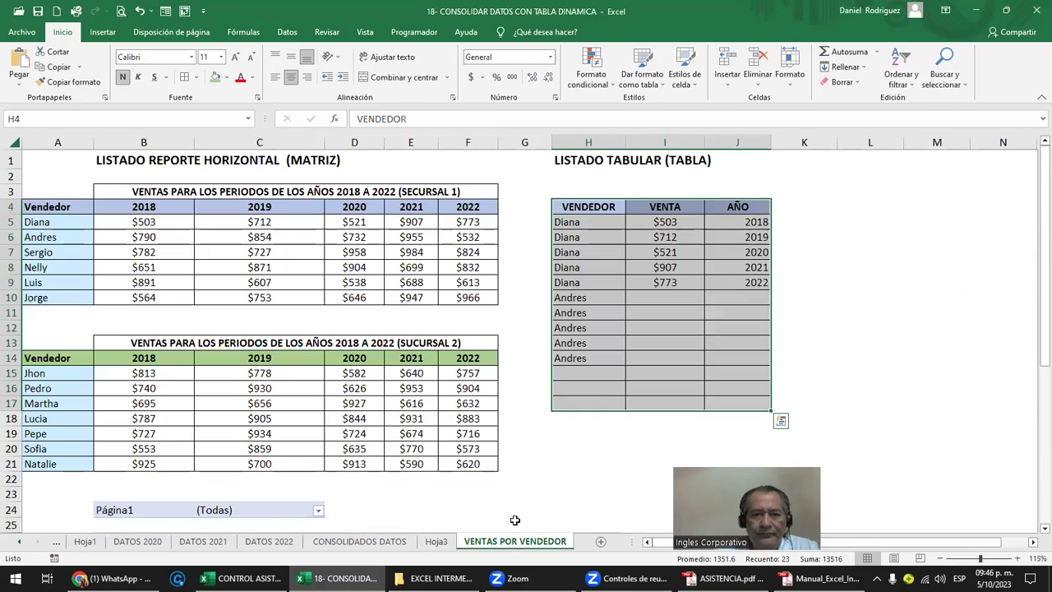
scroll(495, 507, "down", 4)
scroll(484, 498, "down", 1)
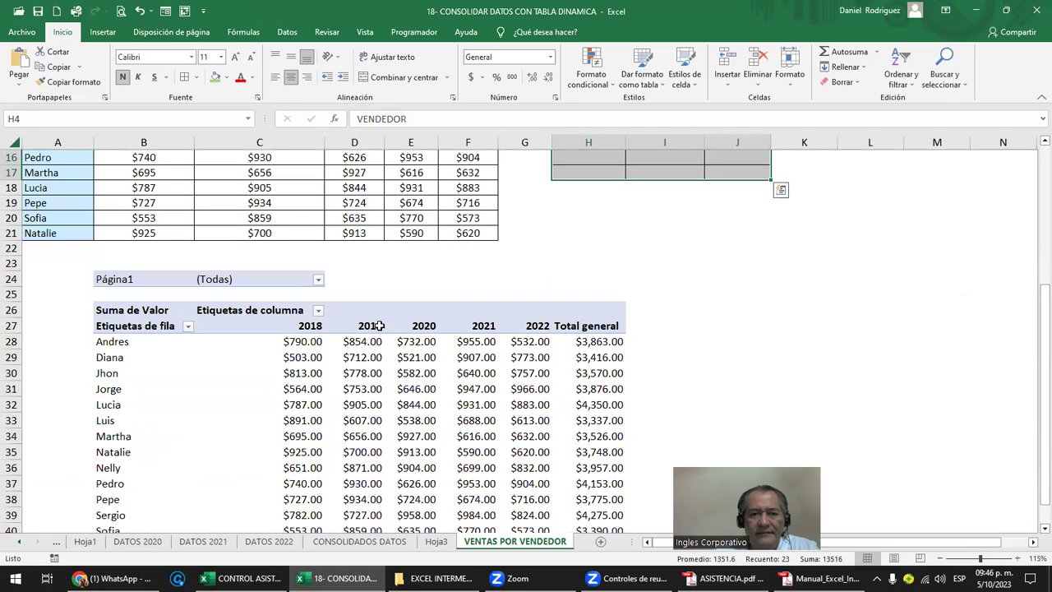
left_click(380, 325)
scroll(380, 325, "down", 2)
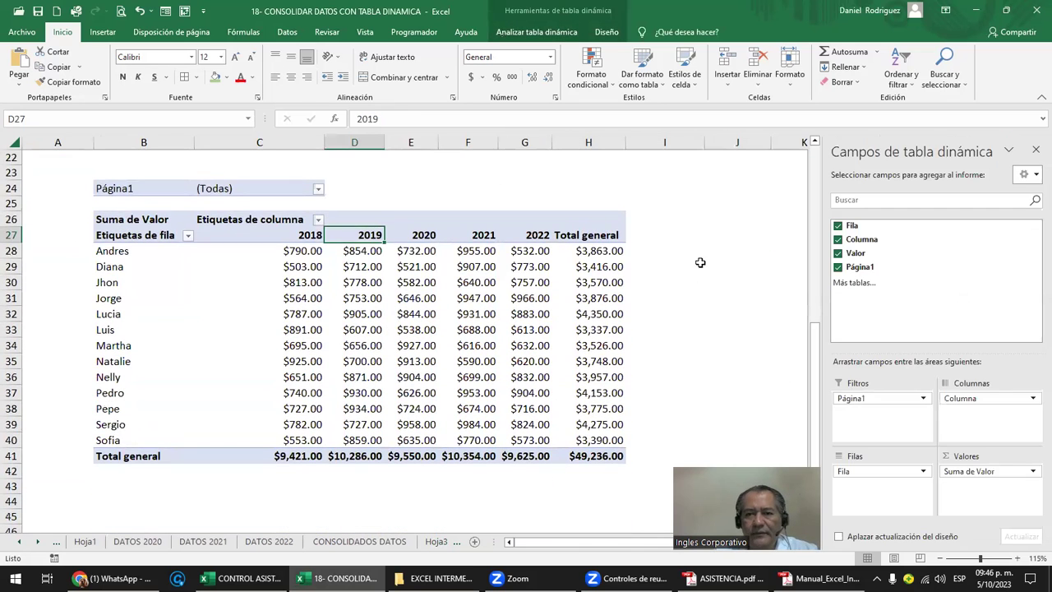
left_click(699, 263)
key("Right")
key("Right")
key("Right")
key("Right")
key("Right")
key("Right")
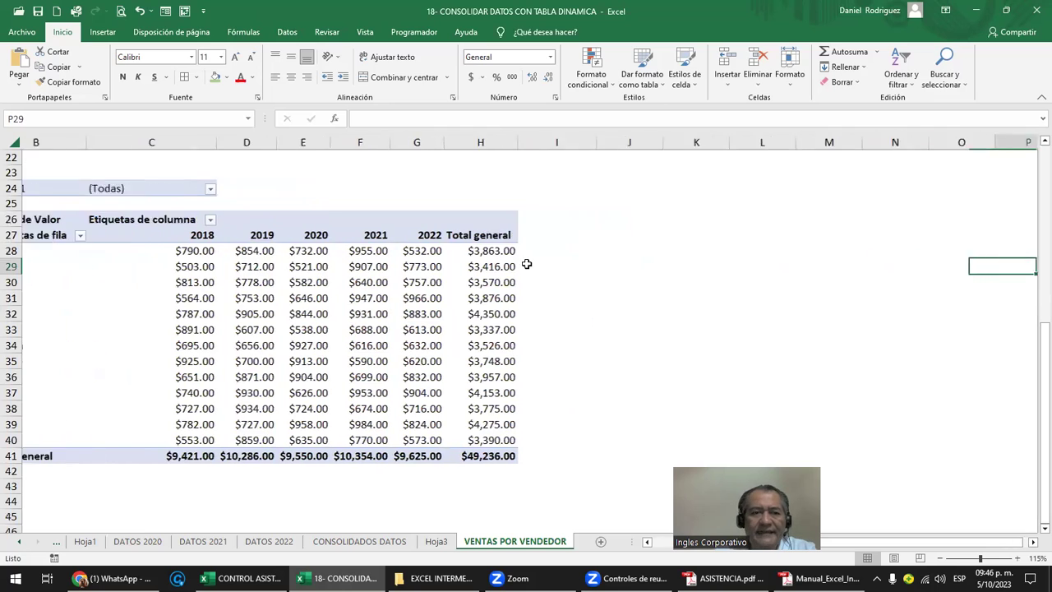
key("Right")
left_click(273, 218)
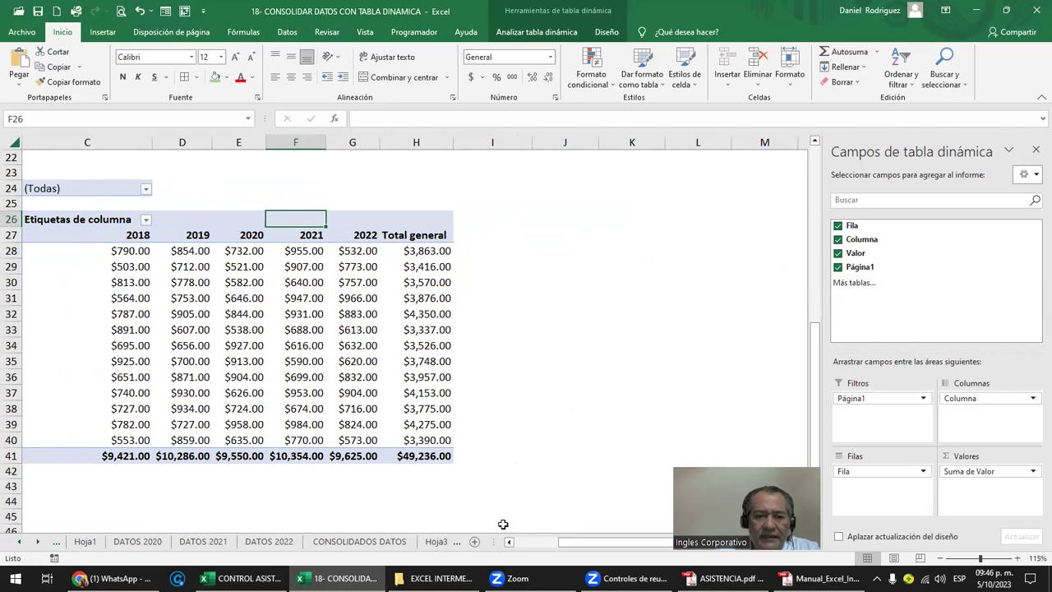
left_click(434, 544)
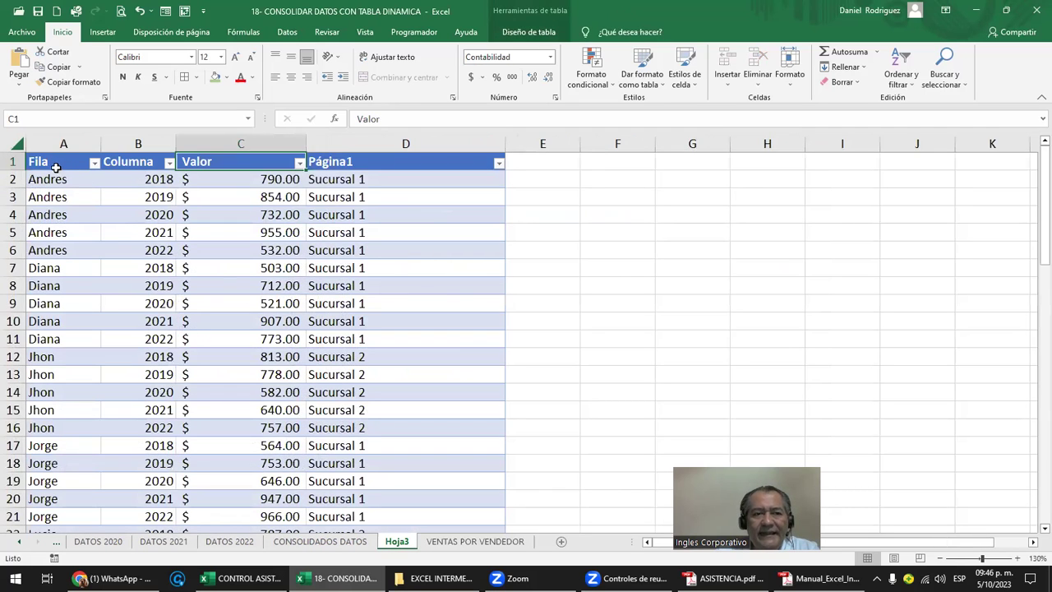
left_click_drag(56, 167, 433, 514)
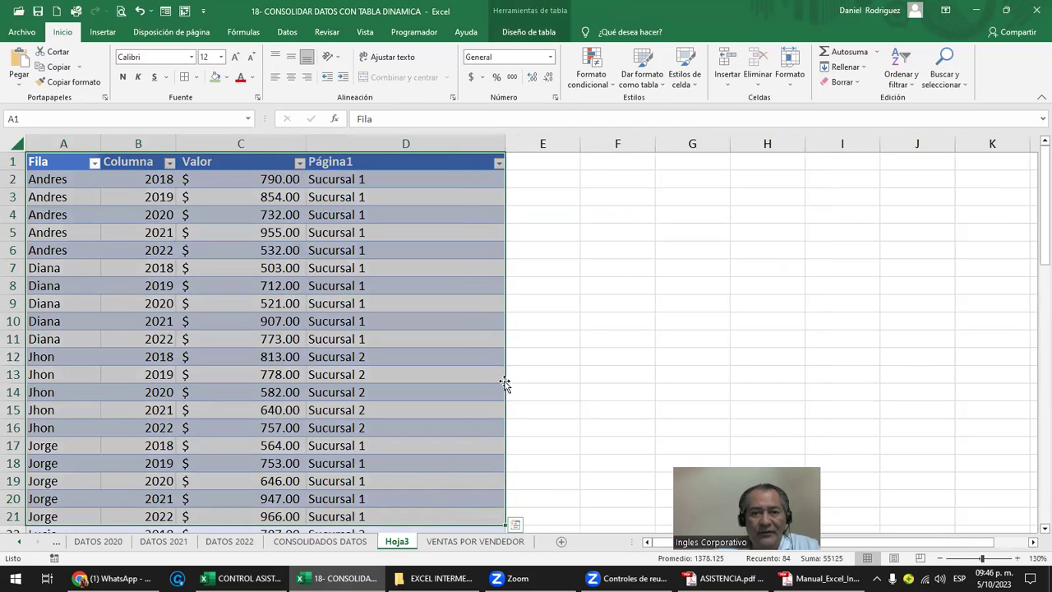
left_click(555, 308)
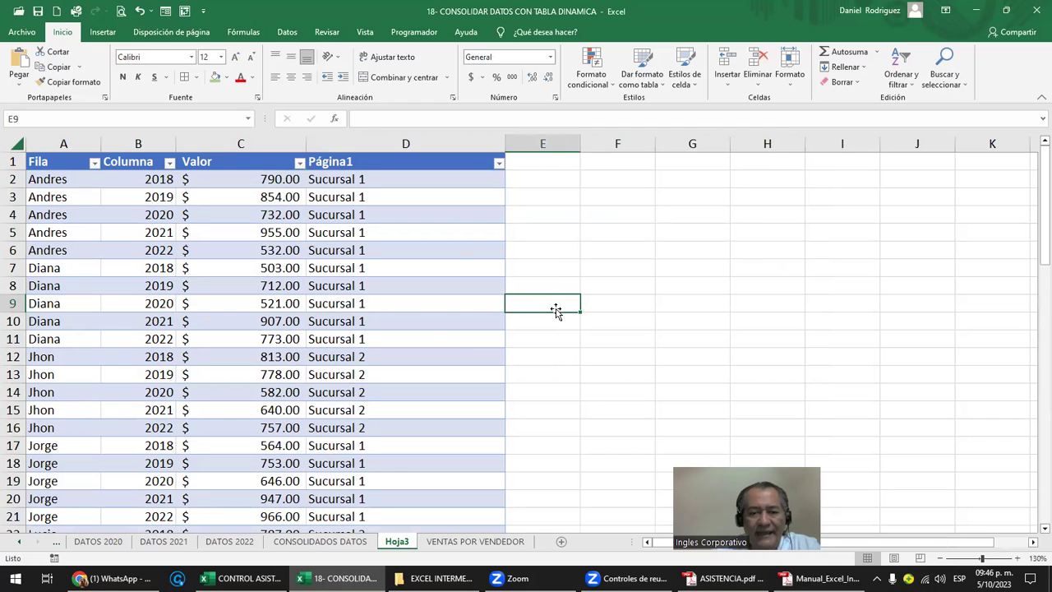
left_click(447, 542)
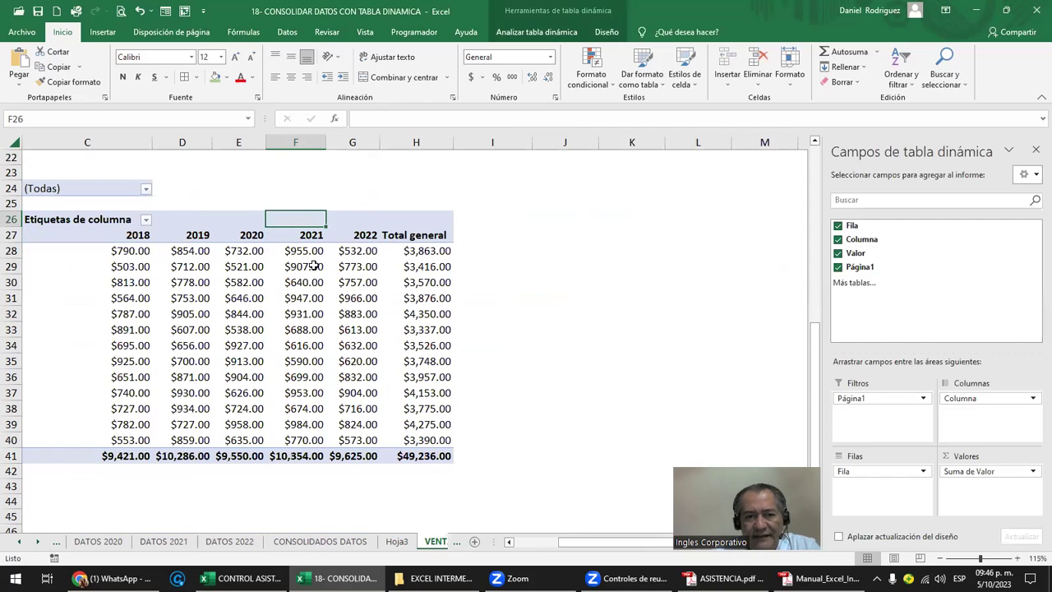
left_click(294, 245)
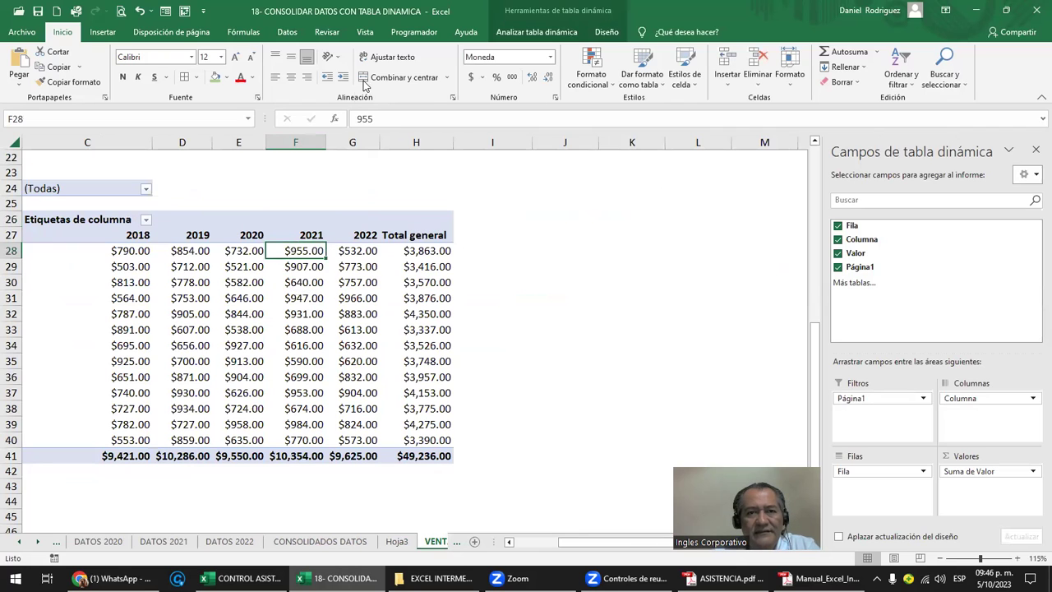
Step: Insert a clustered column pivot chart, move it right of the pivot table, and hide the field list
left_click(111, 35)
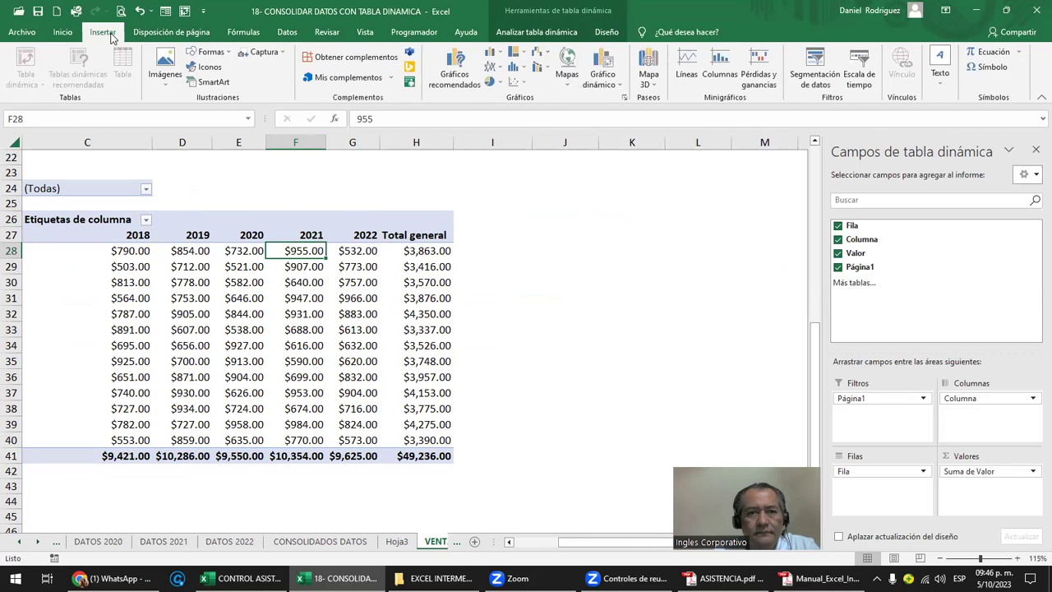
left_click(604, 84)
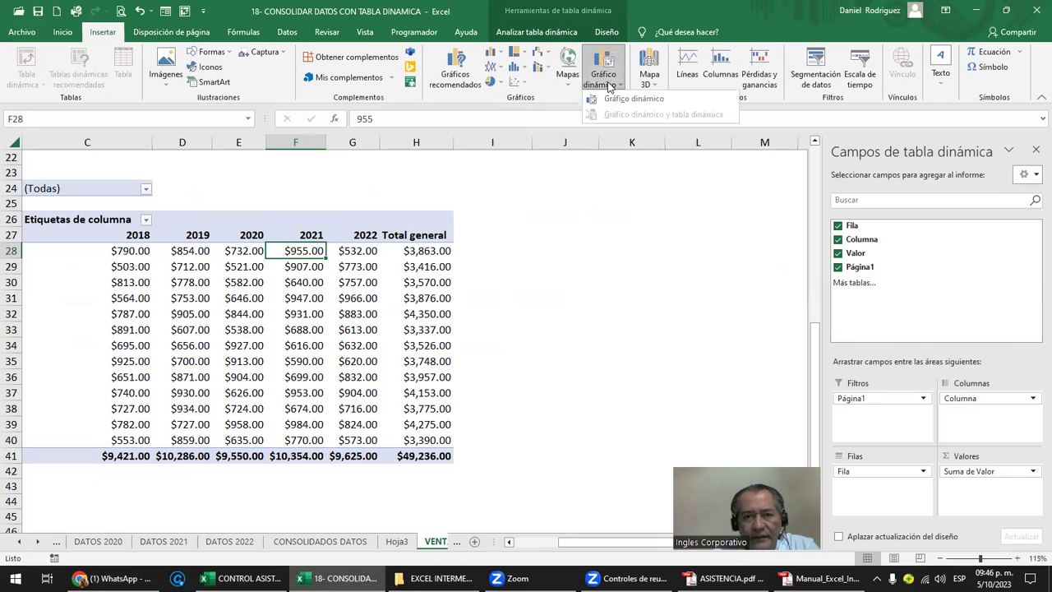
left_click(610, 100)
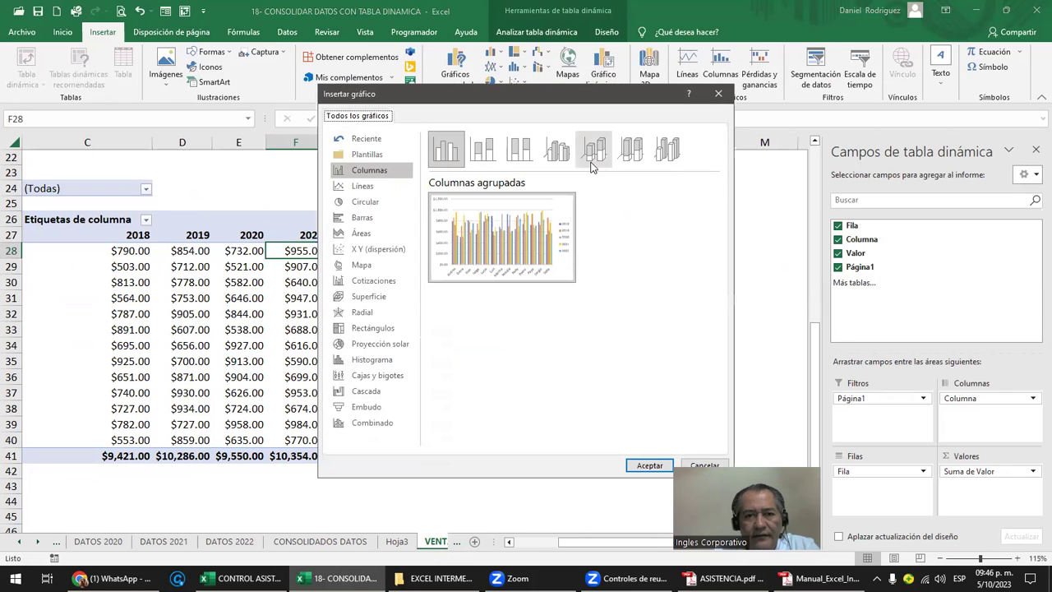
left_click(376, 174)
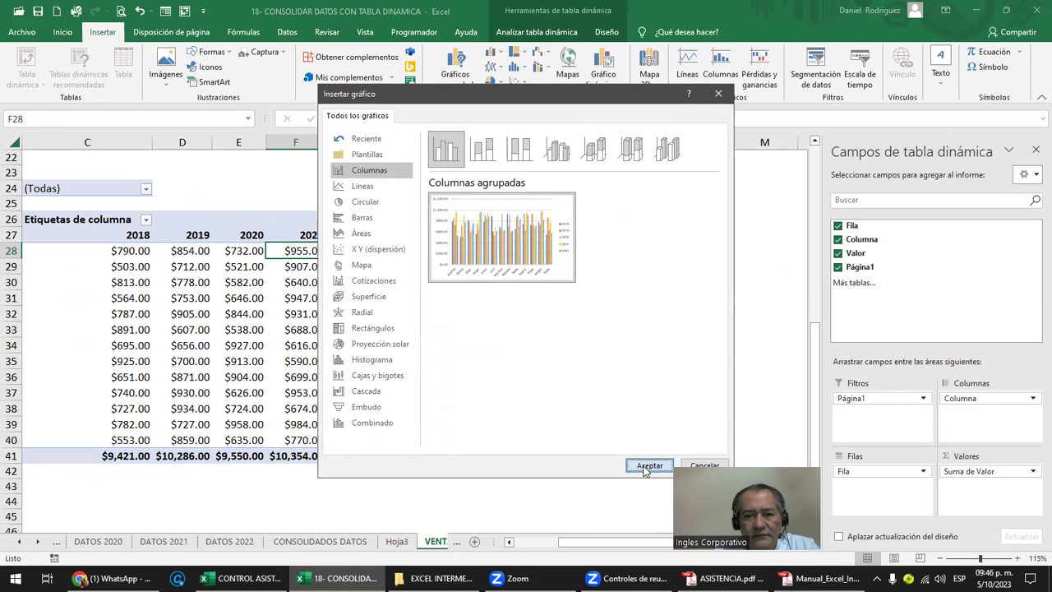
left_click(649, 465)
left_click_drag(499, 253, 746, 231)
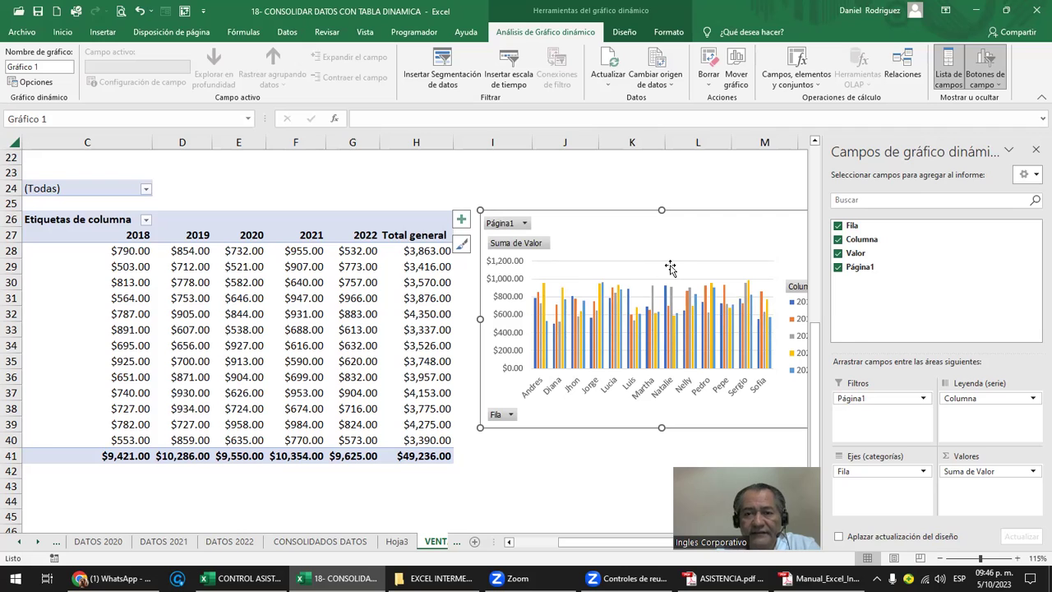
mouse_move(657, 238)
left_mouse_down()
mouse_move(668, 235)
mouse_move(655, 227)
left_mouse_up()
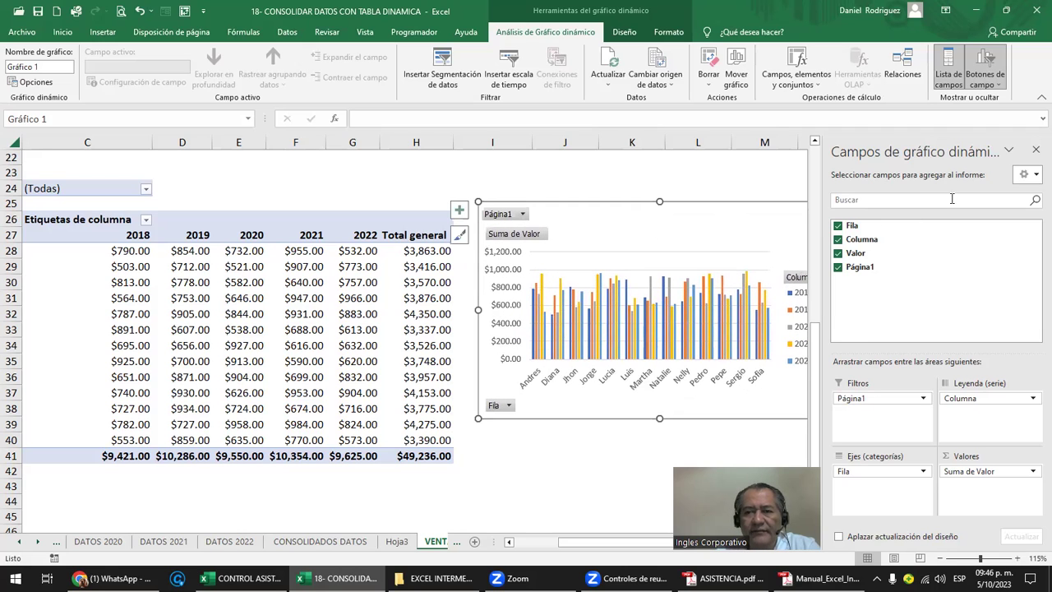
left_click(1033, 151)
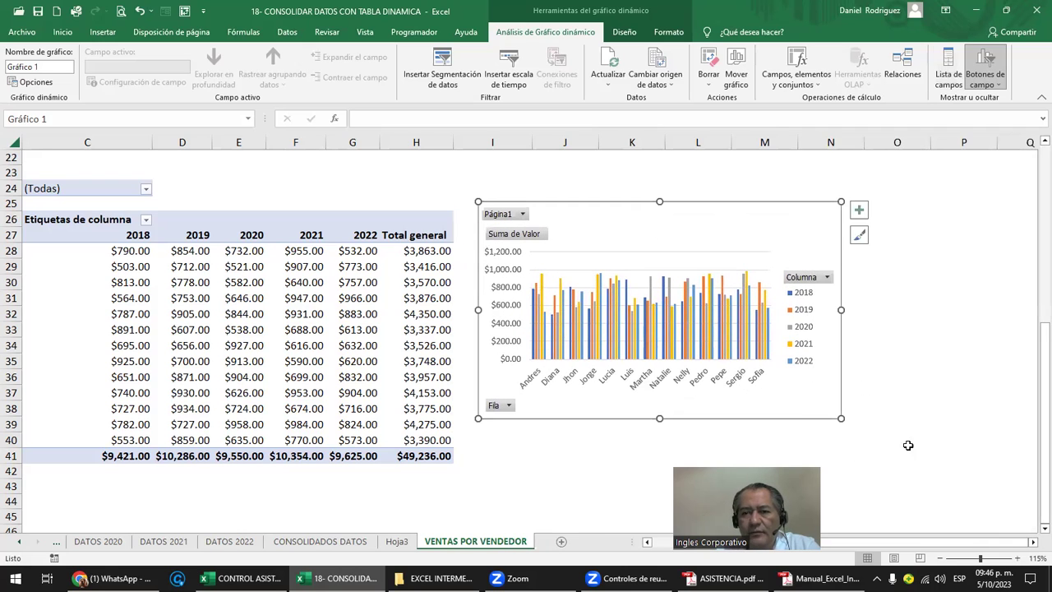
Step: Stretch the chart right and down, and add the title 'consolidados de ventas suc/ vendedor'
left_click_drag(841, 419, 1019, 455)
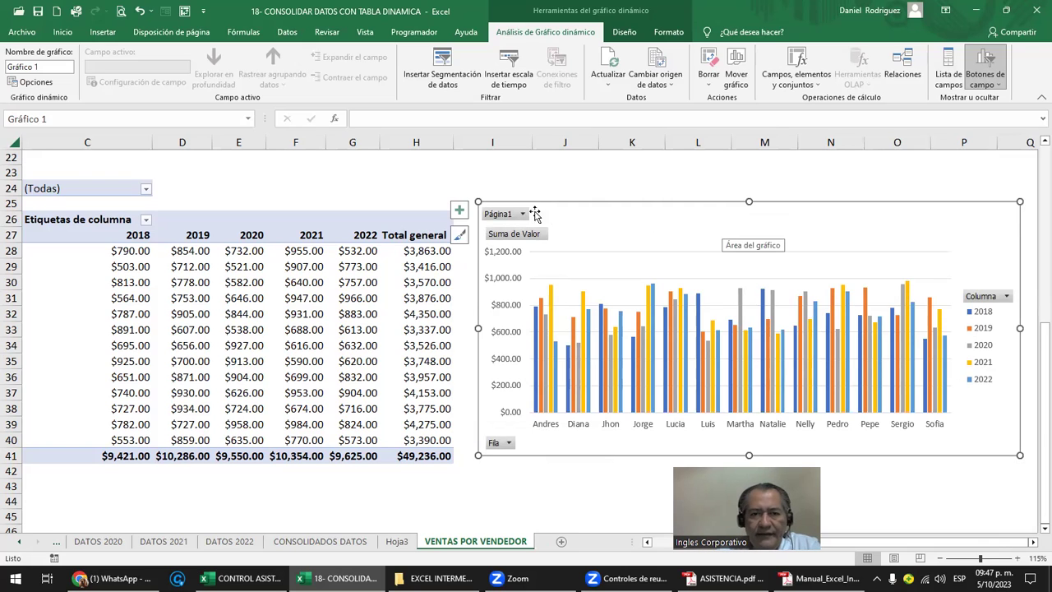
left_click(458, 209)
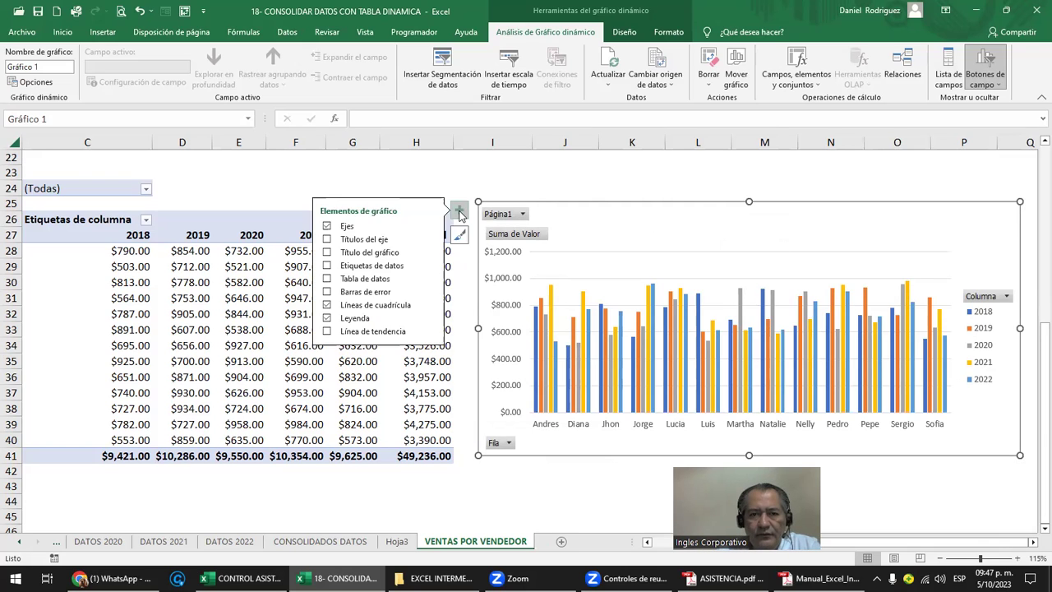
left_click(381, 252)
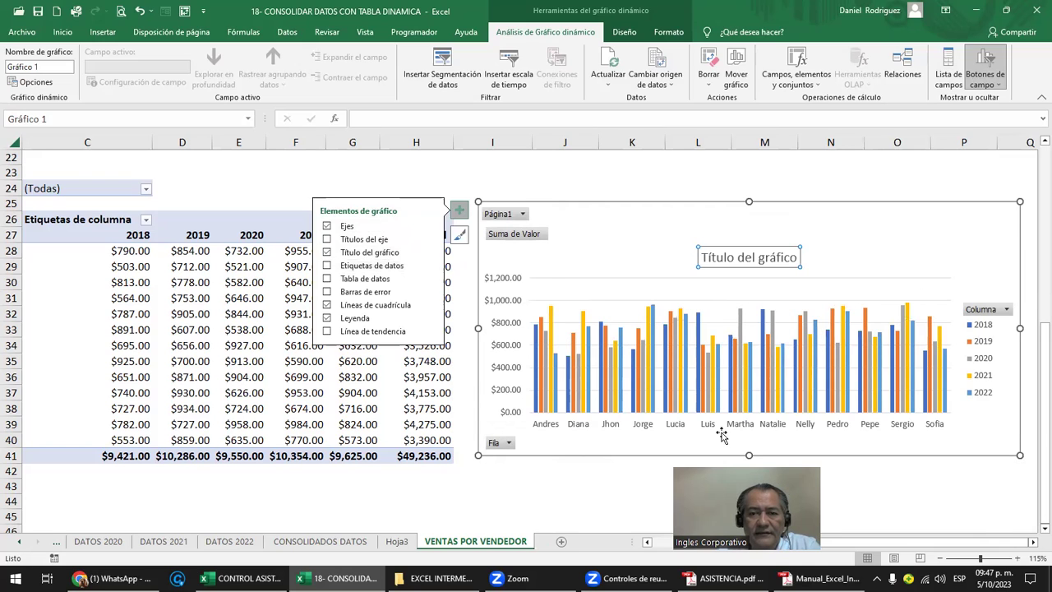
left_click(711, 258)
left_click(705, 256)
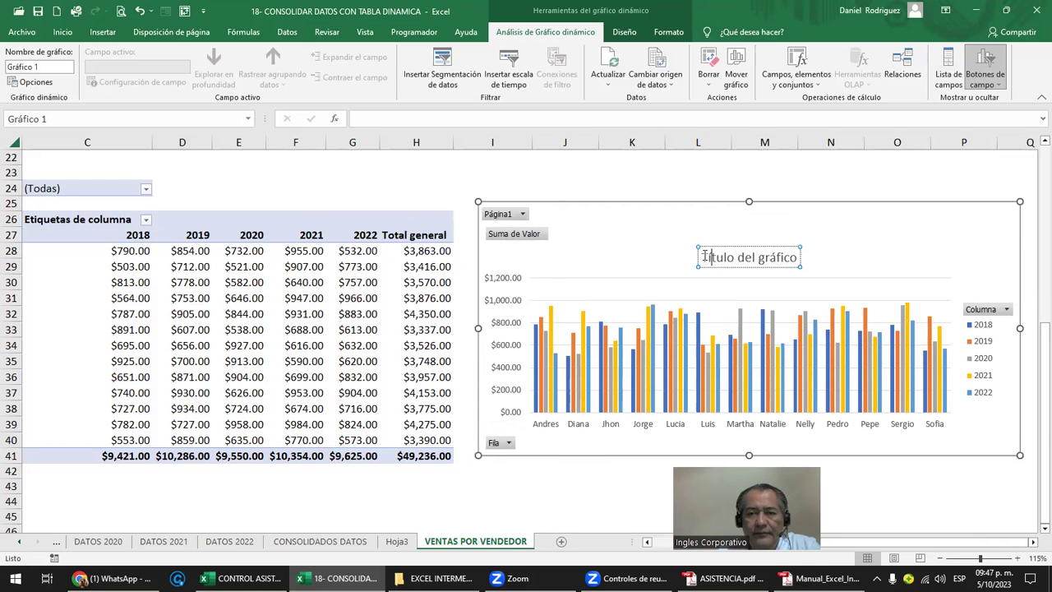
triple_click(781, 255)
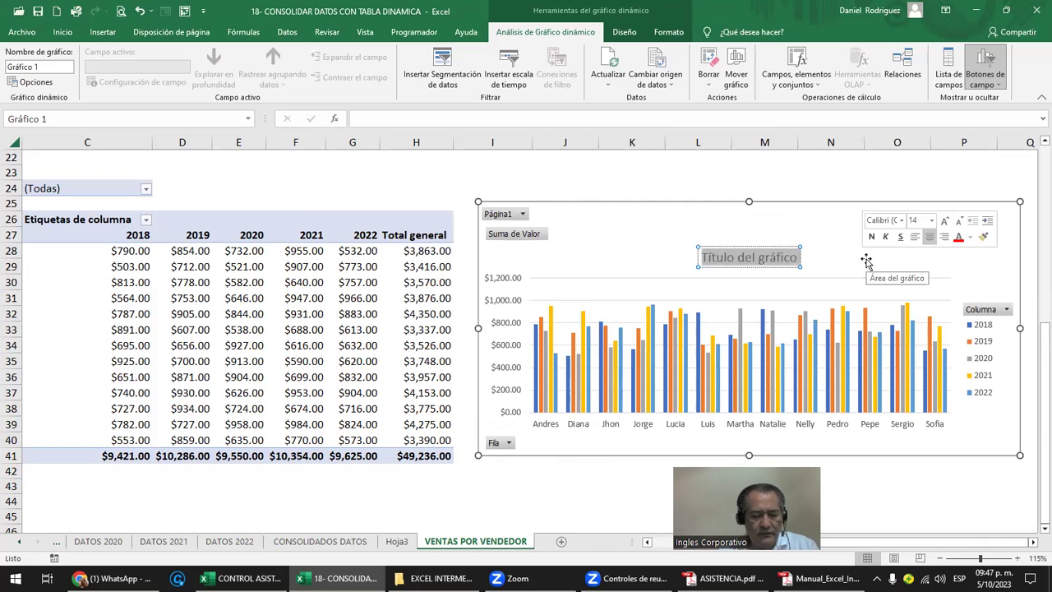
type("consolidados de ventas s")
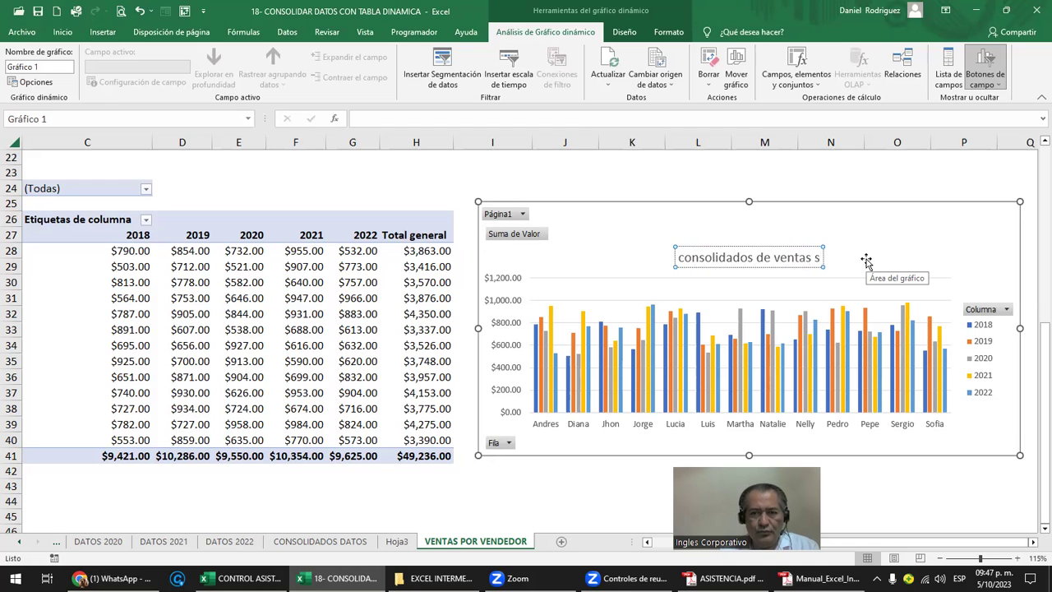
type("uc/ vendedor")
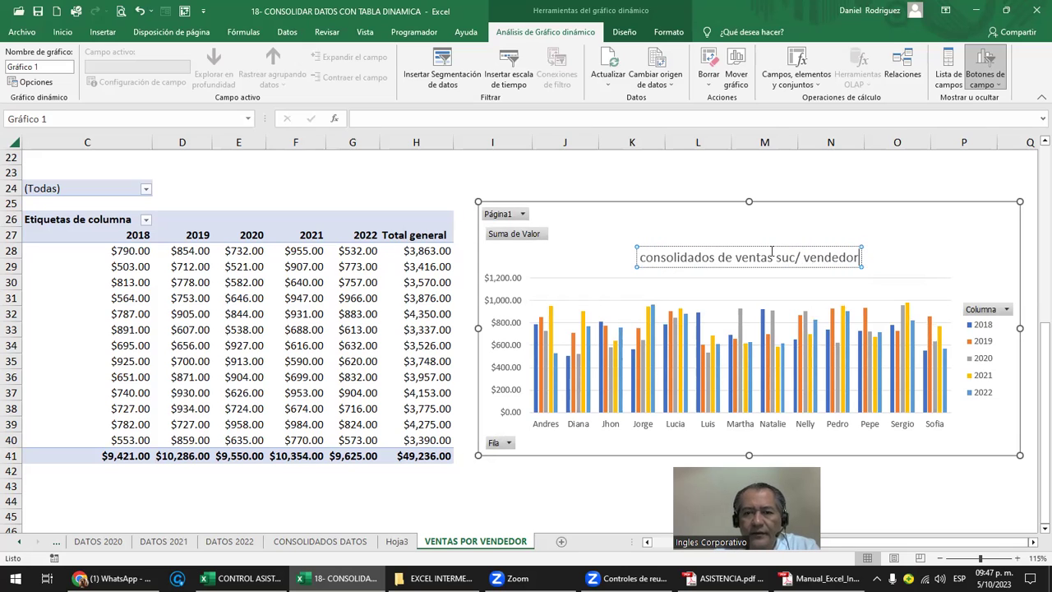
left_click(806, 184)
left_click(797, 226)
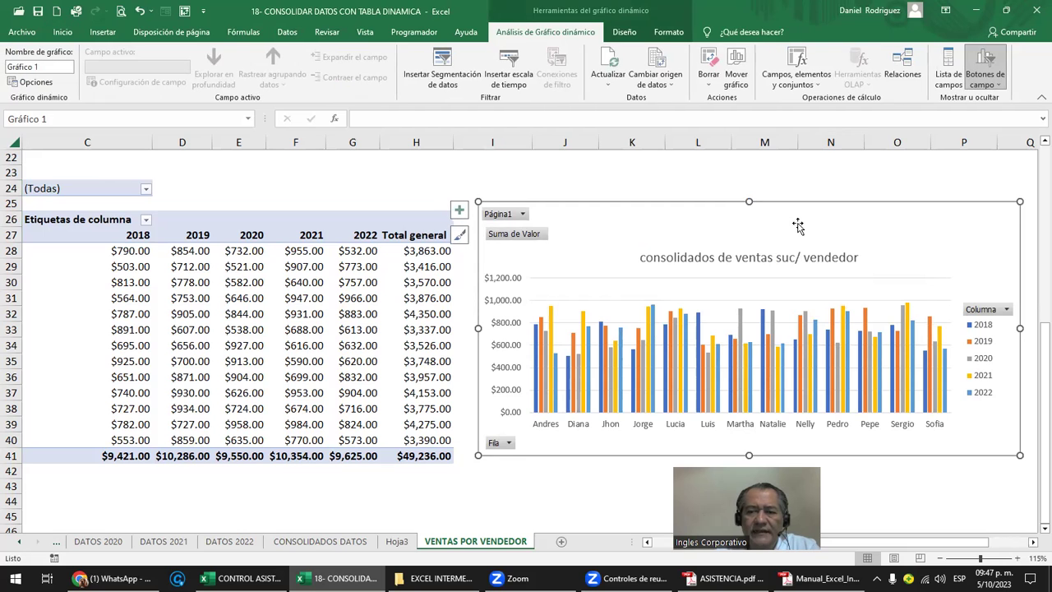
left_click_drag(953, 544, 991, 547)
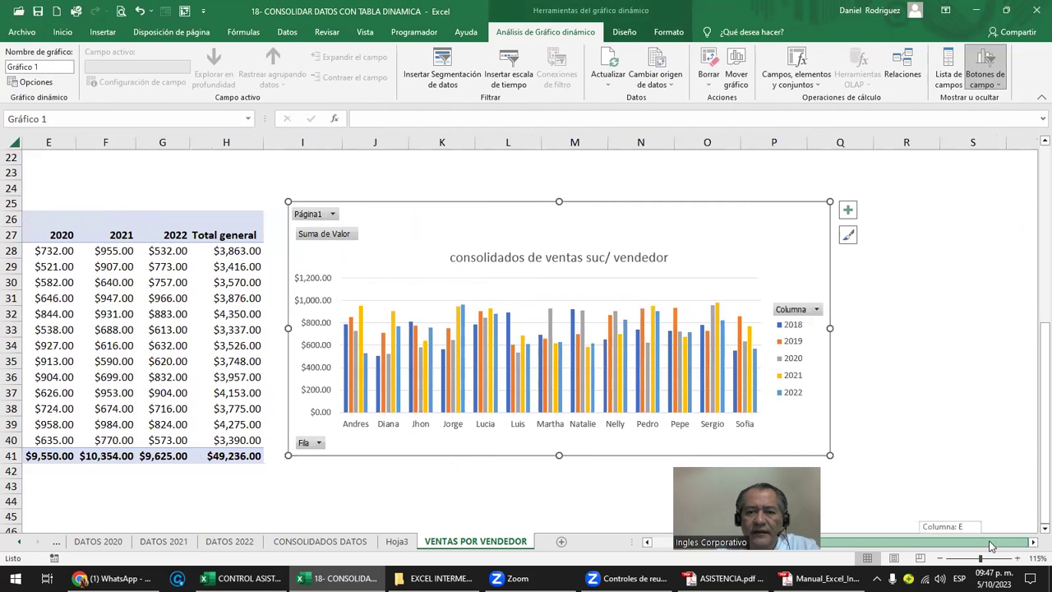
Step: Widen and heighten the pivot chart and apply the dark chart style
left_click_drag(830, 328, 1008, 328)
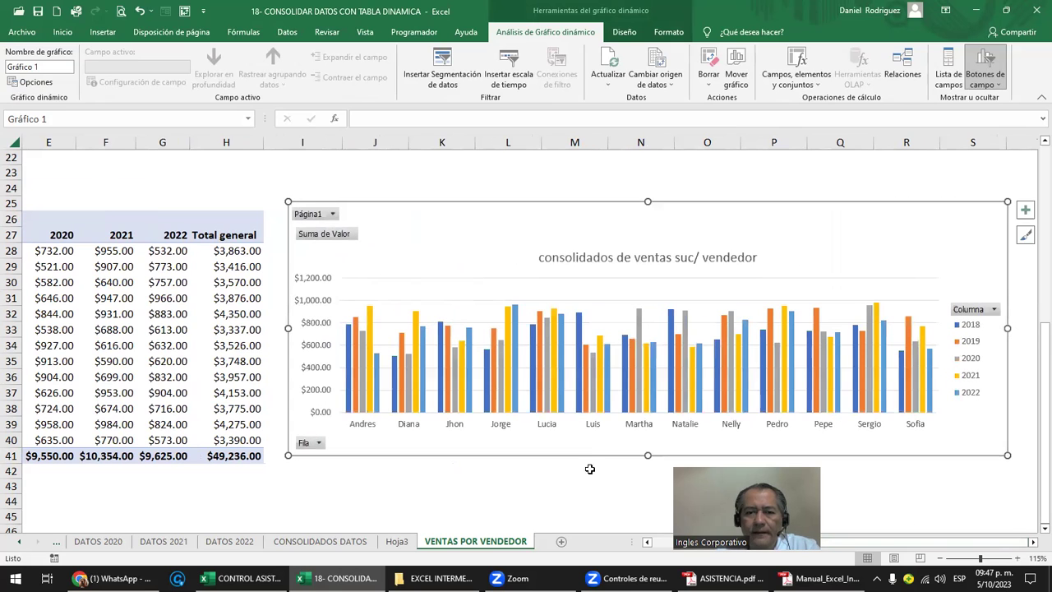
left_click_drag(649, 201, 649, 189)
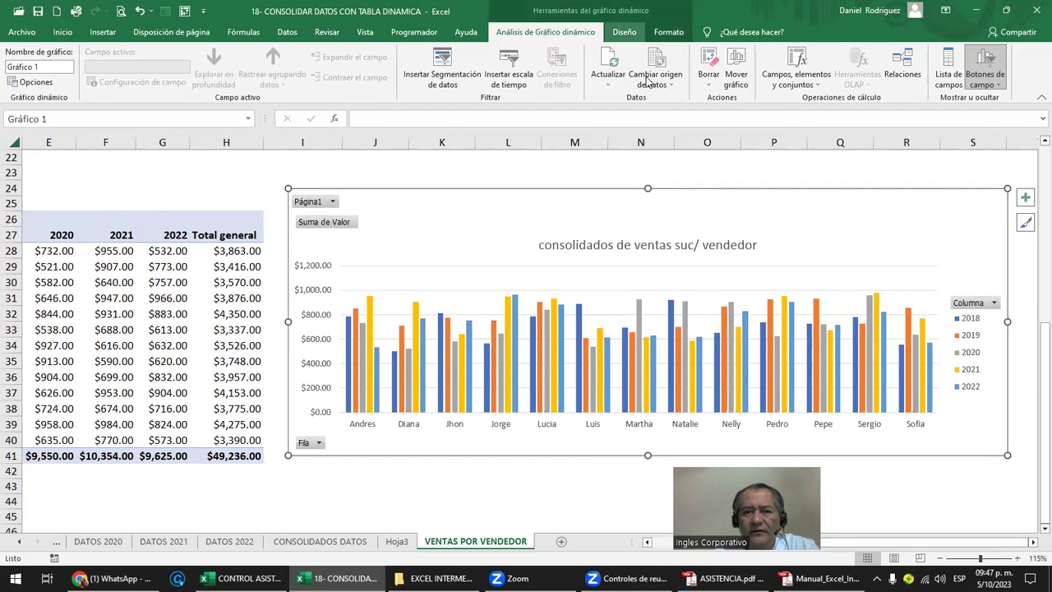
left_click(1025, 222)
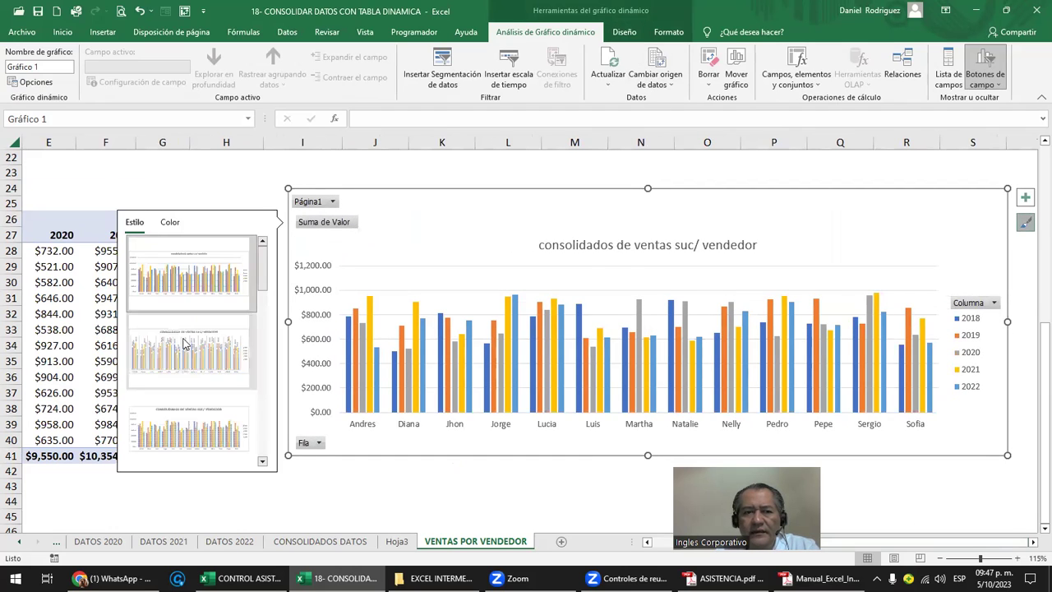
scroll(183, 347, "down", 3)
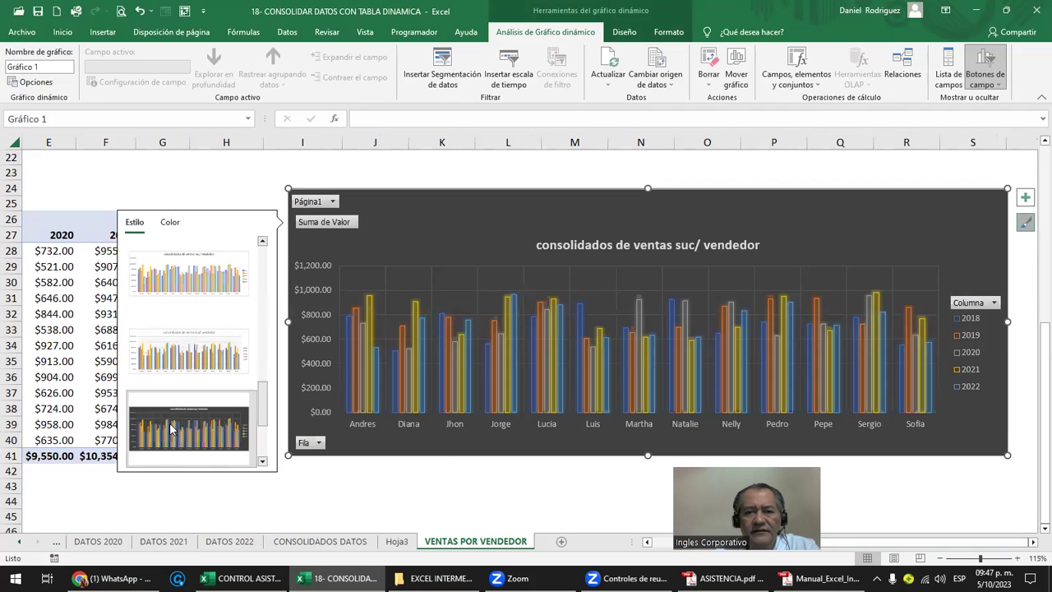
left_click(172, 429)
Step: Deselect the chart and move from cell H25 back to the start of the pivot table
left_click(403, 485)
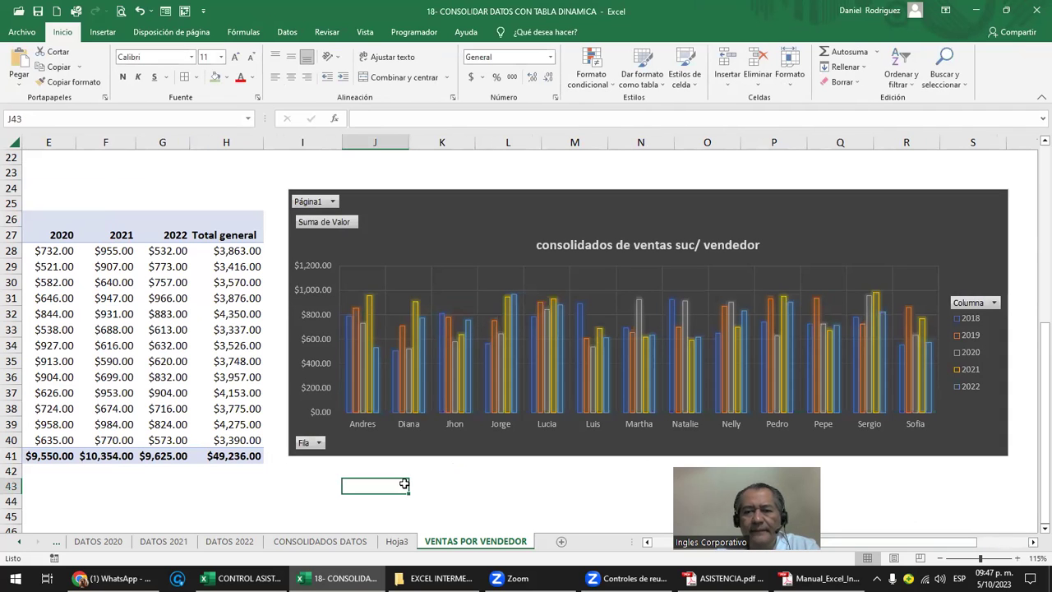
left_click(254, 200)
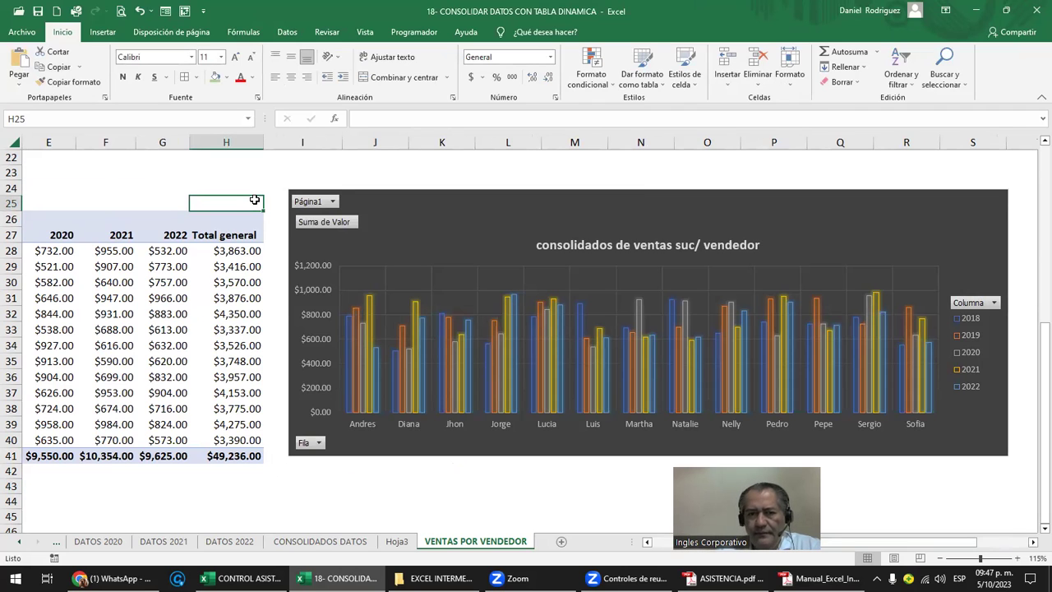
key("Left")
key("Left")
key("Home")
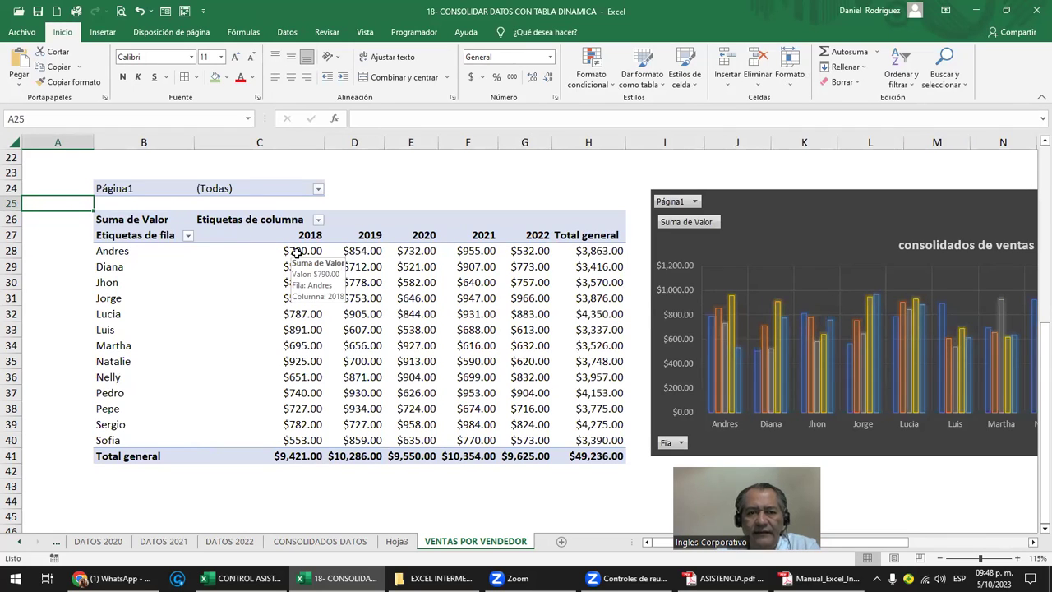
Step: Check Andres's 2018 value, then go to Hoja3, select the Fila header and bring up Insertar
left_click(297, 252)
left_click(770, 207)
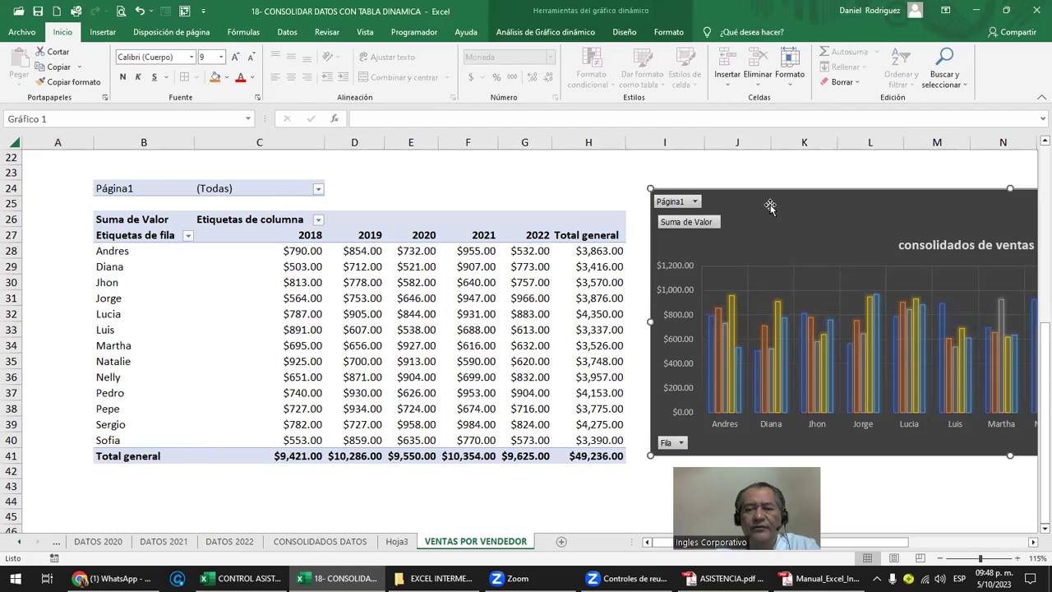
left_click(580, 172)
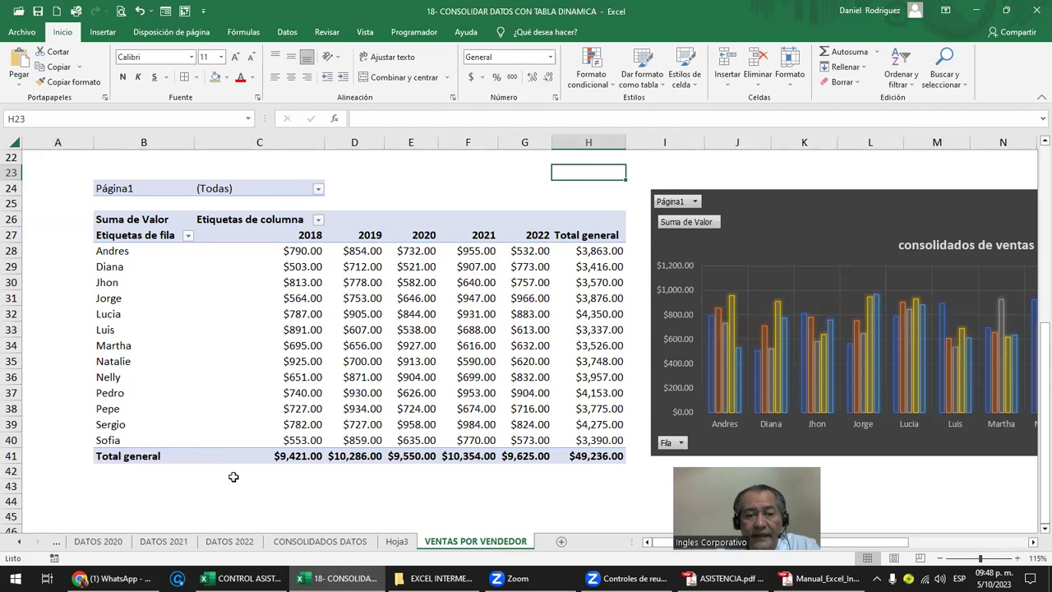
left_click(396, 541)
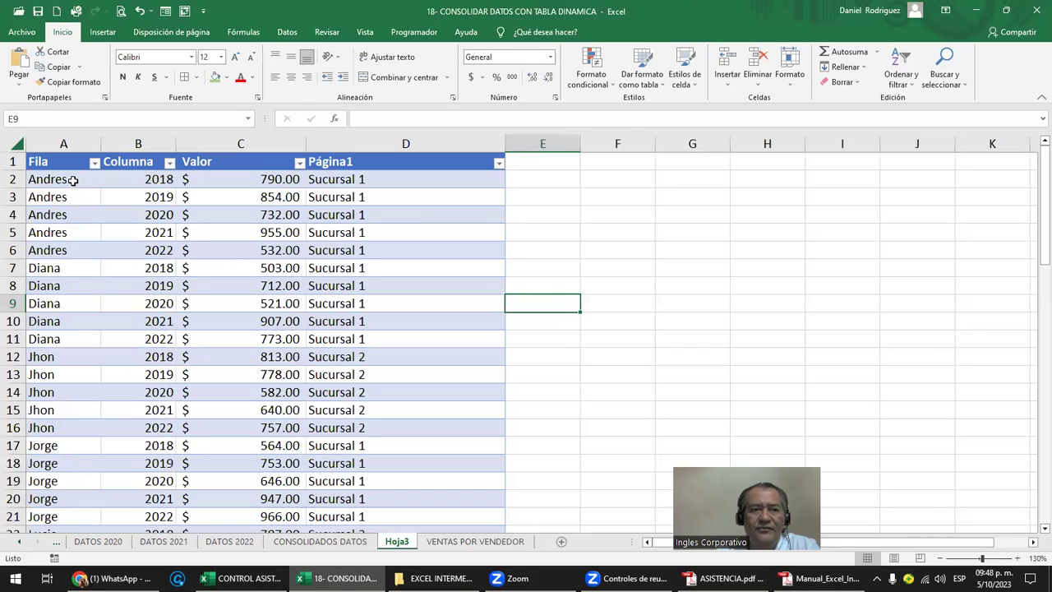
left_click(49, 162)
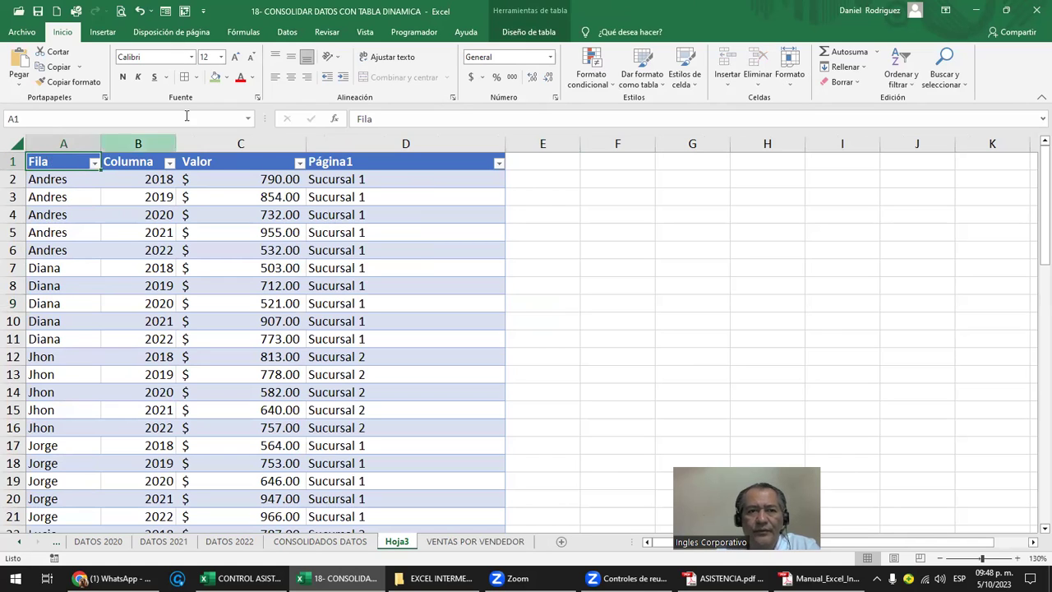
left_click(103, 31)
left_click(30, 74)
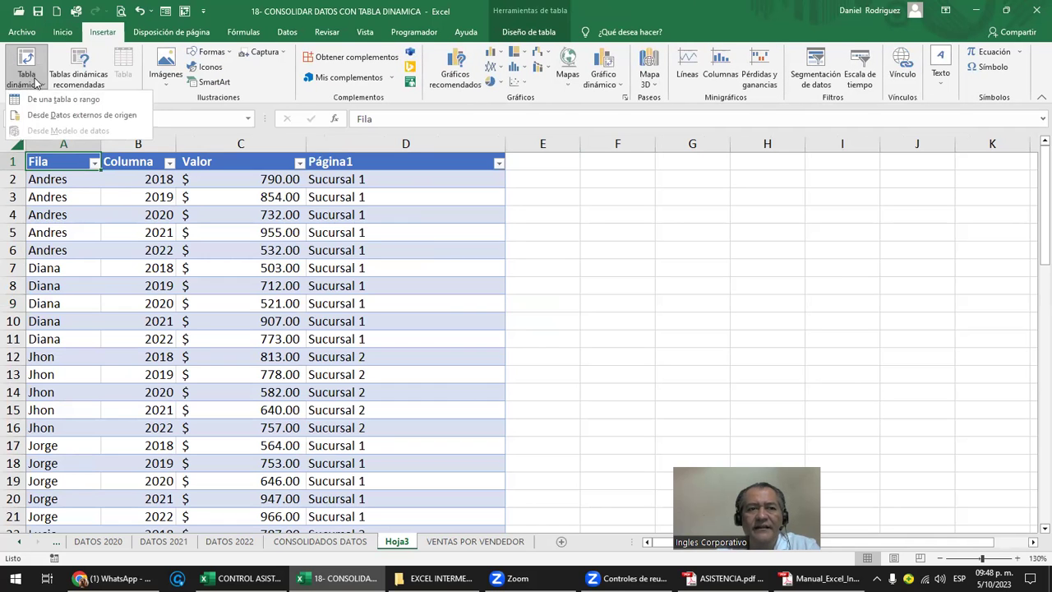
left_click(51, 100)
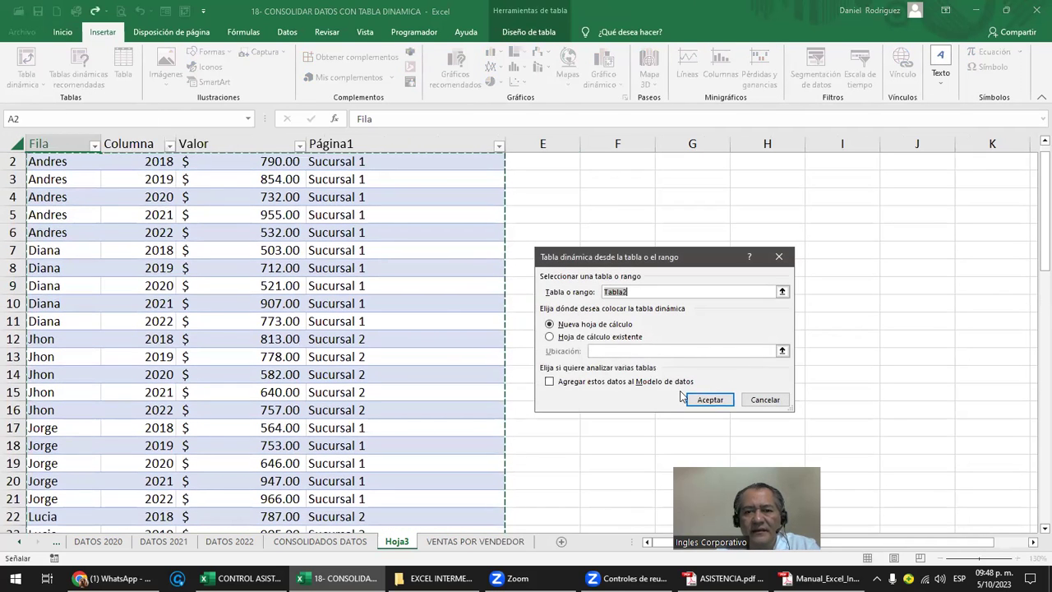
left_click(629, 339)
left_click(672, 176)
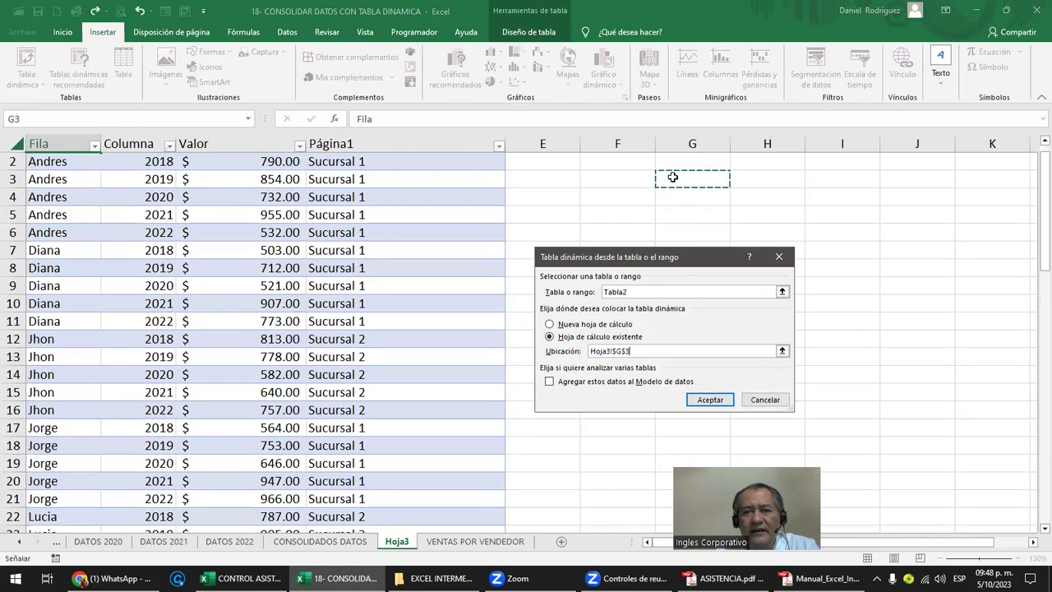
scroll(658, 189, "up", 1)
left_click(606, 179)
left_click(710, 400)
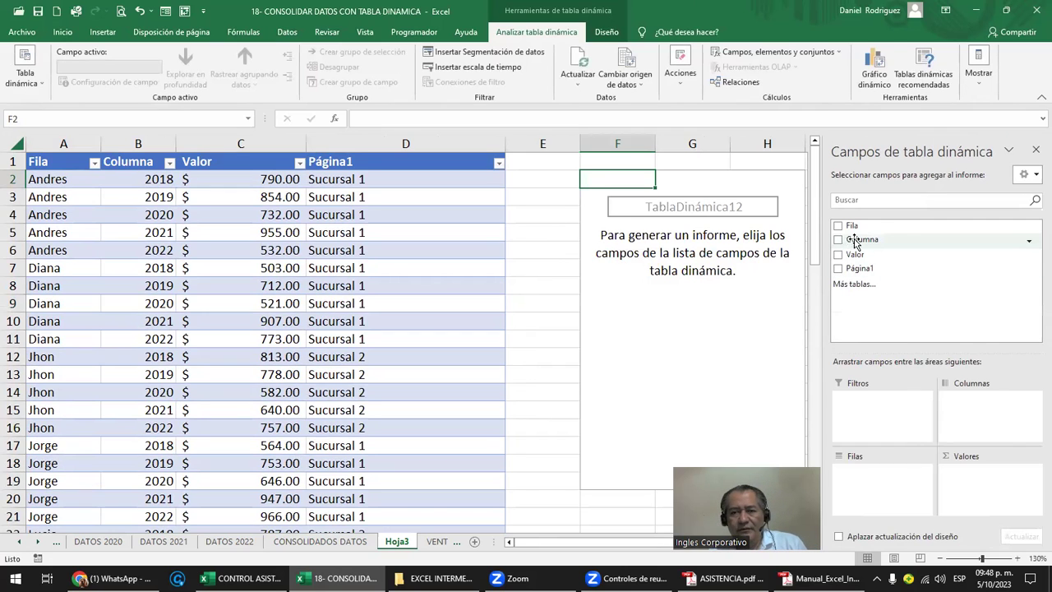
key("ctrl+z")
key("ctrl+Page_Down")
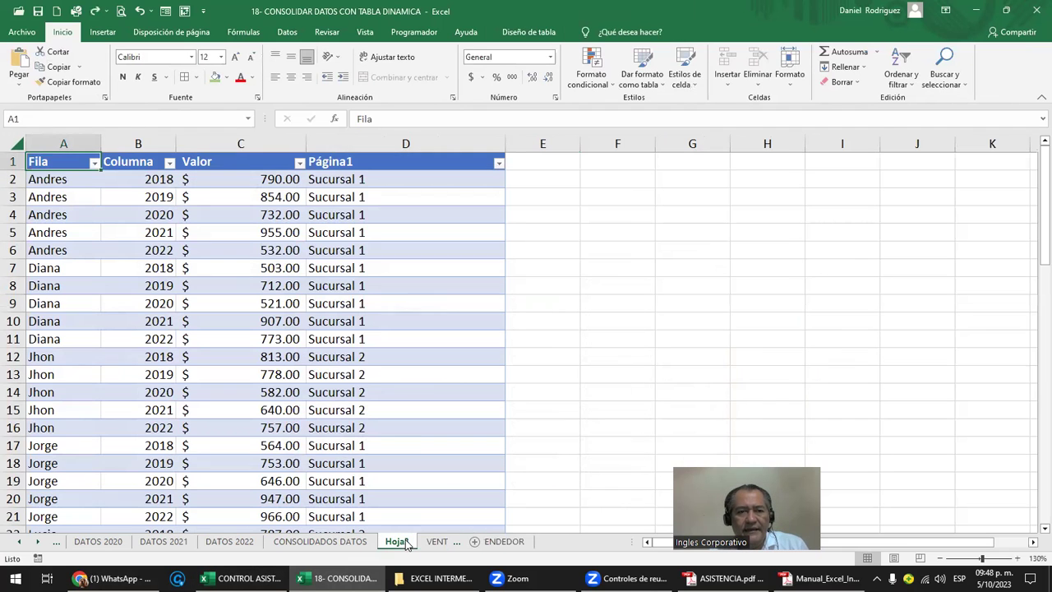
left_click(397, 541)
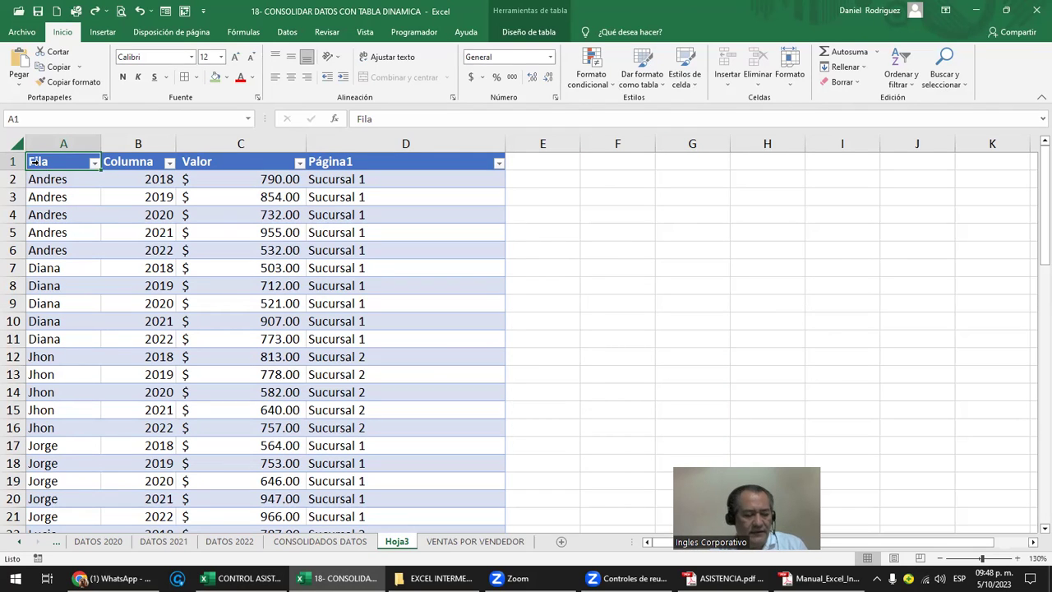
Step: Select the whole Hoja3 table and convert it with Tabla > Convertir en rango
key("ctrl+shift+End")
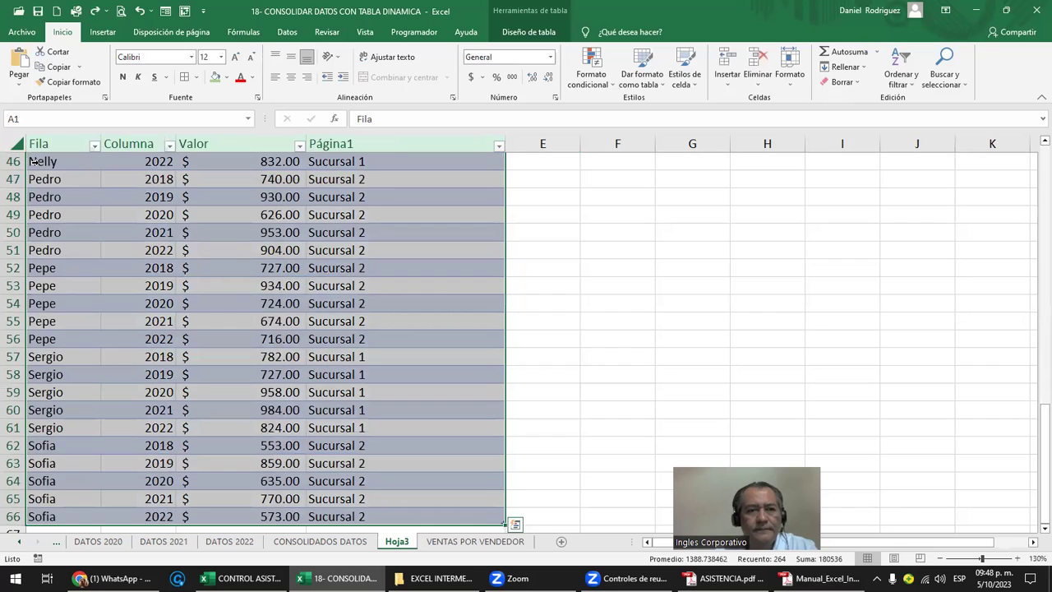
right_click(79, 161)
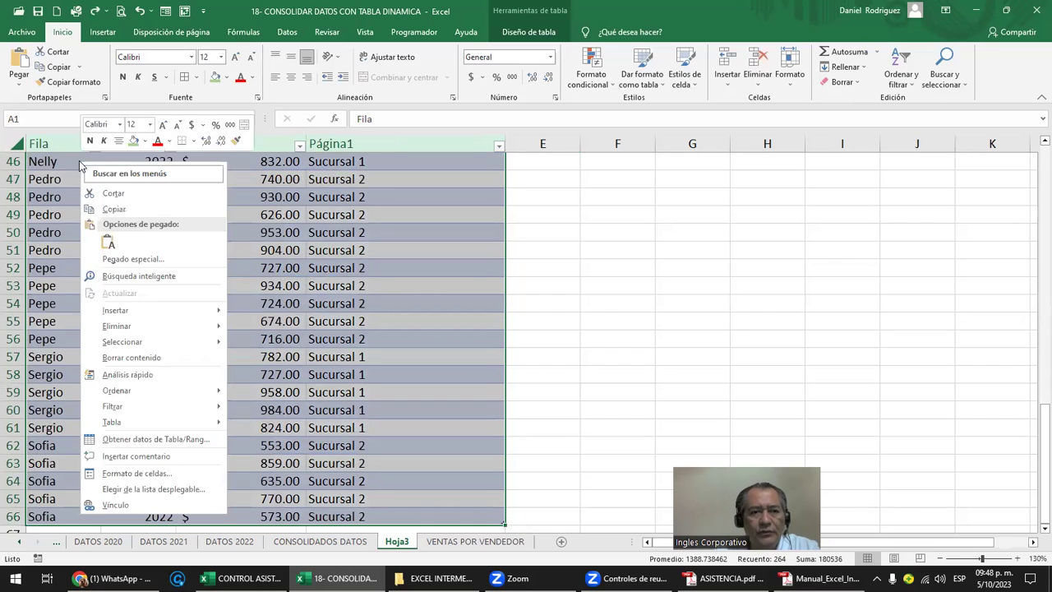
mouse_move(214, 427)
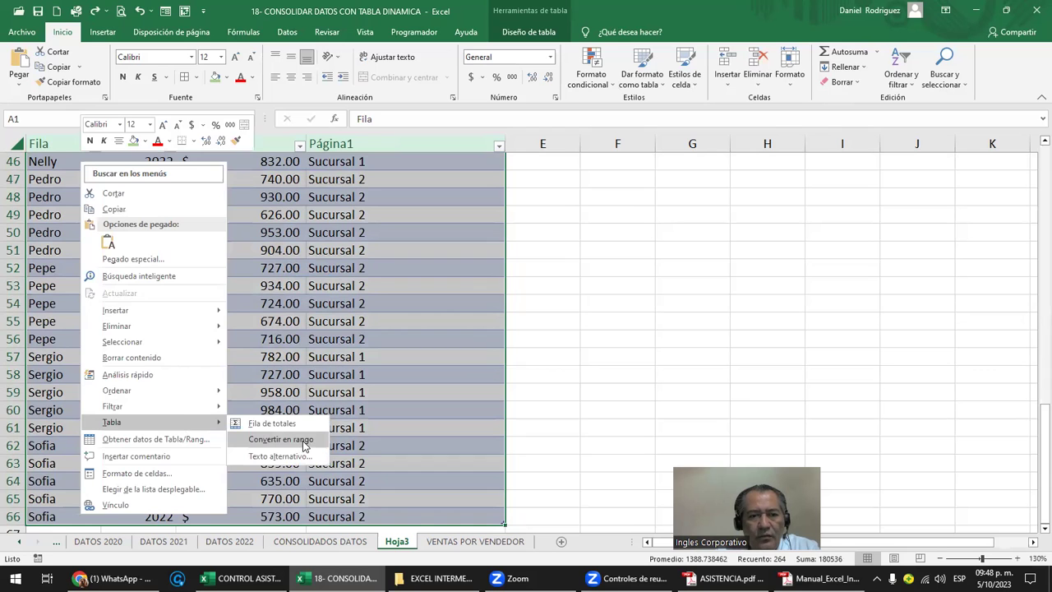
left_click(304, 442)
left_click(507, 328)
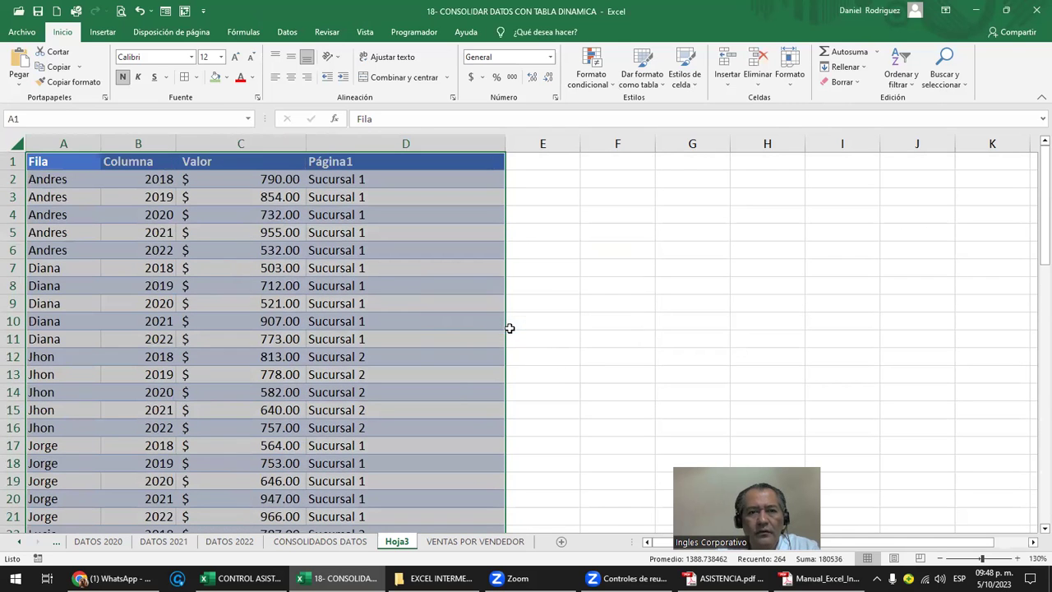
left_click(549, 284)
left_click(412, 164)
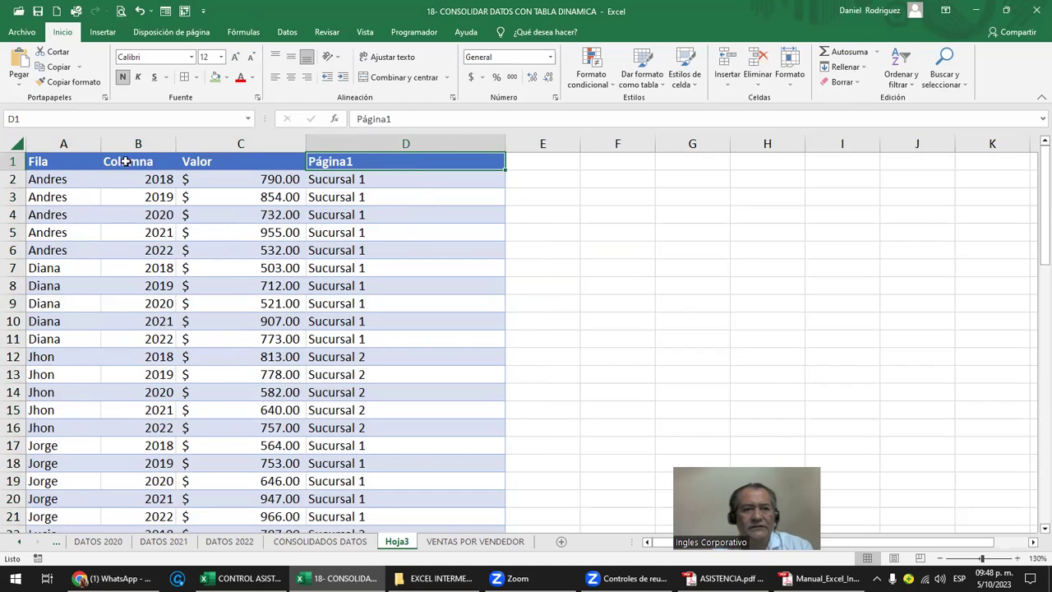
left_click(52, 162)
key("ctrl+shift+End")
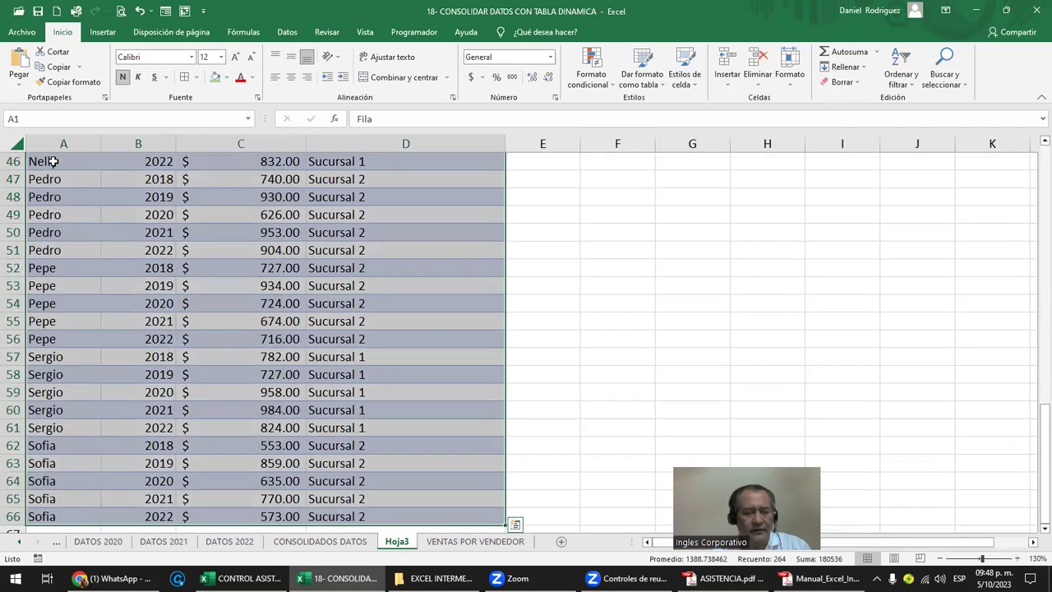
key("ctrl+c")
scroll(53, 162, "up", 15)
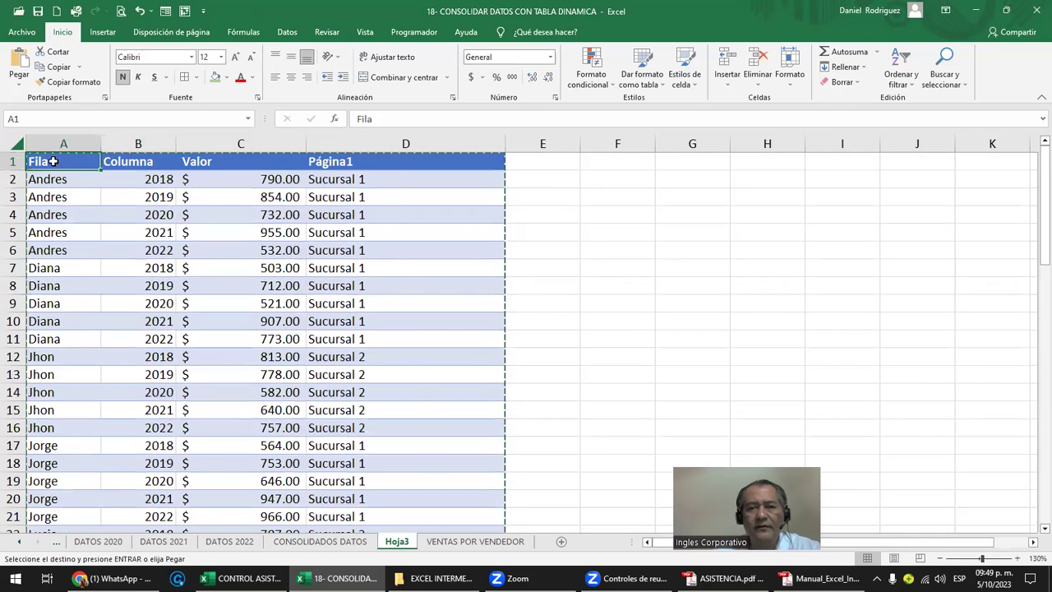
left_click(628, 163)
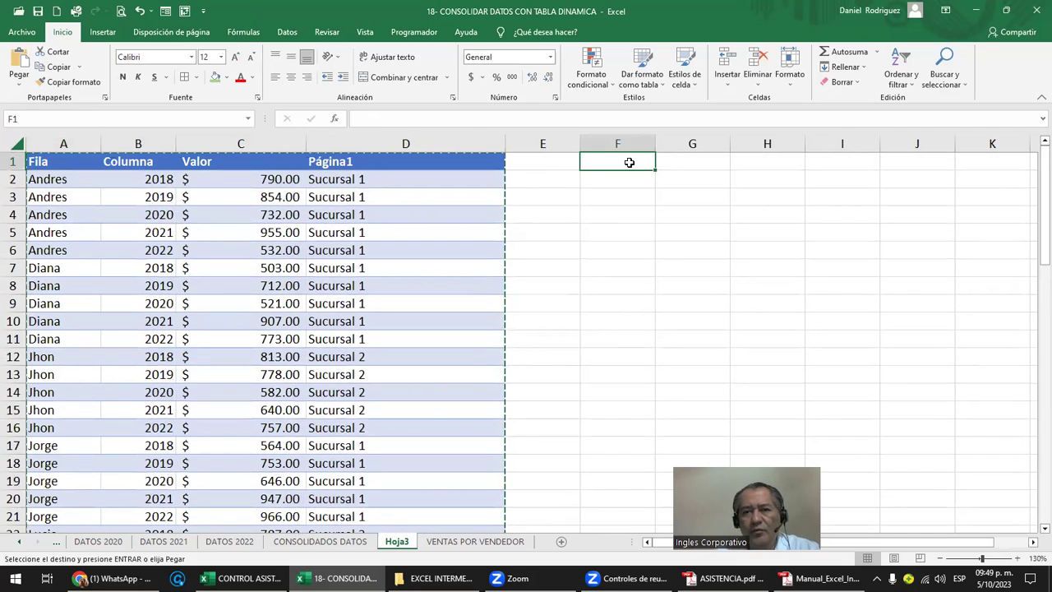
right_click(628, 162)
left_click(679, 243)
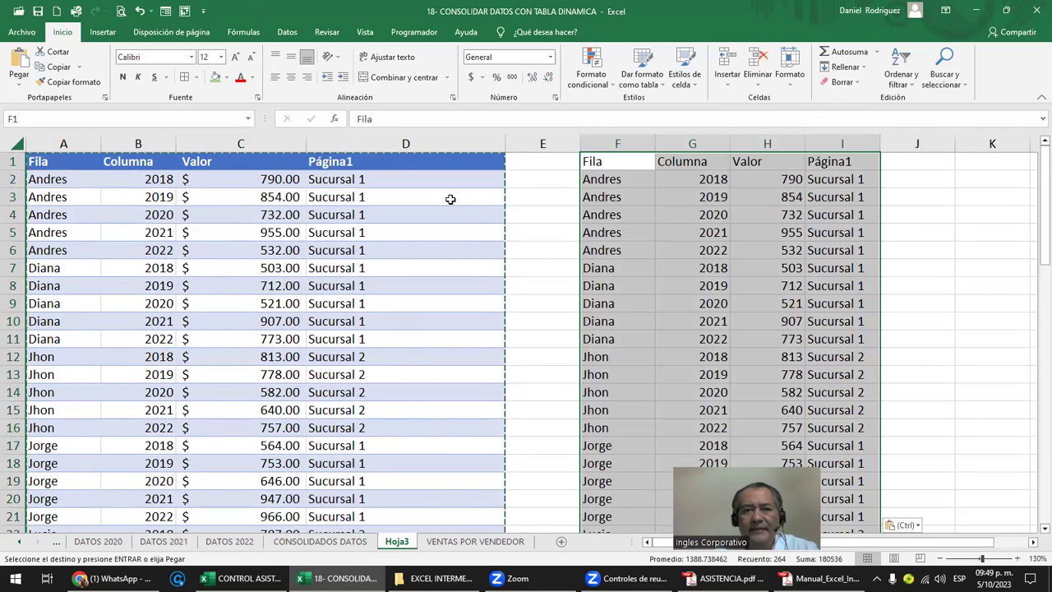
key("ctrl+z")
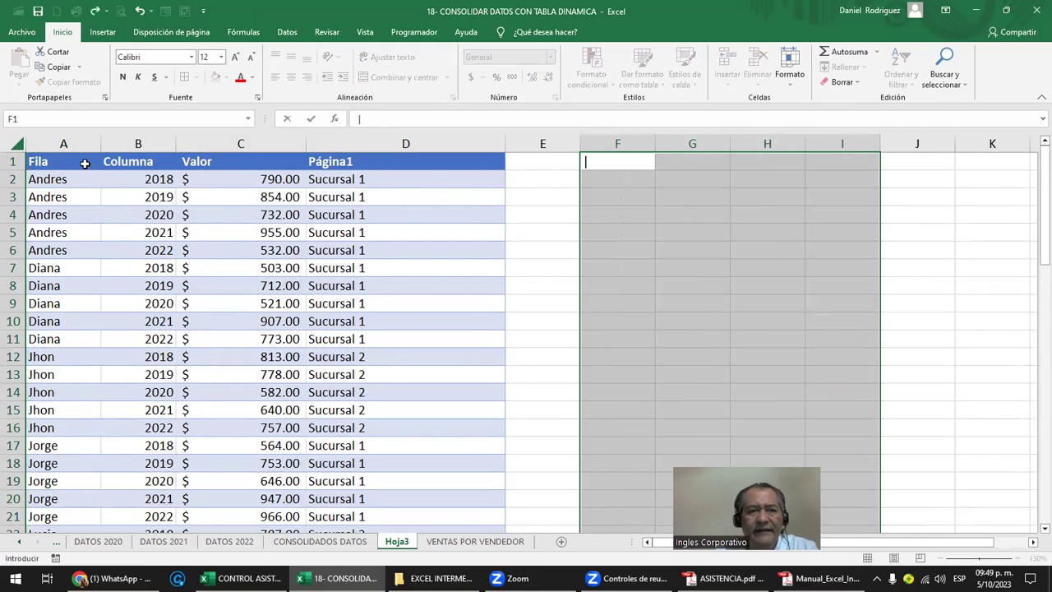
left_click(545, 215)
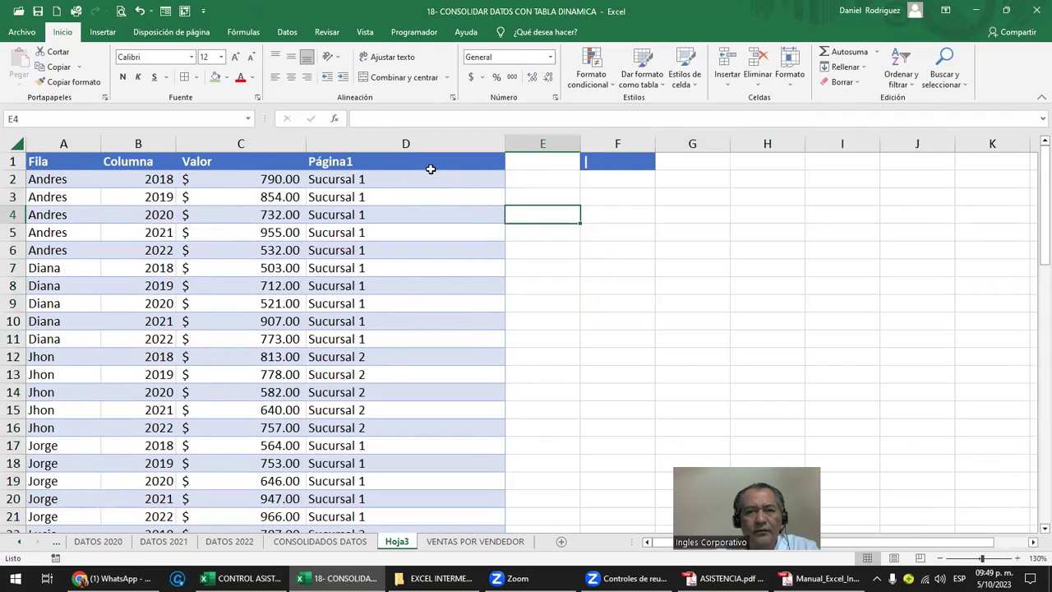
left_click(617, 143)
right_click(622, 143)
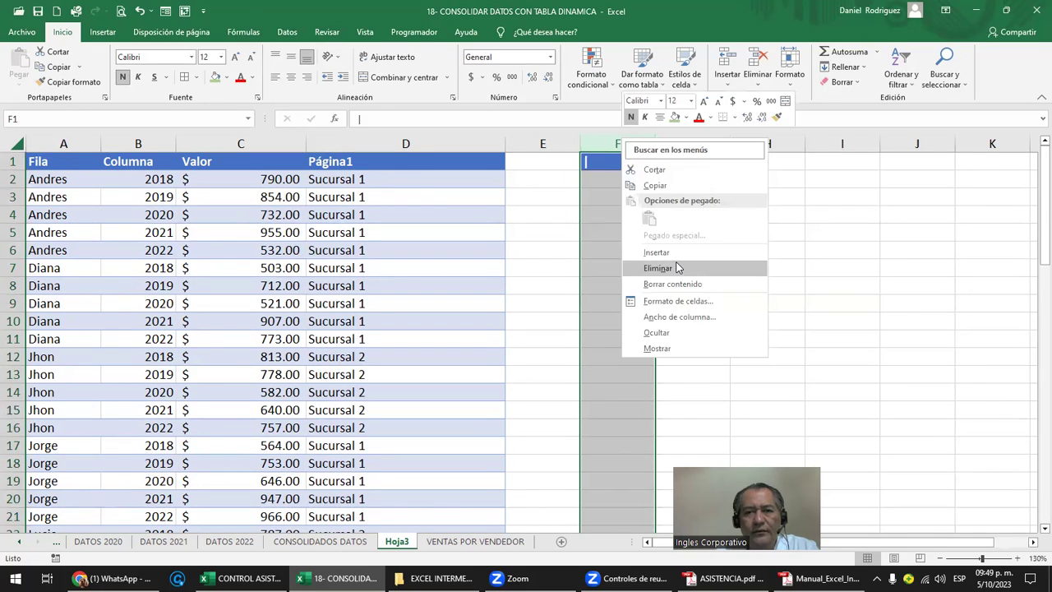
left_click(678, 268)
left_click(405, 175)
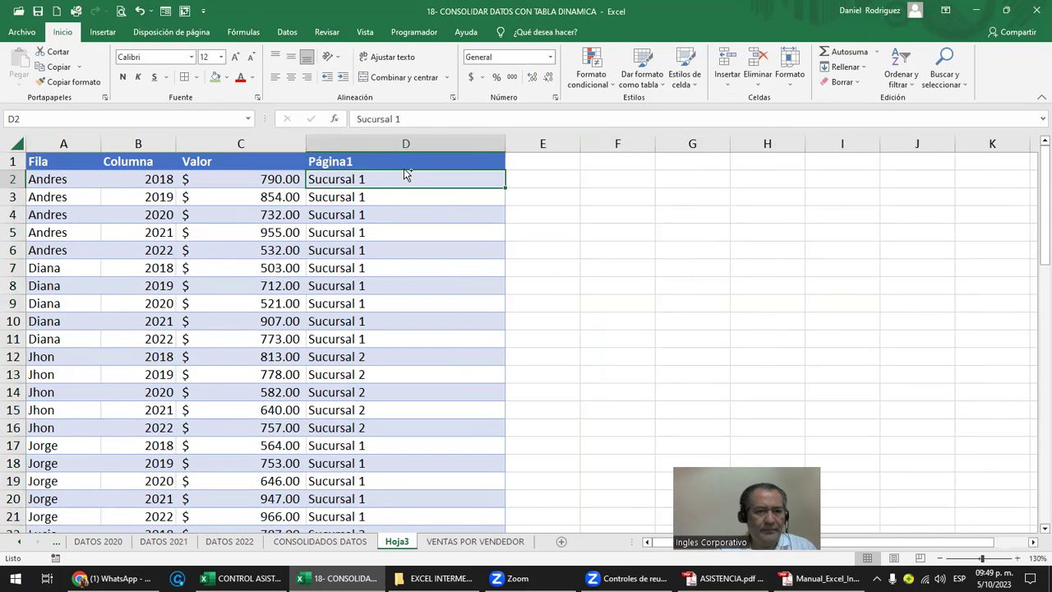
key("ctrl+a")
key("ctrl+a")
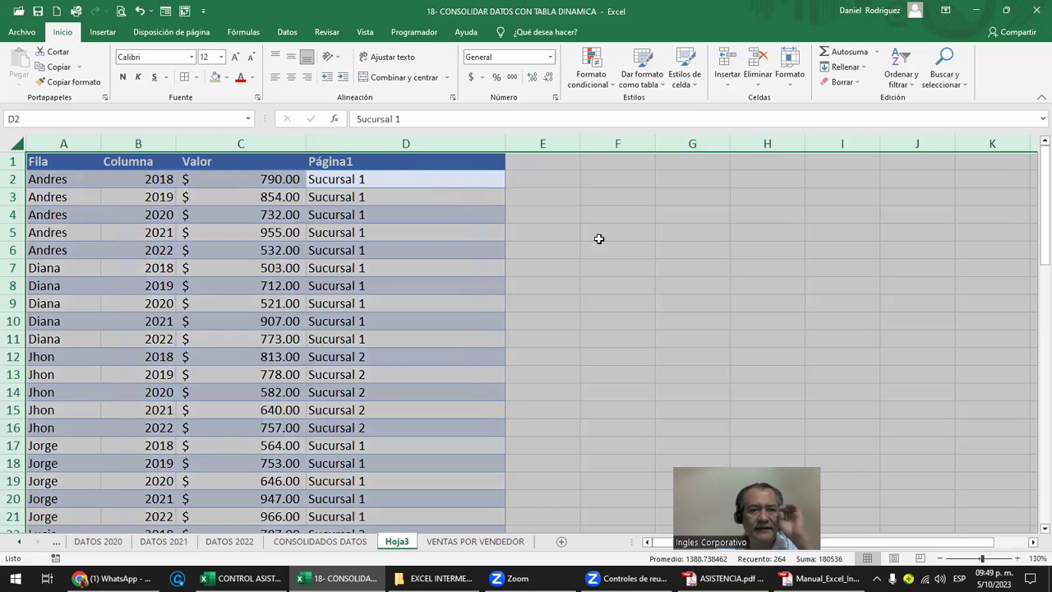
Step: Insert a pivot table from the data range at cell G3 on the existing Hoja3 sheet
left_click(599, 242)
left_click(474, 169)
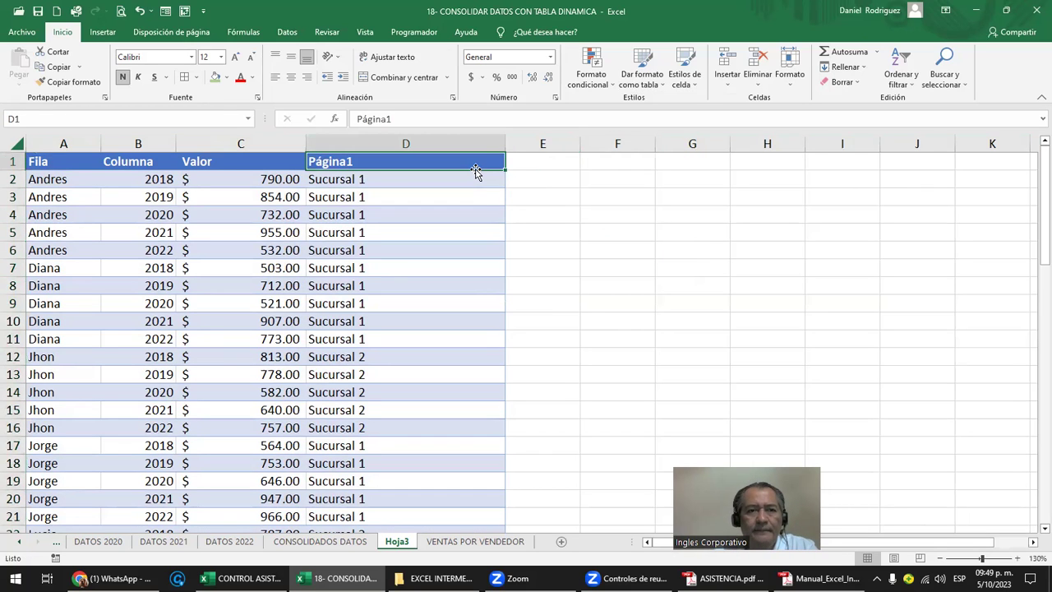
left_click(103, 32)
left_click(35, 85)
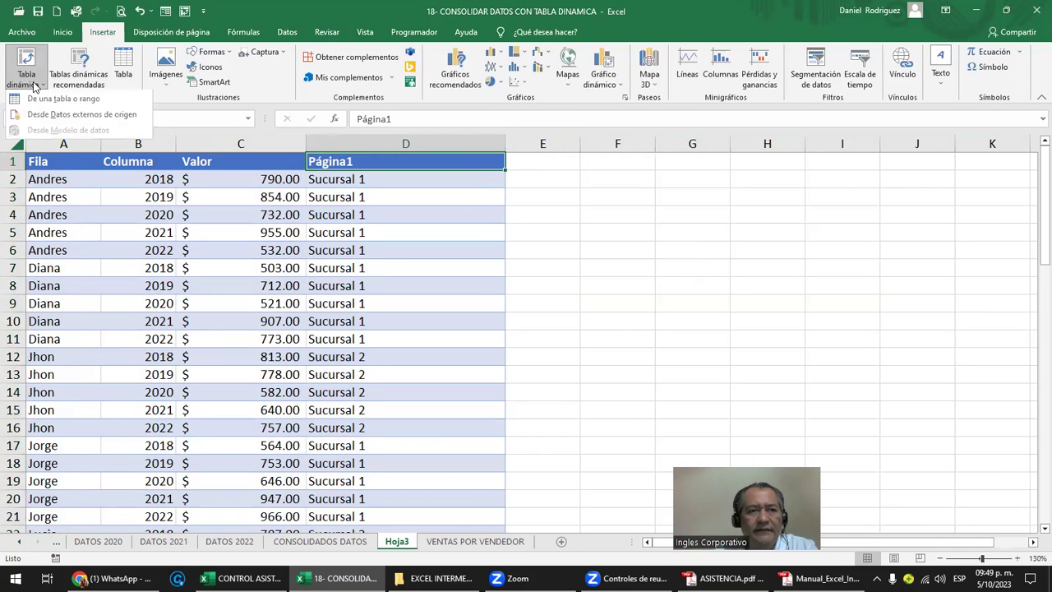
left_click(63, 99)
left_click(549, 336)
left_click(661, 196)
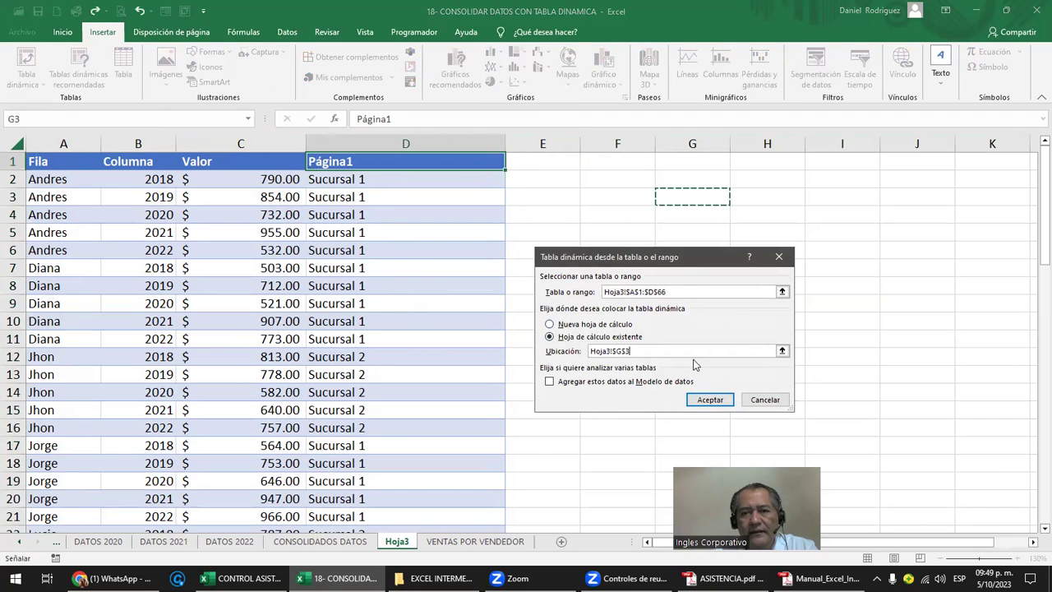
left_click(708, 400)
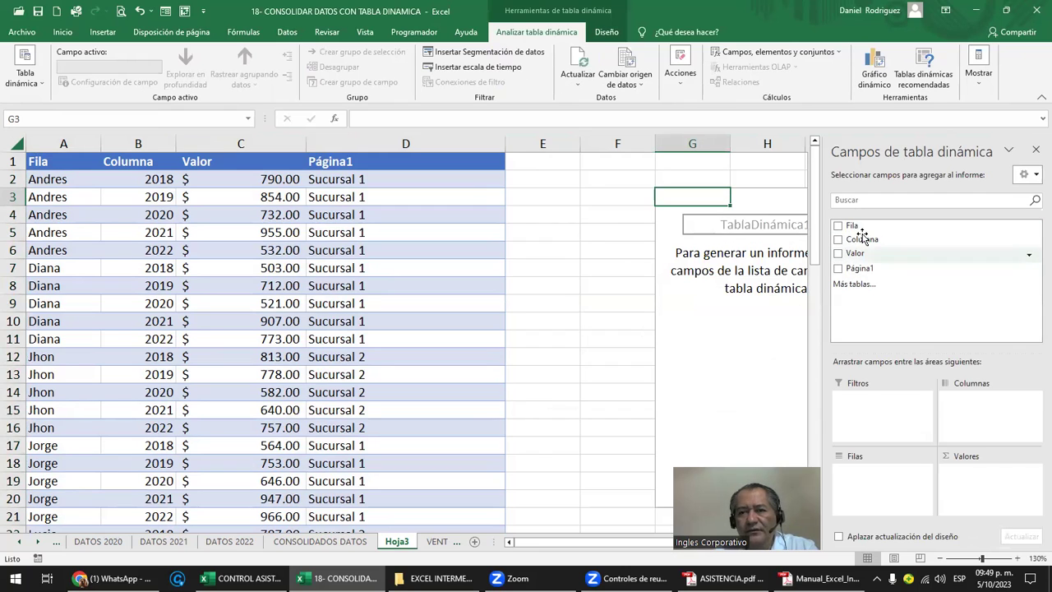
left_click(68, 163)
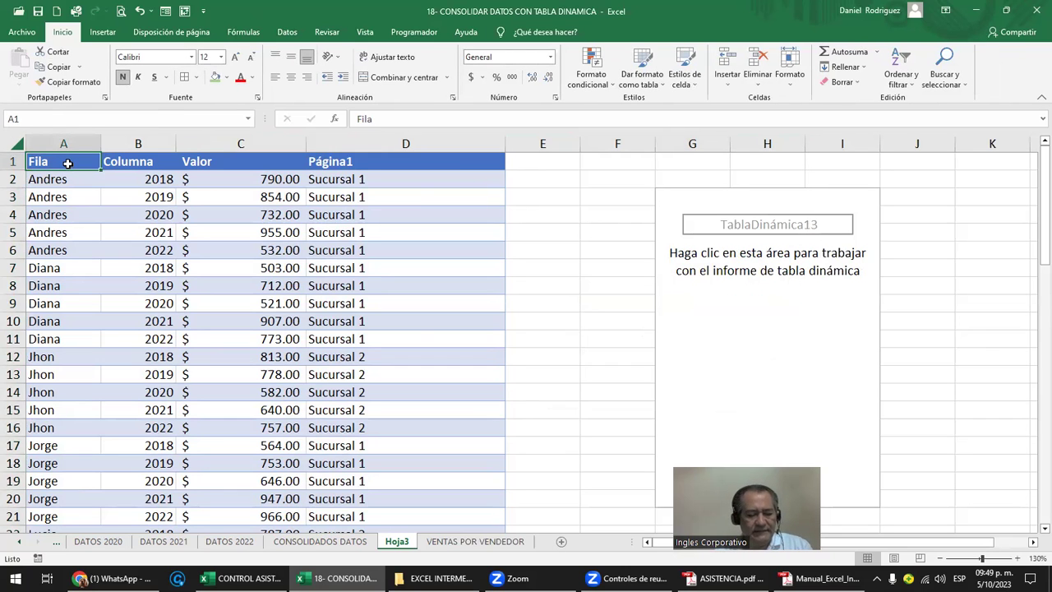
Step: Rename headers A1:D1 to VENDEDORES, AÑO, VENTA and SUCURSAL
type("v")
key("BackSpace")
key("BackSpace")
key("BackSpace")
type("VEN")
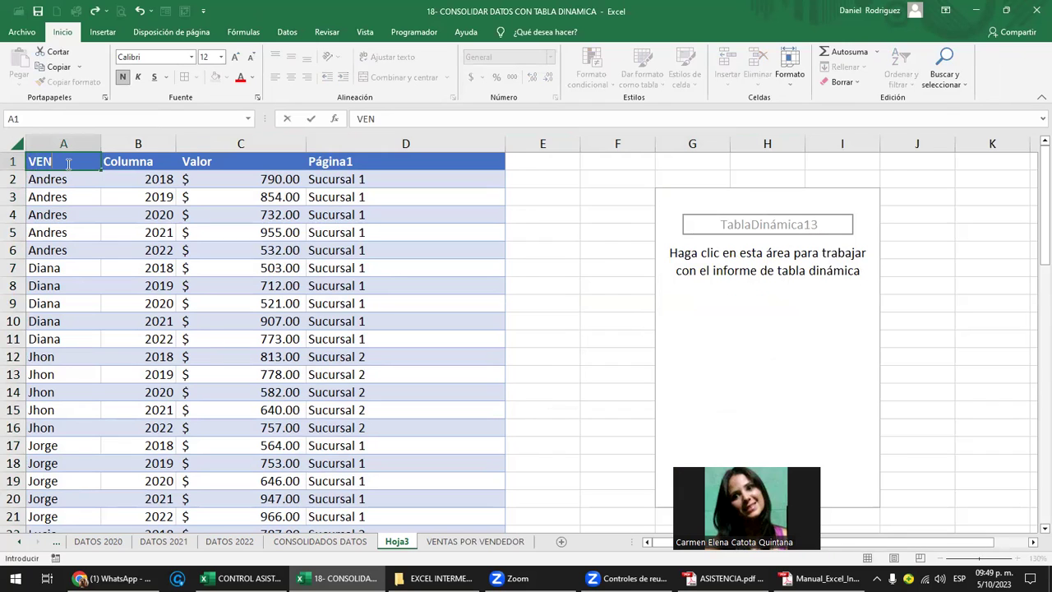
type("DEDORES")
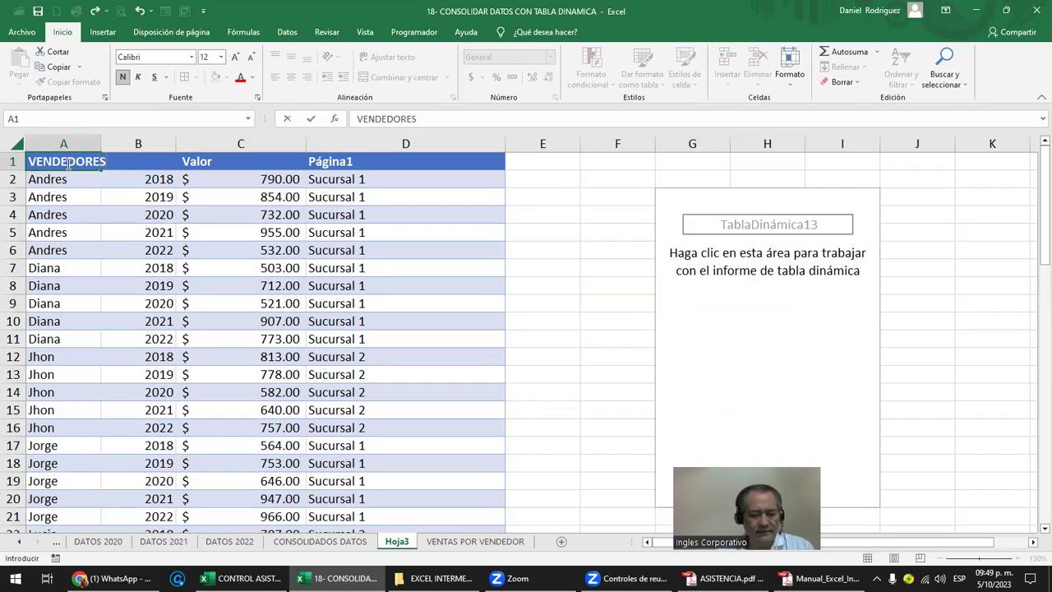
key("Tab")
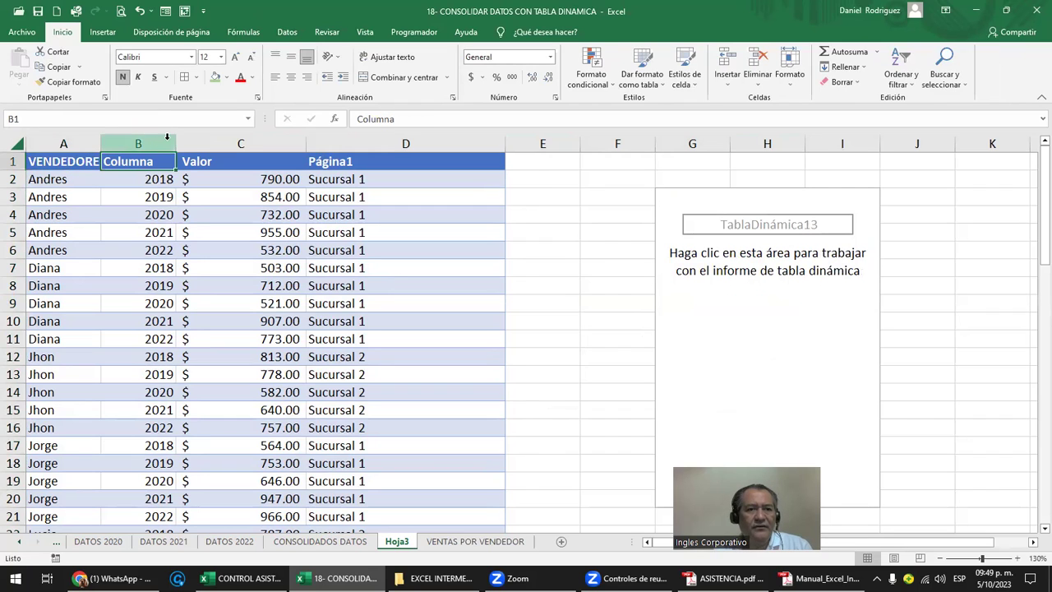
type("AÑO")
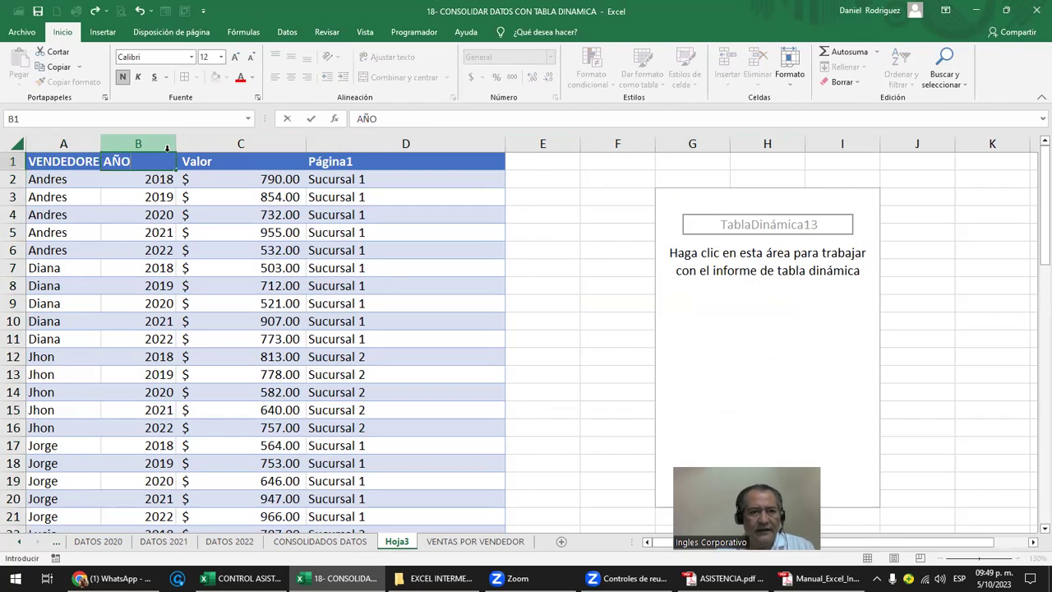
key("Tab")
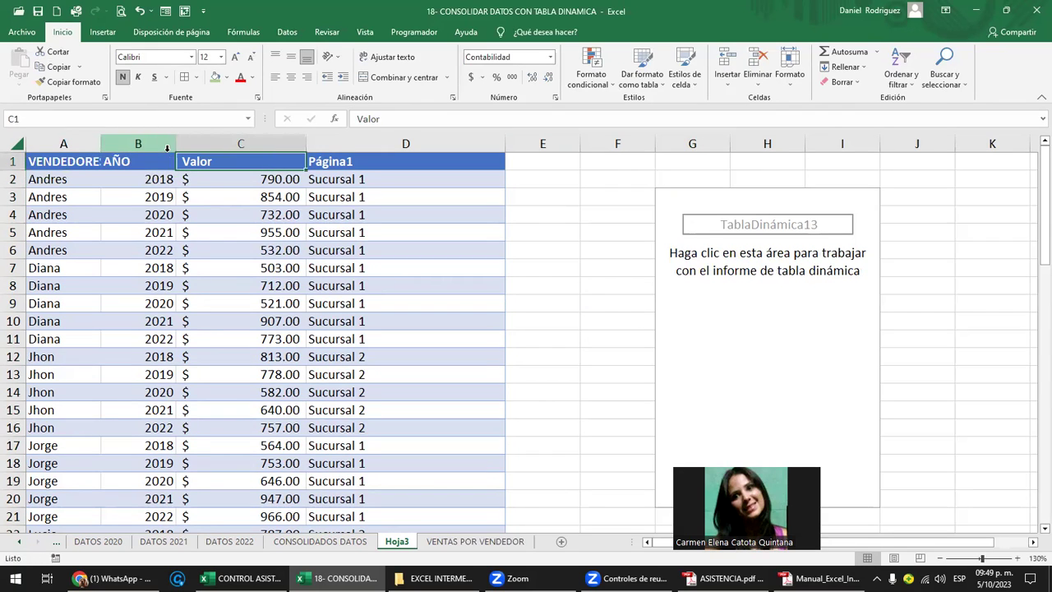
type("VENTA")
key("Tab")
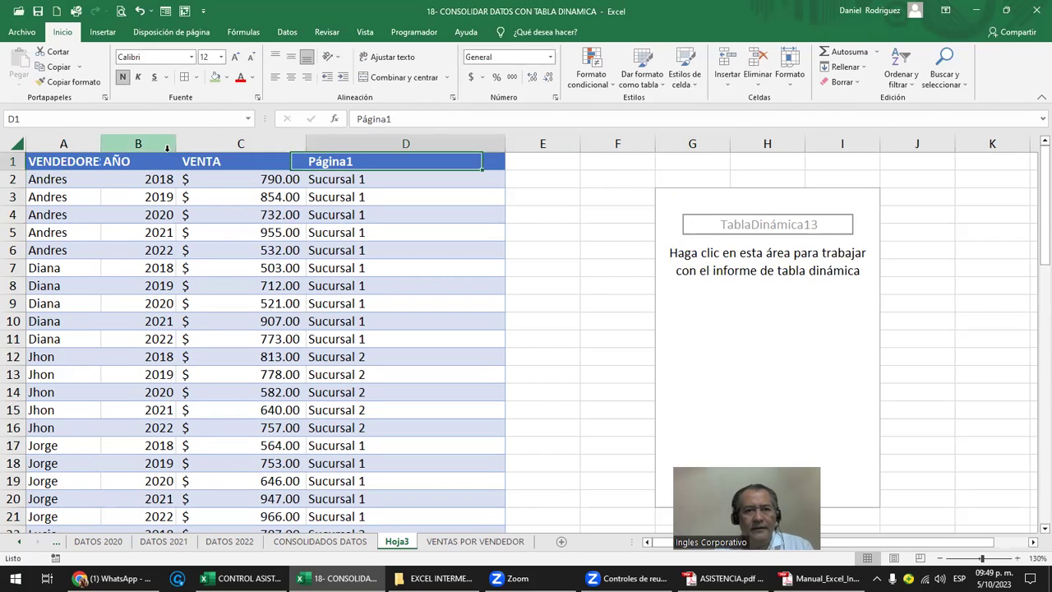
type("S")
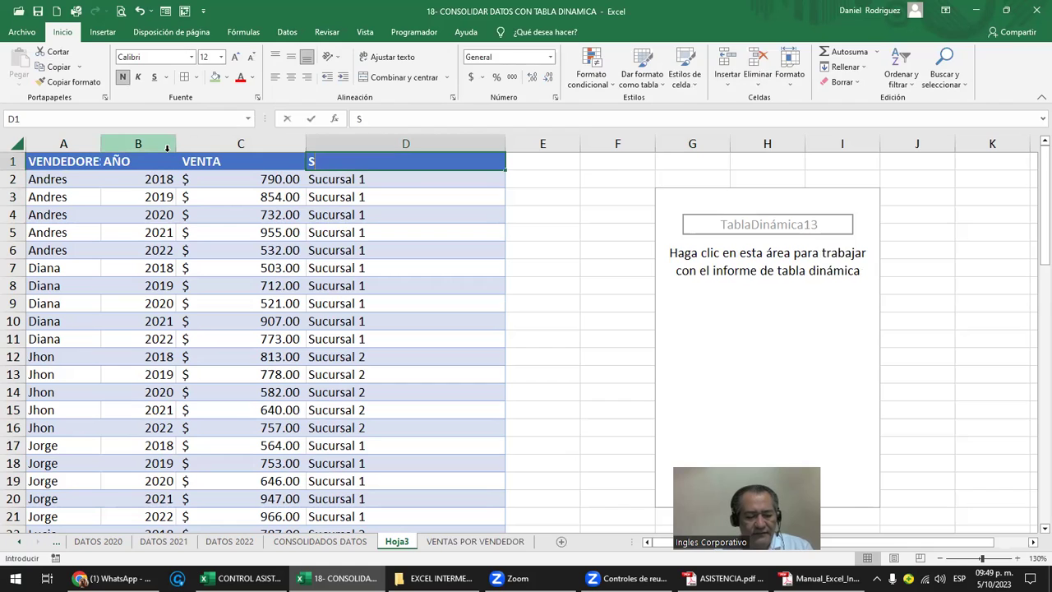
type("UCURSAL")
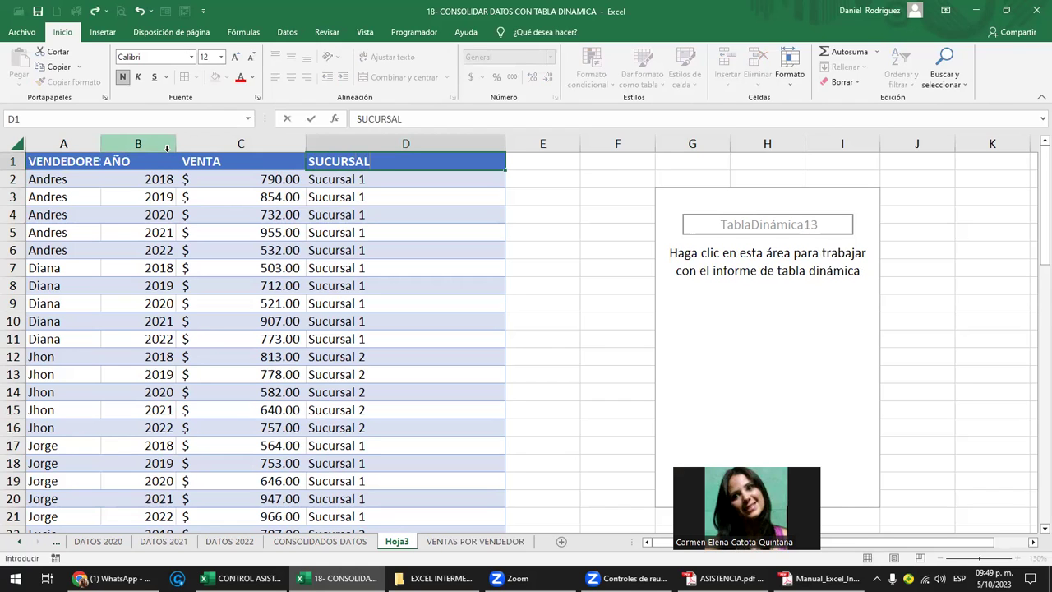
key("Return")
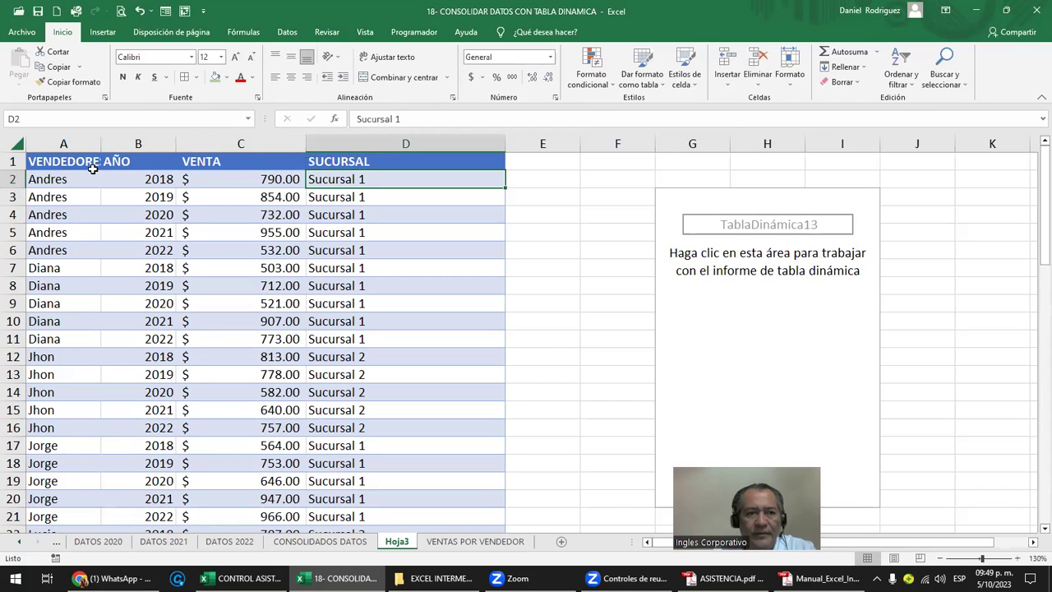
Step: Autofit column A to fit VENDEDORES and bring up the pivot table's shortcut menu
double_click(101, 143)
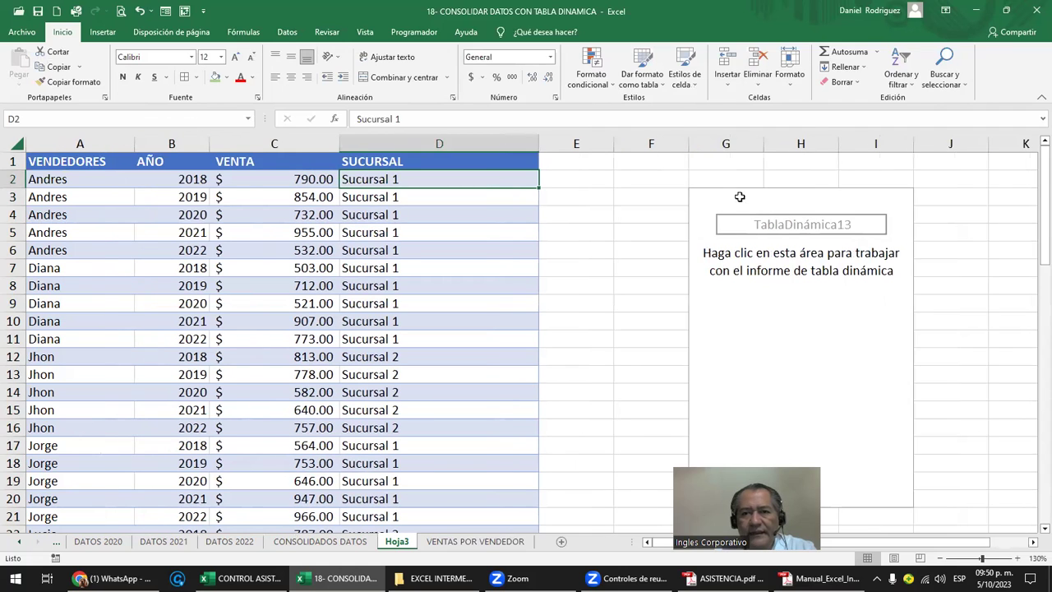
left_click(740, 197)
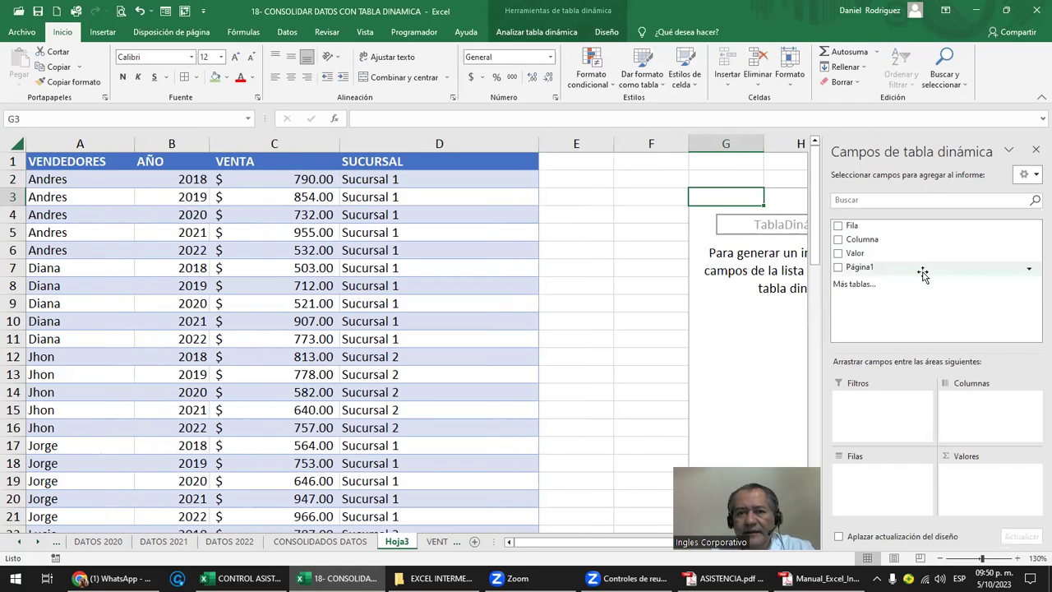
right_click(726, 195)
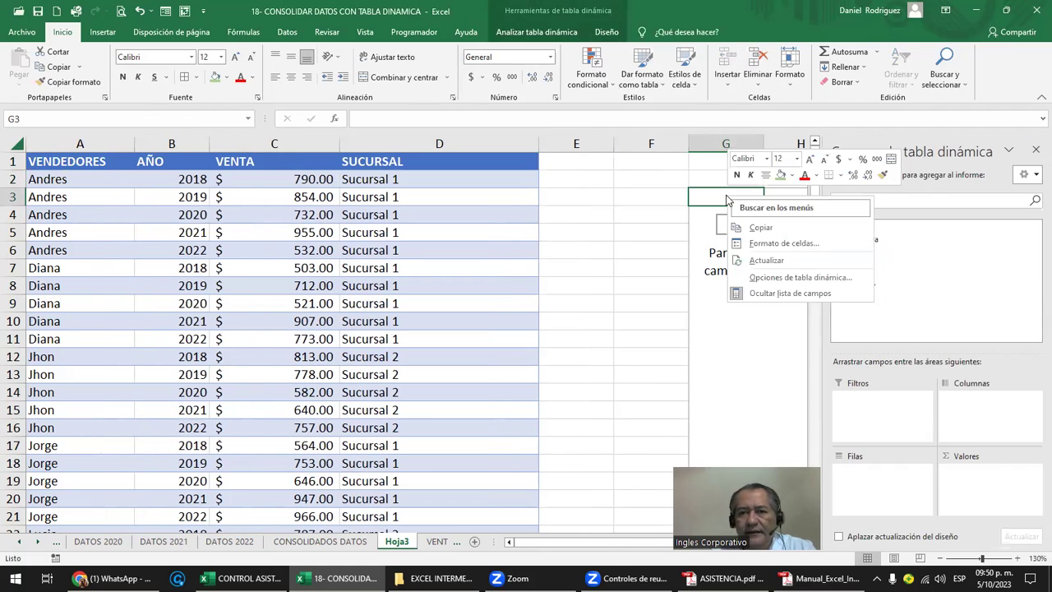
Step: Refresh the pivot table so it picks up the renamed headers
left_click(780, 258)
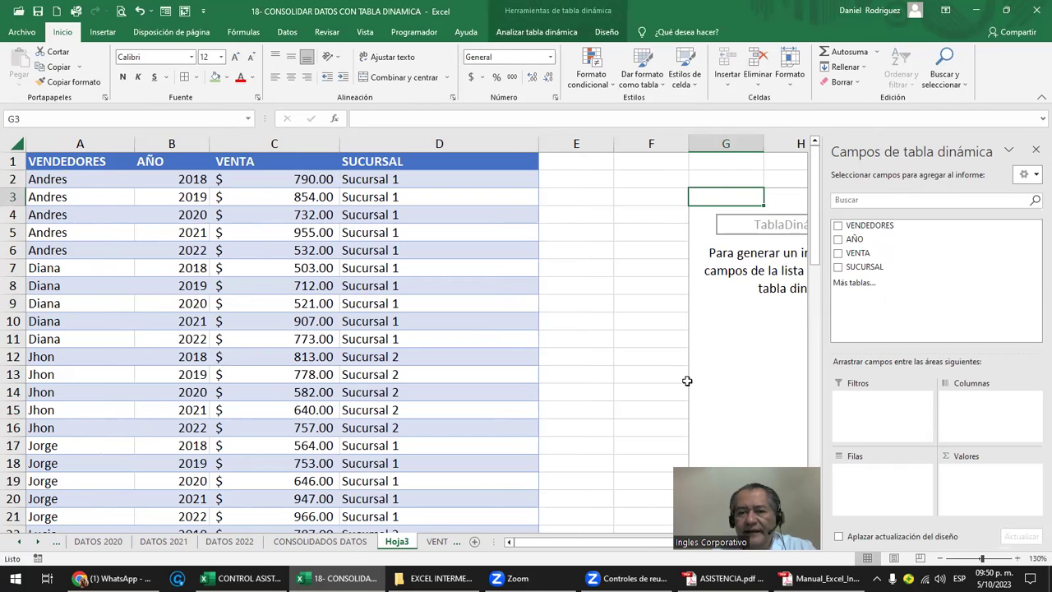
left_click(646, 357)
key("Right")
key("Right")
key("Right")
key("Right")
key("Right")
key("Right")
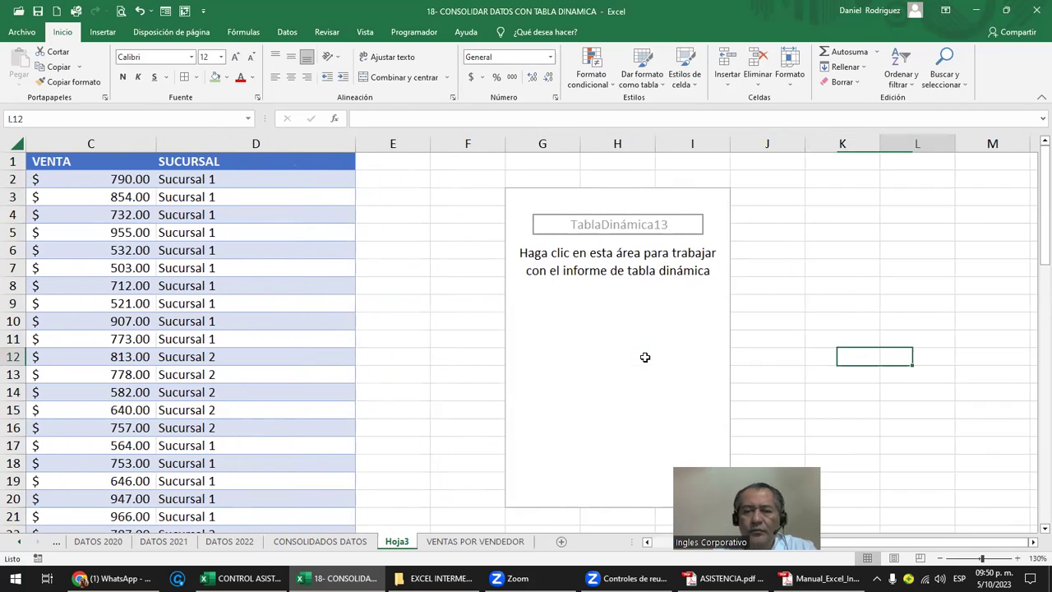
key("Right")
key("Right")
key("Right")
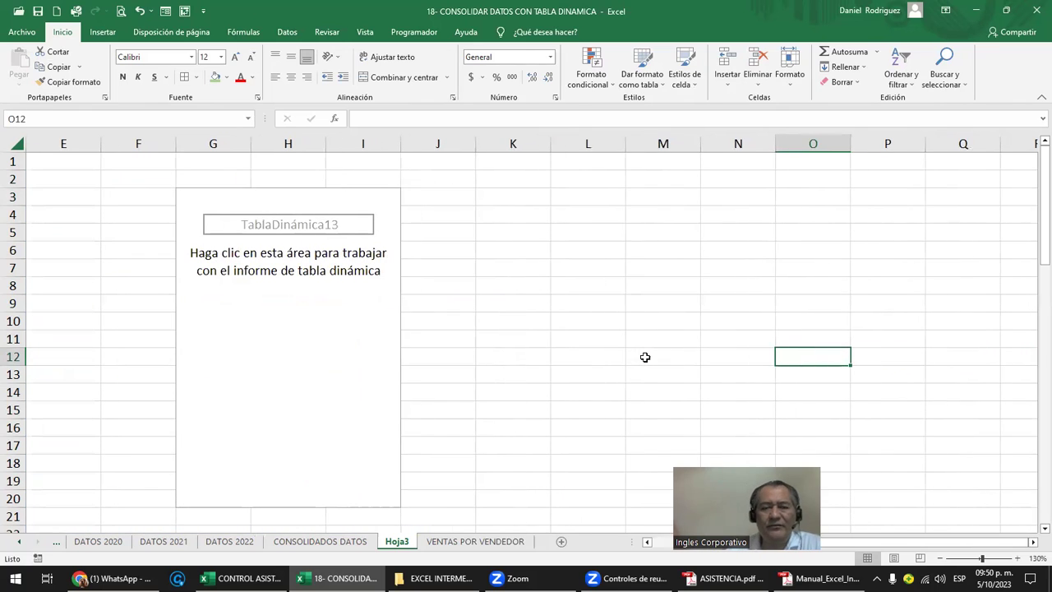
left_click(253, 197)
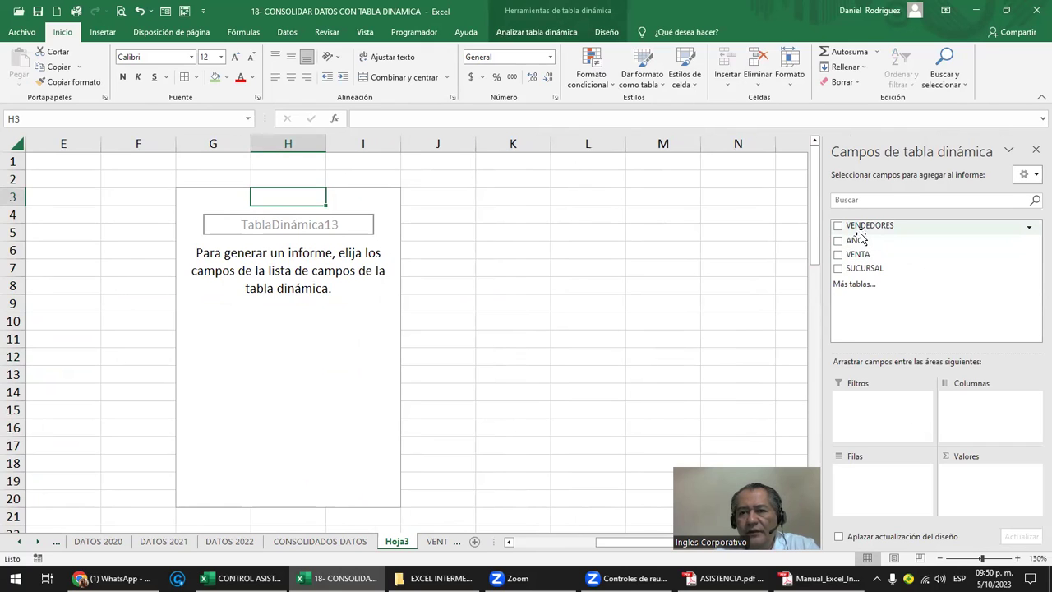
Step: Lay out the pivot with AÑO as filter, SUCURSAL and VENDEDORES as rows, and VENTA summed
left_click_drag(857, 239, 878, 400)
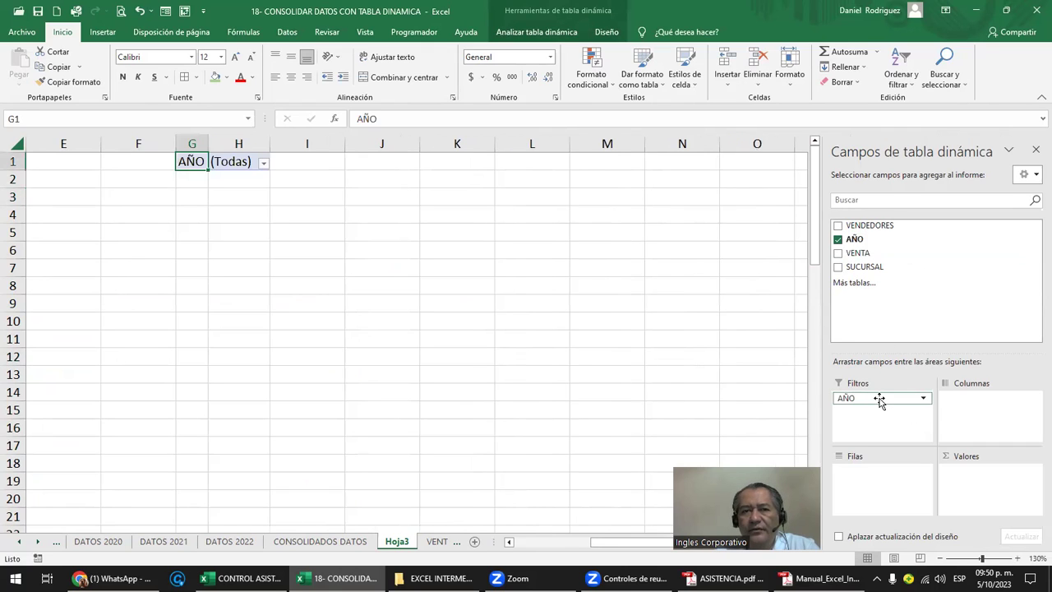
left_click_drag(854, 225, 895, 484)
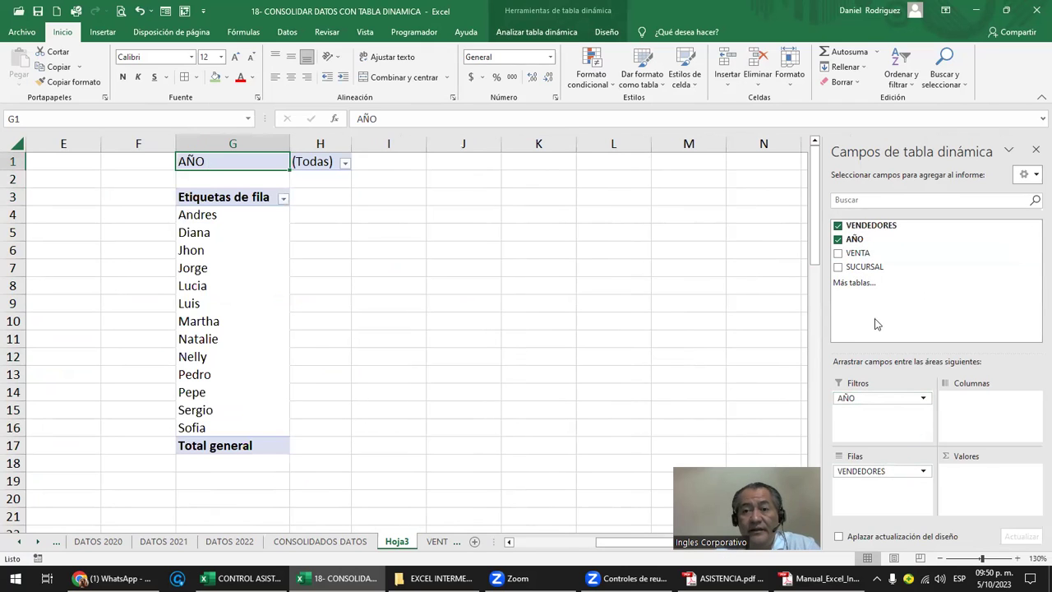
left_click_drag(854, 257, 986, 501)
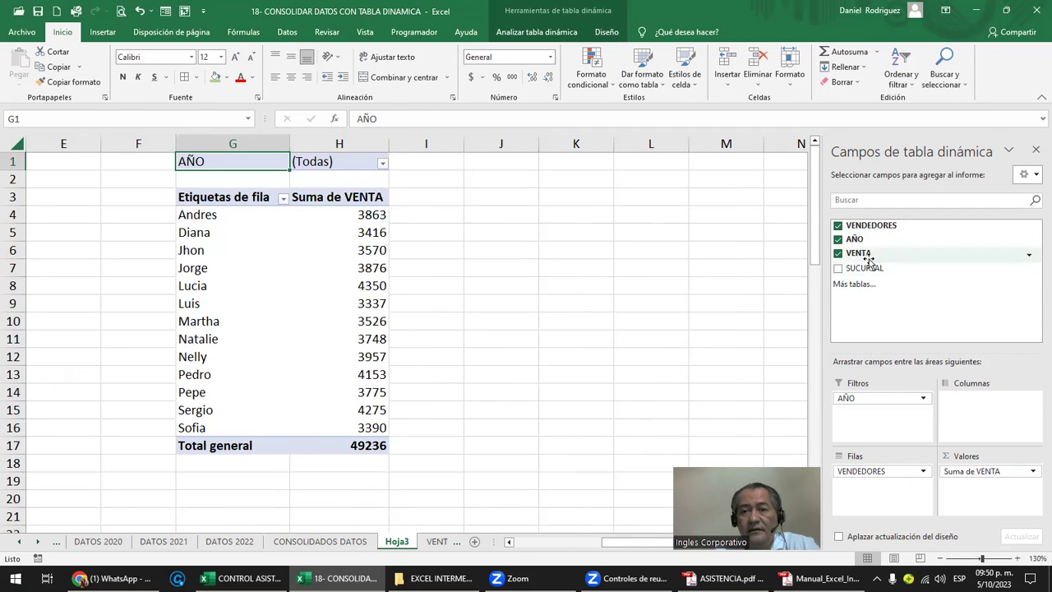
mouse_move(864, 266)
left_mouse_down()
mouse_move(885, 475)
mouse_move(878, 470)
left_mouse_up()
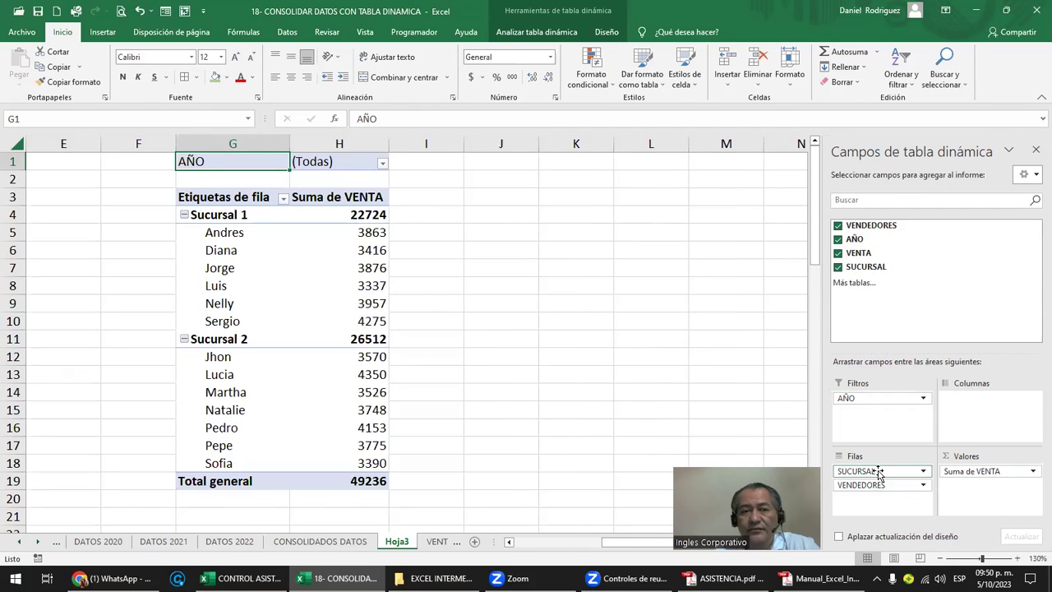
left_click(483, 329)
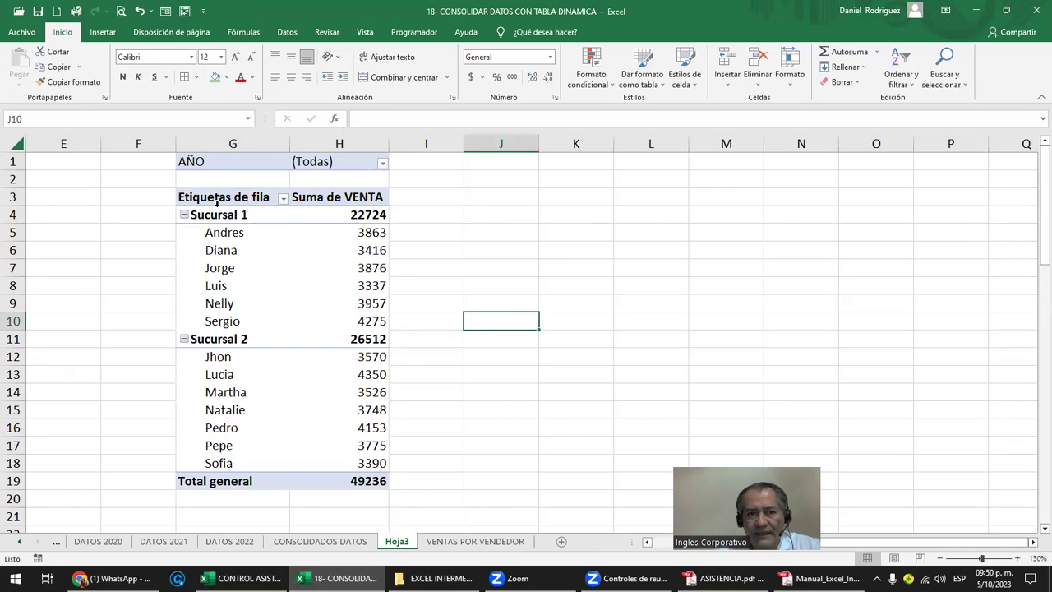
left_click(226, 245)
left_click(469, 245)
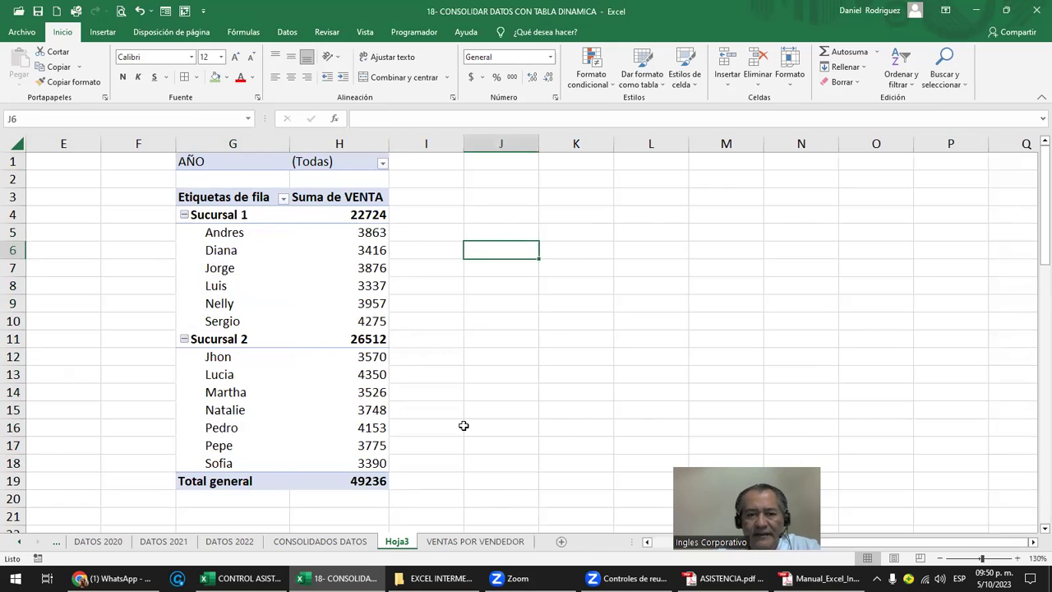
left_click(481, 542)
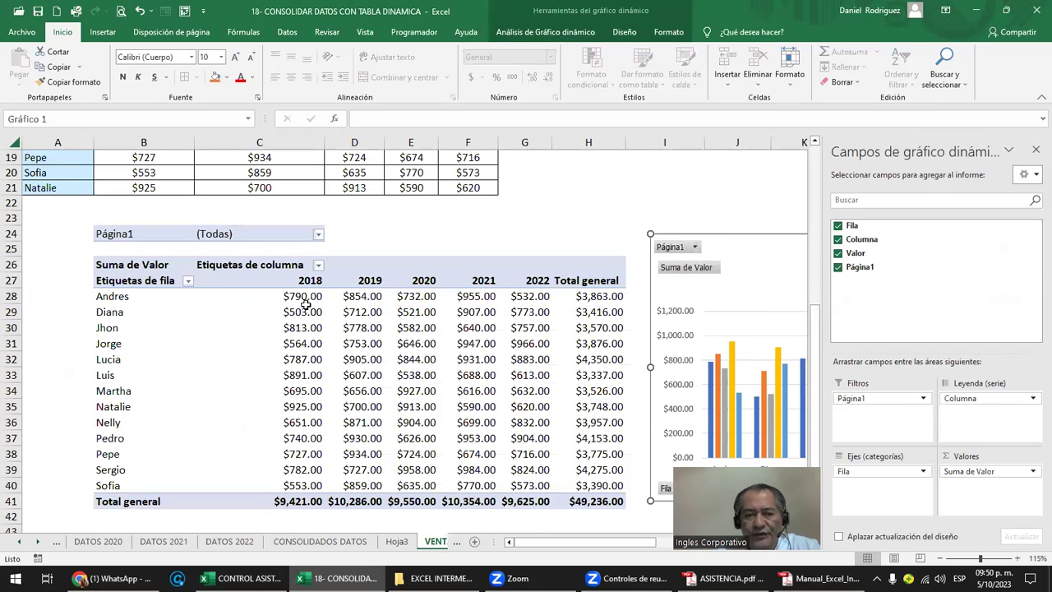
scroll(305, 303, "down", 1)
scroll(303, 302, "up", 4)
scroll(205, 271, "up", 3)
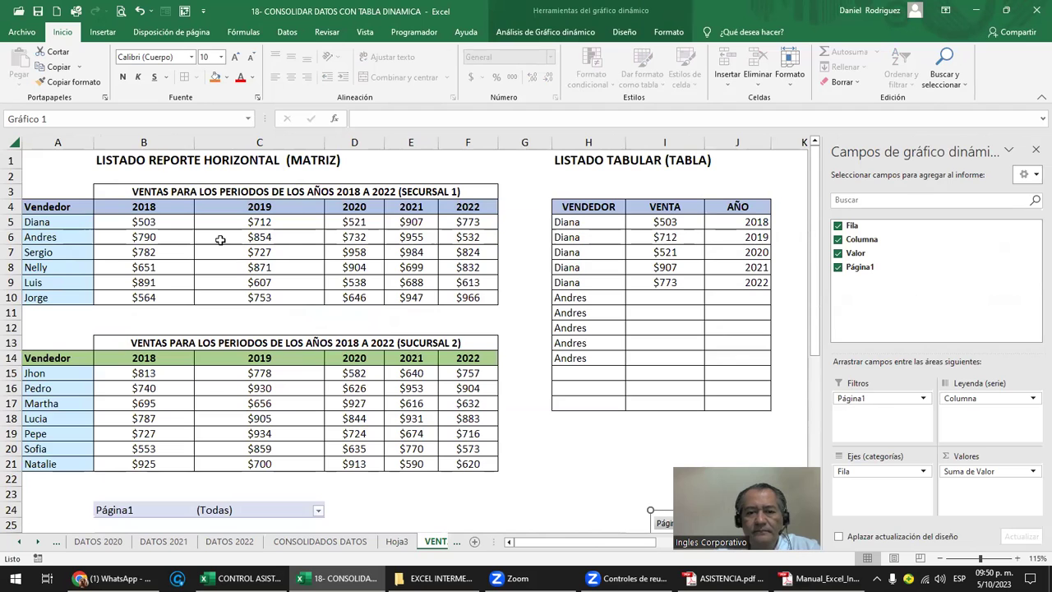
scroll(352, 399, "down", 2)
scroll(582, 398, "down", 2)
scroll(583, 398, "down", 2)
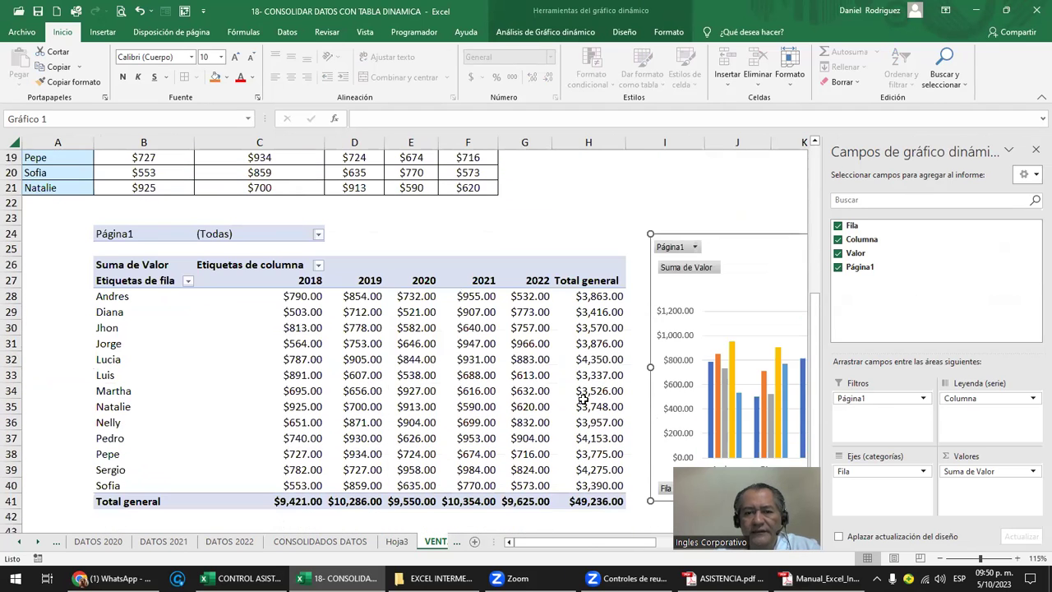
mouse_move(440, 314)
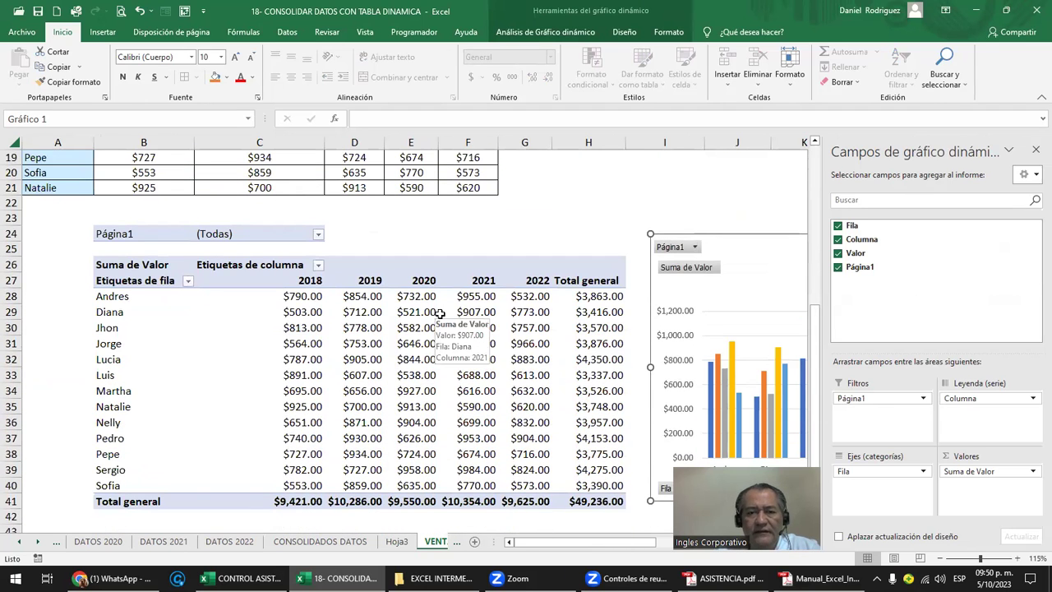
left_click(397, 542)
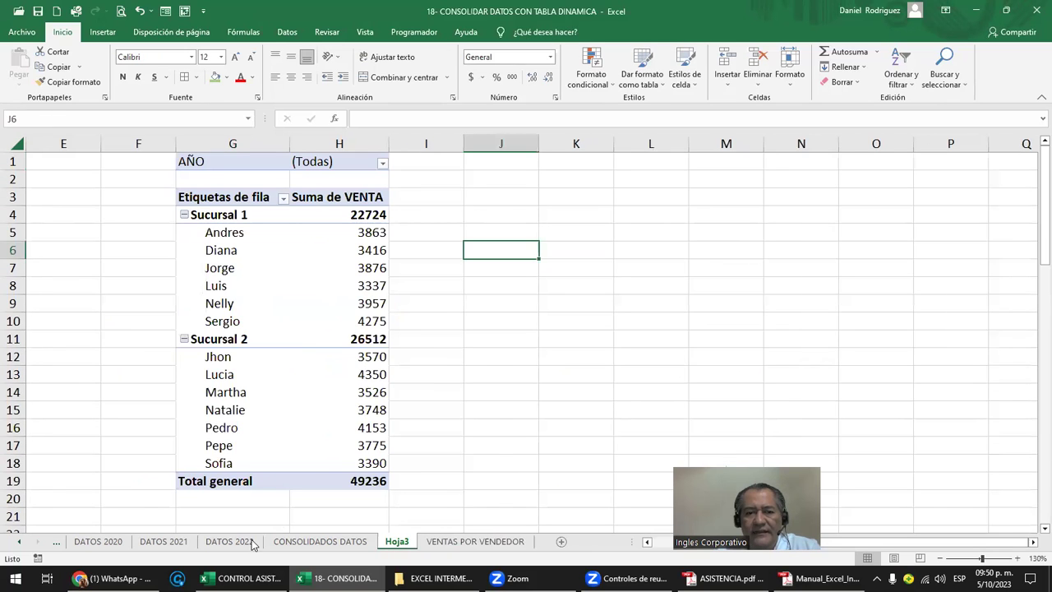
left_click(141, 479)
key("Left")
key("Home")
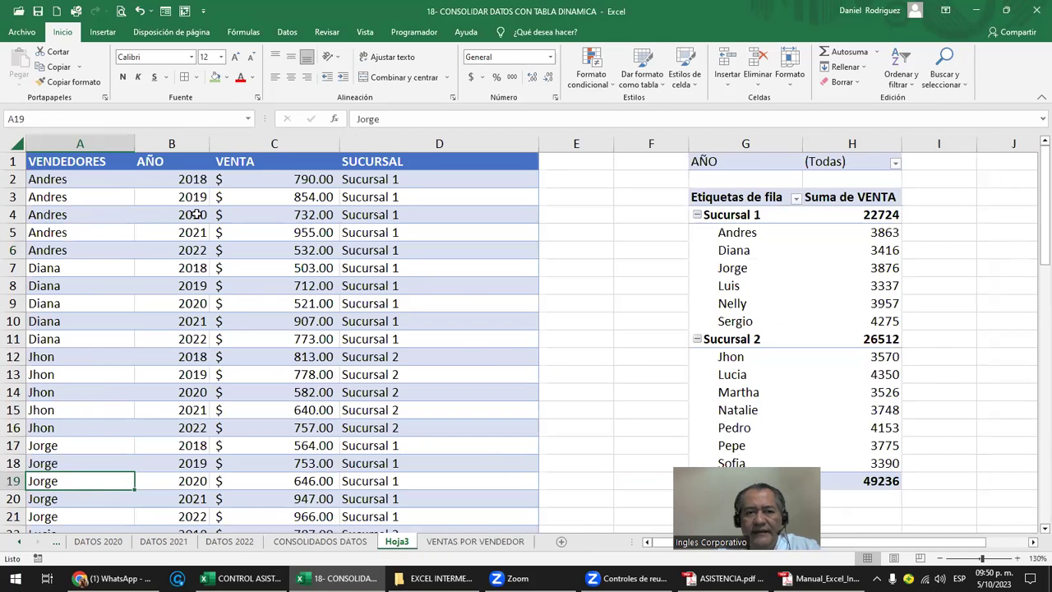
left_click(671, 219)
key("Right")
key("Right")
key("Right")
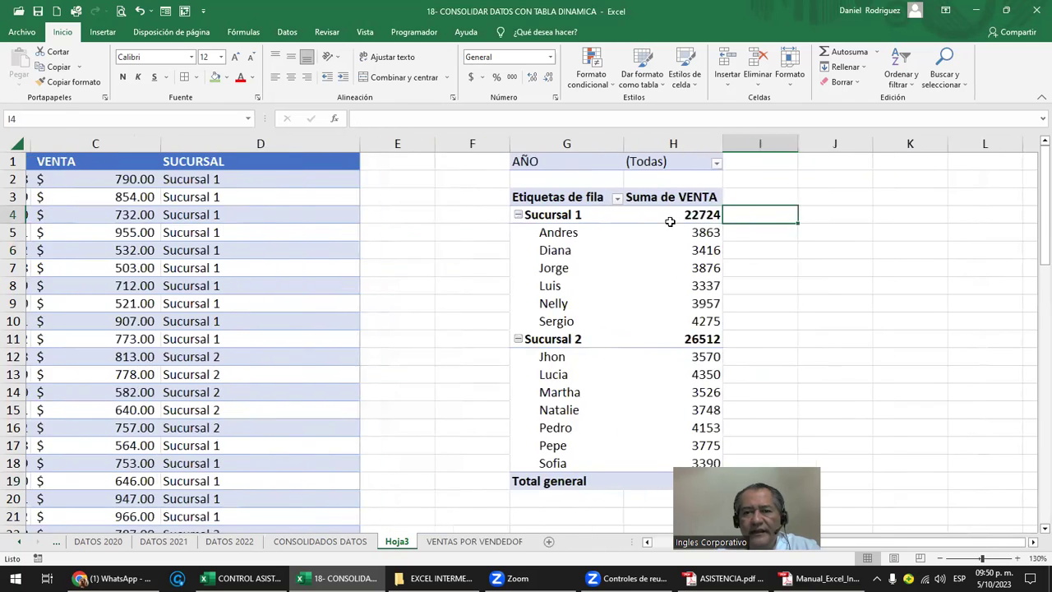
key("Right")
key("Right")
key("Right")
key("Right")
key("Right")
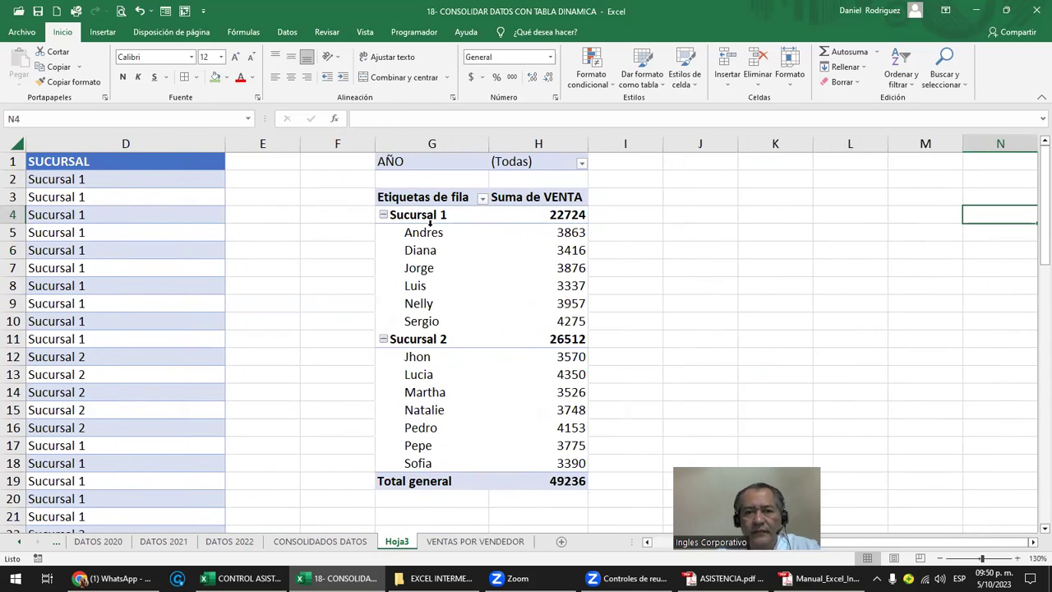
left_click(424, 243)
left_click(624, 250)
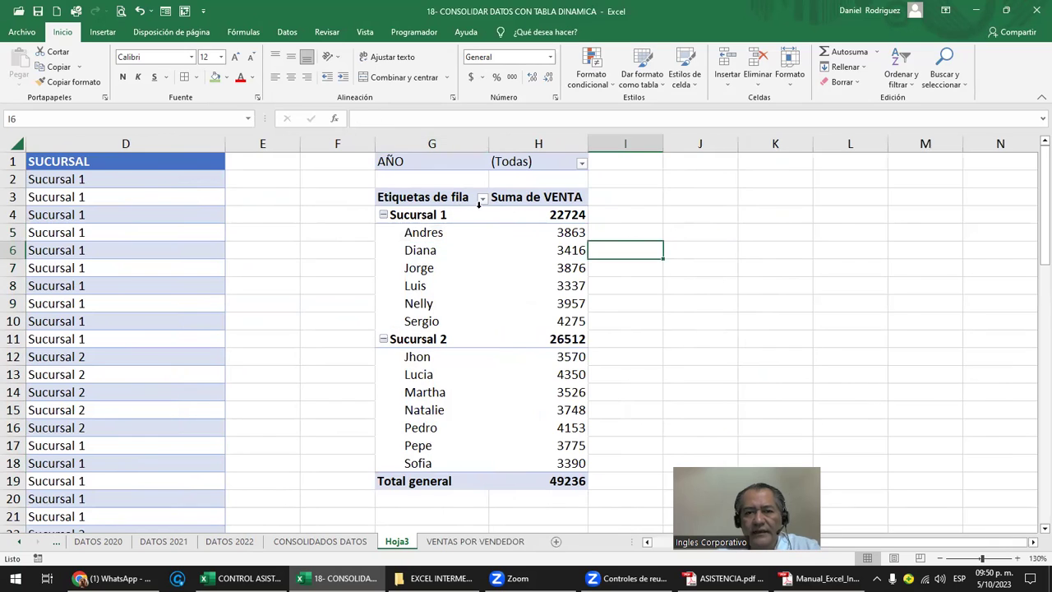
left_click(446, 198)
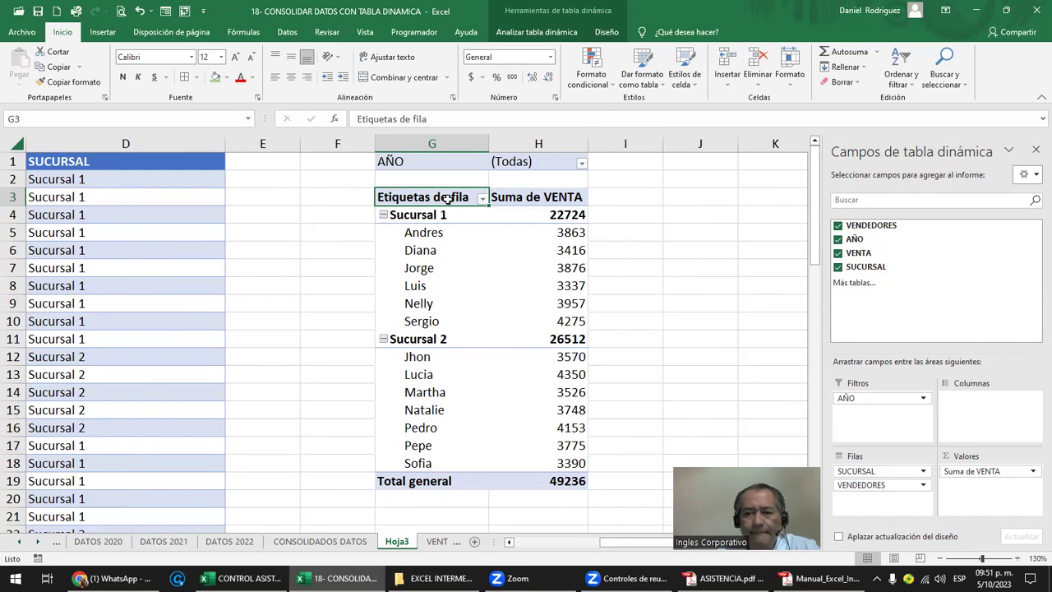
left_click(685, 303)
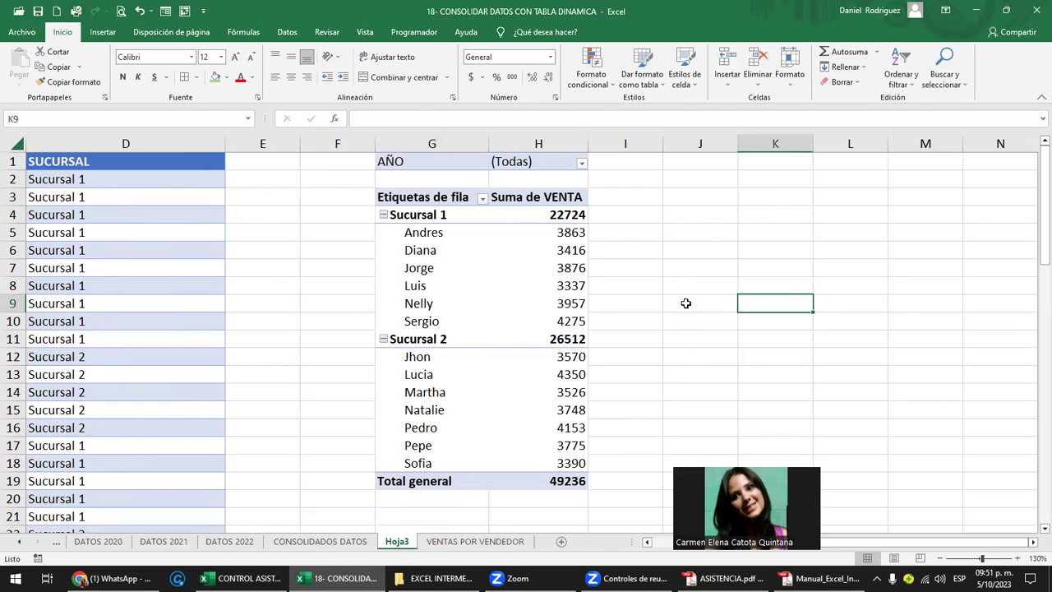
key("Right")
key("Right")
key("Right")
key("Right")
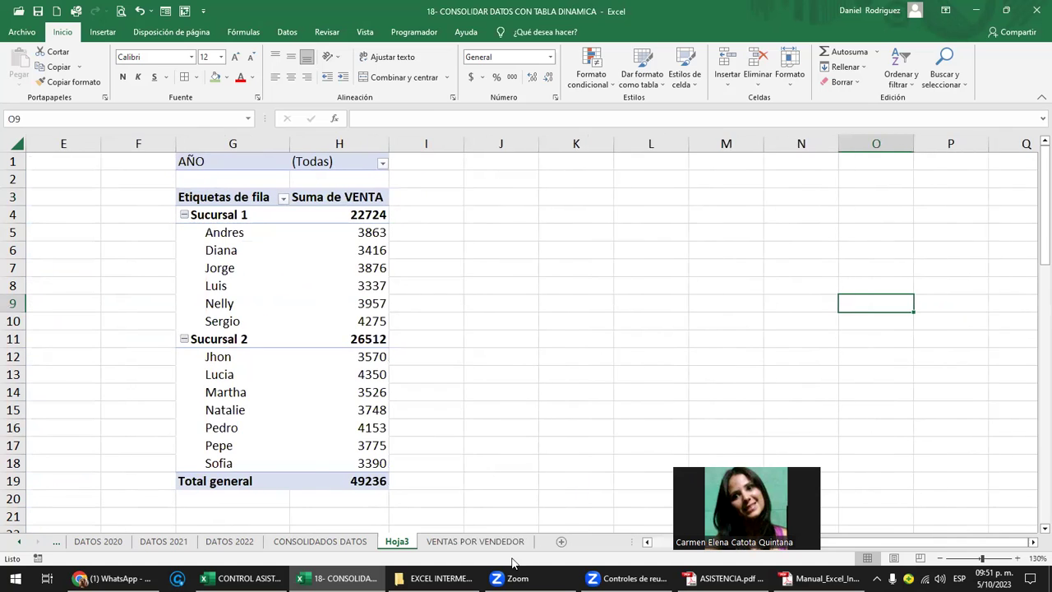
Step: On VENTAS POR VENDEDOR, copy the Sucursal 1 matrix A4:F10
left_click(475, 541)
left_click(513, 227)
scroll(513, 230, "up", 2)
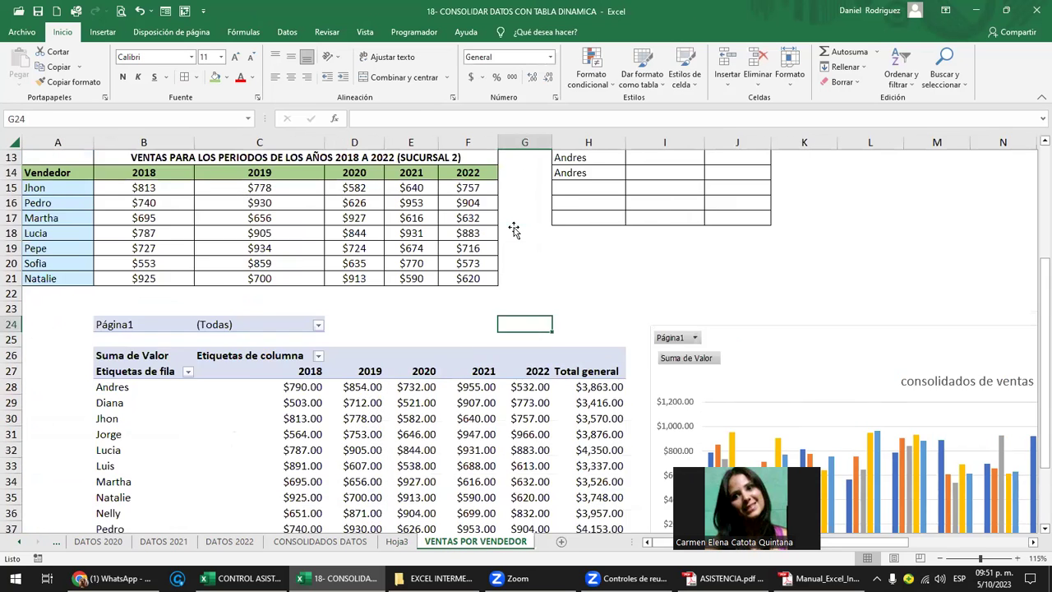
scroll(513, 230, "up", 4)
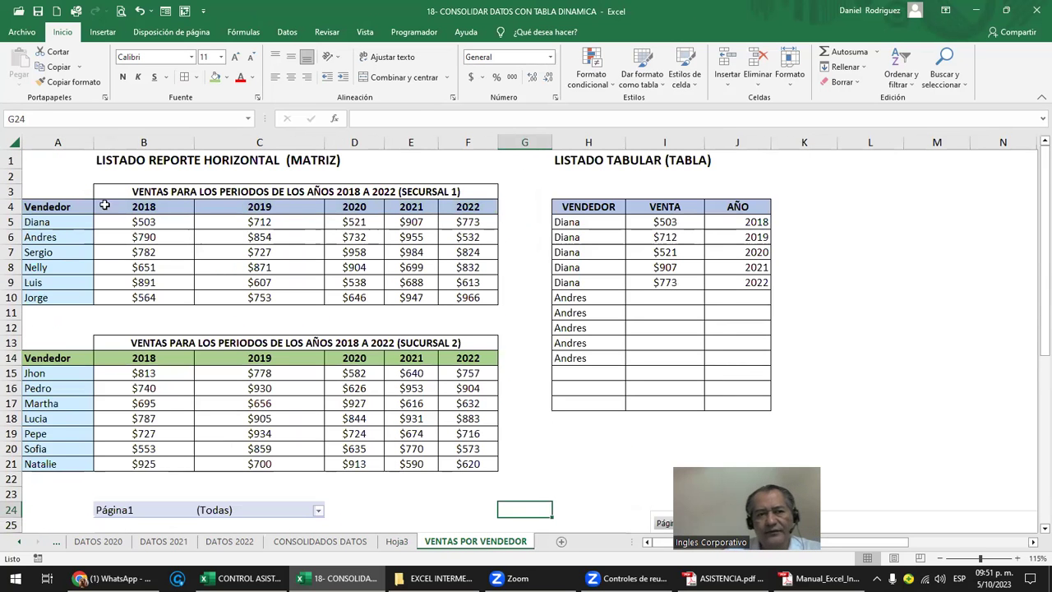
left_click_drag(71, 207, 461, 296)
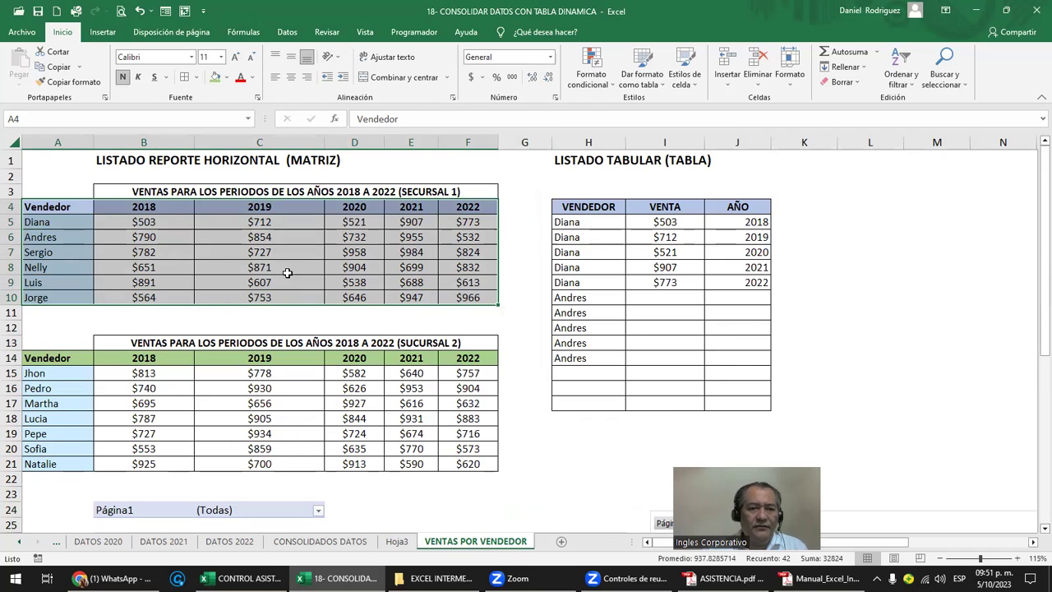
left_click(271, 255)
left_click_drag(67, 209, 485, 297)
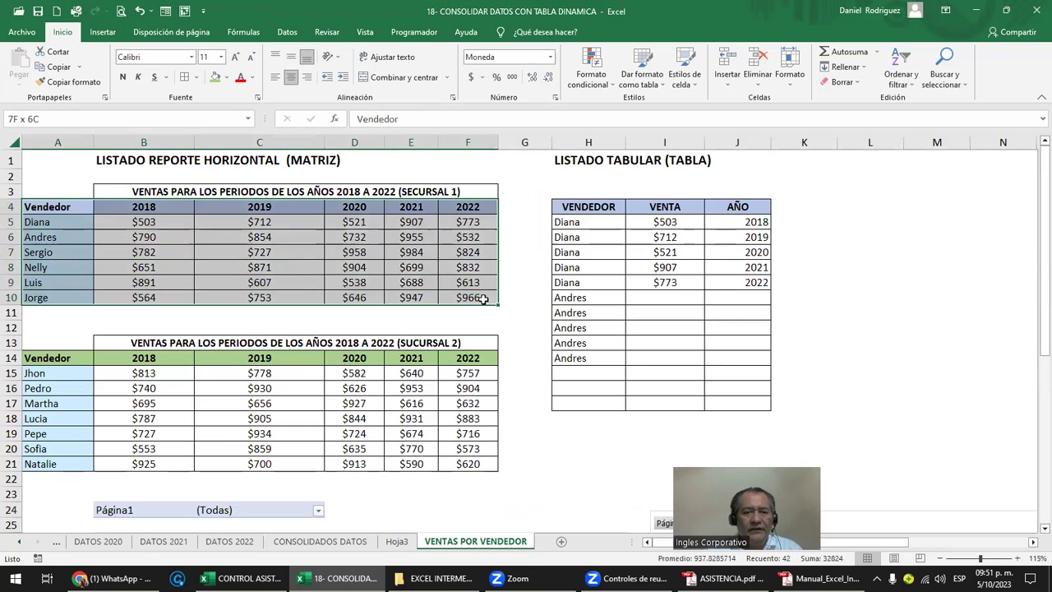
key("ctrl+c")
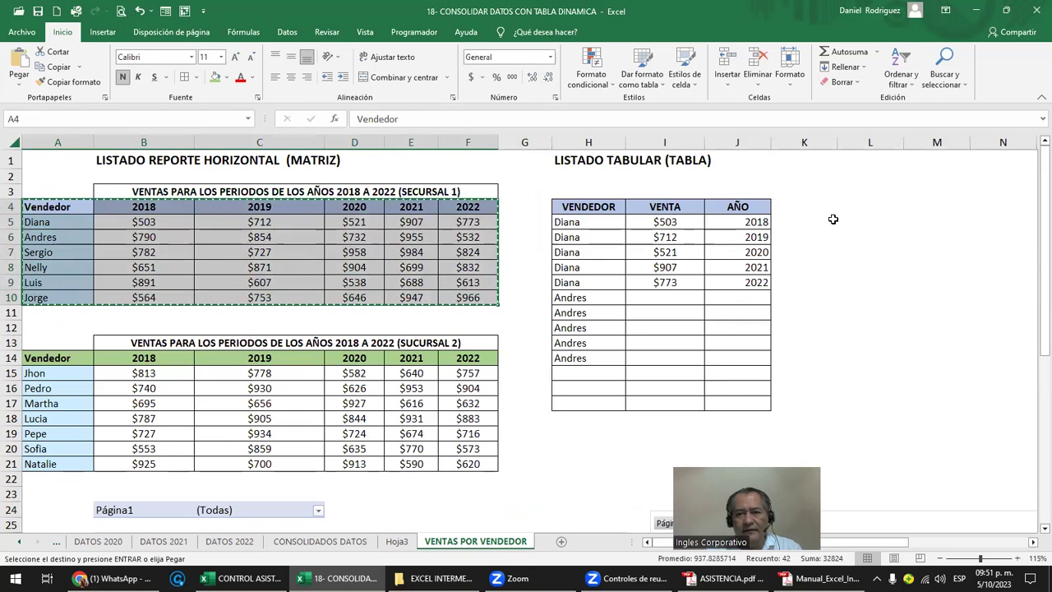
Step: Paste the matrix transposed at N4 using Pegado especial with Transponer
left_click(832, 219)
key("Right")
key("Right")
key("Right")
key("Right")
key("Right")
key("Right")
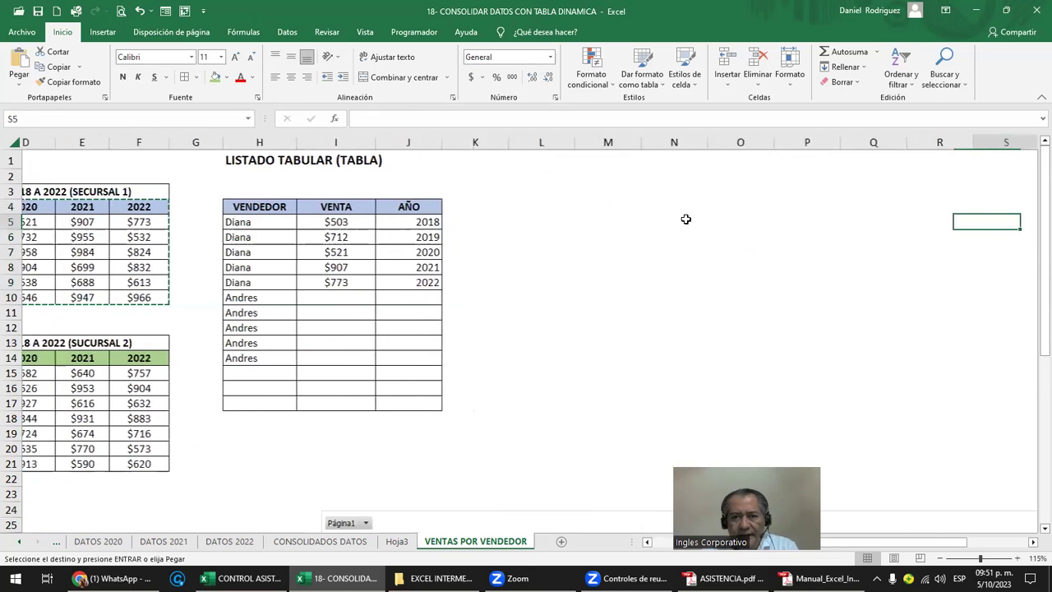
key("Right")
left_click(639, 209)
right_click(639, 210)
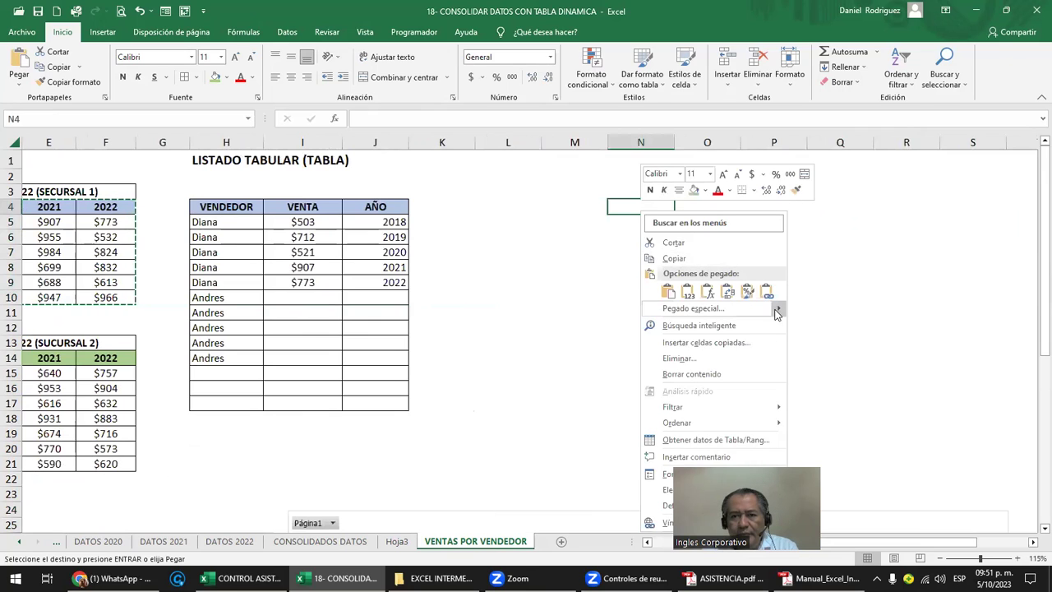
mouse_move(723, 309)
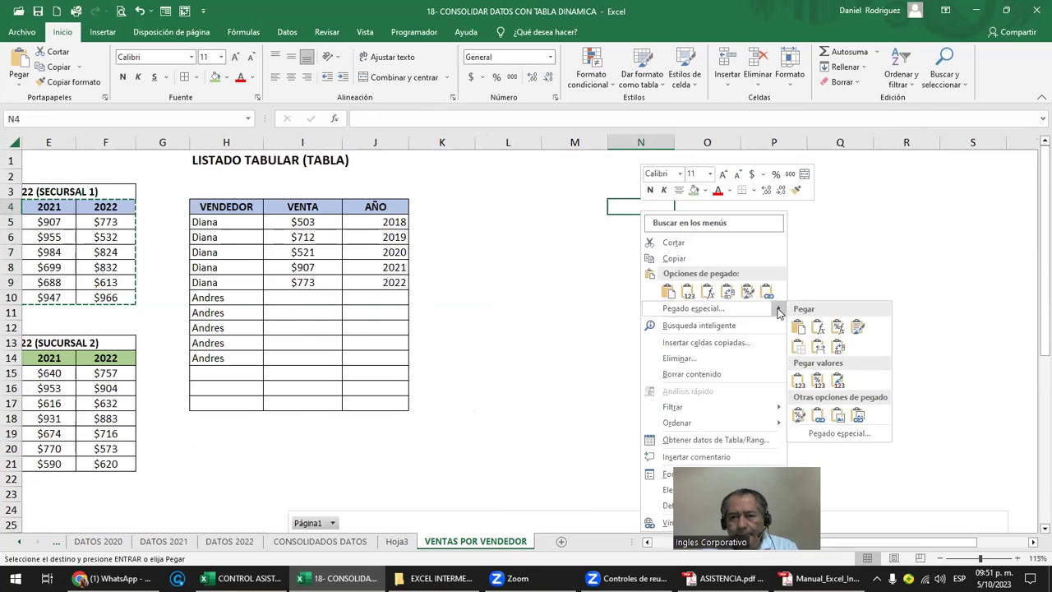
left_click(864, 433)
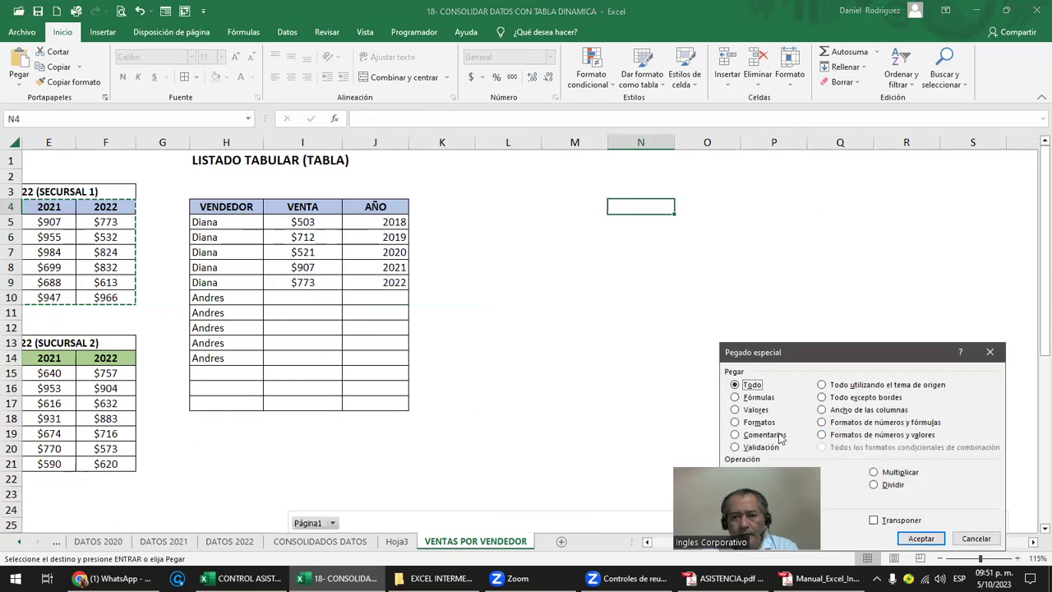
left_click(756, 409)
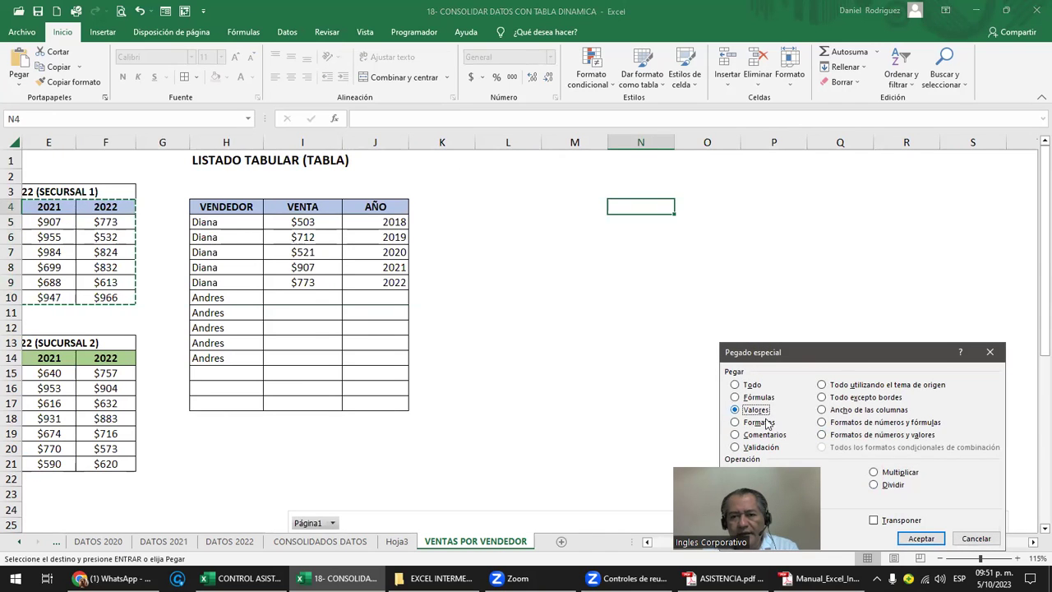
left_click(890, 521)
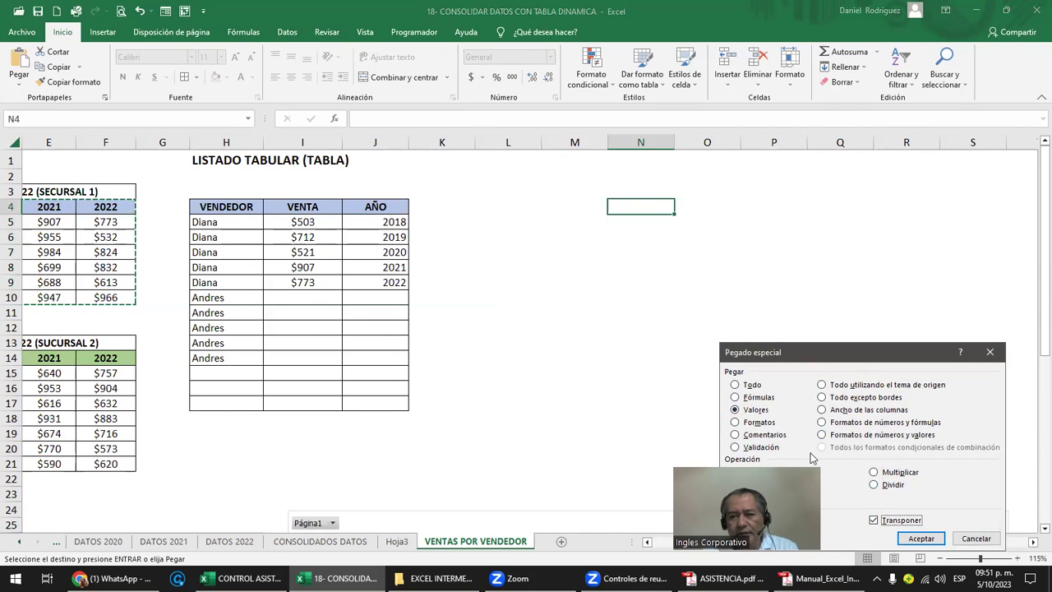
left_click(735, 385)
left_click(914, 540)
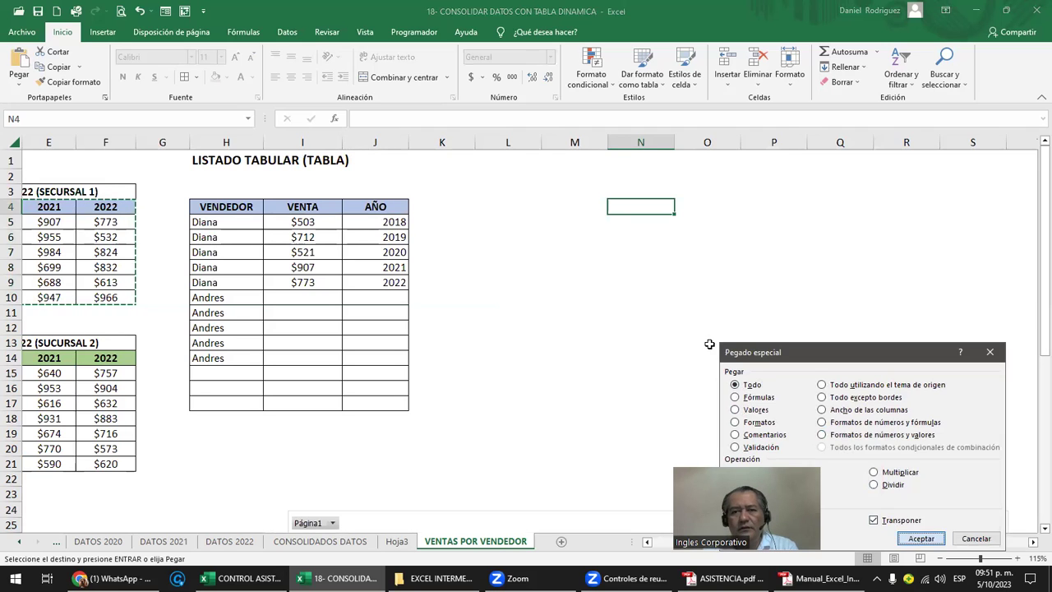
Step: Undo the transposed paste, return to A4 and cancel the copy
key("Right")
key("Right")
key("Right")
key("Right")
key("Right")
key("Right")
key("Right")
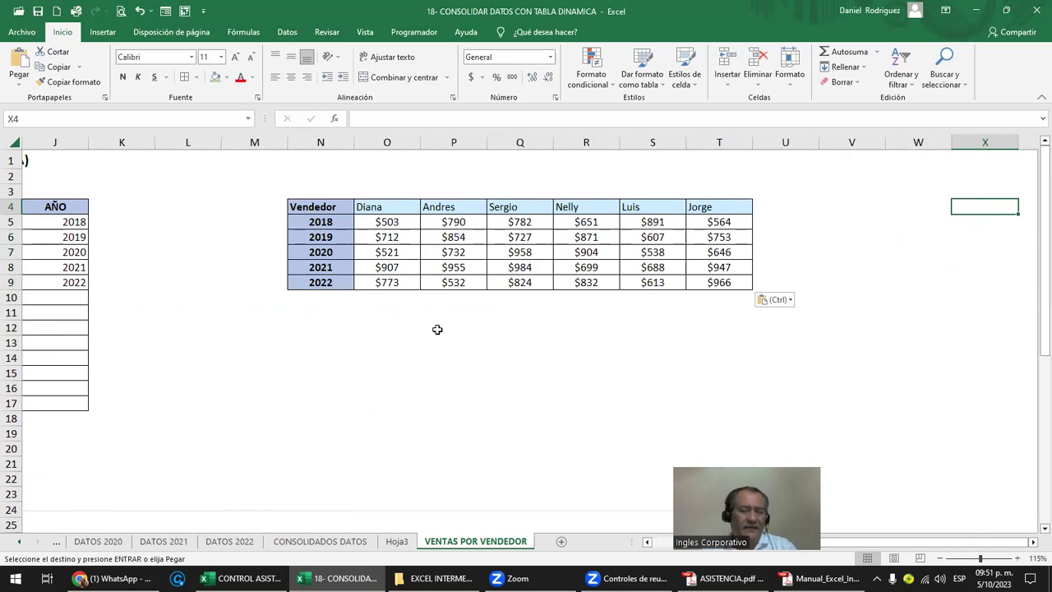
key("ctrl+z")
key("Left")
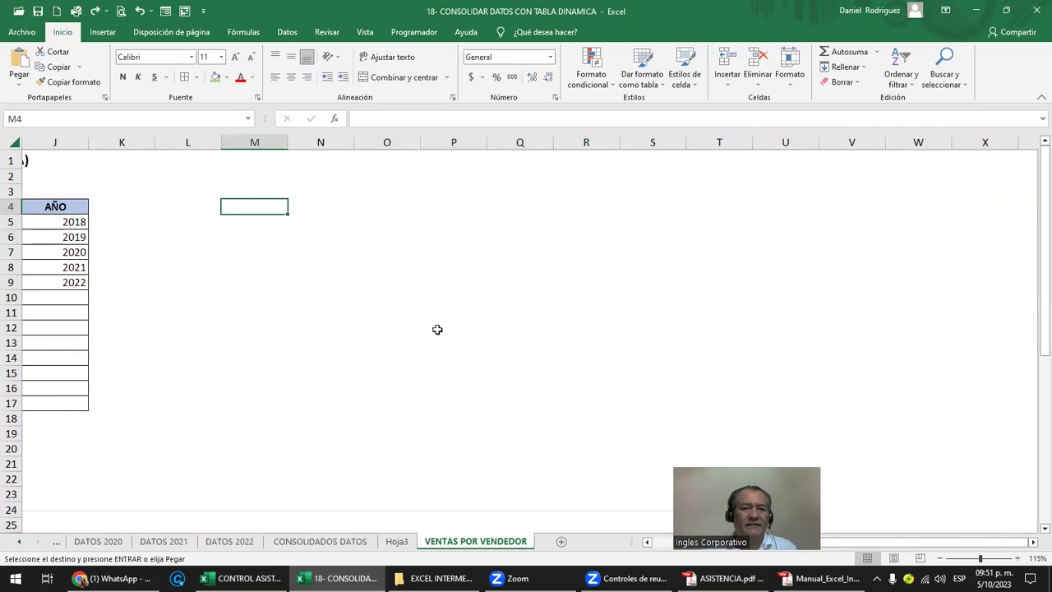
key("Left")
key("Left")
key("Left")
key("Left")
key("Left")
key("Left")
key("Escape")
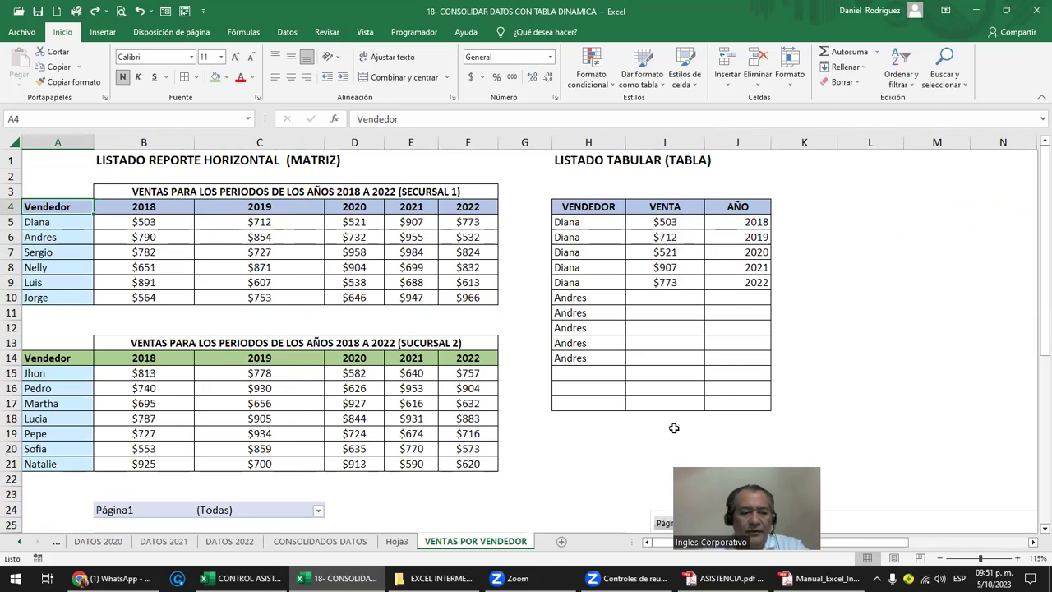
Step: Switch to the Excel manual PDF and scroll from its first page through the contents
left_click(819, 578)
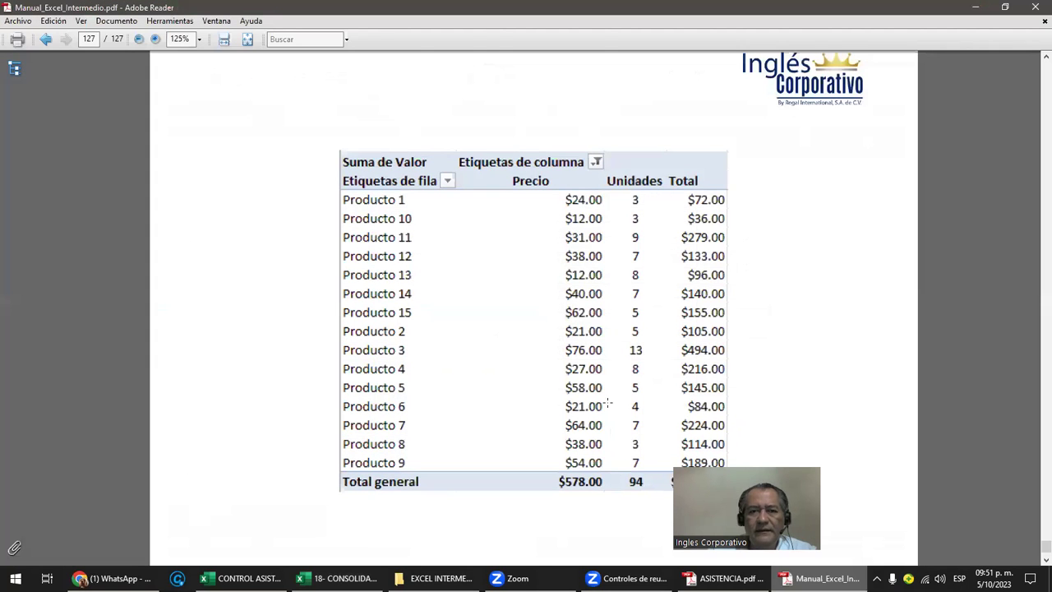
scroll(616, 395, "down", 5)
scroll(620, 390, "up", 5)
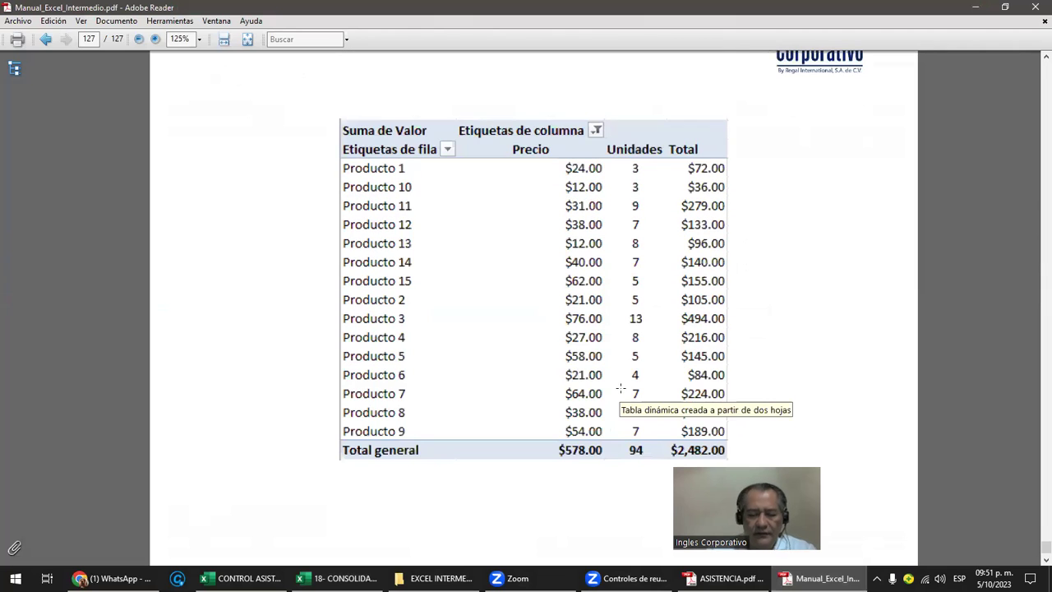
key("Home")
scroll(622, 391, "down", 2)
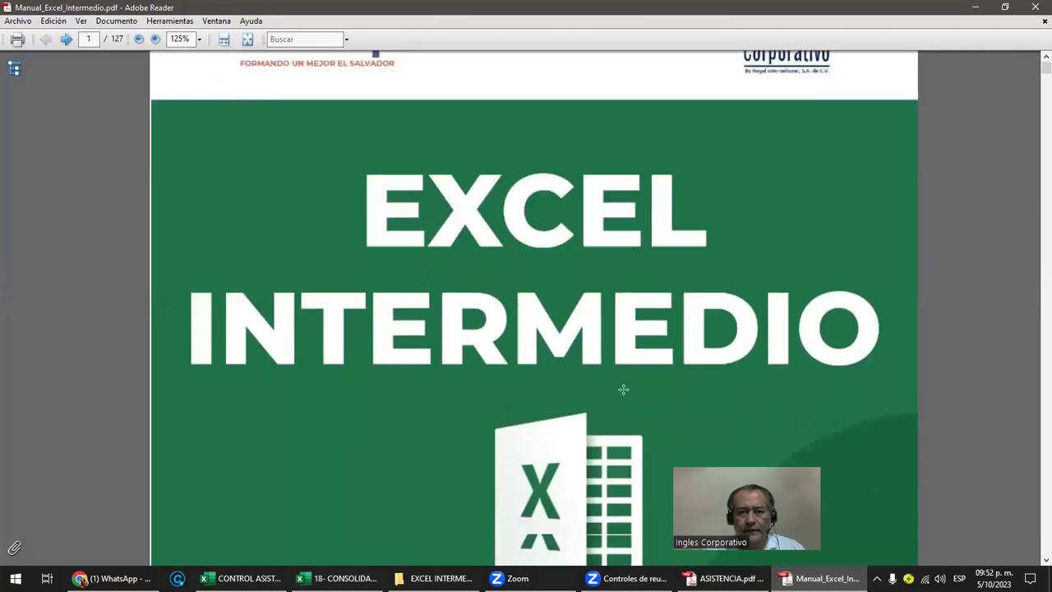
scroll(626, 393, "down", 4)
scroll(626, 393, "down", 5)
scroll(658, 406, "down", 5)
scroll(657, 406, "down", 5)
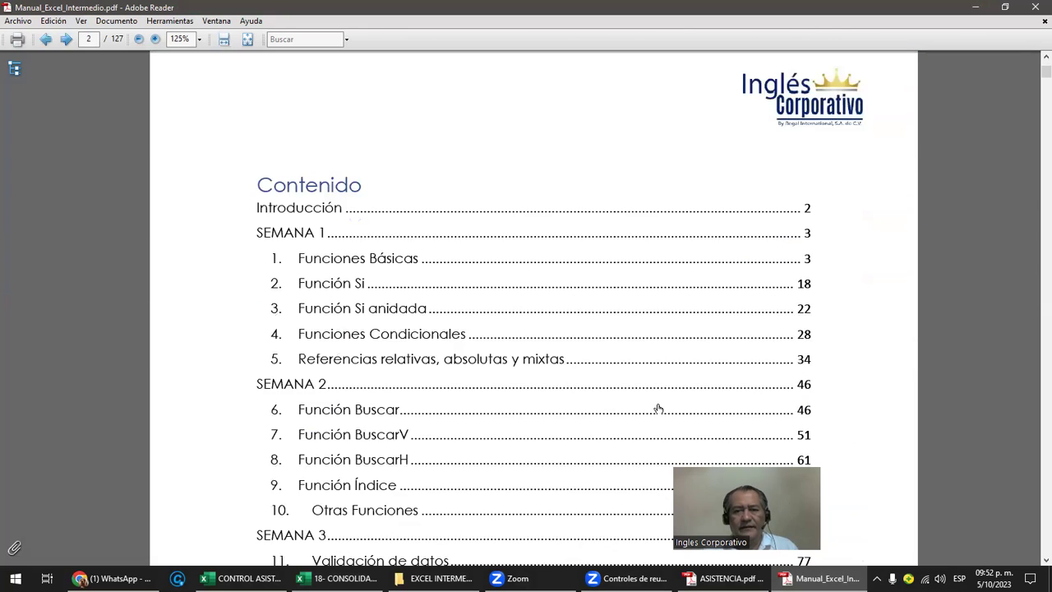
scroll(656, 413, "down", 2)
scroll(656, 414, "down", 3)
scroll(656, 413, "down", 1)
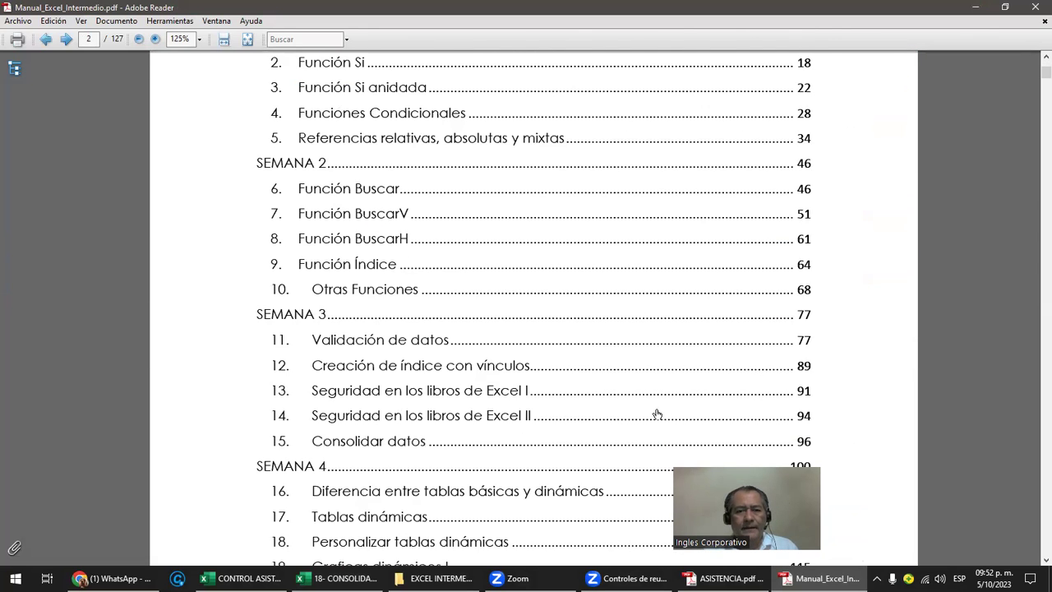
scroll(656, 414, "down", 4)
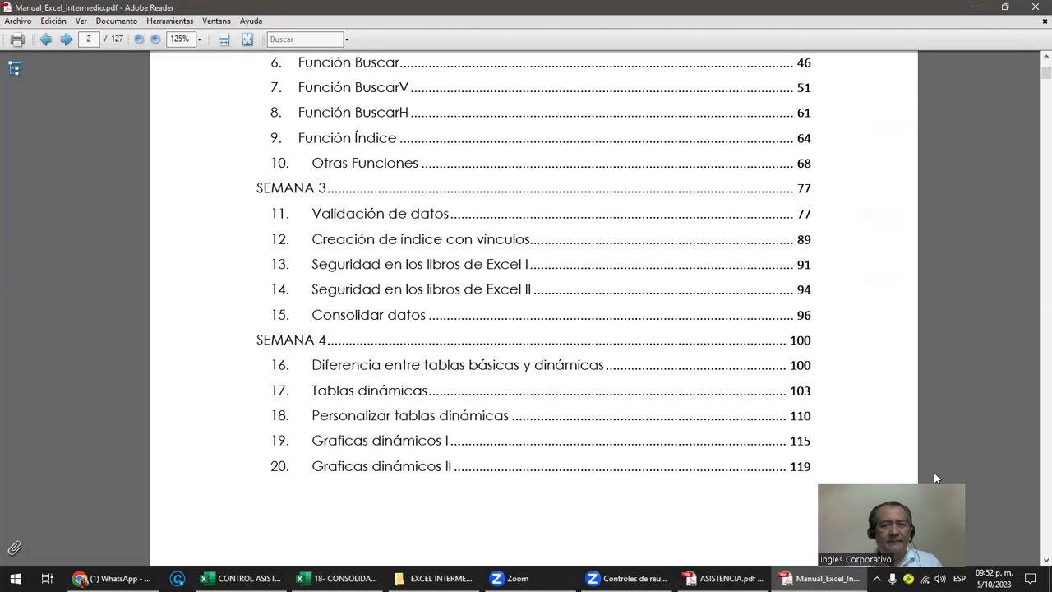
Step: Review the contents pages, then return to the '18- CONSOLIDAR DATOS CON TABLA DINAMICA' workbook
scroll(490, 304, "up", 3)
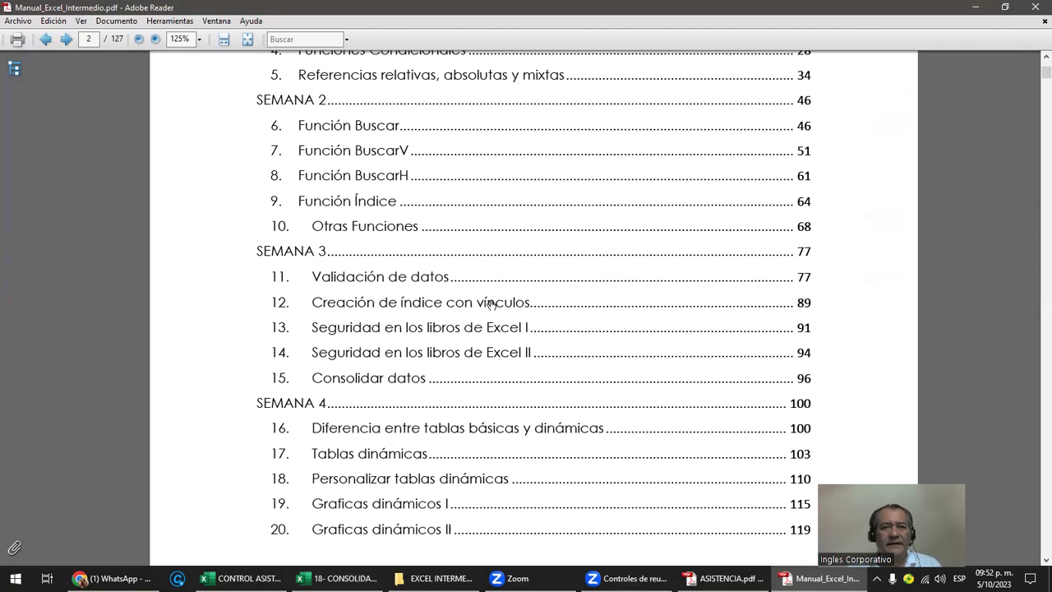
scroll(491, 304, "up", 1)
scroll(491, 311, "down", 3)
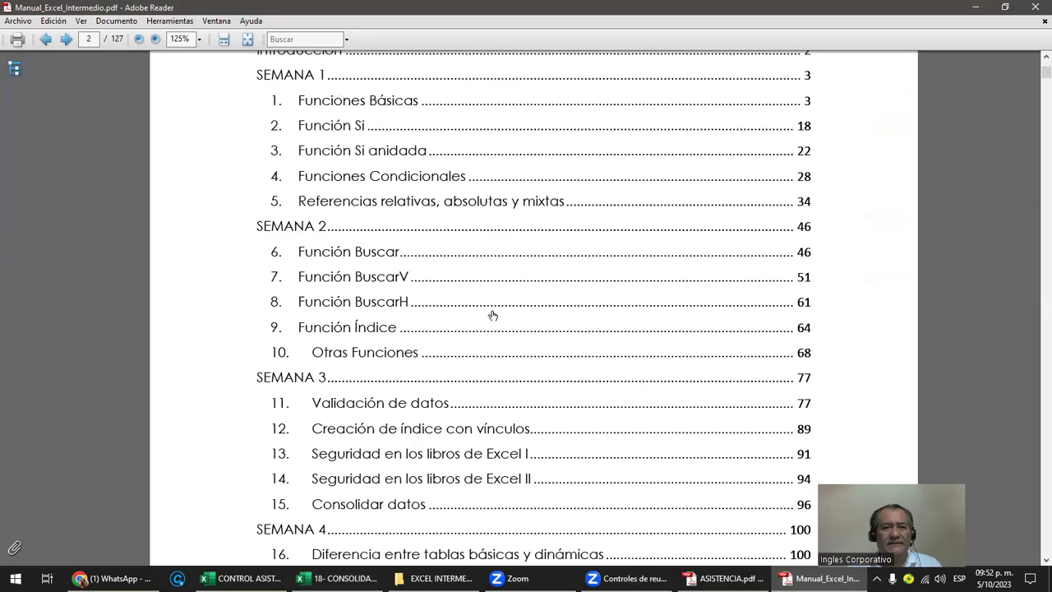
scroll(457, 318, "down", 1)
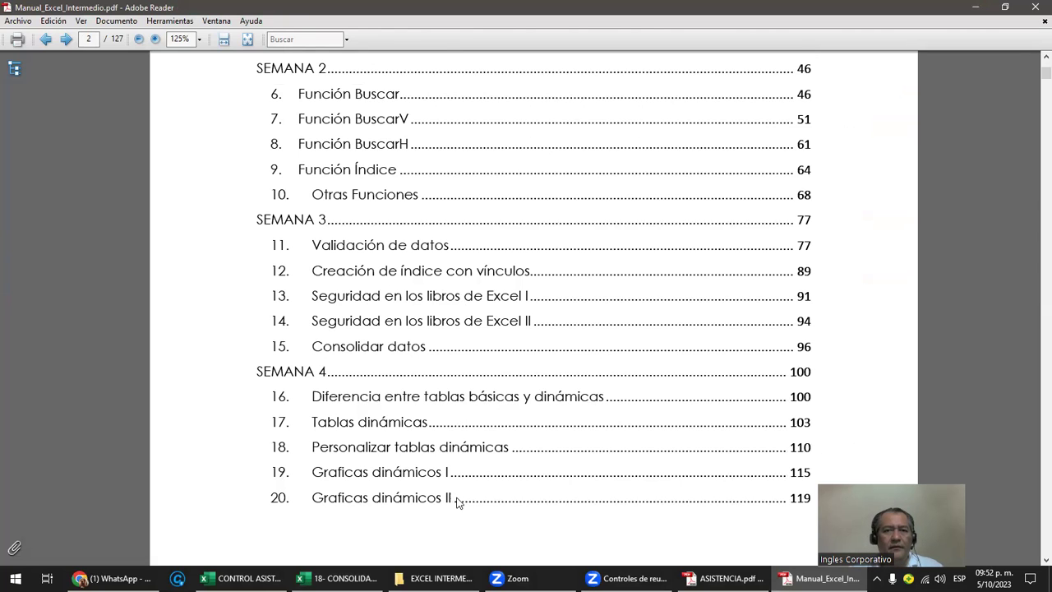
scroll(458, 502, "down", 2)
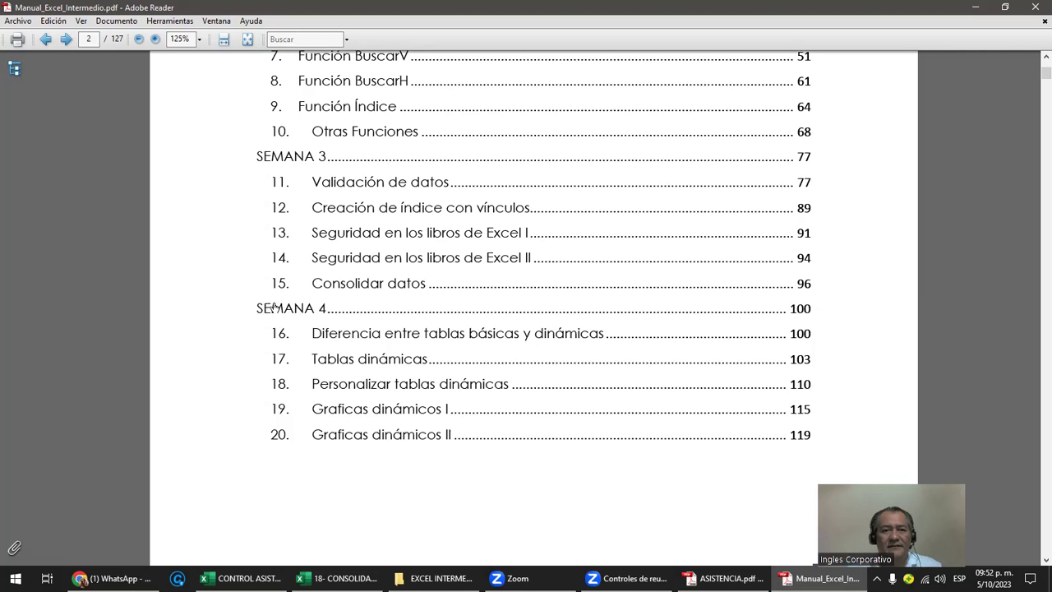
scroll(427, 348, "up", 3)
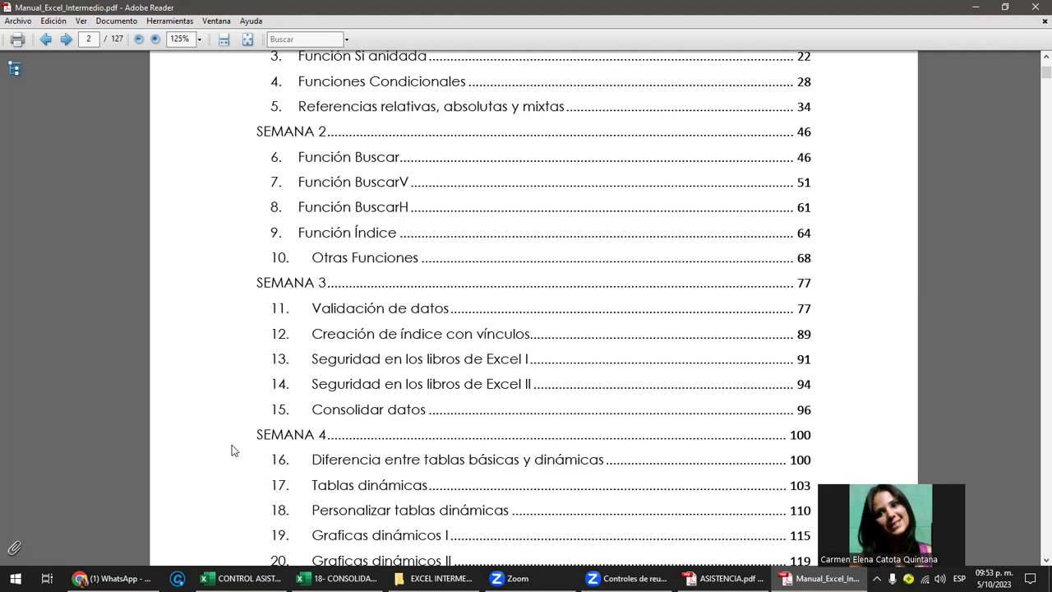
left_click(337, 578)
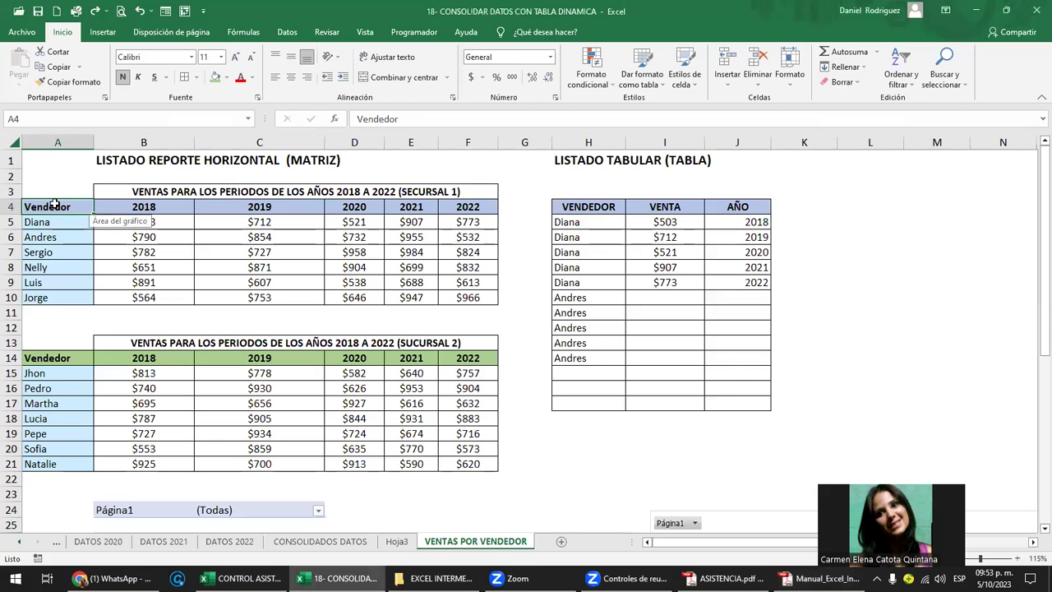
left_click_drag(56, 190, 437, 465)
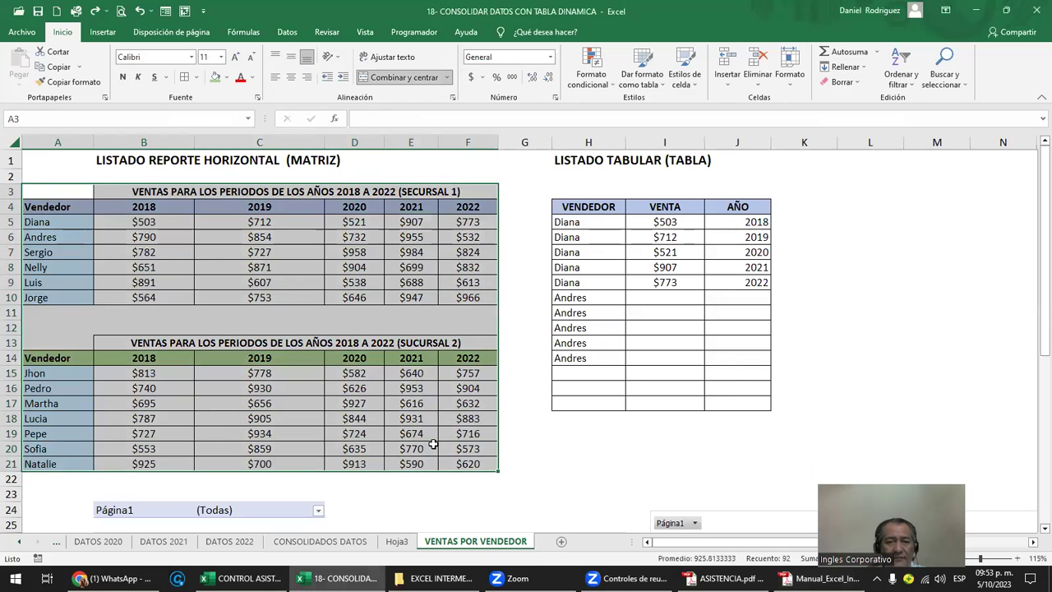
left_click(221, 323)
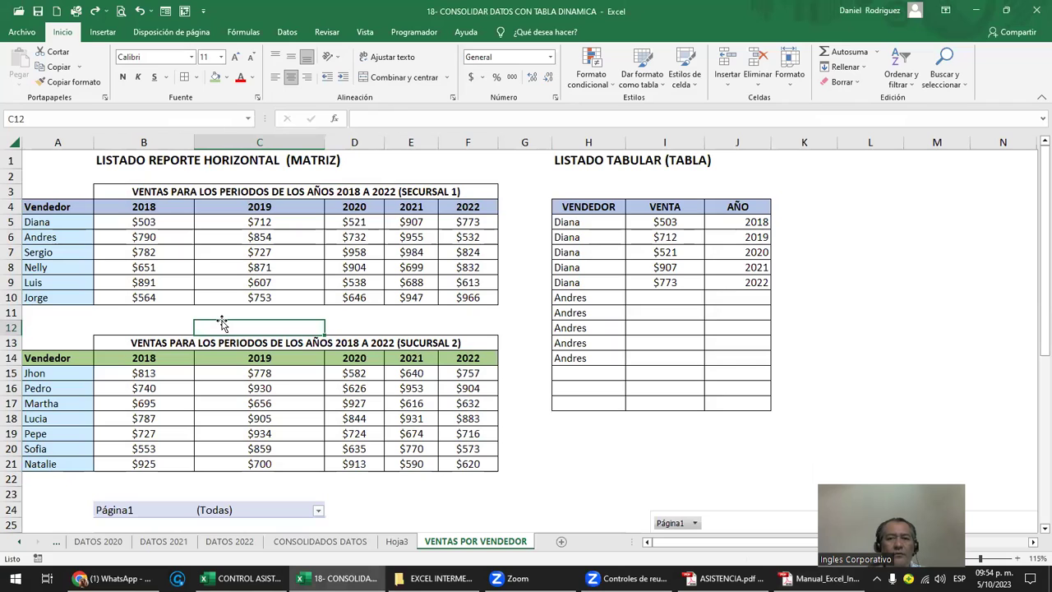
left_click_drag(567, 221, 719, 283)
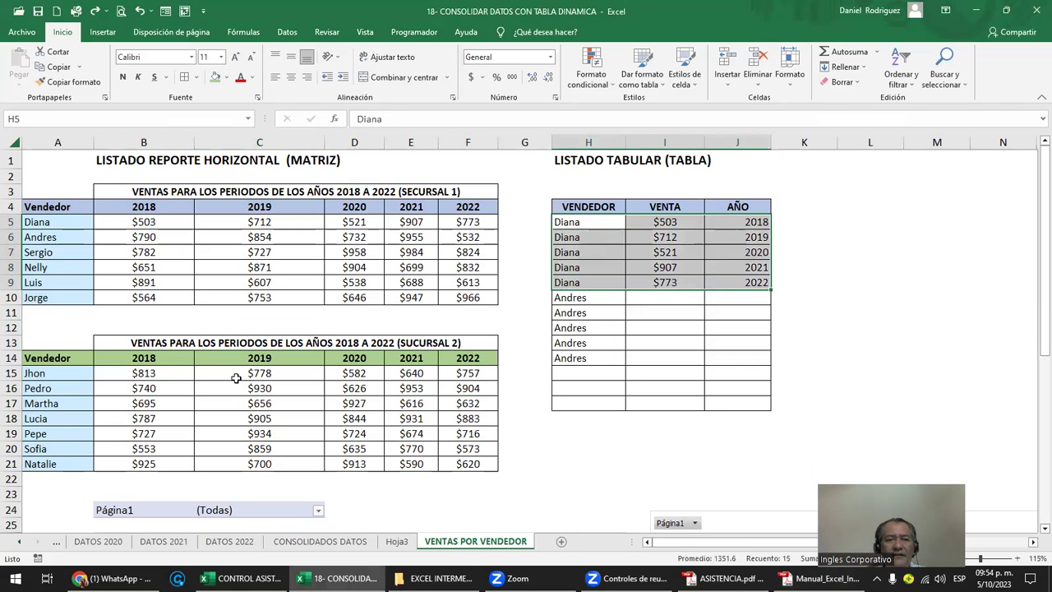
left_click(397, 540)
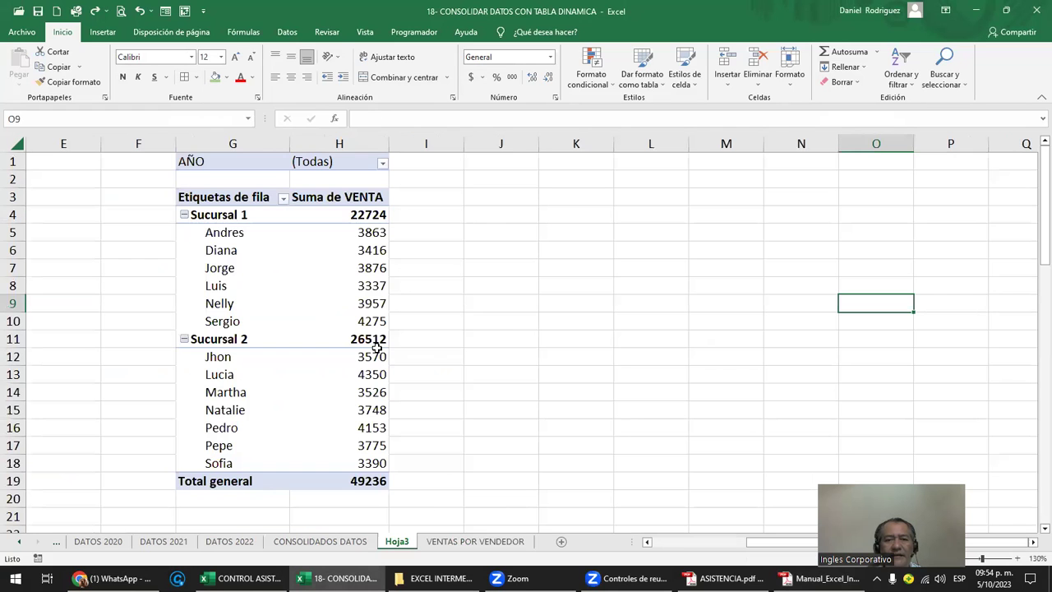
left_click(481, 540)
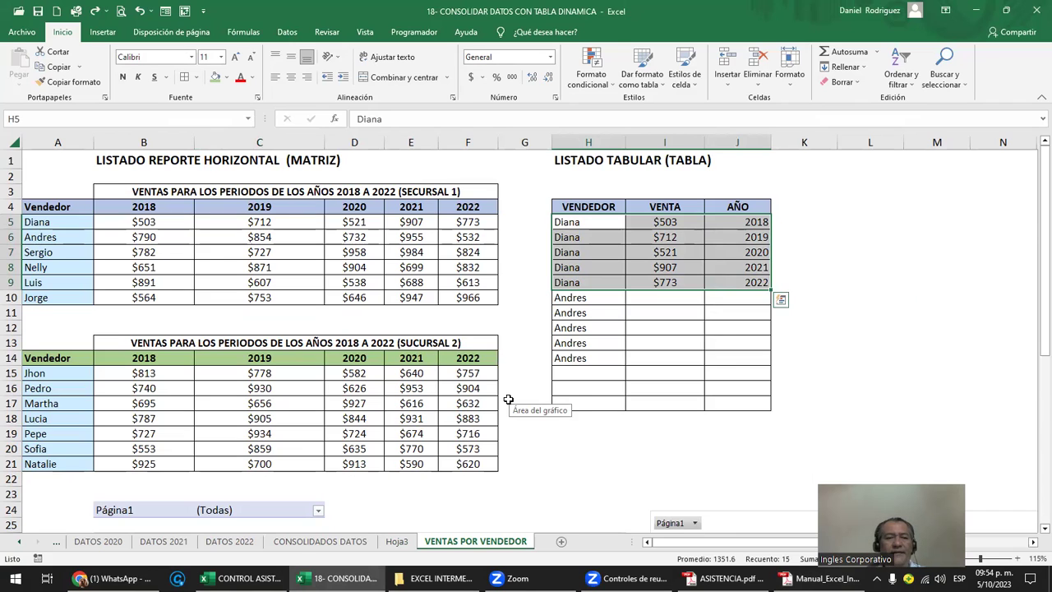
left_click(70, 207)
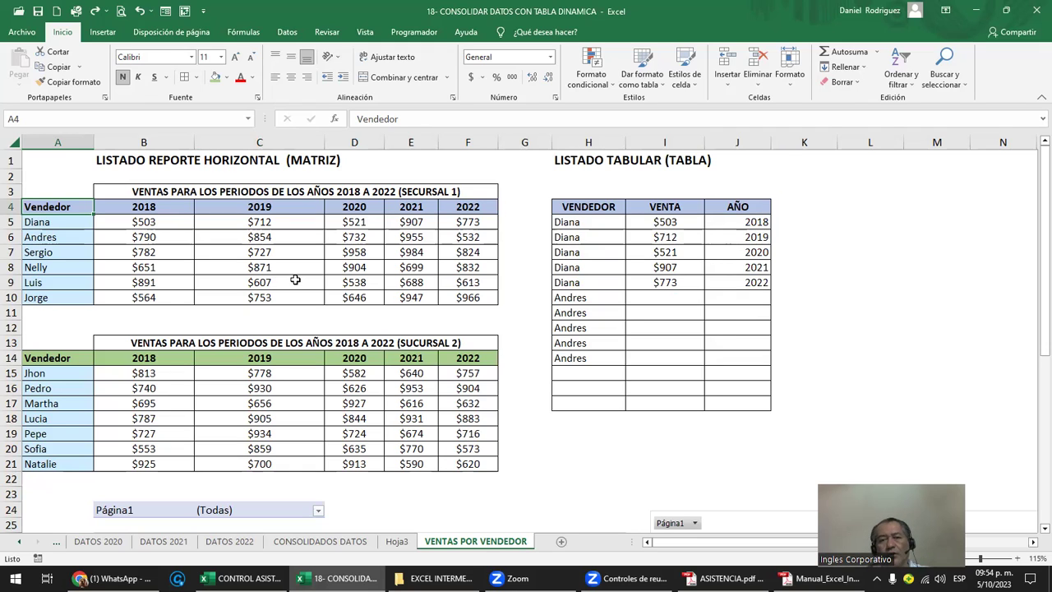
left_click(684, 227)
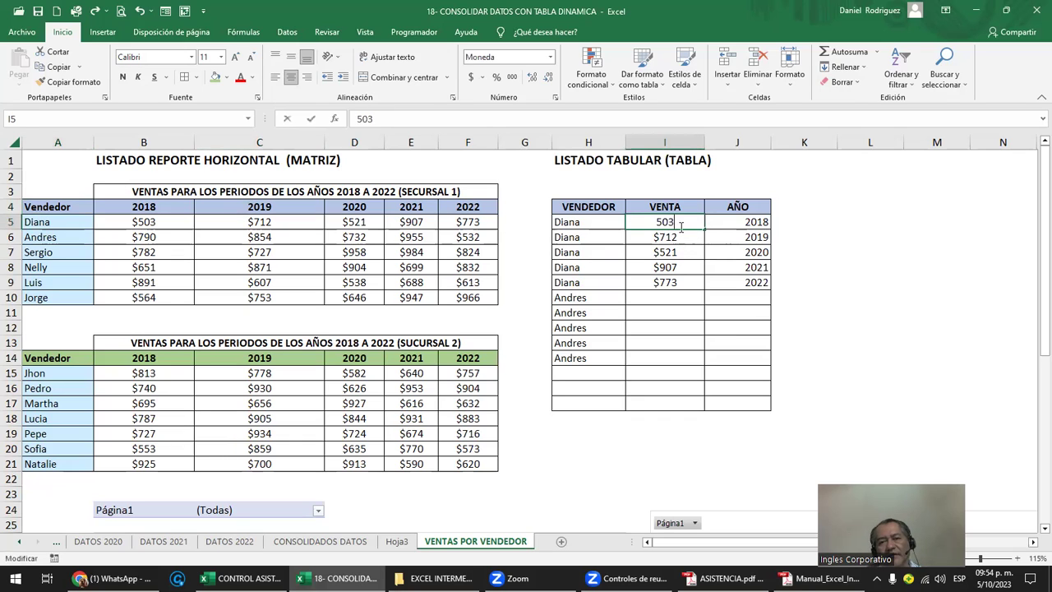
left_click(734, 229)
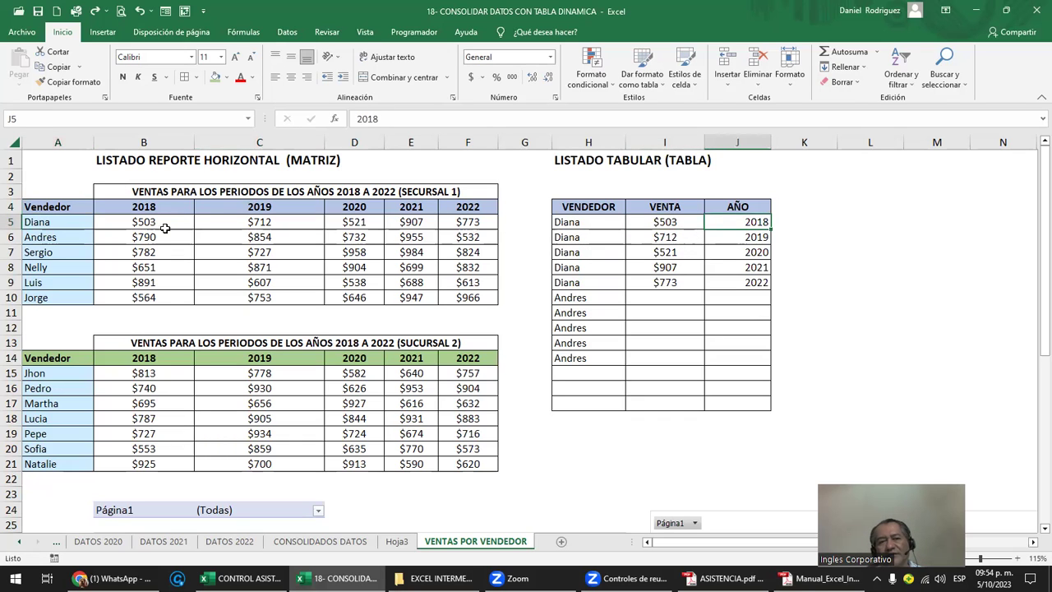
mouse_move(49, 228)
left_mouse_down()
mouse_move(91, 299)
mouse_move(452, 298)
left_mouse_up()
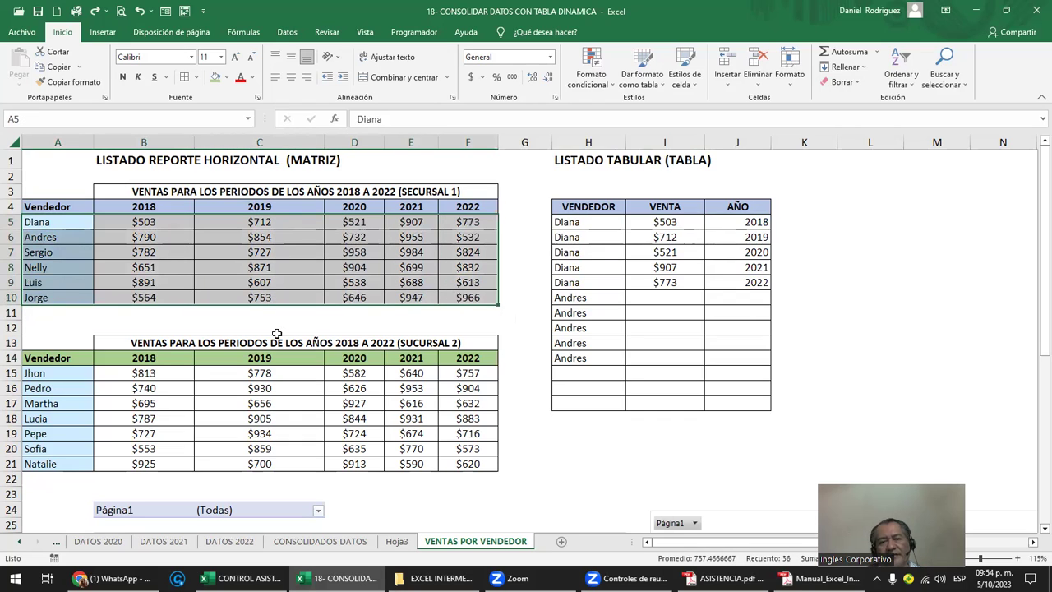
left_click(326, 319)
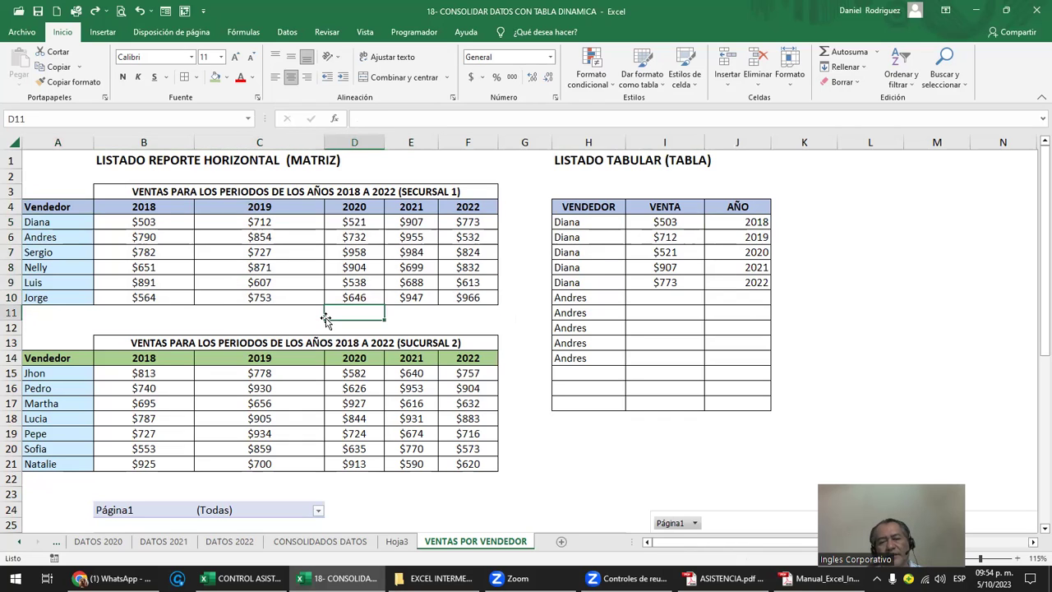
left_click(57, 325)
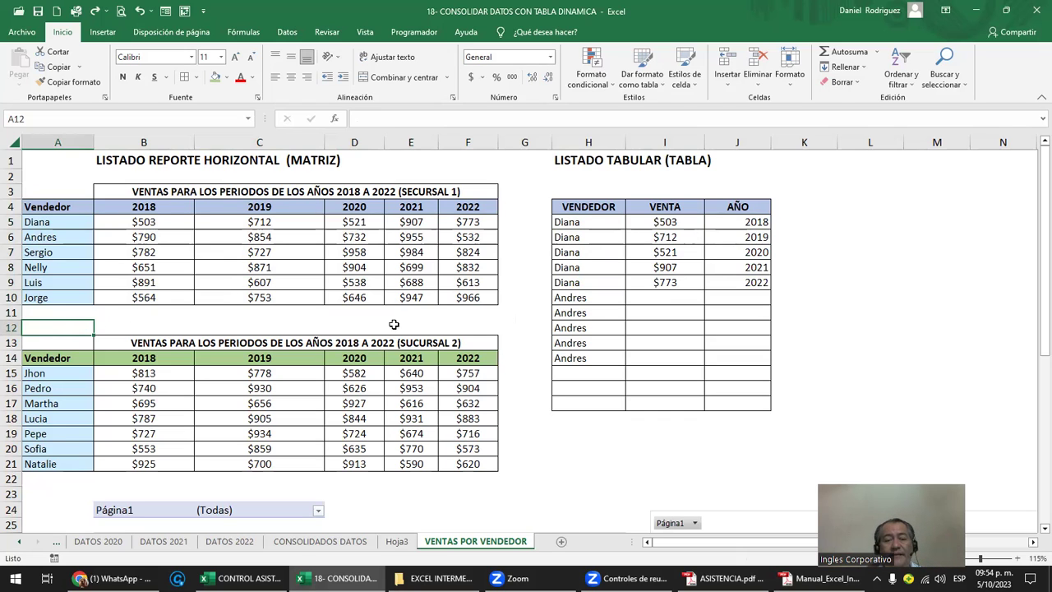
scroll(390, 345, "down", 4)
Step: Select Andres's 2018 value and then his whole row in the table
left_click(238, 387)
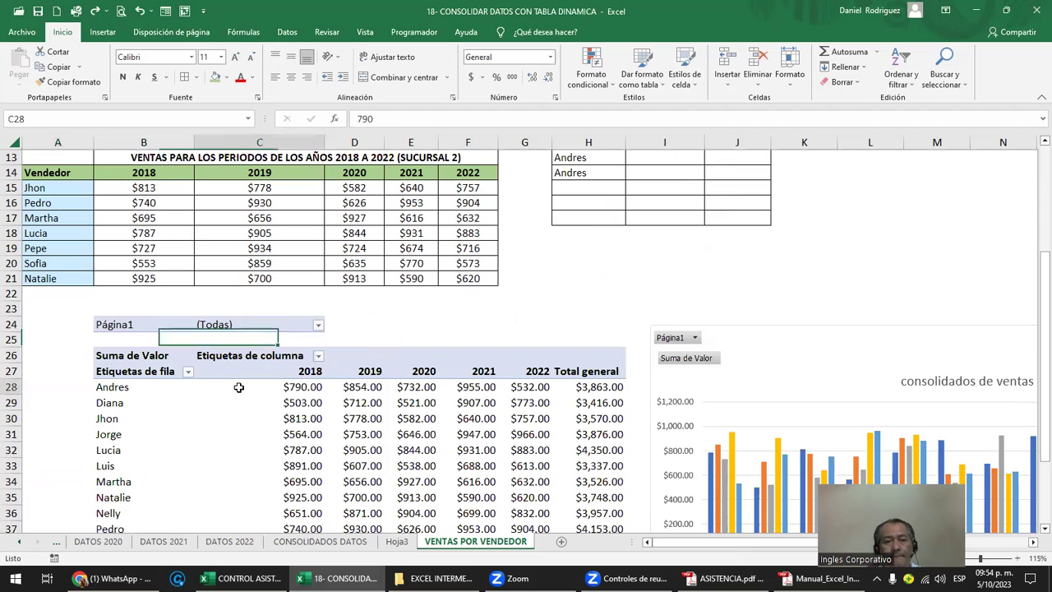
scroll(240, 387, "down", 1)
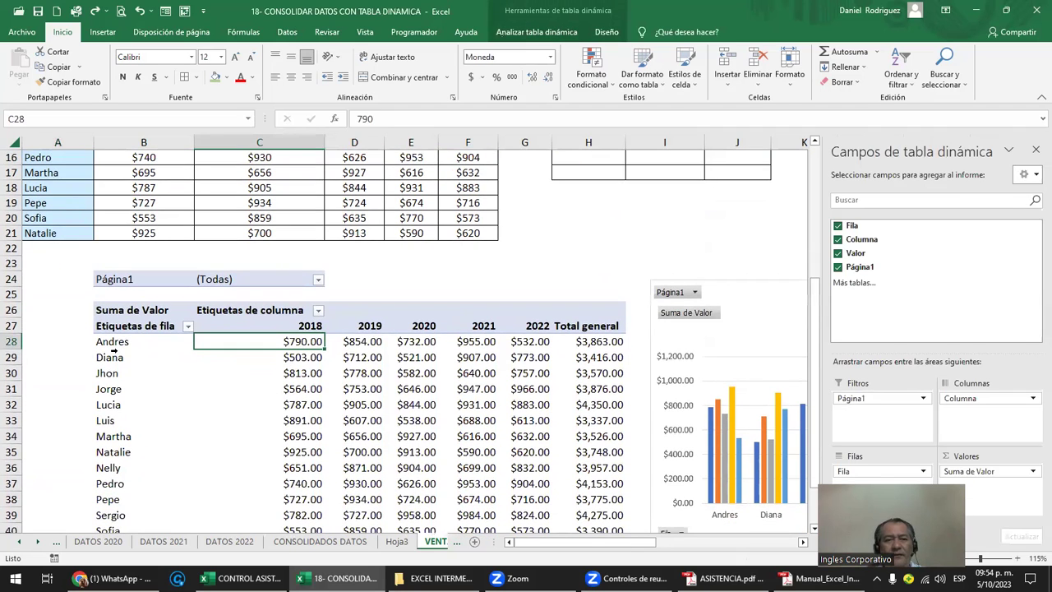
left_click(114, 341)
scroll(111, 341, "down", 2)
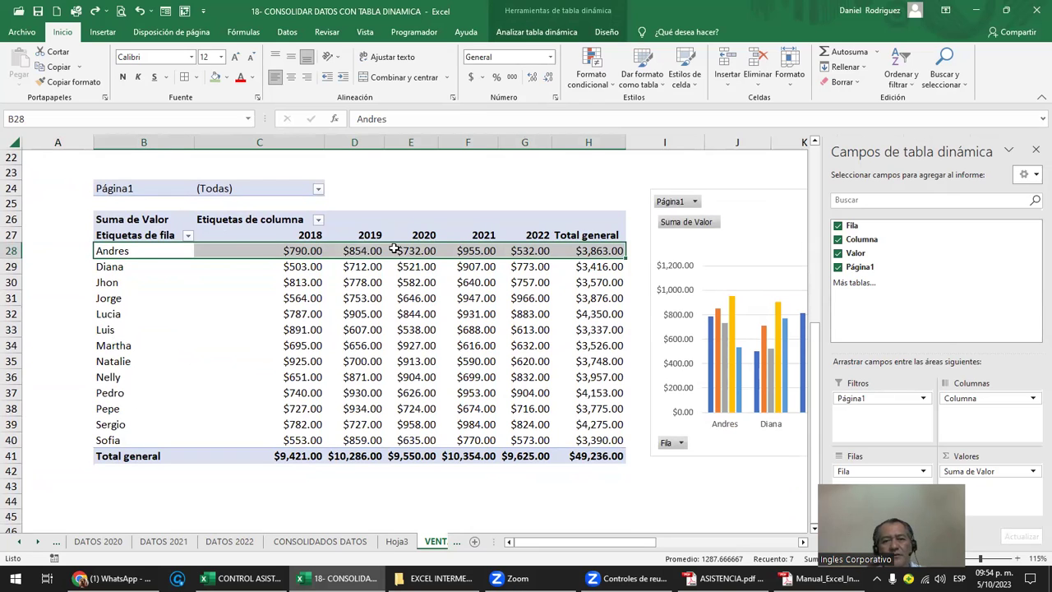
mouse_move(591, 294)
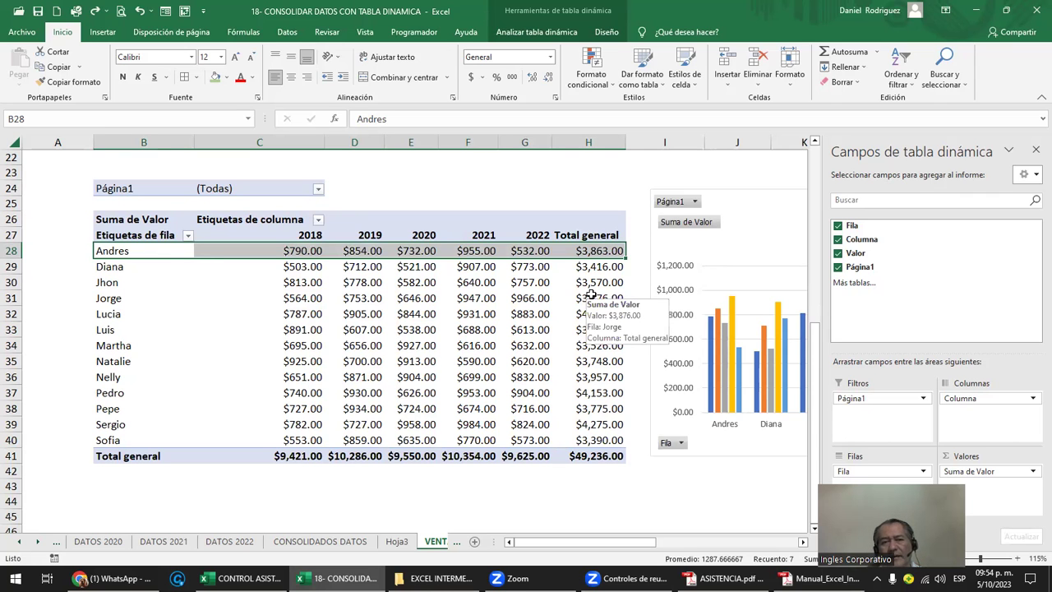
Step: Scroll through the sheet and move to the Hoja3 pivot sheet
scroll(591, 294, "up", 1)
scroll(591, 294, "up", 3)
scroll(591, 294, "up", 2)
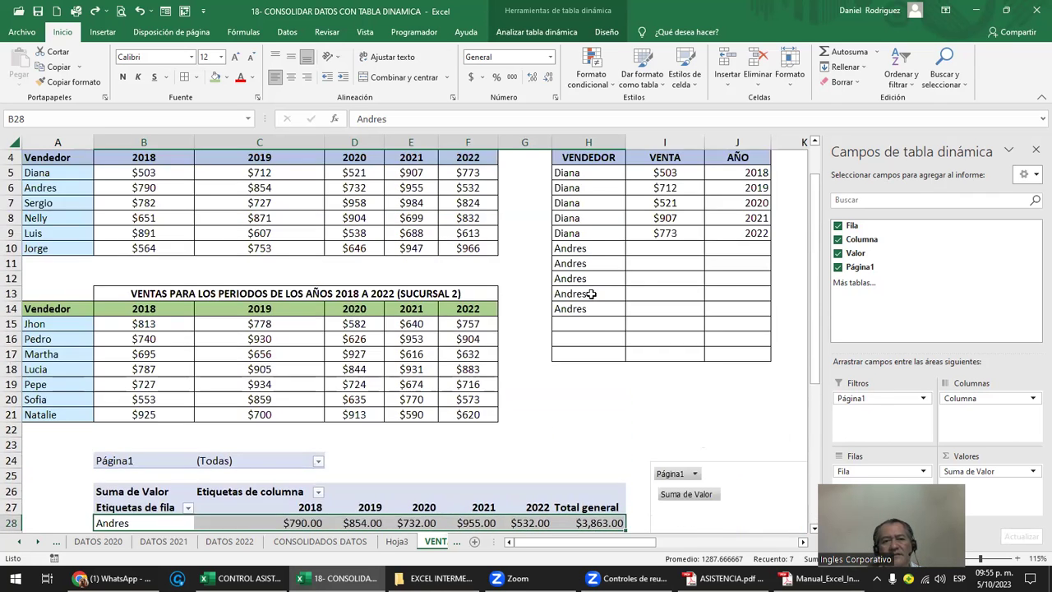
scroll(590, 294, "up", 1)
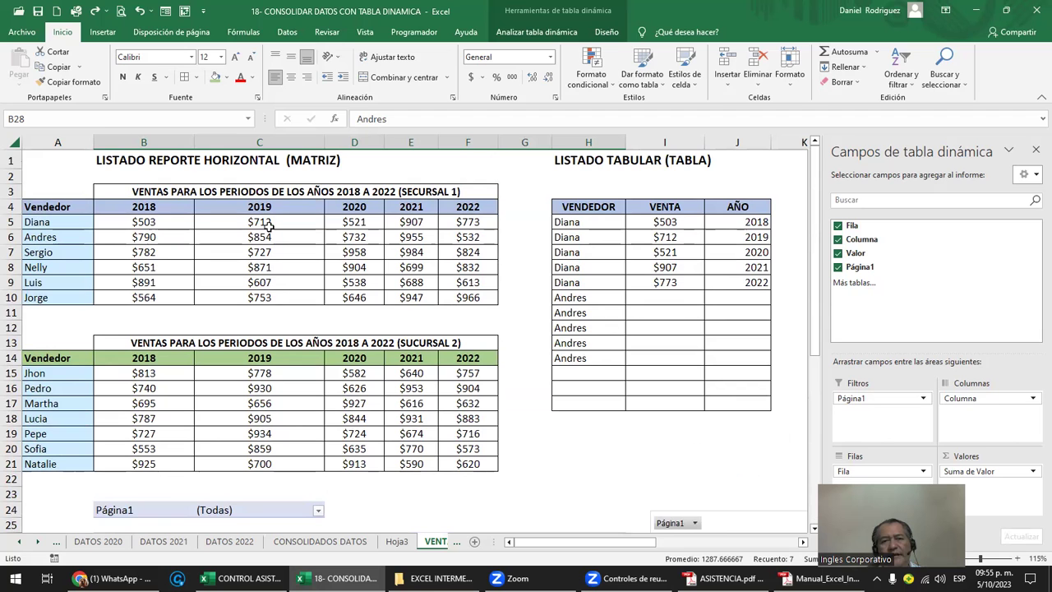
scroll(267, 232, "down", 1)
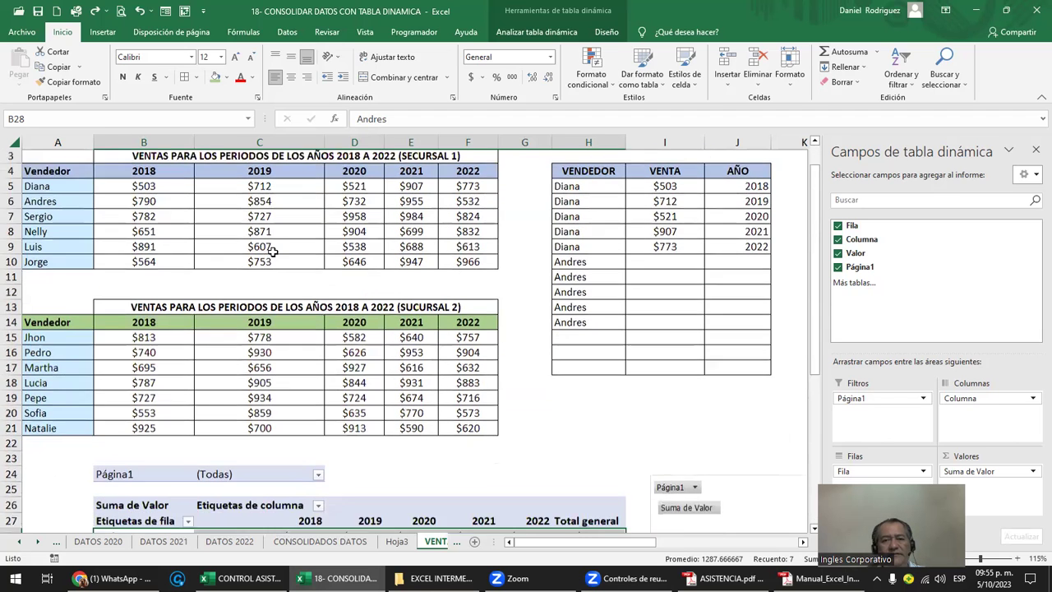
scroll(239, 246, "down", 1)
scroll(205, 263, "down", 2)
scroll(165, 284, "down", 2)
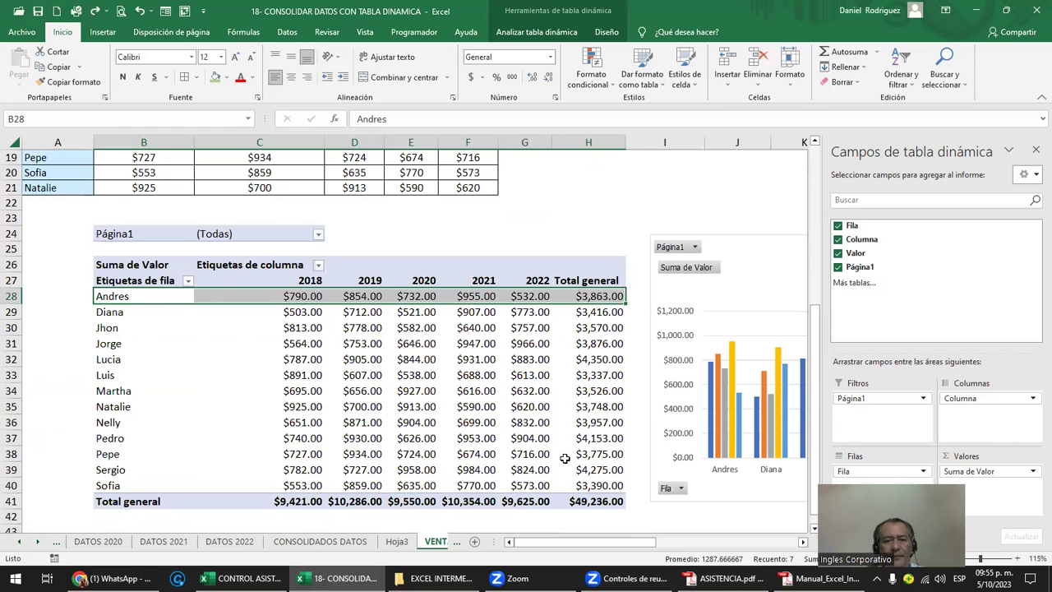
left_click(399, 542)
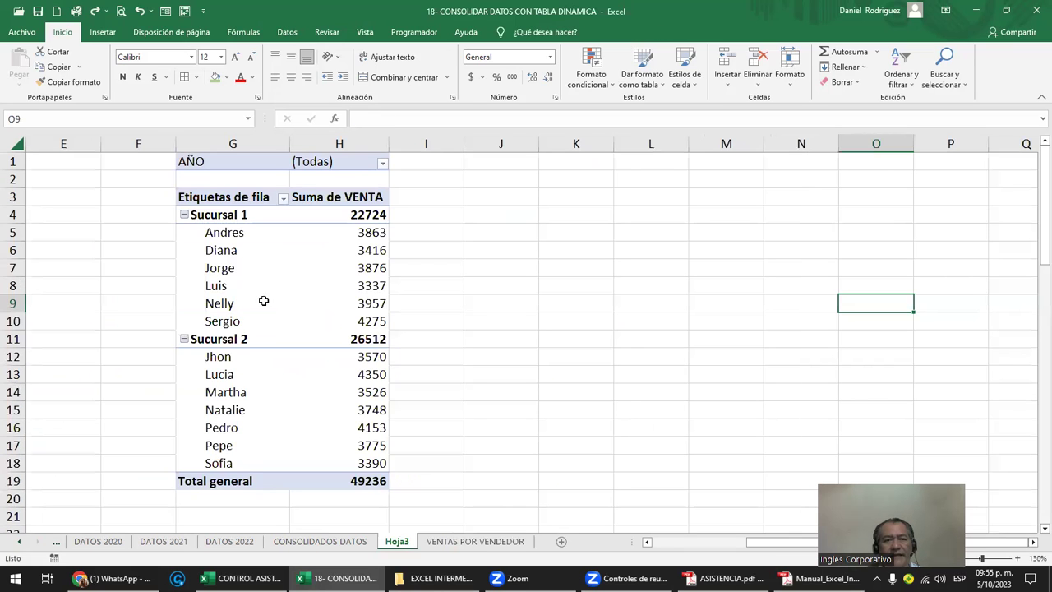
Step: Select the Hoja3 source columns A–D, VENDEDORES through SUCURSAL
left_click(71, 313)
key("Left")
key("Down")
key("Left")
key("Left")
key("Left")
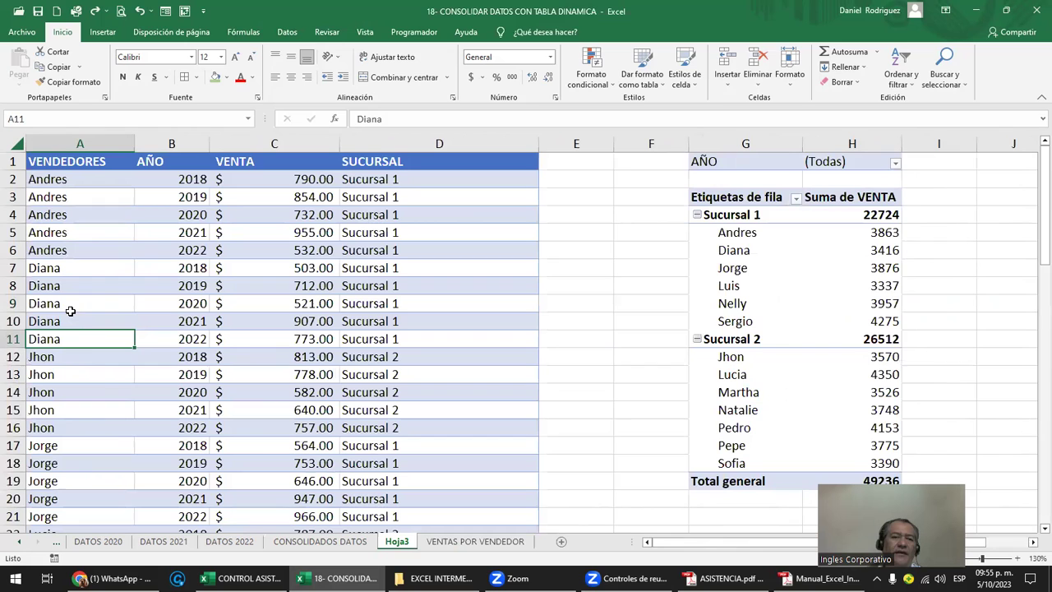
left_click(377, 180)
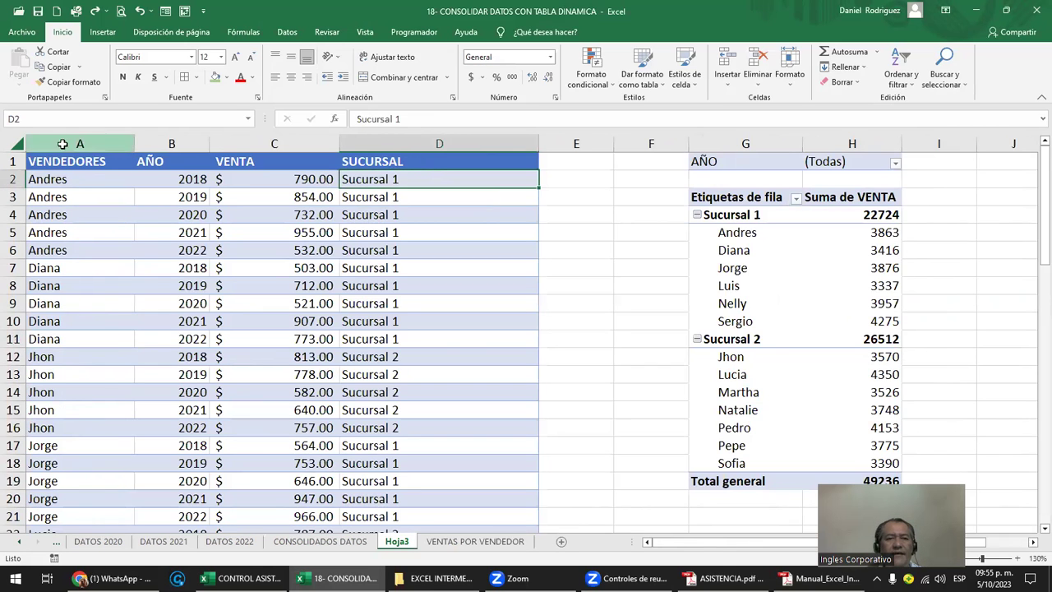
left_click_drag(62, 144, 405, 162)
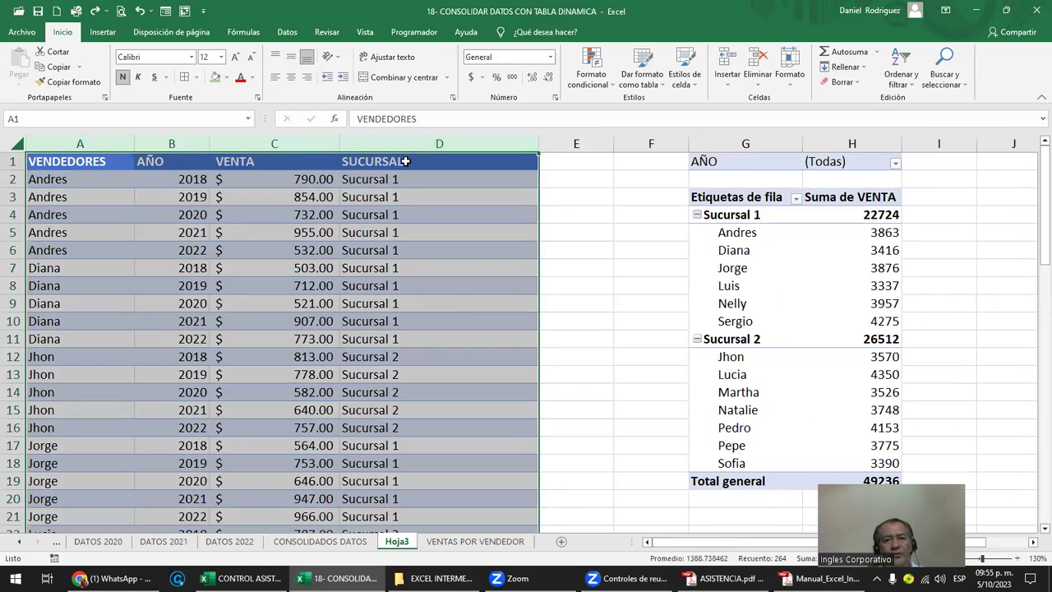
left_click(405, 162)
left_click_drag(80, 144, 400, 137)
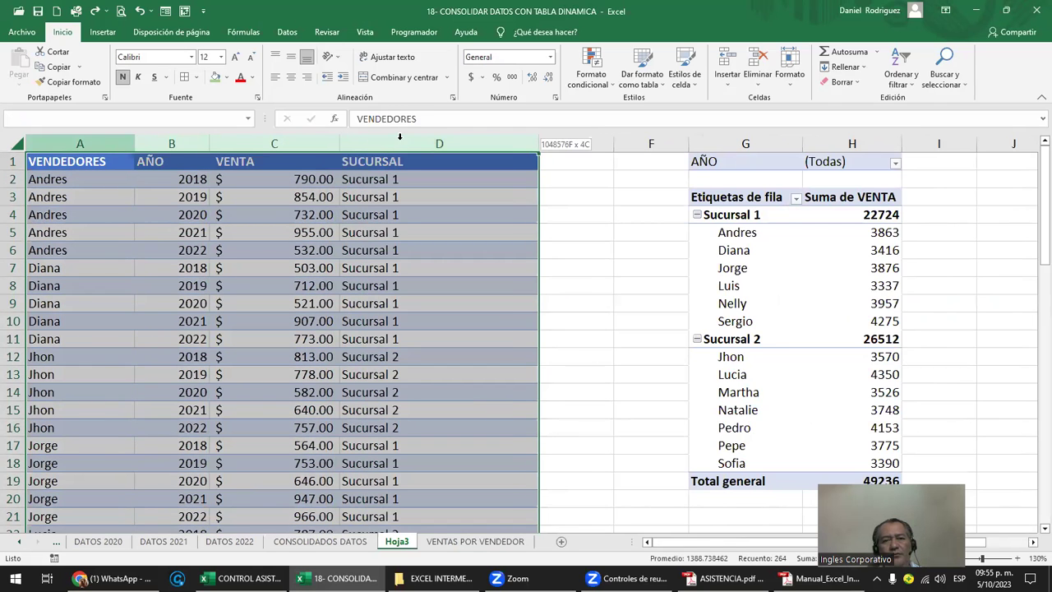
left_click(582, 181)
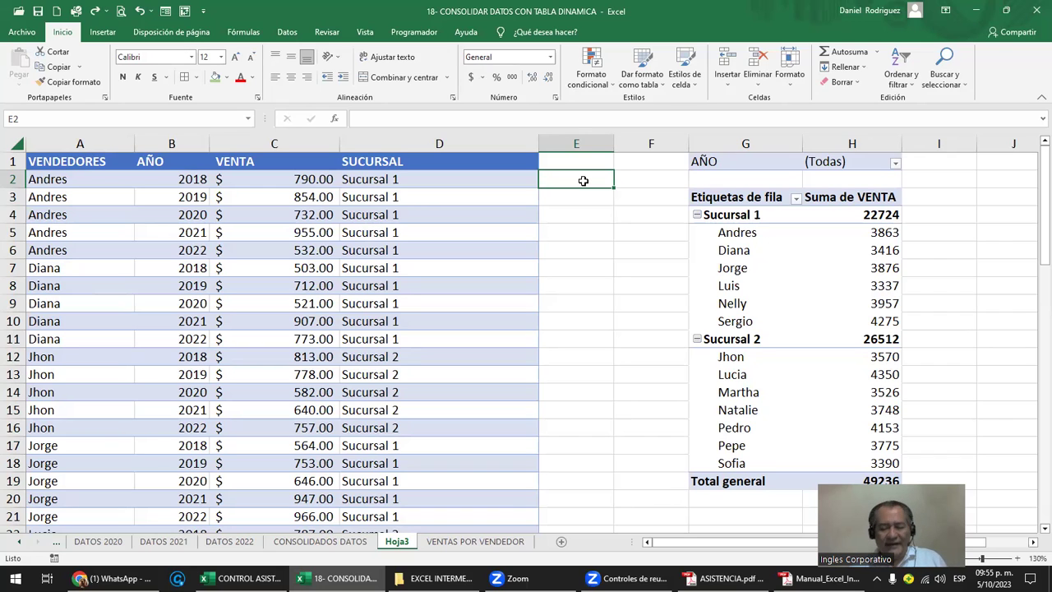
Step: Step through empty cells E2, E1 and F5 beside the data, then switch to WhatsApp Web
key("ctrl+Left")
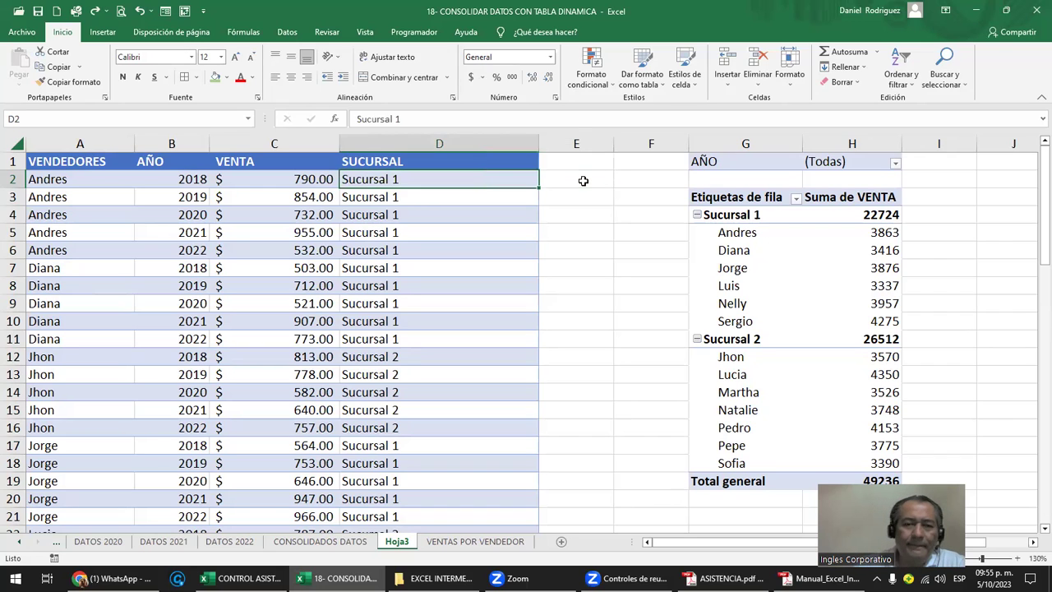
key("ctrl+Left")
left_click(582, 180)
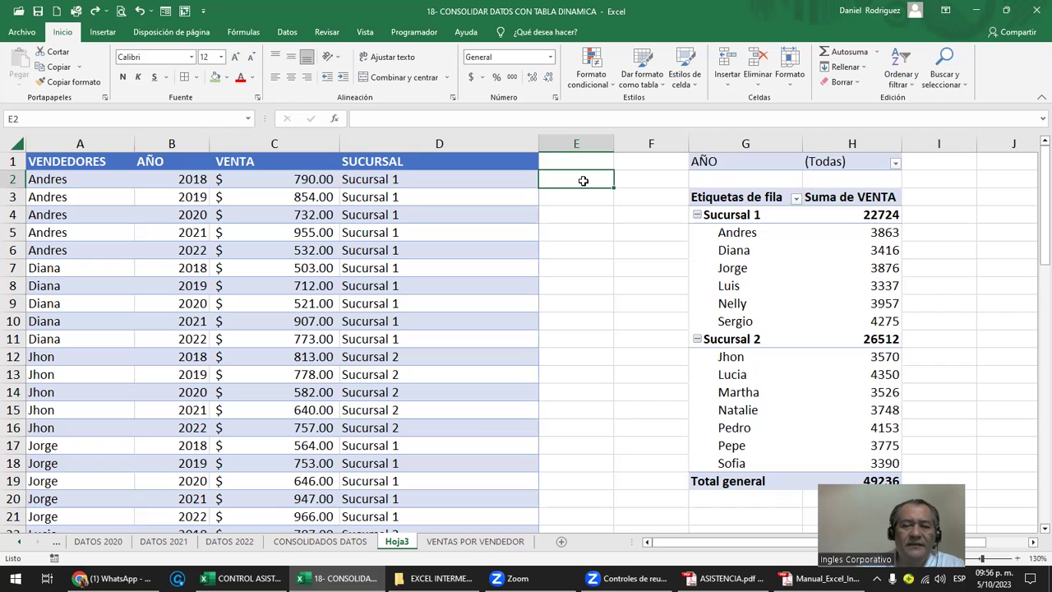
left_click(578, 161)
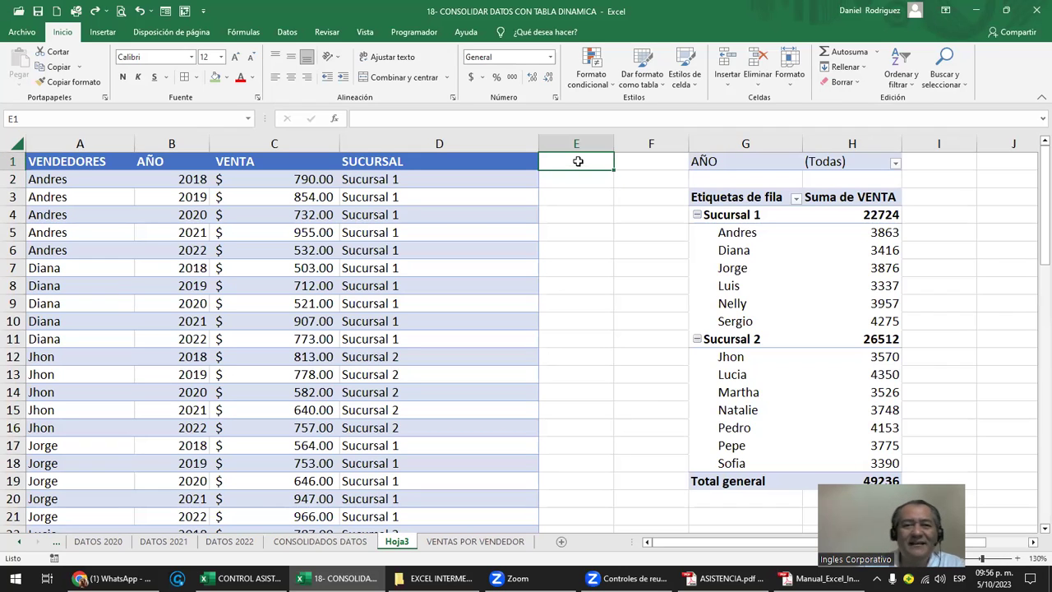
left_click(617, 237)
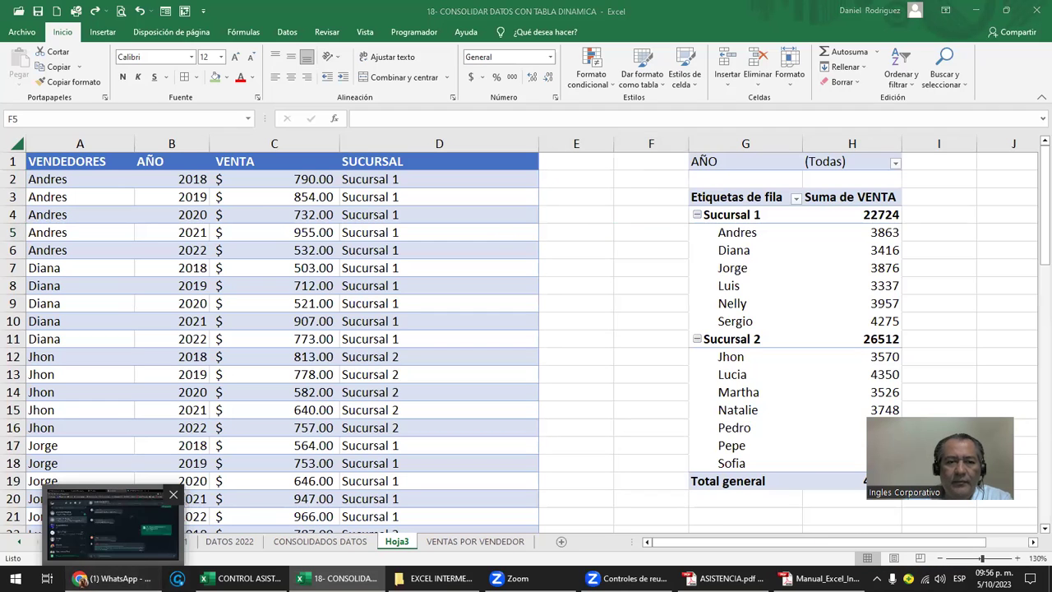
left_click(115, 578)
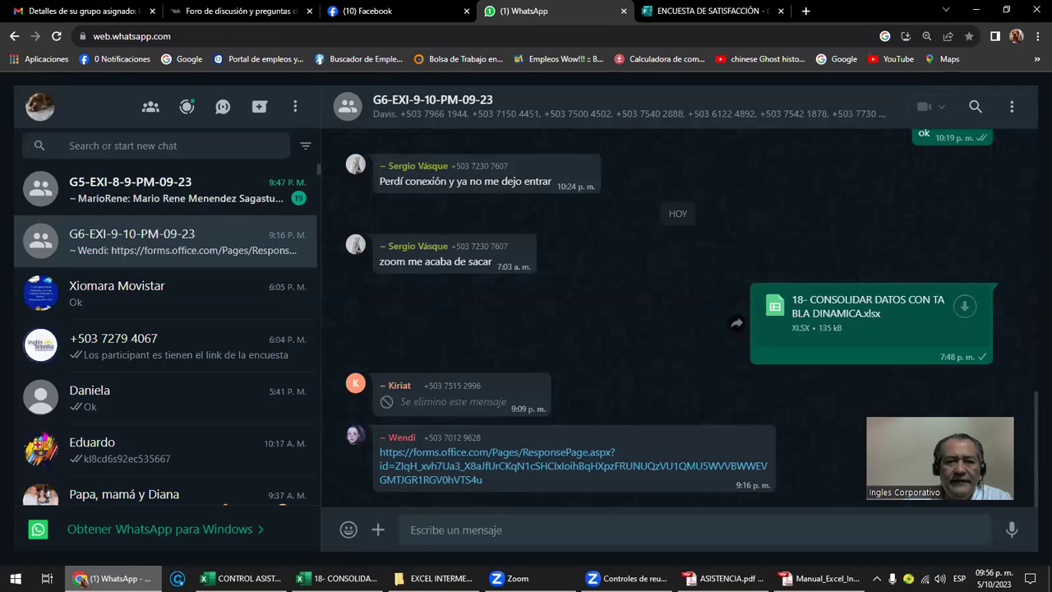
Step: Open the G5-EXI-8-9-PM-09-23 chat and view two survey screenshots full size
left_click(204, 202)
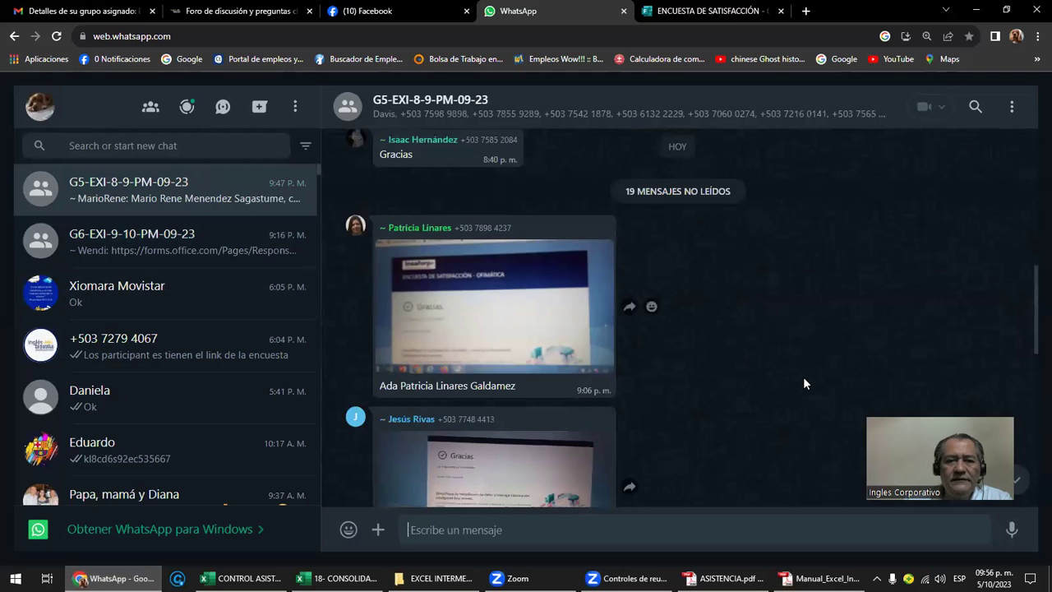
left_click(486, 326)
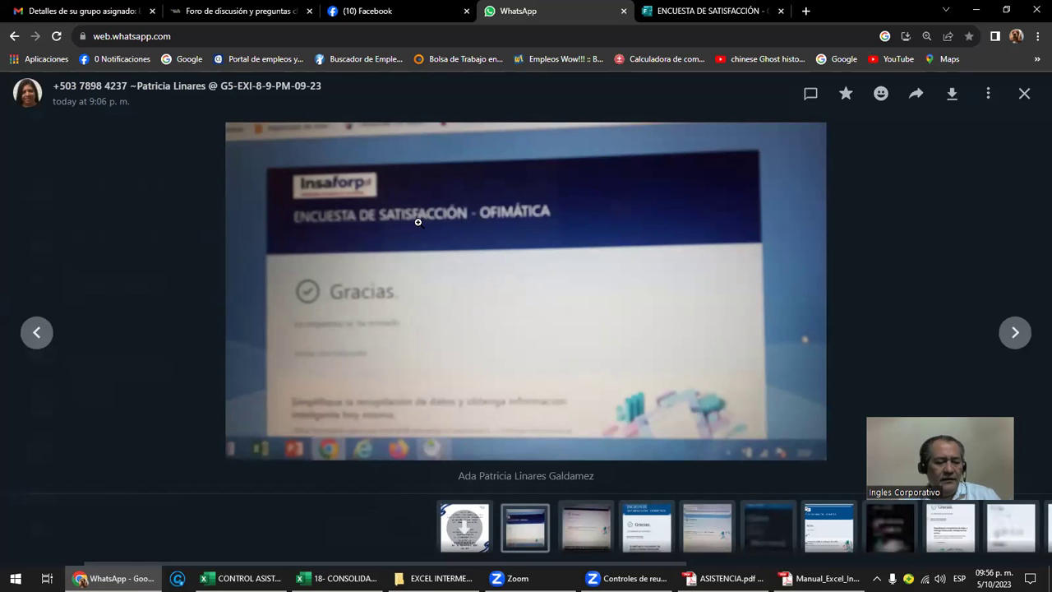
key("Escape")
scroll(526, 316, "down", 2)
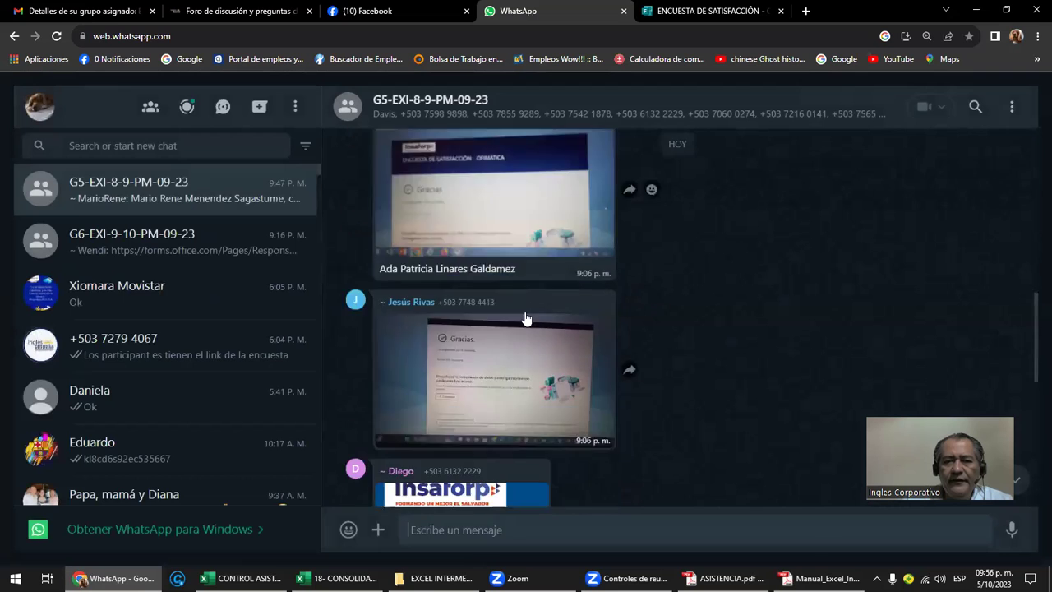
scroll(526, 318, "down", 3)
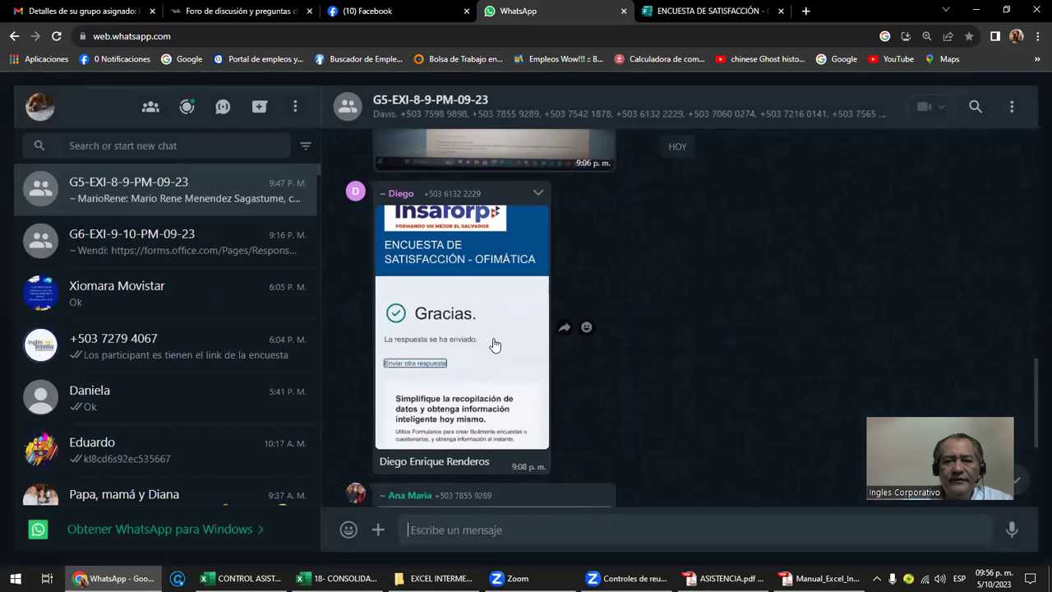
left_click(491, 337)
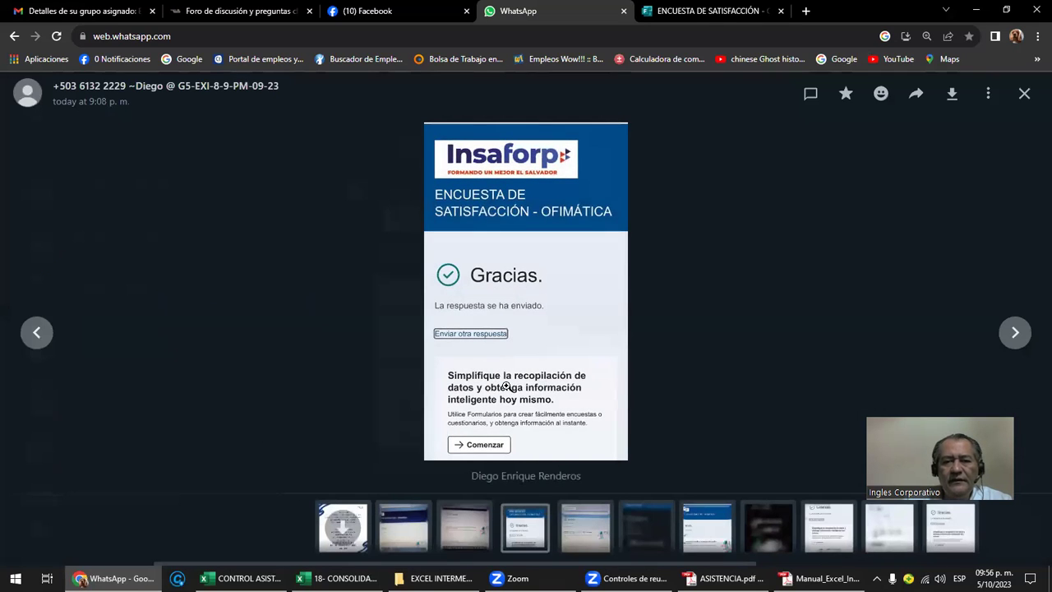
key("Escape")
Step: Scroll down through the remaining survey confirmations, then switch to the class #20 forum page
scroll(509, 387, "down", 2)
scroll(509, 387, "down", 2)
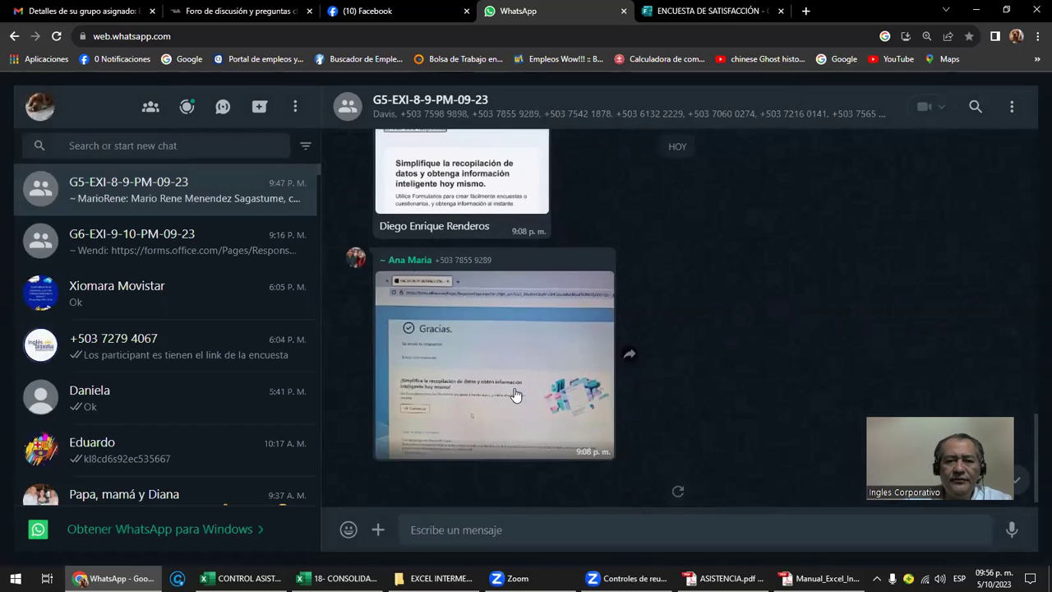
scroll(513, 393, "down", 3)
scroll(516, 394, "down", 2)
scroll(516, 394, "down", 3)
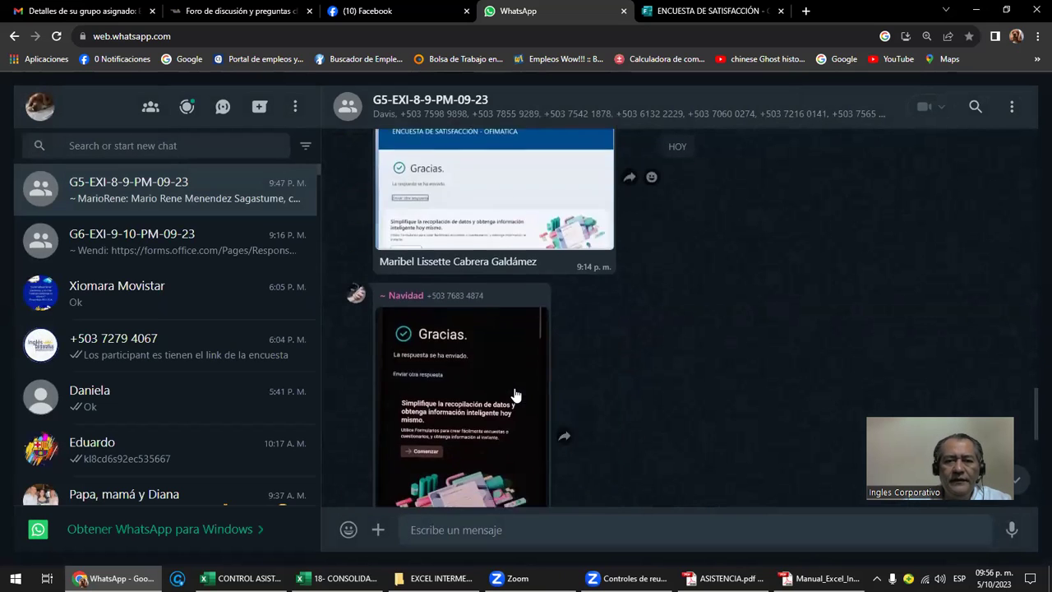
scroll(516, 394, "down", 2)
scroll(516, 394, "down", 1)
scroll(515, 394, "down", 3)
scroll(515, 394, "down", 2)
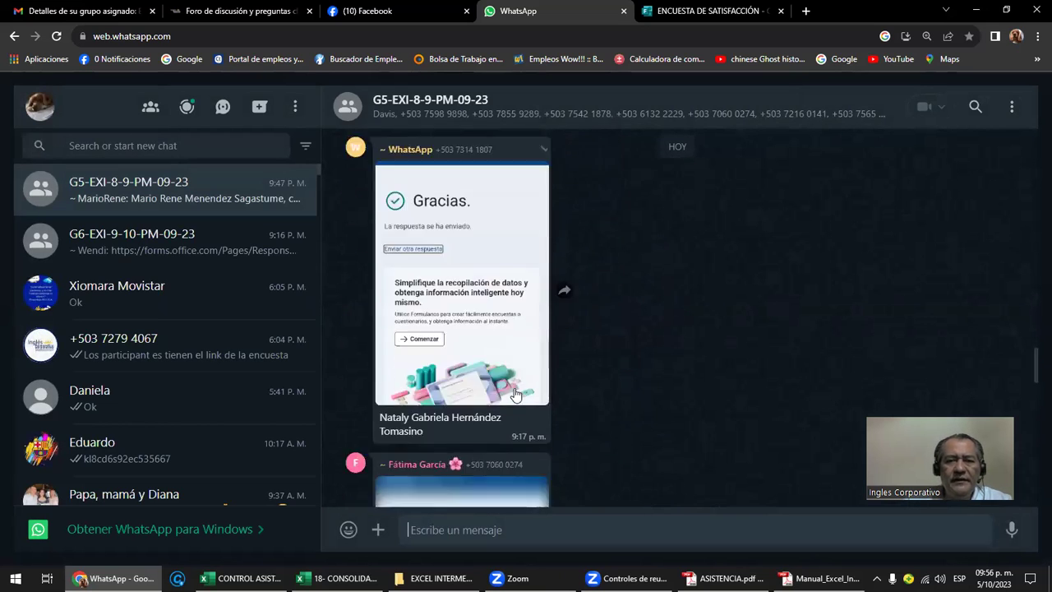
scroll(515, 394, "down", 2)
scroll(515, 394, "down", 3)
scroll(516, 396, "down", 3)
scroll(515, 394, "down", 3)
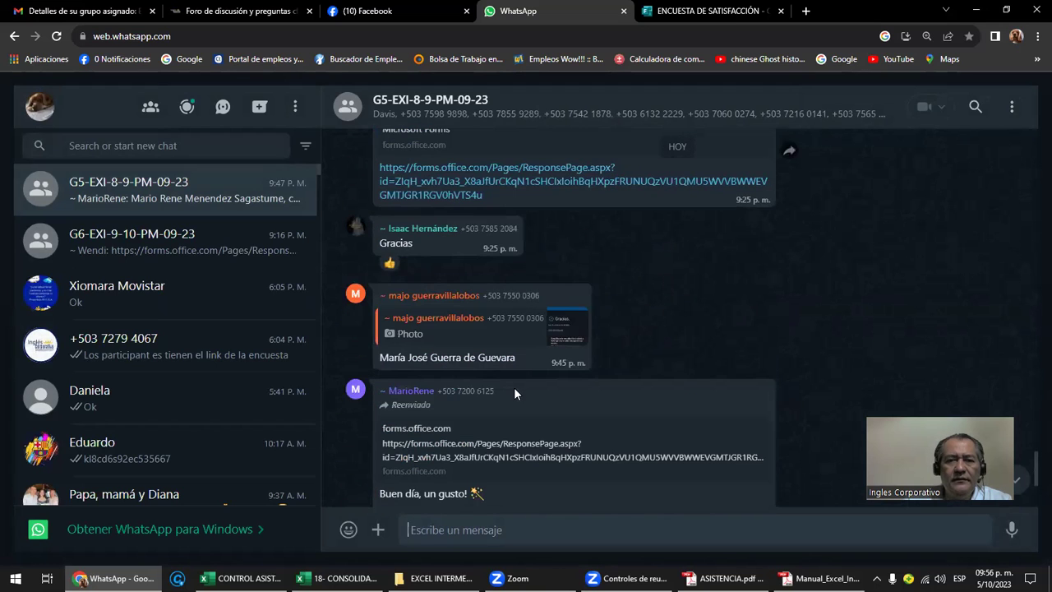
scroll(515, 394, "down", 2)
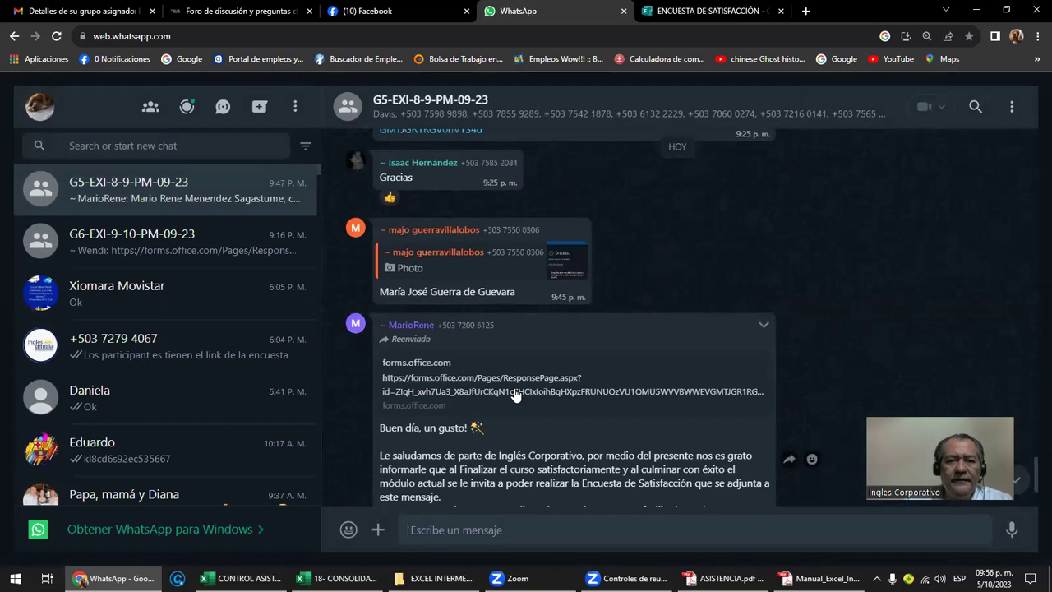
scroll(516, 394, "down", 2)
scroll(515, 394, "down", 5)
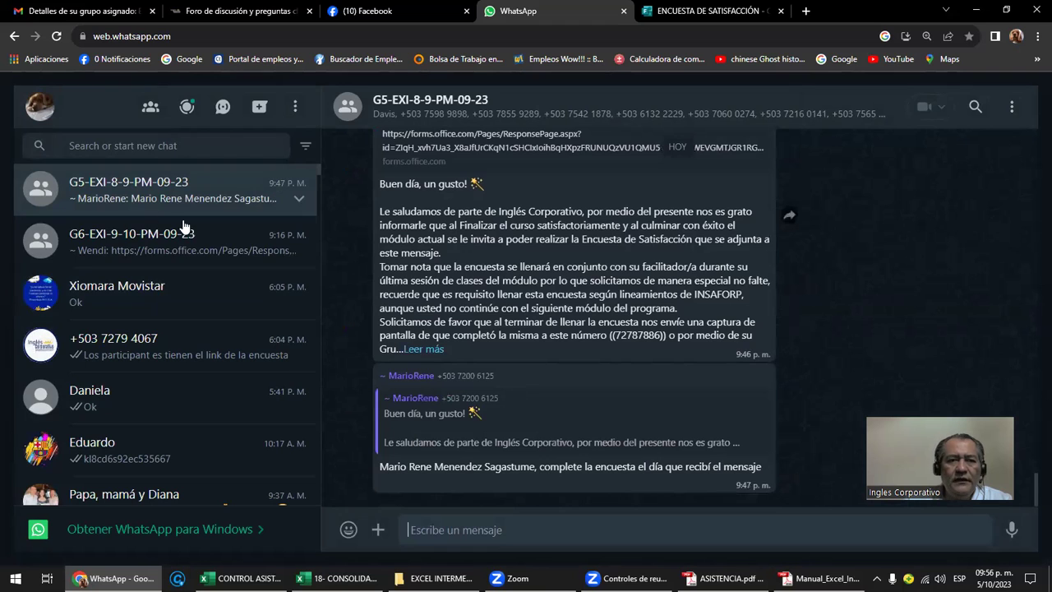
left_click(203, 16)
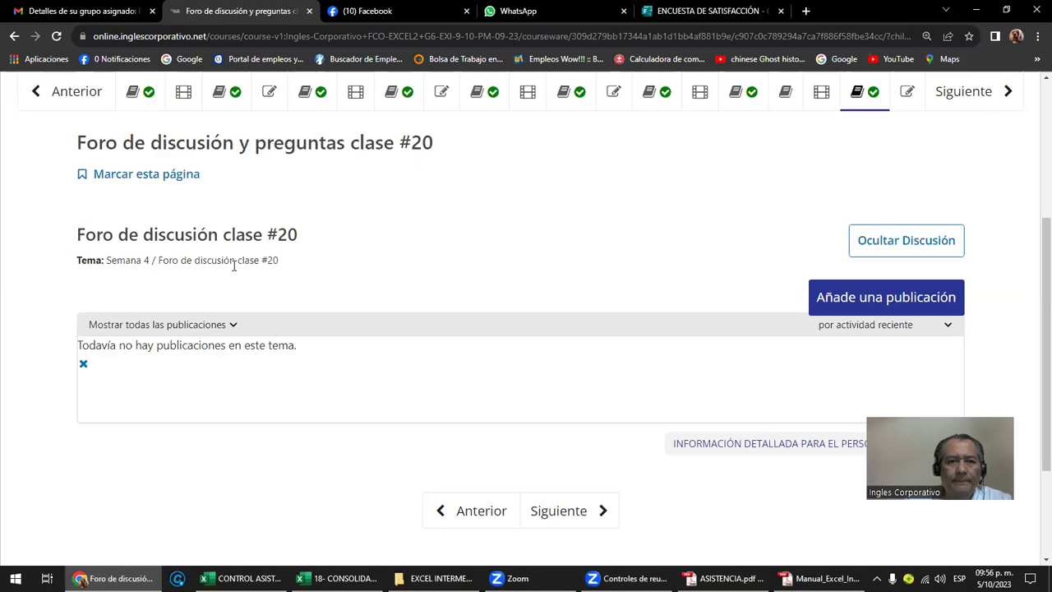
Step: Advance to the Laboratorio 4 quiz and scroll through its pivot table questions
scroll(879, 257, "up", 1)
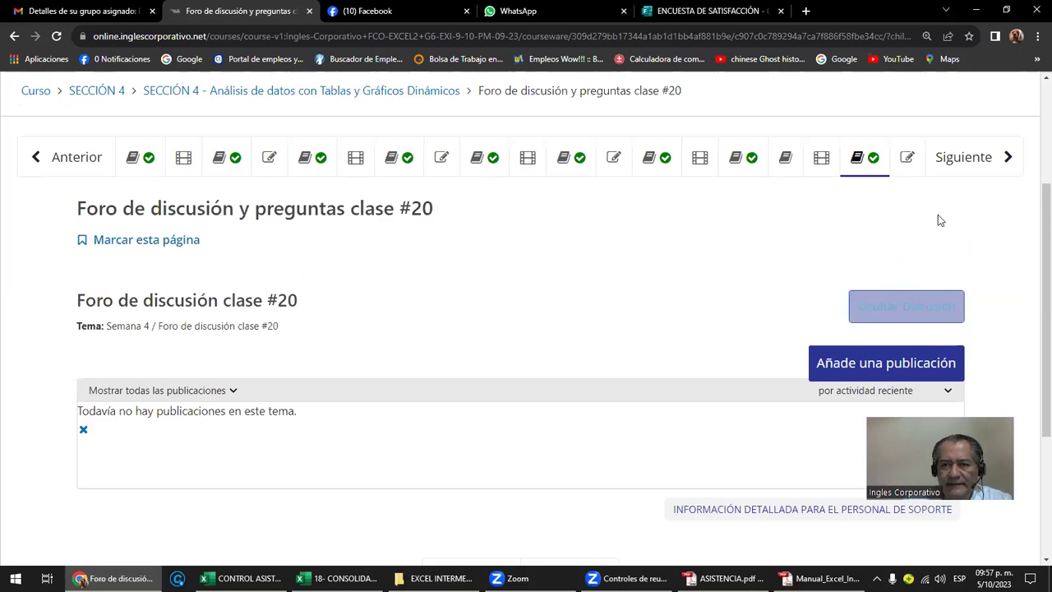
left_click(961, 159)
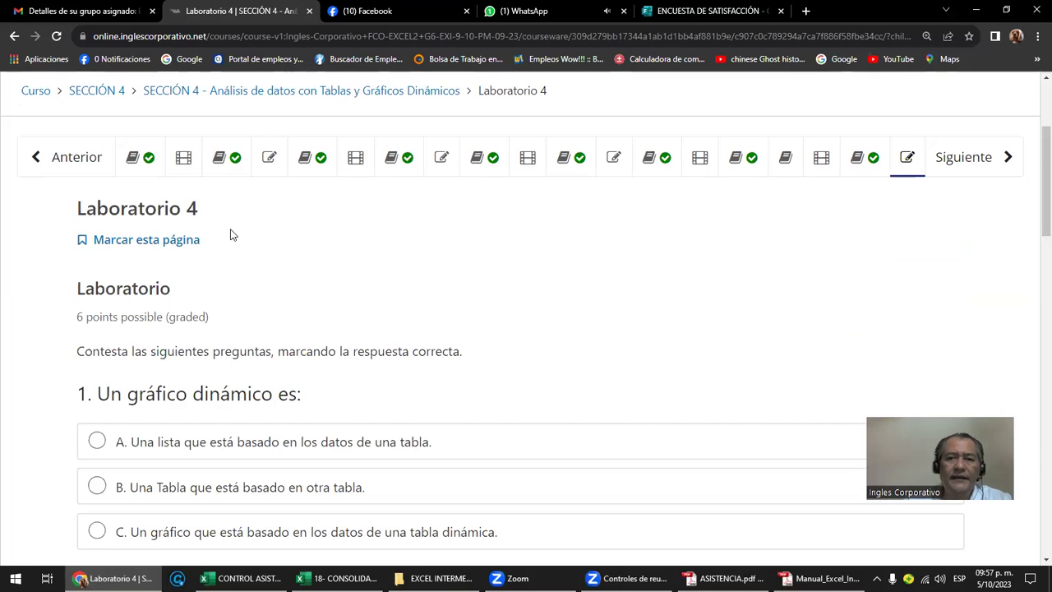
scroll(230, 235, "down", 2)
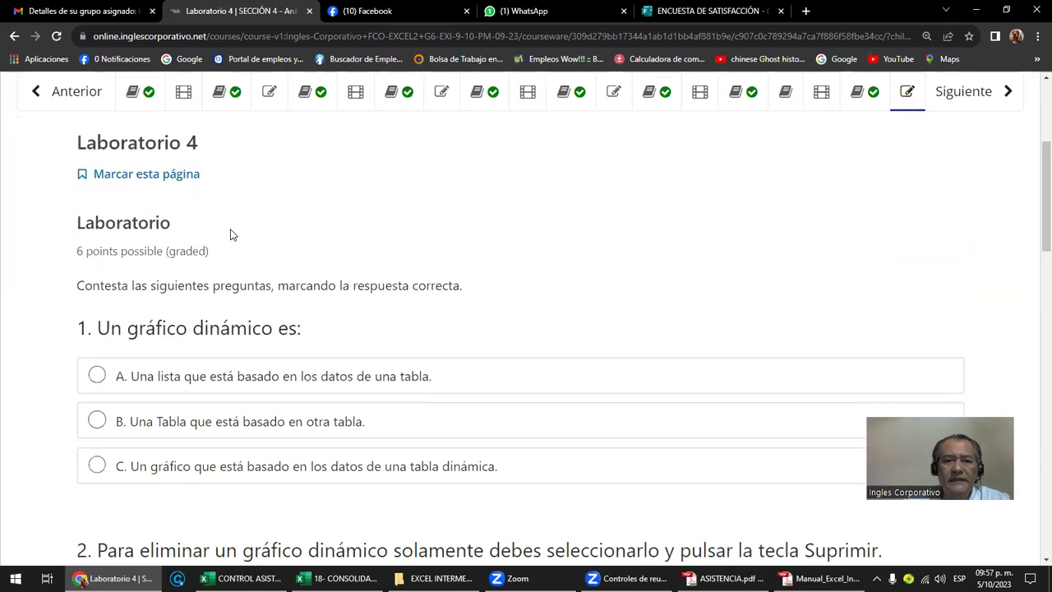
scroll(230, 237, "down", 1)
scroll(230, 239, "down", 6)
scroll(235, 242, "down", 6)
scroll(242, 241, "down", 4)
scroll(241, 241, "up", 4)
scroll(239, 235, "up", 4)
scroll(239, 235, "up", 1)
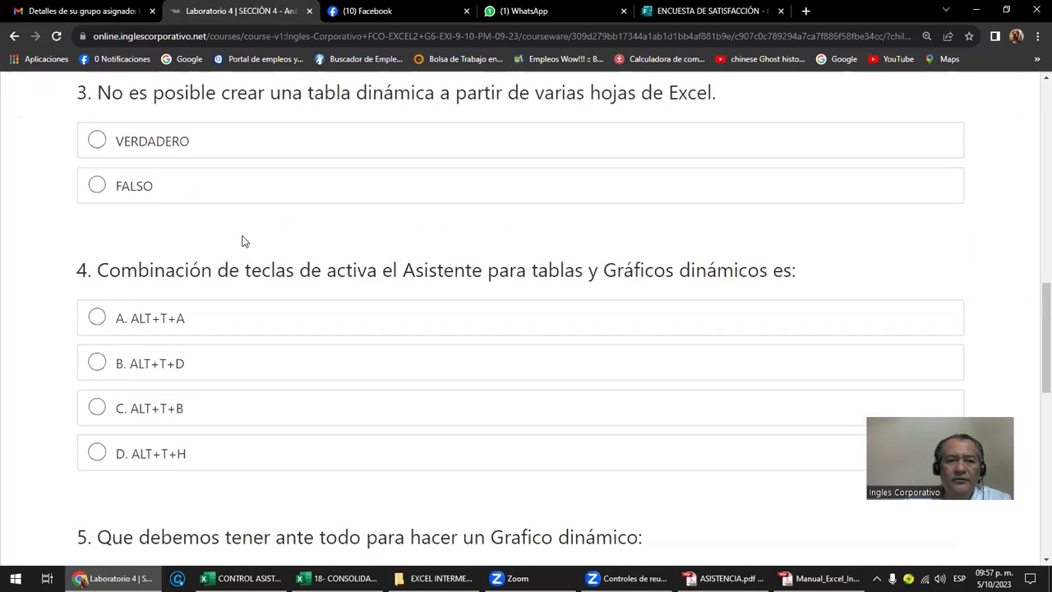
scroll(239, 235, "up", 3)
scroll(241, 239, "down", 3)
scroll(241, 239, "down", 5)
scroll(243, 250, "up", 1)
scroll(243, 251, "up", 1)
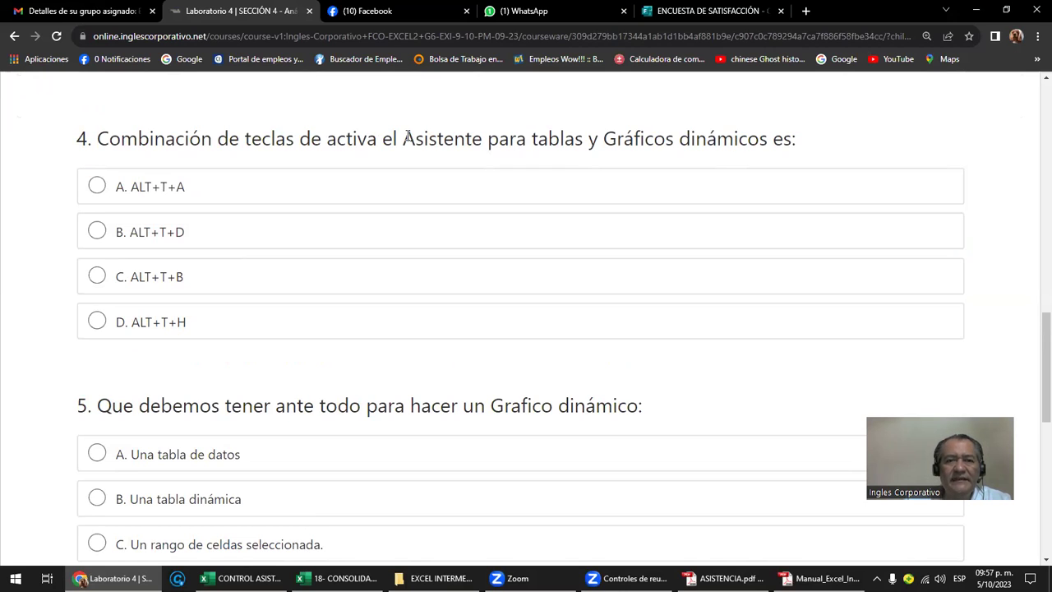
Step: Highlight the 'Asistente para tablas y Gráficos dinámicos' wording, then return to the CONTROL ASISTENCIA workbook
left_click_drag(404, 138, 811, 142)
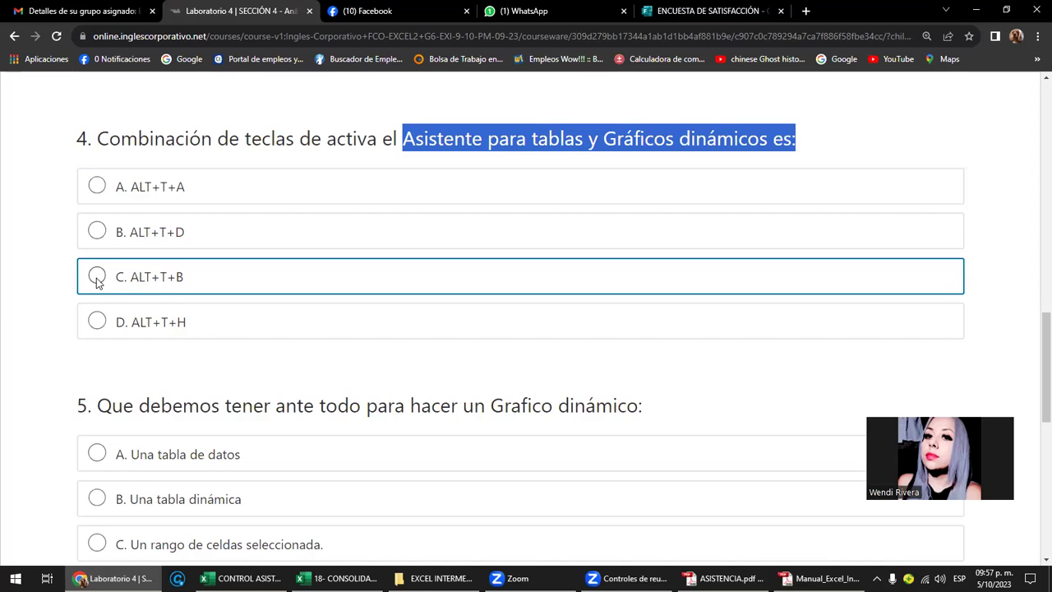
scroll(141, 324, "down", 2)
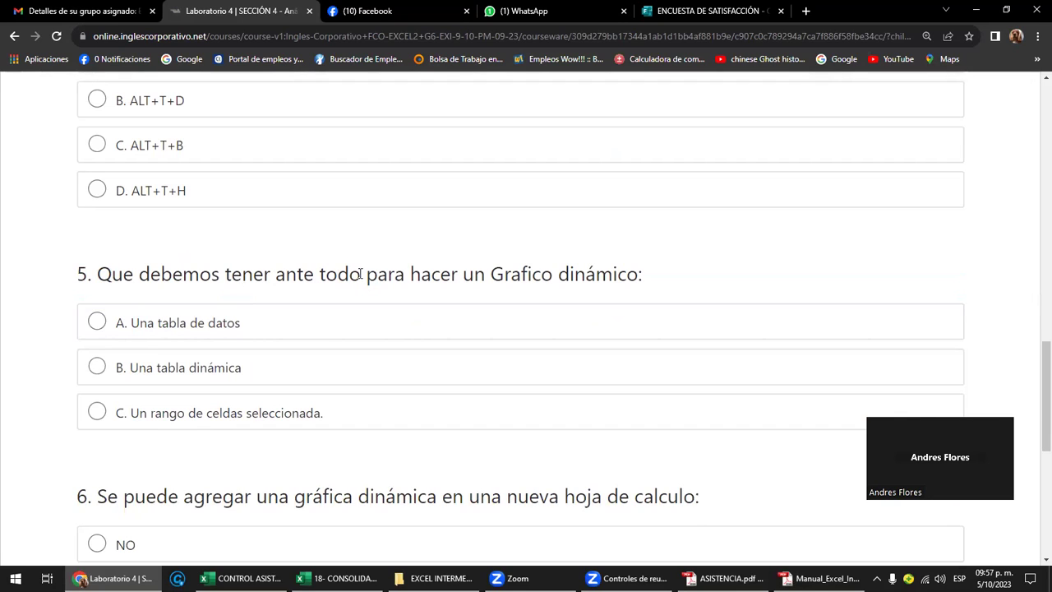
scroll(352, 243, "up", 2)
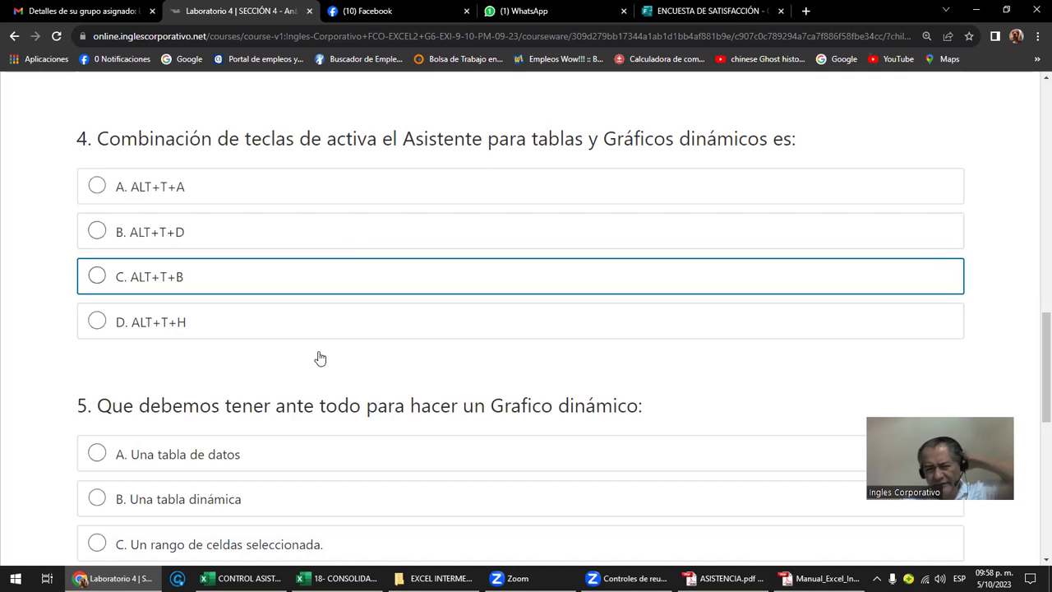
left_click(242, 578)
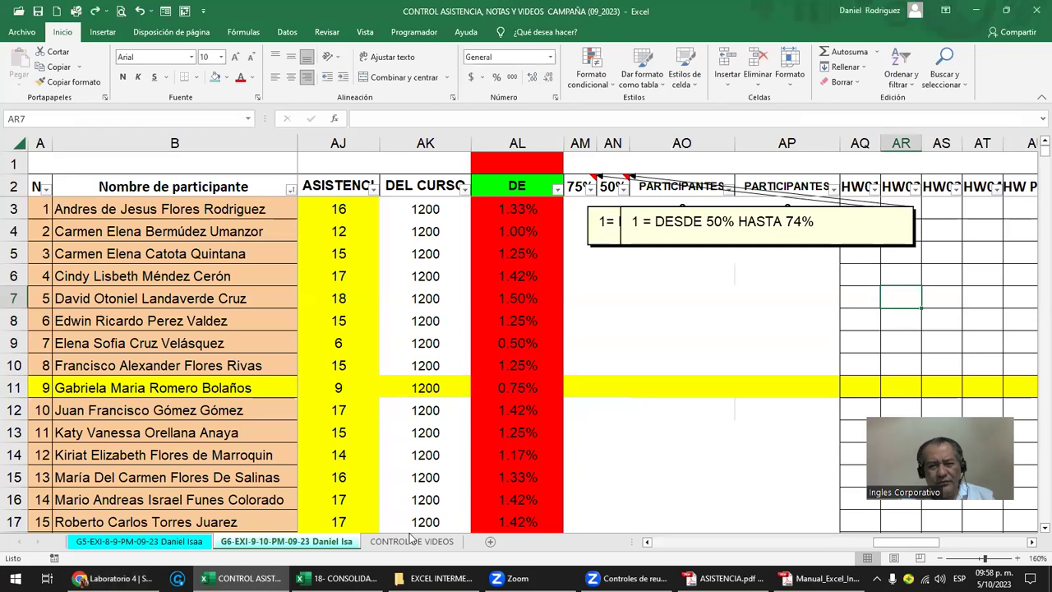
Step: In the sales workbook, open Quick Access Toolbar customisation listing all commands
left_click(338, 566)
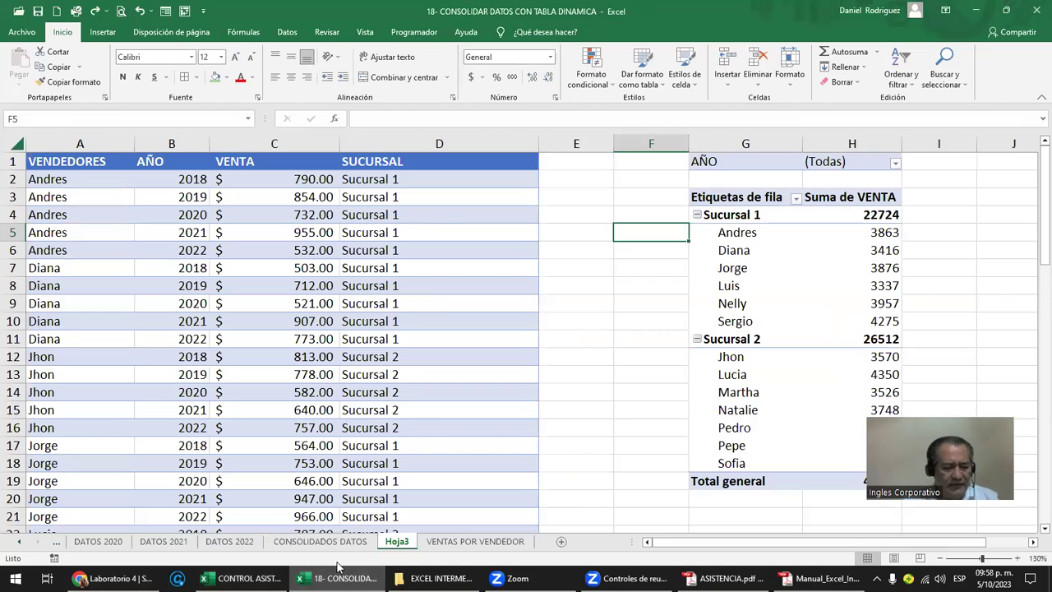
key("alt")
key("alt")
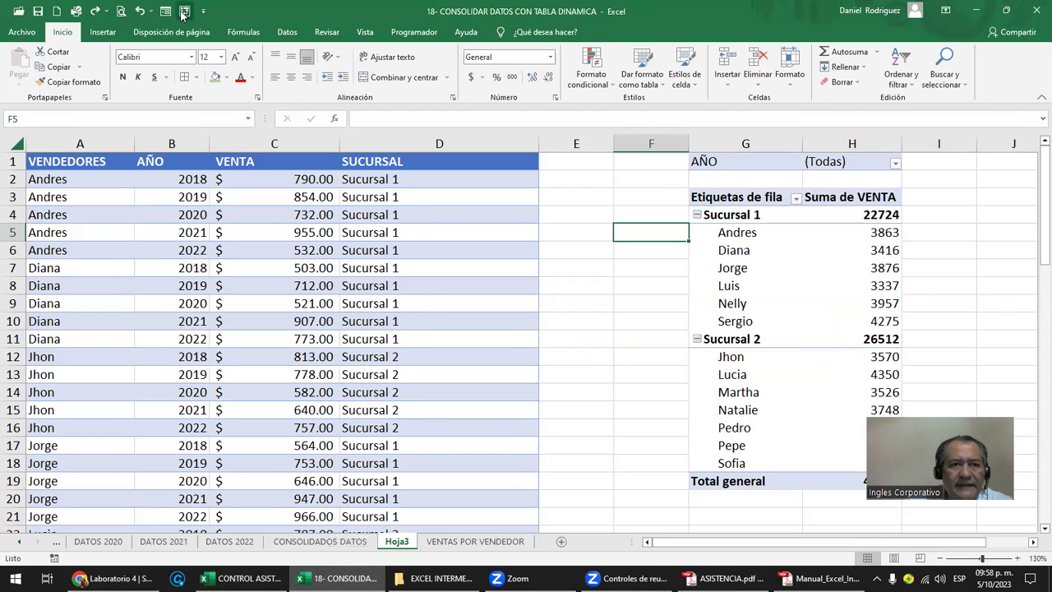
left_click(203, 11)
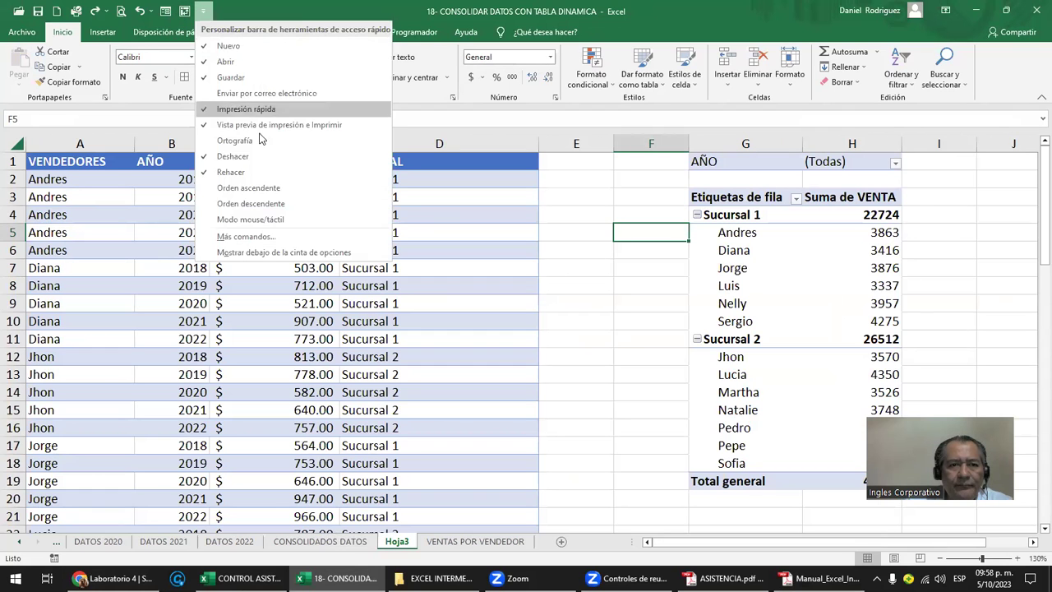
left_click(244, 237)
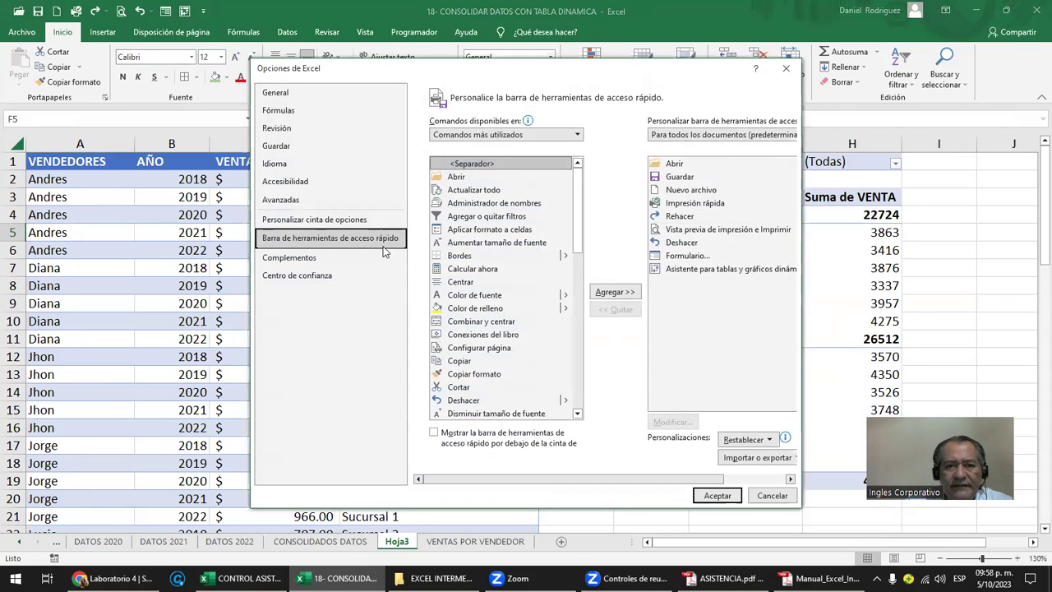
left_click(575, 134)
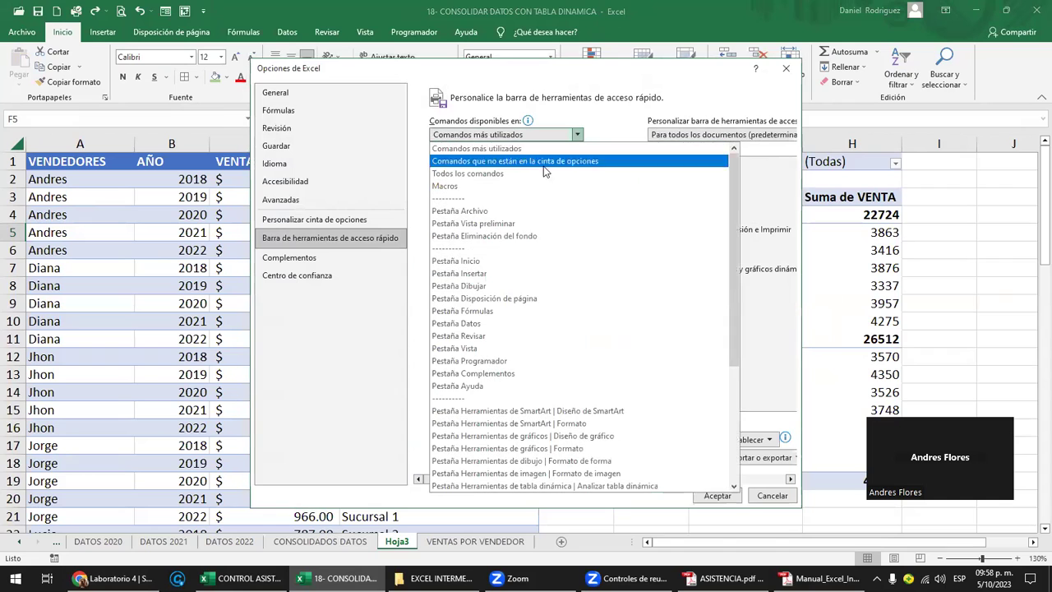
left_click(530, 171)
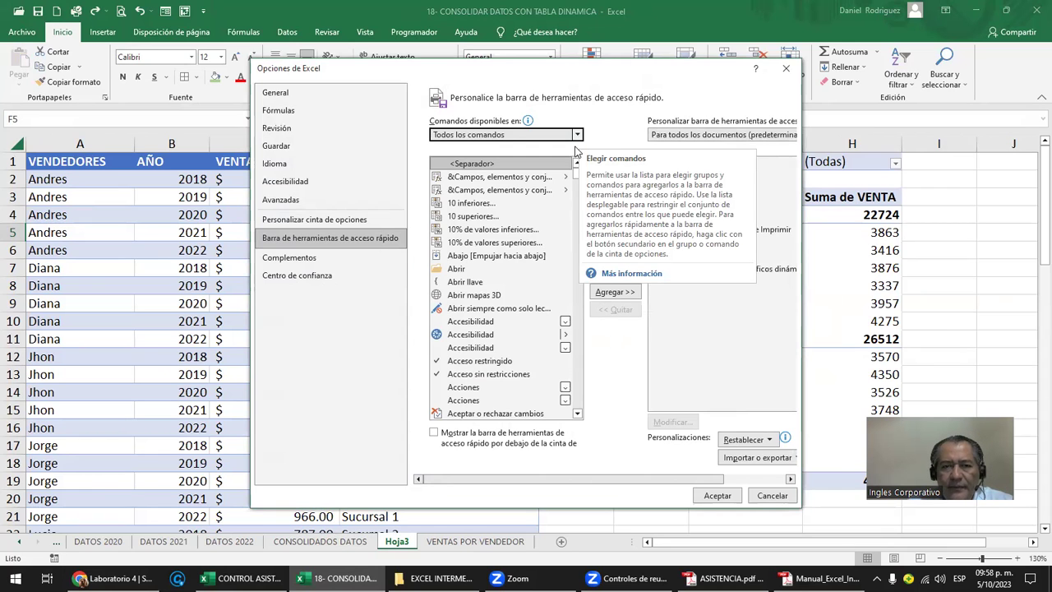
Step: Browse the commands beginning with A, then cancel the options without changes
left_click_drag(577, 179, 575, 157)
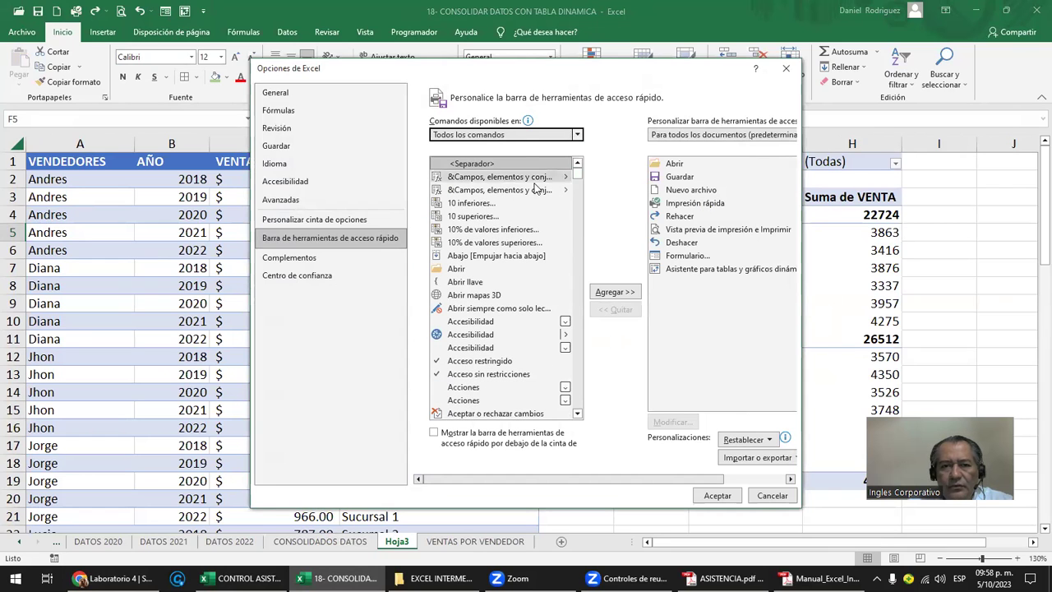
key("a")
key("Down")
key("Down")
key("Down")
key("Down")
key("Down")
key("Down")
key("Down")
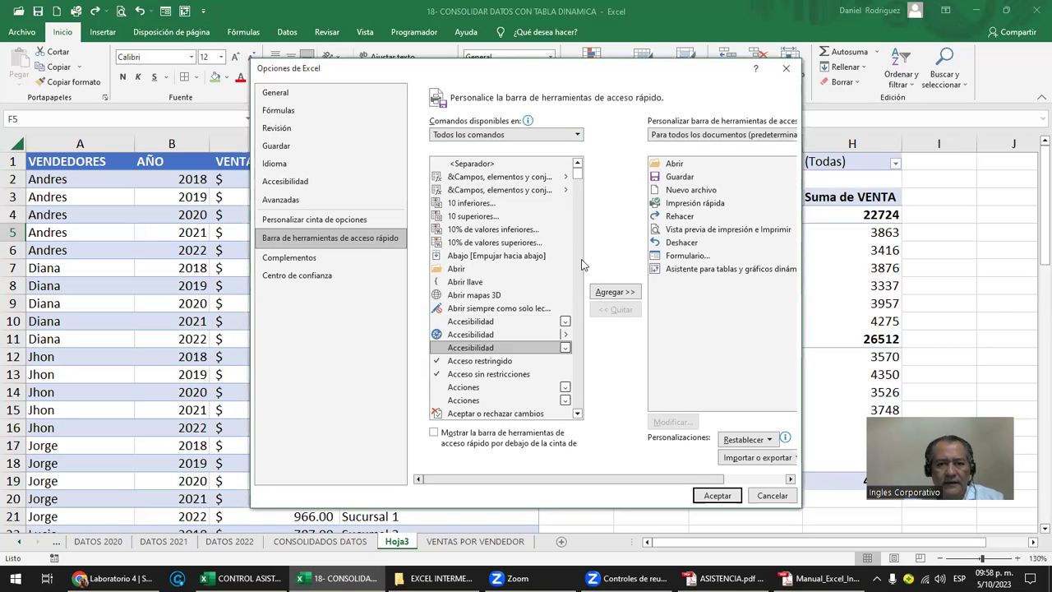
scroll(552, 271, "down", 4)
scroll(549, 278, "down", 3)
scroll(546, 284, "down", 2)
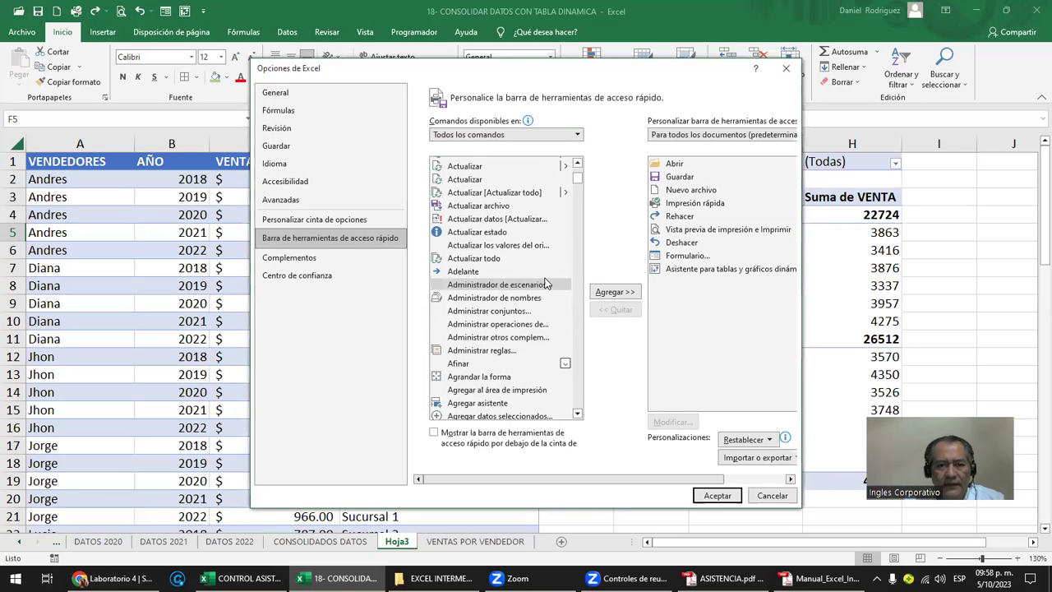
scroll(546, 284, "down", 1)
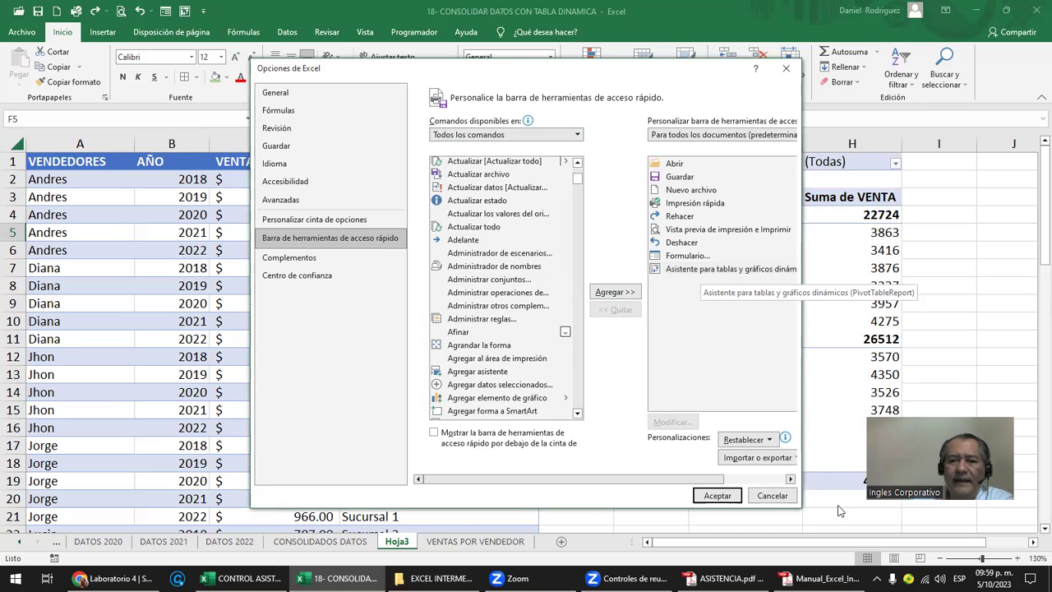
left_click(772, 496)
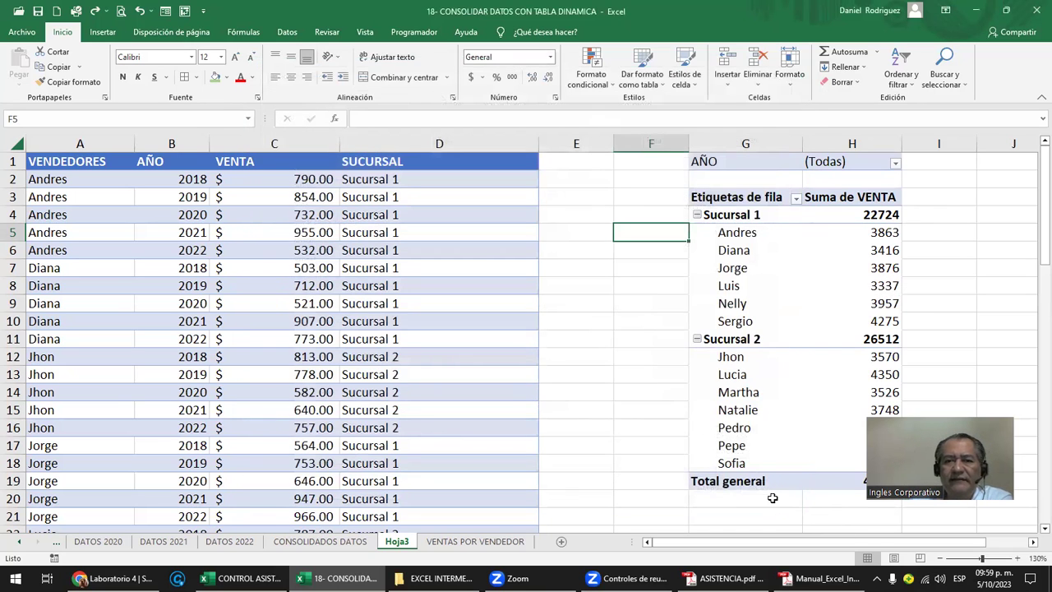
Step: Select empty cells beside the Hoja3 pivot and bring the course quiz back
left_click(634, 299)
key("Right")
key("Right")
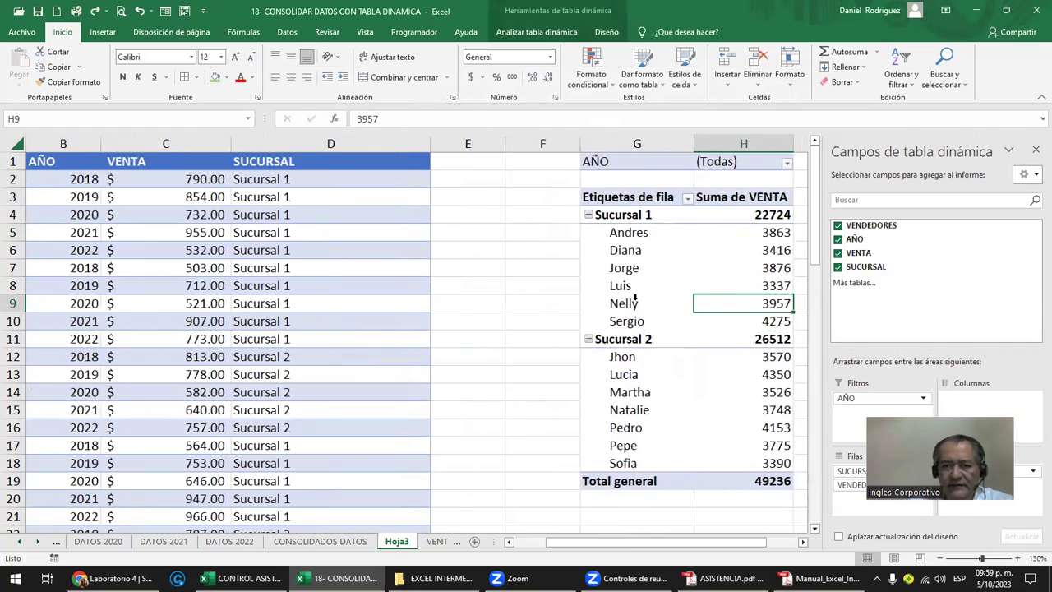
key("Right")
key("Right")
key("Right")
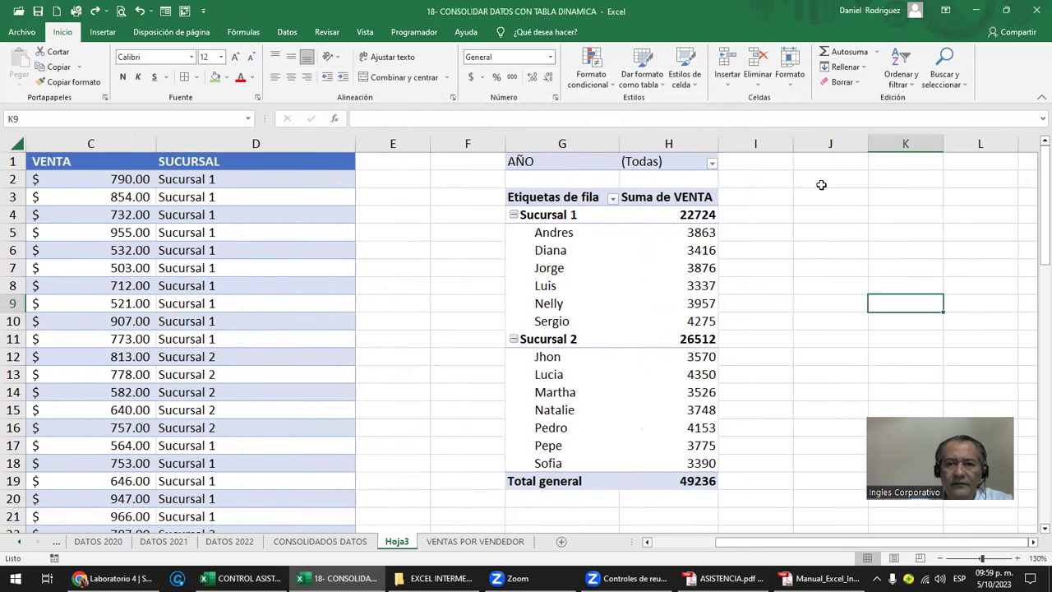
left_click(775, 180)
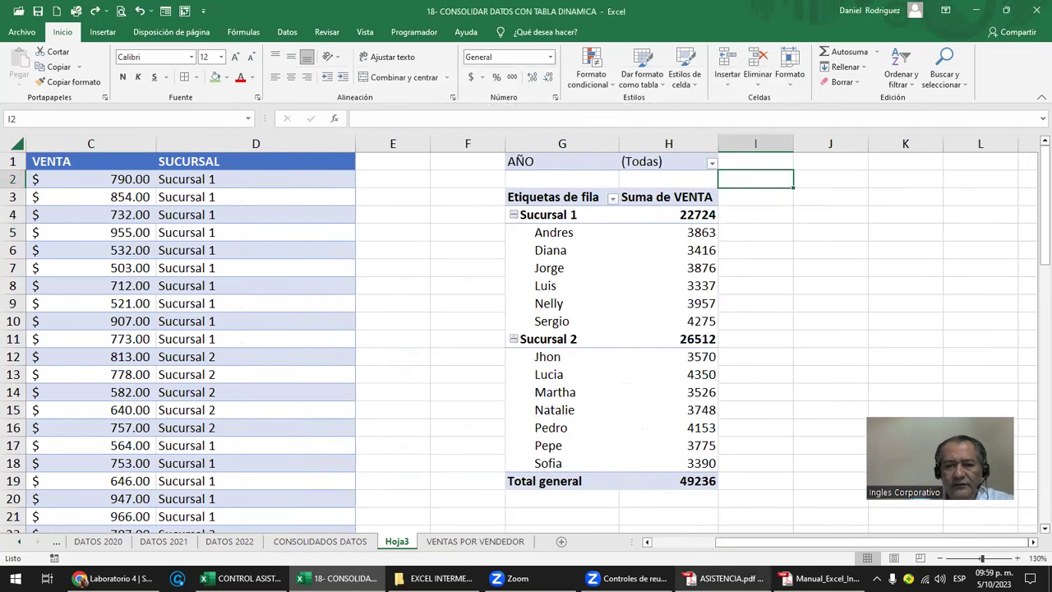
mouse_move(338, 577)
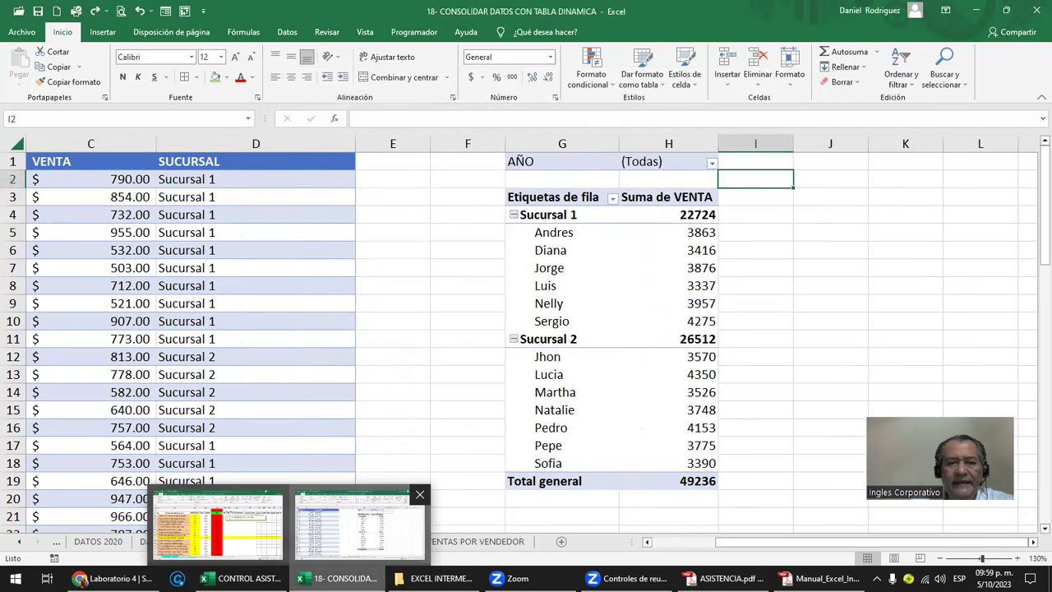
left_click(115, 577)
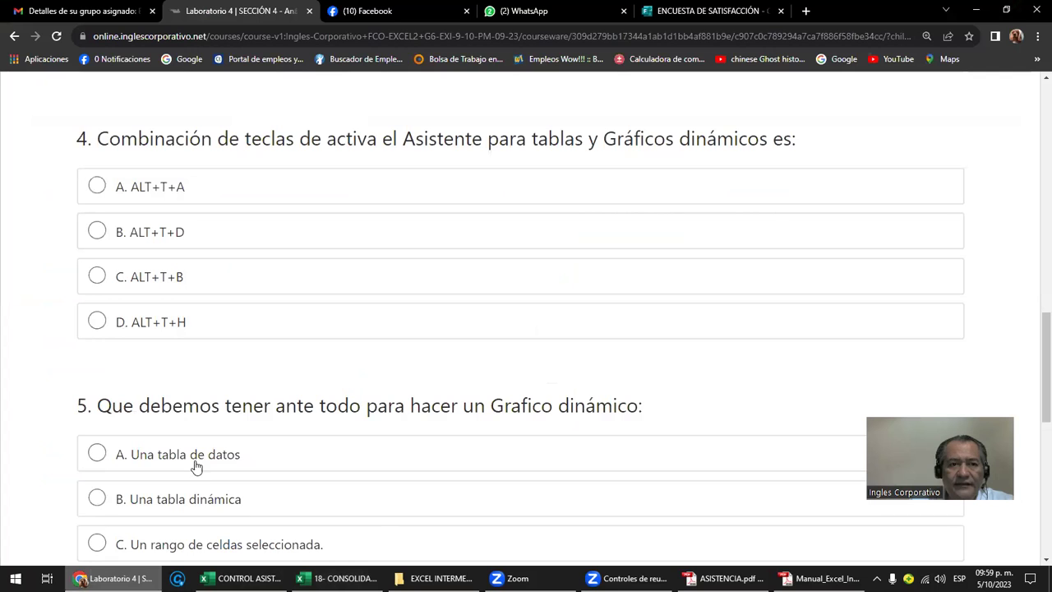
Step: Move from the end of Laboratorio 4 on to the Examen final page
scroll(229, 347, "down", 5)
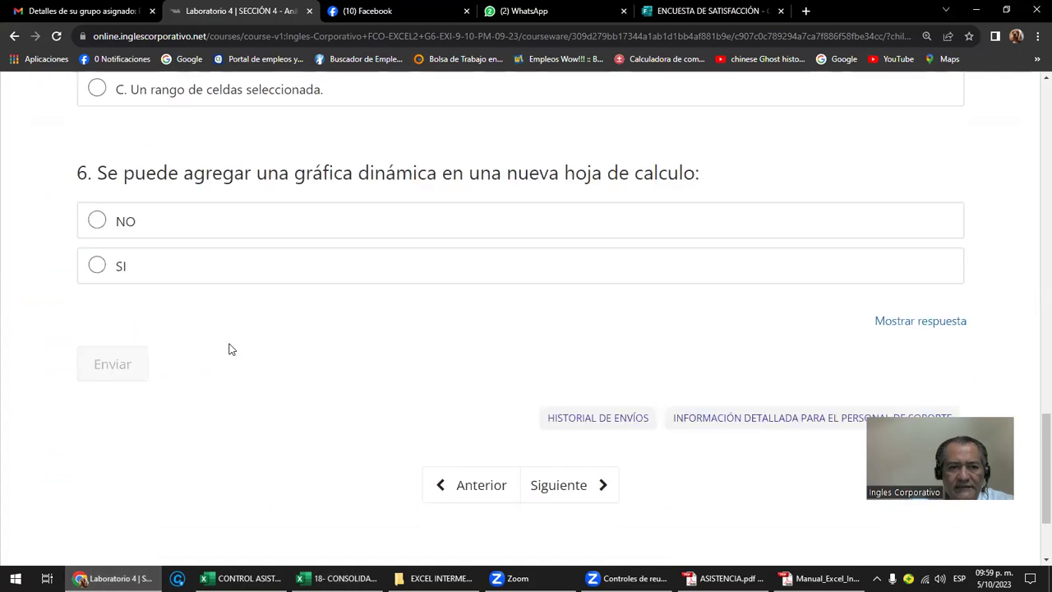
scroll(228, 349, "down", 2)
scroll(488, 417, "up", 1)
left_click(600, 418)
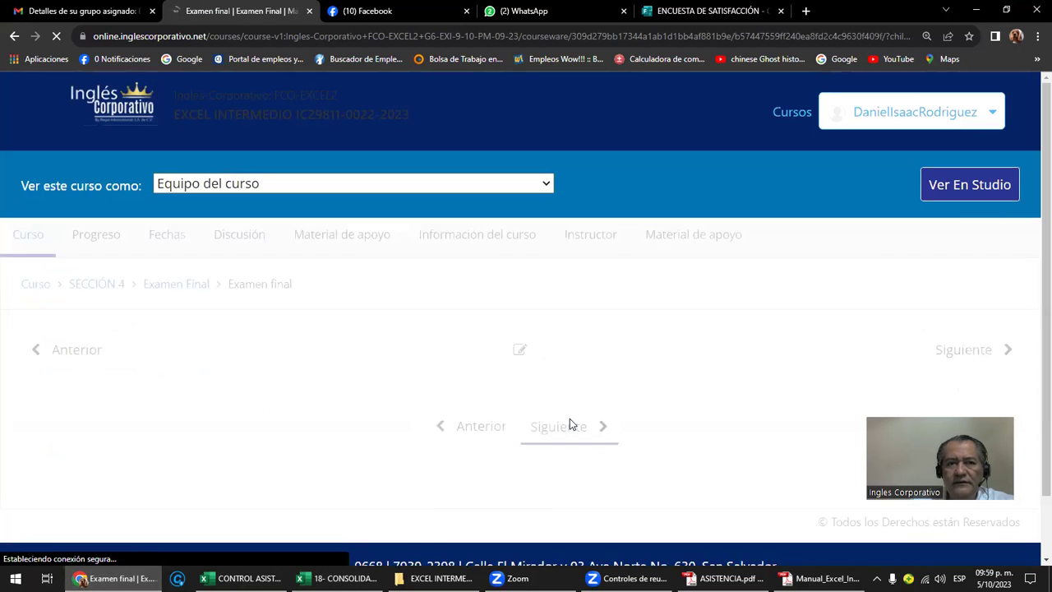
Step: Highlight the exam's 40% weight, then clear the highlight
scroll(571, 423, "down", 2)
scroll(570, 418, "down", 1)
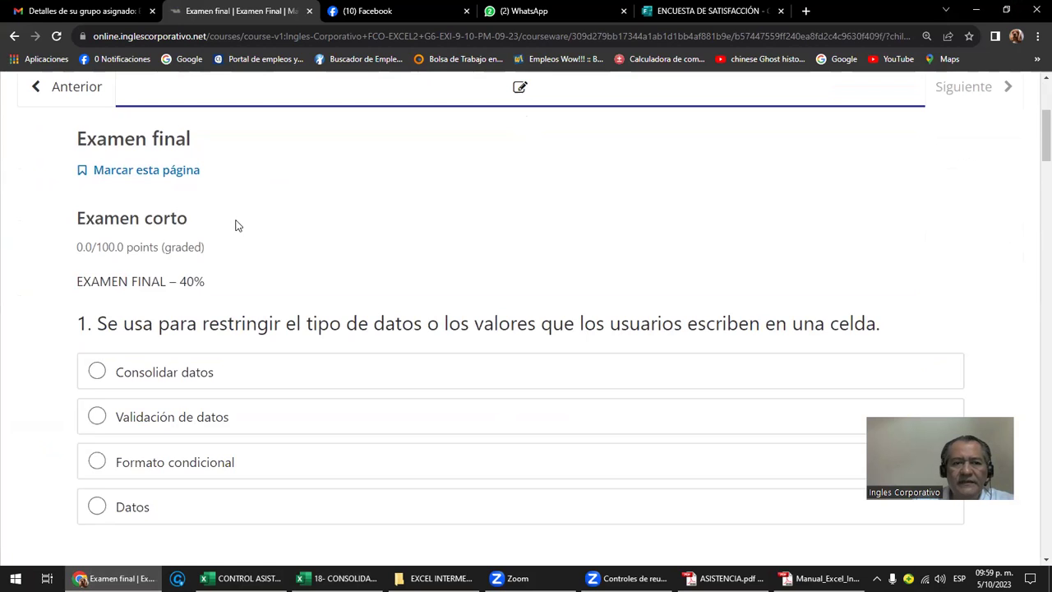
scroll(238, 227, "down", 2)
left_click_drag(180, 150, 207, 151)
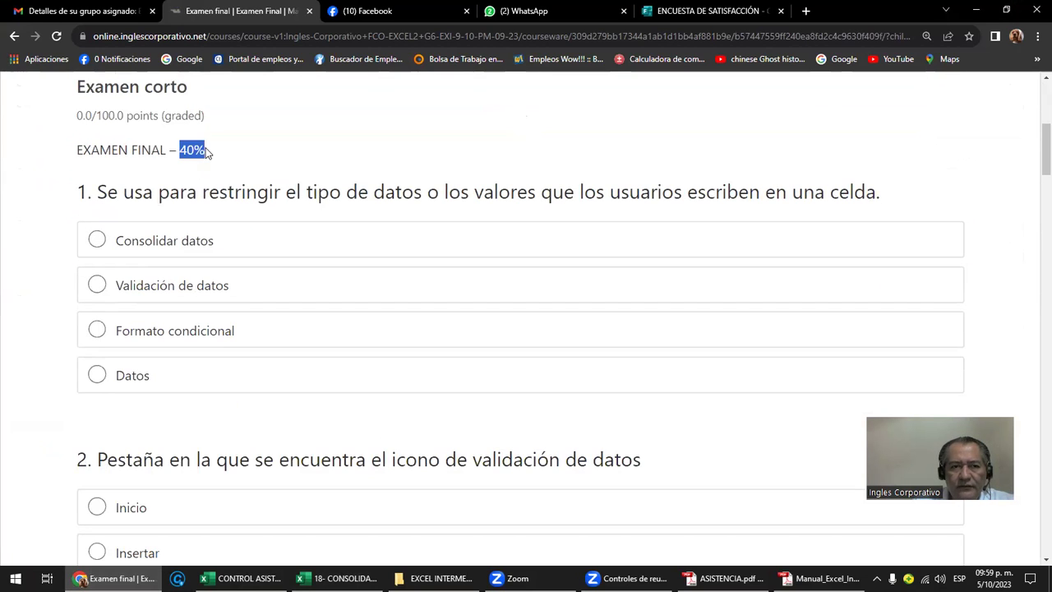
left_click(289, 165)
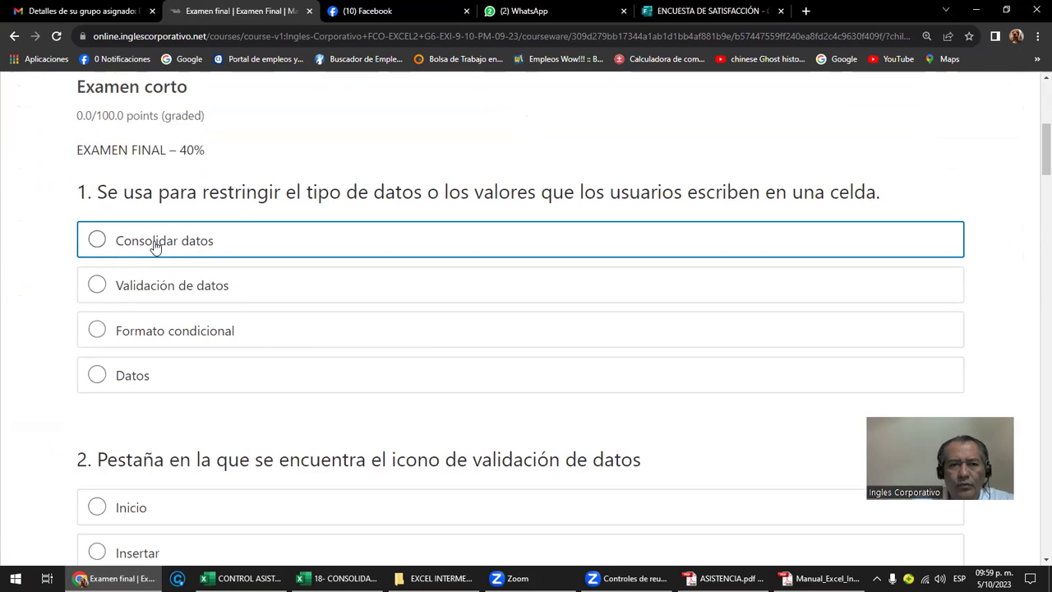
Step: Scroll through final exam questions 1–4, down to the Sumar.si question
scroll(153, 247, "down", 2)
scroll(156, 249, "down", 2)
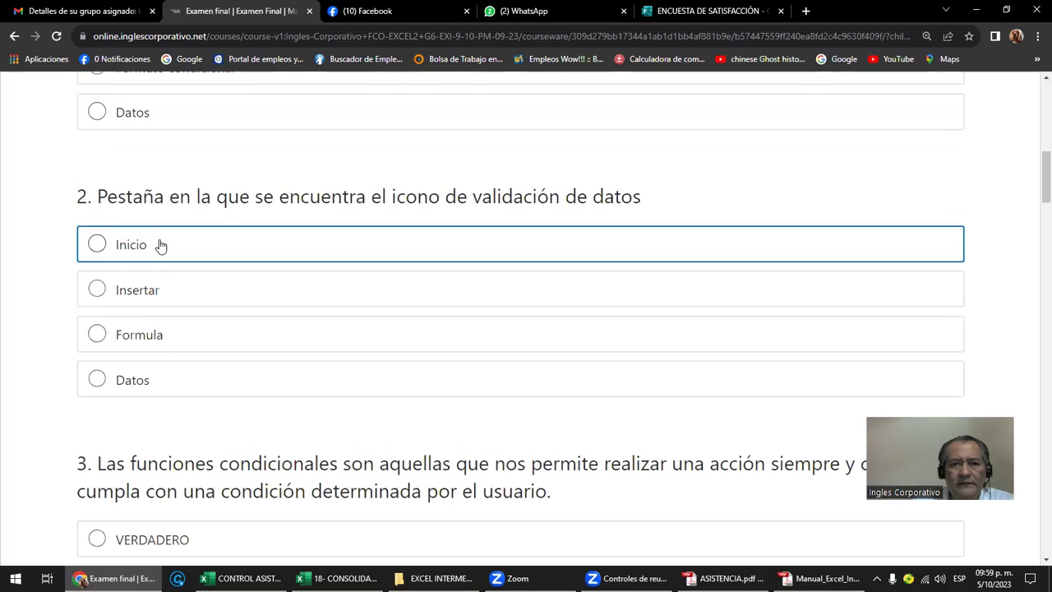
scroll(161, 246, "down", 1)
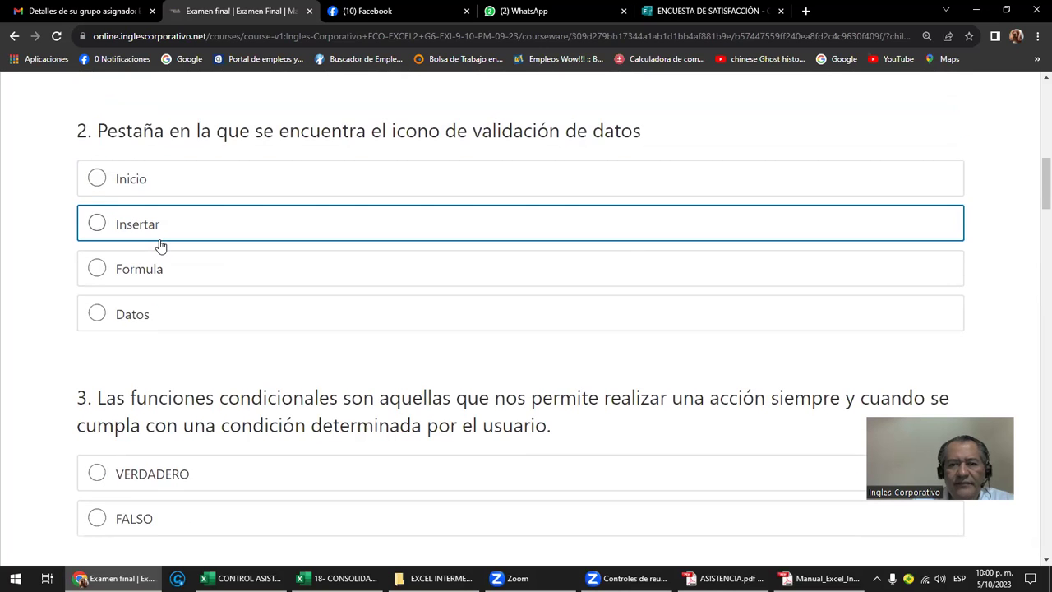
scroll(161, 245, "down", 2)
scroll(161, 245, "down", 1)
scroll(161, 243, "down", 2)
scroll(161, 243, "down", 1)
scroll(161, 242, "down", 1)
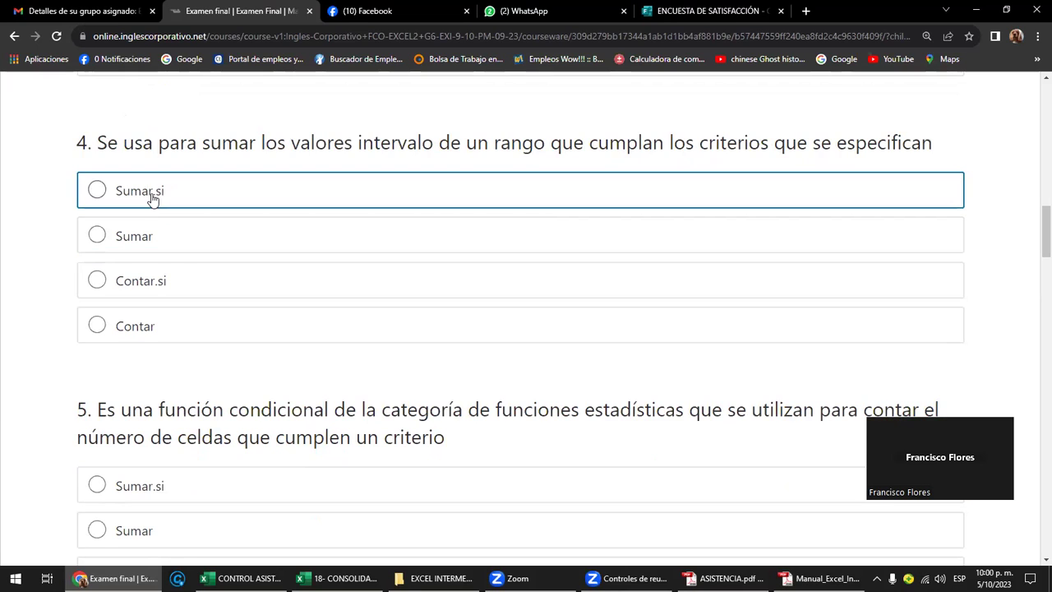
scroll(242, 331, "down", 2)
scroll(243, 329, "down", 2)
scroll(242, 328, "down", 1)
scroll(243, 326, "down", 2)
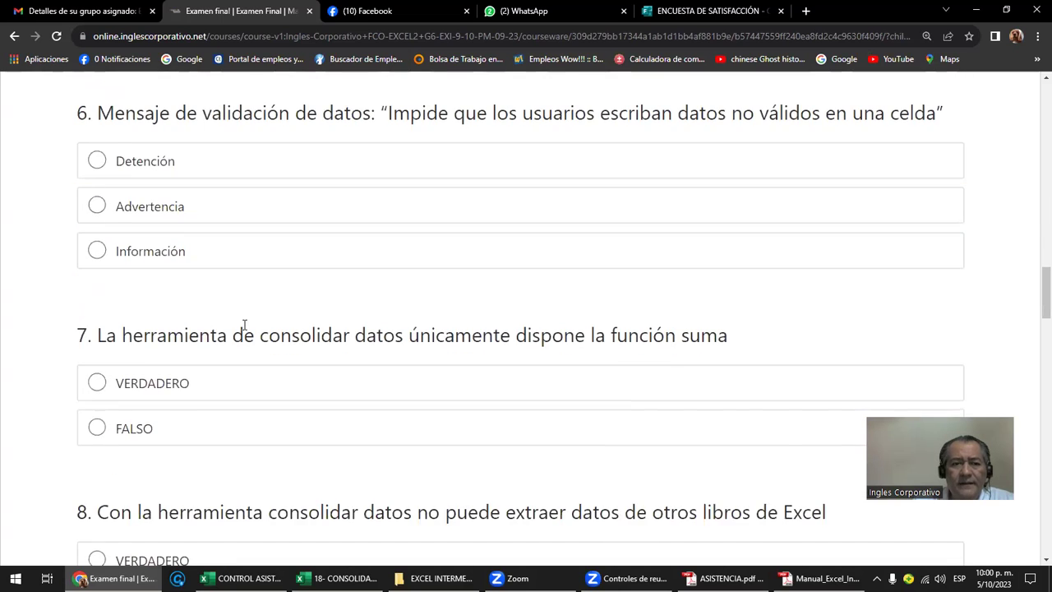
scroll(244, 328, "down", 1)
scroll(244, 328, "down", 1)
scroll(244, 329, "down", 2)
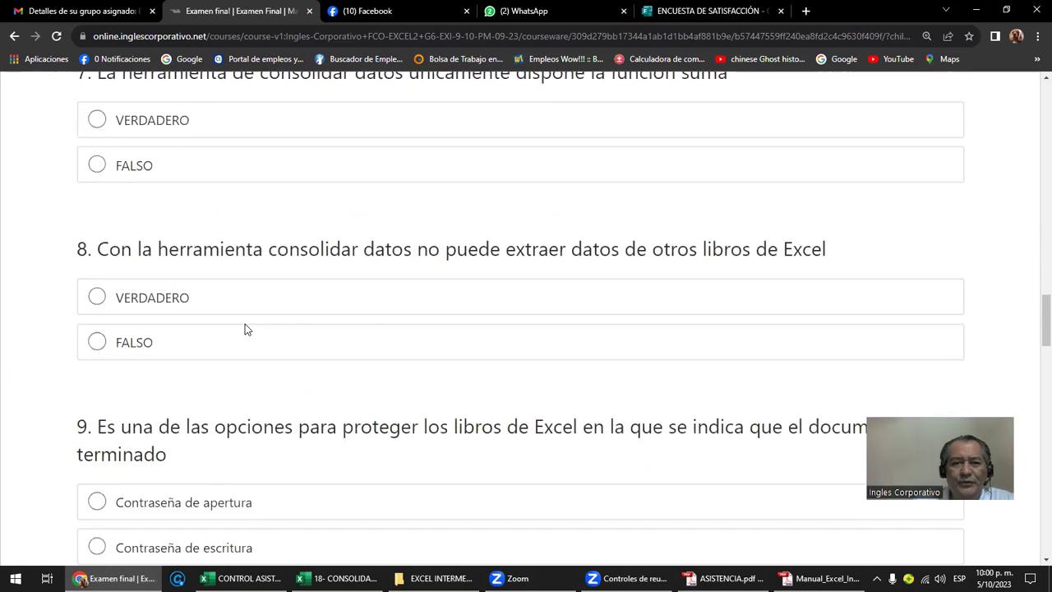
scroll(244, 328, "down", 2)
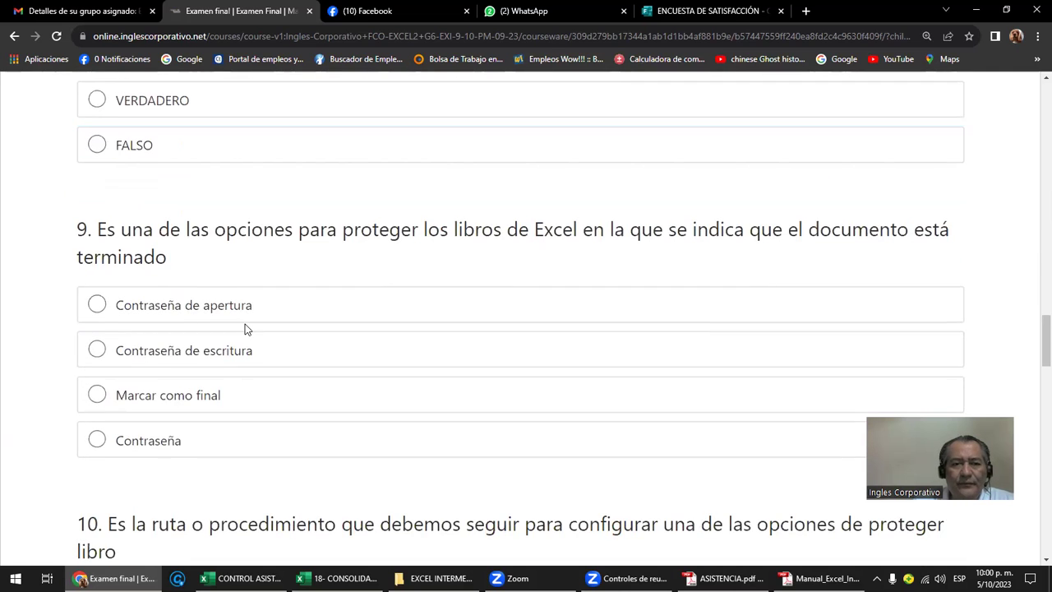
scroll(245, 328, "down", 4)
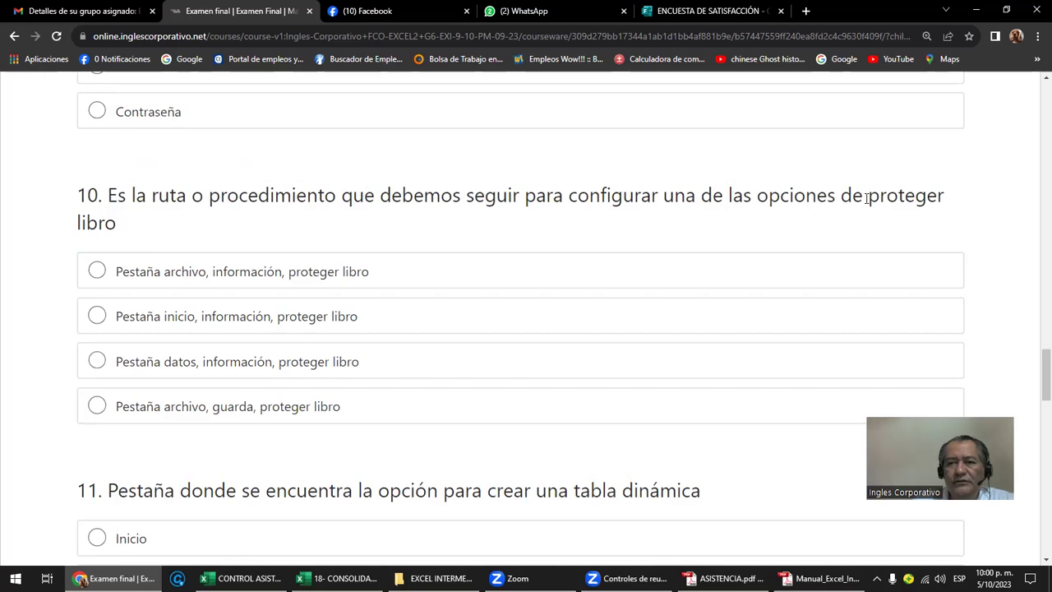
scroll(587, 236, "down", 1)
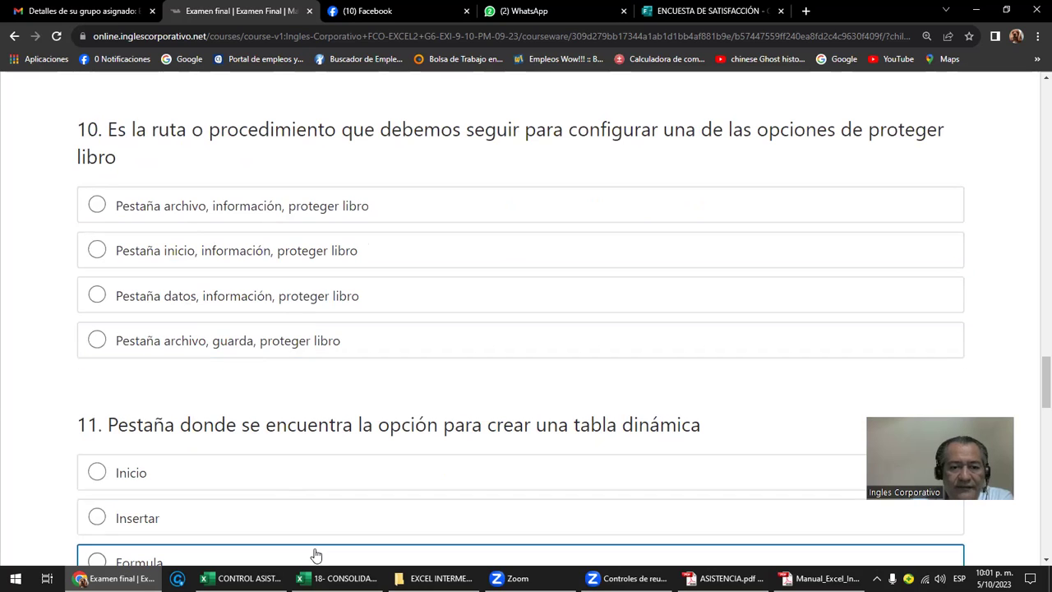
Step: Show Proteger libro on the Archivo > Información page, comparing it with the exam question
left_click(338, 578)
left_click(23, 32)
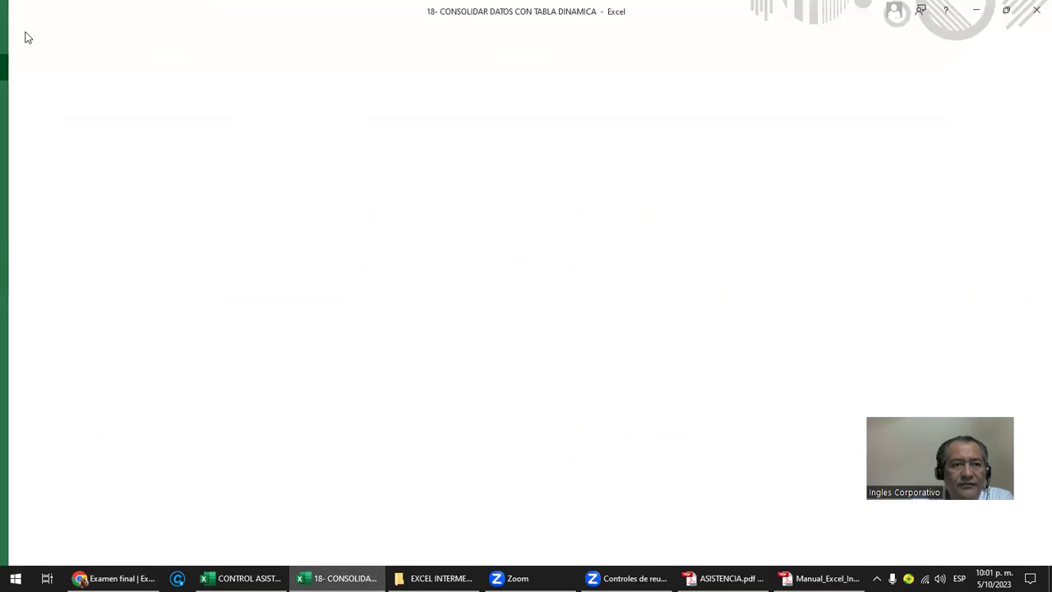
left_click(50, 157)
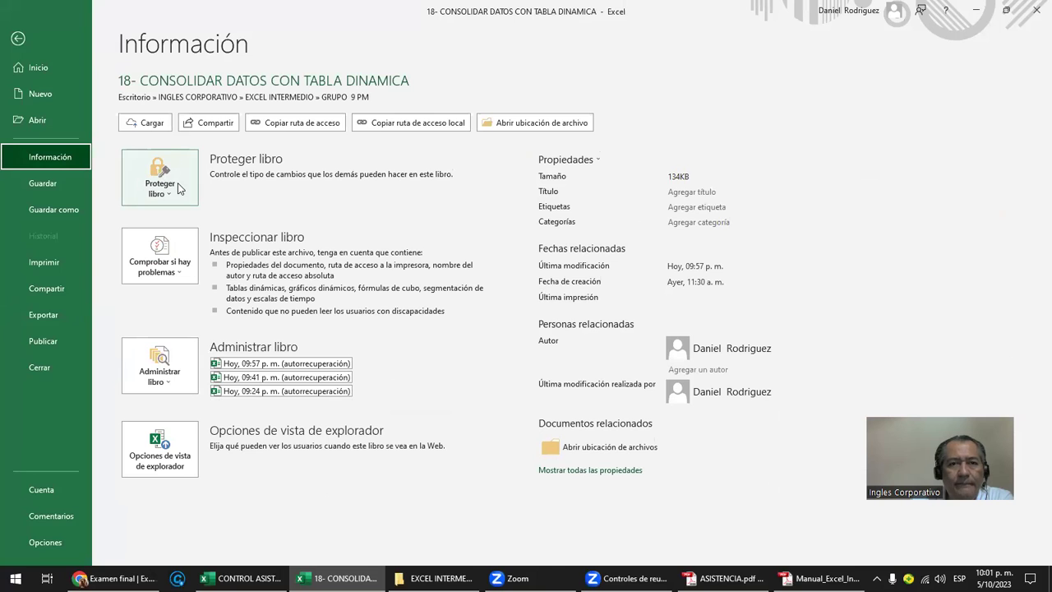
left_click(975, 14)
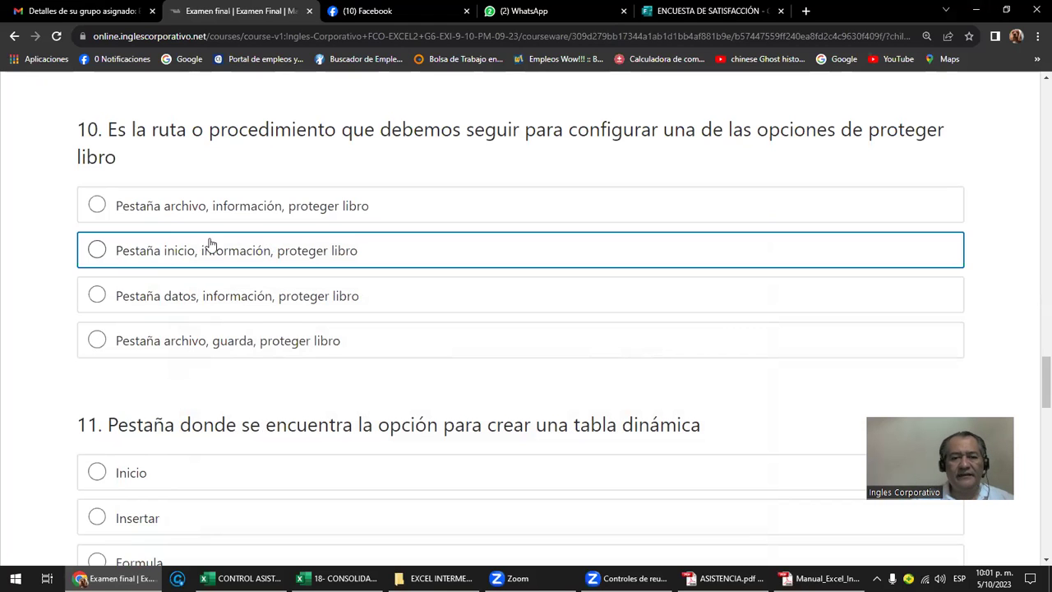
left_click(337, 577)
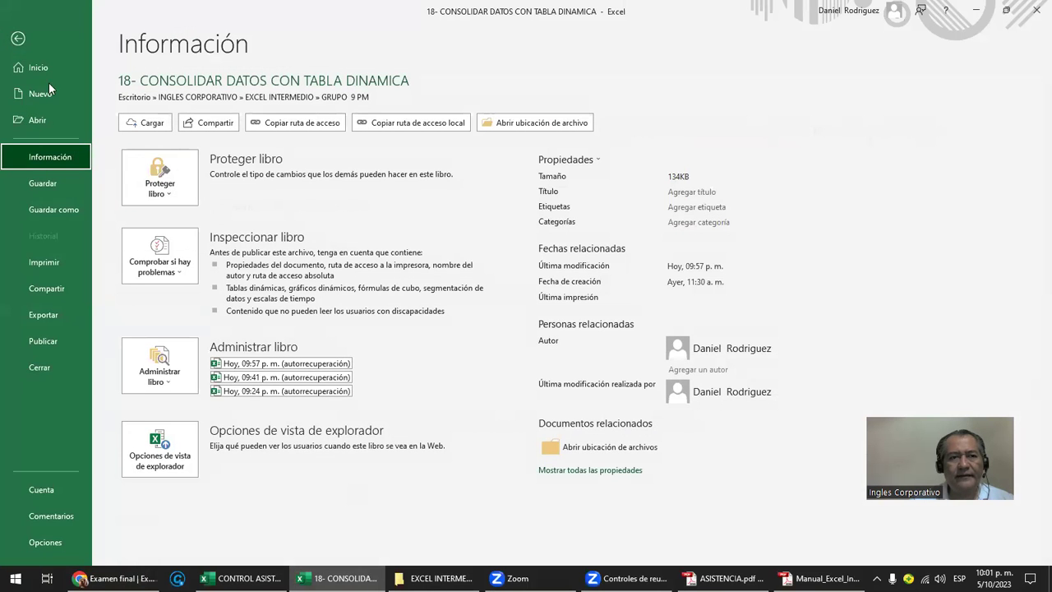
left_click(24, 33)
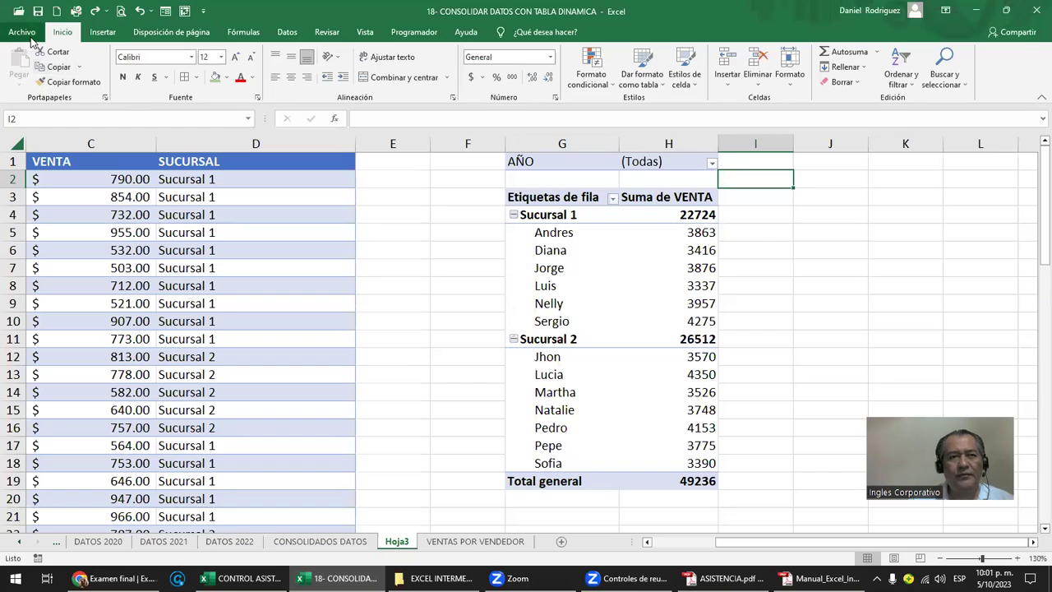
Step: Reopen Archivo > Información, return to Hoja3, then switch to the CONTROL ASISTENCIA workbook
left_click(23, 31)
left_click(70, 158)
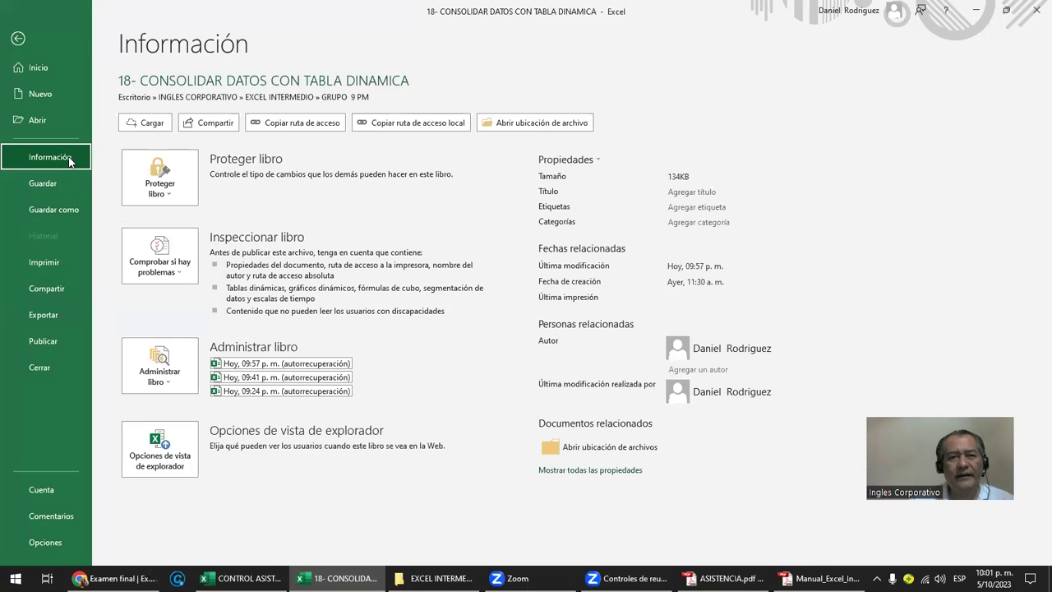
key("Escape")
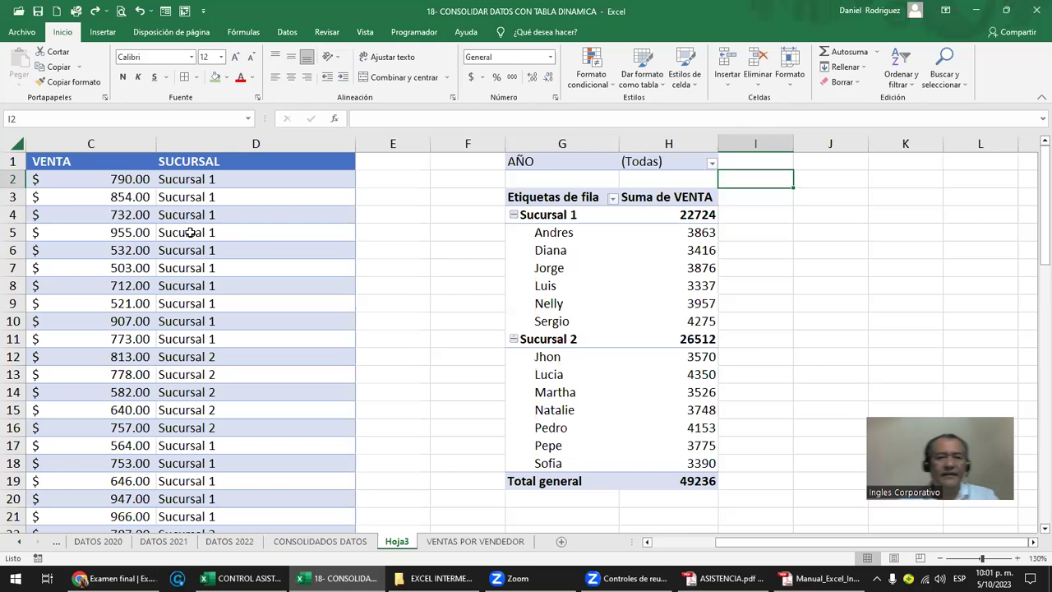
left_click(382, 340)
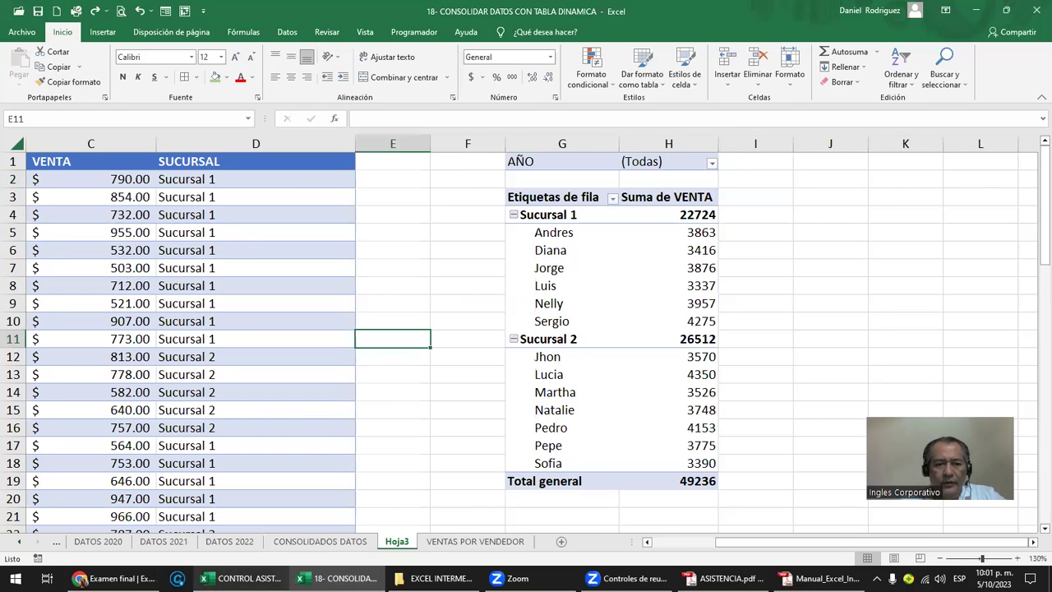
left_click(240, 577)
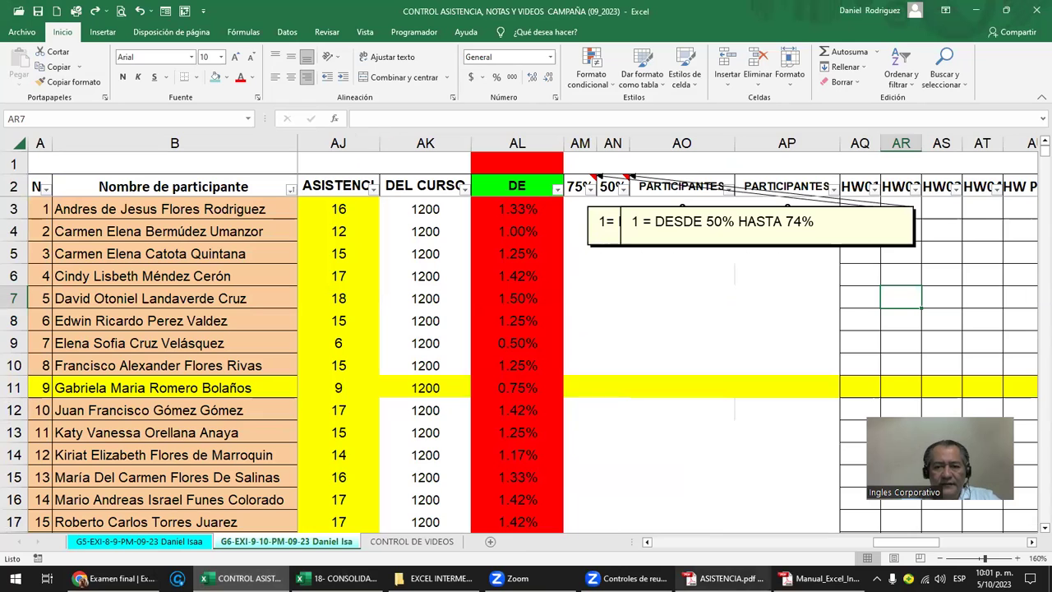